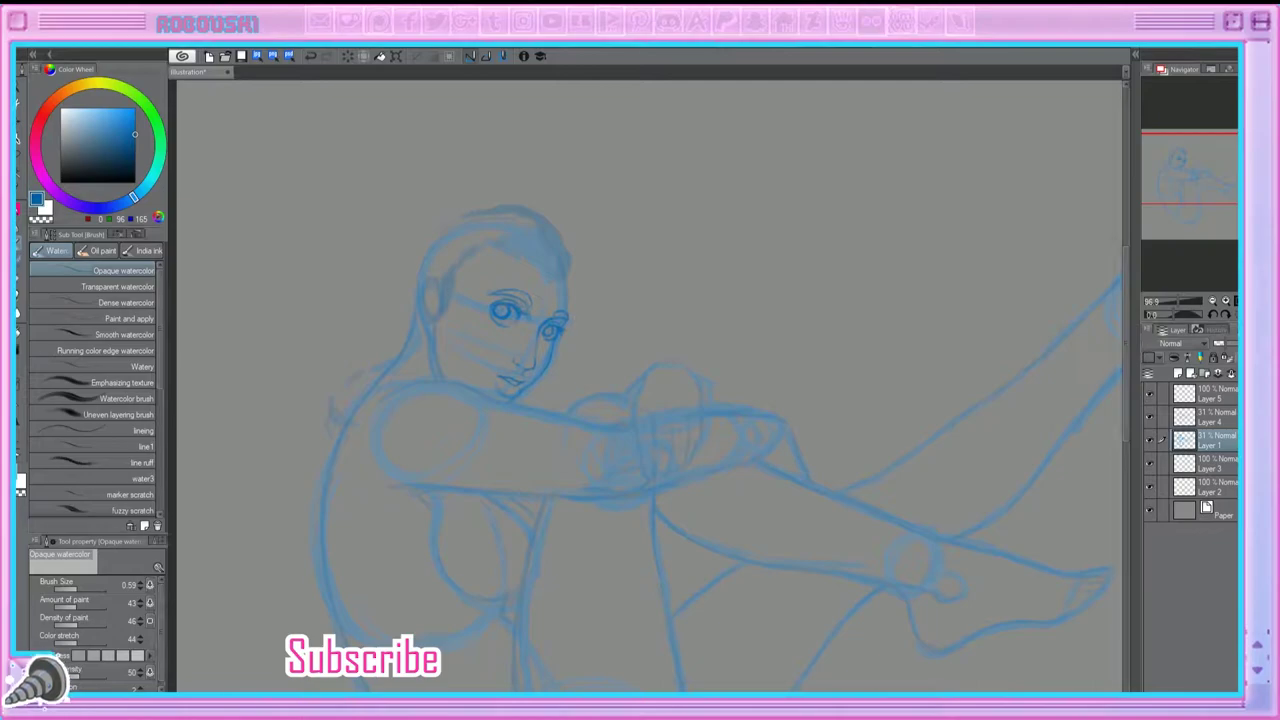
Step: Sketch short blue hair over the crown, with loose curls along the forehead and both sides of the head
{"action": "left_click_drag", "start_coordinate": [456, 208], "coordinate": [416, 330]}
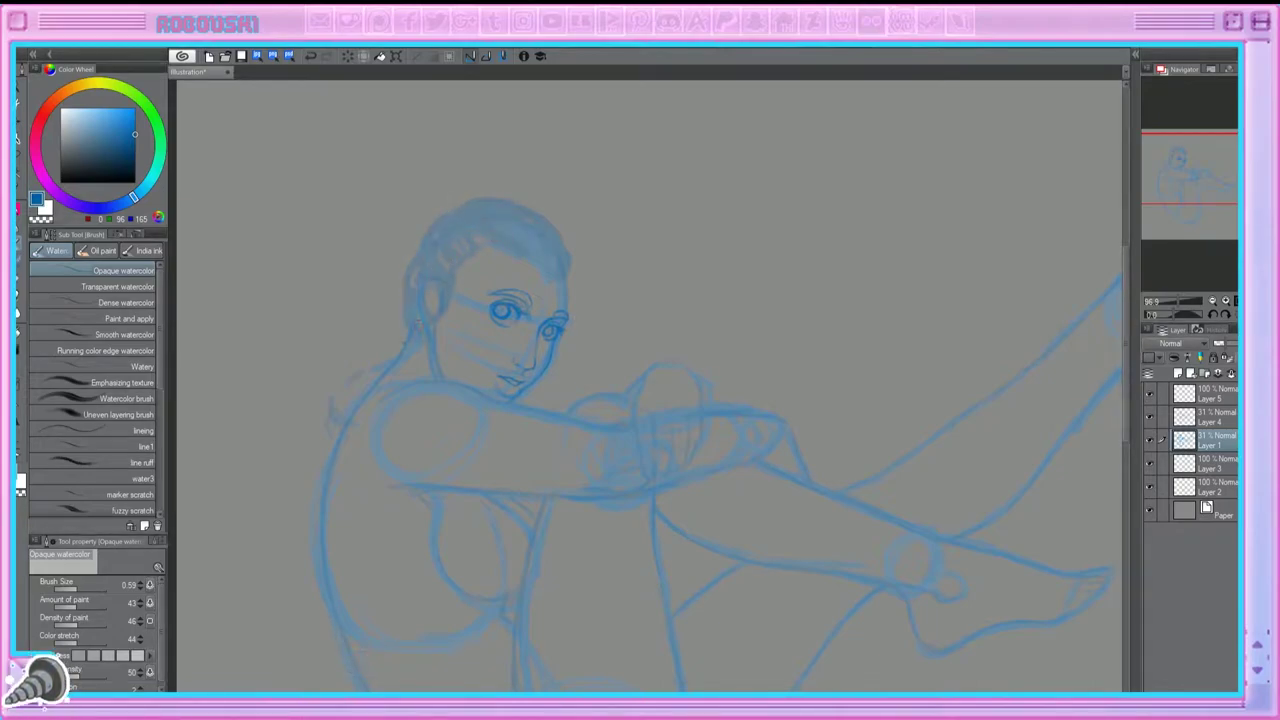
{"action": "left_click_drag", "start_coordinate": [418, 246], "coordinate": [408, 262]}
{"action": "left_click_drag", "start_coordinate": [500, 198], "coordinate": [538, 208]}
{"action": "left_click_drag", "start_coordinate": [454, 206], "coordinate": [492, 190]}
{"action": "left_click_drag", "start_coordinate": [572, 226], "coordinate": [586, 306]}
{"action": "left_click_drag", "start_coordinate": [588, 250], "coordinate": [578, 236]}
{"action": "left_click_drag", "start_coordinate": [516, 180], "coordinate": [510, 192]}
{"action": "left_click_drag", "start_coordinate": [536, 264], "coordinate": [512, 284]}
{"action": "mouse_move", "coordinate": [486, 272]}
{"action": "left_mouse_down"}
{"action": "mouse_move", "coordinate": [474, 302]}
{"action": "mouse_move", "coordinate": [478, 286]}
{"action": "left_mouse_up"}
{"action": "left_click_drag", "start_coordinate": [474, 258], "coordinate": [468, 272]}
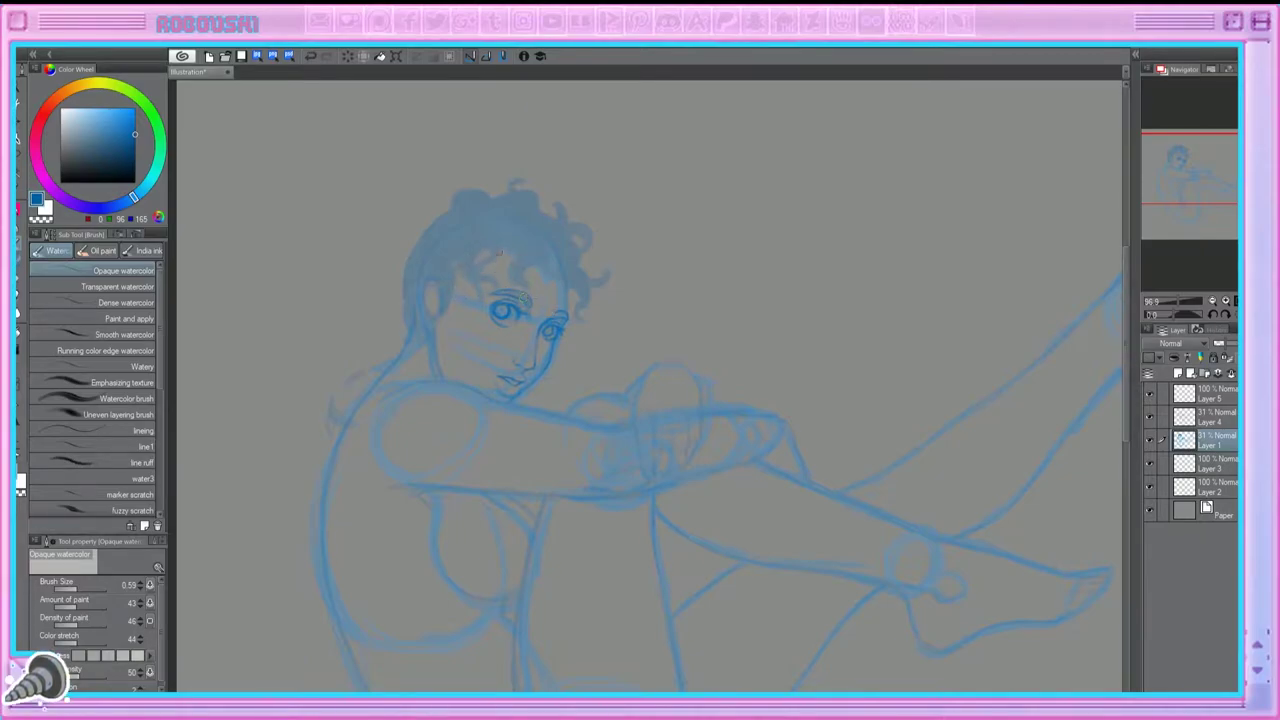
Step: Build up a long mass of blue curls from the back of the head down behind the shoulder
{"action": "left_click_drag", "start_coordinate": [430, 205], "coordinate": [400, 250]}
{"action": "left_click_drag", "start_coordinate": [405, 300], "coordinate": [390, 340]}
{"action": "left_click_drag", "start_coordinate": [412, 220], "coordinate": [378, 295]}
{"action": "left_click_drag", "start_coordinate": [420, 188], "coordinate": [375, 250]}
{"action": "left_click_drag", "start_coordinate": [398, 246], "coordinate": [398, 272]}
{"action": "left_click_drag", "start_coordinate": [380, 280], "coordinate": [338, 414]}
{"action": "mouse_move", "coordinate": [340, 312]}
{"action": "left_mouse_down"}
{"action": "mouse_move", "coordinate": [288, 430]}
{"action": "mouse_move", "coordinate": [300, 444]}
{"action": "left_mouse_up"}
{"action": "left_click_drag", "start_coordinate": [364, 280], "coordinate": [334, 388]}
{"action": "left_click_drag", "start_coordinate": [298, 312], "coordinate": [286, 380]}
{"action": "mouse_move", "coordinate": [320, 316]}
{"action": "left_mouse_down"}
{"action": "mouse_move", "coordinate": [296, 369]}
{"action": "mouse_move", "coordinate": [288, 458]}
{"action": "left_mouse_up"}
{"action": "left_click_drag", "start_coordinate": [326, 400], "coordinate": [300, 478]}
{"action": "left_click_drag", "start_coordinate": [280, 402], "coordinate": [258, 466]}
{"action": "mouse_move", "coordinate": [306, 480]}
{"action": "left_mouse_down"}
{"action": "mouse_move", "coordinate": [288, 486]}
{"action": "mouse_move", "coordinate": [316, 460]}
{"action": "left_mouse_up"}
{"action": "left_click_drag", "start_coordinate": [274, 384], "coordinate": [268, 398]}
{"action": "left_click_drag", "start_coordinate": [280, 348], "coordinate": [270, 384]}
{"action": "left_click_drag", "start_coordinate": [314, 312], "coordinate": [306, 322]}
{"action": "left_click_drag", "start_coordinate": [350, 280], "coordinate": [310, 316]}
{"action": "left_click_drag", "start_coordinate": [370, 260], "coordinate": [364, 276]}
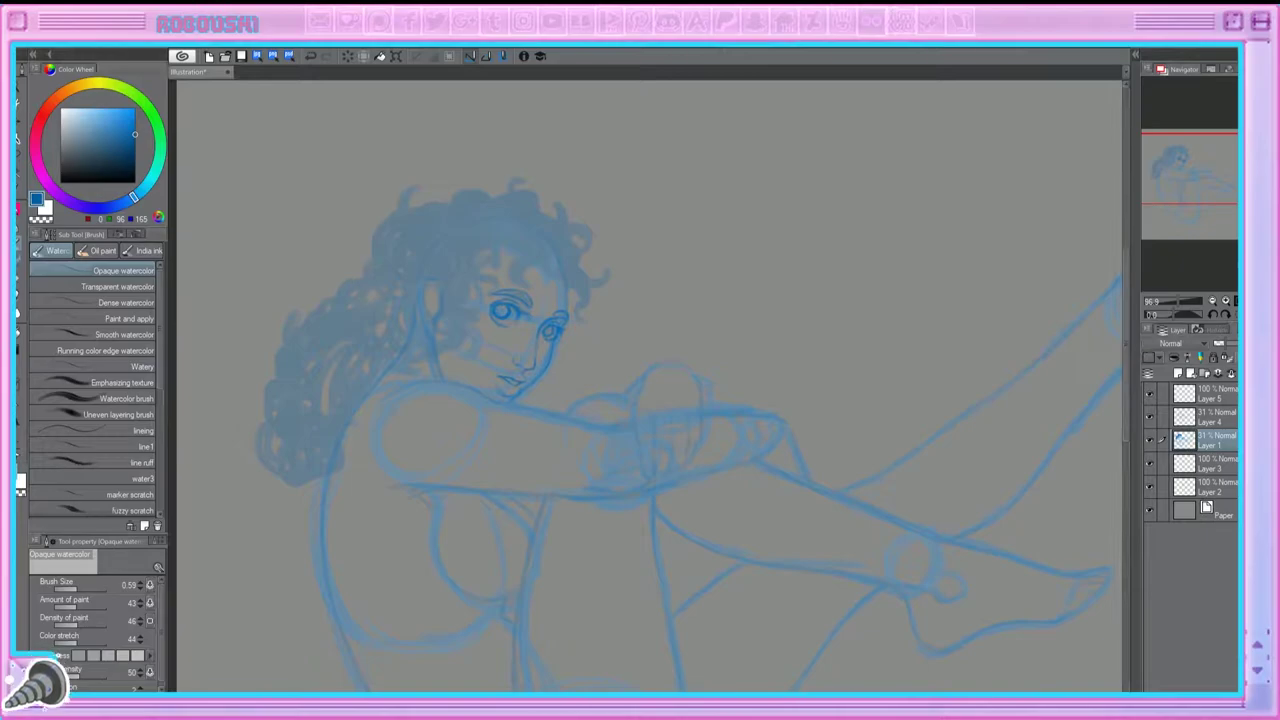
Step: Extend the curly hair further down the back and thicken its outer edge from the crown to the shoulder
{"action": "left_click_drag", "start_coordinate": [350, 424], "coordinate": [344, 450]}
{"action": "left_click_drag", "start_coordinate": [322, 478], "coordinate": [286, 540]}
{"action": "left_click_drag", "start_coordinate": [286, 472], "coordinate": [260, 528]}
{"action": "left_click_drag", "start_coordinate": [338, 474], "coordinate": [326, 508]}
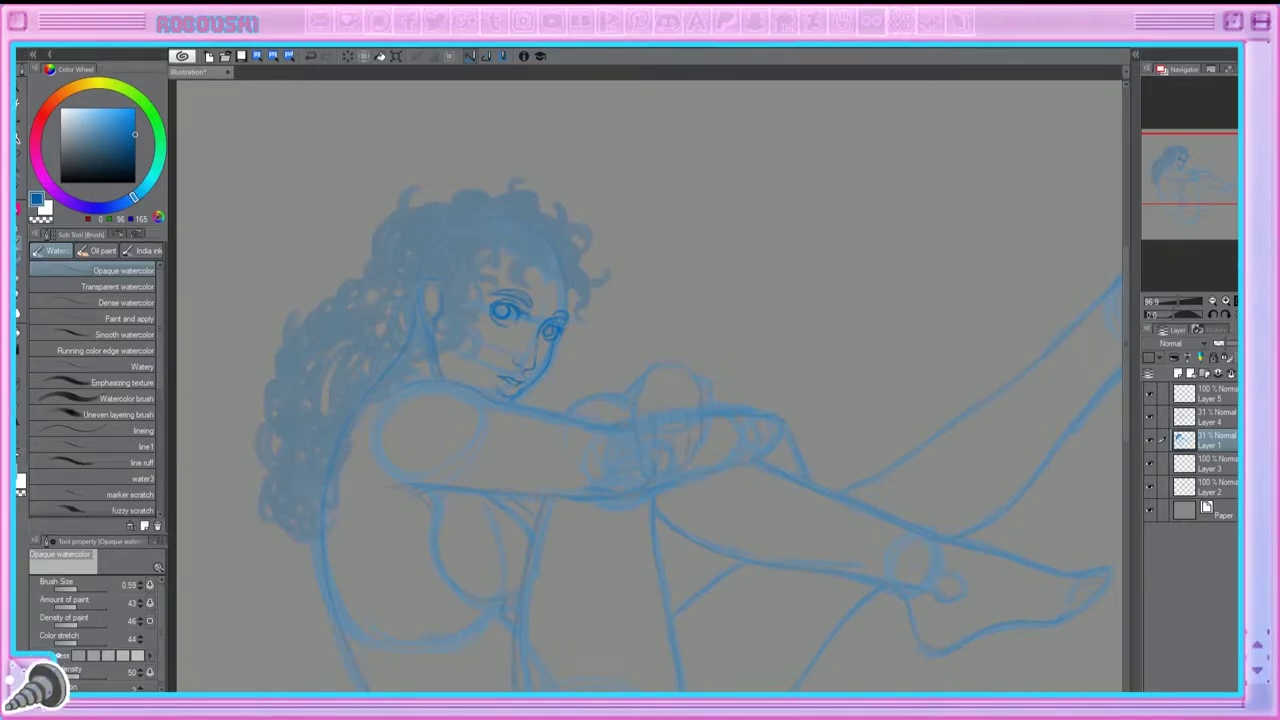
{"action": "mouse_move", "coordinate": [490, 186]}
{"action": "left_mouse_down"}
{"action": "mouse_move", "coordinate": [438, 192]}
{"action": "mouse_move", "coordinate": [358, 266]}
{"action": "left_mouse_up"}
{"action": "left_click_drag", "start_coordinate": [370, 256], "coordinate": [318, 298]}
{"action": "left_click_drag", "start_coordinate": [356, 428], "coordinate": [336, 512]}
{"action": "mouse_move", "coordinate": [348, 508]}
{"action": "left_mouse_down"}
{"action": "mouse_move", "coordinate": [300, 570]}
{"action": "mouse_move", "coordinate": [272, 578]}
{"action": "left_mouse_up"}
{"action": "left_click_drag", "start_coordinate": [276, 488], "coordinate": [252, 558]}
{"action": "left_click_drag", "start_coordinate": [270, 470], "coordinate": [240, 496]}
{"action": "left_click_drag", "start_coordinate": [366, 434], "coordinate": [358, 456]}
Step: Add curls around the far side of the face and jaw, a lock hanging below the arm, and the hair's lowest tips
{"action": "left_click_drag", "start_coordinate": [578, 278], "coordinate": [568, 308]}
{"action": "left_click_drag", "start_coordinate": [552, 280], "coordinate": [538, 298]}
{"action": "left_click_drag", "start_coordinate": [596, 252], "coordinate": [570, 348]}
{"action": "left_click_drag", "start_coordinate": [576, 342], "coordinate": [526, 404]}
{"action": "left_click_drag", "start_coordinate": [454, 356], "coordinate": [444, 378]}
{"action": "mouse_move", "coordinate": [434, 362]}
{"action": "left_mouse_down"}
{"action": "mouse_move", "coordinate": [418, 380]}
{"action": "mouse_move", "coordinate": [456, 382]}
{"action": "left_mouse_up"}
{"action": "left_click_drag", "start_coordinate": [478, 496], "coordinate": [444, 532]}
{"action": "left_click_drag", "start_coordinate": [466, 366], "coordinate": [458, 374]}
{"action": "left_click_drag", "start_coordinate": [476, 522], "coordinate": [464, 552]}
{"action": "left_click_drag", "start_coordinate": [320, 576], "coordinate": [304, 598]}
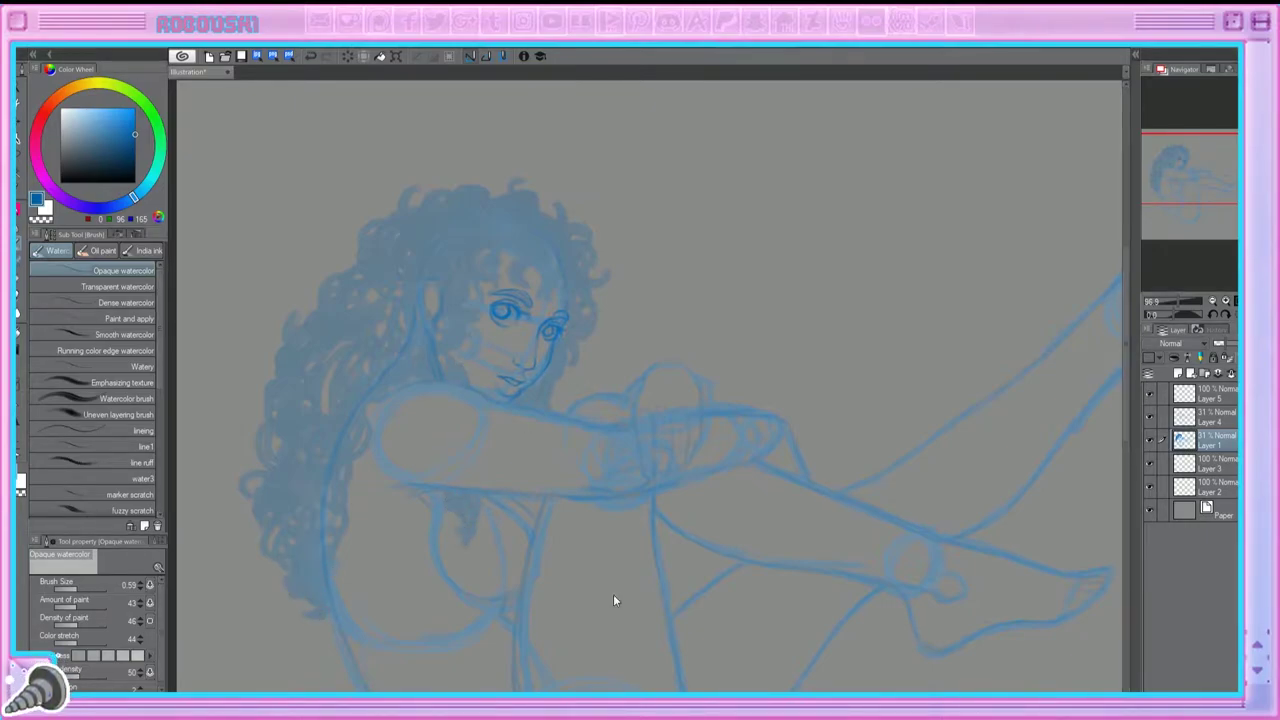
Step: Create a new layer at 37% opacity and place it directly beneath the blue figure sketch on Layer 1
{"action": "scroll", "coordinate": [645, 385], "scroll_direction": "down", "scroll_amount": 3}
{"action": "scroll", "coordinate": [645, 385], "scroll_direction": "up", "scroll_amount": 2}
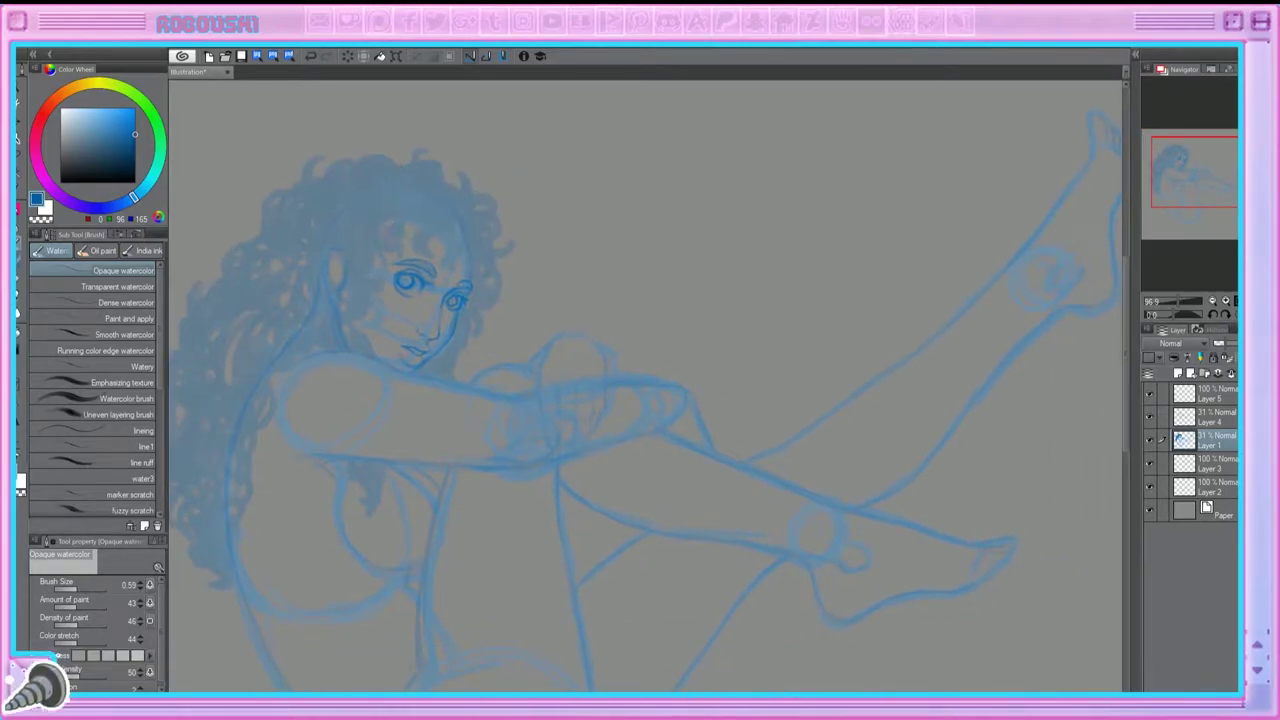
{"action": "key", "text": "ctrl+shift+n"}
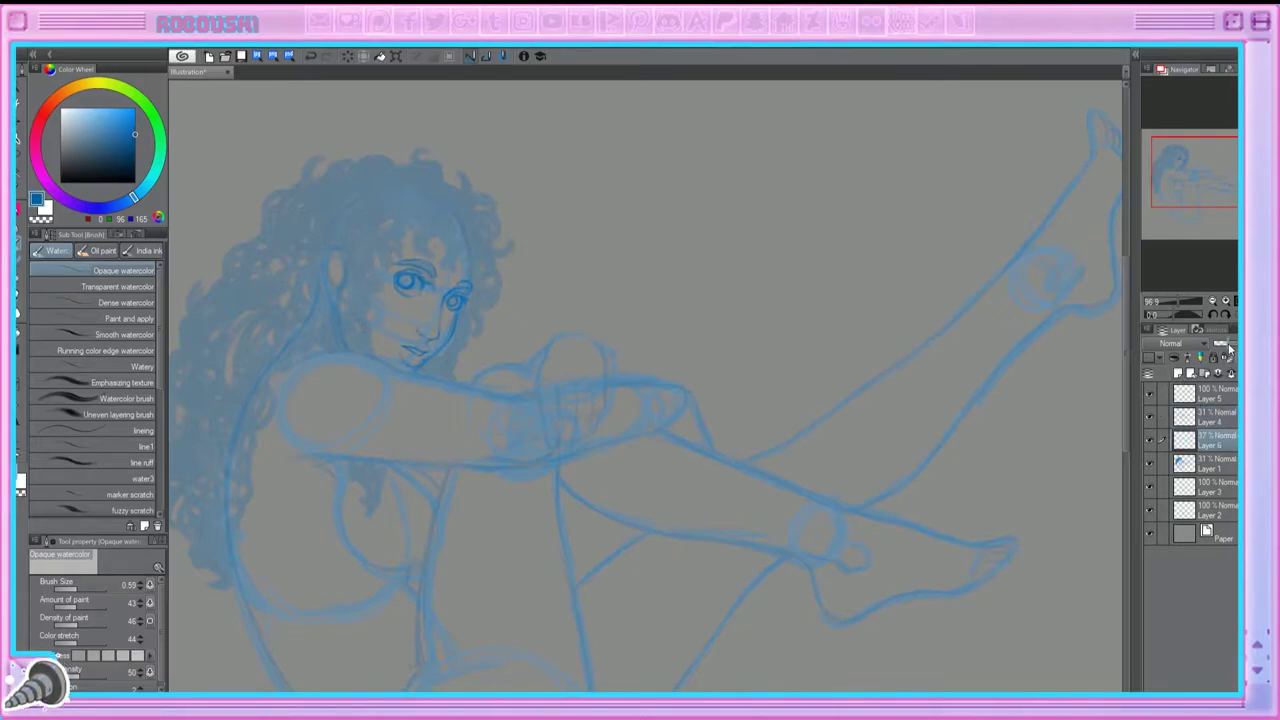
{"action": "left_click_drag", "start_coordinate": [1205, 440], "coordinate": [1205, 470]}
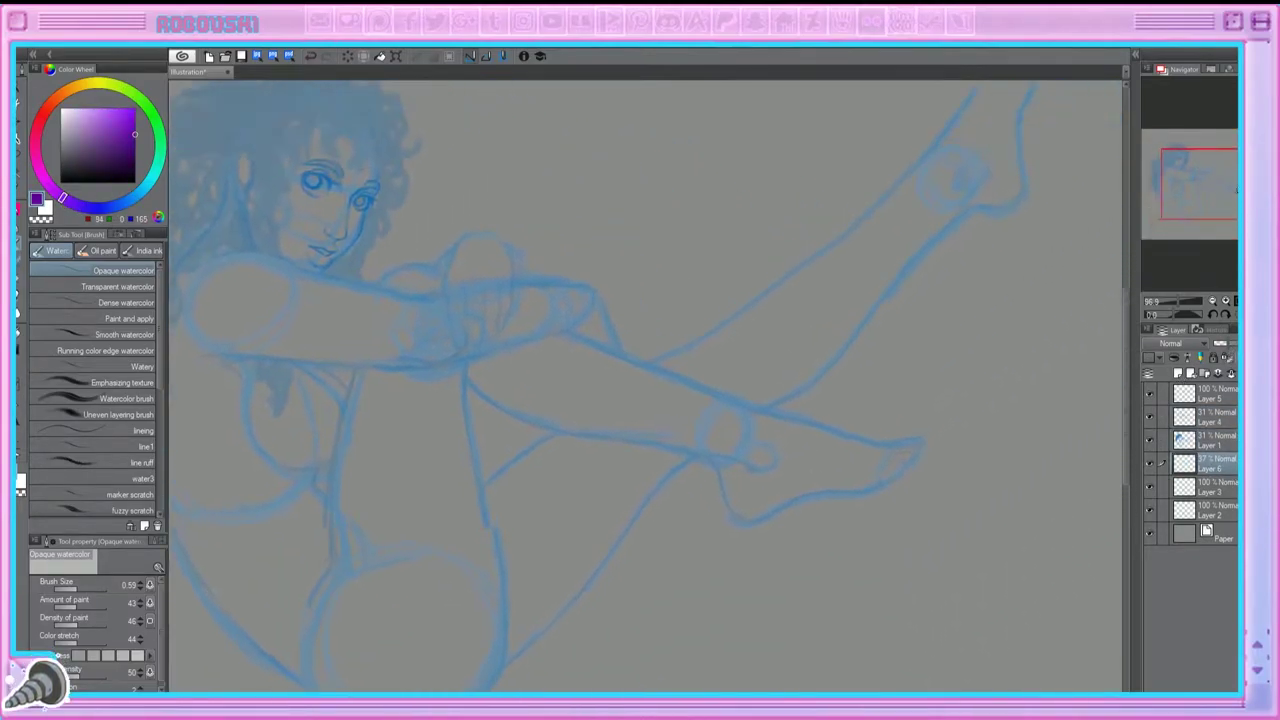
Step: Sketch the cropped sweater's hem and its long sleeves in purple, with diagonal folds along the arm and cuffs around the hands
{"action": "scroll", "coordinate": [650, 386], "scroll_direction": "down", "scroll_amount": 3}
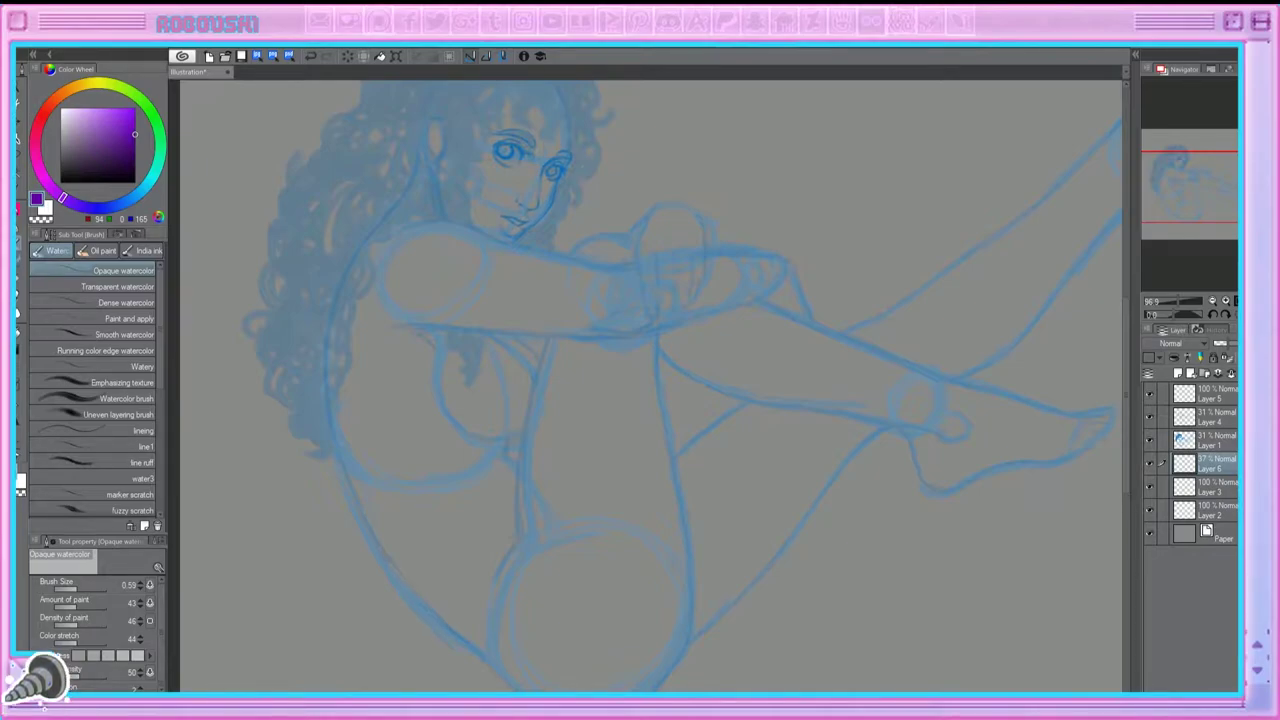
{"action": "left_click_drag", "start_coordinate": [498, 458], "coordinate": [350, 535]}
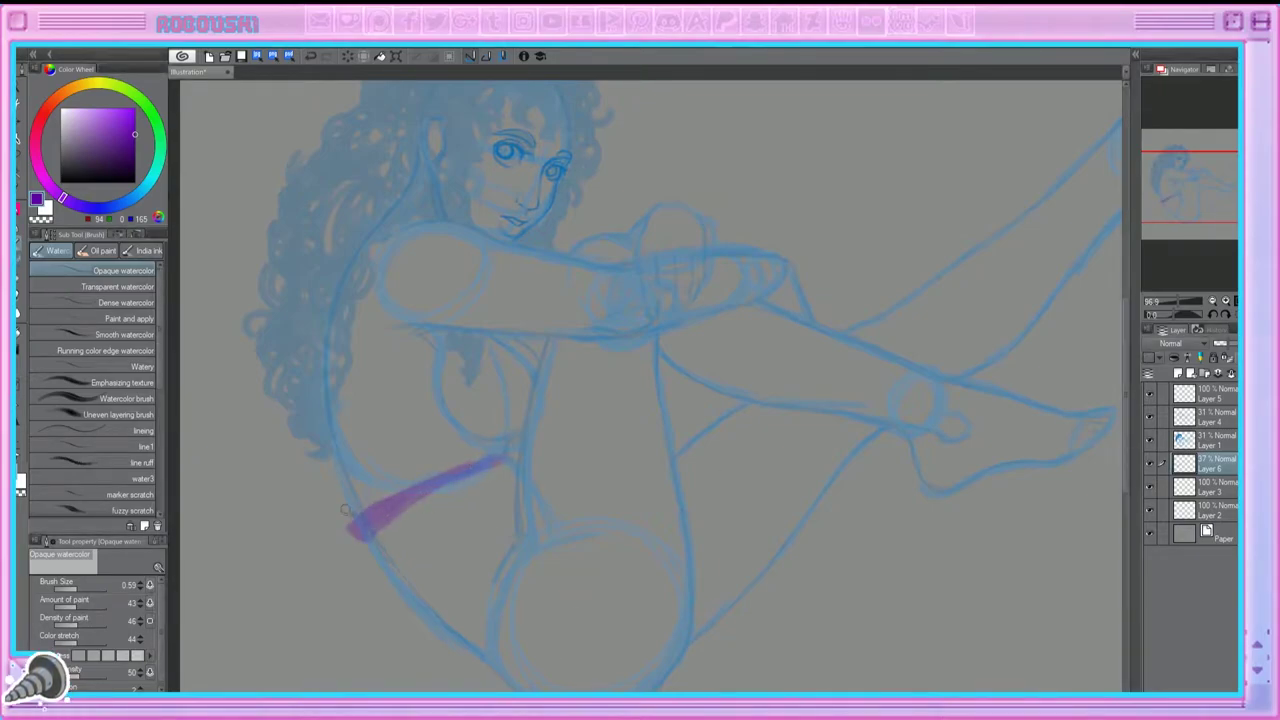
{"action": "mouse_move", "coordinate": [610, 262]}
{"action": "left_mouse_down"}
{"action": "mouse_move", "coordinate": [500, 330]}
{"action": "mouse_move", "coordinate": [455, 325]}
{"action": "left_mouse_up"}
{"action": "left_click_drag", "start_coordinate": [610, 255], "coordinate": [475, 292]}
{"action": "mouse_move", "coordinate": [540, 245]}
{"action": "left_mouse_down"}
{"action": "mouse_move", "coordinate": [405, 310]}
{"action": "mouse_move", "coordinate": [420, 225]}
{"action": "left_mouse_up"}
{"action": "left_click_drag", "start_coordinate": [390, 340], "coordinate": [350, 270]}
{"action": "left_click_drag", "start_coordinate": [512, 345], "coordinate": [564, 336]}
{"action": "left_click_drag", "start_coordinate": [612, 300], "coordinate": [588, 342]}
{"action": "mouse_move", "coordinate": [742, 248]}
{"action": "left_mouse_down"}
{"action": "mouse_move", "coordinate": [770, 318]}
{"action": "mouse_move", "coordinate": [660, 333]}
{"action": "left_mouse_up"}
{"action": "left_click_drag", "start_coordinate": [750, 256], "coordinate": [704, 308]}
{"action": "left_click_drag", "start_coordinate": [644, 284], "coordinate": [585, 342]}
{"action": "mouse_move", "coordinate": [712, 250]}
{"action": "left_mouse_down"}
{"action": "mouse_move", "coordinate": [786, 240]}
{"action": "mouse_move", "coordinate": [800, 300]}
{"action": "mouse_move", "coordinate": [786, 304]}
{"action": "left_mouse_up"}
{"action": "mouse_move", "coordinate": [705, 212]}
{"action": "left_mouse_down"}
{"action": "mouse_move", "coordinate": [640, 232]}
{"action": "mouse_move", "coordinate": [640, 244]}
{"action": "mouse_move", "coordinate": [632, 214]}
{"action": "left_mouse_up"}
{"action": "left_click_drag", "start_coordinate": [448, 342], "coordinate": [392, 370]}
{"action": "left_click_drag", "start_coordinate": [466, 344], "coordinate": [438, 352]}
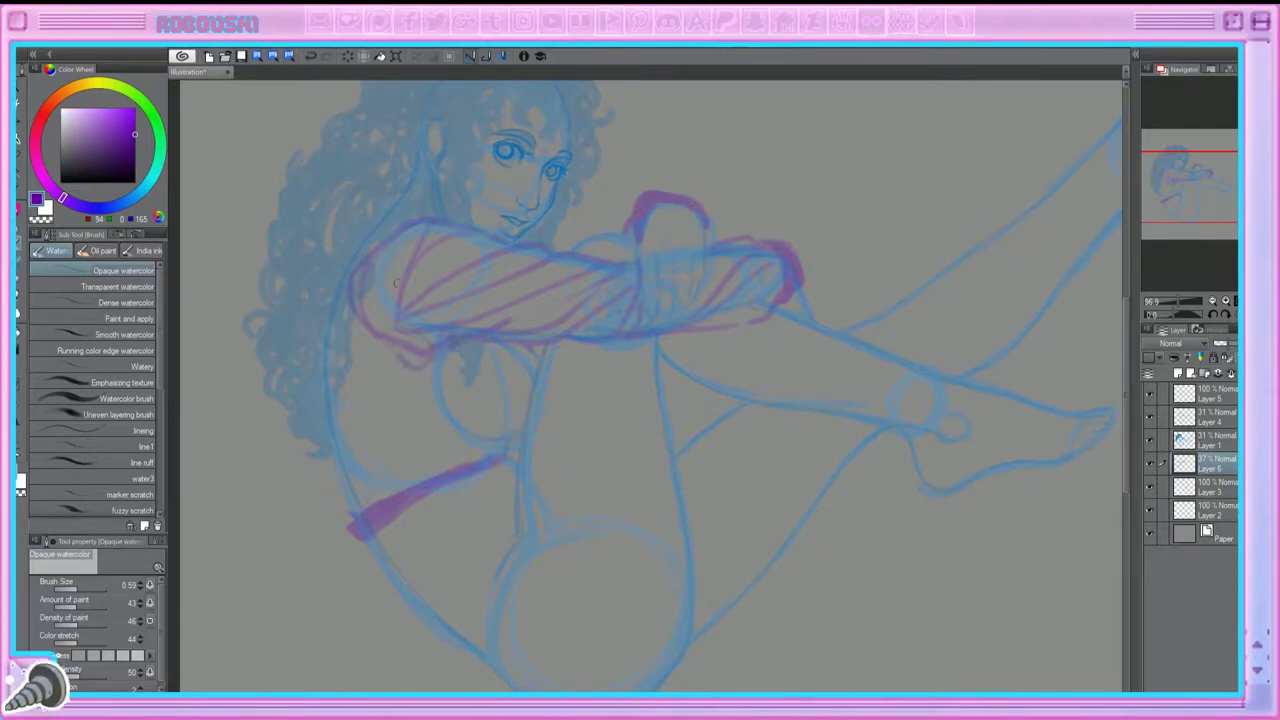
Step: Draw the sweater's gathered collar, loose back outline and torso folds in purple, joining them to the hem beneath the chest
{"action": "mouse_move", "coordinate": [424, 212]}
{"action": "left_mouse_down"}
{"action": "mouse_move", "coordinate": [340, 232]}
{"action": "mouse_move", "coordinate": [312, 358]}
{"action": "left_mouse_up"}
{"action": "left_click_drag", "start_coordinate": [404, 418], "coordinate": [336, 517]}
{"action": "left_click_drag", "start_coordinate": [420, 372], "coordinate": [332, 456]}
{"action": "left_click_drag", "start_coordinate": [340, 478], "coordinate": [320, 506]}
{"action": "left_click_drag", "start_coordinate": [406, 370], "coordinate": [318, 480]}
{"action": "mouse_move", "coordinate": [312, 346]}
{"action": "left_mouse_down"}
{"action": "mouse_move", "coordinate": [302, 390]}
{"action": "mouse_move", "coordinate": [330, 516]}
{"action": "left_mouse_up"}
{"action": "left_click_drag", "start_coordinate": [382, 474], "coordinate": [362, 510]}
{"action": "left_click_drag", "start_coordinate": [444, 360], "coordinate": [378, 500]}
{"action": "mouse_move", "coordinate": [456, 466]}
{"action": "left_mouse_down"}
{"action": "mouse_move", "coordinate": [486, 440]}
{"action": "mouse_move", "coordinate": [420, 500]}
{"action": "left_mouse_up"}
{"action": "left_click_drag", "start_coordinate": [380, 530], "coordinate": [346, 554]}
{"action": "left_click_drag", "start_coordinate": [456, 460], "coordinate": [424, 478]}
{"action": "left_click_drag", "start_coordinate": [522, 422], "coordinate": [482, 436]}
{"action": "left_click_drag", "start_coordinate": [530, 350], "coordinate": [512, 370]}
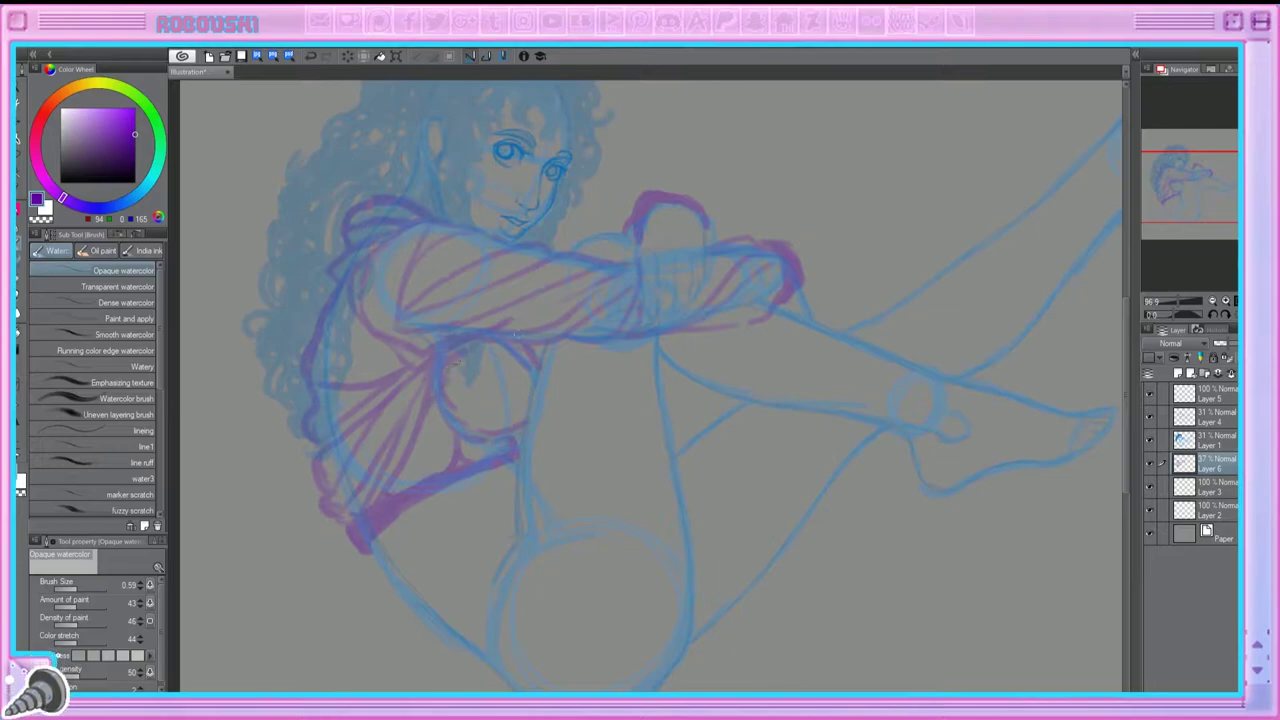
Step: Sketch purple shorts around the hips and thigh, with curved folds radiating from the waist crease and a flared leg edge
{"action": "left_click_drag", "start_coordinate": [685, 484], "coordinate": [585, 374]}
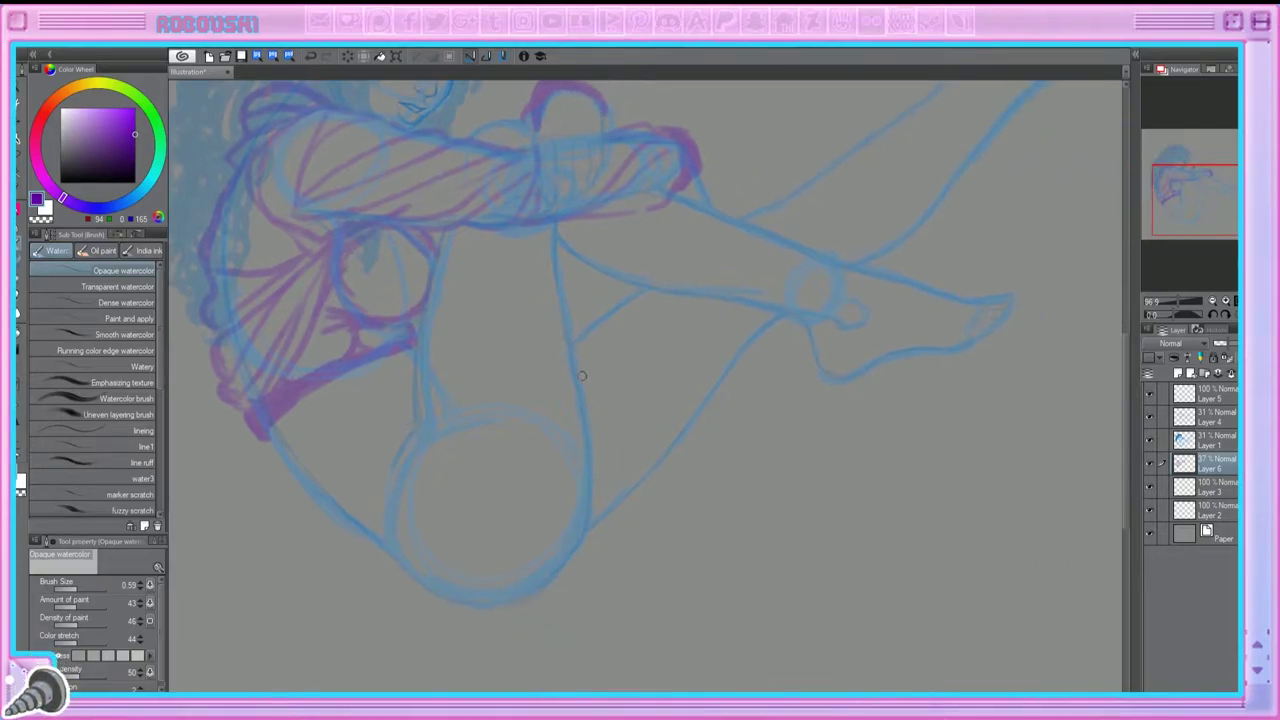
{"action": "scroll", "coordinate": [650, 386], "scroll_direction": "down", "scroll_amount": 2}
{"action": "scroll", "coordinate": [650, 386], "scroll_direction": "up", "scroll_amount": 2}
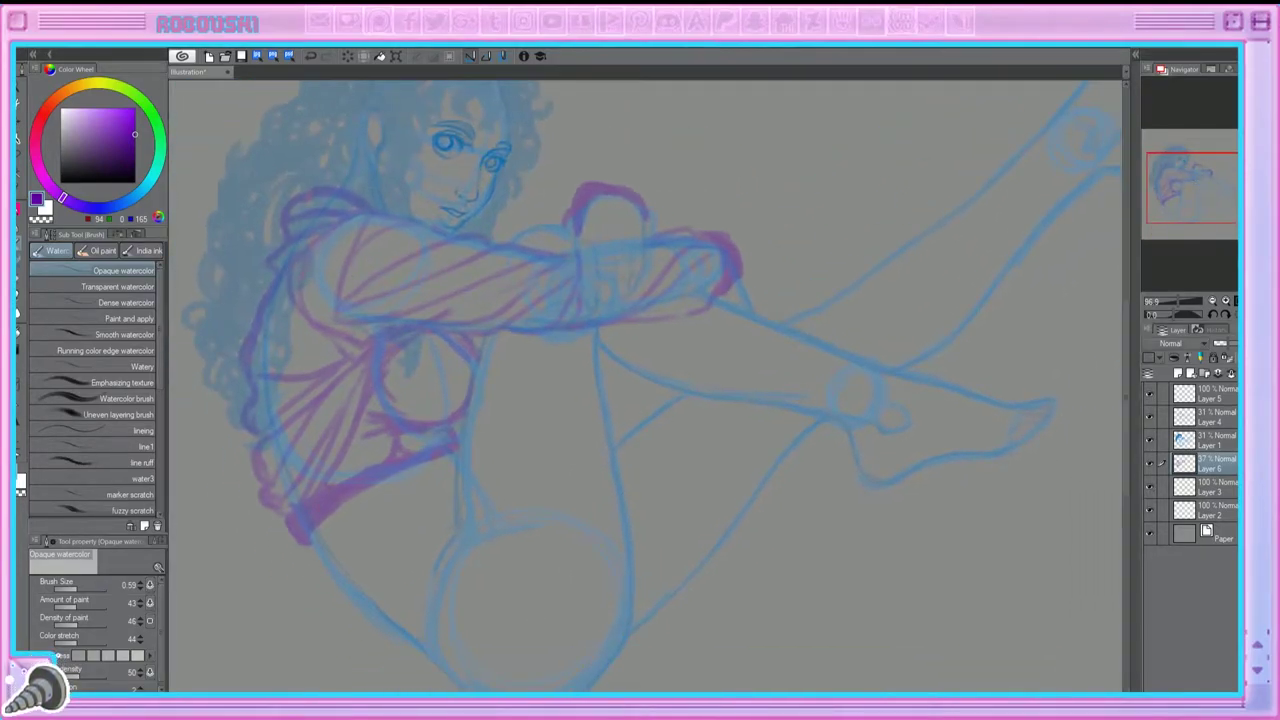
{"action": "left_click_drag", "start_coordinate": [428, 568], "coordinate": [422, 646]}
{"action": "mouse_move", "coordinate": [454, 536]}
{"action": "left_mouse_down"}
{"action": "mouse_move", "coordinate": [412, 658]}
{"action": "mouse_move", "coordinate": [375, 368]}
{"action": "mouse_move", "coordinate": [500, 362]}
{"action": "left_mouse_up"}
{"action": "mouse_move", "coordinate": [382, 376]}
{"action": "left_mouse_down"}
{"action": "mouse_move", "coordinate": [538, 392]}
{"action": "mouse_move", "coordinate": [396, 470]}
{"action": "left_mouse_up"}
{"action": "left_click_drag", "start_coordinate": [360, 398], "coordinate": [362, 494]}
{"action": "left_click_drag", "start_coordinate": [376, 458], "coordinate": [422, 505]}
{"action": "left_click_drag", "start_coordinate": [372, 372], "coordinate": [346, 406]}
{"action": "left_click_drag", "start_coordinate": [350, 512], "coordinate": [436, 552]}
{"action": "left_click_drag", "start_coordinate": [346, 440], "coordinate": [394, 536]}
{"action": "left_click_drag", "start_coordinate": [544, 396], "coordinate": [454, 558]}
{"action": "mouse_move", "coordinate": [540, 470]}
{"action": "left_mouse_down"}
{"action": "mouse_move", "coordinate": [548, 440]}
{"action": "mouse_move", "coordinate": [572, 458]}
{"action": "left_mouse_up"}
{"action": "mouse_move", "coordinate": [548, 420]}
{"action": "left_mouse_down"}
{"action": "mouse_move", "coordinate": [538, 466]}
{"action": "mouse_move", "coordinate": [442, 552]}
{"action": "left_mouse_up"}
{"action": "left_click_drag", "start_coordinate": [556, 472], "coordinate": [526, 502]}
Step: Draw a purple leg warmer with folds on the raised lower leg and mark the ankle edge on the crossed leg
{"action": "left_click_drag", "start_coordinate": [1205, 208], "coordinate": [1189, 192]}
{"action": "left_click_drag", "start_coordinate": [420, 468], "coordinate": [130, 458]}
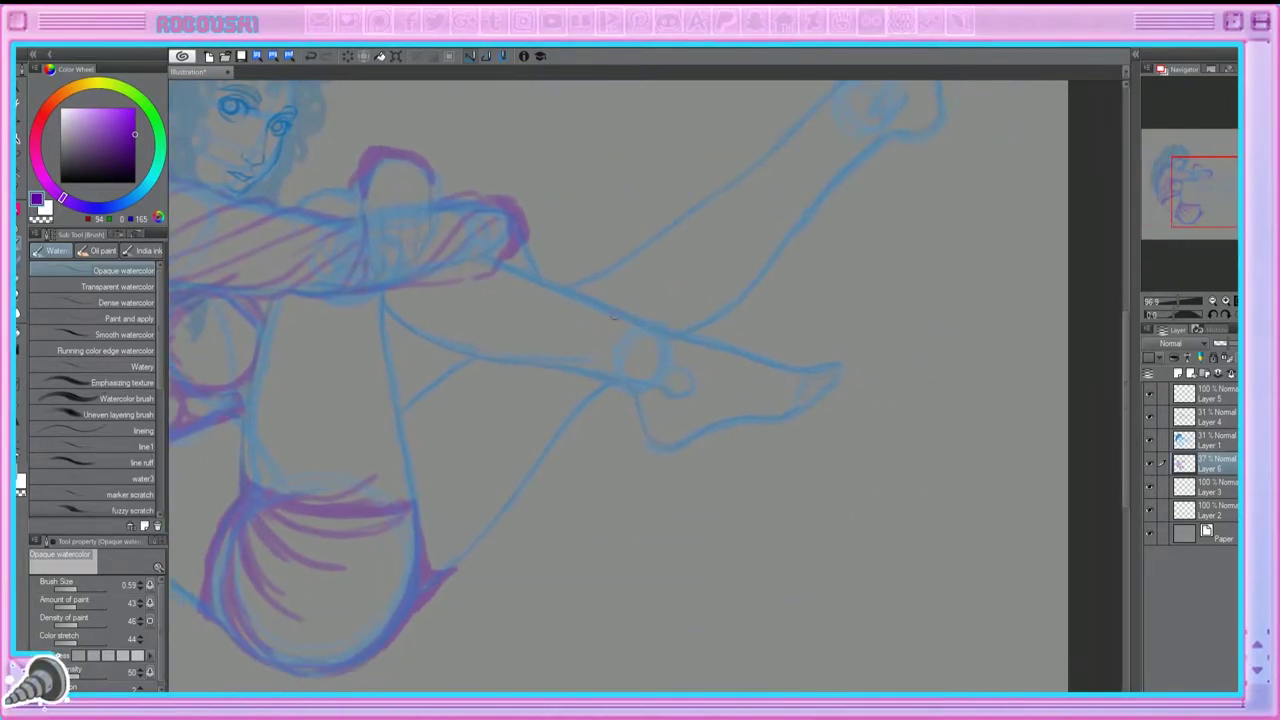
{"action": "left_click_drag", "start_coordinate": [676, 344], "coordinate": [648, 390]}
{"action": "mouse_move", "coordinate": [835, 98]}
{"action": "left_mouse_down"}
{"action": "mouse_move", "coordinate": [635, 228]}
{"action": "mouse_move", "coordinate": [674, 268]}
{"action": "mouse_move", "coordinate": [650, 230]}
{"action": "mouse_move", "coordinate": [598, 254]}
{"action": "mouse_move", "coordinate": [588, 390]}
{"action": "left_mouse_up"}
{"action": "mouse_move", "coordinate": [590, 285]}
{"action": "left_mouse_down"}
{"action": "mouse_move", "coordinate": [568, 296]}
{"action": "mouse_move", "coordinate": [545, 430]}
{"action": "left_mouse_up"}
{"action": "left_click_drag", "start_coordinate": [520, 340], "coordinate": [525, 465]}
{"action": "left_click_drag", "start_coordinate": [612, 262], "coordinate": [540, 455]}
Step: Outline and hatch the bunched purple leg warmer on the crossed leg, just above the ankle
{"action": "left_click_drag", "start_coordinate": [470, 485], "coordinate": [395, 530]}
{"action": "left_click_drag", "start_coordinate": [468, 450], "coordinate": [410, 505]}
{"action": "left_click_drag", "start_coordinate": [430, 455], "coordinate": [415, 512]}
{"action": "left_click_drag", "start_coordinate": [400, 445], "coordinate": [375, 522]}
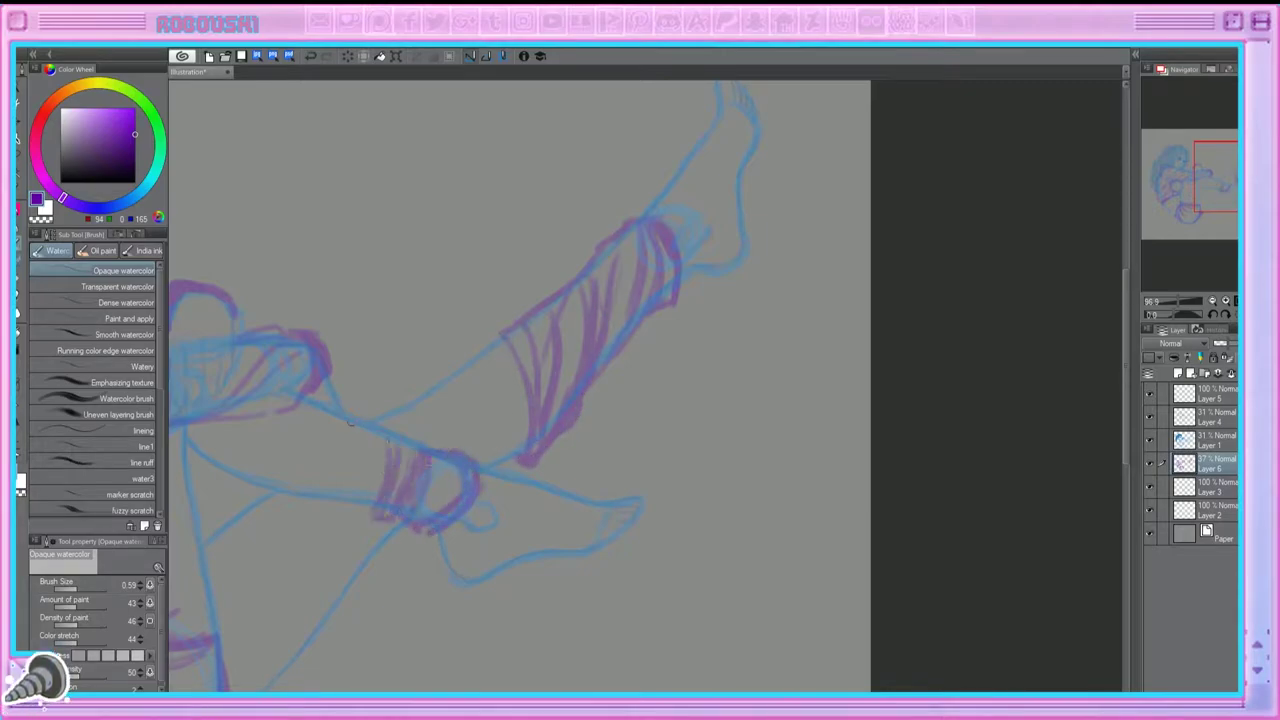
{"action": "left_click_drag", "start_coordinate": [345, 414], "coordinate": [325, 490]}
{"action": "left_click_drag", "start_coordinate": [365, 428], "coordinate": [380, 505]}
{"action": "left_click_drag", "start_coordinate": [355, 408], "coordinate": [318, 505]}
{"action": "mouse_move", "coordinate": [420, 420]}
{"action": "left_mouse_down"}
{"action": "mouse_move", "coordinate": [340, 410]}
{"action": "mouse_move", "coordinate": [375, 395]}
{"action": "left_mouse_up"}
Step: Add hatched purple foot wraps around the insteps of both feet, connecting to the leg warmers at the ankles
{"action": "mouse_move", "coordinate": [462, 498]}
{"action": "left_mouse_down"}
{"action": "mouse_move", "coordinate": [432, 530]}
{"action": "mouse_move", "coordinate": [408, 500]}
{"action": "left_mouse_up"}
{"action": "left_click_drag", "start_coordinate": [510, 480], "coordinate": [470, 560]}
{"action": "left_click_drag", "start_coordinate": [640, 282], "coordinate": [596, 328]}
{"action": "mouse_move", "coordinate": [624, 198]}
{"action": "left_mouse_down"}
{"action": "mouse_move", "coordinate": [640, 250]}
{"action": "mouse_move", "coordinate": [558, 283]}
{"action": "left_mouse_up"}
{"action": "left_click_drag", "start_coordinate": [644, 250], "coordinate": [628, 284]}
{"action": "left_click_drag", "start_coordinate": [620, 228], "coordinate": [584, 298]}
{"action": "mouse_move", "coordinate": [550, 408]}
{"action": "left_mouse_down"}
{"action": "mouse_move", "coordinate": [498, 478]}
{"action": "mouse_move", "coordinate": [470, 446]}
{"action": "left_mouse_up"}
{"action": "mouse_move", "coordinate": [1212, 168]}
{"action": "left_mouse_down"}
{"action": "mouse_move", "coordinate": [1196, 194]}
{"action": "mouse_move", "coordinate": [1208, 160]}
{"action": "mouse_move", "coordinate": [1210, 182]}
{"action": "left_mouse_up"}
{"action": "scroll", "coordinate": [1210, 182], "scroll_direction": "down", "scroll_amount": 1}
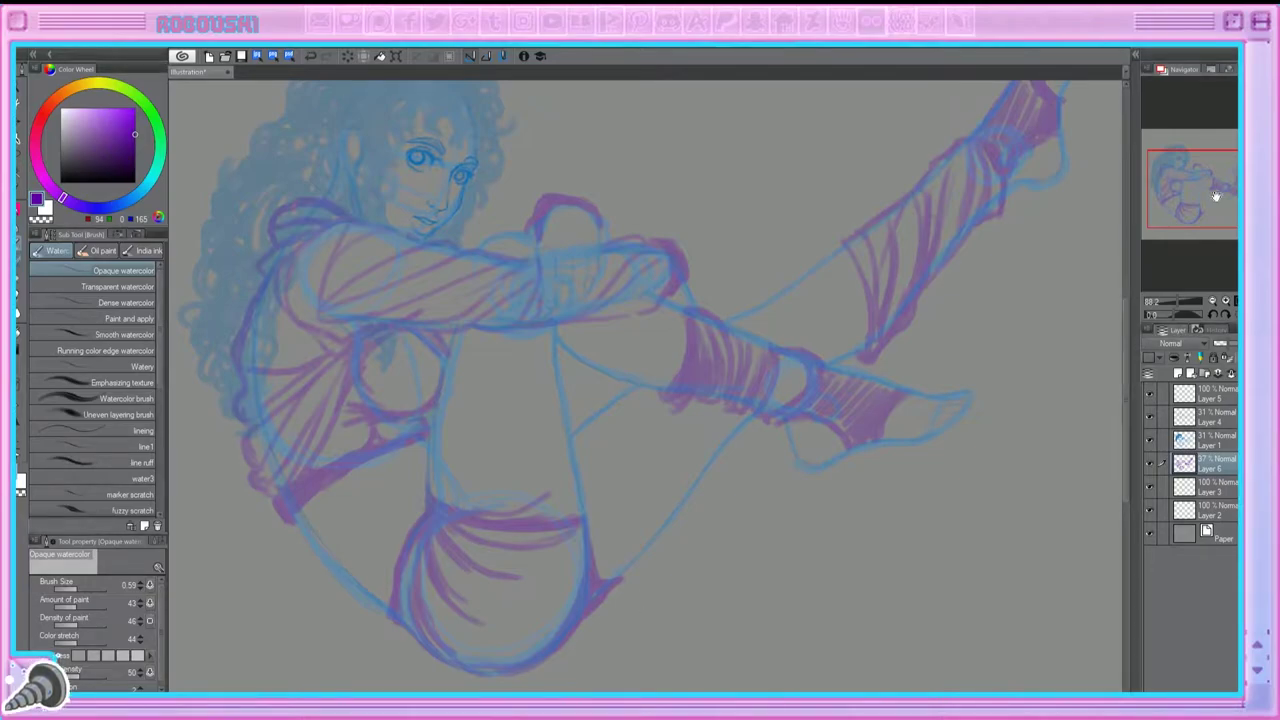
{"action": "scroll", "coordinate": [1046, 268], "scroll_direction": "up", "scroll_amount": 2}
{"action": "mouse_move", "coordinate": [400, 225]}
{"action": "left_mouse_down"}
{"action": "mouse_move", "coordinate": [462, 196]}
{"action": "mouse_move", "coordinate": [476, 240]}
{"action": "left_mouse_up"}
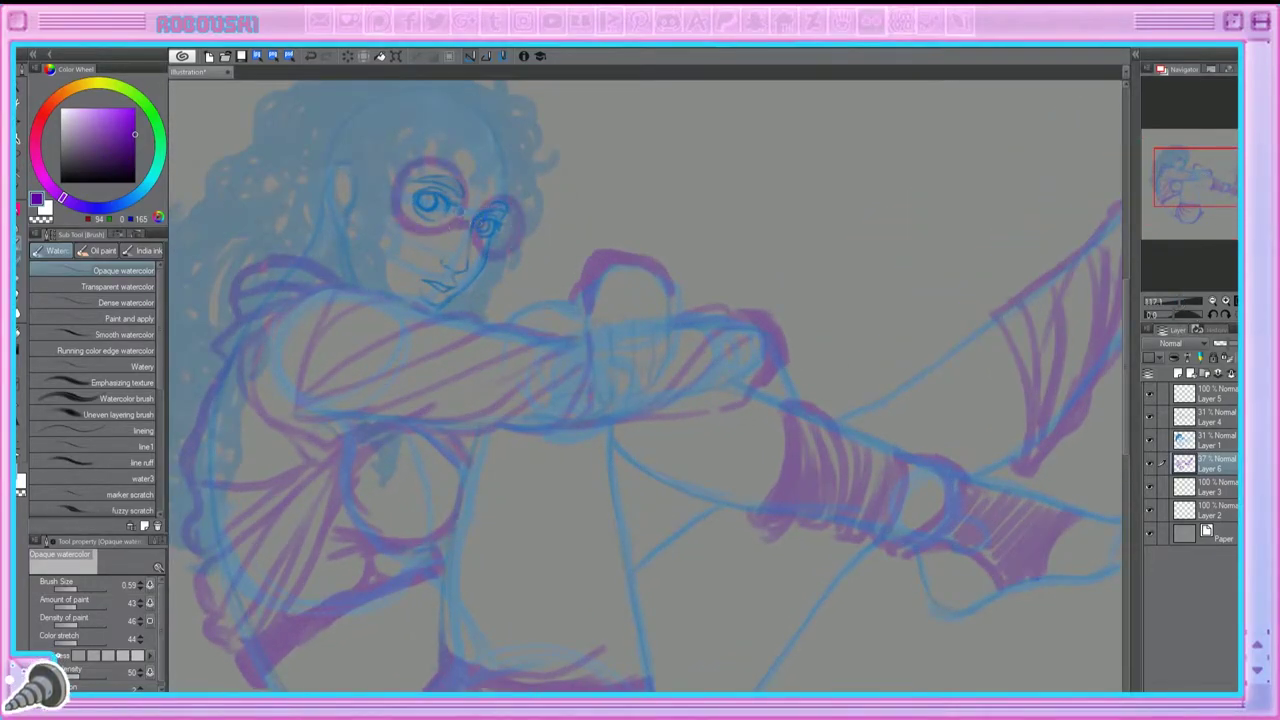
{"action": "left_click_drag", "start_coordinate": [1187, 169], "coordinate": [1185, 160]}
{"action": "left_click", "coordinate": [312, 58]}
{"action": "left_click", "coordinate": [312, 58]}
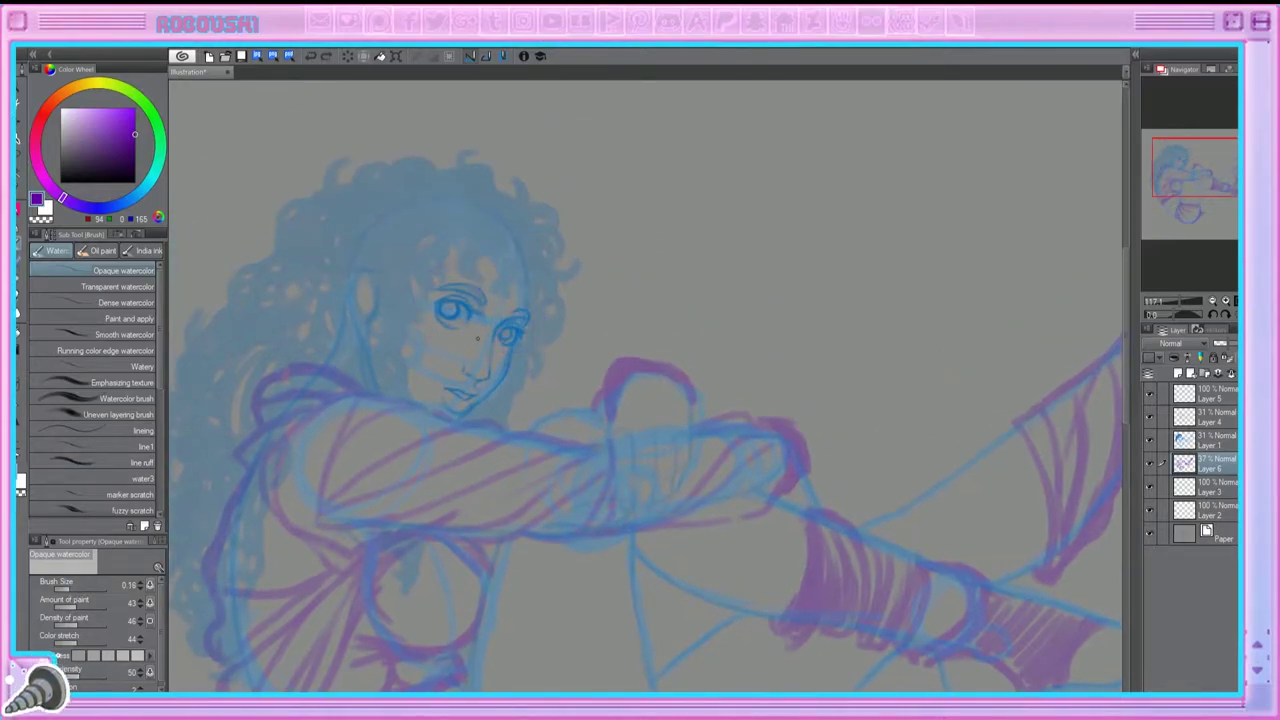
Step: Sketch purple glasses low on the nose, with two rounded lenses joined by a double bridge
{"action": "left_click_drag", "start_coordinate": [424, 314], "coordinate": [456, 346]}
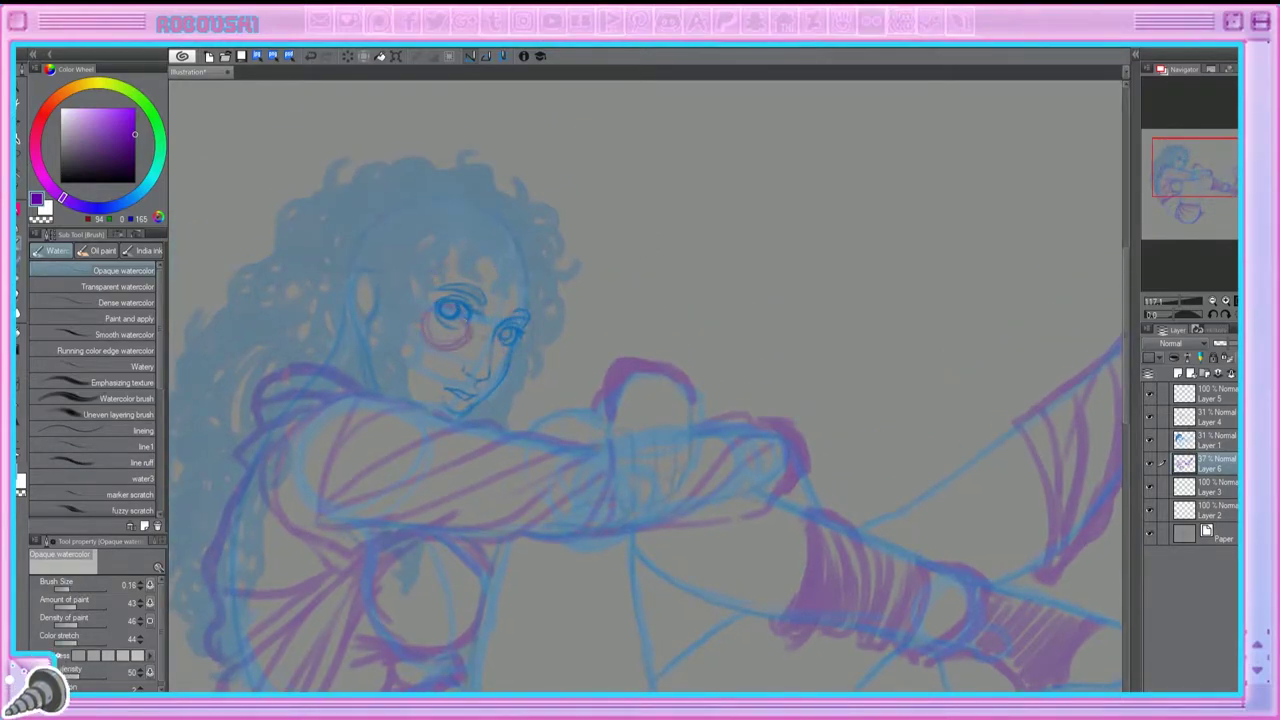
{"action": "key", "text": "ctrl+0"}
{"action": "scroll", "coordinate": [381, 313], "scroll_direction": "up", "scroll_amount": 5}
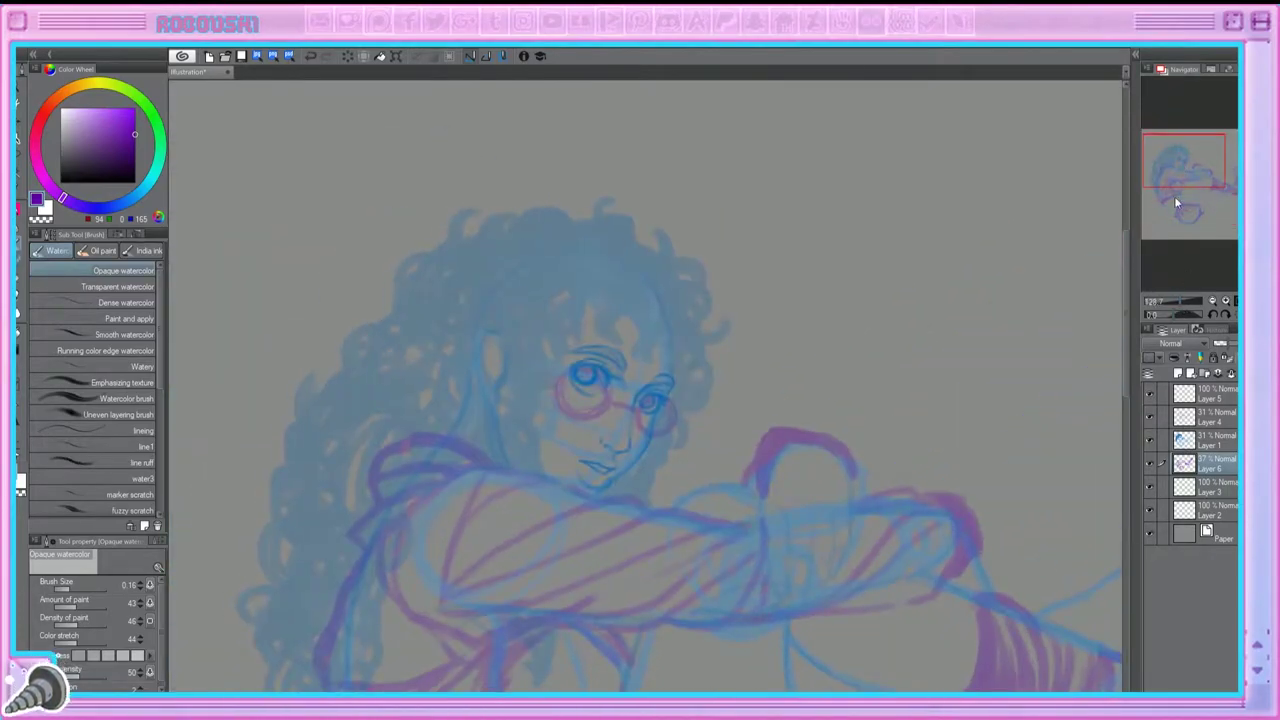
{"action": "left_click_drag", "start_coordinate": [583, 381], "coordinate": [705, 421]}
{"action": "scroll", "coordinate": [650, 400], "scroll_direction": "up", "scroll_amount": 1}
{"action": "mouse_move", "coordinate": [478, 386]}
{"action": "left_mouse_down"}
{"action": "mouse_move", "coordinate": [505, 470]}
{"action": "mouse_move", "coordinate": [576, 434]}
{"action": "mouse_move", "coordinate": [540, 466]}
{"action": "mouse_move", "coordinate": [582, 415]}
{"action": "mouse_move", "coordinate": [692, 495]}
{"action": "mouse_move", "coordinate": [637, 478]}
{"action": "left_mouse_up"}
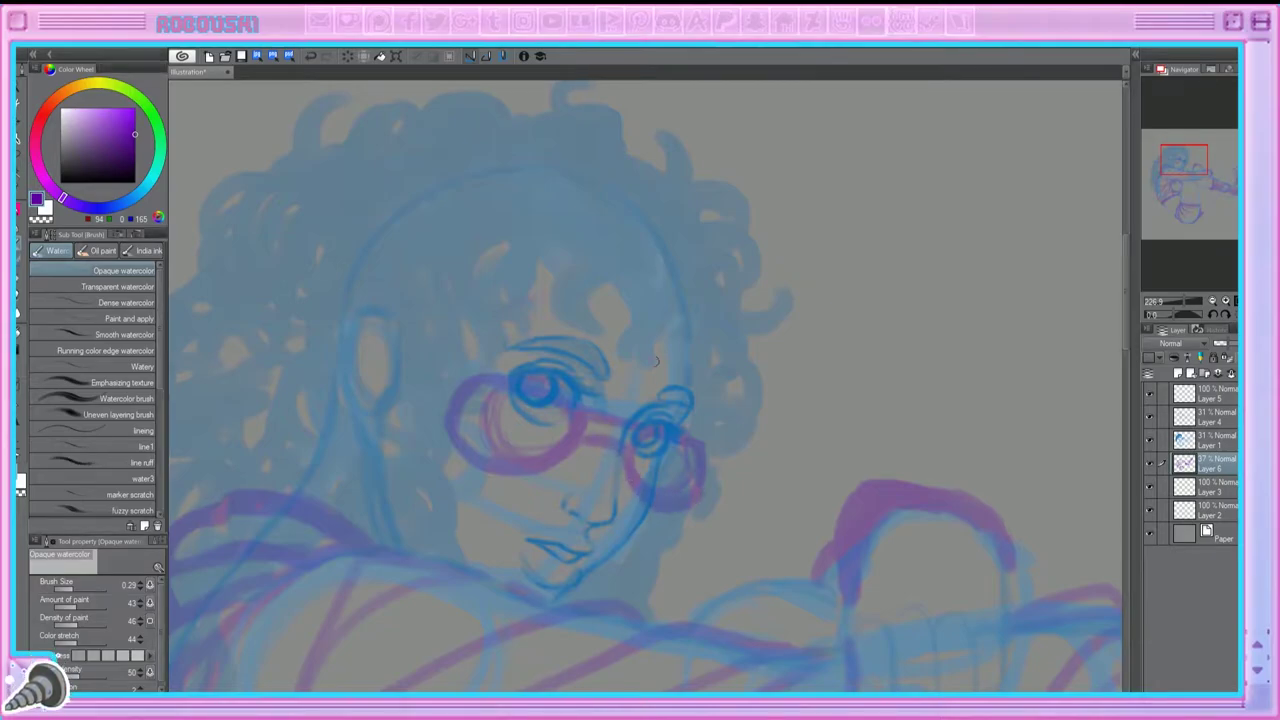
Step: Lasso the glasses, move them slightly lower on the face, and clear the selection
{"action": "key", "text": "m"}
{"action": "mouse_move", "coordinate": [460, 355]}
{"action": "left_mouse_down"}
{"action": "mouse_move", "coordinate": [458, 515]}
{"action": "mouse_move", "coordinate": [440, 378]}
{"action": "left_mouse_up"}
{"action": "key", "text": "k"}
{"action": "left_click_drag", "start_coordinate": [672, 462], "coordinate": [677, 484]}
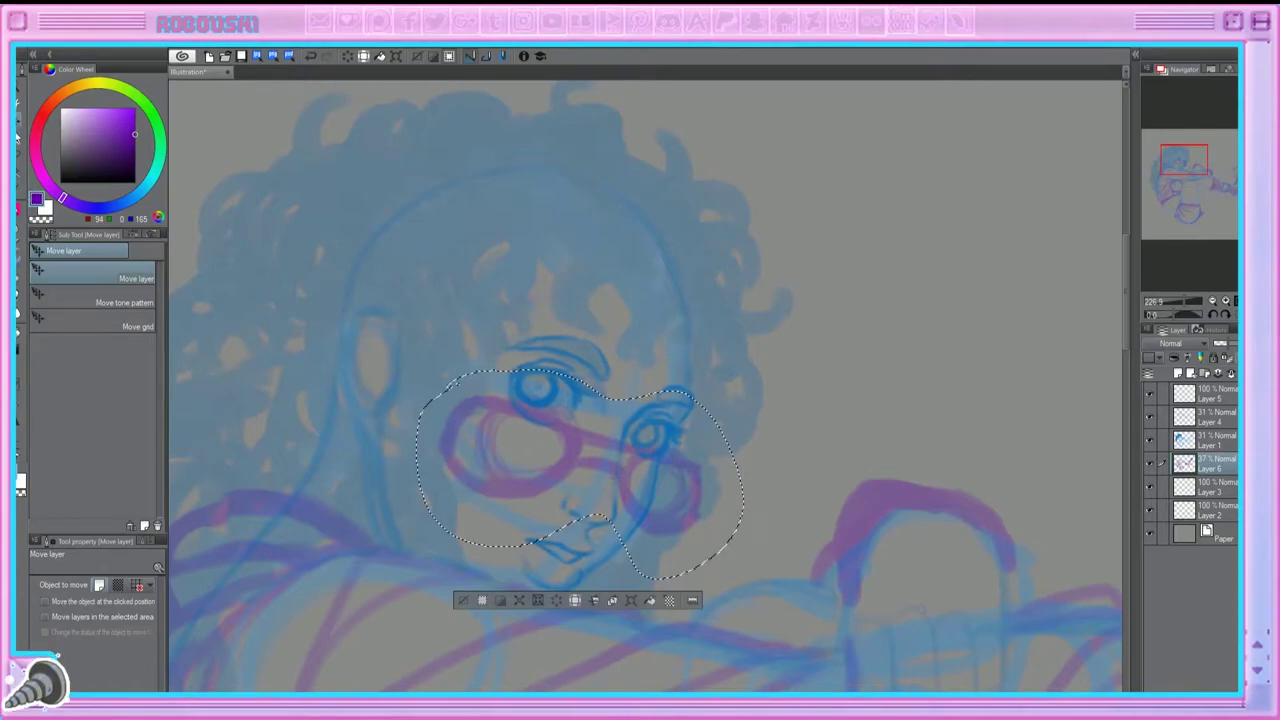
{"action": "key", "text": "m"}
{"action": "key", "text": "ctrl+d"}
{"action": "key", "text": "ctrl+0"}
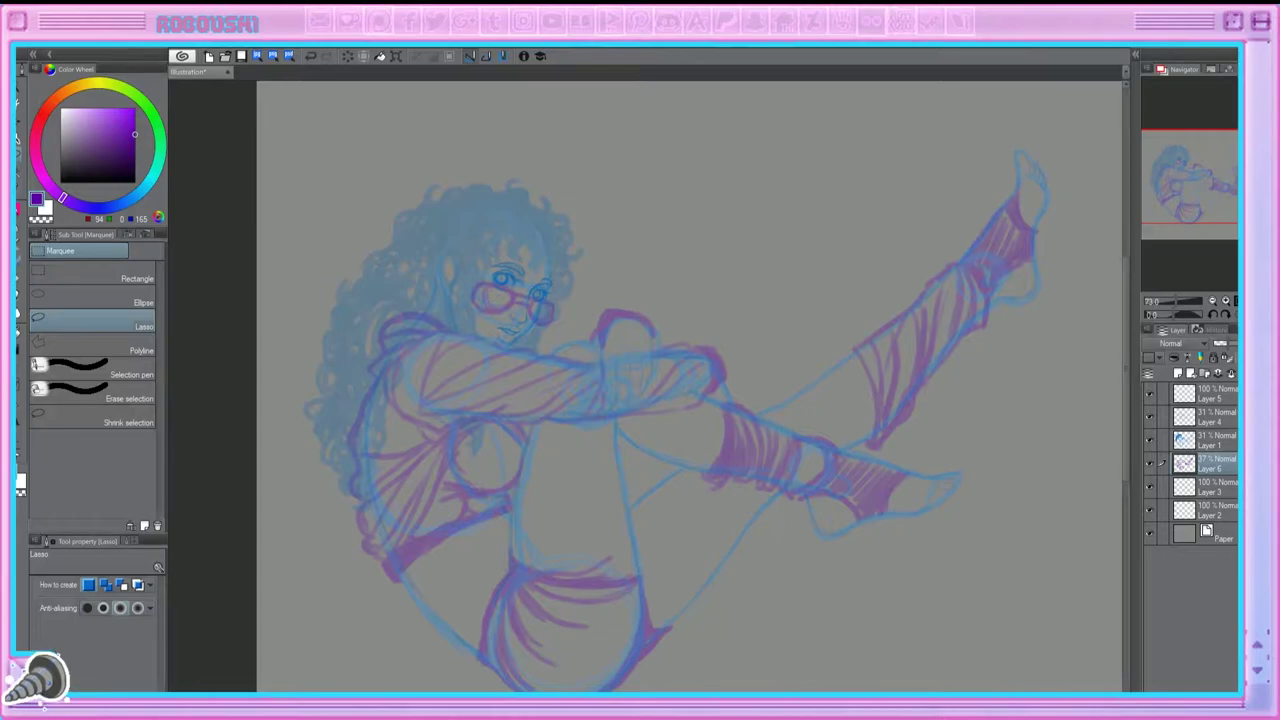
Step: Create a new layer above the purple clothing sketch, ready for dark purple linework with a 0.15 brush
{"action": "key", "text": "b"}
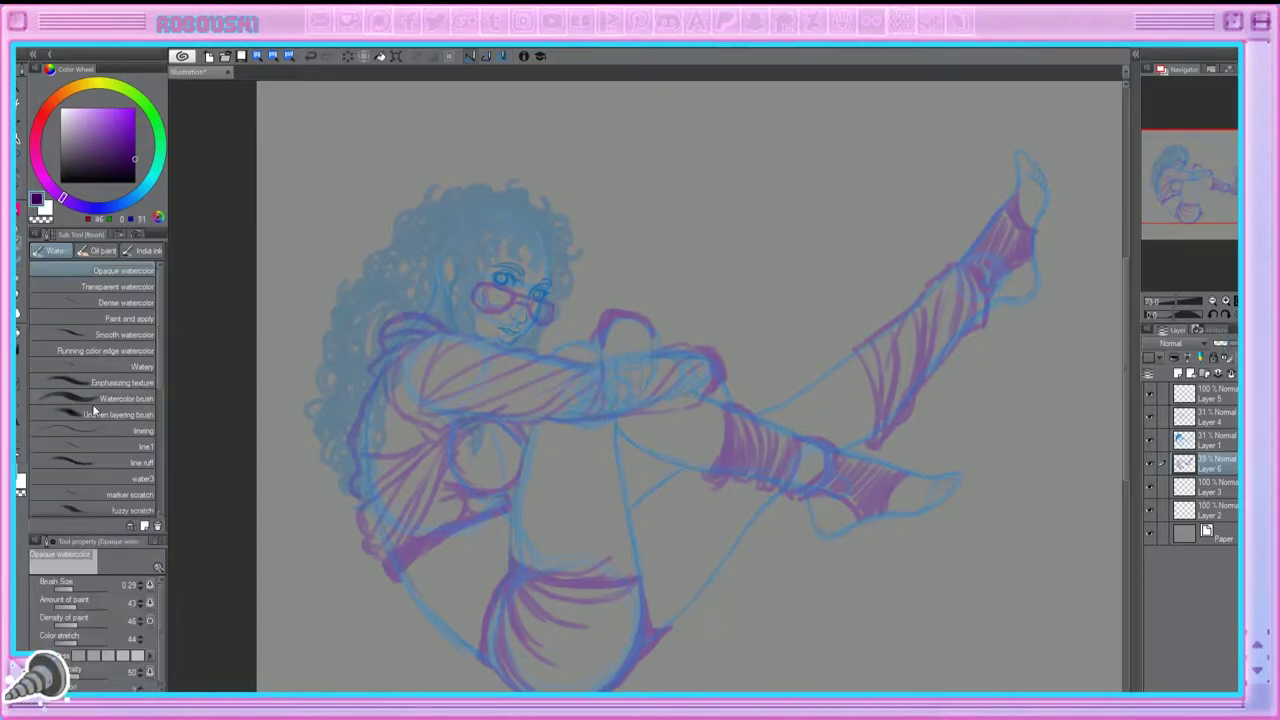
{"action": "scroll", "coordinate": [364, 349], "scroll_direction": "up", "scroll_amount": 5}
{"action": "key", "text": "ctrl+shift+n"}
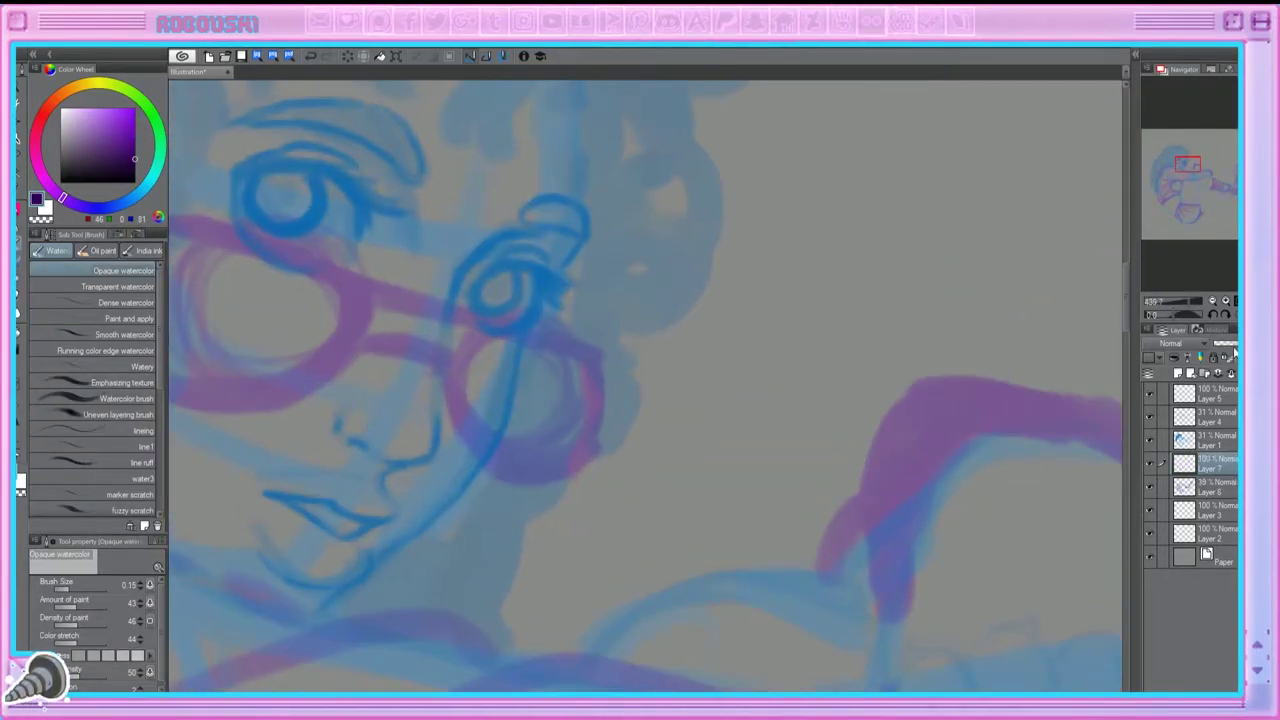
Step: Trace the glasses' bridge and lens rims with thin dark purple lines, undoing the first stroke and redrawing it
{"action": "mouse_move", "coordinate": [358, 342]}
{"action": "left_mouse_down"}
{"action": "mouse_move", "coordinate": [450, 368]}
{"action": "mouse_move", "coordinate": [440, 365]}
{"action": "left_mouse_up"}
{"action": "scroll", "coordinate": [646, 386], "scroll_direction": "up", "scroll_amount": 2}
{"action": "key", "text": "ctrl+z"}
{"action": "mouse_move", "coordinate": [535, 343]}
{"action": "left_mouse_down"}
{"action": "mouse_move", "coordinate": [595, 364]}
{"action": "mouse_move", "coordinate": [560, 352]}
{"action": "mouse_move", "coordinate": [485, 432]}
{"action": "left_mouse_up"}
{"action": "left_click_drag", "start_coordinate": [326, 273], "coordinate": [505, 332]}
{"action": "mouse_move", "coordinate": [318, 280]}
{"action": "left_mouse_down"}
{"action": "mouse_move", "coordinate": [265, 355]}
{"action": "mouse_move", "coordinate": [285, 415]}
{"action": "mouse_move", "coordinate": [298, 408]}
{"action": "mouse_move", "coordinate": [450, 466]}
{"action": "mouse_move", "coordinate": [306, 437]}
{"action": "left_mouse_up"}
{"action": "mouse_move", "coordinate": [635, 378]}
{"action": "left_mouse_down"}
{"action": "mouse_move", "coordinate": [614, 408]}
{"action": "mouse_move", "coordinate": [647, 514]}
{"action": "left_mouse_up"}
Step: Move the glasses line layer to the top of the stack at 54% opacity and finish the far lens rim
{"action": "mouse_move", "coordinate": [1222, 435]}
{"action": "left_mouse_down"}
{"action": "mouse_move", "coordinate": [1214, 445]}
{"action": "mouse_move", "coordinate": [1218, 388]}
{"action": "left_mouse_up"}
{"action": "mouse_move", "coordinate": [690, 384]}
{"action": "left_mouse_down"}
{"action": "mouse_move", "coordinate": [758, 406]}
{"action": "mouse_move", "coordinate": [757, 505]}
{"action": "mouse_move", "coordinate": [760, 434]}
{"action": "mouse_move", "coordinate": [773, 462]}
{"action": "mouse_move", "coordinate": [757, 452]}
{"action": "left_mouse_up"}
{"action": "key", "text": "e"}
{"action": "mouse_move", "coordinate": [1188, 308]}
{"action": "left_mouse_down"}
{"action": "mouse_move", "coordinate": [1165, 308]}
{"action": "mouse_move", "coordinate": [1180, 308]}
{"action": "left_mouse_up"}
{"action": "key", "text": "b"}
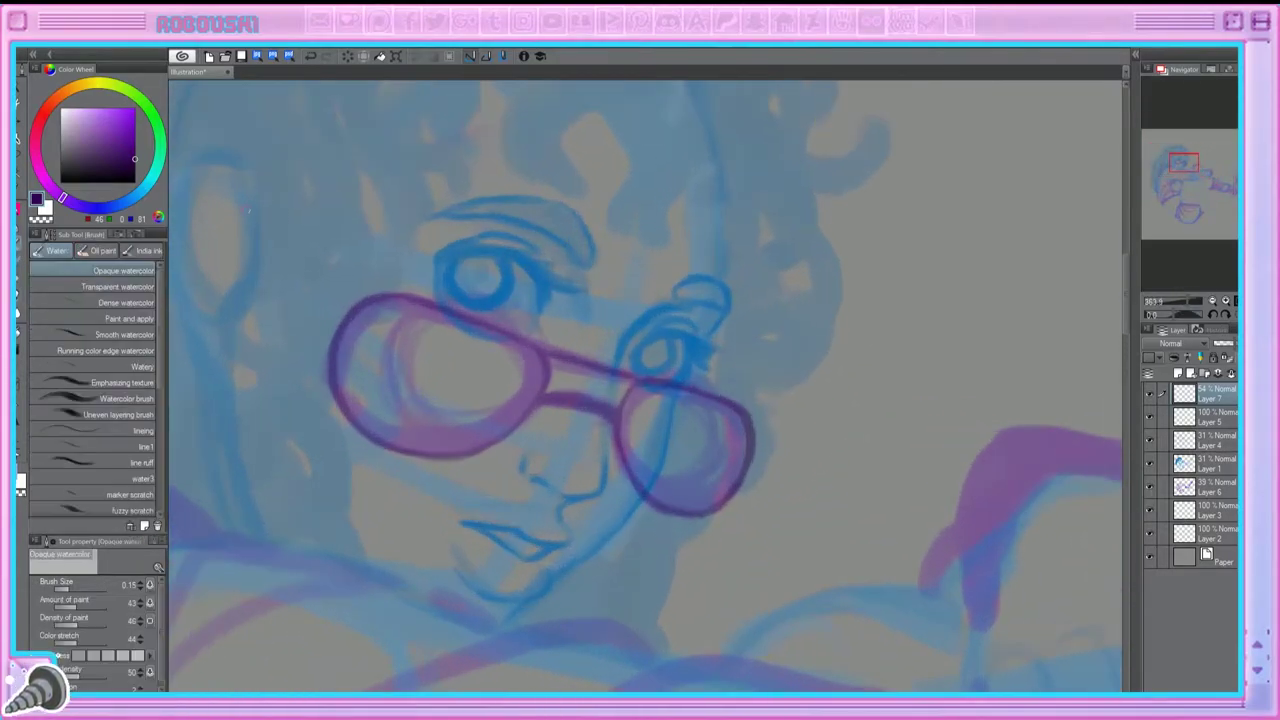
Step: Draw the glasses' temple arm from the near lens to the ear, plus the small hinges at the frame's outer edges
{"action": "mouse_move", "coordinate": [329, 336]}
{"action": "left_mouse_down"}
{"action": "mouse_move", "coordinate": [338, 296]}
{"action": "mouse_move", "coordinate": [473, 420]}
{"action": "left_mouse_up"}
{"action": "left_click_drag", "start_coordinate": [420, 305], "coordinate": [488, 400]}
{"action": "left_click_drag", "start_coordinate": [416, 300], "coordinate": [472, 438]}
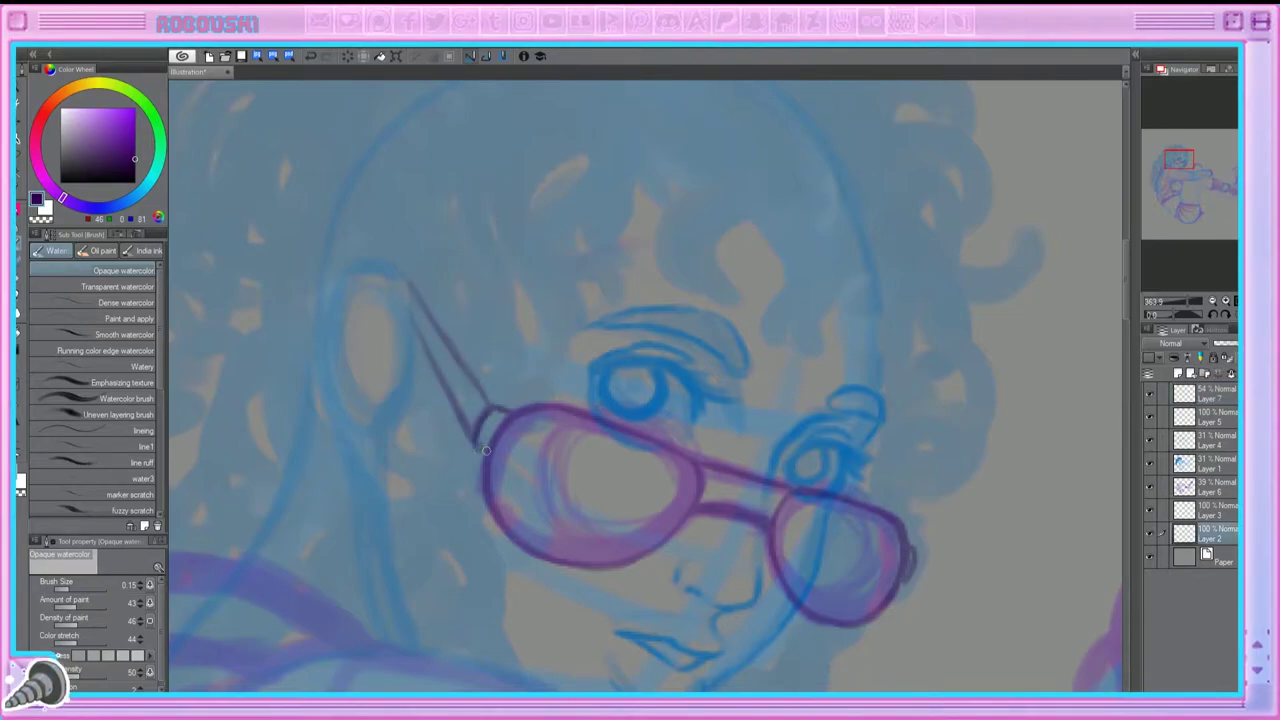
{"action": "left_click_drag", "start_coordinate": [906, 571], "coordinate": [644, 454]}
{"action": "left_click_drag", "start_coordinate": [1183, 299], "coordinate": [1168, 300]}
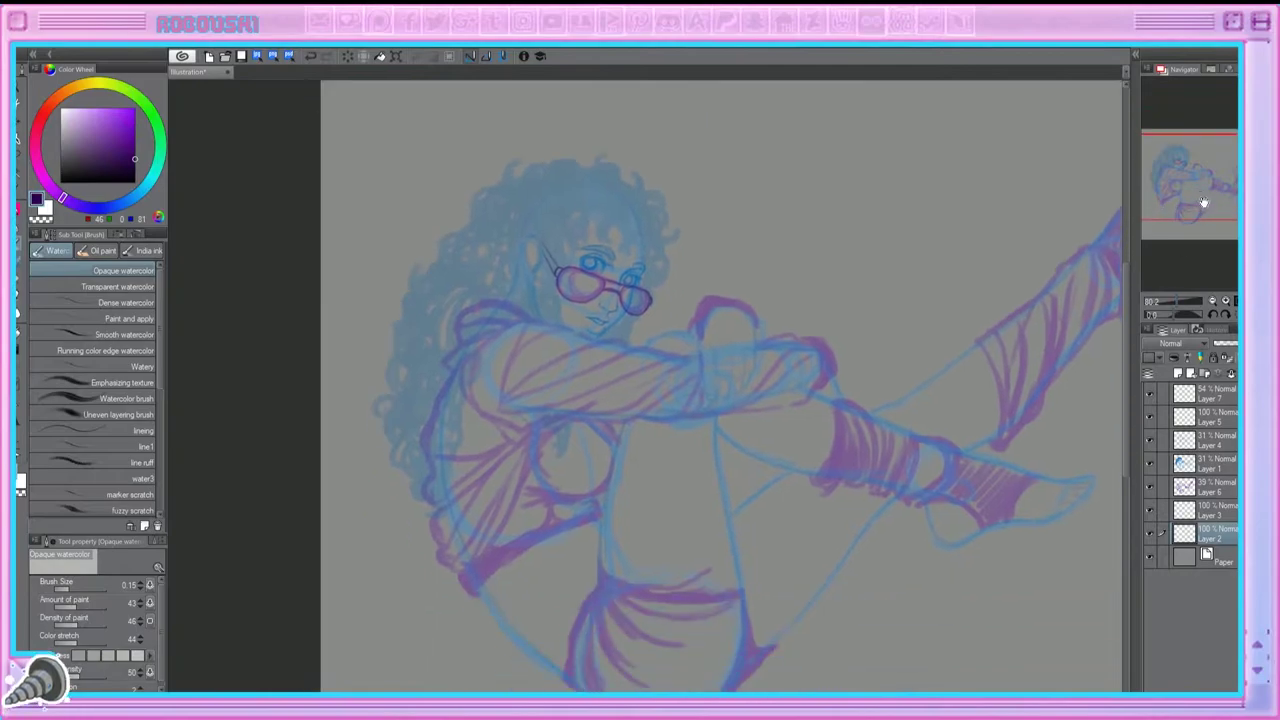
{"action": "left_click_drag", "start_coordinate": [1197, 168], "coordinate": [1208, 170]}
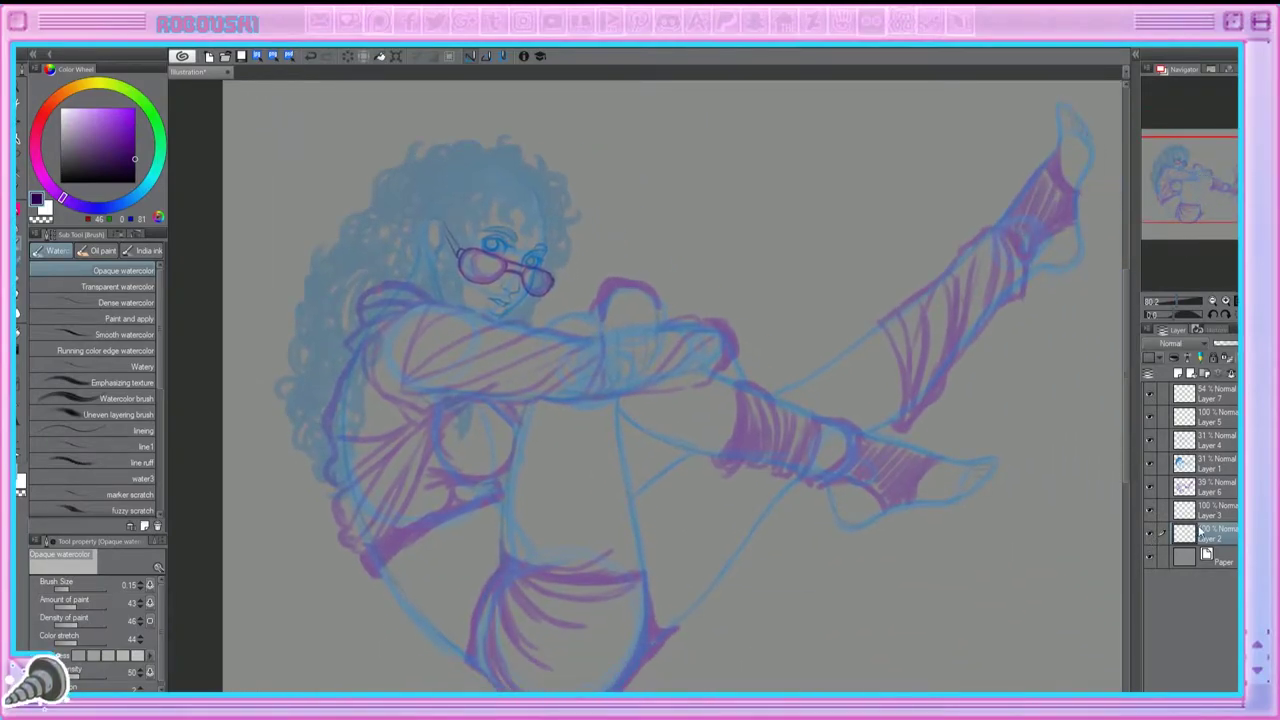
Step: Lower the sketch layers' opacity to around 30%, merge them into one layer and add an empty layer above for inking
{"action": "left_click", "coordinate": [1213, 396]}
{"action": "left_click", "coordinate": [1230, 374]}
{"action": "left_click", "coordinate": [1230, 374]}
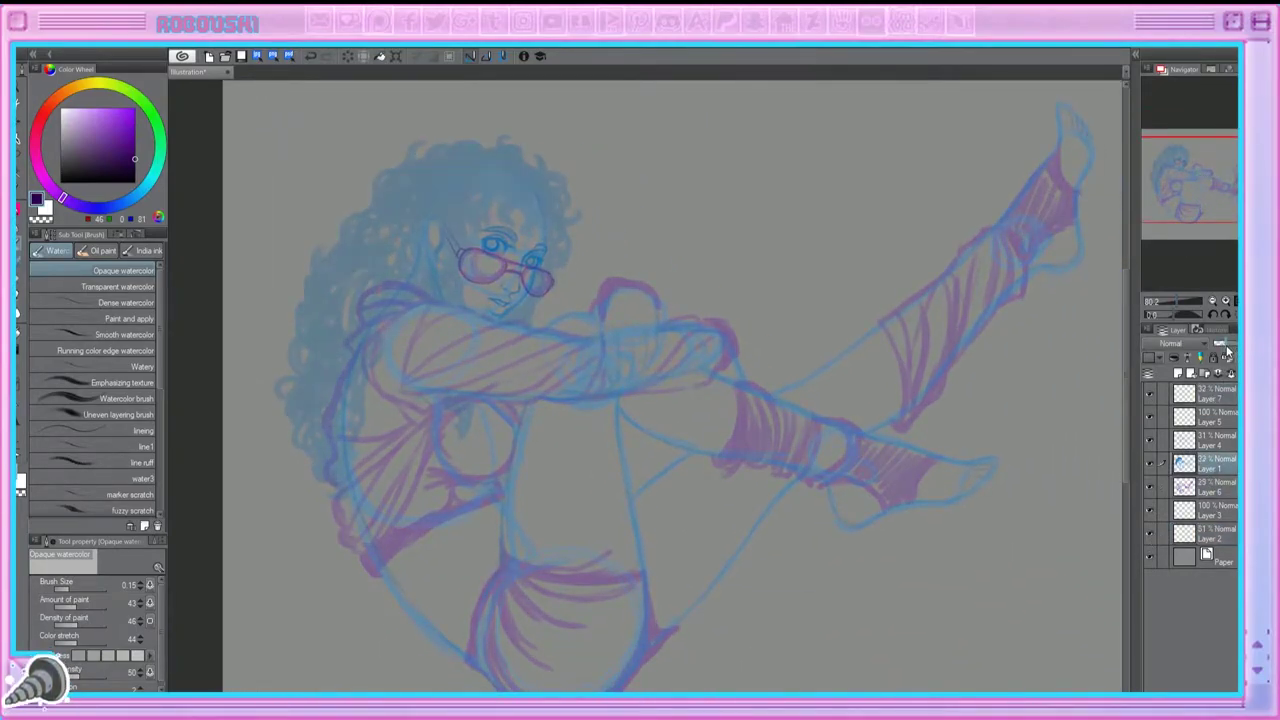
{"action": "left_click", "coordinate": [1230, 374]}
{"action": "left_click", "coordinate": [1230, 374]}
{"action": "left_click", "coordinate": [1230, 374]}
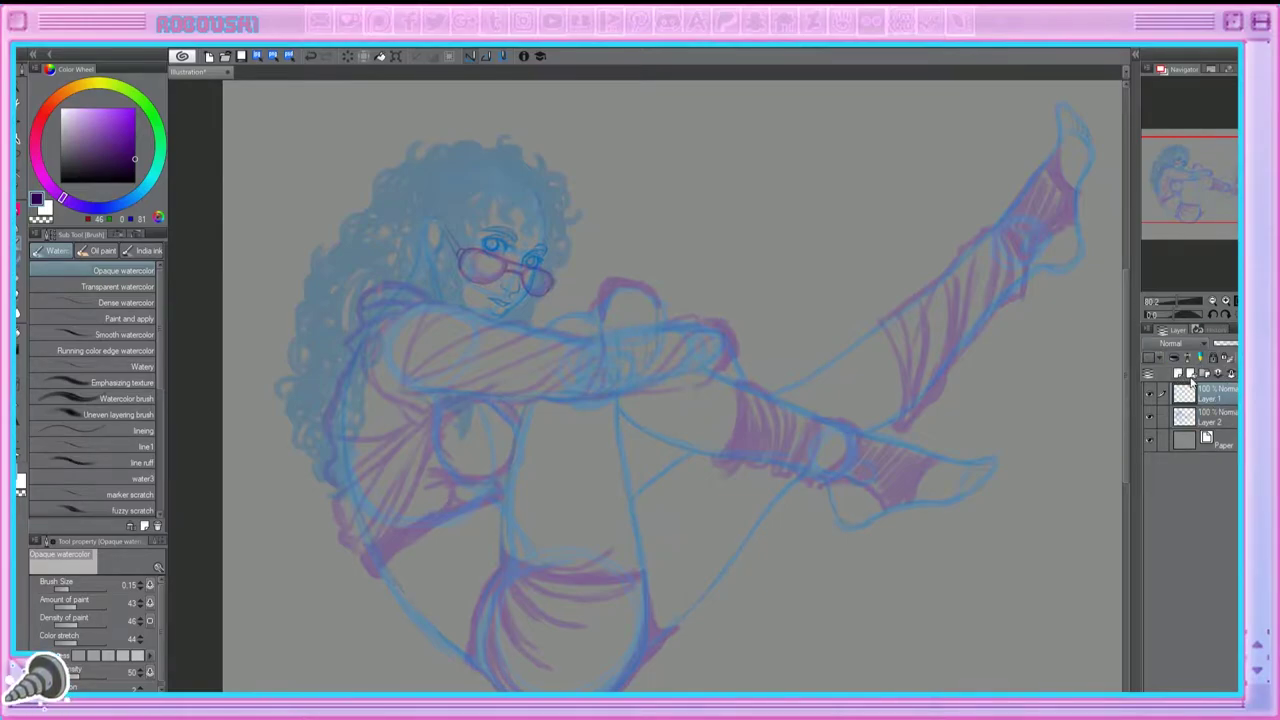
Step: Set up a black G-pen at brush size 0.42 and try a stroke over the near eye, undoing it
{"action": "key", "text": "p"}
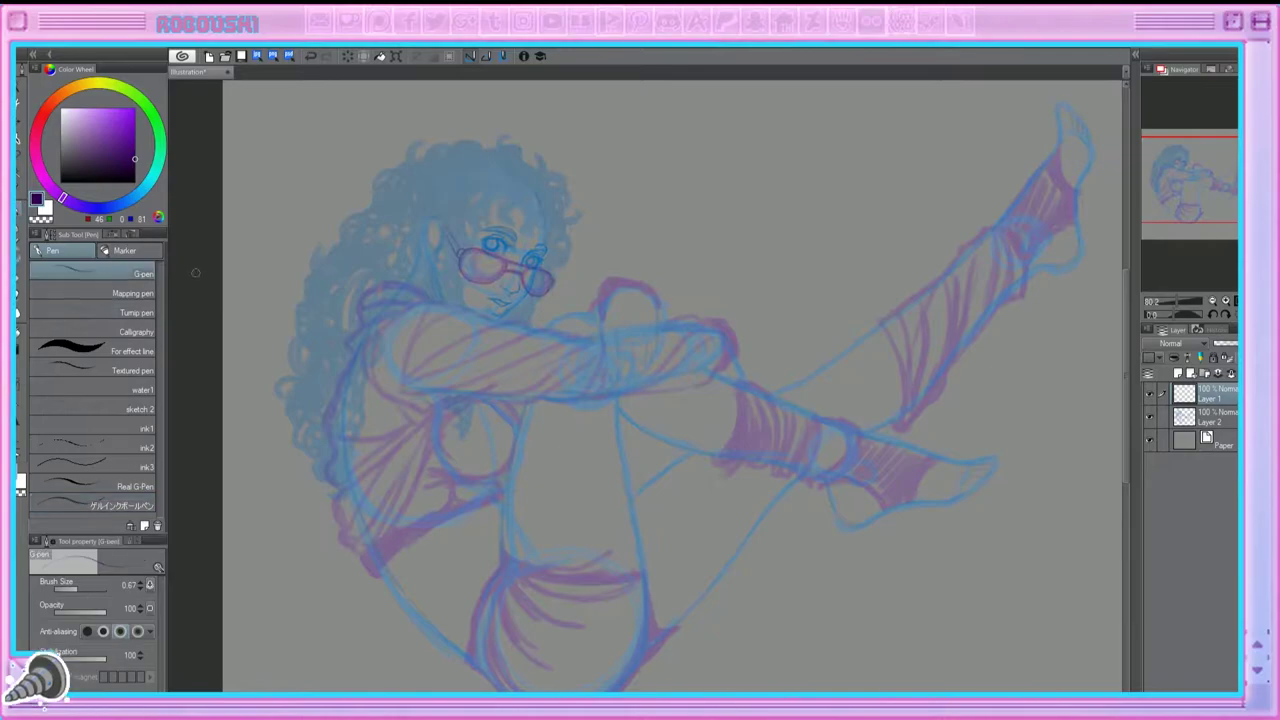
{"action": "scroll", "coordinate": [500, 260], "scroll_direction": "up", "scroll_amount": 5}
{"action": "left_click_drag", "start_coordinate": [1182, 160], "coordinate": [1183, 159]}
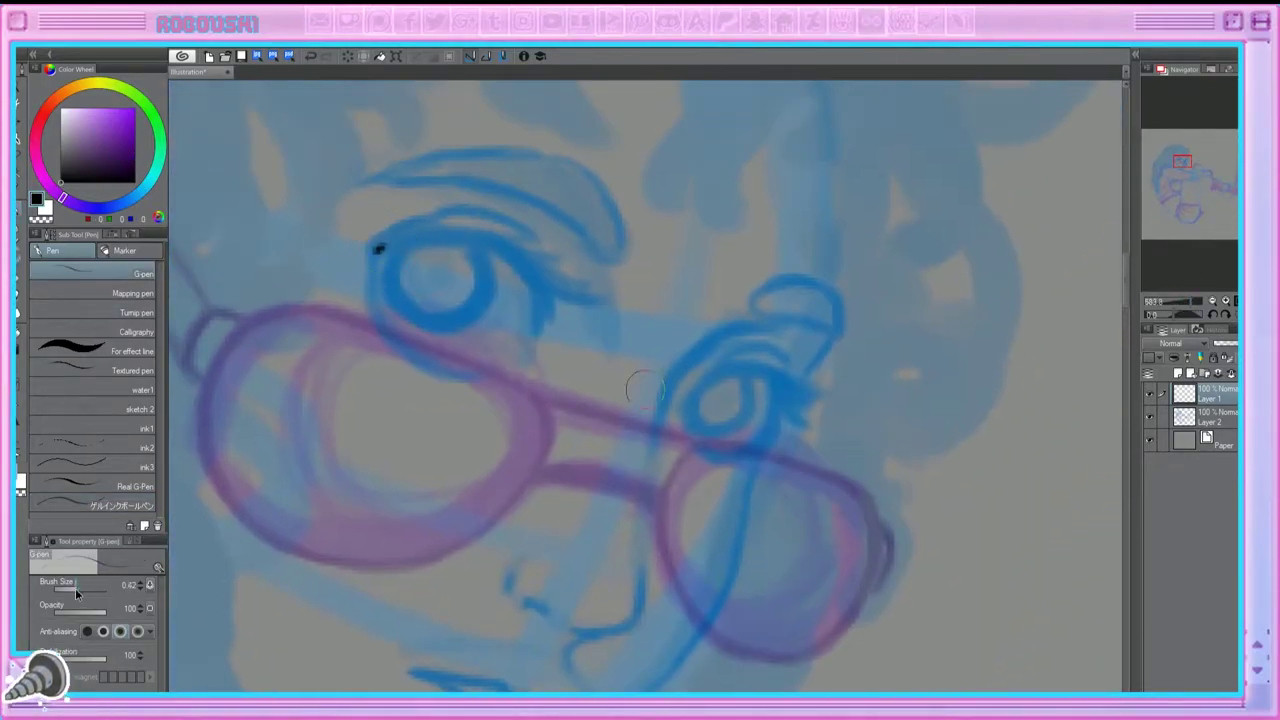
{"action": "left_click_drag", "start_coordinate": [371, 177], "coordinate": [543, 329]}
{"action": "key", "text": "ctrl+z"}
{"action": "scroll", "coordinate": [449, 383], "scroll_direction": "down", "scroll_amount": 5}
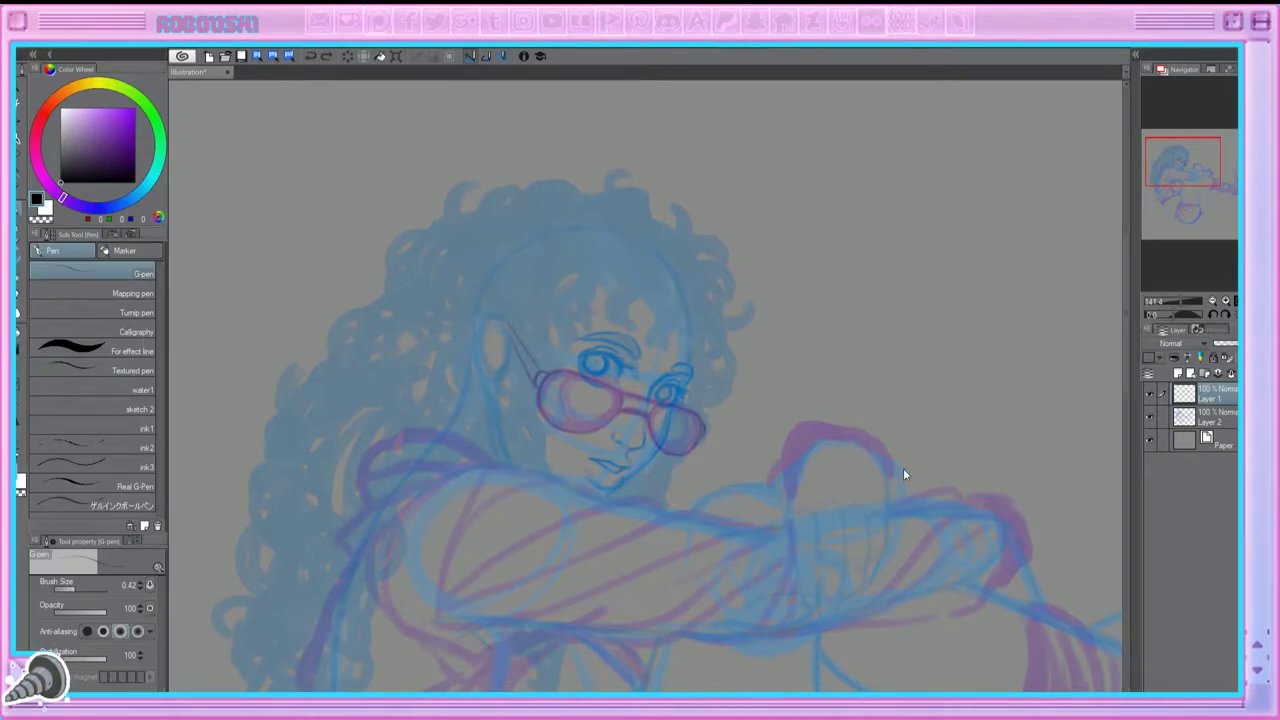
{"action": "scroll", "coordinate": [878, 433], "scroll_direction": "up", "scroll_amount": 3}
{"action": "scroll", "coordinate": [1180, 268], "scroll_direction": "down", "scroll_amount": 3}
{"action": "scroll", "coordinate": [1182, 285], "scroll_direction": "up", "scroll_amount": 4}
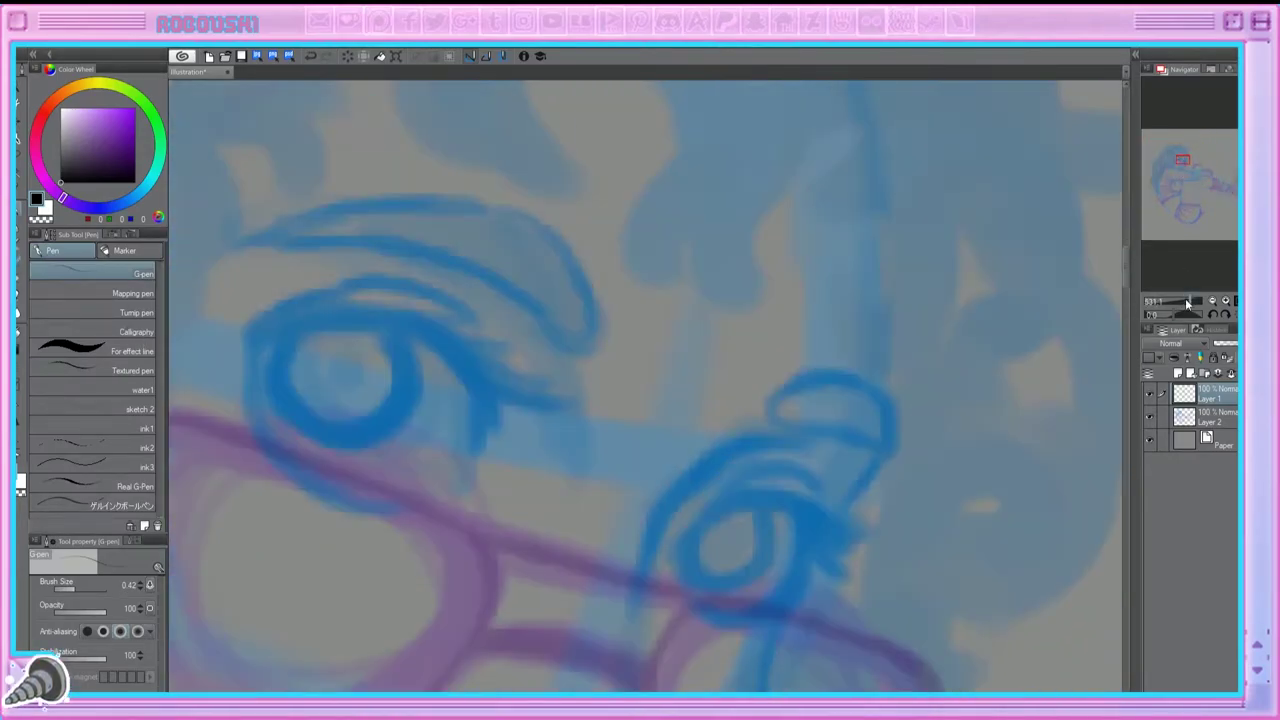
{"action": "mouse_move", "coordinate": [378, 346]}
{"action": "left_mouse_down"}
{"action": "mouse_move", "coordinate": [476, 346]}
{"action": "mouse_move", "coordinate": [588, 400]}
{"action": "left_mouse_up"}
{"action": "key", "text": "ctrl+z"}
{"action": "mouse_move", "coordinate": [495, 355]}
{"action": "left_mouse_down"}
{"action": "mouse_move", "coordinate": [580, 390]}
{"action": "mouse_move", "coordinate": [572, 378]}
{"action": "mouse_move", "coordinate": [527, 386]}
{"action": "mouse_move", "coordinate": [530, 422]}
{"action": "left_mouse_up"}
{"action": "mouse_move", "coordinate": [376, 346]}
{"action": "left_mouse_down"}
{"action": "mouse_move", "coordinate": [376, 404]}
{"action": "mouse_move", "coordinate": [483, 465]}
{"action": "mouse_move", "coordinate": [396, 337]}
{"action": "mouse_move", "coordinate": [494, 336]}
{"action": "mouse_move", "coordinate": [524, 373]}
{"action": "left_mouse_up"}
{"action": "mouse_move", "coordinate": [495, 350]}
{"action": "left_mouse_down"}
{"action": "mouse_move", "coordinate": [608, 396]}
{"action": "mouse_move", "coordinate": [558, 362]}
{"action": "left_mouse_up"}
{"action": "key", "text": "bracketleft"}
{"action": "left_click_drag", "start_coordinate": [380, 342], "coordinate": [530, 345]}
{"action": "left_click_drag", "start_coordinate": [538, 398], "coordinate": [544, 430]}
{"action": "left_click_drag", "start_coordinate": [486, 355], "coordinate": [486, 396]}
{"action": "mouse_move", "coordinate": [400, 344]}
{"action": "left_mouse_down"}
{"action": "mouse_move", "coordinate": [392, 398]}
{"action": "mouse_move", "coordinate": [488, 378]}
{"action": "mouse_move", "coordinate": [470, 415]}
{"action": "mouse_move", "coordinate": [408, 372]}
{"action": "left_mouse_up"}
{"action": "key", "text": "e"}
{"action": "key", "text": "Delete"}
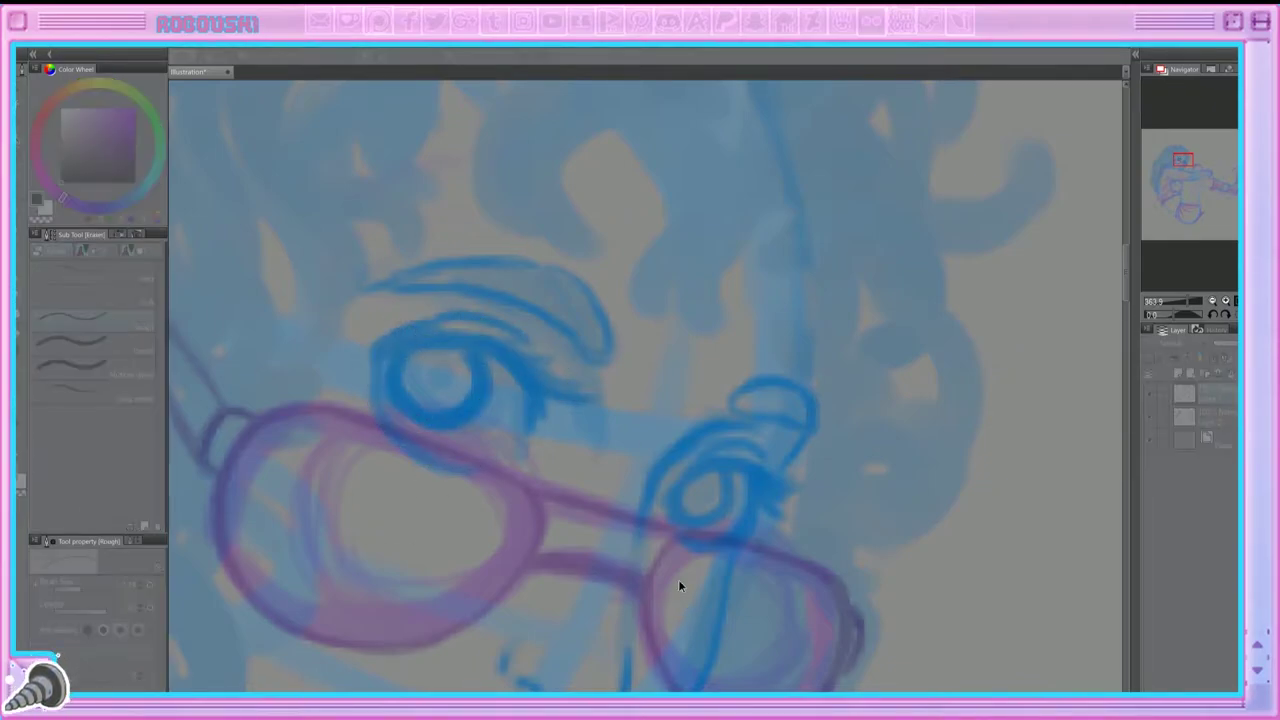
Step: Return to the G-pen at brush size 0.13 and try the near eye's upper lash line, undoing the trial strokes
{"action": "left_click_drag", "start_coordinate": [1172, 300], "coordinate": [1175, 300]}
{"action": "key", "text": "p"}
{"action": "left_click_drag", "start_coordinate": [372, 415], "coordinate": [476, 416]}
{"action": "key", "text": "ctrl+z"}
{"action": "mouse_move", "coordinate": [370, 414]}
{"action": "left_mouse_down"}
{"action": "mouse_move", "coordinate": [415, 408]}
{"action": "mouse_move", "coordinate": [555, 450]}
{"action": "left_mouse_up"}
{"action": "left_click_drag", "start_coordinate": [482, 418], "coordinate": [540, 436]}
{"action": "key", "text": "ctrl+z"}
{"action": "key", "text": "ctrl+z"}
{"action": "key", "text": "ctrl+z"}
Step: Ink the near eye's thick upper lash line, outer lashes and curved lower outline, redoing one misplaced stroke
{"action": "left_click_drag", "start_coordinate": [372, 412], "coordinate": [548, 452]}
{"action": "mouse_move", "coordinate": [480, 421]}
{"action": "left_mouse_down"}
{"action": "mouse_move", "coordinate": [545, 444]}
{"action": "mouse_move", "coordinate": [505, 418]}
{"action": "mouse_move", "coordinate": [376, 415]}
{"action": "mouse_move", "coordinate": [472, 518]}
{"action": "left_mouse_up"}
{"action": "key", "text": "ctrl+z"}
{"action": "mouse_move", "coordinate": [372, 430]}
{"action": "left_mouse_down"}
{"action": "mouse_move", "coordinate": [414, 405]}
{"action": "mouse_move", "coordinate": [400, 398]}
{"action": "mouse_move", "coordinate": [488, 392]}
{"action": "mouse_move", "coordinate": [506, 414]}
{"action": "left_mouse_up"}
{"action": "left_click_drag", "start_coordinate": [372, 424], "coordinate": [476, 512]}
{"action": "left_click_drag", "start_coordinate": [481, 425], "coordinate": [500, 476]}
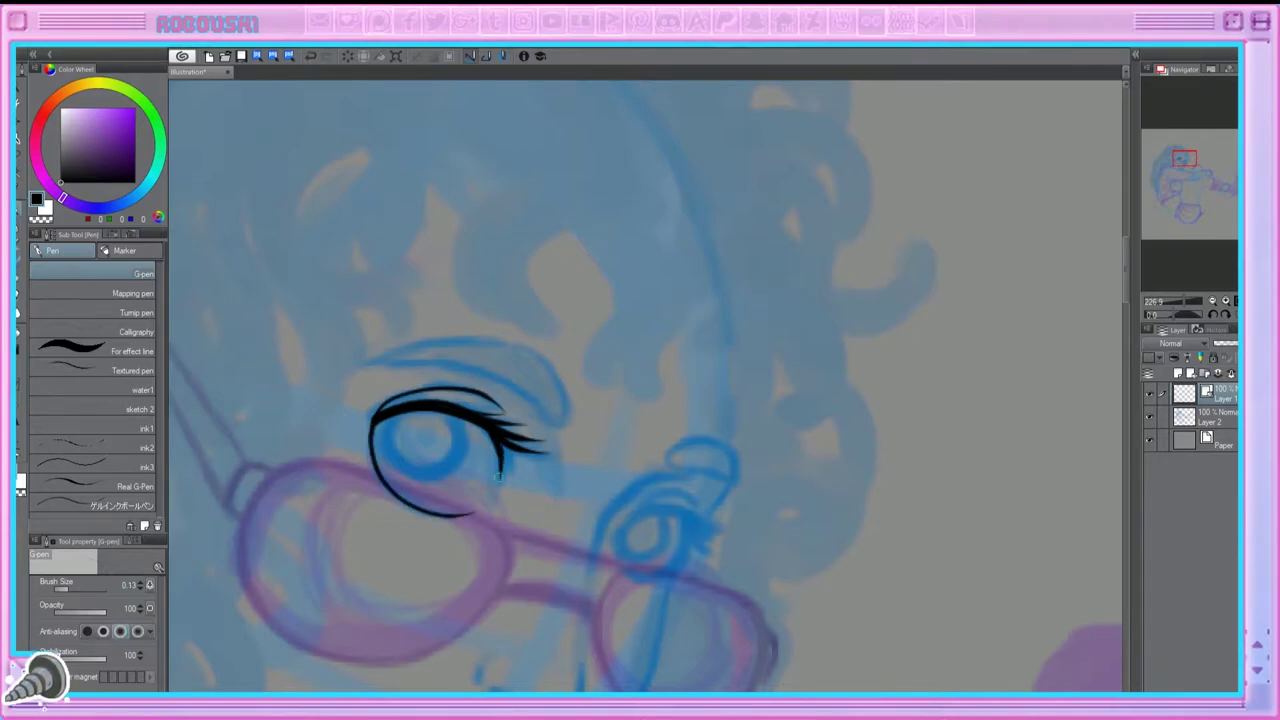
Step: Add finer lashes and the iris outline to the near eye, and ink its eyebrow with short hair strokes
{"action": "left_click_drag", "start_coordinate": [496, 420], "coordinate": [552, 410]}
{"action": "left_click_drag", "start_coordinate": [456, 410], "coordinate": [492, 402]}
{"action": "left_click_drag", "start_coordinate": [364, 418], "coordinate": [370, 455]}
{"action": "mouse_move", "coordinate": [458, 415]}
{"action": "left_mouse_down"}
{"action": "mouse_move", "coordinate": [454, 463]}
{"action": "mouse_move", "coordinate": [380, 425]}
{"action": "left_mouse_up"}
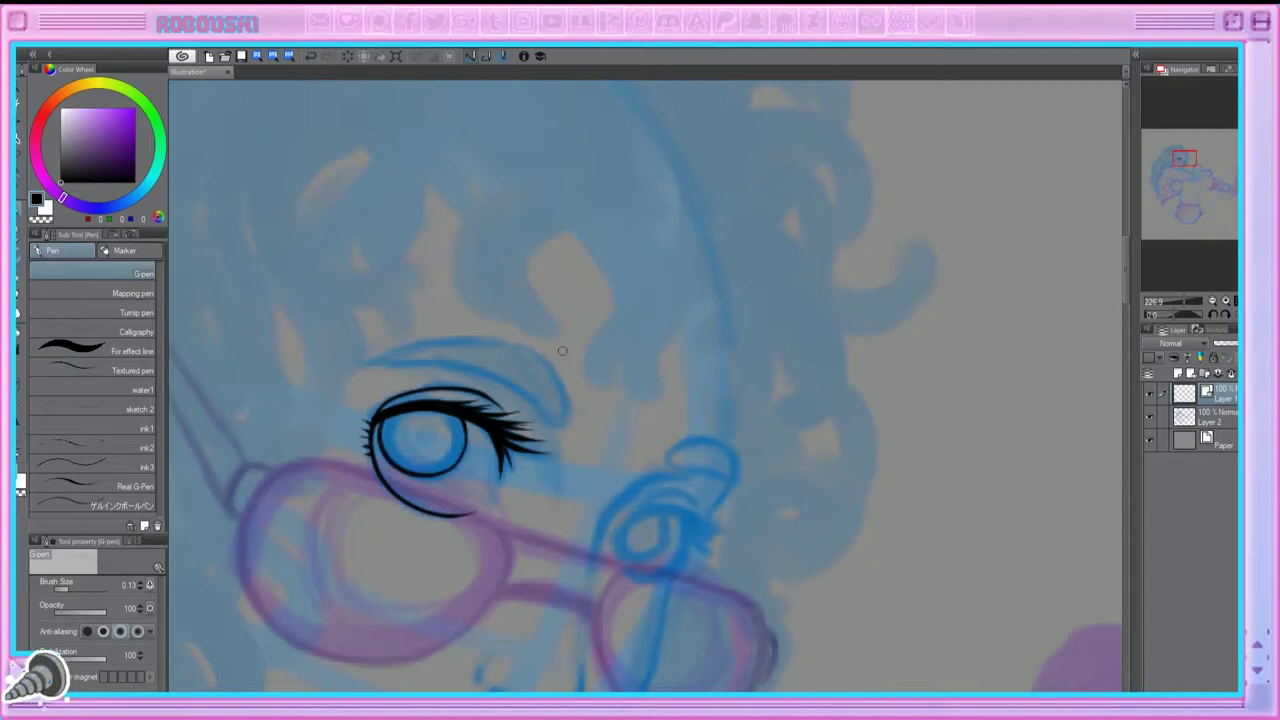
{"action": "mouse_move", "coordinate": [358, 365]}
{"action": "left_mouse_down"}
{"action": "mouse_move", "coordinate": [505, 338]}
{"action": "mouse_move", "coordinate": [562, 418]}
{"action": "mouse_move", "coordinate": [388, 360]}
{"action": "mouse_move", "coordinate": [442, 358]}
{"action": "left_mouse_up"}
{"action": "mouse_move", "coordinate": [488, 338]}
{"action": "left_mouse_down"}
{"action": "mouse_move", "coordinate": [508, 378]}
{"action": "mouse_move", "coordinate": [548, 390]}
{"action": "left_mouse_up"}
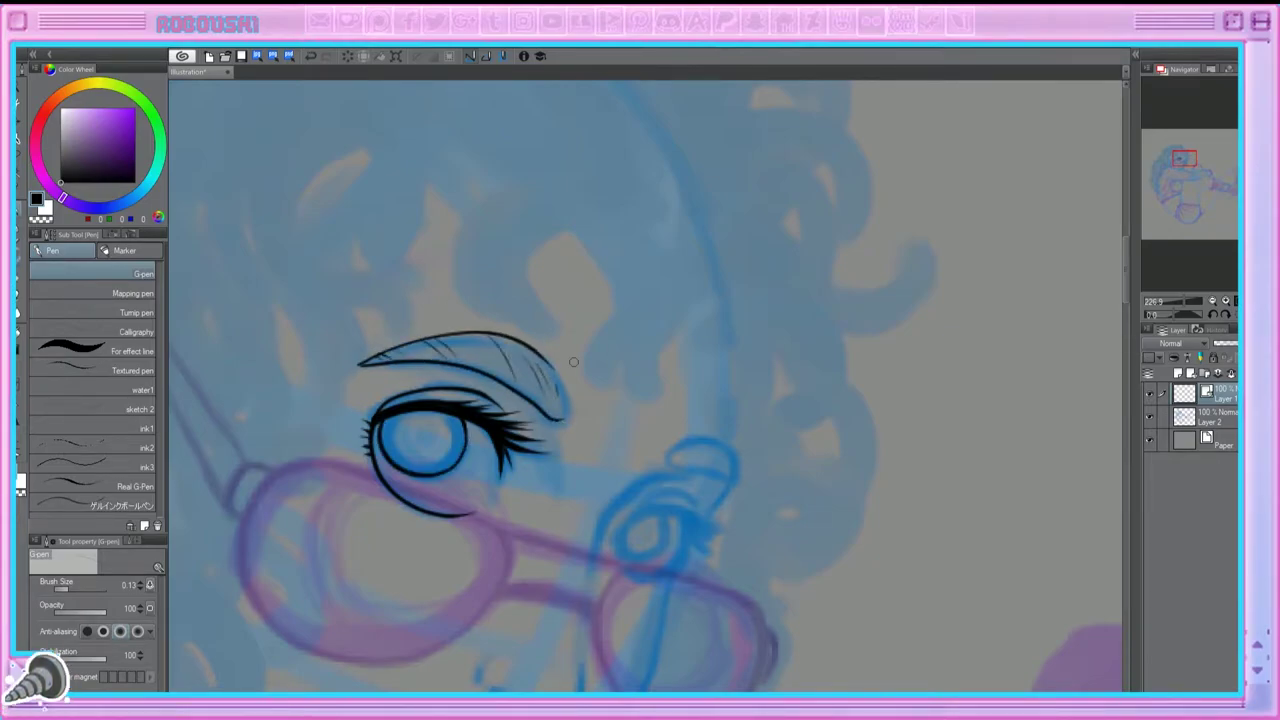
Step: Ink the far eye's brow-side contour, lash line, lashes and iris, undoing and redrawing the first contour strokes
{"action": "scroll", "coordinate": [847, 607], "scroll_direction": "down", "scroll_amount": 3}
{"action": "mouse_move", "coordinate": [656, 308]}
{"action": "left_mouse_down"}
{"action": "mouse_move", "coordinate": [592, 408]}
{"action": "mouse_move", "coordinate": [596, 376]}
{"action": "mouse_move", "coordinate": [592, 410]}
{"action": "left_mouse_up"}
{"action": "key", "text": "ctrl+z"}
{"action": "key", "text": "ctrl+z"}
{"action": "key", "text": "ctrl+z"}
{"action": "mouse_move", "coordinate": [656, 312]}
{"action": "left_mouse_down"}
{"action": "mouse_move", "coordinate": [606, 362]}
{"action": "mouse_move", "coordinate": [592, 410]}
{"action": "left_mouse_up"}
{"action": "left_click_drag", "start_coordinate": [630, 332], "coordinate": [598, 392]}
{"action": "mouse_move", "coordinate": [660, 312]}
{"action": "left_mouse_down"}
{"action": "mouse_move", "coordinate": [600, 372]}
{"action": "mouse_move", "coordinate": [688, 350]}
{"action": "mouse_move", "coordinate": [738, 368]}
{"action": "mouse_move", "coordinate": [718, 386]}
{"action": "left_mouse_up"}
{"action": "mouse_move", "coordinate": [662, 344]}
{"action": "left_mouse_down"}
{"action": "mouse_move", "coordinate": [692, 372]}
{"action": "mouse_move", "coordinate": [690, 358]}
{"action": "mouse_move", "coordinate": [618, 370]}
{"action": "mouse_move", "coordinate": [690, 396]}
{"action": "mouse_move", "coordinate": [688, 384]}
{"action": "mouse_move", "coordinate": [630, 414]}
{"action": "left_mouse_up"}
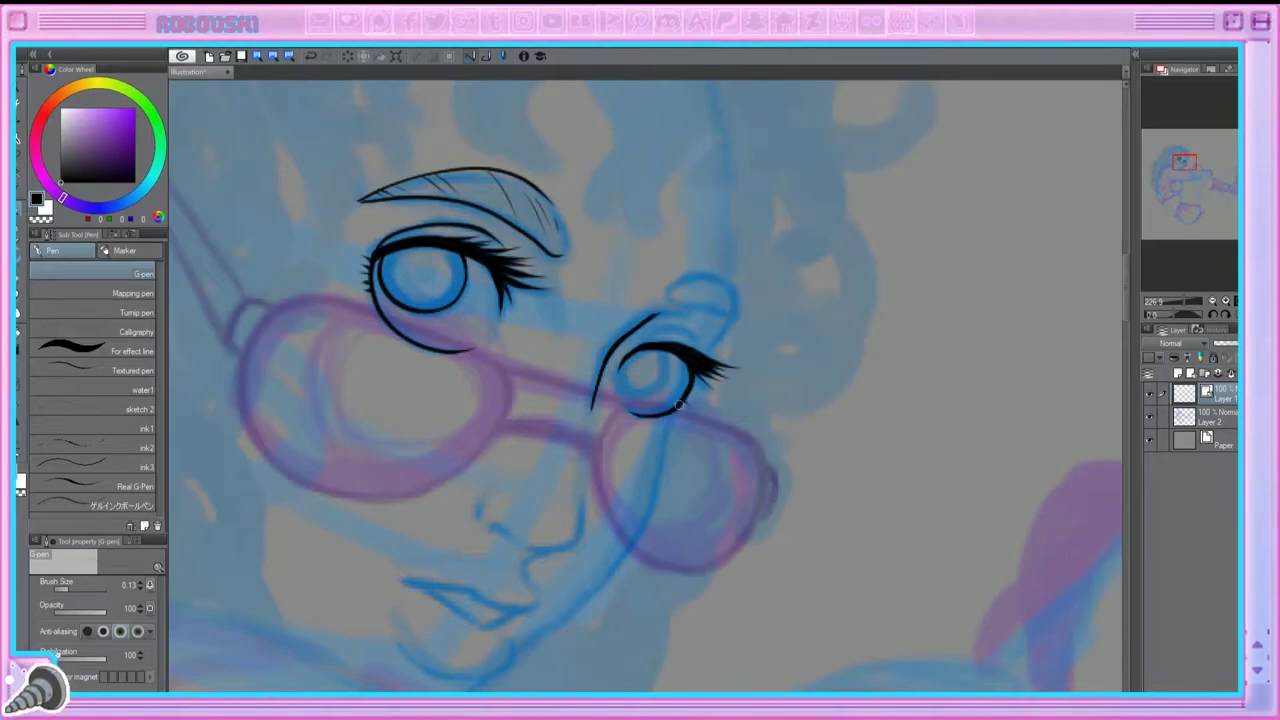
{"action": "mouse_move", "coordinate": [660, 346]}
{"action": "left_mouse_down"}
{"action": "mouse_move", "coordinate": [617, 385]}
{"action": "mouse_move", "coordinate": [680, 345]}
{"action": "mouse_move", "coordinate": [672, 384]}
{"action": "left_mouse_up"}
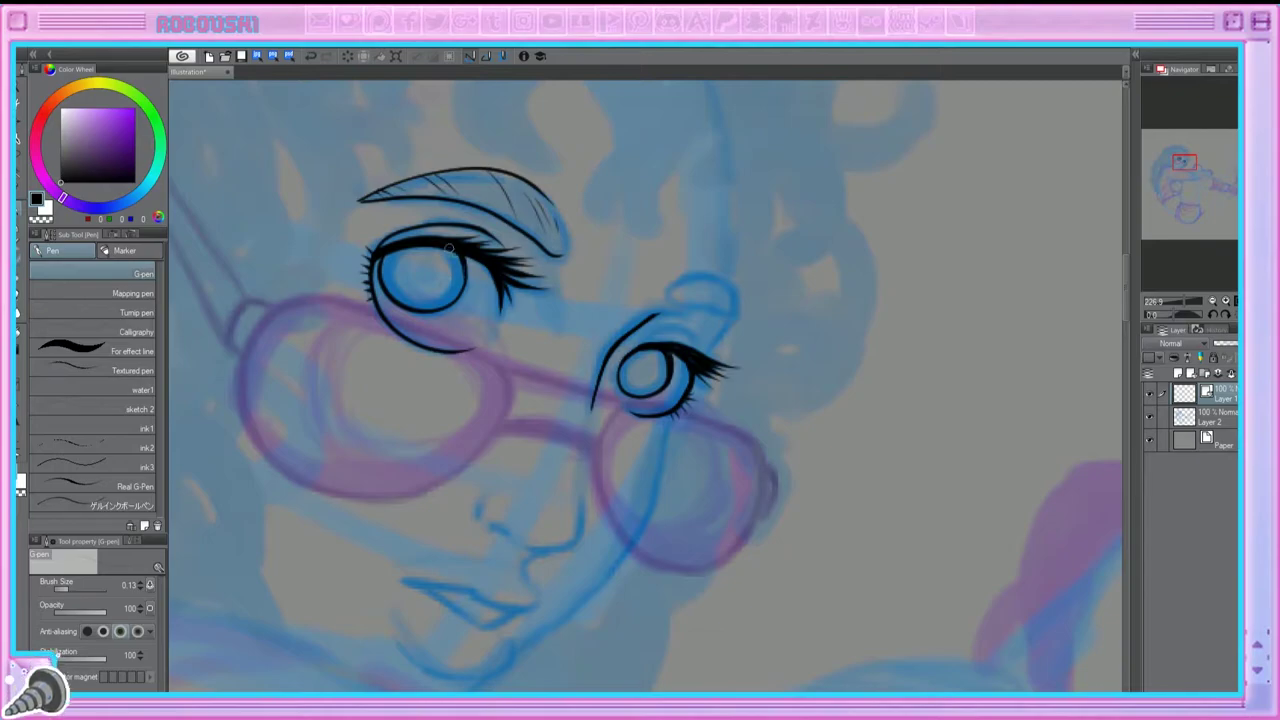
Step: Ink the far eye's lid crease, the brow ridge contour and the short far eyebrow with hair strokes
{"action": "mouse_move", "coordinate": [736, 288]}
{"action": "left_mouse_down"}
{"action": "mouse_move", "coordinate": [737, 320]}
{"action": "mouse_move", "coordinate": [708, 356]}
{"action": "left_mouse_up"}
{"action": "mouse_move", "coordinate": [628, 346]}
{"action": "left_mouse_down"}
{"action": "mouse_move", "coordinate": [700, 338]}
{"action": "mouse_move", "coordinate": [632, 346]}
{"action": "left_mouse_up"}
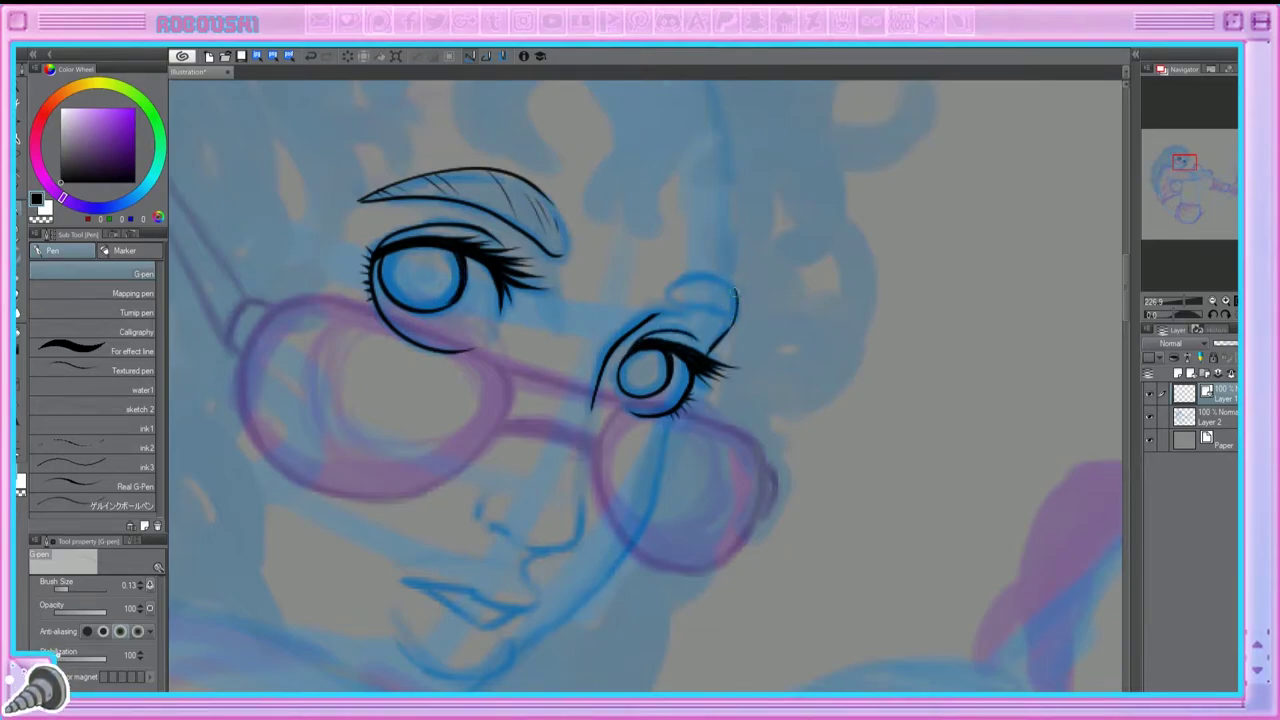
{"action": "mouse_move", "coordinate": [730, 326]}
{"action": "left_mouse_down"}
{"action": "mouse_move", "coordinate": [669, 287]}
{"action": "mouse_move", "coordinate": [709, 273]}
{"action": "mouse_move", "coordinate": [732, 291]}
{"action": "mouse_move", "coordinate": [673, 288]}
{"action": "mouse_move", "coordinate": [733, 289]}
{"action": "mouse_move", "coordinate": [735, 256]}
{"action": "left_mouse_up"}
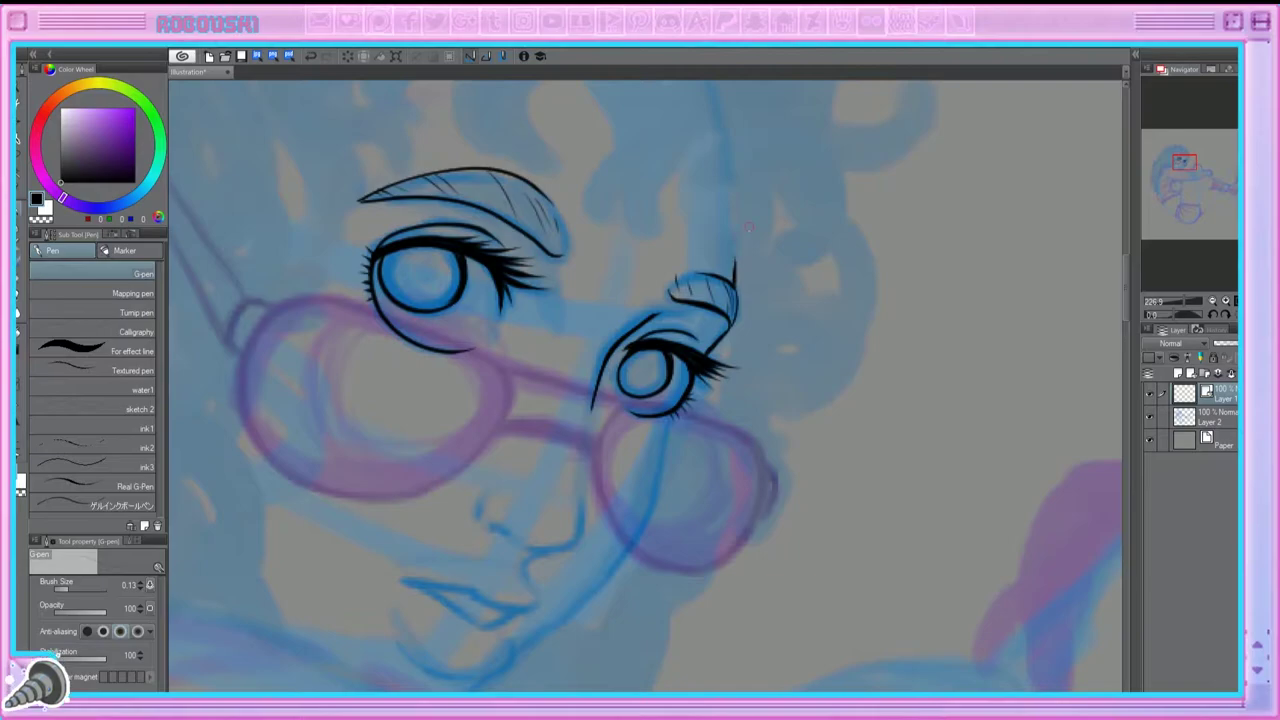
Step: Ink the far cheek contour from the eye down toward the chin, and outline the parted lips
{"action": "mouse_move", "coordinate": [640, 450]}
{"action": "left_mouse_down"}
{"action": "mouse_move", "coordinate": [580, 150]}
{"action": "mouse_move", "coordinate": [580, 283]}
{"action": "left_mouse_up"}
{"action": "mouse_move", "coordinate": [614, 246]}
{"action": "left_mouse_down"}
{"action": "mouse_move", "coordinate": [578, 376]}
{"action": "mouse_move", "coordinate": [464, 484]}
{"action": "left_mouse_up"}
{"action": "left_click_drag", "start_coordinate": [1186, 166], "coordinate": [1183, 163]}
{"action": "left_click_drag", "start_coordinate": [404, 470], "coordinate": [535, 500]}
{"action": "left_click_drag", "start_coordinate": [402, 467], "coordinate": [505, 512]}
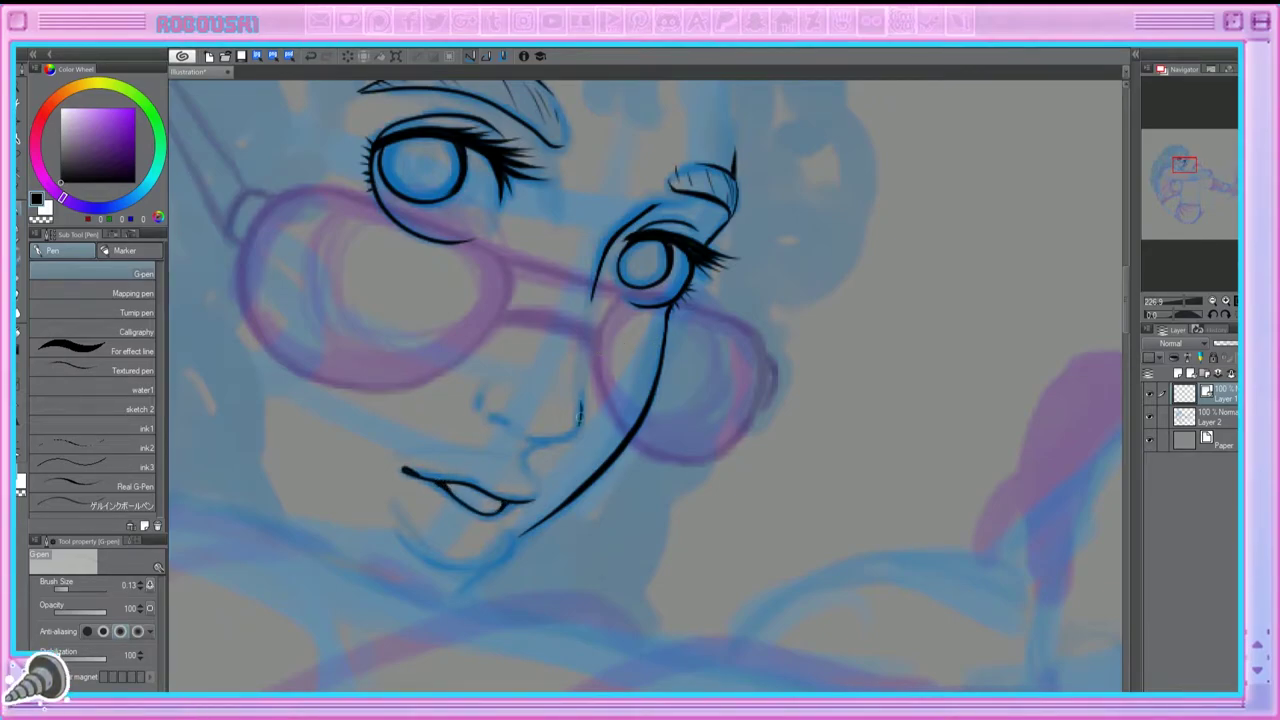
Step: Ink the nose tip, nostrils and the small groove above the lips, undoing stray strokes
{"action": "left_click_drag", "start_coordinate": [577, 426], "coordinate": [546, 440]}
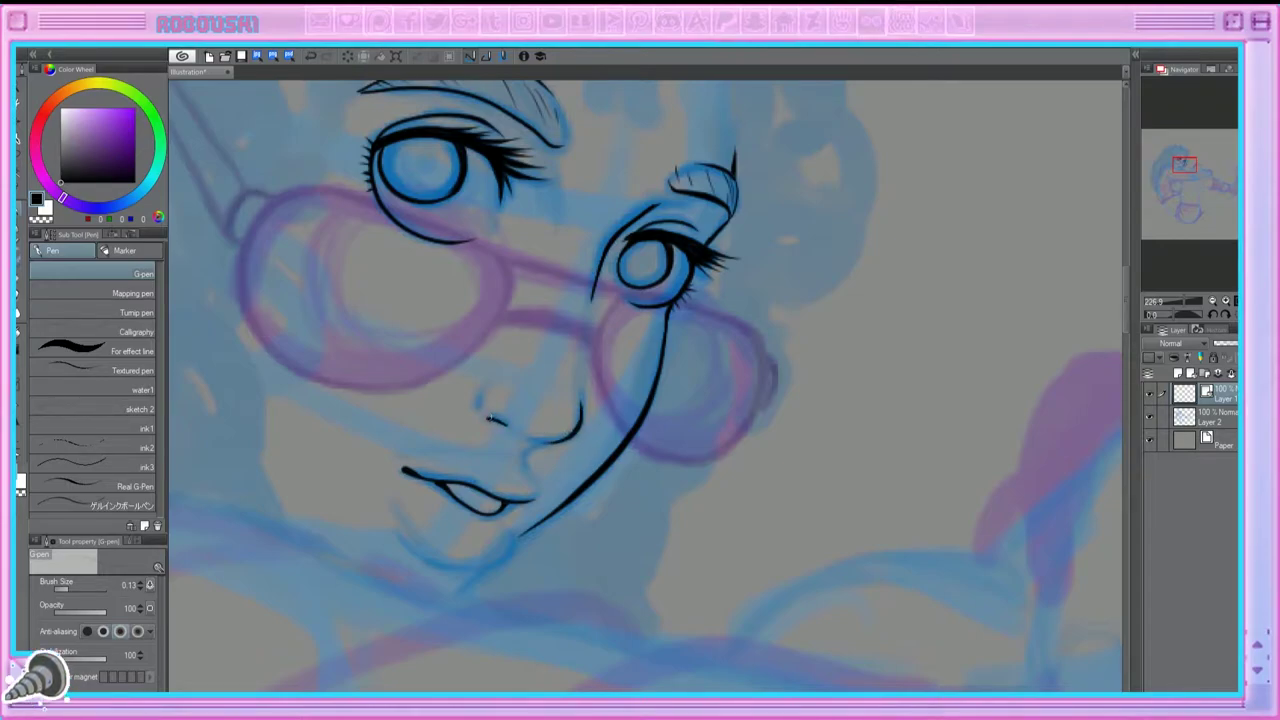
{"action": "left_click_drag", "start_coordinate": [525, 462], "coordinate": [541, 446]}
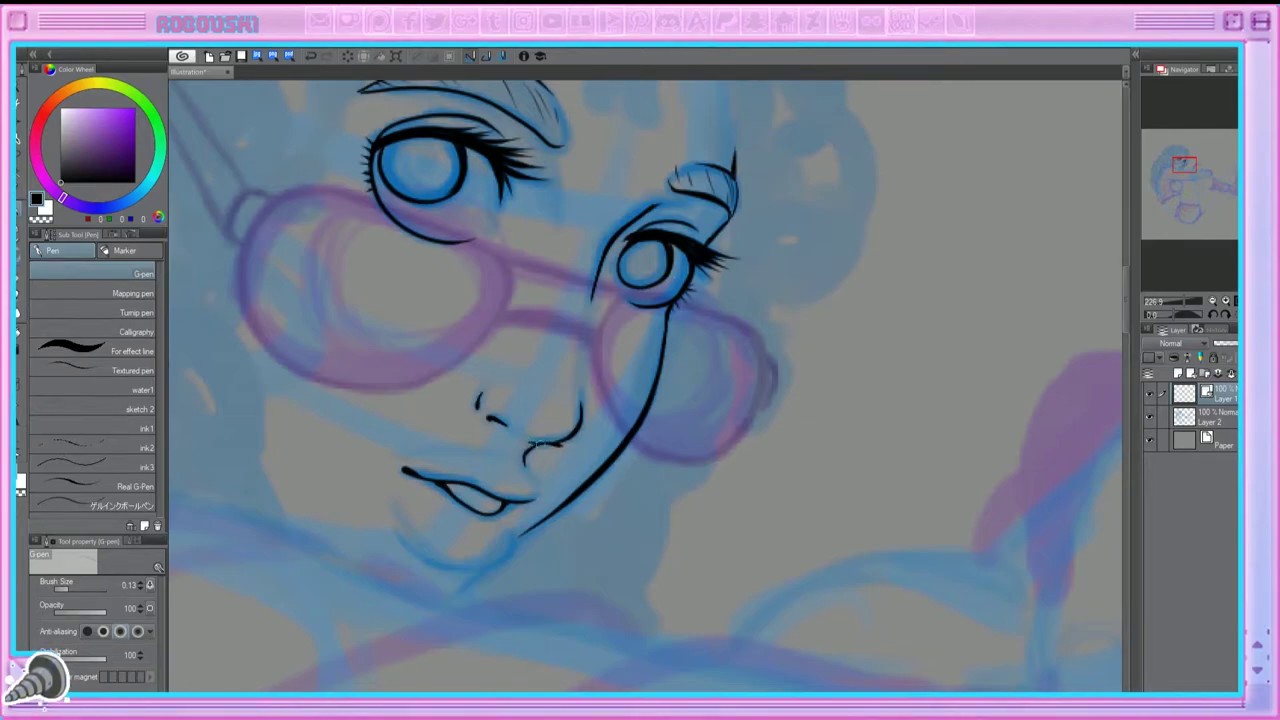
{"action": "left_click", "coordinate": [312, 58]}
{"action": "left_click", "coordinate": [313, 58]}
Step: Ink the drooping hand's rounded back, its sides and the first three fingertips
{"action": "scroll", "coordinate": [618, 300], "scroll_direction": "up", "scroll_amount": 5}
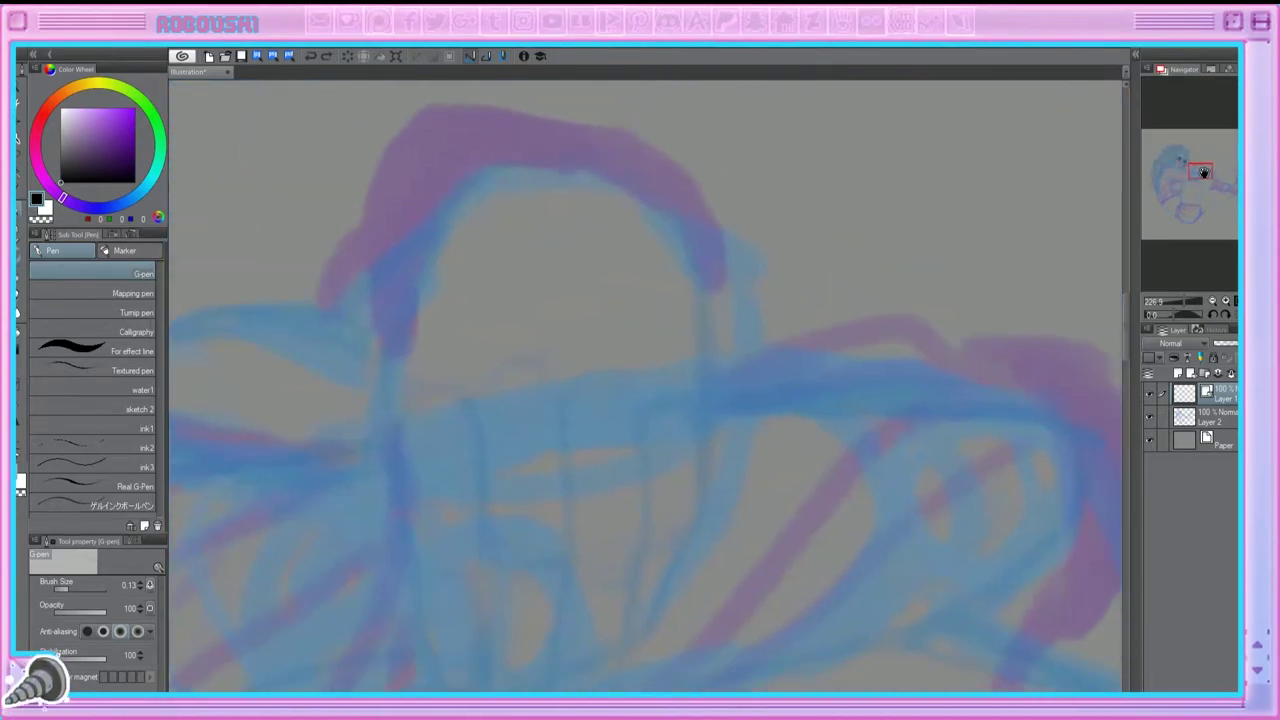
{"action": "scroll", "coordinate": [640, 380], "scroll_direction": "up", "scroll_amount": 3}
{"action": "mouse_move", "coordinate": [450, 140]}
{"action": "left_mouse_down"}
{"action": "mouse_move", "coordinate": [434, 150]}
{"action": "mouse_move", "coordinate": [352, 430]}
{"action": "mouse_move", "coordinate": [378, 528]}
{"action": "mouse_move", "coordinate": [558, 137]}
{"action": "mouse_move", "coordinate": [680, 343]}
{"action": "mouse_move", "coordinate": [676, 412]}
{"action": "left_mouse_up"}
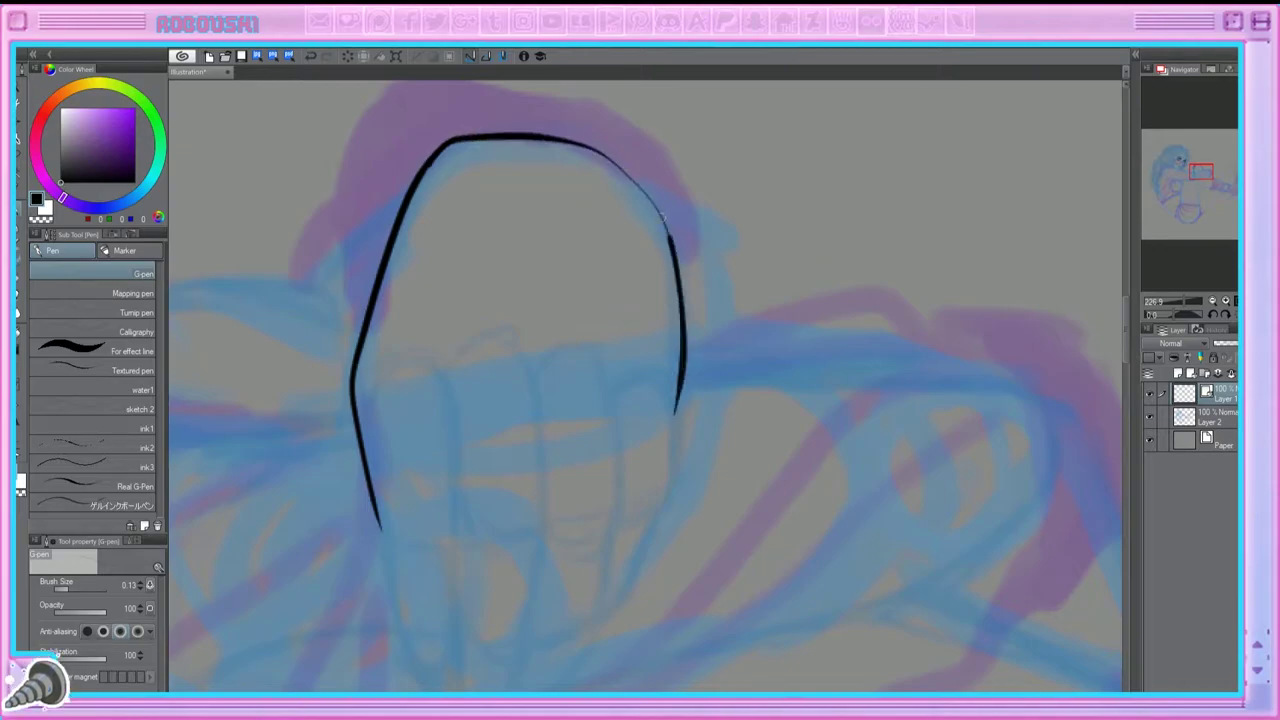
{"action": "left_click", "coordinate": [1194, 175]}
{"action": "mouse_move", "coordinate": [352, 398]}
{"action": "left_mouse_down"}
{"action": "mouse_move", "coordinate": [381, 511]}
{"action": "mouse_move", "coordinate": [427, 536]}
{"action": "mouse_move", "coordinate": [444, 585]}
{"action": "mouse_move", "coordinate": [482, 562]}
{"action": "left_mouse_up"}
{"action": "left_click_drag", "start_coordinate": [570, 478], "coordinate": [478, 572]}
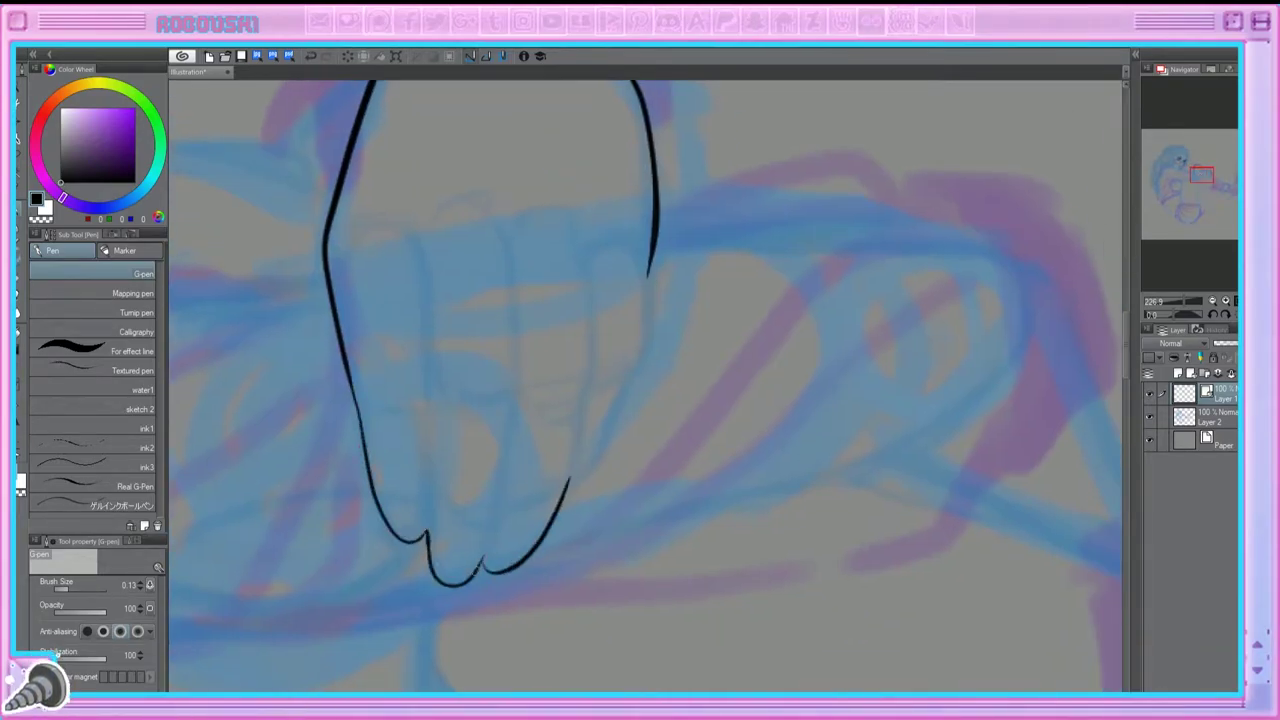
Step: Ink the hand's outermost finger and the long lines separating the fingers, redrawing one divider
{"action": "mouse_move", "coordinate": [648, 268]}
{"action": "left_mouse_down"}
{"action": "mouse_move", "coordinate": [646, 335]}
{"action": "mouse_move", "coordinate": [570, 484]}
{"action": "left_mouse_up"}
{"action": "mouse_move", "coordinate": [588, 278]}
{"action": "left_mouse_down"}
{"action": "mouse_move", "coordinate": [594, 396]}
{"action": "mouse_move", "coordinate": [570, 462]}
{"action": "left_mouse_up"}
{"action": "left_click", "coordinate": [309, 57]}
{"action": "left_click_drag", "start_coordinate": [592, 318], "coordinate": [578, 448]}
{"action": "left_click_drag", "start_coordinate": [592, 210], "coordinate": [588, 262]}
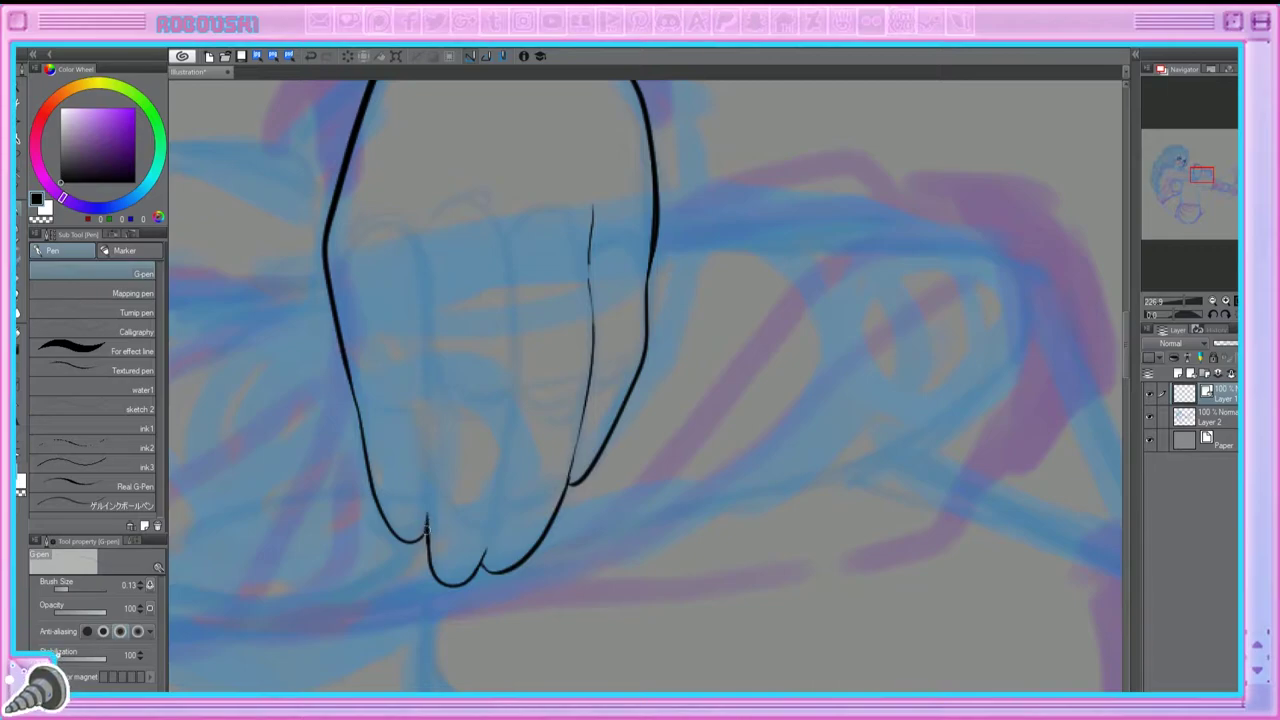
{"action": "left_click_drag", "start_coordinate": [422, 262], "coordinate": [430, 504]}
{"action": "left_click_drag", "start_coordinate": [424, 300], "coordinate": [432, 508]}
{"action": "mouse_move", "coordinate": [430, 410]}
{"action": "left_mouse_down"}
{"action": "mouse_move", "coordinate": [432, 516]}
{"action": "mouse_move", "coordinate": [508, 398]}
{"action": "mouse_move", "coordinate": [514, 175]}
{"action": "left_mouse_up"}
Step: Add small curved fingernails to the fingertips and erase the excess line on the middle nail
{"action": "mouse_move", "coordinate": [600, 300]}
{"action": "left_mouse_down"}
{"action": "mouse_move", "coordinate": [600, 425]}
{"action": "mouse_move", "coordinate": [600, 355]}
{"action": "left_mouse_up"}
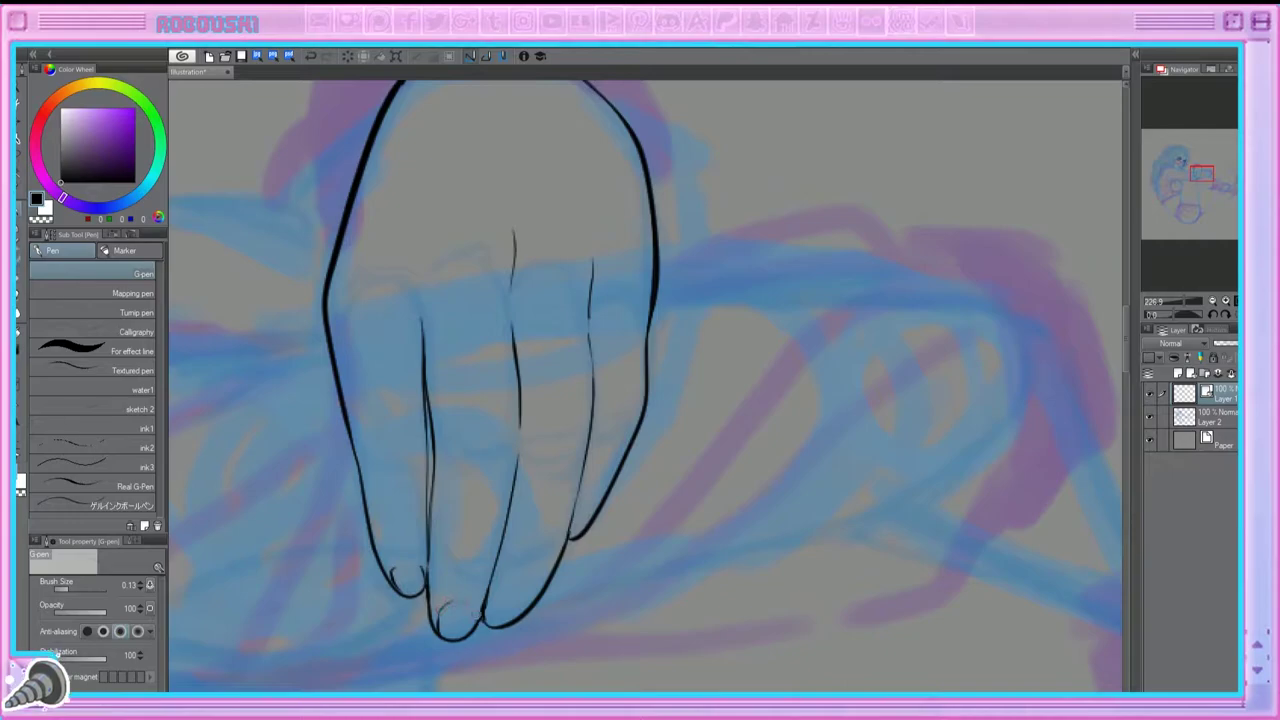
{"action": "left_click_drag", "start_coordinate": [465, 602], "coordinate": [477, 612]}
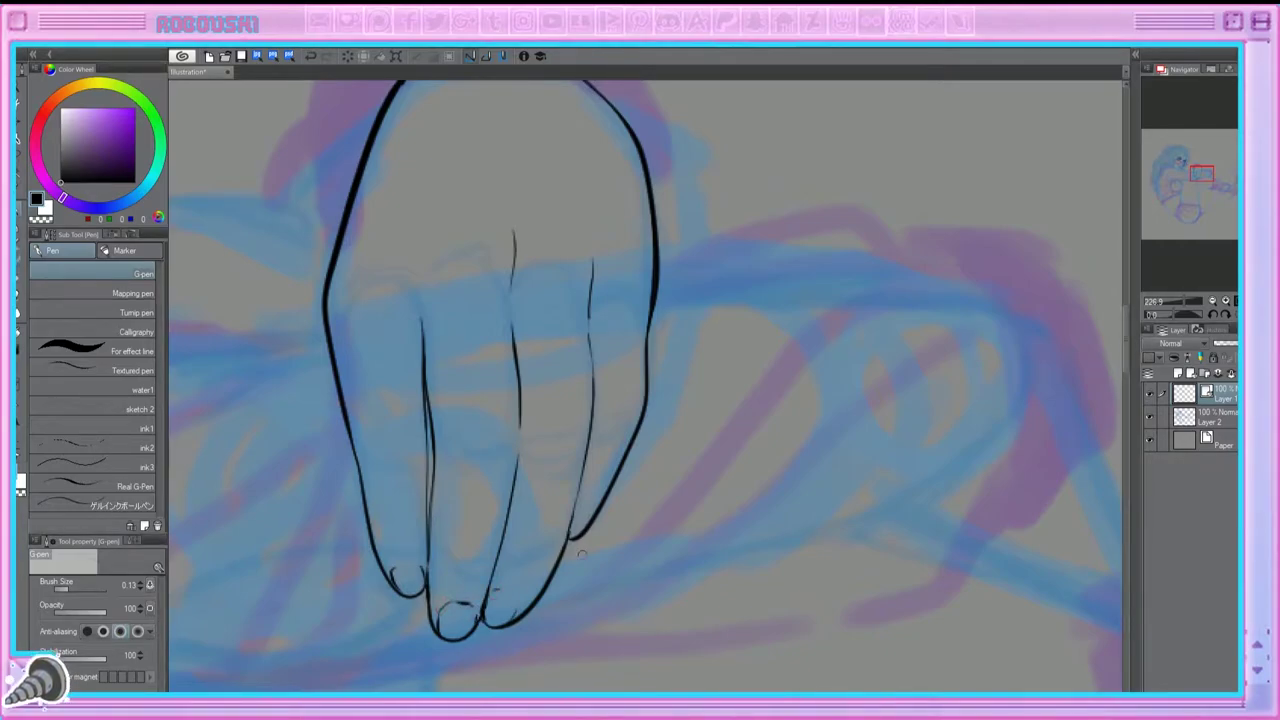
{"action": "scroll", "coordinate": [658, 400], "scroll_direction": "down", "scroll_amount": 3}
{"action": "scroll", "coordinate": [658, 400], "scroll_direction": "up", "scroll_amount": 4}
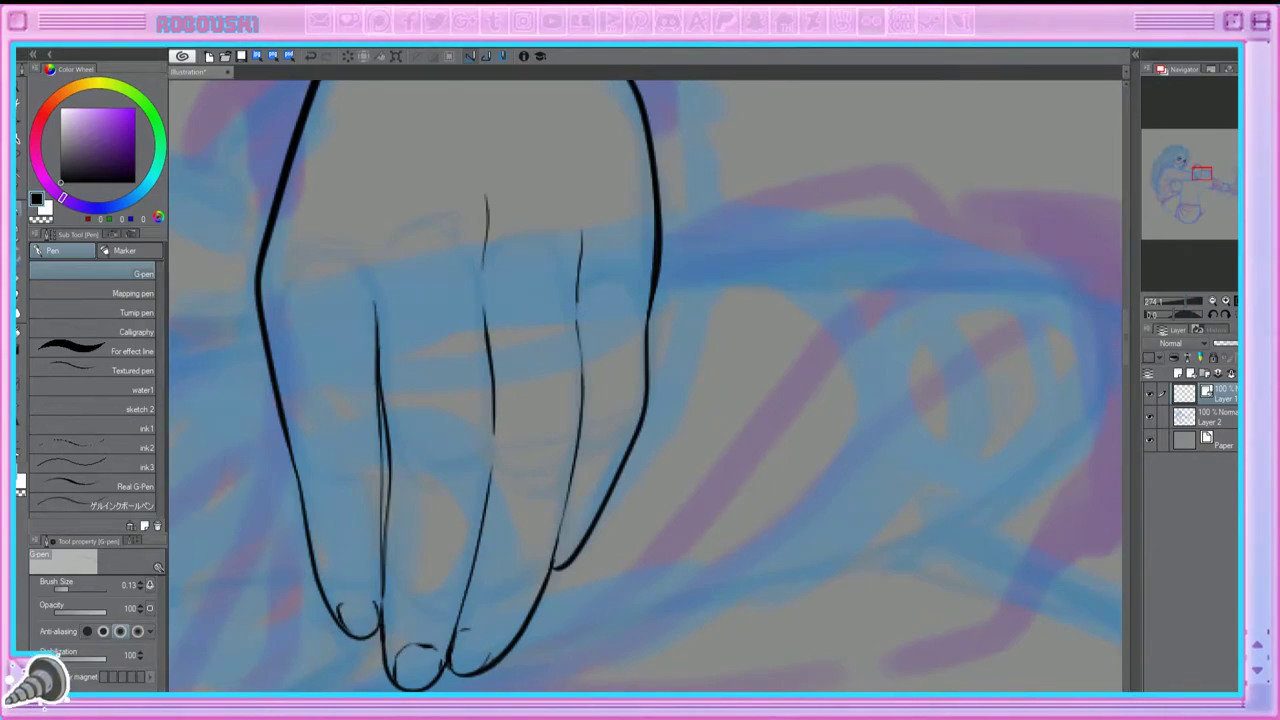
{"action": "left_click_drag", "start_coordinate": [480, 668], "coordinate": [492, 644]}
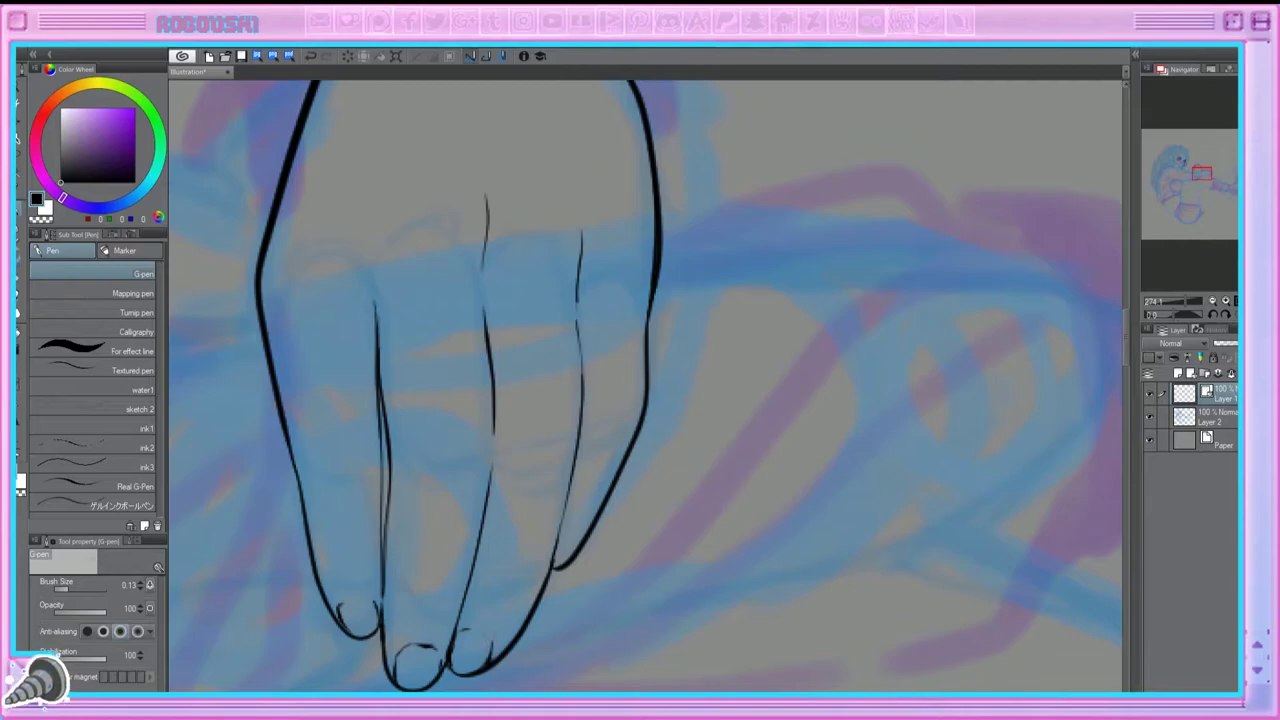
{"action": "scroll", "coordinate": [645, 387], "scroll_direction": "down", "scroll_amount": 2}
{"action": "key", "text": "e"}
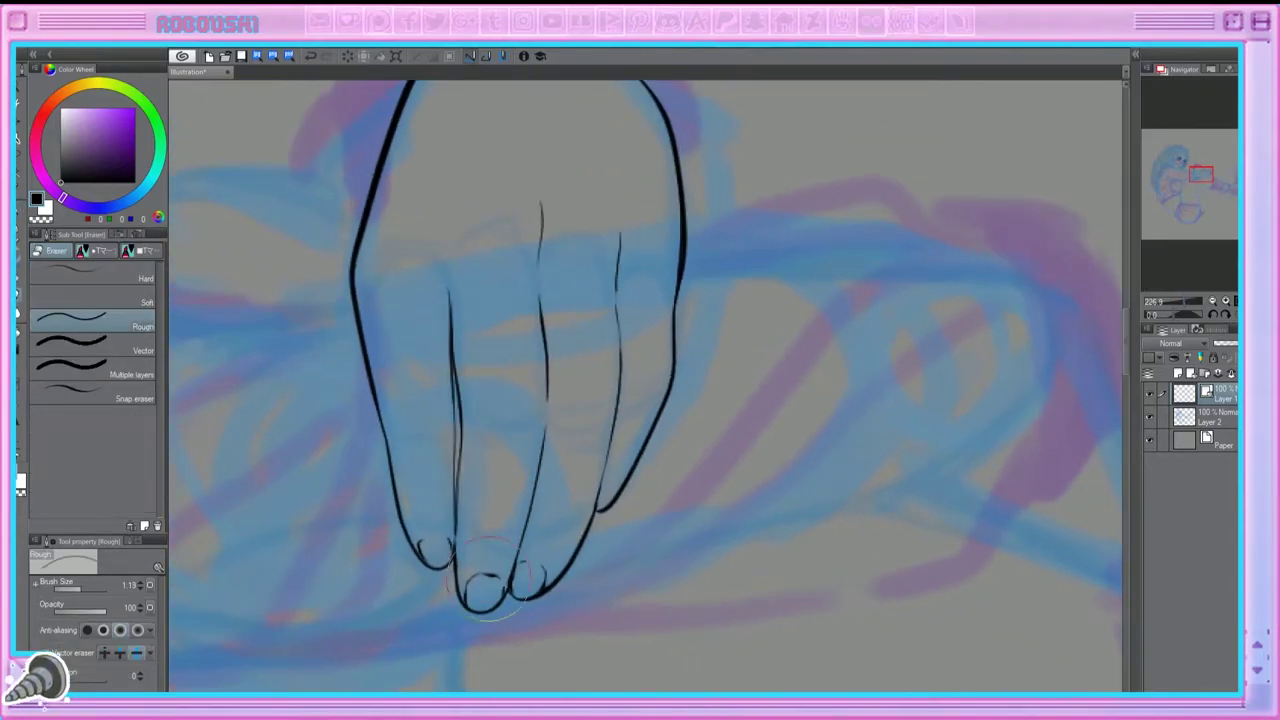
{"action": "key", "text": "p"}
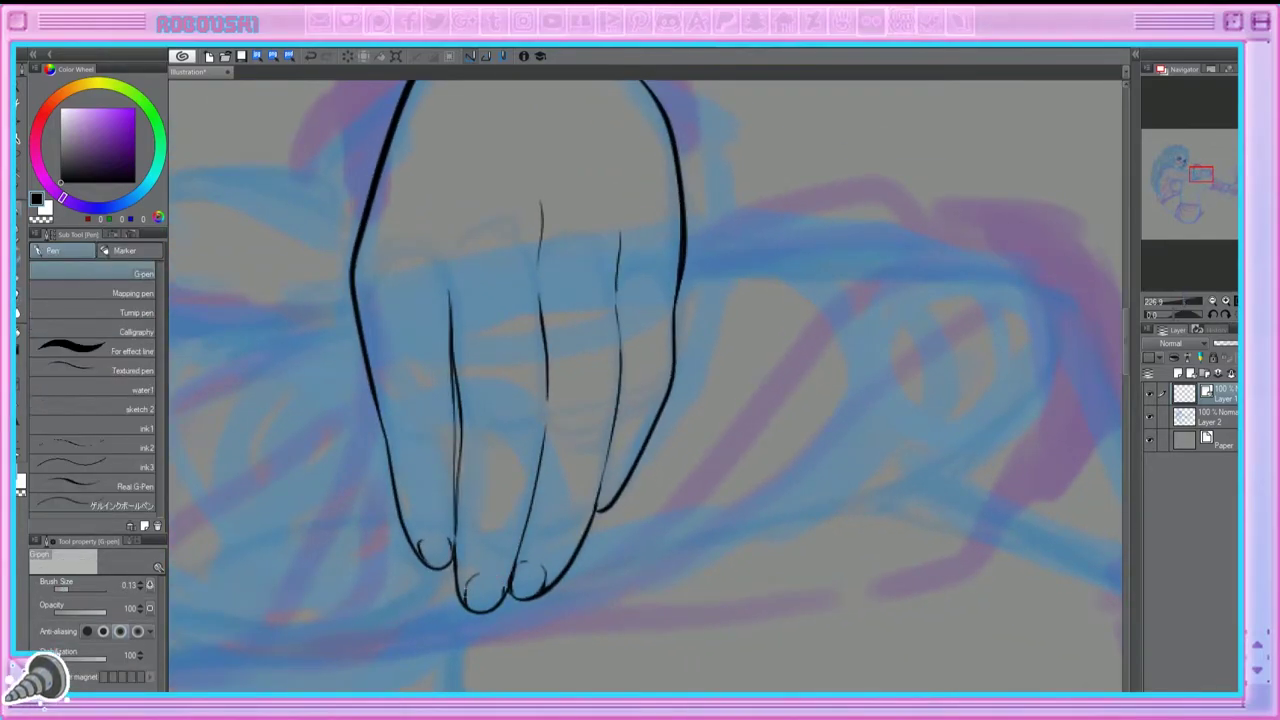
Step: Ink the crossed arms' sleeve contours and diagonal fabric folds around the hand
{"action": "scroll", "coordinate": [1186, 277], "scroll_direction": "down", "scroll_amount": 3}
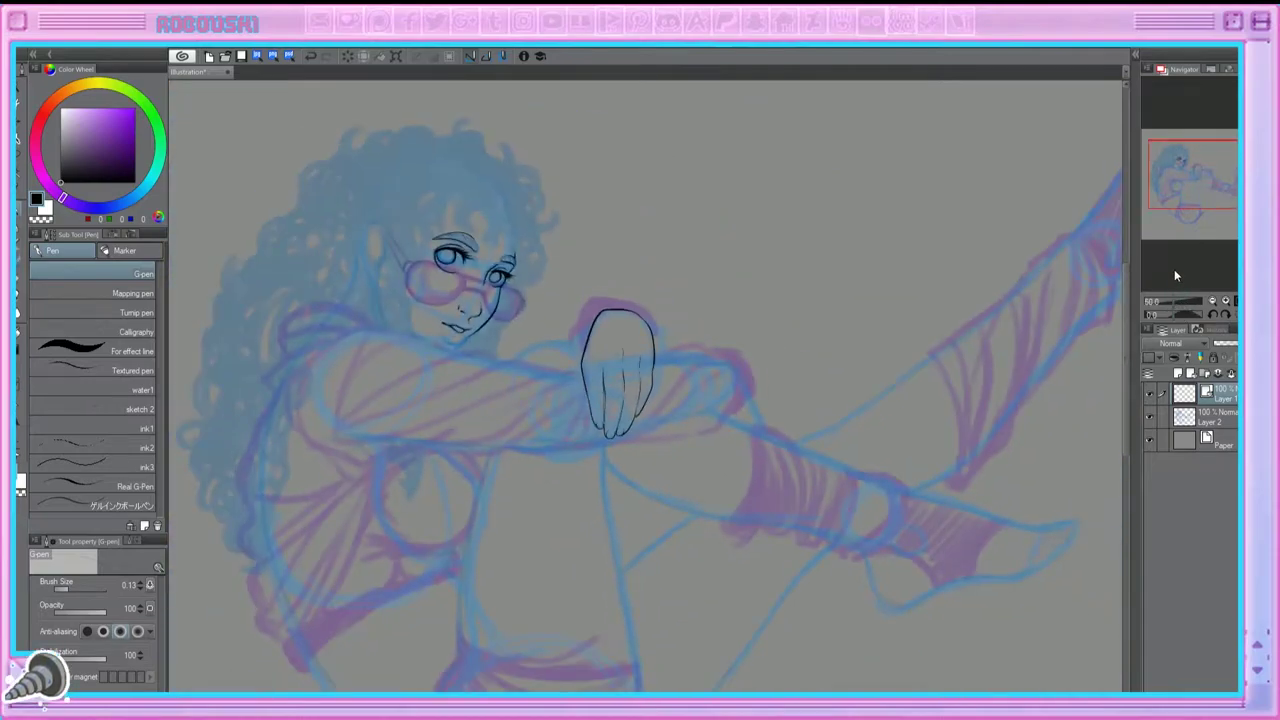
{"action": "scroll", "coordinate": [697, 350], "scroll_direction": "up", "scroll_amount": 3}
{"action": "mouse_move", "coordinate": [699, 349]}
{"action": "left_mouse_down"}
{"action": "mouse_move", "coordinate": [701, 306]}
{"action": "mouse_move", "coordinate": [514, 218]}
{"action": "mouse_move", "coordinate": [432, 340]}
{"action": "mouse_move", "coordinate": [452, 405]}
{"action": "left_mouse_up"}
{"action": "mouse_move", "coordinate": [684, 328]}
{"action": "left_mouse_down"}
{"action": "mouse_move", "coordinate": [632, 270]}
{"action": "mouse_move", "coordinate": [565, 248]}
{"action": "mouse_move", "coordinate": [466, 318]}
{"action": "mouse_move", "coordinate": [462, 372]}
{"action": "left_mouse_up"}
{"action": "mouse_move", "coordinate": [459, 451]}
{"action": "left_mouse_down"}
{"action": "mouse_move", "coordinate": [636, 340]}
{"action": "mouse_move", "coordinate": [654, 230]}
{"action": "mouse_move", "coordinate": [614, 241]}
{"action": "left_mouse_up"}
{"action": "mouse_move", "coordinate": [600, 400]}
{"action": "left_mouse_down"}
{"action": "mouse_move", "coordinate": [688, 301]}
{"action": "mouse_move", "coordinate": [704, 301]}
{"action": "left_mouse_up"}
{"action": "mouse_move", "coordinate": [770, 196]}
{"action": "left_mouse_down"}
{"action": "mouse_move", "coordinate": [330, 350]}
{"action": "mouse_move", "coordinate": [565, 310]}
{"action": "left_mouse_up"}
{"action": "mouse_move", "coordinate": [772, 270]}
{"action": "left_mouse_down"}
{"action": "mouse_move", "coordinate": [618, 386]}
{"action": "mouse_move", "coordinate": [370, 405]}
{"action": "left_mouse_up"}
{"action": "mouse_move", "coordinate": [565, 412]}
{"action": "left_mouse_down"}
{"action": "mouse_move", "coordinate": [648, 420]}
{"action": "mouse_move", "coordinate": [760, 352]}
{"action": "left_mouse_up"}
{"action": "left_click_drag", "start_coordinate": [695, 428], "coordinate": [822, 382]}
{"action": "left_click_drag", "start_coordinate": [788, 324], "coordinate": [786, 372]}
{"action": "left_click_drag", "start_coordinate": [730, 410], "coordinate": [782, 374]}
Step: Ink the long sleeve folds sweeping from the wrist area back toward the shoulder and elbow
{"action": "left_click_drag", "start_coordinate": [1198, 184], "coordinate": [1190, 179]}
{"action": "mouse_move", "coordinate": [885, 256]}
{"action": "left_mouse_down"}
{"action": "mouse_move", "coordinate": [826, 250]}
{"action": "mouse_move", "coordinate": [330, 400]}
{"action": "left_mouse_up"}
{"action": "mouse_move", "coordinate": [740, 238]}
{"action": "left_mouse_down"}
{"action": "mouse_move", "coordinate": [695, 245]}
{"action": "mouse_move", "coordinate": [670, 212]}
{"action": "mouse_move", "coordinate": [306, 432]}
{"action": "left_mouse_up"}
{"action": "mouse_move", "coordinate": [640, 218]}
{"action": "left_mouse_down"}
{"action": "mouse_move", "coordinate": [528, 174]}
{"action": "mouse_move", "coordinate": [304, 438]}
{"action": "left_mouse_up"}
{"action": "mouse_move", "coordinate": [510, 168]}
{"action": "left_mouse_down"}
{"action": "mouse_move", "coordinate": [372, 190]}
{"action": "mouse_move", "coordinate": [314, 372]}
{"action": "left_mouse_up"}
Step: Ink the near upper arm's sleeve contour from the shoulder down around the elbow, undoing the first stroke
{"action": "left_click_drag", "start_coordinate": [1190, 180], "coordinate": [1183, 177]}
{"action": "mouse_move", "coordinate": [558, 194]}
{"action": "left_mouse_down"}
{"action": "mouse_move", "coordinate": [408, 268]}
{"action": "mouse_move", "coordinate": [532, 534]}
{"action": "left_mouse_up"}
{"action": "key", "text": "ctrl+z"}
{"action": "mouse_move", "coordinate": [688, 512]}
{"action": "left_mouse_down"}
{"action": "mouse_move", "coordinate": [490, 555]}
{"action": "mouse_move", "coordinate": [432, 512]}
{"action": "left_mouse_up"}
{"action": "mouse_move", "coordinate": [560, 193]}
{"action": "left_mouse_down"}
{"action": "mouse_move", "coordinate": [512, 200]}
{"action": "mouse_move", "coordinate": [414, 506]}
{"action": "mouse_move", "coordinate": [442, 512]}
{"action": "left_mouse_up"}
{"action": "mouse_move", "coordinate": [440, 230]}
{"action": "left_mouse_down"}
{"action": "mouse_move", "coordinate": [418, 244]}
{"action": "mouse_move", "coordinate": [370, 488]}
{"action": "left_mouse_up"}
Step: Ink the folds, underside and cuff of the forearm sleeve extending past the hand, undoing one cuff stroke
{"action": "left_click_drag", "start_coordinate": [1175, 176], "coordinate": [1205, 178]}
{"action": "mouse_move", "coordinate": [426, 520]}
{"action": "left_mouse_down"}
{"action": "mouse_move", "coordinate": [804, 440]}
{"action": "mouse_move", "coordinate": [822, 302]}
{"action": "mouse_move", "coordinate": [638, 252]}
{"action": "left_mouse_up"}
{"action": "left_click_drag", "start_coordinate": [806, 300], "coordinate": [518, 492]}
{"action": "mouse_move", "coordinate": [802, 296]}
{"action": "left_mouse_down"}
{"action": "mouse_move", "coordinate": [758, 302]}
{"action": "mouse_move", "coordinate": [542, 482]}
{"action": "left_mouse_up"}
{"action": "mouse_move", "coordinate": [612, 320]}
{"action": "left_mouse_down"}
{"action": "mouse_move", "coordinate": [758, 262]}
{"action": "mouse_move", "coordinate": [748, 258]}
{"action": "left_mouse_up"}
{"action": "mouse_move", "coordinate": [816, 386]}
{"action": "left_mouse_down"}
{"action": "mouse_move", "coordinate": [706, 484]}
{"action": "mouse_move", "coordinate": [644, 500]}
{"action": "left_mouse_up"}
{"action": "left_click_drag", "start_coordinate": [794, 412], "coordinate": [760, 454]}
{"action": "key", "text": "ctrl+z"}
{"action": "left_click_drag", "start_coordinate": [825, 332], "coordinate": [810, 414]}
{"action": "left_click_drag", "start_coordinate": [800, 416], "coordinate": [782, 432]}
Step: Finish the sleeve lines around the drooping hand and ink the knee curve showing above the arms
{"action": "left_click_drag", "start_coordinate": [700, 400], "coordinate": [420, 385]}
{"action": "mouse_move", "coordinate": [444, 232]}
{"action": "left_mouse_down"}
{"action": "mouse_move", "coordinate": [534, 254]}
{"action": "mouse_move", "coordinate": [522, 408]}
{"action": "left_mouse_up"}
{"action": "left_click_drag", "start_coordinate": [1198, 195], "coordinate": [1173, 192]}
{"action": "mouse_move", "coordinate": [697, 291]}
{"action": "left_mouse_down"}
{"action": "mouse_move", "coordinate": [626, 281]}
{"action": "mouse_move", "coordinate": [535, 324]}
{"action": "left_mouse_up"}
{"action": "left_click_drag", "start_coordinate": [684, 230], "coordinate": [661, 277]}
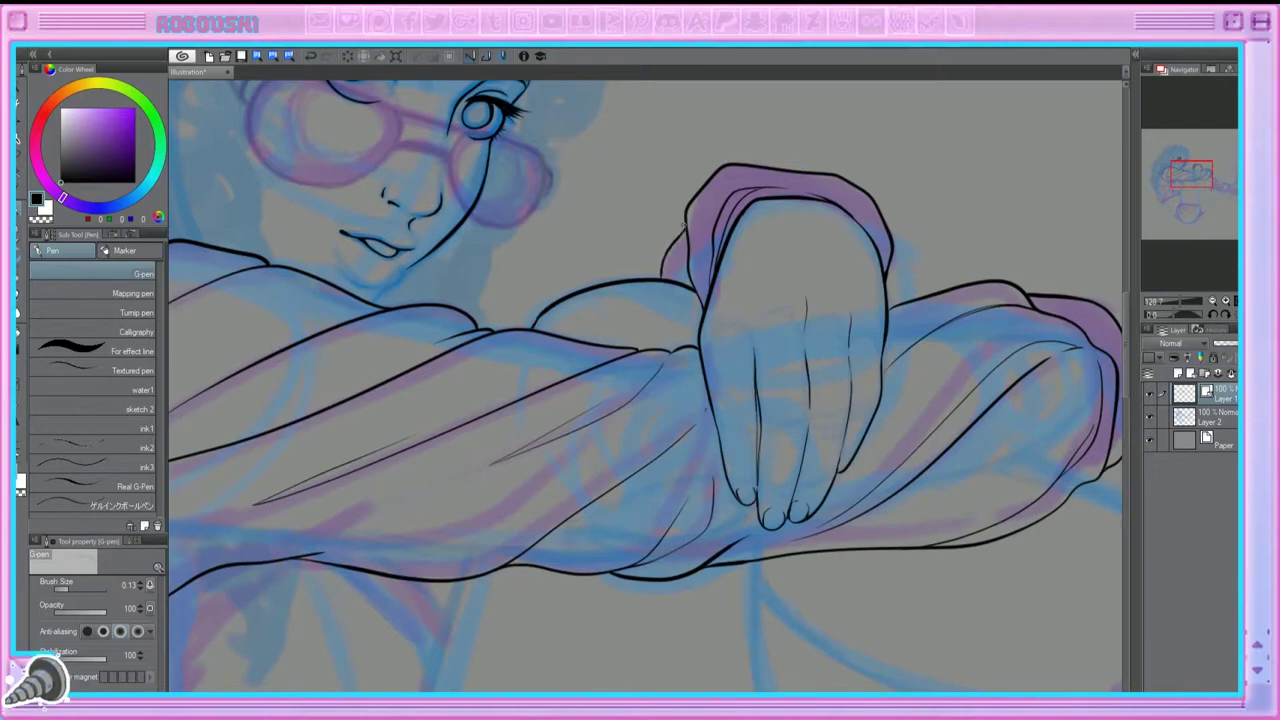
Step: Ink both sides of the bent thigh below the arms and close it with the shorts' curved hem
{"action": "mouse_move", "coordinate": [1199, 210]}
{"action": "left_mouse_down"}
{"action": "mouse_move", "coordinate": [1170, 209]}
{"action": "mouse_move", "coordinate": [1196, 222]}
{"action": "left_mouse_up"}
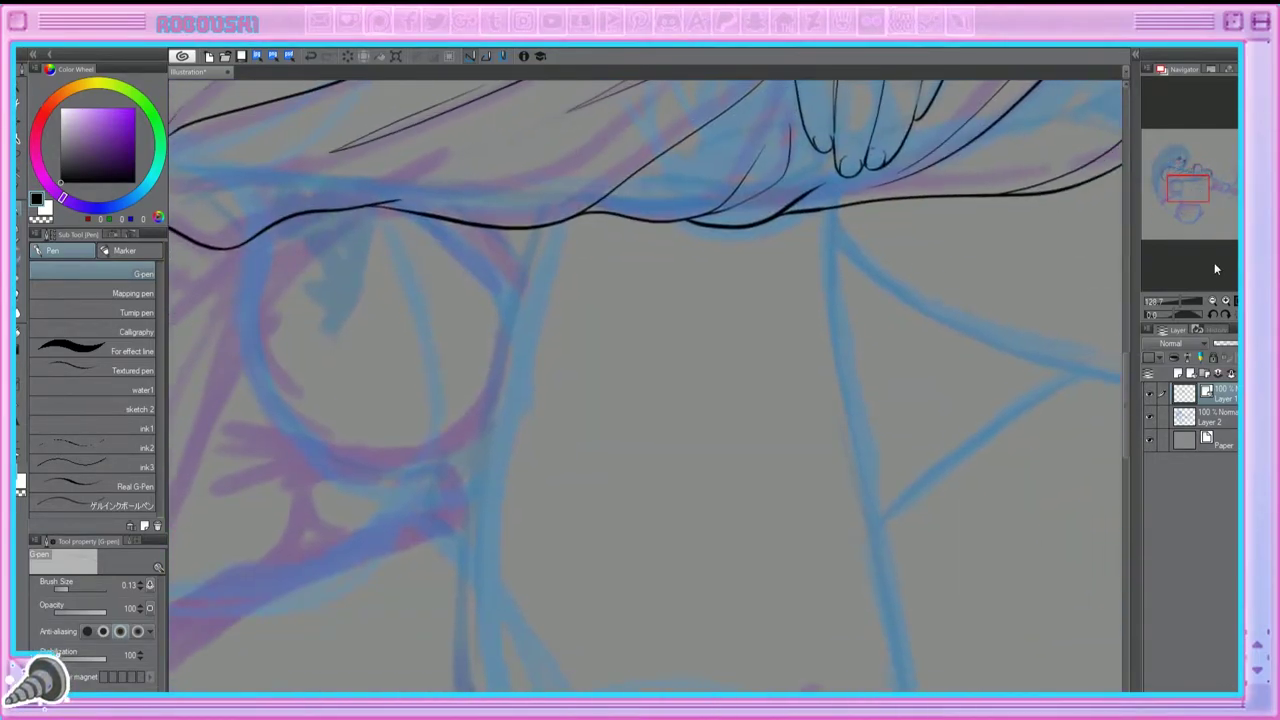
{"action": "left_click_drag", "start_coordinate": [505, 215], "coordinate": [453, 521]}
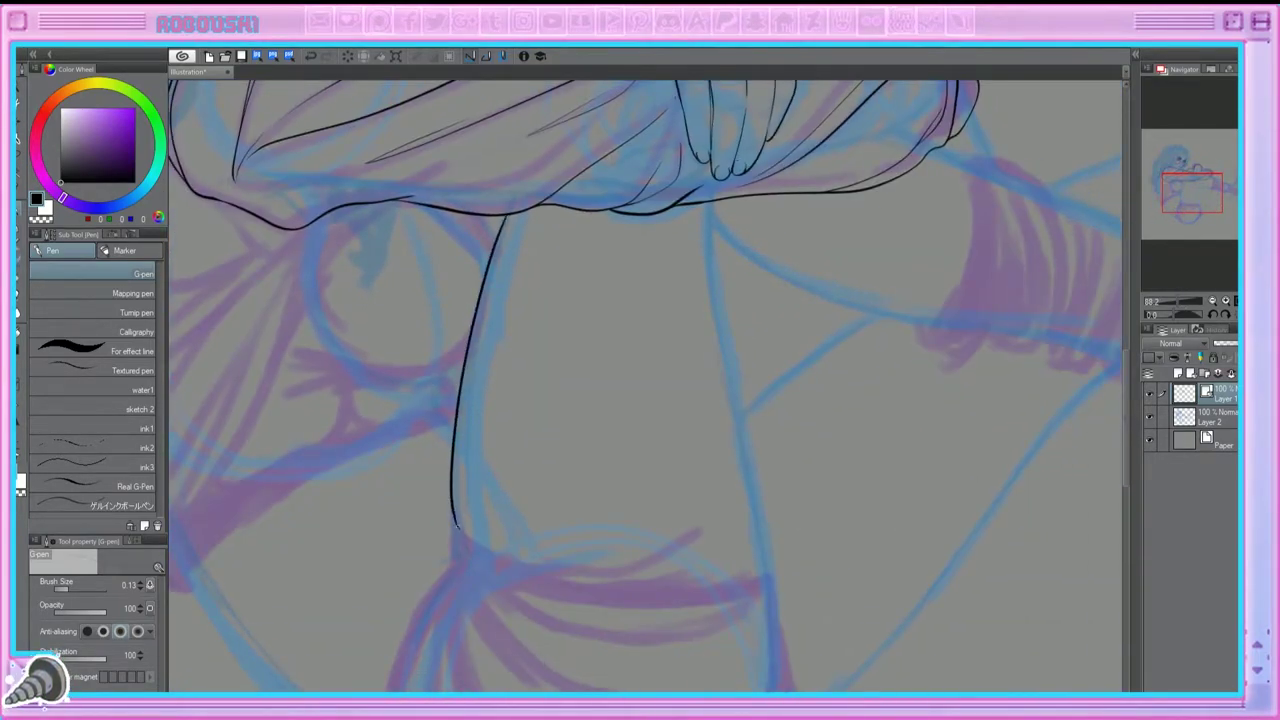
{"action": "mouse_move", "coordinate": [1192, 192]}
{"action": "left_mouse_down"}
{"action": "mouse_move", "coordinate": [1186, 174]}
{"action": "mouse_move", "coordinate": [1202, 196]}
{"action": "left_mouse_up"}
{"action": "left_click_drag", "start_coordinate": [560, 151], "coordinate": [616, 520]}
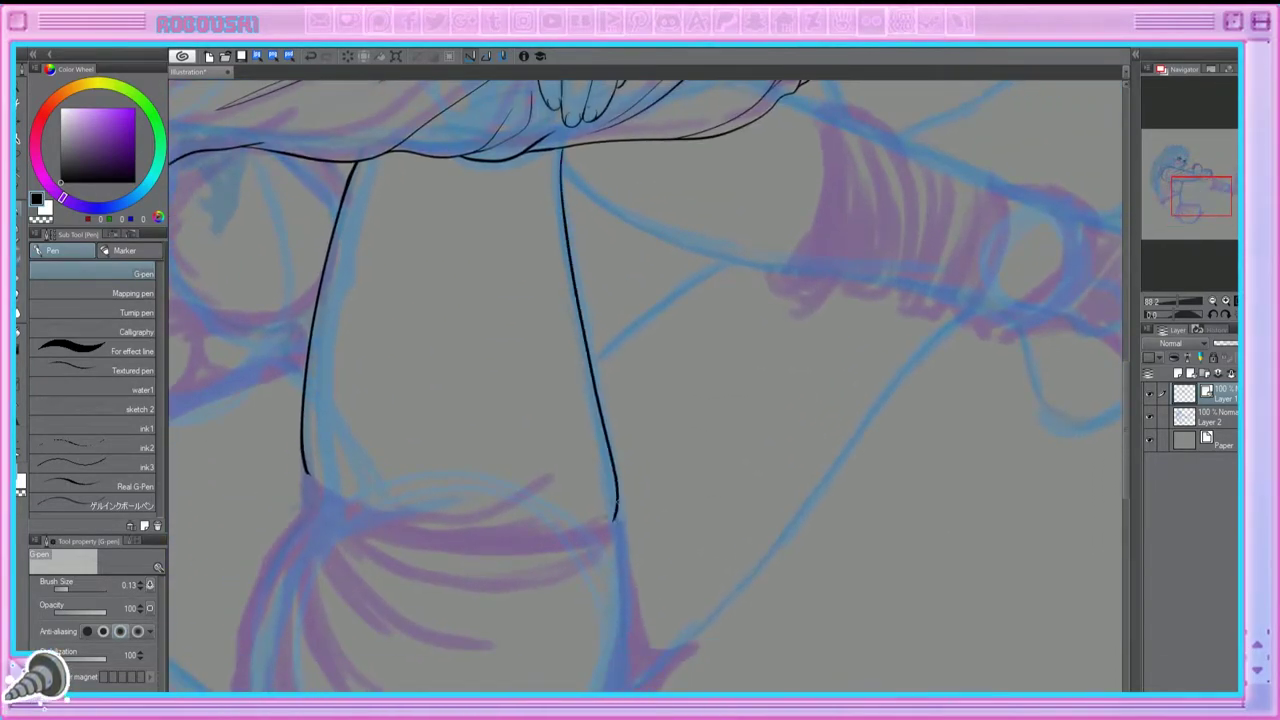
{"action": "mouse_move", "coordinate": [305, 474]}
{"action": "left_mouse_down"}
{"action": "mouse_move", "coordinate": [557, 523]}
{"action": "mouse_move", "coordinate": [616, 519]}
{"action": "left_mouse_up"}
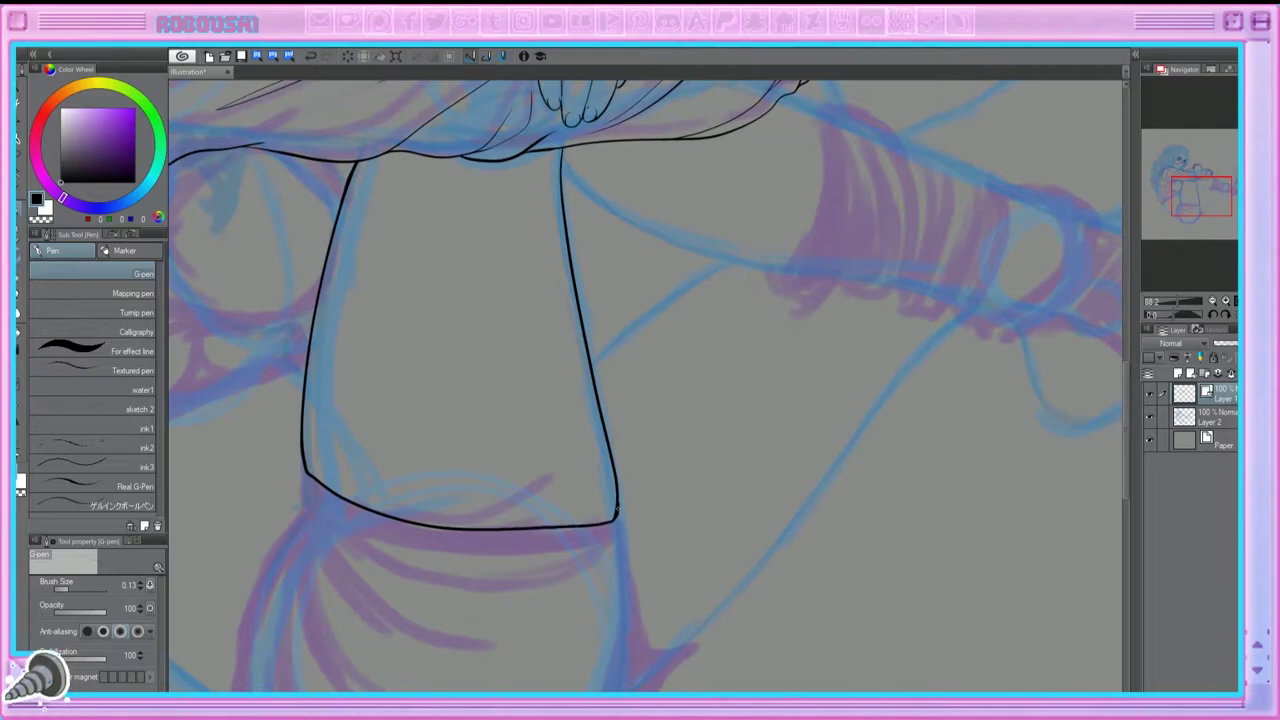
Step: Ink the short chest contour beside the thigh and the cropped sweater's curved lower hem toward the back
{"action": "scroll", "coordinate": [1188, 196], "scroll_direction": "down", "scroll_amount": 2}
{"action": "left_click_drag", "start_coordinate": [1190, 196], "coordinate": [1168, 181]}
{"action": "left_click_drag", "start_coordinate": [1170, 301], "coordinate": [1182, 301]}
{"action": "mouse_move", "coordinate": [618, 416]}
{"action": "left_mouse_down"}
{"action": "mouse_move", "coordinate": [590, 442]}
{"action": "mouse_move", "coordinate": [462, 402]}
{"action": "mouse_move", "coordinate": [546, 446]}
{"action": "left_mouse_up"}
{"action": "scroll", "coordinate": [1218, 282], "scroll_direction": "down", "scroll_amount": 2}
{"action": "scroll", "coordinate": [655, 292], "scroll_direction": "up", "scroll_amount": 2}
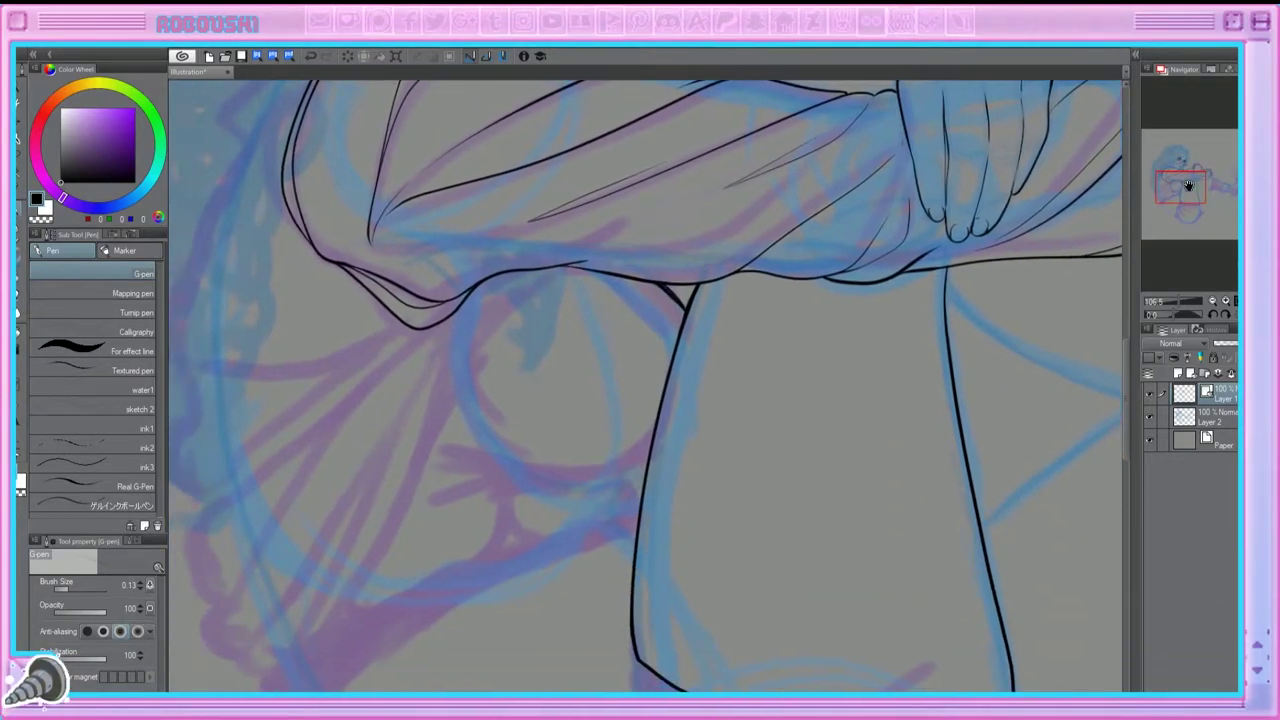
{"action": "left_click_drag", "start_coordinate": [1187, 185], "coordinate": [1182, 198]}
{"action": "mouse_move", "coordinate": [698, 308]}
{"action": "left_mouse_down"}
{"action": "mouse_move", "coordinate": [514, 372]}
{"action": "mouse_move", "coordinate": [377, 507]}
{"action": "left_mouse_up"}
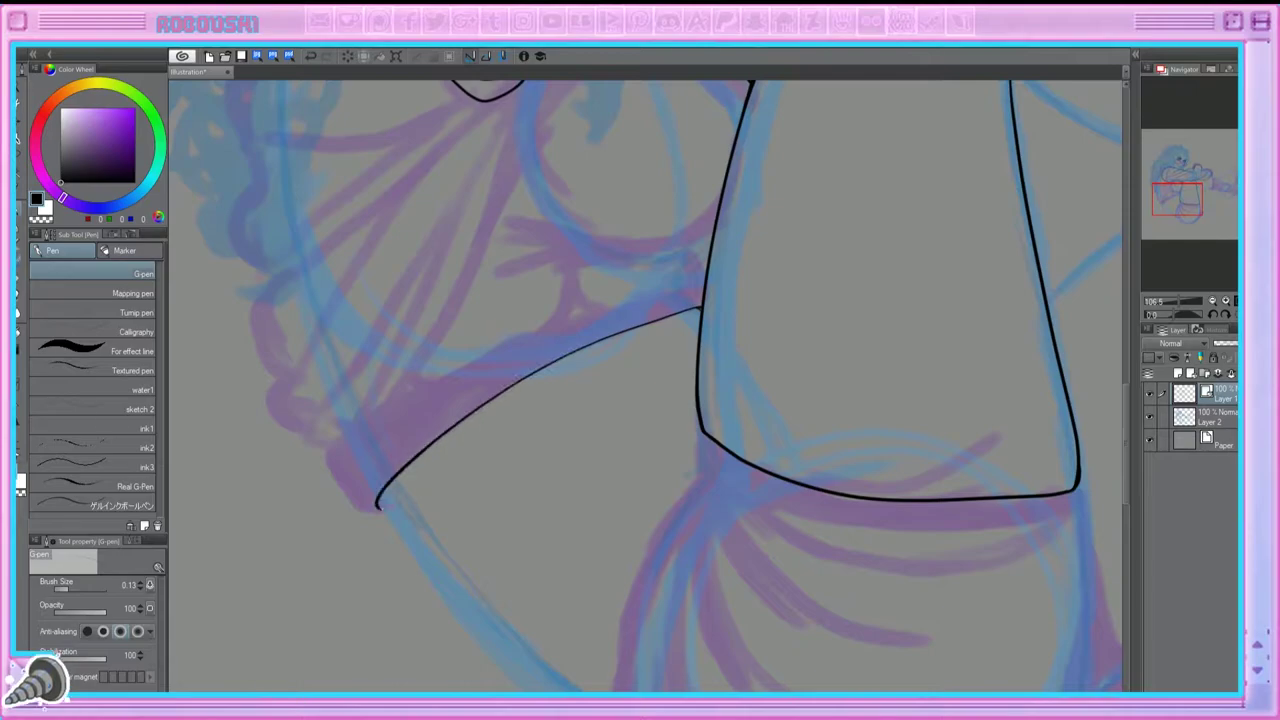
Step: Ink the rounded chin beneath the lips and the short neck line running down to the sleeve
{"action": "scroll", "coordinate": [745, 288], "scroll_direction": "down", "scroll_amount": 2}
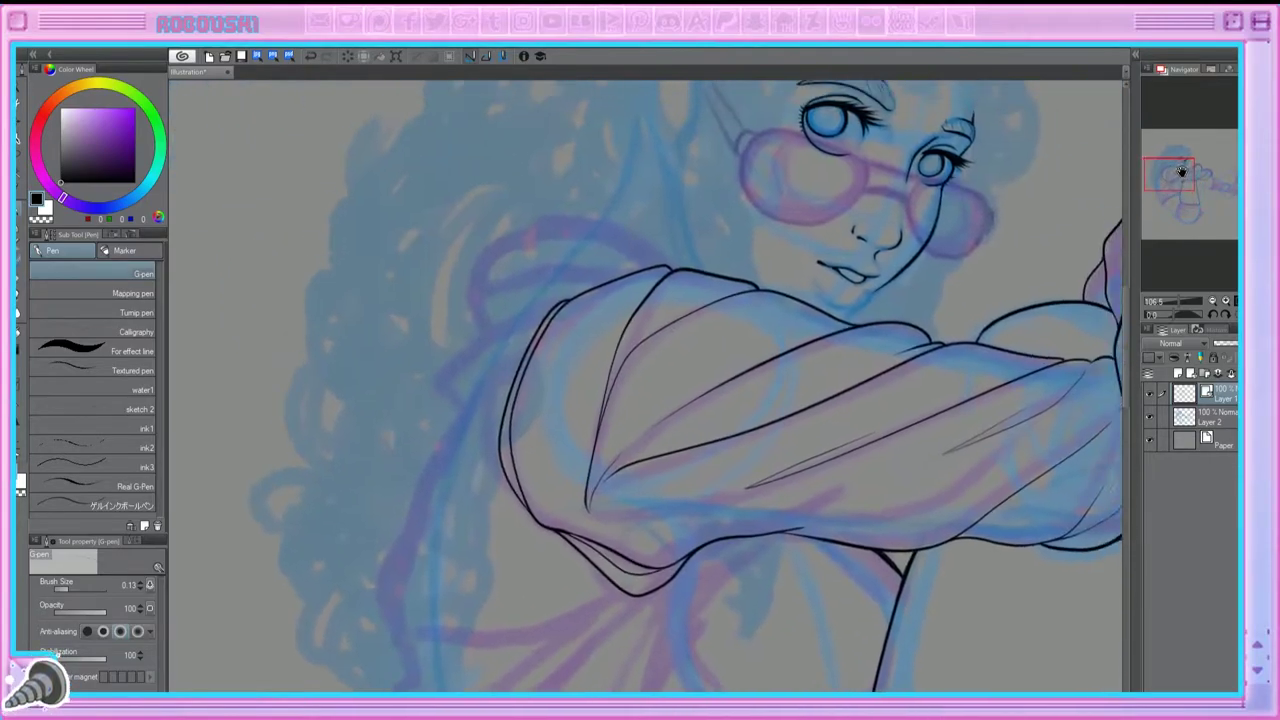
{"action": "scroll", "coordinate": [470, 366], "scroll_direction": "up", "scroll_amount": 4}
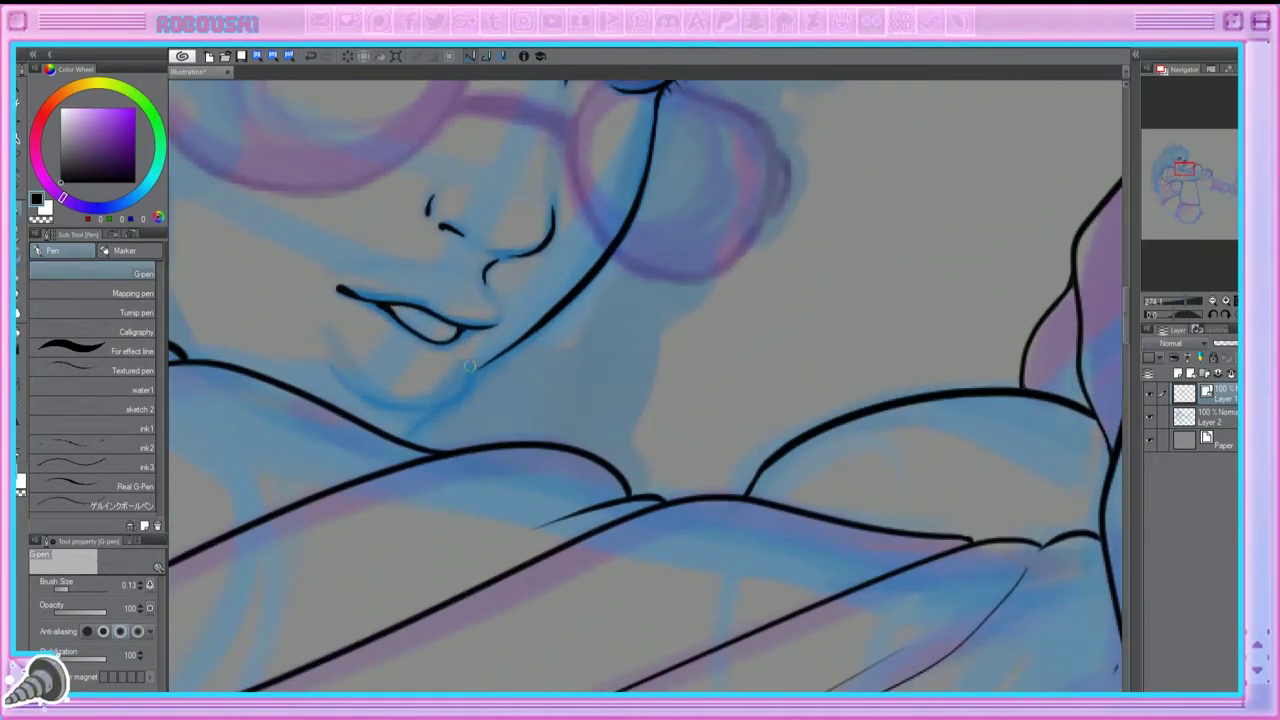
{"action": "mouse_move", "coordinate": [470, 366]}
{"action": "left_mouse_down"}
{"action": "mouse_move", "coordinate": [452, 402]}
{"action": "mouse_move", "coordinate": [326, 362]}
{"action": "left_mouse_up"}
{"action": "left_click_drag", "start_coordinate": [435, 406], "coordinate": [393, 437]}
{"action": "scroll", "coordinate": [1000, 210], "scroll_direction": "down", "scroll_amount": 2}
{"action": "scroll", "coordinate": [300, 330], "scroll_direction": "up", "scroll_amount": 2}
{"action": "mouse_move", "coordinate": [293, 326]}
{"action": "left_mouse_down"}
{"action": "mouse_move", "coordinate": [335, 385]}
{"action": "mouse_move", "coordinate": [398, 410]}
{"action": "mouse_move", "coordinate": [608, 445]}
{"action": "mouse_move", "coordinate": [532, 449]}
{"action": "left_mouse_up"}
{"action": "scroll", "coordinate": [1186, 289], "scroll_direction": "down", "scroll_amount": 3}
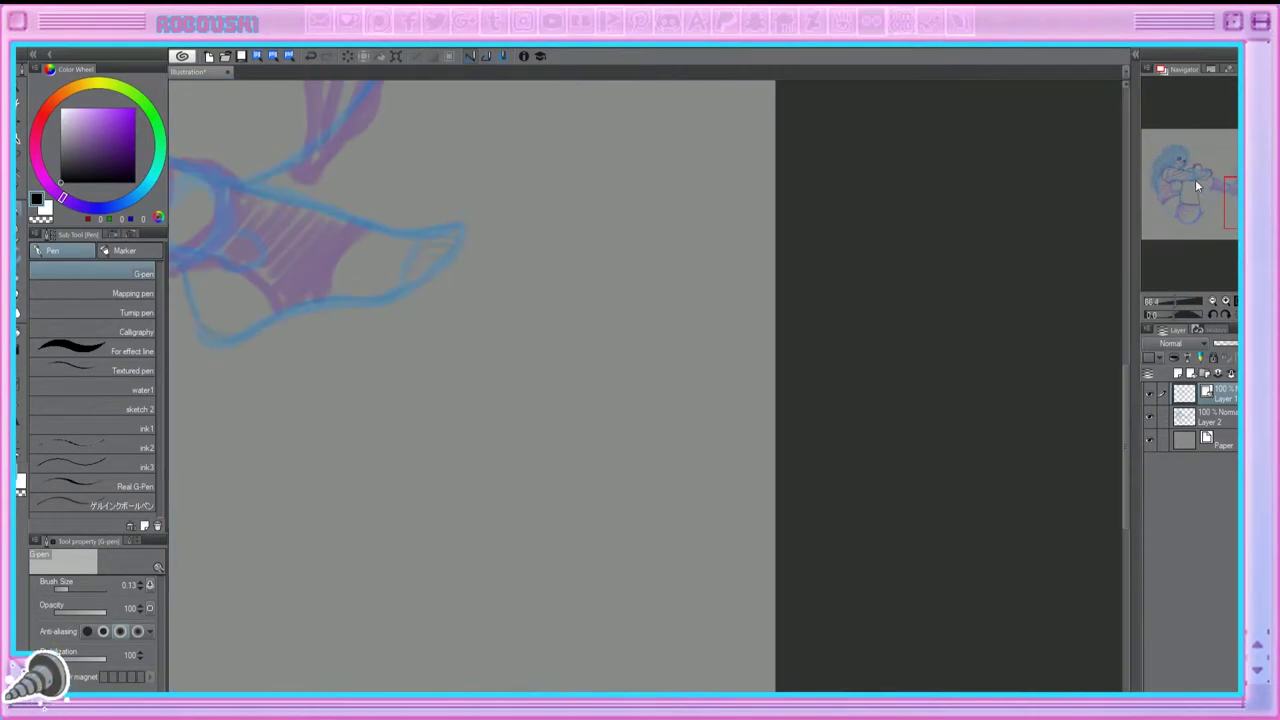
Step: Ink the shorts' back edge at the hip and the first folds fanning out from the hip crease
{"action": "mouse_move", "coordinate": [1195, 179]}
{"action": "left_mouse_down"}
{"action": "mouse_move", "coordinate": [1179, 185]}
{"action": "mouse_move", "coordinate": [1230, 170]}
{"action": "mouse_move", "coordinate": [1200, 210]}
{"action": "left_mouse_up"}
{"action": "scroll", "coordinate": [1179, 185], "scroll_direction": "up", "scroll_amount": 3}
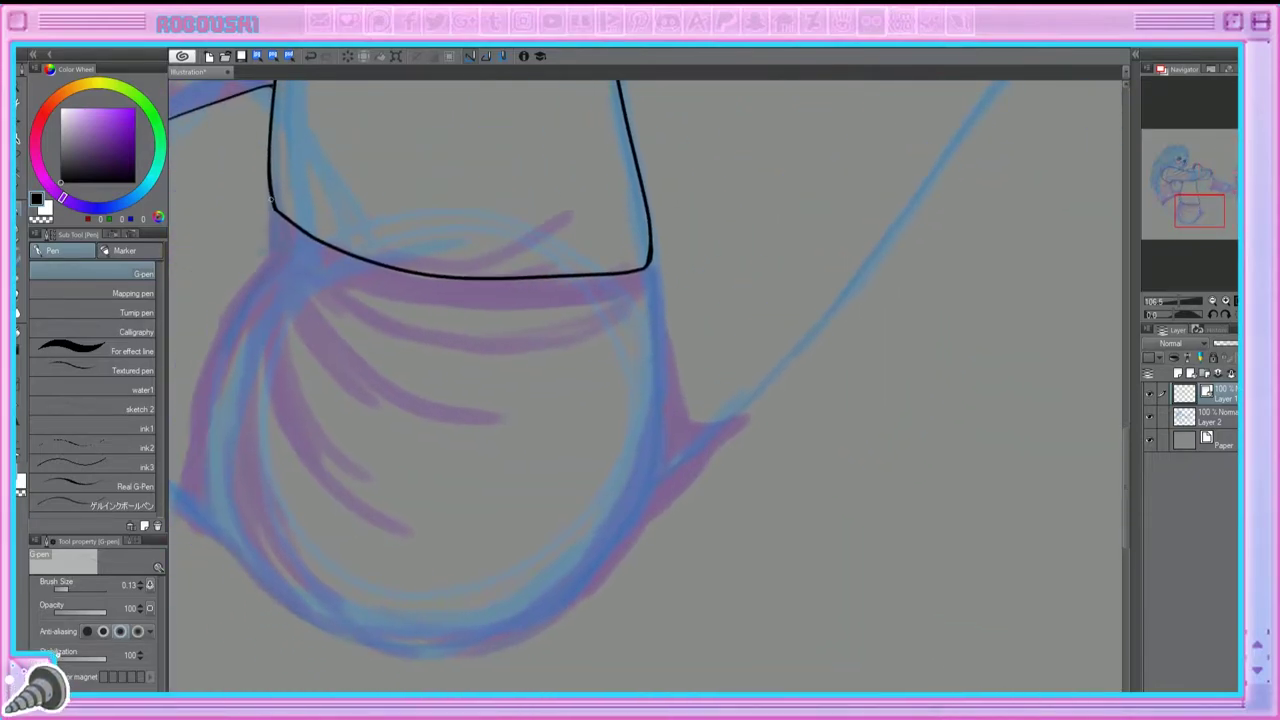
{"action": "mouse_move", "coordinate": [268, 246]}
{"action": "left_mouse_down"}
{"action": "mouse_move", "coordinate": [475, 345]}
{"action": "mouse_move", "coordinate": [598, 334]}
{"action": "mouse_move", "coordinate": [325, 358]}
{"action": "mouse_move", "coordinate": [542, 432]}
{"action": "left_mouse_up"}
{"action": "left_click_drag", "start_coordinate": [277, 360], "coordinate": [372, 530]}
{"action": "mouse_move", "coordinate": [264, 268]}
{"action": "left_mouse_down"}
{"action": "mouse_move", "coordinate": [228, 424]}
{"action": "mouse_move", "coordinate": [236, 526]}
{"action": "left_mouse_up"}
{"action": "left_click_drag", "start_coordinate": [268, 284], "coordinate": [250, 362]}
{"action": "mouse_move", "coordinate": [268, 258]}
{"action": "left_mouse_down"}
{"action": "mouse_move", "coordinate": [242, 292]}
{"action": "mouse_move", "coordinate": [180, 514]}
{"action": "left_mouse_up"}
Step: Ink the shorts' rounded underside and the remaining creases across the seat, undoing one misplaced fold
{"action": "left_click_drag", "start_coordinate": [600, 400], "coordinate": [713, 273]}
{"action": "mouse_move", "coordinate": [318, 410]}
{"action": "left_mouse_down"}
{"action": "mouse_move", "coordinate": [336, 252]}
{"action": "mouse_move", "coordinate": [376, 156]}
{"action": "mouse_move", "coordinate": [354, 436]}
{"action": "mouse_move", "coordinate": [470, 512]}
{"action": "left_mouse_up"}
{"action": "left_click_drag", "start_coordinate": [392, 380], "coordinate": [466, 508]}
{"action": "key", "text": "ctrl+z"}
{"action": "mouse_move", "coordinate": [374, 292]}
{"action": "left_mouse_down"}
{"action": "mouse_move", "coordinate": [464, 506]}
{"action": "mouse_move", "coordinate": [540, 532]}
{"action": "left_mouse_up"}
{"action": "mouse_move", "coordinate": [744, 398]}
{"action": "left_mouse_down"}
{"action": "mouse_move", "coordinate": [698, 461]}
{"action": "mouse_move", "coordinate": [606, 521]}
{"action": "mouse_move", "coordinate": [516, 532]}
{"action": "left_mouse_up"}
{"action": "left_click_drag", "start_coordinate": [768, 137], "coordinate": [628, 207]}
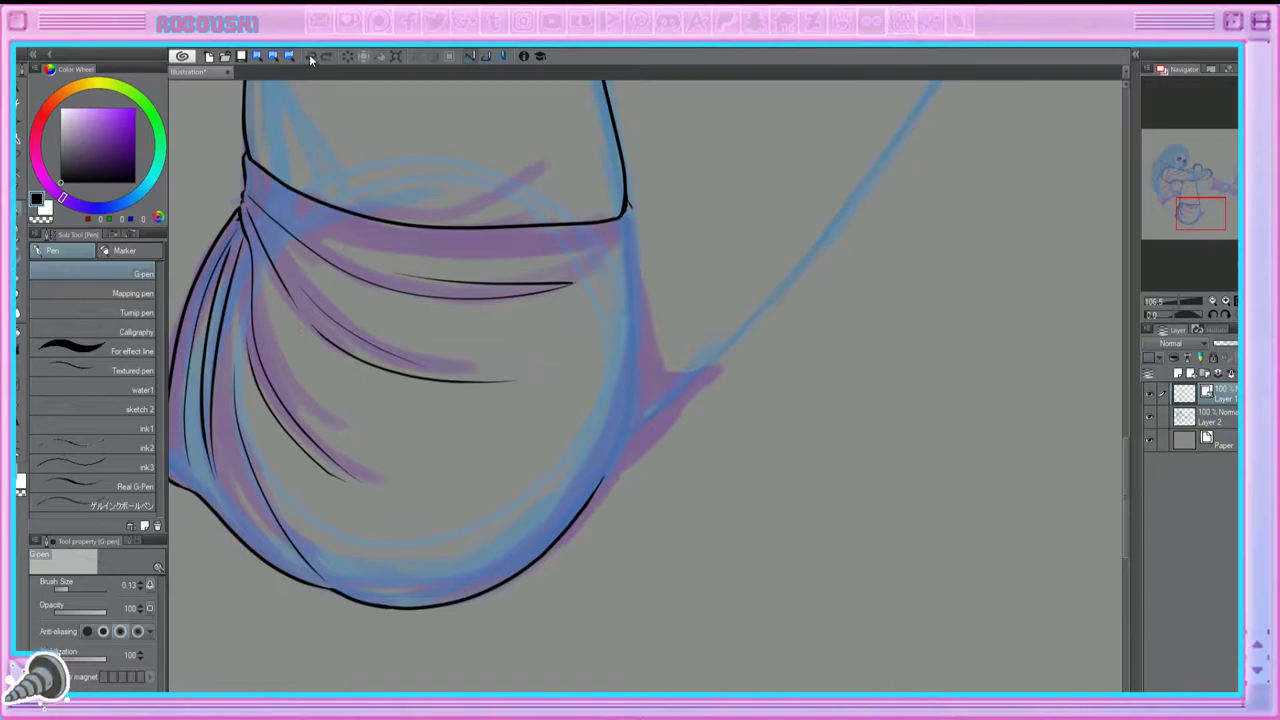
Step: Ink the shorts' outer side edge and a curved seam line parallel to the thigh hem, undoing the stray strokes
{"action": "mouse_move", "coordinate": [628, 224]}
{"action": "left_mouse_down"}
{"action": "mouse_move", "coordinate": [637, 368]}
{"action": "mouse_move", "coordinate": [610, 456]}
{"action": "mouse_move", "coordinate": [636, 378]}
{"action": "mouse_move", "coordinate": [629, 228]}
{"action": "mouse_move", "coordinate": [641, 292]}
{"action": "mouse_move", "coordinate": [388, 324]}
{"action": "left_mouse_up"}
{"action": "key", "text": "ctrl+z"}
{"action": "key", "text": "ctrl+z"}
{"action": "mouse_move", "coordinate": [280, 200]}
{"action": "left_mouse_down"}
{"action": "mouse_move", "coordinate": [330, 232]}
{"action": "mouse_move", "coordinate": [624, 230]}
{"action": "left_mouse_up"}
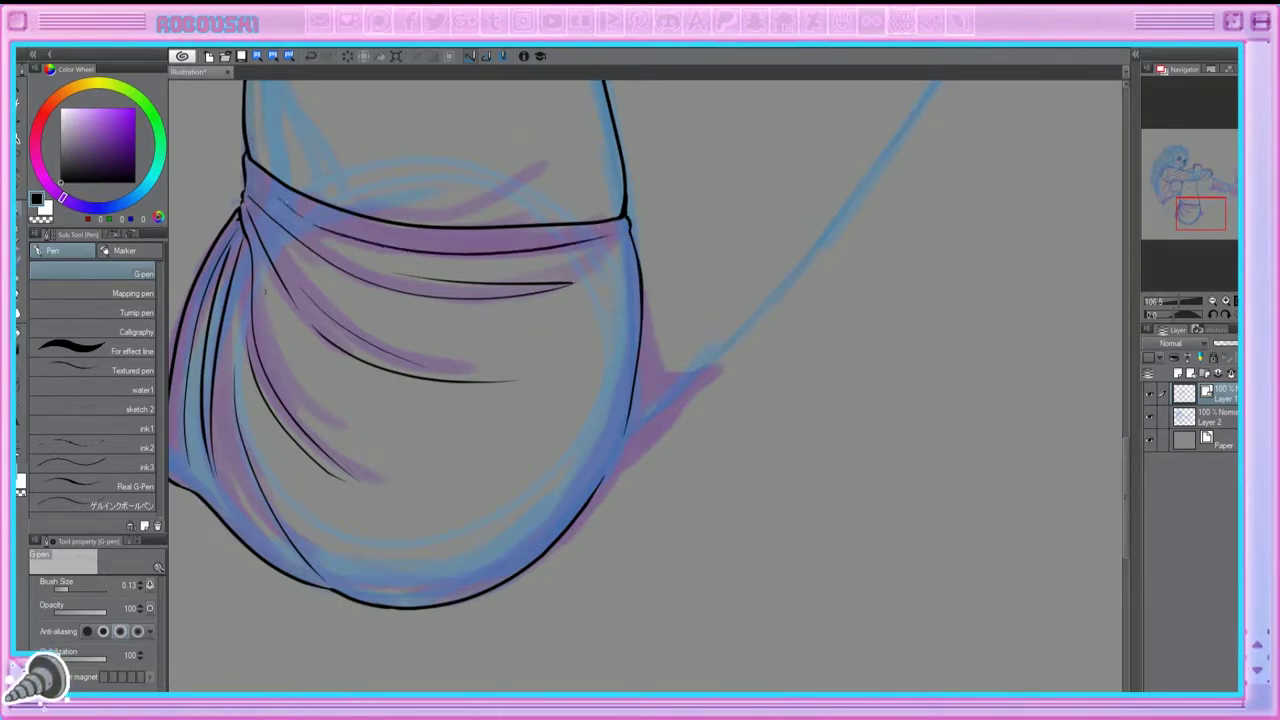
Step: Ink the far leg's long underside contour and the short upper contour behind the near thigh
{"action": "left_click_drag", "start_coordinate": [1203, 215], "coordinate": [1216, 202]}
{"action": "mouse_move", "coordinate": [848, 287]}
{"action": "left_mouse_down"}
{"action": "mouse_move", "coordinate": [581, 627]}
{"action": "mouse_move", "coordinate": [528, 675]}
{"action": "left_mouse_up"}
{"action": "left_click_drag", "start_coordinate": [416, 326], "coordinate": [570, 210]}
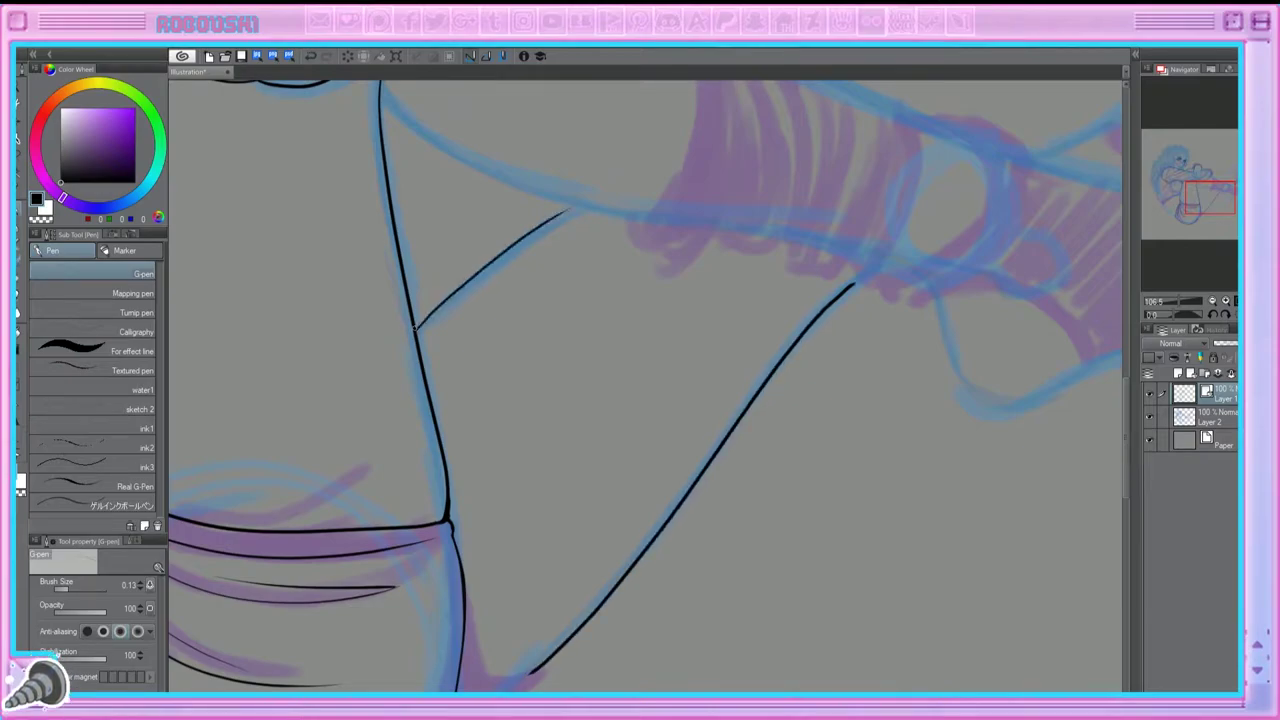
Step: Ink the shorts' curved hem around the far thigh and the outer edge below it, joining the seat curve
{"action": "left_click_drag", "start_coordinate": [1172, 216], "coordinate": [1173, 230]}
{"action": "mouse_move", "coordinate": [464, 340]}
{"action": "left_mouse_down"}
{"action": "mouse_move", "coordinate": [522, 396]}
{"action": "mouse_move", "coordinate": [490, 390]}
{"action": "mouse_move", "coordinate": [464, 340]}
{"action": "left_mouse_up"}
{"action": "key", "text": "ctrl+z"}
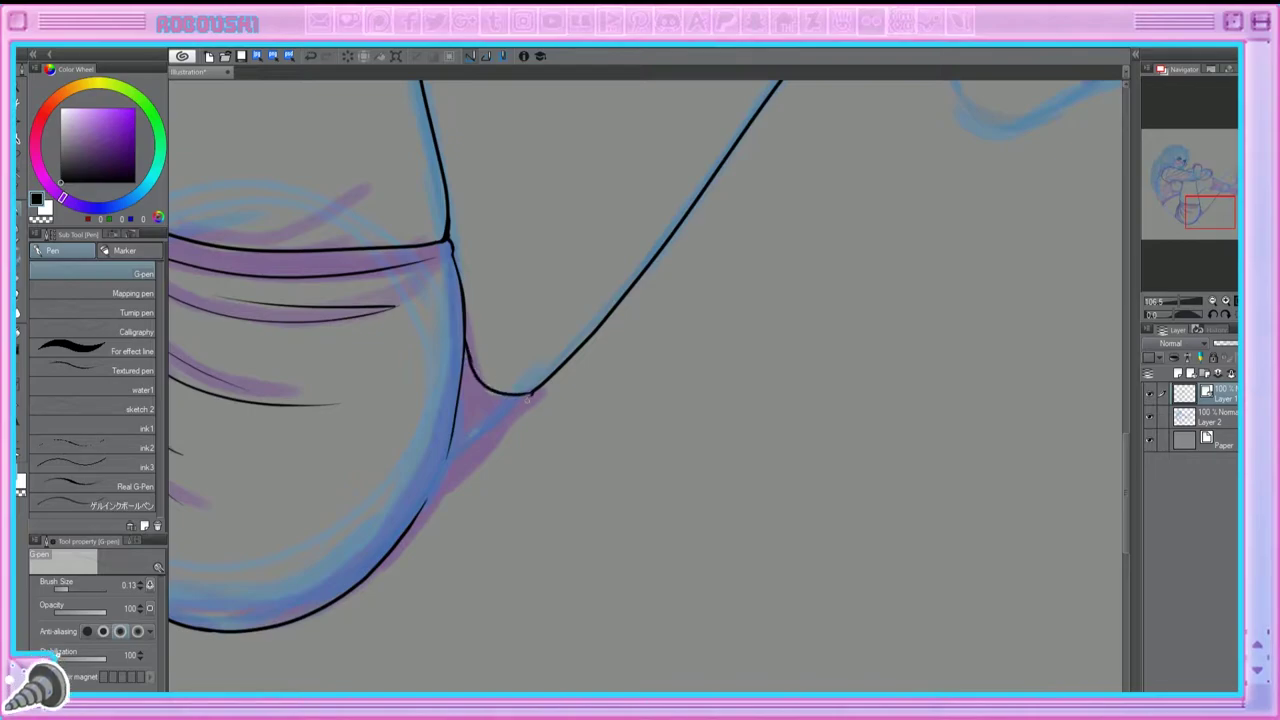
{"action": "left_click_drag", "start_coordinate": [510, 422], "coordinate": [408, 534]}
{"action": "scroll", "coordinate": [450, 460], "scroll_direction": "down", "scroll_amount": 5}
{"action": "scroll", "coordinate": [450, 460], "scroll_direction": "up", "scroll_amount": 5}
{"action": "mouse_move", "coordinate": [484, 310]}
{"action": "left_mouse_down"}
{"action": "mouse_move", "coordinate": [449, 463]}
{"action": "mouse_move", "coordinate": [412, 529]}
{"action": "mouse_move", "coordinate": [480, 355]}
{"action": "left_mouse_up"}
{"action": "scroll", "coordinate": [811, 352], "scroll_direction": "down", "scroll_amount": 5}
{"action": "scroll", "coordinate": [811, 352], "scroll_direction": "up", "scroll_amount": 5}
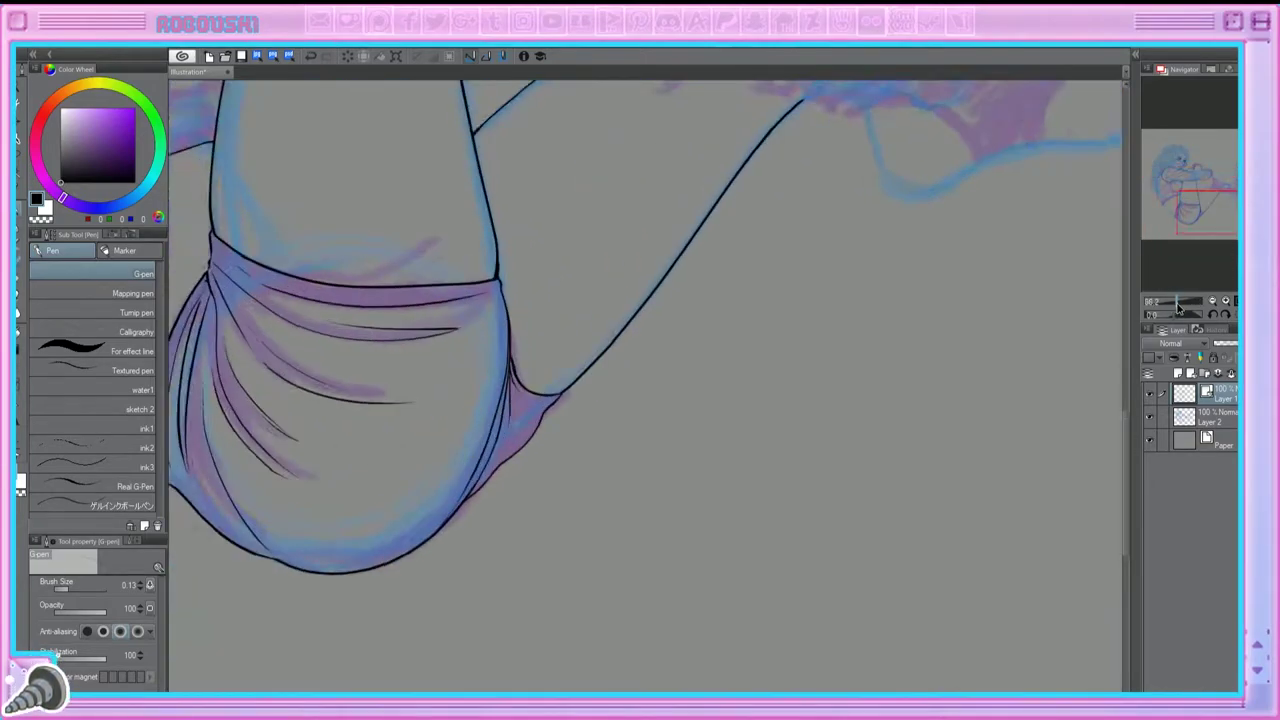
Step: Clean up the shorts' outer edge below the far thigh and ink the narrow folds along it
{"action": "key", "text": "e"}
{"action": "key", "text": "p"}
{"action": "left_click_drag", "start_coordinate": [485, 410], "coordinate": [330, 585]}
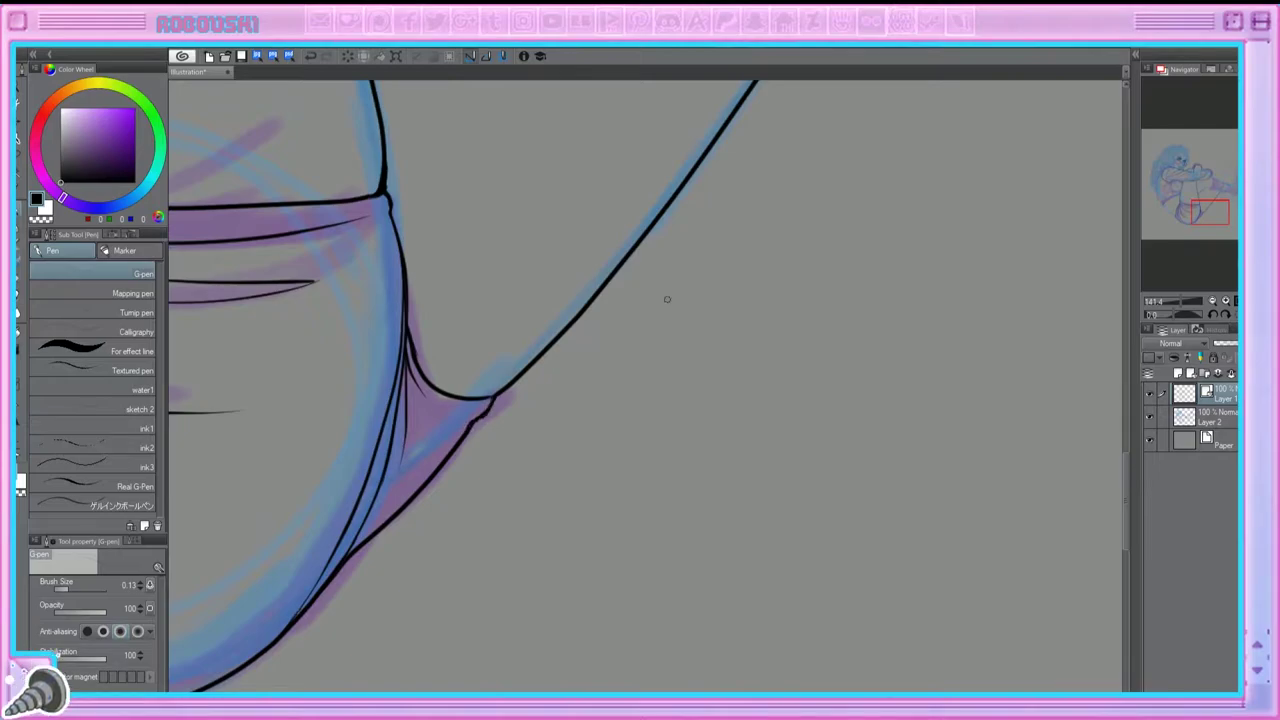
{"action": "scroll", "coordinate": [667, 299], "scroll_direction": "down", "scroll_amount": 5}
{"action": "scroll", "coordinate": [440, 290], "scroll_direction": "up", "scroll_amount": 5}
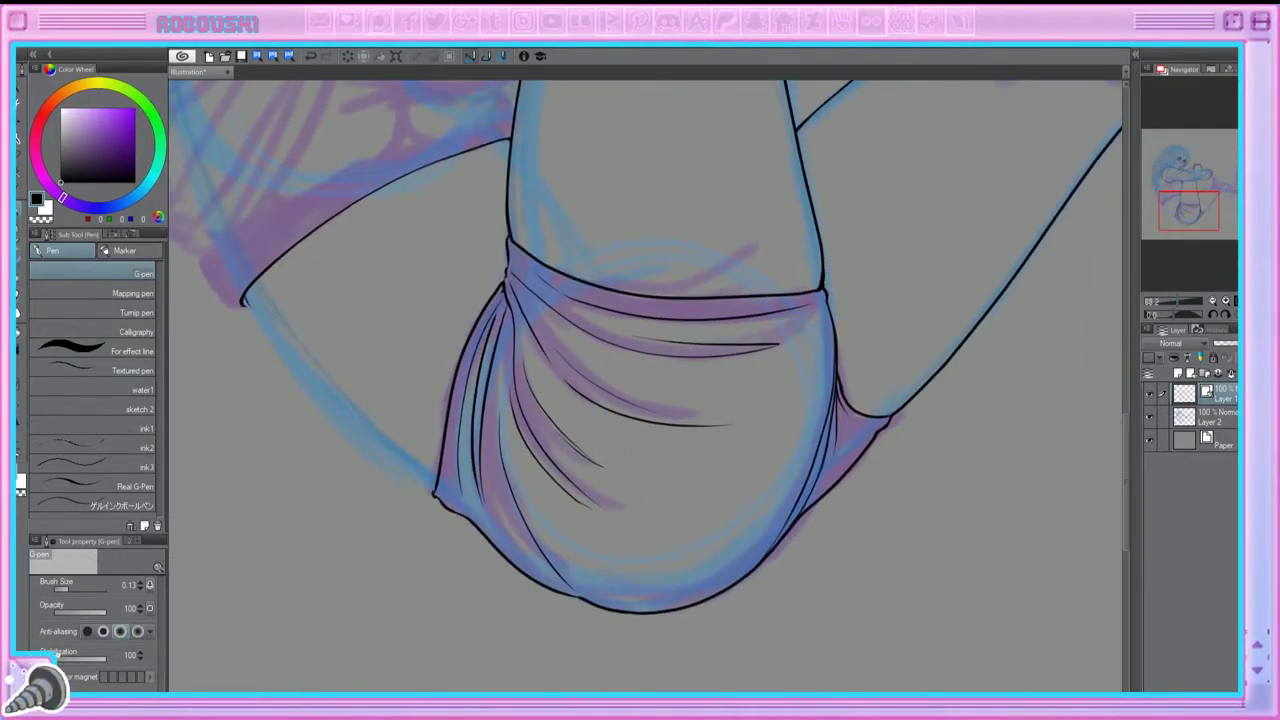
Step: Ink the lower back line from the sweater hem to the shorts and a short crease at the hip, undoing one stroke
{"action": "mouse_move", "coordinate": [244, 298]}
{"action": "left_mouse_down"}
{"action": "mouse_move", "coordinate": [362, 434]}
{"action": "mouse_move", "coordinate": [434, 488]}
{"action": "left_mouse_up"}
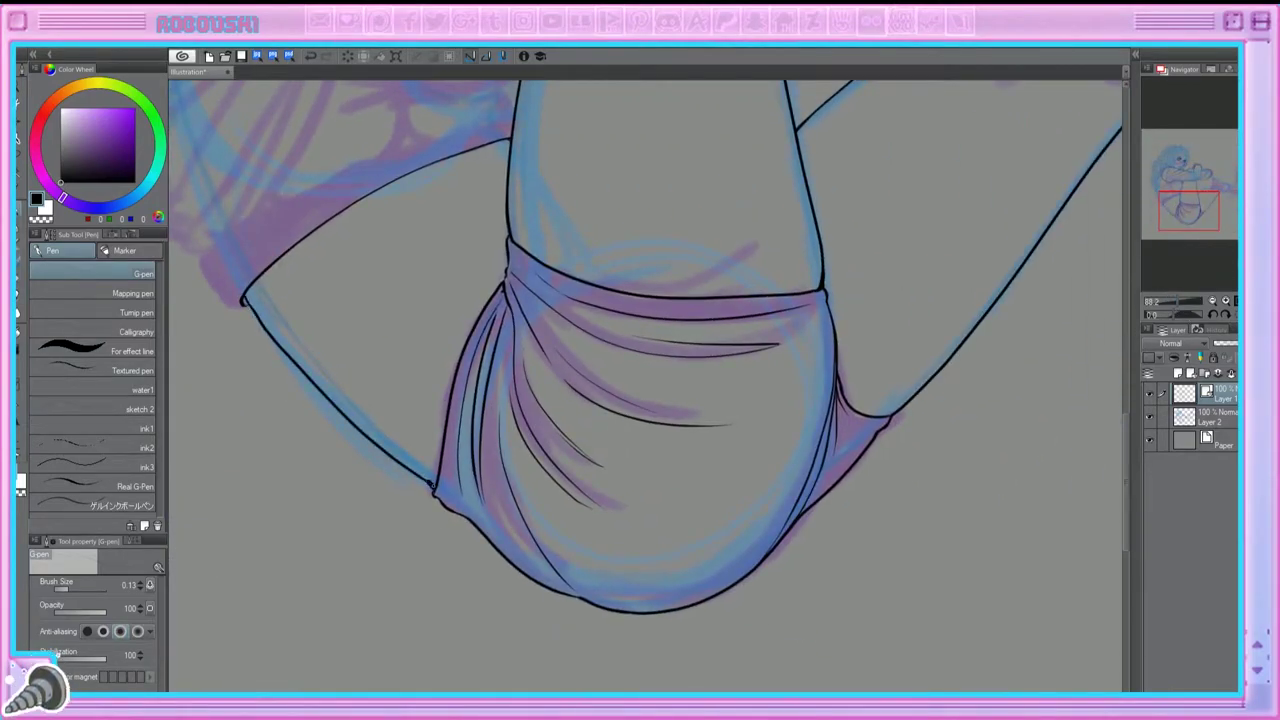
{"action": "scroll", "coordinate": [646, 387], "scroll_direction": "up", "scroll_amount": 5}
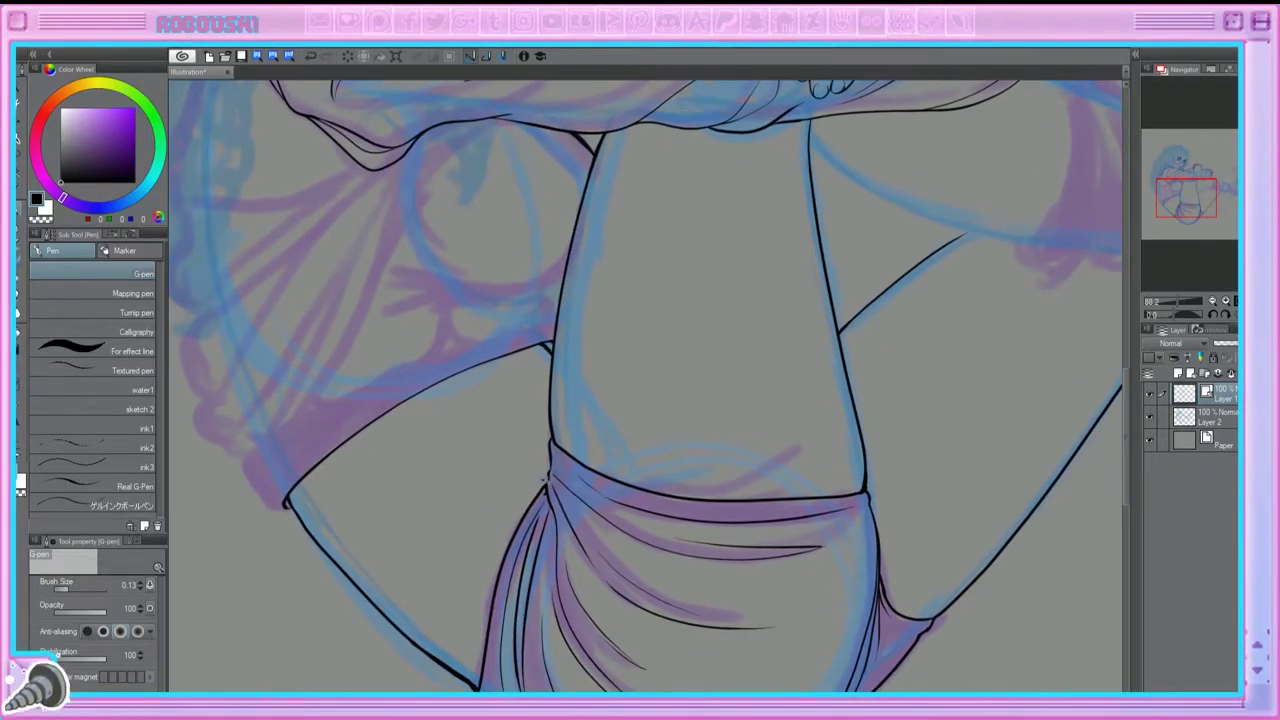
{"action": "scroll", "coordinate": [1177, 305], "scroll_direction": "down", "scroll_amount": 5}
{"action": "scroll", "coordinate": [1138, 280], "scroll_direction": "up", "scroll_amount": 7}
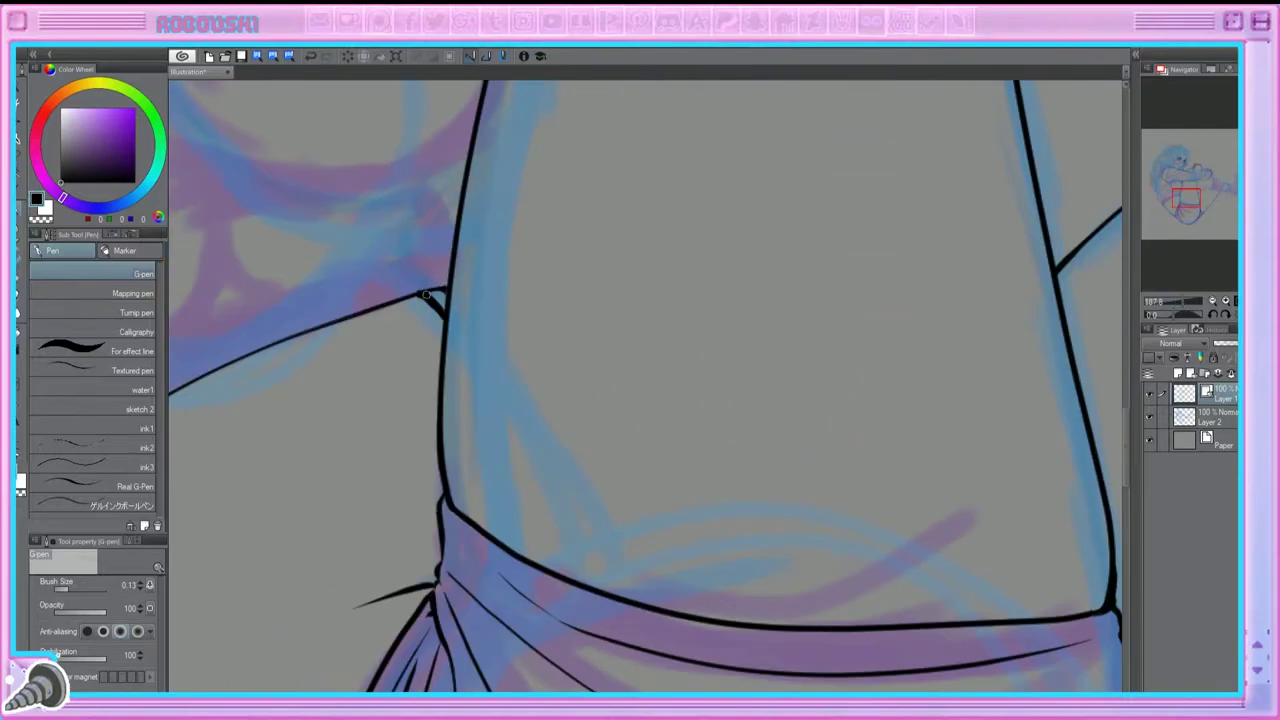
{"action": "key", "text": "ctrl+z"}
{"action": "scroll", "coordinate": [445, 319], "scroll_direction": "down", "scroll_amount": 3}
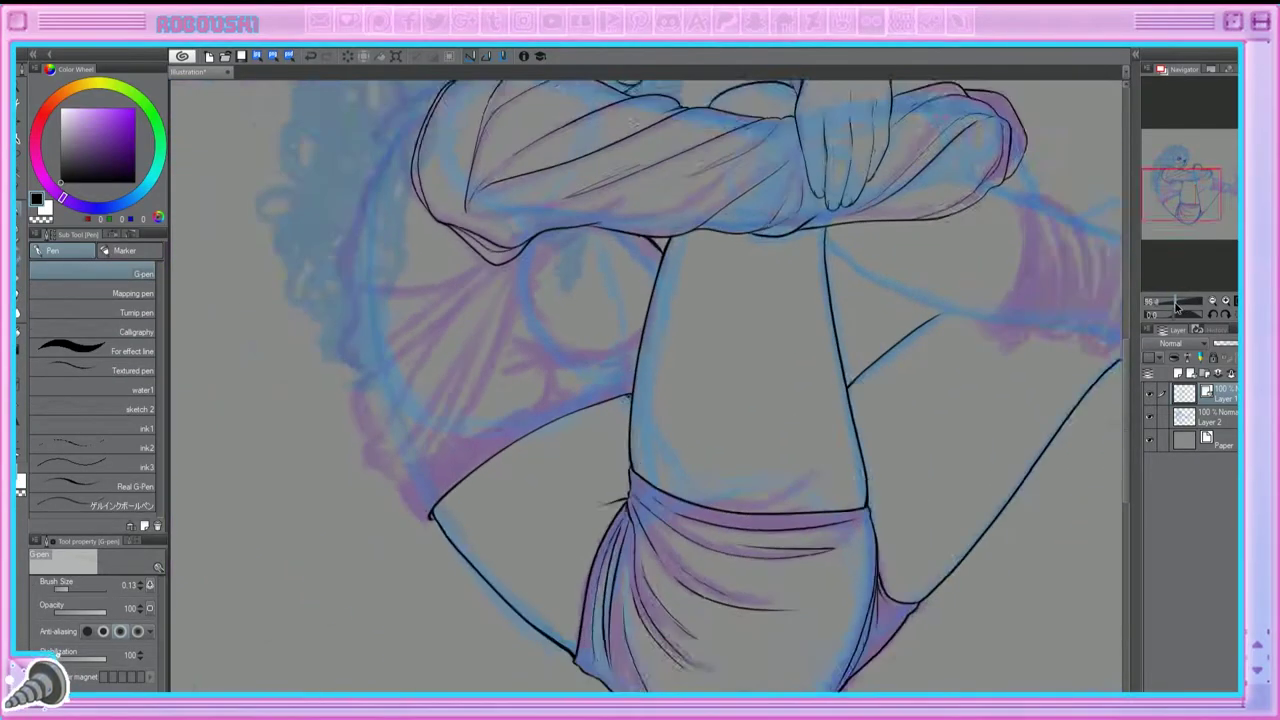
Step: Tidy the junction where the sweater's hem meets the near thigh using the eraser and pen
{"action": "scroll", "coordinate": [577, 425], "scroll_direction": "up", "scroll_amount": 5}
{"action": "key", "text": "e"}
{"action": "key", "text": "p"}
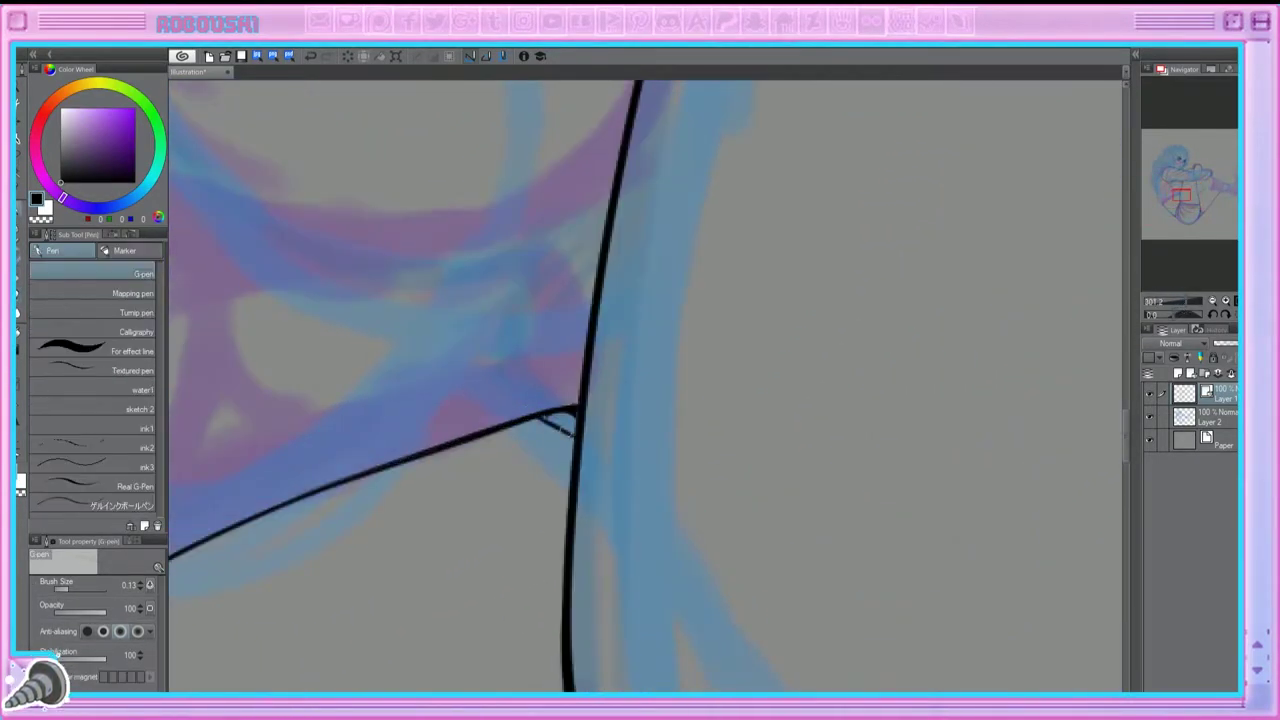
{"action": "scroll", "coordinate": [1175, 313], "scroll_direction": "down", "scroll_amount": 6}
{"action": "scroll", "coordinate": [590, 385], "scroll_direction": "up", "scroll_amount": 5}
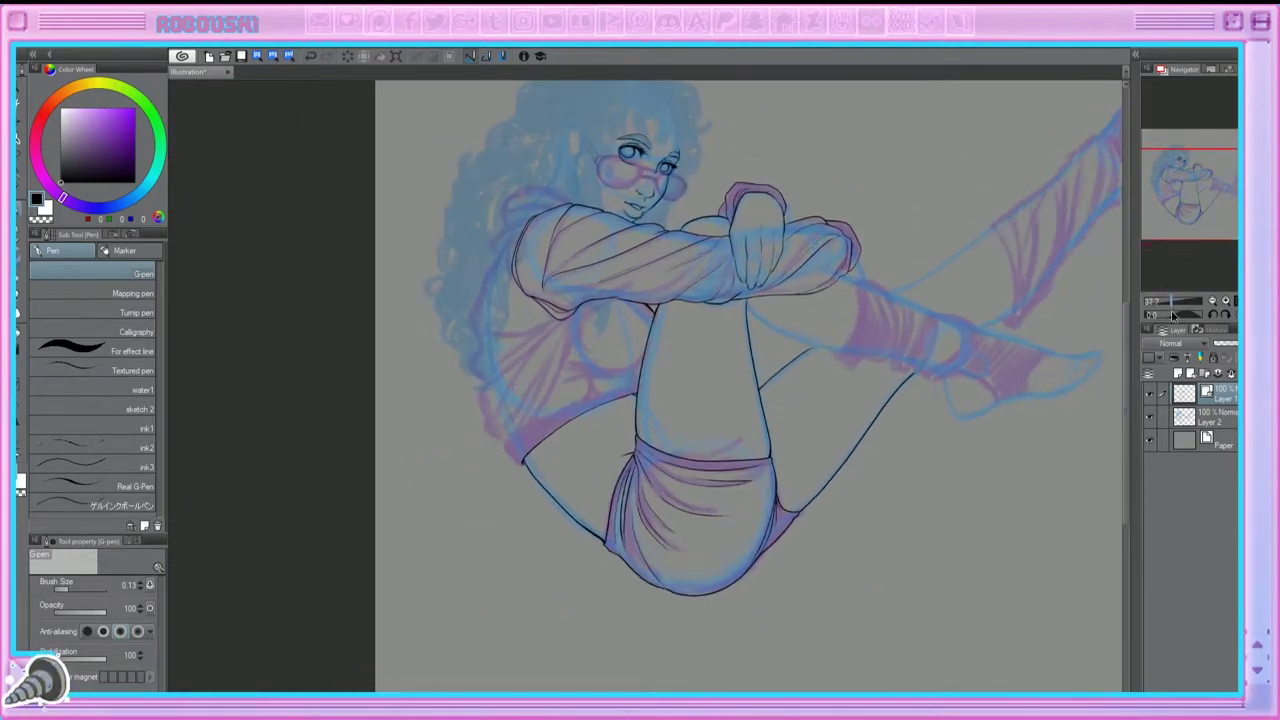
Step: Ink the sweater's back contour behind the shoulder and the fabric folds radiating from under the arm
{"action": "mouse_move", "coordinate": [640, 340]}
{"action": "left_mouse_down"}
{"action": "mouse_move", "coordinate": [386, 392]}
{"action": "mouse_move", "coordinate": [422, 528]}
{"action": "left_mouse_up"}
{"action": "left_click_drag", "start_coordinate": [480, 92], "coordinate": [550, 212]}
{"action": "mouse_move", "coordinate": [506, 259]}
{"action": "left_mouse_down"}
{"action": "mouse_move", "coordinate": [454, 350]}
{"action": "mouse_move", "coordinate": [429, 529]}
{"action": "left_mouse_up"}
{"action": "left_click_drag", "start_coordinate": [545, 183], "coordinate": [480, 378]}
{"action": "mouse_move", "coordinate": [480, 378]}
{"action": "left_mouse_down"}
{"action": "mouse_move", "coordinate": [443, 405]}
{"action": "mouse_move", "coordinate": [448, 464]}
{"action": "left_mouse_up"}
{"action": "mouse_move", "coordinate": [546, 356]}
{"action": "left_mouse_down"}
{"action": "mouse_move", "coordinate": [476, 429]}
{"action": "mouse_move", "coordinate": [478, 466]}
{"action": "left_mouse_up"}
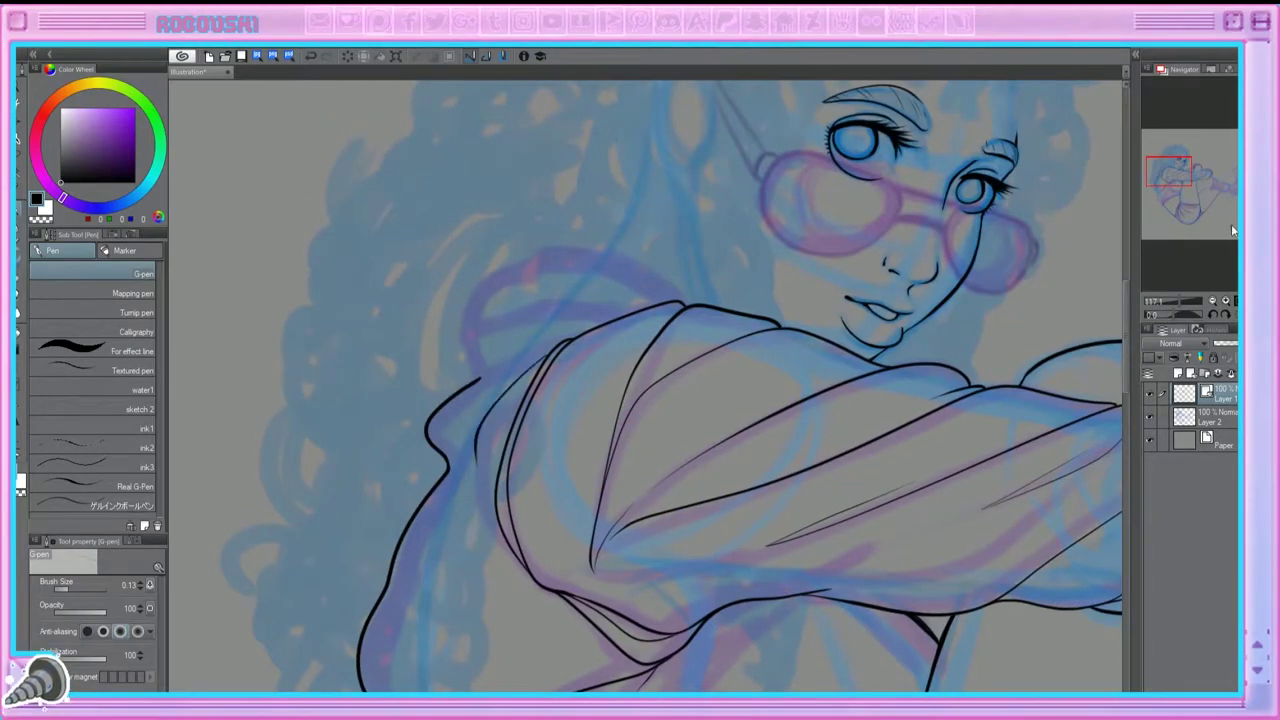
Step: Ink the gathered fabric behind the shoulder, the lower leg contours and the near leg's bunched leg warmer
{"action": "left_click_drag", "start_coordinate": [600, 600], "coordinate": [640, 120]}
{"action": "mouse_move", "coordinate": [458, 318]}
{"action": "left_mouse_down"}
{"action": "mouse_move", "coordinate": [438, 420]}
{"action": "mouse_move", "coordinate": [464, 444]}
{"action": "left_mouse_up"}
{"action": "left_click_drag", "start_coordinate": [658, 296], "coordinate": [510, 392]}
{"action": "mouse_move", "coordinate": [700, 450]}
{"action": "left_mouse_down"}
{"action": "mouse_move", "coordinate": [625, 410]}
{"action": "mouse_move", "coordinate": [535, 330]}
{"action": "left_mouse_up"}
{"action": "mouse_move", "coordinate": [290, 312]}
{"action": "left_mouse_down"}
{"action": "mouse_move", "coordinate": [316, 460]}
{"action": "mouse_move", "coordinate": [372, 508]}
{"action": "mouse_move", "coordinate": [652, 362]}
{"action": "mouse_move", "coordinate": [704, 356]}
{"action": "left_mouse_up"}
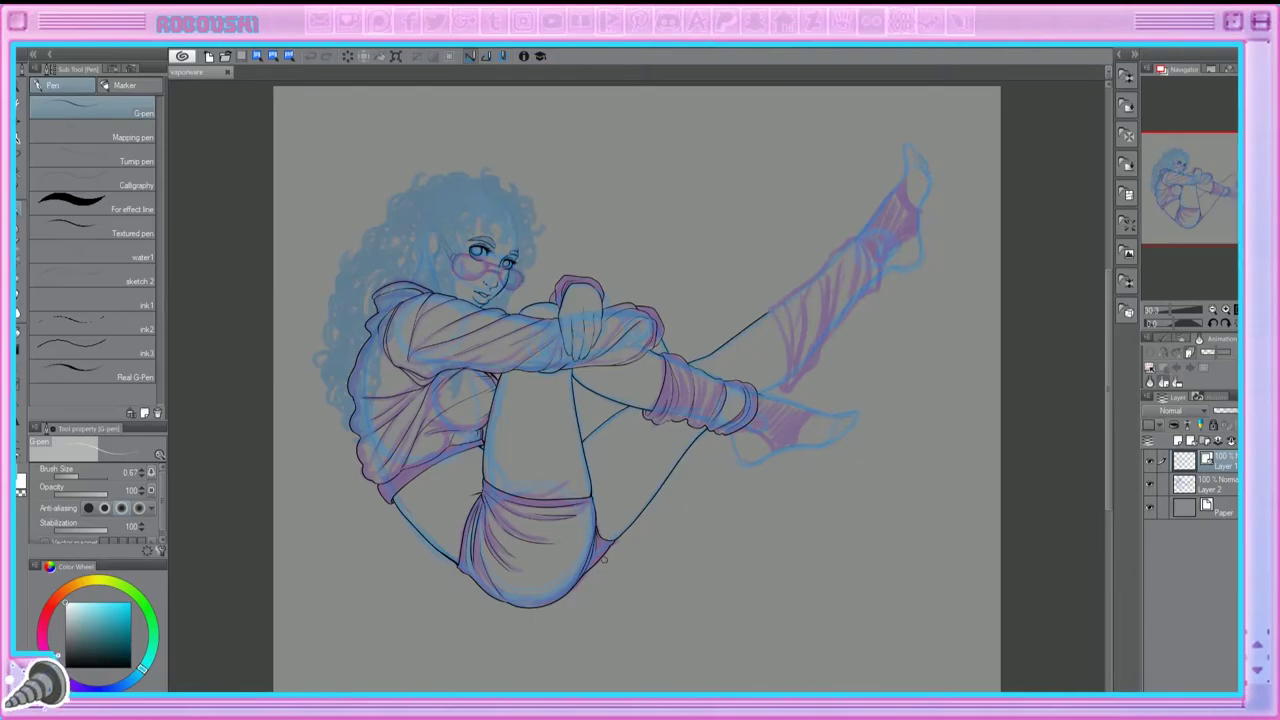
Step: Reduce the pen size to 0.43 and ink the near foot's ankle bone, top contour, sole and heel
{"action": "scroll", "coordinate": [610, 385], "scroll_direction": "up", "scroll_amount": 5}
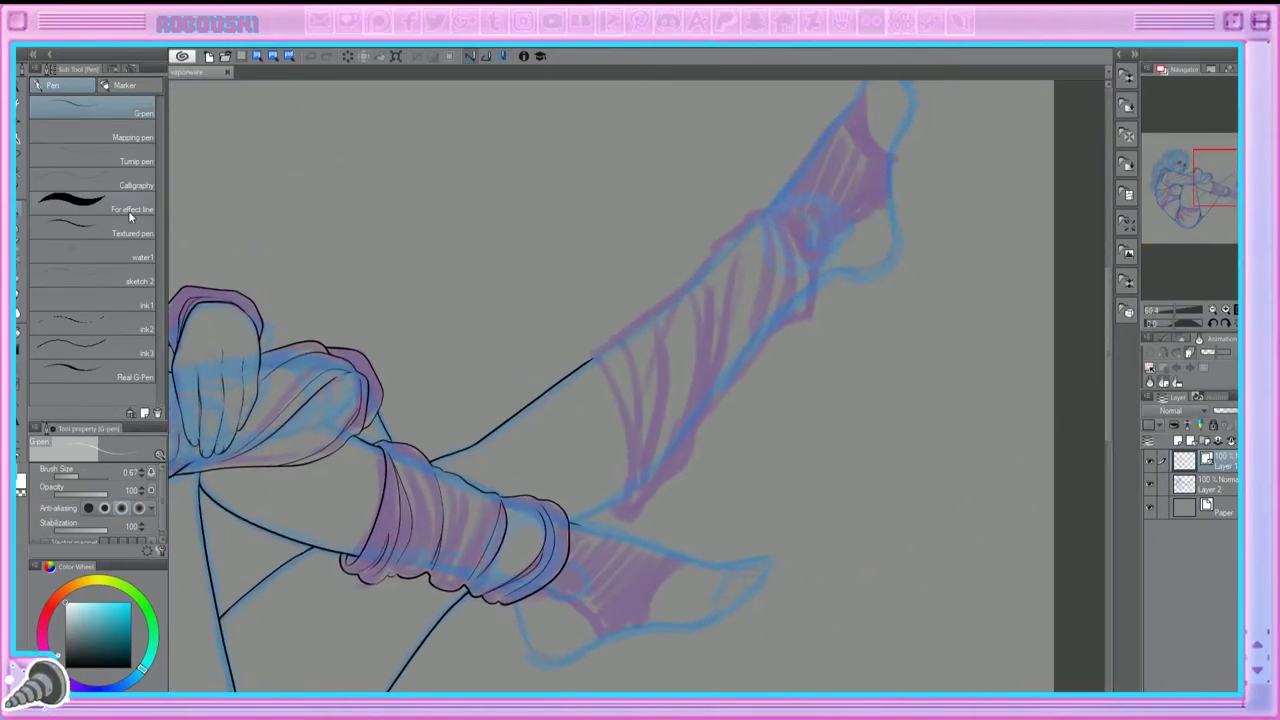
{"action": "scroll", "coordinate": [428, 430], "scroll_direction": "up", "scroll_amount": 3}
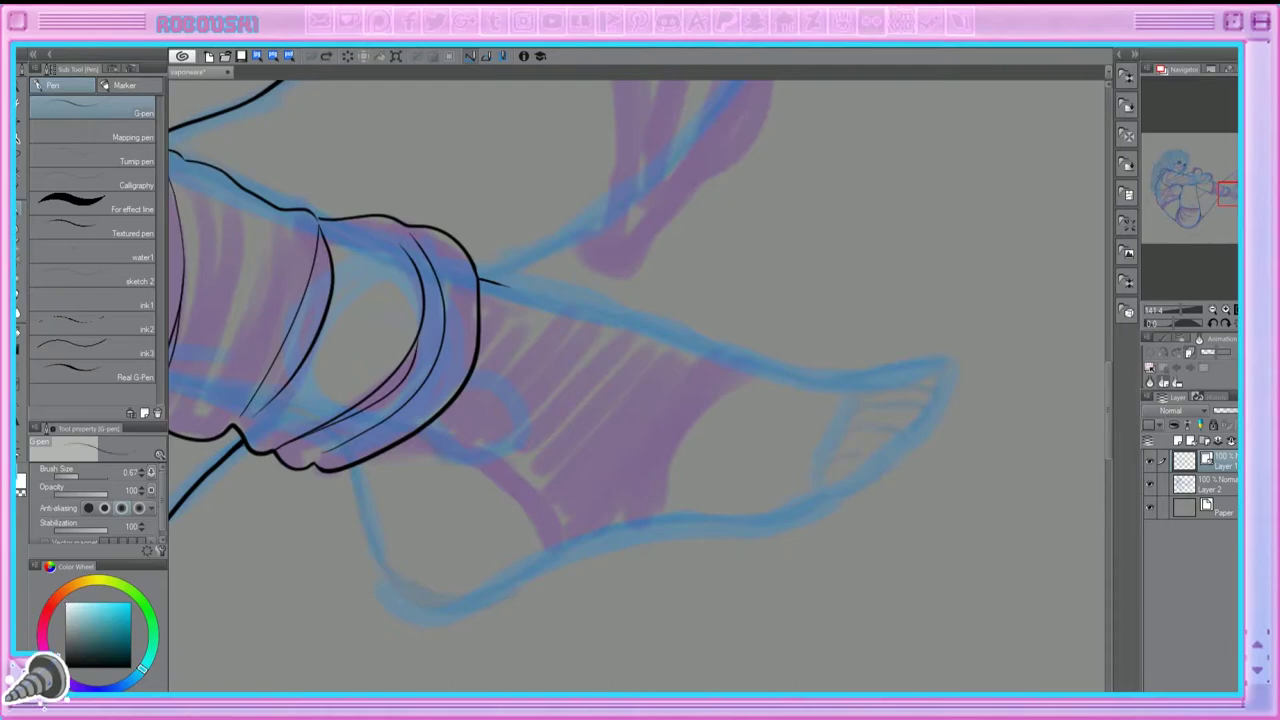
{"action": "key", "text": "["}
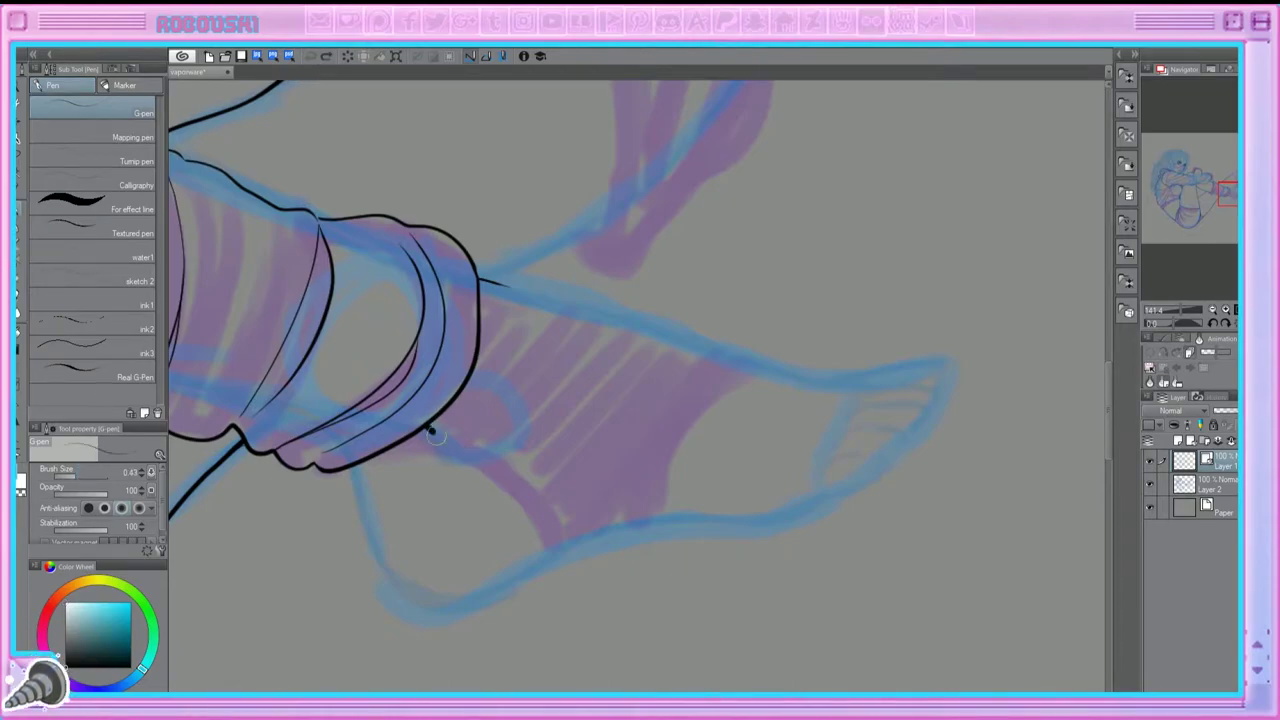
{"action": "left_click_drag", "start_coordinate": [429, 430], "coordinate": [489, 448]}
{"action": "left_click_drag", "start_coordinate": [1229, 195], "coordinate": [1233, 200]}
{"action": "left_click_drag", "start_coordinate": [1185, 323], "coordinate": [1198, 323]}
{"action": "left_click_drag", "start_coordinate": [607, 222], "coordinate": [373, 514]}
{"action": "mouse_move", "coordinate": [594, 337]}
{"action": "left_mouse_down"}
{"action": "mouse_move", "coordinate": [494, 271]}
{"action": "mouse_move", "coordinate": [532, 194]}
{"action": "left_mouse_up"}
{"action": "mouse_move", "coordinate": [649, 152]}
{"action": "left_mouse_down"}
{"action": "mouse_move", "coordinate": [584, 362]}
{"action": "mouse_move", "coordinate": [587, 513]}
{"action": "mouse_move", "coordinate": [459, 575]}
{"action": "mouse_move", "coordinate": [422, 567]}
{"action": "left_mouse_up"}
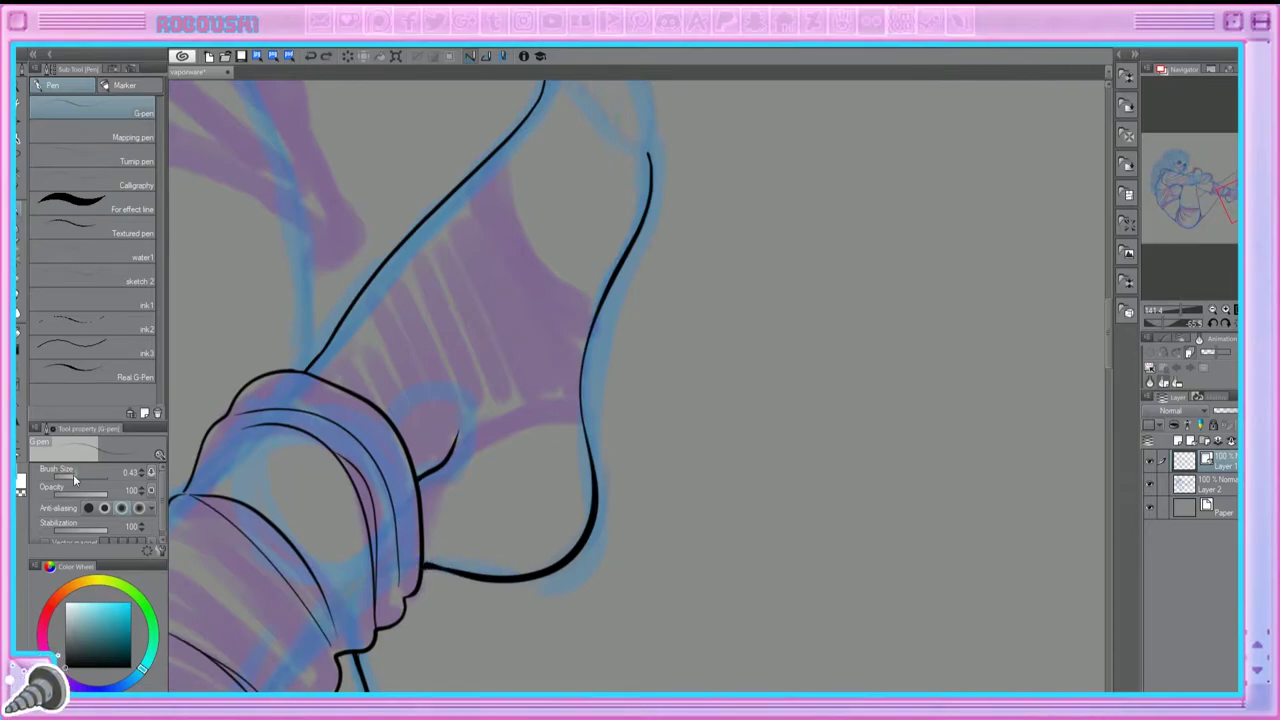
Step: Ink the first rounded toe tips at the end of the near foot's sole, undoing misplaced strokes
{"action": "mouse_move", "coordinate": [556, 437]}
{"action": "left_mouse_down"}
{"action": "mouse_move", "coordinate": [584, 482]}
{"action": "mouse_move", "coordinate": [578, 560]}
{"action": "mouse_move", "coordinate": [583, 479]}
{"action": "mouse_move", "coordinate": [556, 437]}
{"action": "left_mouse_up"}
{"action": "mouse_move", "coordinate": [512, 316]}
{"action": "left_mouse_down"}
{"action": "mouse_move", "coordinate": [435, 380]}
{"action": "mouse_move", "coordinate": [412, 440]}
{"action": "left_mouse_up"}
{"action": "left_click_drag", "start_coordinate": [510, 316], "coordinate": [538, 366]}
{"action": "key", "text": "ctrl+z"}
{"action": "left_click_drag", "start_coordinate": [560, 438], "coordinate": [510, 318]}
{"action": "key", "text": "ctrl+z"}
{"action": "key", "text": "ctrl+z"}
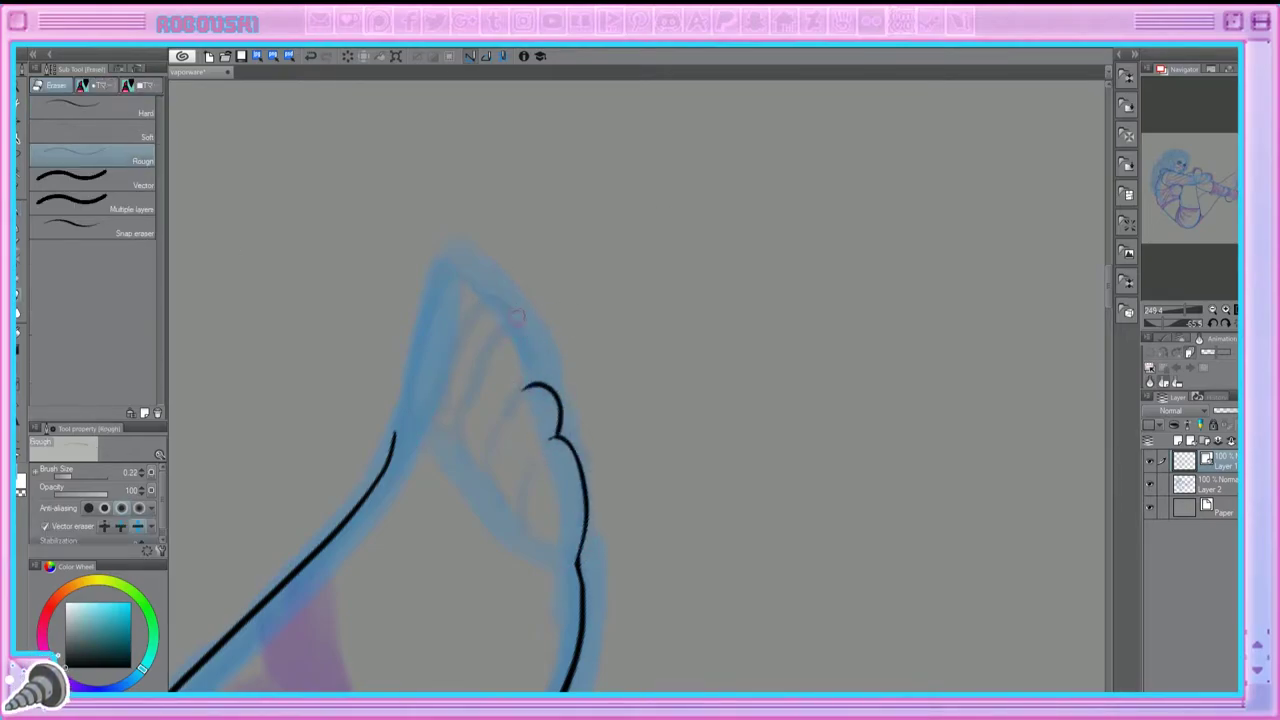
Step: Ink the near foot's remaining toe tips, the big toe and the lines separating the toes
{"action": "mouse_move", "coordinate": [540, 384]}
{"action": "left_mouse_down"}
{"action": "mouse_move", "coordinate": [466, 306]}
{"action": "mouse_move", "coordinate": [412, 446]}
{"action": "left_mouse_up"}
{"action": "mouse_move", "coordinate": [470, 296]}
{"action": "left_mouse_down"}
{"action": "mouse_move", "coordinate": [453, 348]}
{"action": "mouse_move", "coordinate": [450, 451]}
{"action": "mouse_move", "coordinate": [445, 434]}
{"action": "mouse_move", "coordinate": [481, 486]}
{"action": "mouse_move", "coordinate": [516, 532]}
{"action": "left_mouse_up"}
{"action": "mouse_move", "coordinate": [488, 292]}
{"action": "left_mouse_down"}
{"action": "mouse_move", "coordinate": [421, 289]}
{"action": "mouse_move", "coordinate": [394, 436]}
{"action": "left_mouse_up"}
{"action": "key", "text": "asciicircum"}
{"action": "key", "text": "asciicircum"}
{"action": "key", "text": "asciicircum"}
{"action": "key", "text": "asciicircum"}
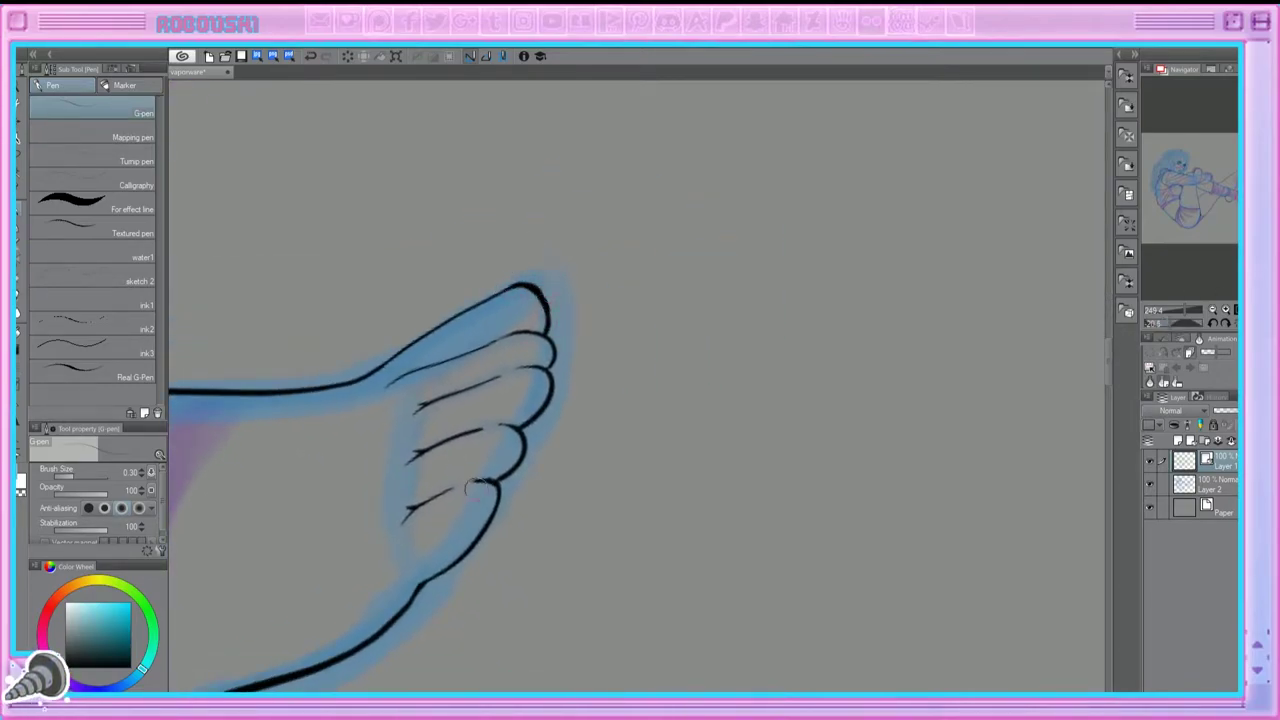
Step: Reduce the pen size to 0.19 and ink the toenails on the near foot
{"action": "key", "text": "bracketleft"}
{"action": "key", "text": "bracketleft"}
{"action": "key", "text": "bracketleft"}
{"action": "left_click_drag", "start_coordinate": [510, 426], "coordinate": [519, 446]}
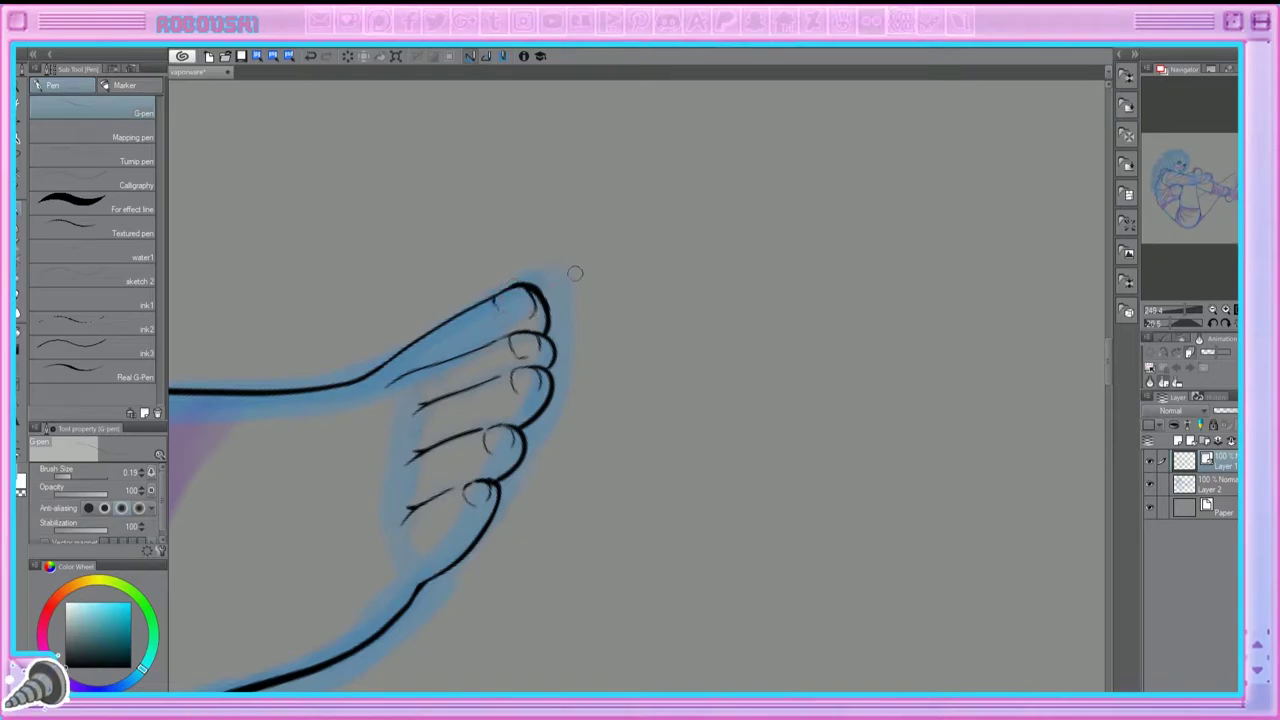
Step: Ink the sock's curved edges across the near foot's instep and around the heel opening
{"action": "left_click_drag", "start_coordinate": [1216, 272], "coordinate": [1234, 200]}
{"action": "mouse_move", "coordinate": [522, 442]}
{"action": "left_mouse_down"}
{"action": "mouse_move", "coordinate": [515, 338]}
{"action": "mouse_move", "coordinate": [560, 243]}
{"action": "left_mouse_up"}
{"action": "mouse_move", "coordinate": [430, 512]}
{"action": "left_mouse_down"}
{"action": "mouse_move", "coordinate": [408, 478]}
{"action": "mouse_move", "coordinate": [230, 456]}
{"action": "left_mouse_up"}
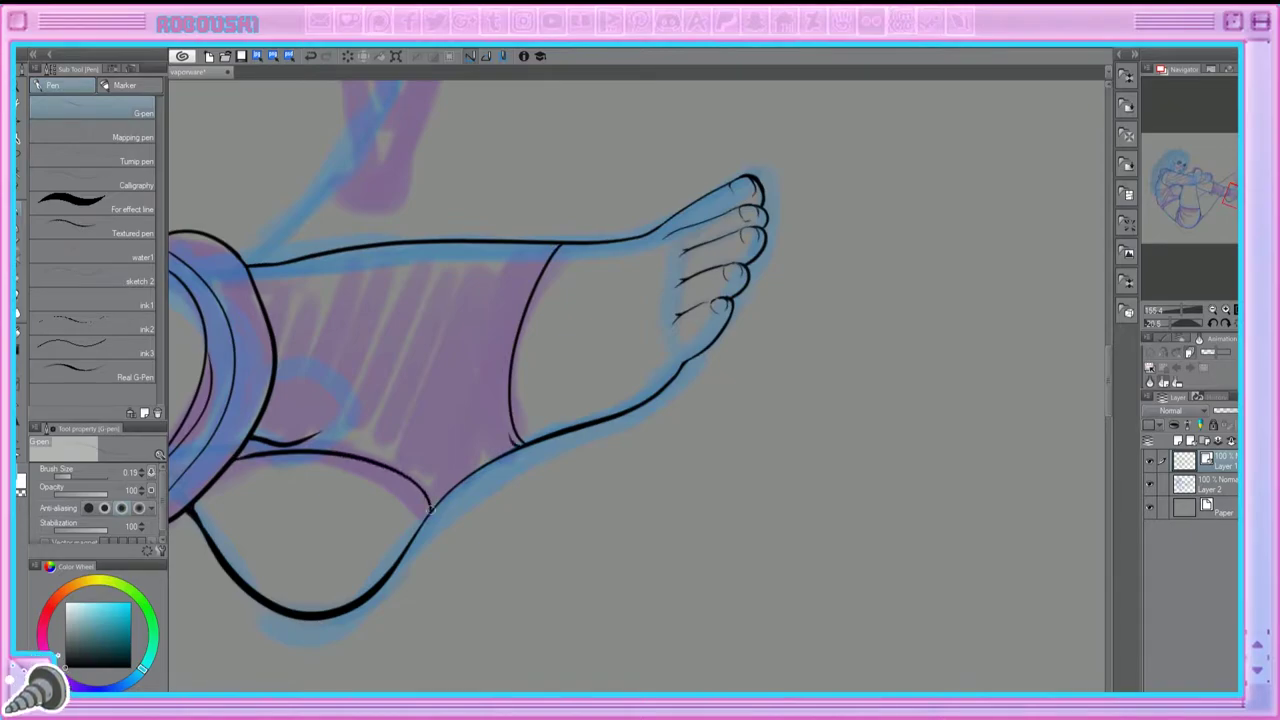
Step: Ink the wavy outer contours of the raised leg's leg warmer down to its drooping lower tip
{"action": "left_click_drag", "start_coordinate": [1228, 190], "coordinate": [1224, 186]}
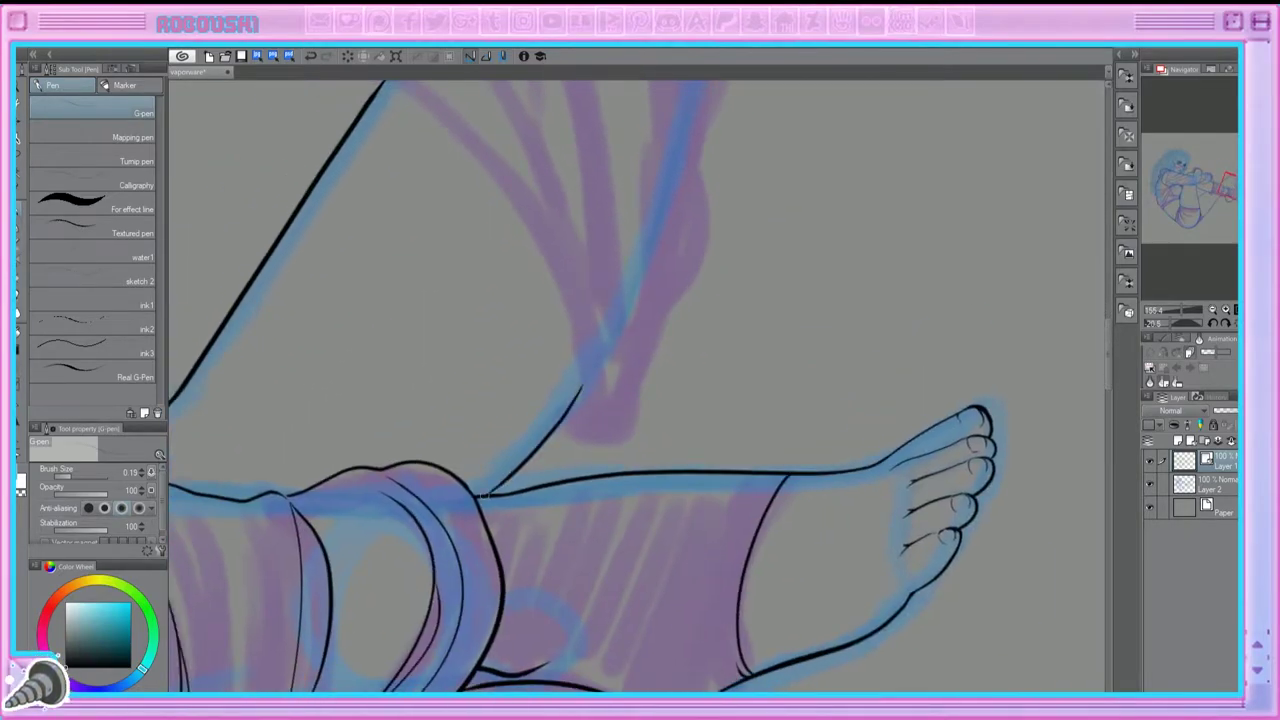
{"action": "mouse_move", "coordinate": [683, 296]}
{"action": "left_mouse_down"}
{"action": "mouse_move", "coordinate": [550, 281]}
{"action": "mouse_move", "coordinate": [449, 440]}
{"action": "mouse_move", "coordinate": [543, 235]}
{"action": "mouse_move", "coordinate": [518, 310]}
{"action": "mouse_move", "coordinate": [356, 584]}
{"action": "mouse_move", "coordinate": [288, 504]}
{"action": "left_mouse_up"}
{"action": "mouse_move", "coordinate": [409, 314]}
{"action": "left_mouse_down"}
{"action": "mouse_move", "coordinate": [471, 316]}
{"action": "mouse_move", "coordinate": [608, 537]}
{"action": "mouse_move", "coordinate": [612, 405]}
{"action": "mouse_move", "coordinate": [545, 305]}
{"action": "left_mouse_up"}
{"action": "mouse_move", "coordinate": [545, 310]}
{"action": "left_mouse_down"}
{"action": "mouse_move", "coordinate": [478, 390]}
{"action": "mouse_move", "coordinate": [500, 330]}
{"action": "left_mouse_up"}
{"action": "mouse_move", "coordinate": [482, 345]}
{"action": "left_mouse_down"}
{"action": "mouse_move", "coordinate": [430, 598]}
{"action": "mouse_move", "coordinate": [589, 557]}
{"action": "mouse_move", "coordinate": [578, 648]}
{"action": "mouse_move", "coordinate": [506, 651]}
{"action": "left_mouse_up"}
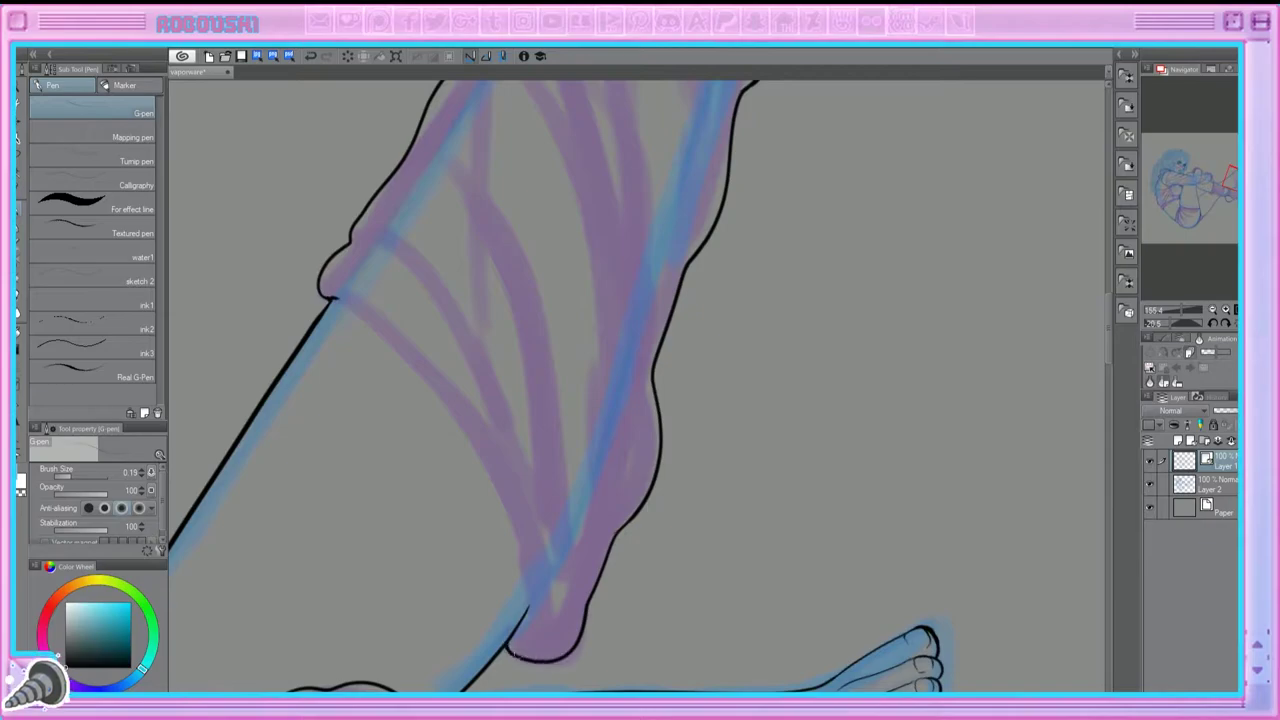
Step: Ink the lower opening of the raised leg's leg warmer and the long folds sweeping down toward its tip
{"action": "mouse_move", "coordinate": [330, 298]}
{"action": "left_mouse_down"}
{"action": "mouse_move", "coordinate": [522, 558]}
{"action": "mouse_move", "coordinate": [512, 645]}
{"action": "left_mouse_up"}
{"action": "mouse_move", "coordinate": [380, 234]}
{"action": "left_mouse_down"}
{"action": "mouse_move", "coordinate": [272, 374]}
{"action": "mouse_move", "coordinate": [412, 640]}
{"action": "left_mouse_up"}
{"action": "left_click_drag", "start_coordinate": [276, 390], "coordinate": [364, 470]}
{"action": "left_click_drag", "start_coordinate": [500, 300], "coordinate": [480, 445]}
{"action": "mouse_move", "coordinate": [370, 332]}
{"action": "left_mouse_down"}
{"action": "mouse_move", "coordinate": [425, 388]}
{"action": "mouse_move", "coordinate": [500, 640]}
{"action": "left_mouse_up"}
{"action": "left_click_drag", "start_coordinate": [395, 308], "coordinate": [470, 505]}
{"action": "mouse_move", "coordinate": [445, 258]}
{"action": "left_mouse_down"}
{"action": "mouse_move", "coordinate": [386, 242]}
{"action": "mouse_move", "coordinate": [442, 284]}
{"action": "left_mouse_up"}
Step: Ink the curved folds beneath the leg warmer's upper cuff near the raised ankle, redoing one stroke
{"action": "mouse_move", "coordinate": [518, 150]}
{"action": "left_mouse_down"}
{"action": "mouse_move", "coordinate": [620, 200]}
{"action": "mouse_move", "coordinate": [650, 265]}
{"action": "left_mouse_up"}
{"action": "mouse_move", "coordinate": [530, 152]}
{"action": "left_mouse_down"}
{"action": "mouse_move", "coordinate": [615, 344]}
{"action": "mouse_move", "coordinate": [632, 280]}
{"action": "left_mouse_up"}
{"action": "key", "text": "ctrl+z"}
{"action": "left_click_drag", "start_coordinate": [582, 200], "coordinate": [636, 310]}
Step: Ink a long middle fold and a short side fold on the raised leg's leg warmer, redoing the middle one
{"action": "scroll", "coordinate": [640, 380], "scroll_direction": "up", "scroll_amount": 5}
{"action": "left_click_drag", "start_coordinate": [358, 185], "coordinate": [452, 500]}
{"action": "key", "text": "ctrl+z"}
{"action": "left_click_drag", "start_coordinate": [352, 188], "coordinate": [442, 464]}
{"action": "left_click_drag", "start_coordinate": [498, 496], "coordinate": [490, 472]}
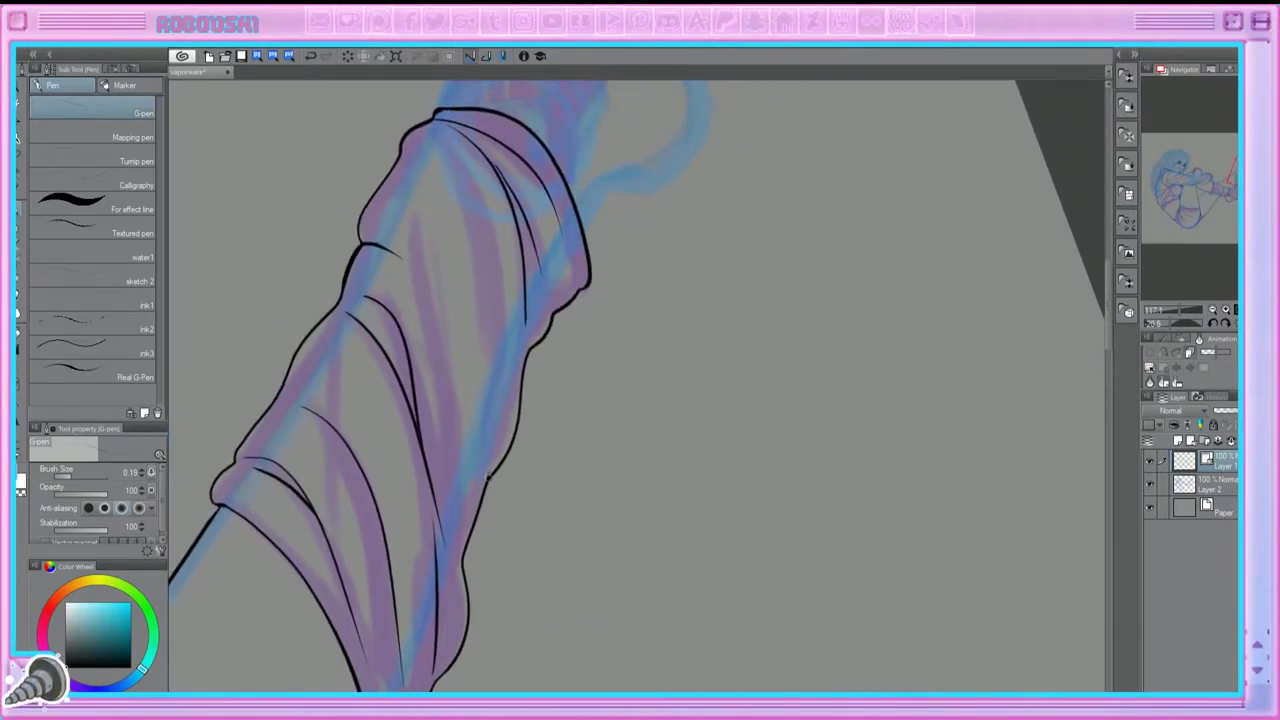
{"action": "left_click_drag", "start_coordinate": [1232, 179], "coordinate": [1233, 187]}
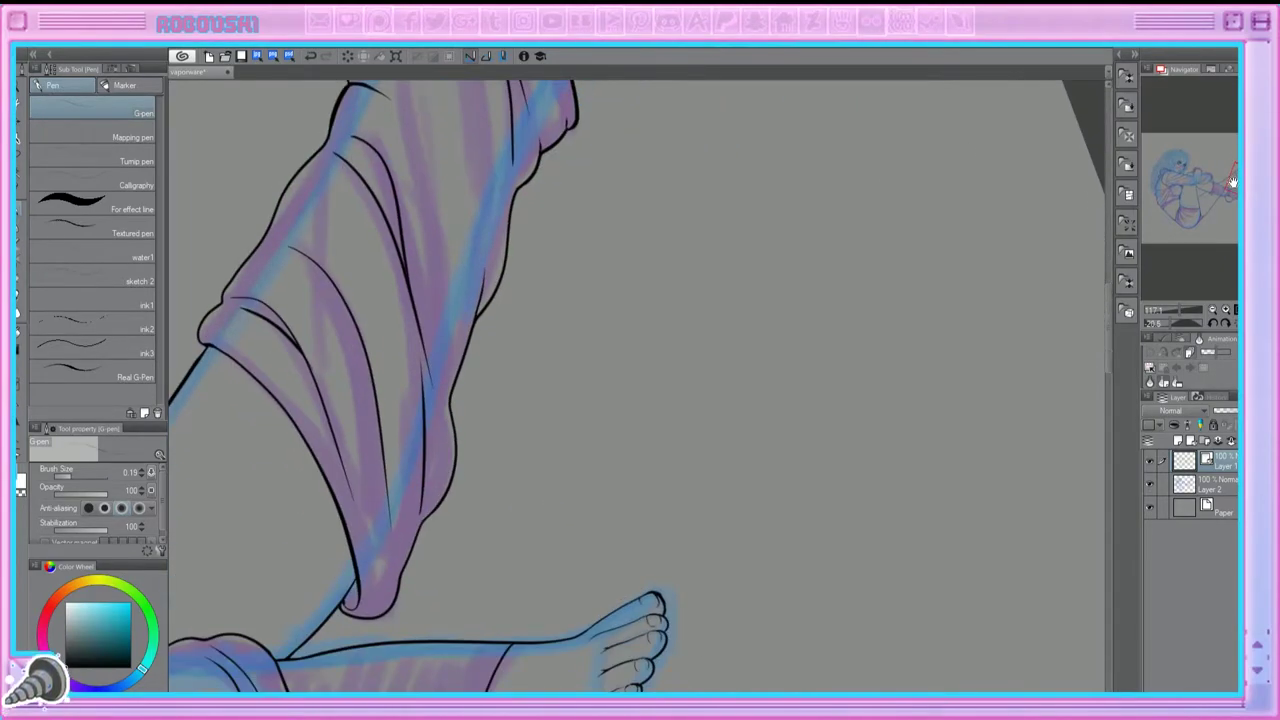
Step: Ink the raised foot's ankle marks, long front contour, and the sole and heel outline down to the leg warmer
{"action": "left_click", "coordinate": [1197, 183]}
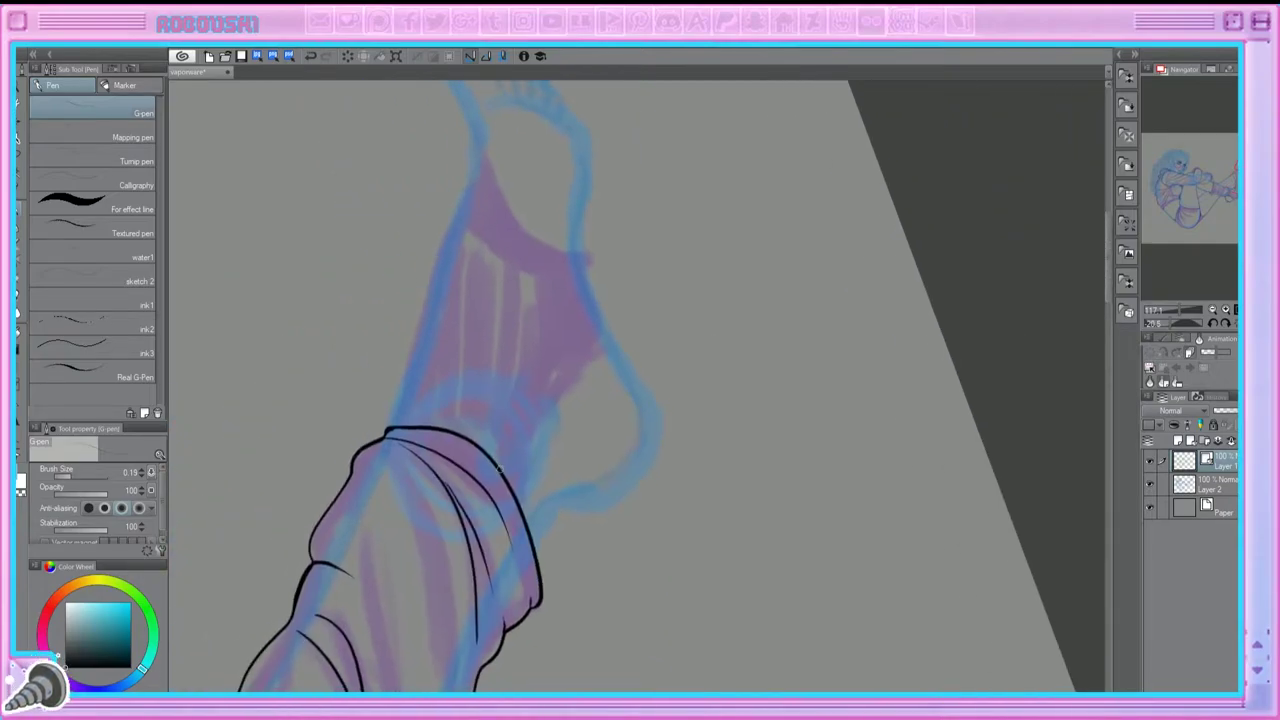
{"action": "scroll", "coordinate": [640, 385], "scroll_direction": "up", "scroll_amount": 3}
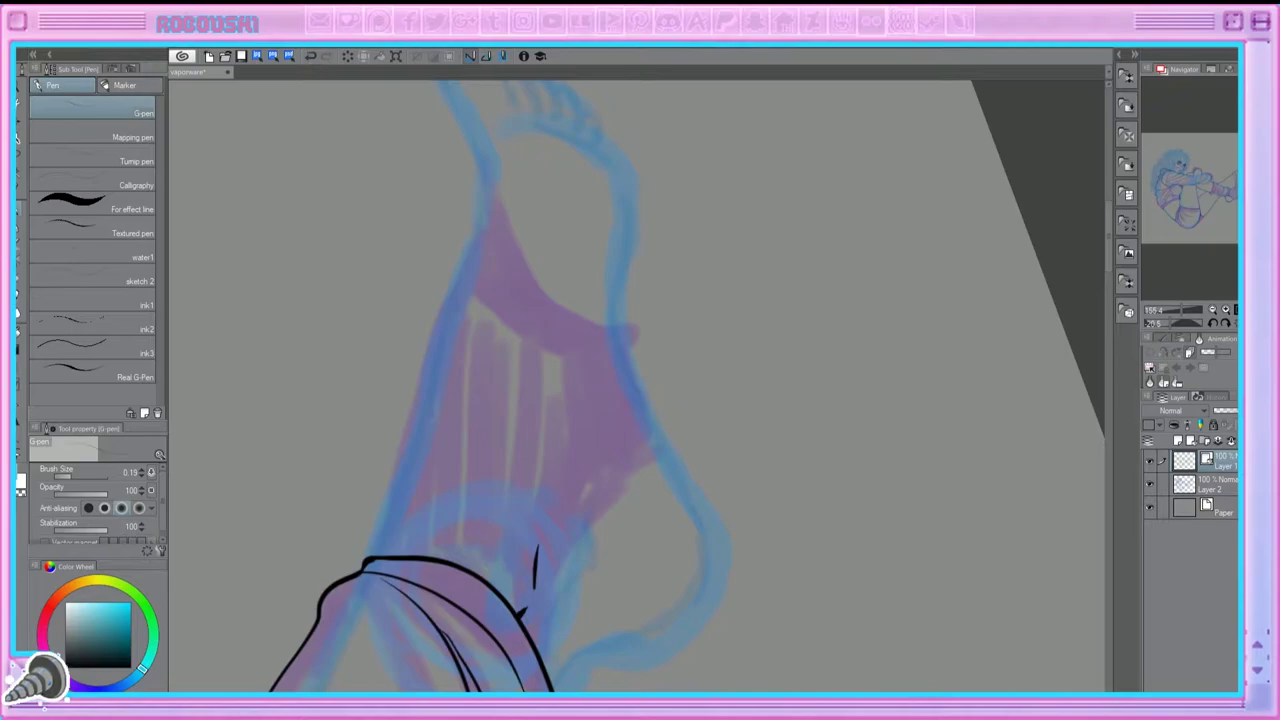
{"action": "left_click_drag", "start_coordinate": [481, 165], "coordinate": [372, 561]}
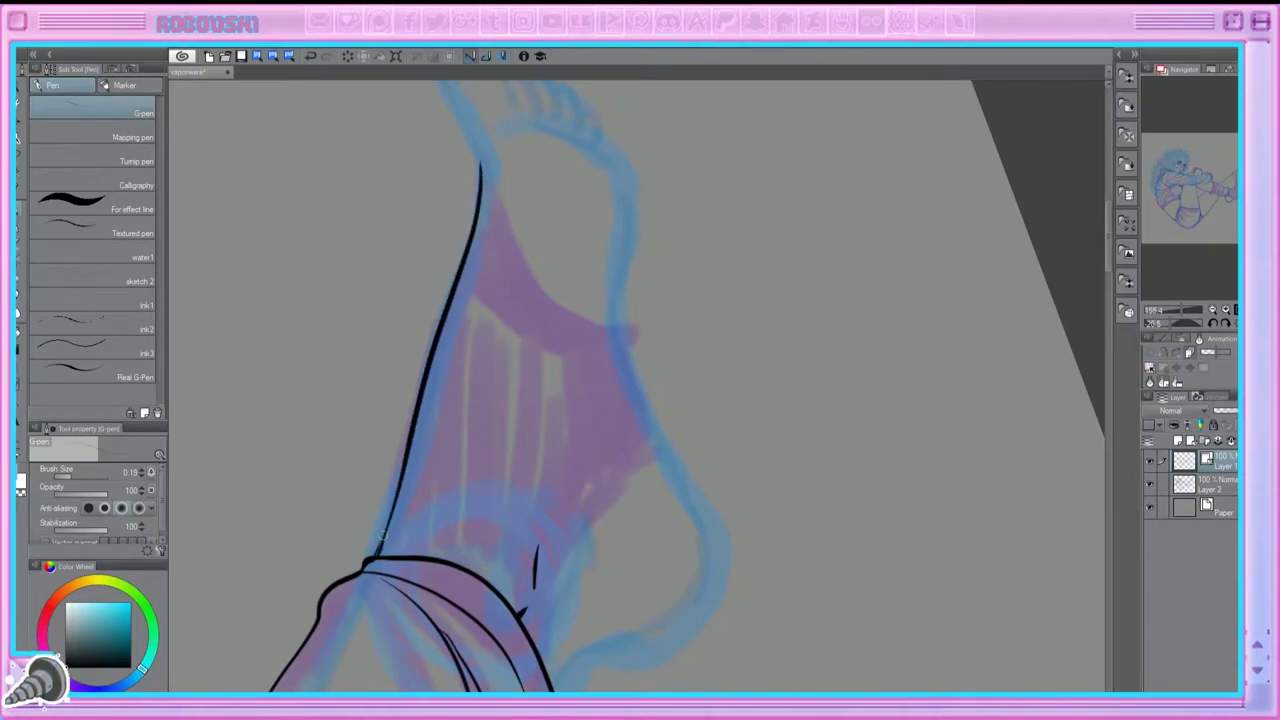
{"action": "mouse_move", "coordinate": [640, 400]}
{"action": "left_mouse_down"}
{"action": "mouse_move", "coordinate": [600, 380]}
{"action": "mouse_move", "coordinate": [570, 390]}
{"action": "left_mouse_up"}
{"action": "mouse_move", "coordinate": [530, 145]}
{"action": "left_mouse_down"}
{"action": "mouse_move", "coordinate": [548, 290]}
{"action": "mouse_move", "coordinate": [630, 568]}
{"action": "mouse_move", "coordinate": [480, 688]}
{"action": "left_mouse_up"}
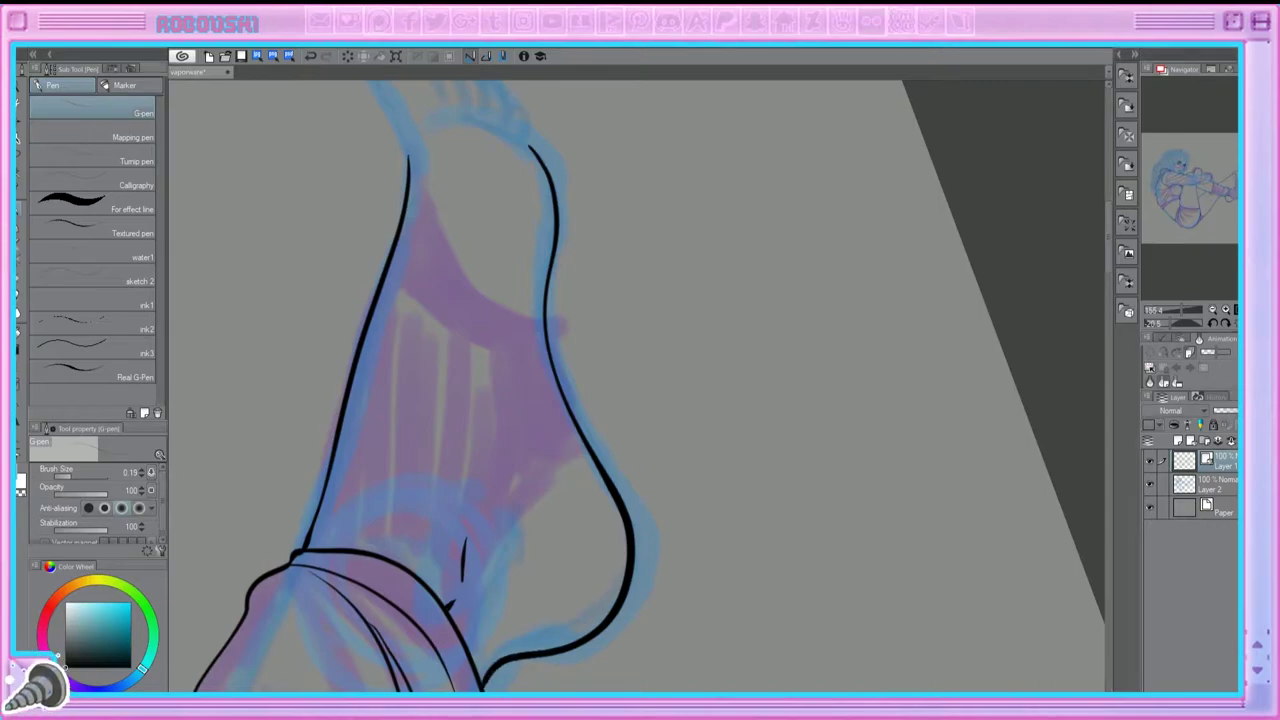
Step: Ink the raised foot's big toe and instep contour, the smaller toes, and the short lines separating them
{"action": "left_click_drag", "start_coordinate": [500, 380], "coordinate": [525, 655]}
{"action": "left_click_drag", "start_coordinate": [480, 367], "coordinate": [575, 295]}
{"action": "mouse_move", "coordinate": [486, 224]}
{"action": "left_mouse_down"}
{"action": "mouse_move", "coordinate": [532, 322]}
{"action": "mouse_move", "coordinate": [512, 372]}
{"action": "left_mouse_up"}
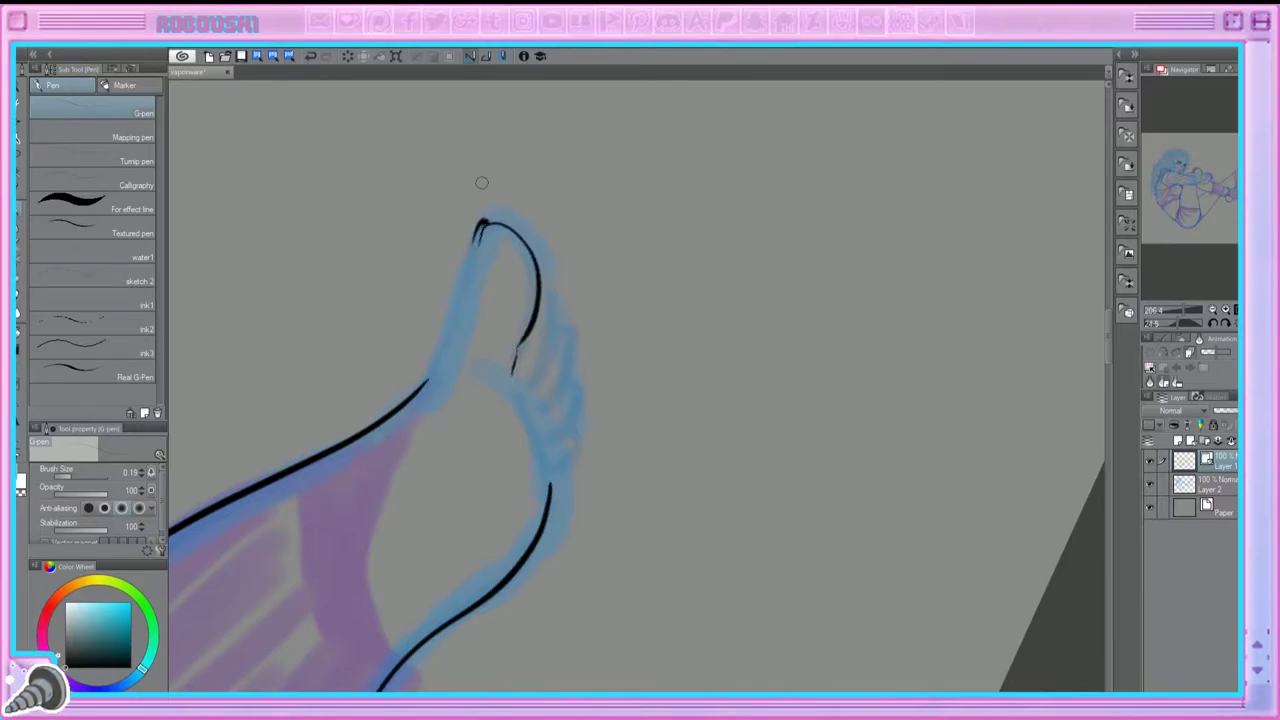
{"action": "left_click_drag", "start_coordinate": [480, 224], "coordinate": [405, 386]}
{"action": "left_click_drag", "start_coordinate": [538, 272], "coordinate": [588, 434]}
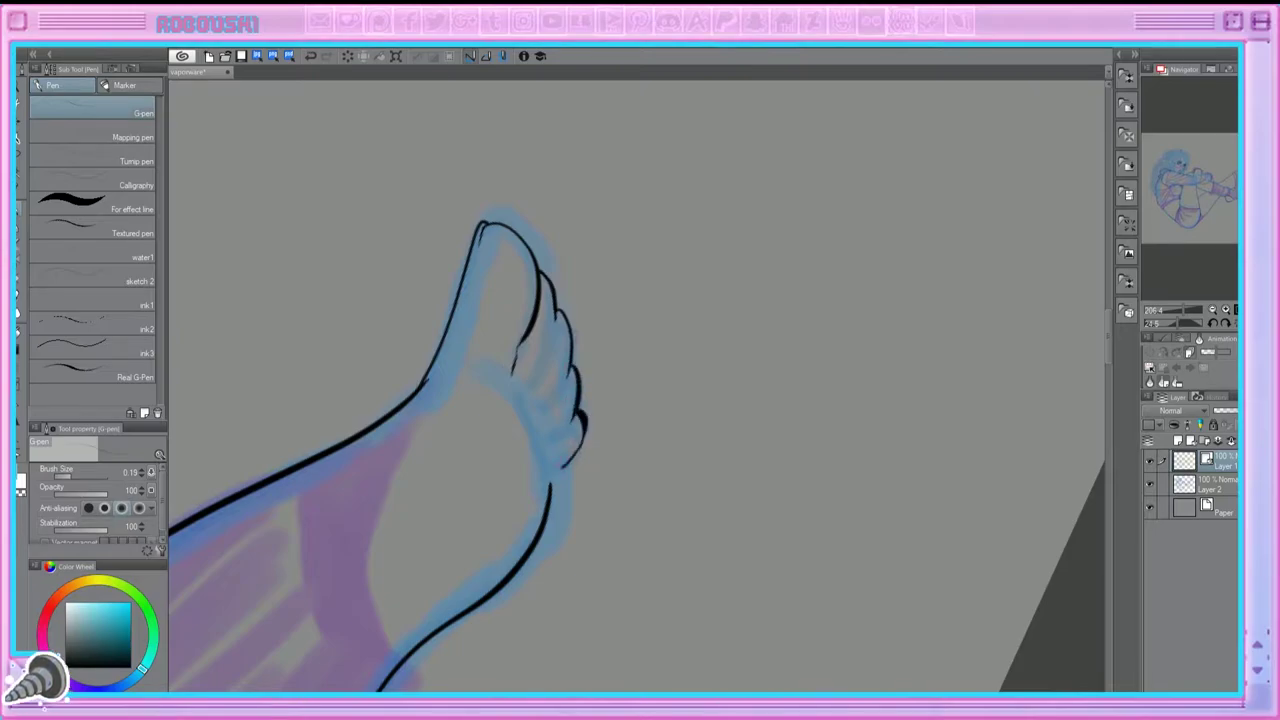
{"action": "mouse_move", "coordinate": [554, 330]}
{"action": "left_mouse_down"}
{"action": "mouse_move", "coordinate": [532, 394]}
{"action": "mouse_move", "coordinate": [548, 462]}
{"action": "left_mouse_up"}
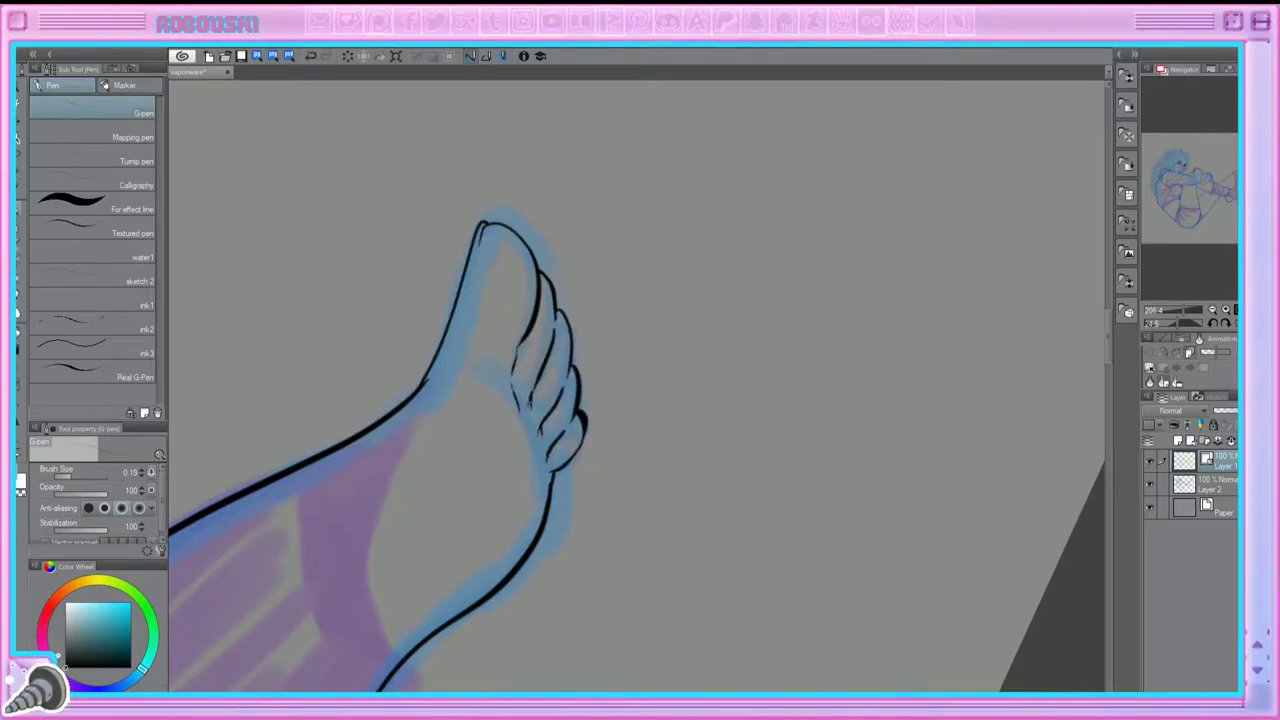
{"action": "scroll", "coordinate": [590, 316], "scroll_direction": "down", "scroll_amount": 5}
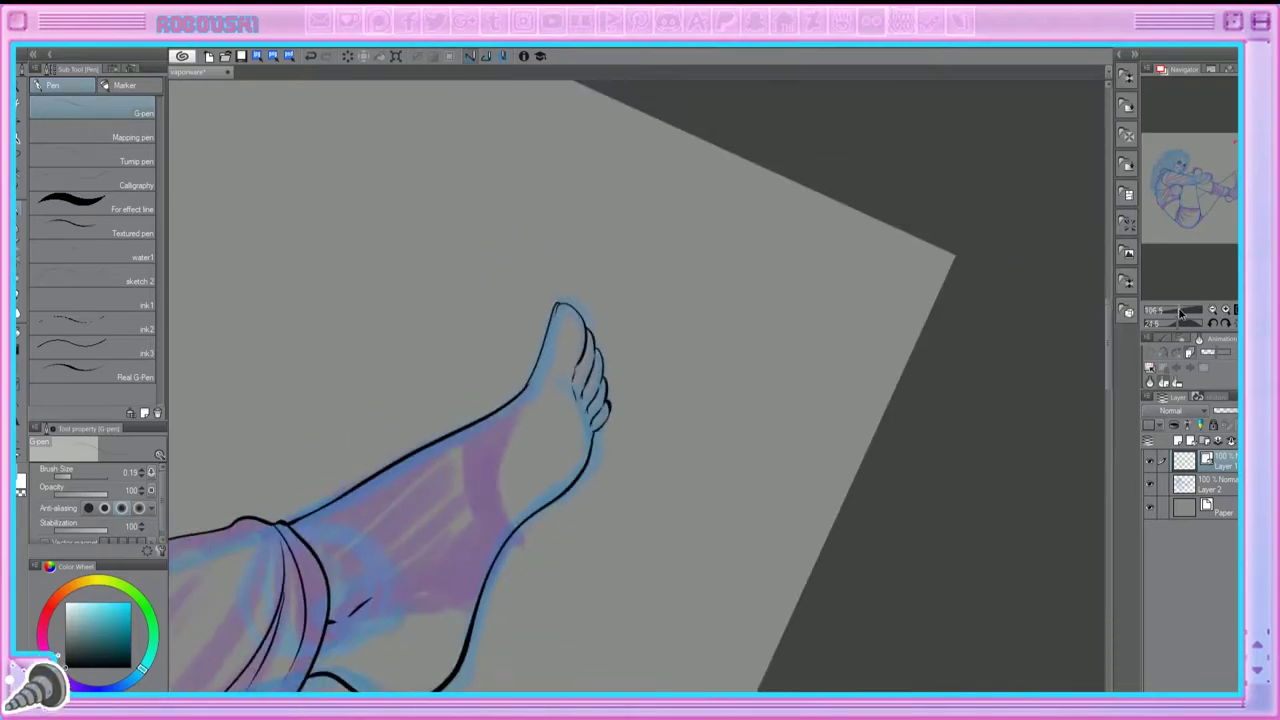
Step: Ink the edge lines of the stirrup socks across the feet and around the heels, redoing two strokes
{"action": "scroll", "coordinate": [590, 316], "scroll_direction": "up", "scroll_amount": 4}
{"action": "mouse_move", "coordinate": [400, 400]}
{"action": "left_mouse_down"}
{"action": "mouse_move", "coordinate": [700, 320]}
{"action": "mouse_move", "coordinate": [520, 220]}
{"action": "left_mouse_up"}
{"action": "left_click_drag", "start_coordinate": [512, 325], "coordinate": [555, 382]}
{"action": "left_click_drag", "start_coordinate": [508, 214], "coordinate": [512, 326]}
{"action": "key", "text": "ctrl+z"}
{"action": "mouse_move", "coordinate": [506, 220]}
{"action": "left_mouse_down"}
{"action": "mouse_move", "coordinate": [512, 336]}
{"action": "mouse_move", "coordinate": [620, 230]}
{"action": "mouse_move", "coordinate": [566, 535]}
{"action": "left_mouse_up"}
{"action": "scroll", "coordinate": [546, 323], "scroll_direction": "down", "scroll_amount": 3}
{"action": "scroll", "coordinate": [546, 323], "scroll_direction": "up", "scroll_amount": 4}
{"action": "key", "text": "ctrl+z"}
{"action": "mouse_move", "coordinate": [625, 228]}
{"action": "left_mouse_down"}
{"action": "mouse_move", "coordinate": [563, 515]}
{"action": "mouse_move", "coordinate": [17, 57]}
{"action": "left_mouse_up"}
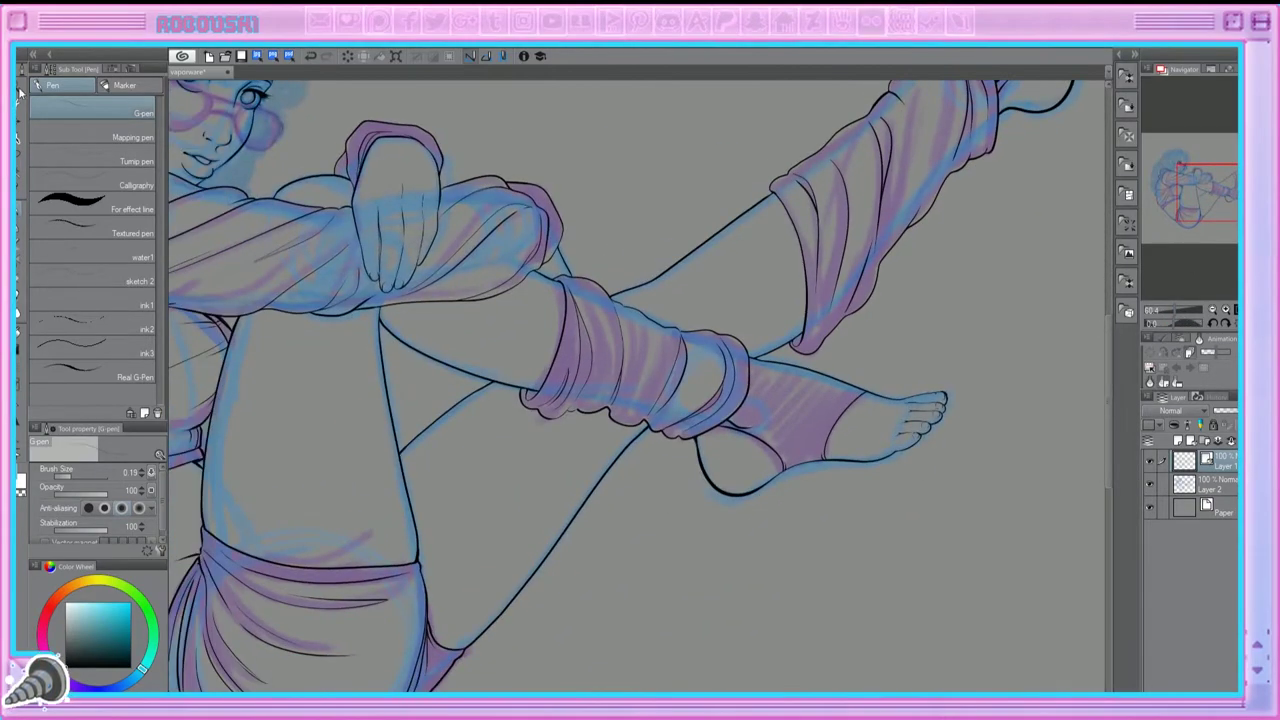
Step: Review the whole figure's line art with the sketch layer temporarily hidden
{"action": "key", "text": "ctrl+minus"}
{"action": "left_click", "coordinate": [1149, 485]}
{"action": "key", "text": "ctrl+minus"}
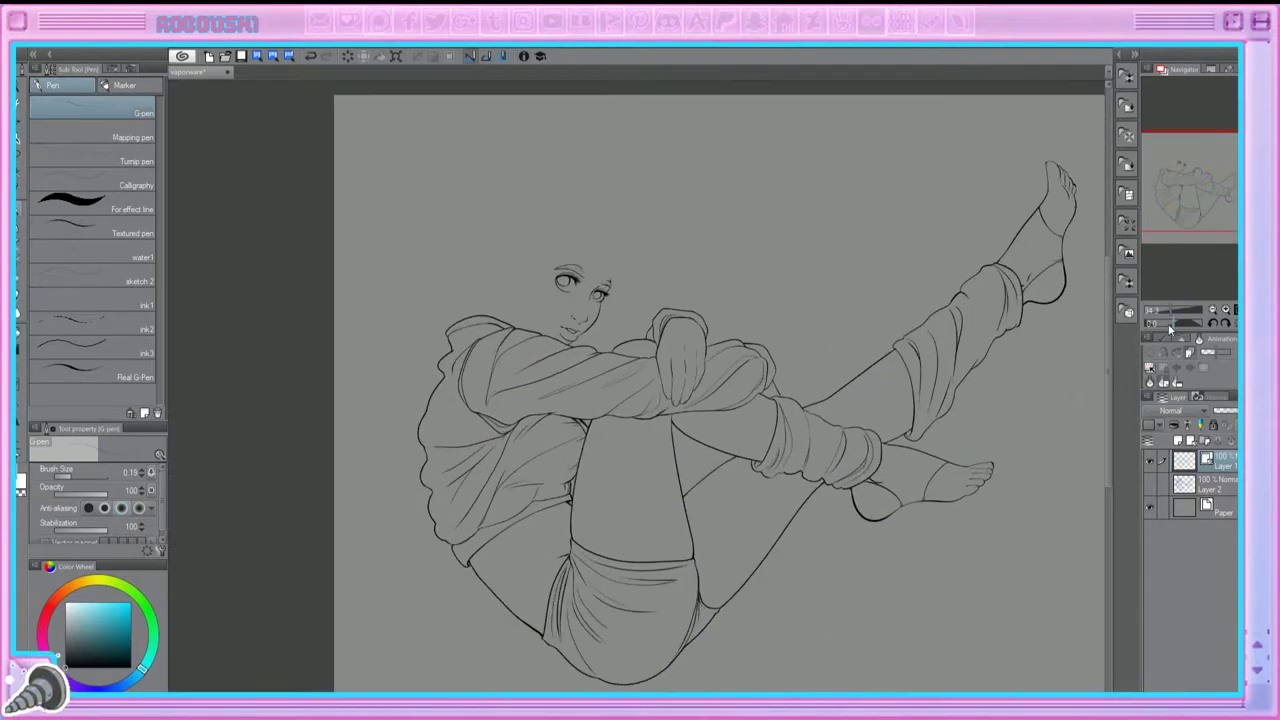
{"action": "left_click", "coordinate": [1150, 484]}
Step: Add a new layer for the glasses and hide the body line-art layer
{"action": "mouse_move", "coordinate": [1175, 313]}
{"action": "left_mouse_down"}
{"action": "mouse_move", "coordinate": [1197, 318]}
{"action": "mouse_move", "coordinate": [1160, 330]}
{"action": "left_mouse_up"}
{"action": "key", "text": "ctrl+shift+n"}
{"action": "left_click", "coordinate": [1150, 485]}
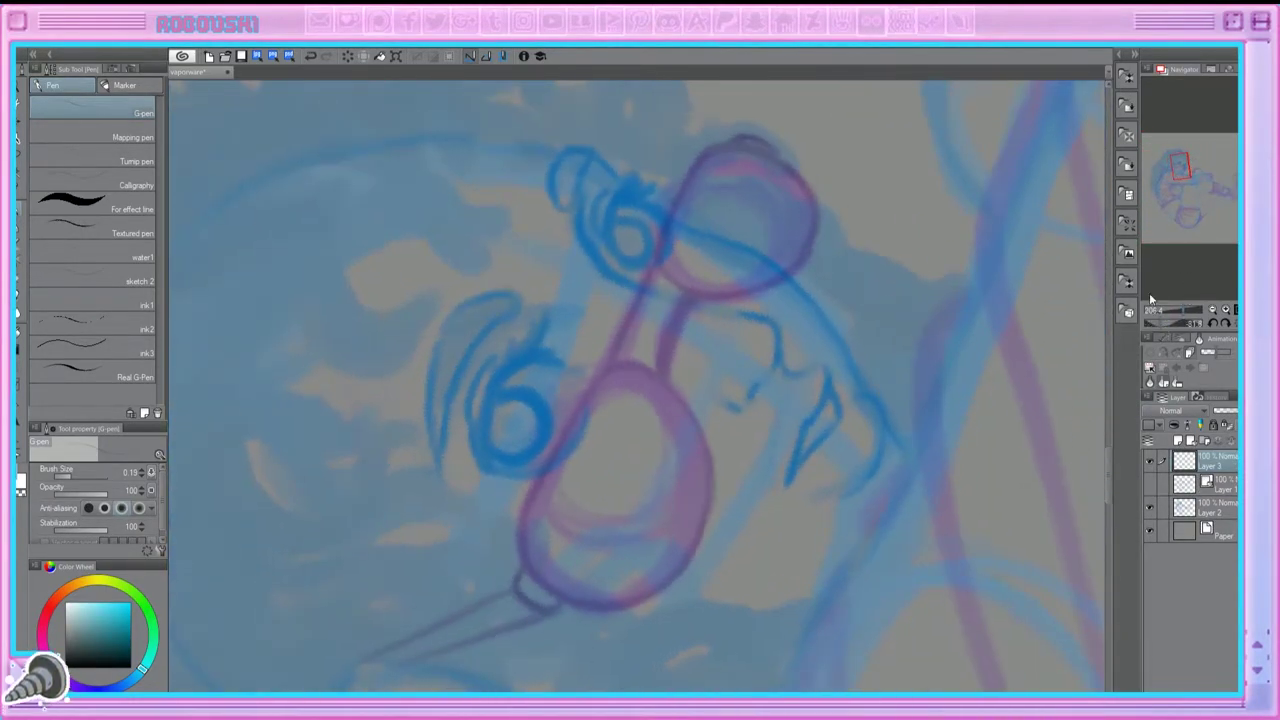
Step: Ink the near lens outline and the thick top bar of the glasses, undoing a first attempt
{"action": "mouse_move", "coordinate": [707, 147]}
{"action": "left_mouse_down"}
{"action": "mouse_move", "coordinate": [525, 565]}
{"action": "mouse_move", "coordinate": [654, 262]}
{"action": "mouse_move", "coordinate": [723, 143]}
{"action": "mouse_move", "coordinate": [760, 300]}
{"action": "mouse_move", "coordinate": [700, 360]}
{"action": "left_mouse_up"}
{"action": "mouse_move", "coordinate": [490, 243]}
{"action": "left_mouse_down"}
{"action": "mouse_move", "coordinate": [447, 272]}
{"action": "mouse_move", "coordinate": [428, 350]}
{"action": "mouse_move", "coordinate": [560, 440]}
{"action": "mouse_move", "coordinate": [660, 370]}
{"action": "mouse_move", "coordinate": [555, 440]}
{"action": "left_mouse_up"}
{"action": "left_click", "coordinate": [312, 56]}
{"action": "left_click_drag", "start_coordinate": [1157, 328], "coordinate": [1162, 330]}
{"action": "mouse_move", "coordinate": [603, 362]}
{"action": "left_mouse_down"}
{"action": "mouse_move", "coordinate": [636, 358]}
{"action": "mouse_move", "coordinate": [680, 420]}
{"action": "mouse_move", "coordinate": [611, 585]}
{"action": "left_mouse_up"}
{"action": "mouse_move", "coordinate": [607, 351]}
{"action": "left_mouse_down"}
{"action": "mouse_move", "coordinate": [577, 516]}
{"action": "mouse_move", "coordinate": [470, 390]}
{"action": "left_mouse_up"}
Step: Ink the outline of the far lens and the small hinge pieces at the glasses' outer edges
{"action": "left_click_drag", "start_coordinate": [545, 297], "coordinate": [552, 341]}
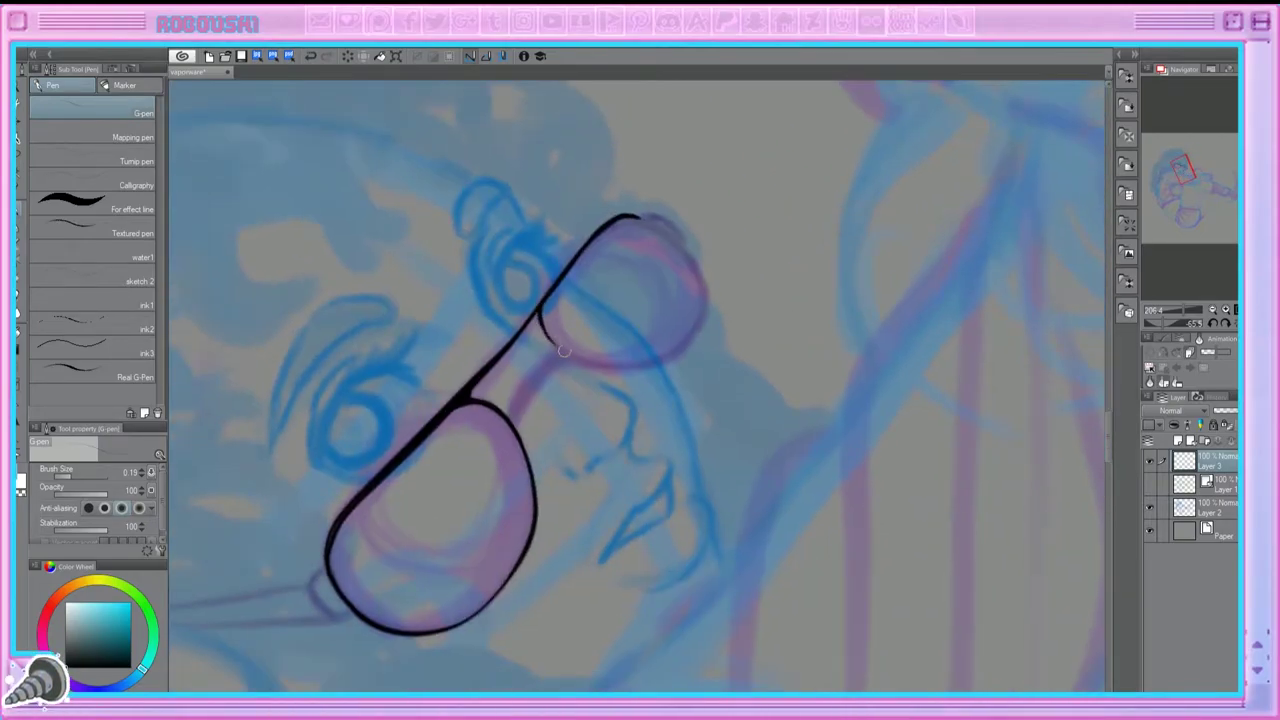
{"action": "left_click", "coordinate": [1166, 325]}
{"action": "mouse_move", "coordinate": [610, 508]}
{"action": "left_mouse_down"}
{"action": "mouse_move", "coordinate": [623, 418]}
{"action": "mouse_move", "coordinate": [564, 360]}
{"action": "mouse_move", "coordinate": [493, 391]}
{"action": "mouse_move", "coordinate": [479, 468]}
{"action": "left_mouse_up"}
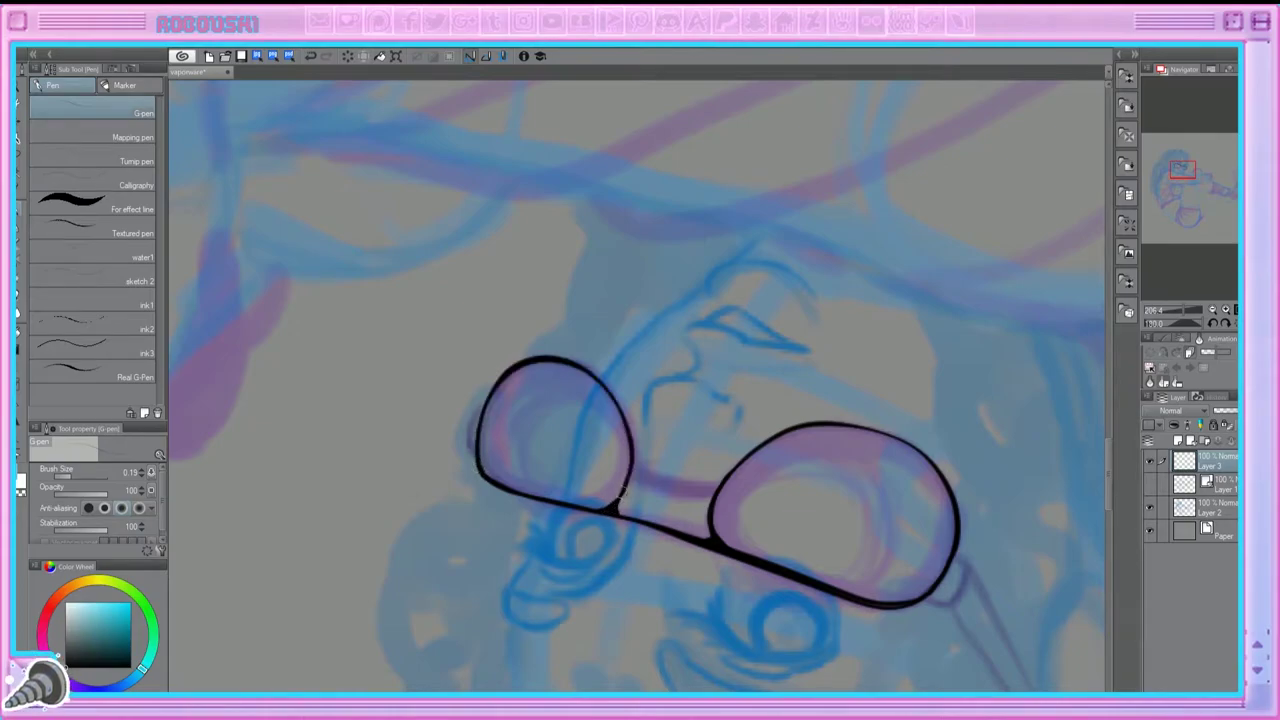
{"action": "left_click_drag", "start_coordinate": [471, 424], "coordinate": [480, 452]}
{"action": "left_click_drag", "start_coordinate": [1185, 323], "coordinate": [1160, 323]}
{"action": "left_click_drag", "start_coordinate": [452, 325], "coordinate": [428, 384]}
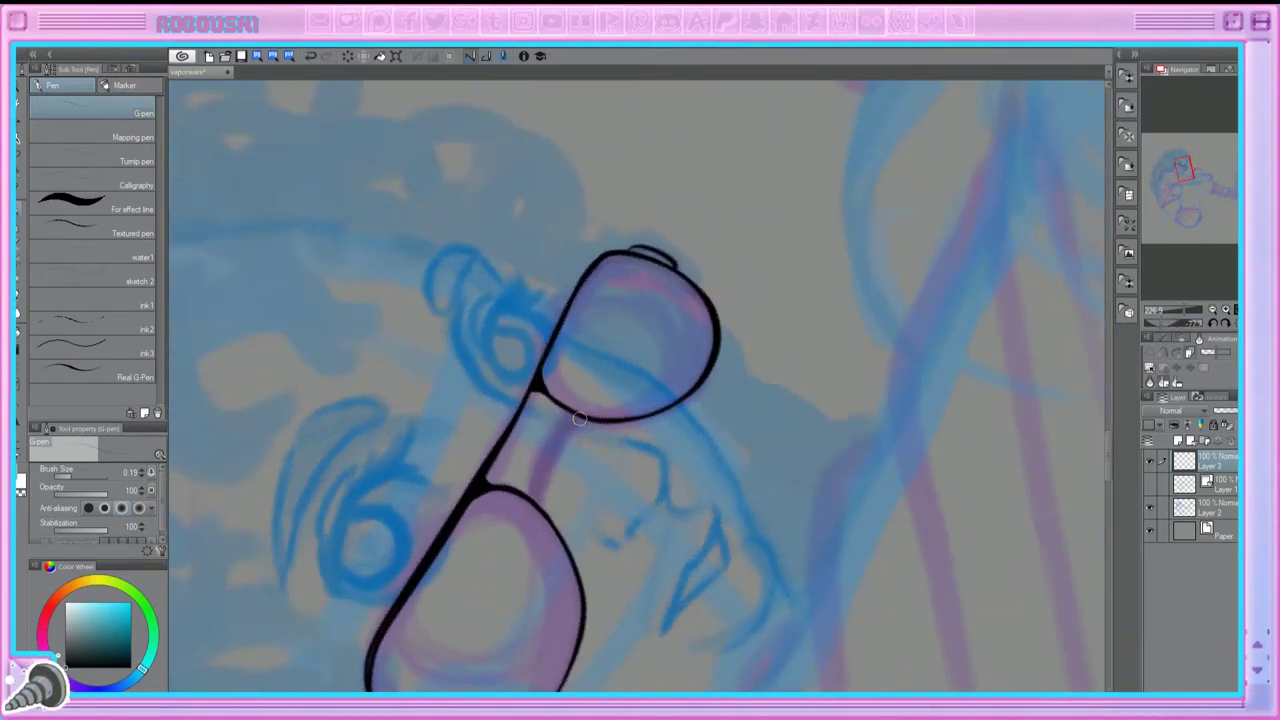
Step: Ink the curved nose bridge between the lenses, and show the face line art with the sketch hidden
{"action": "mouse_move", "coordinate": [580, 416]}
{"action": "left_mouse_down"}
{"action": "mouse_move", "coordinate": [551, 444]}
{"action": "mouse_move", "coordinate": [539, 509]}
{"action": "mouse_move", "coordinate": [541, 465]}
{"action": "mouse_move", "coordinate": [579, 414]}
{"action": "mouse_move", "coordinate": [534, 483]}
{"action": "mouse_move", "coordinate": [574, 413]}
{"action": "mouse_move", "coordinate": [540, 460]}
{"action": "left_mouse_up"}
{"action": "left_click_drag", "start_coordinate": [584, 418], "coordinate": [550, 520]}
{"action": "left_click", "coordinate": [1150, 484]}
{"action": "left_click", "coordinate": [1150, 508]}
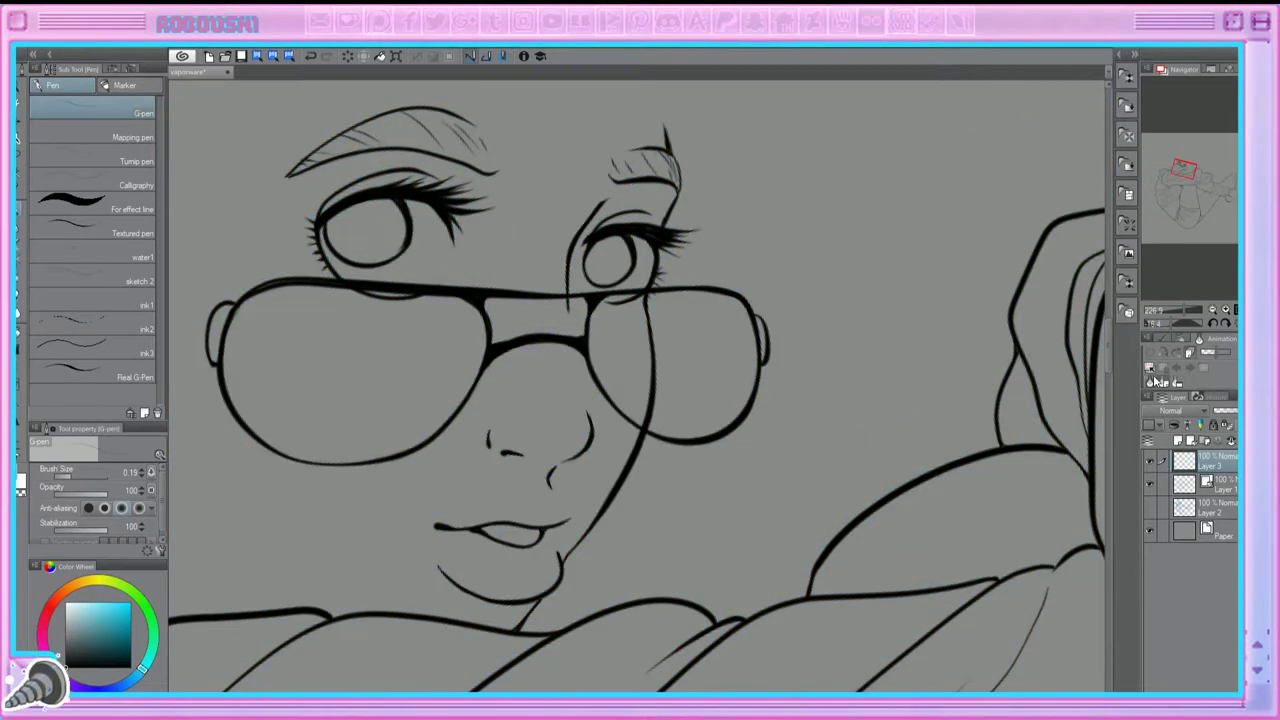
Step: Hide the glasses layer, fade the sketch to 73% opacity, and ink a curl bump at the crown on a new layer
{"action": "left_click_drag", "start_coordinate": [730, 292], "coordinate": [598, 293]}
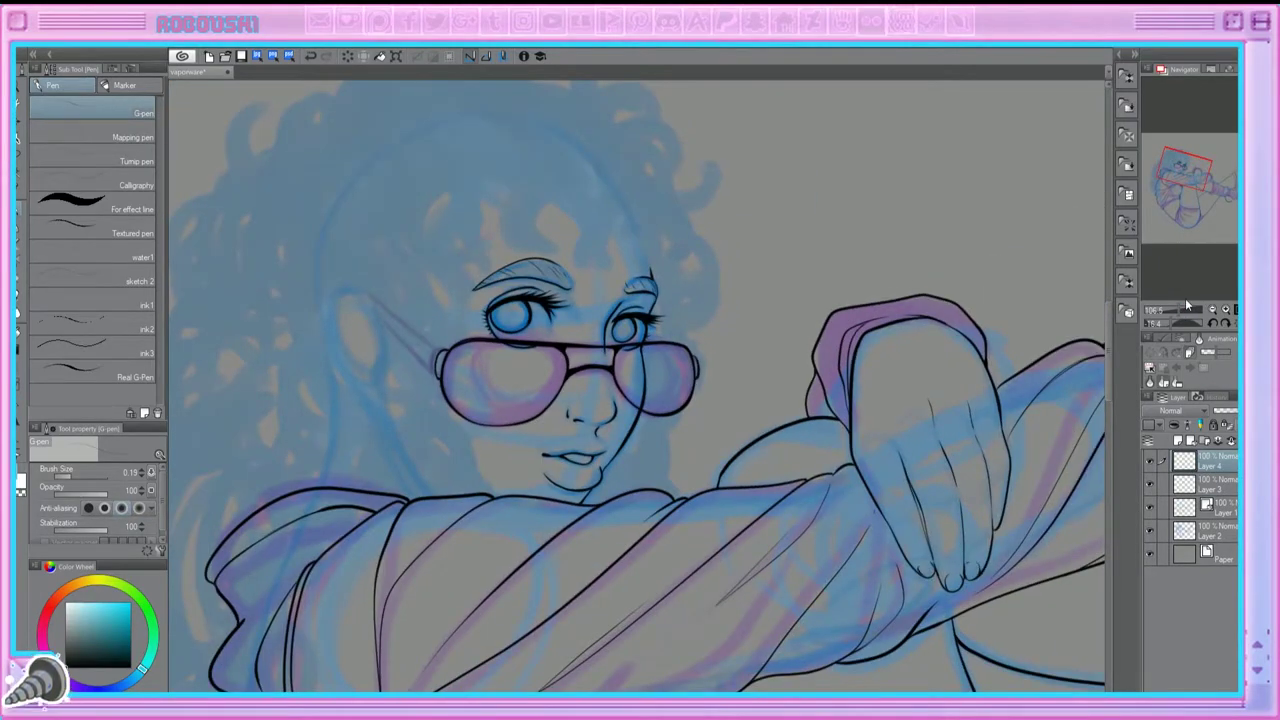
{"action": "left_click", "coordinate": [1156, 481]}
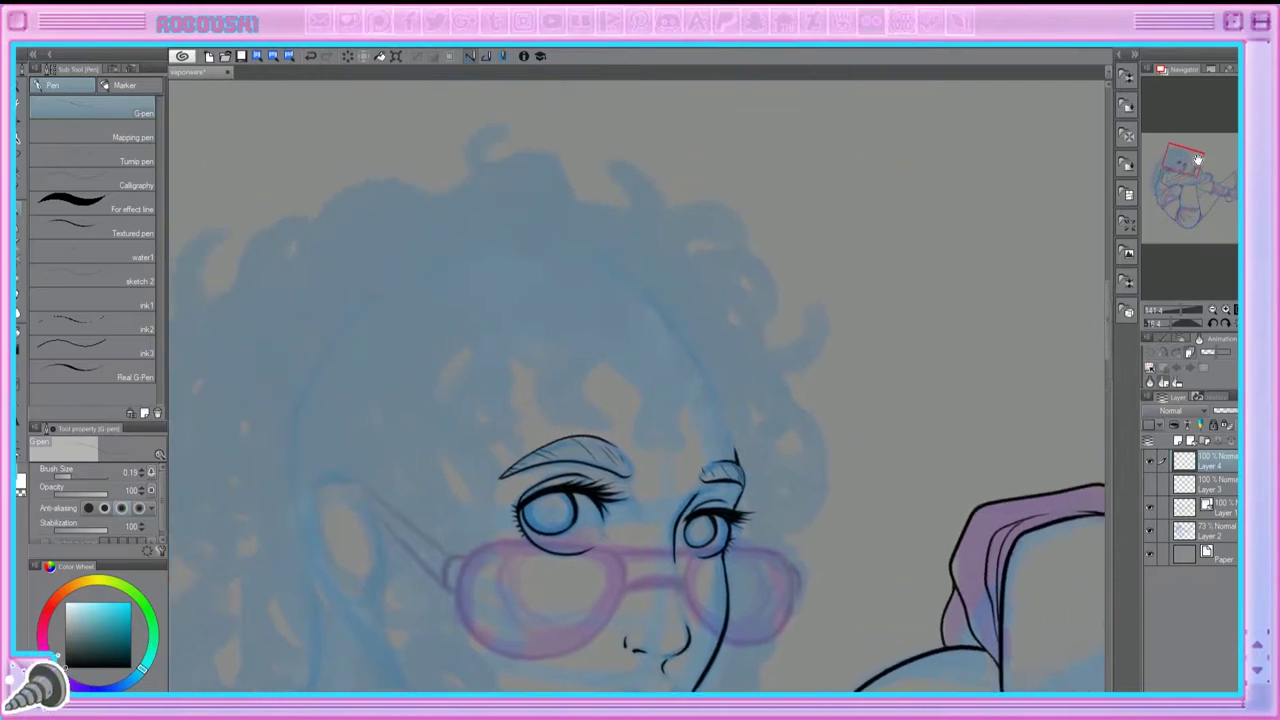
{"action": "left_click_drag", "start_coordinate": [1198, 162], "coordinate": [1195, 155]}
{"action": "mouse_move", "coordinate": [475, 219]}
{"action": "left_mouse_down"}
{"action": "mouse_move", "coordinate": [531, 210]}
{"action": "mouse_move", "coordinate": [558, 256]}
{"action": "left_mouse_up"}
{"action": "left_click_drag", "start_coordinate": [470, 218], "coordinate": [492, 194]}
{"action": "key", "text": "ctrl+z"}
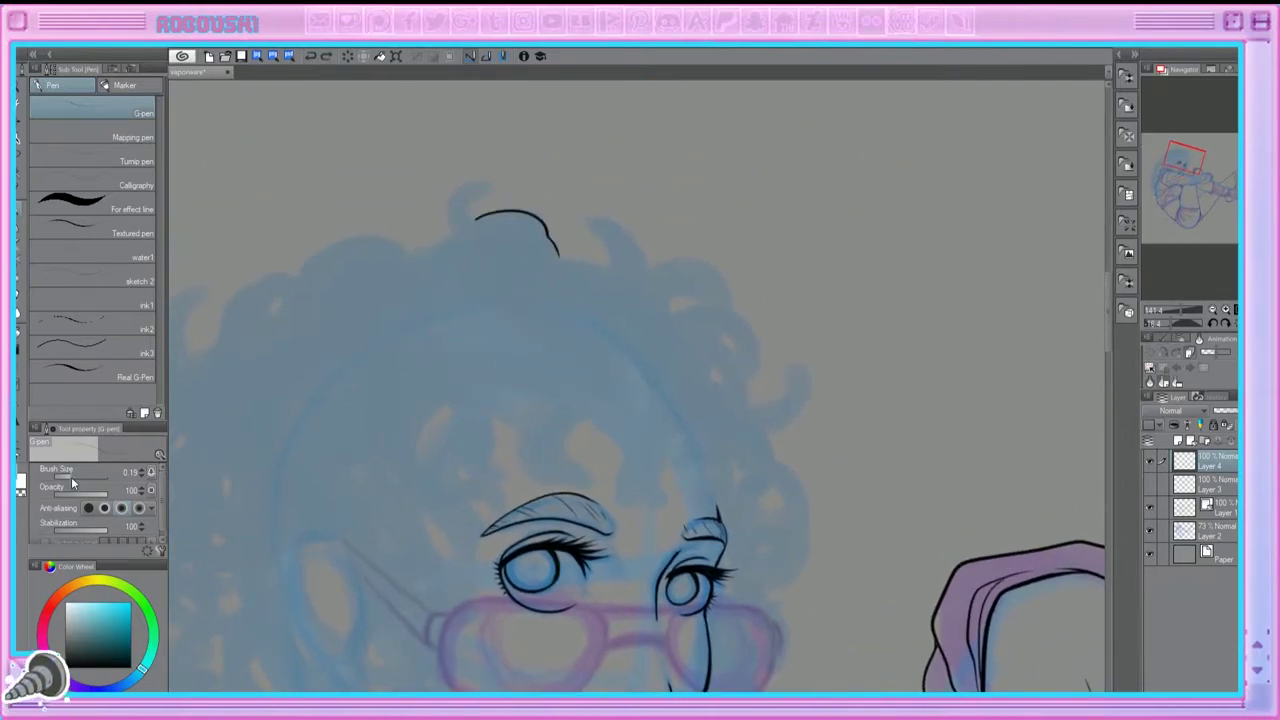
Step: Reduce the pen size to 0.11 and ink the scalloped curls and flicks around the crown and upper back of the hair
{"action": "left_click_drag", "start_coordinate": [1171, 322], "coordinate": [1190, 322]}
{"action": "left_click_drag", "start_coordinate": [1190, 160], "coordinate": [1186, 148]}
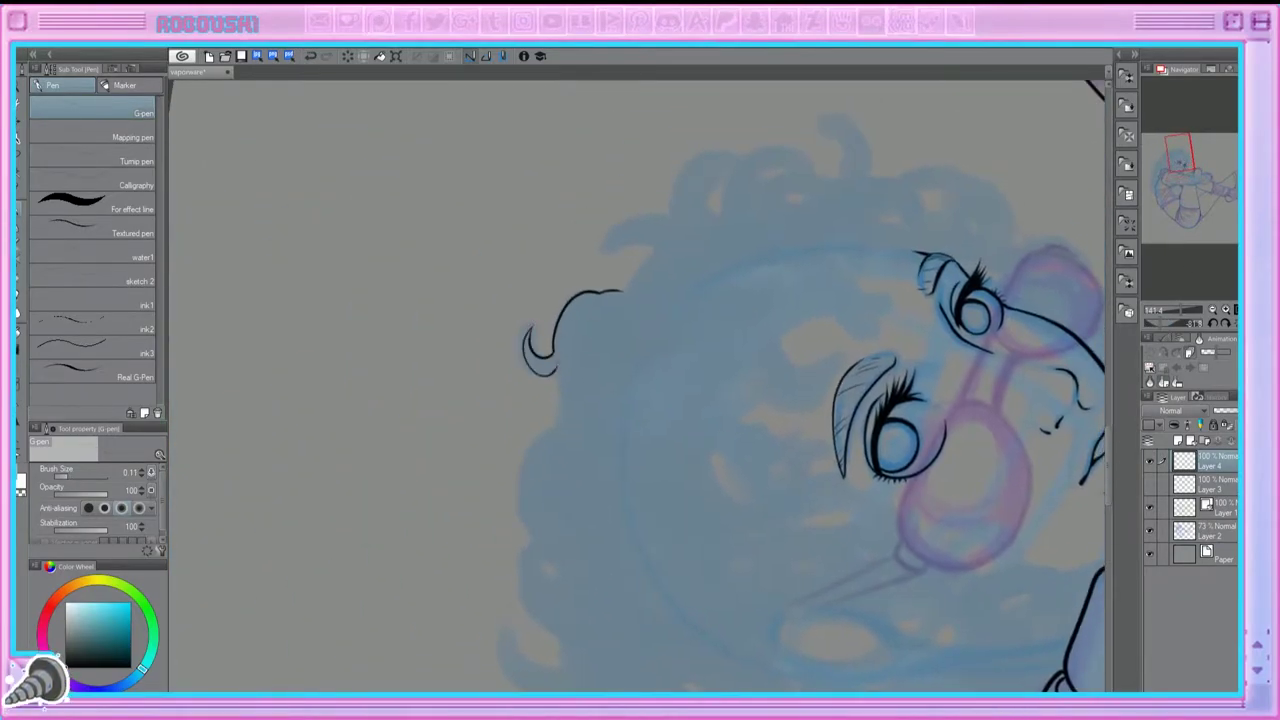
{"action": "left_click_drag", "start_coordinate": [520, 455], "coordinate": [538, 542]}
{"action": "mouse_move", "coordinate": [653, 250]}
{"action": "left_mouse_down"}
{"action": "mouse_move", "coordinate": [603, 256]}
{"action": "mouse_move", "coordinate": [668, 215]}
{"action": "left_mouse_up"}
{"action": "left_click_drag", "start_coordinate": [1178, 152], "coordinate": [1181, 158]}
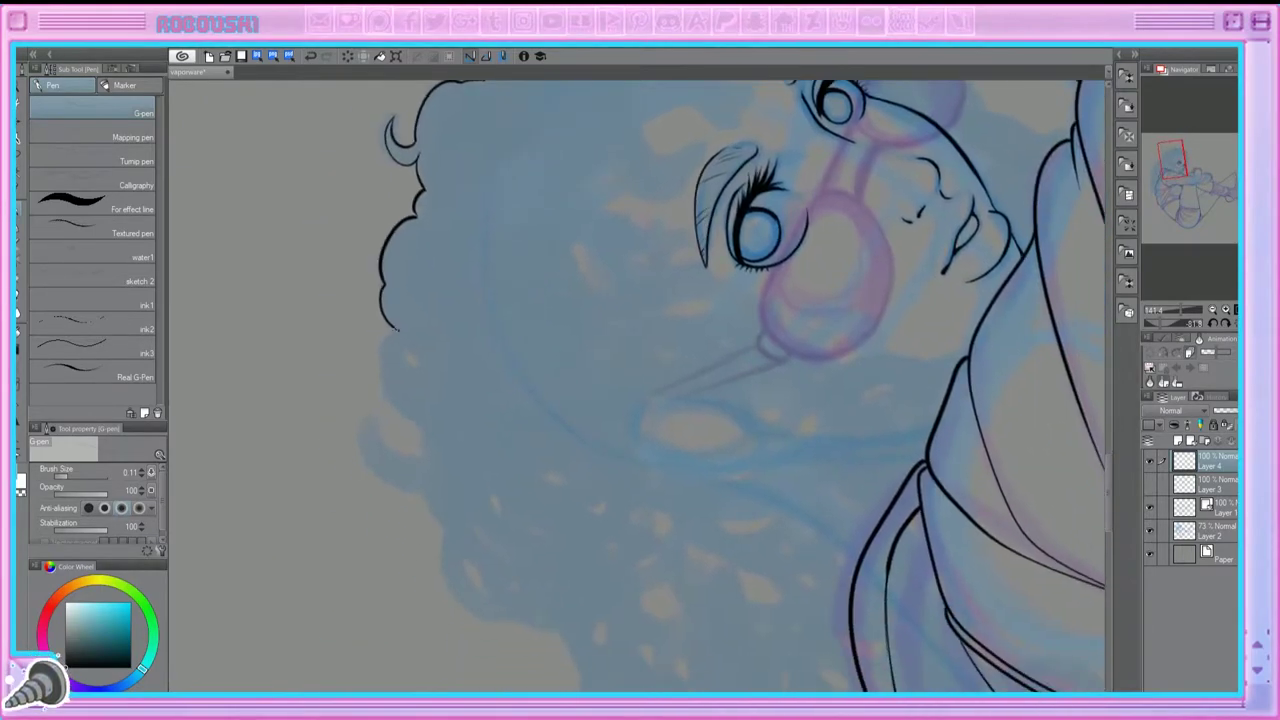
{"action": "mouse_move", "coordinate": [422, 428]}
{"action": "left_mouse_down"}
{"action": "mouse_move", "coordinate": [380, 449]}
{"action": "mouse_move", "coordinate": [424, 486]}
{"action": "left_mouse_up"}
{"action": "left_click_drag", "start_coordinate": [389, 486], "coordinate": [423, 492]}
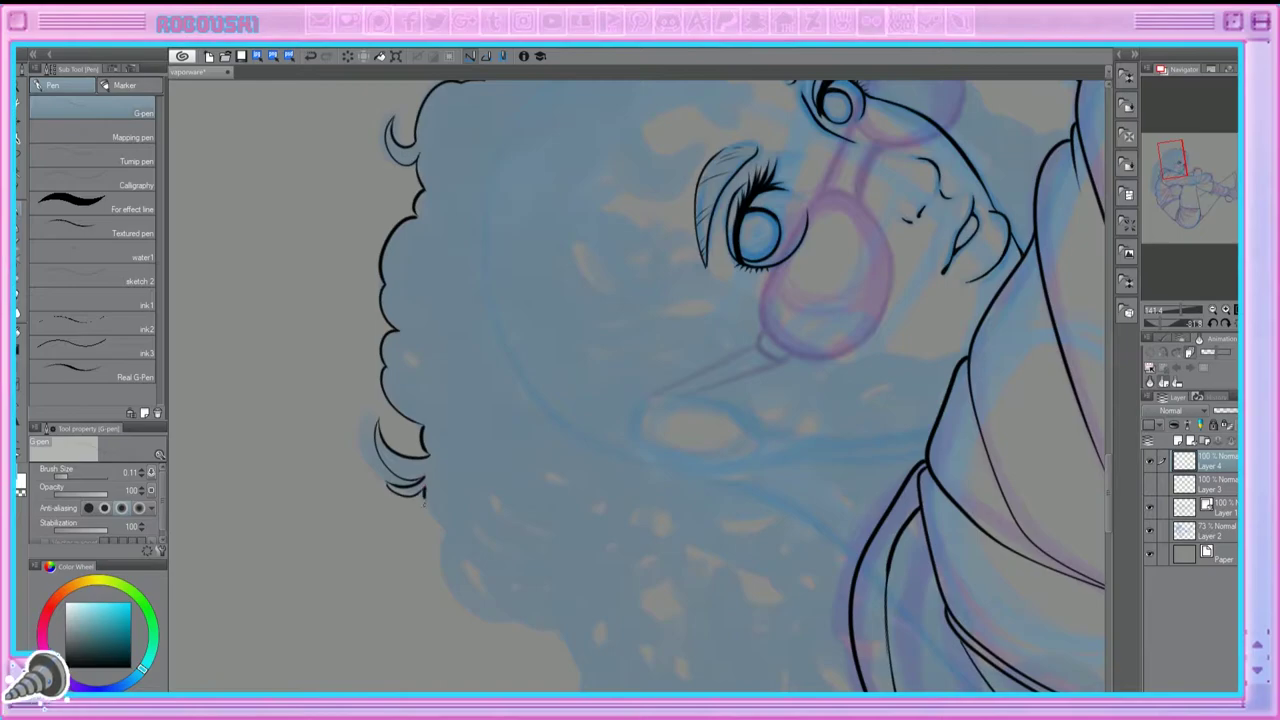
Step: Ink the scalloped outline and small curl flicks down the back of the hair behind the hood
{"action": "left_click_drag", "start_coordinate": [1173, 159], "coordinate": [1168, 165]}
{"action": "left_click_drag", "start_coordinate": [328, 400], "coordinate": [370, 474]}
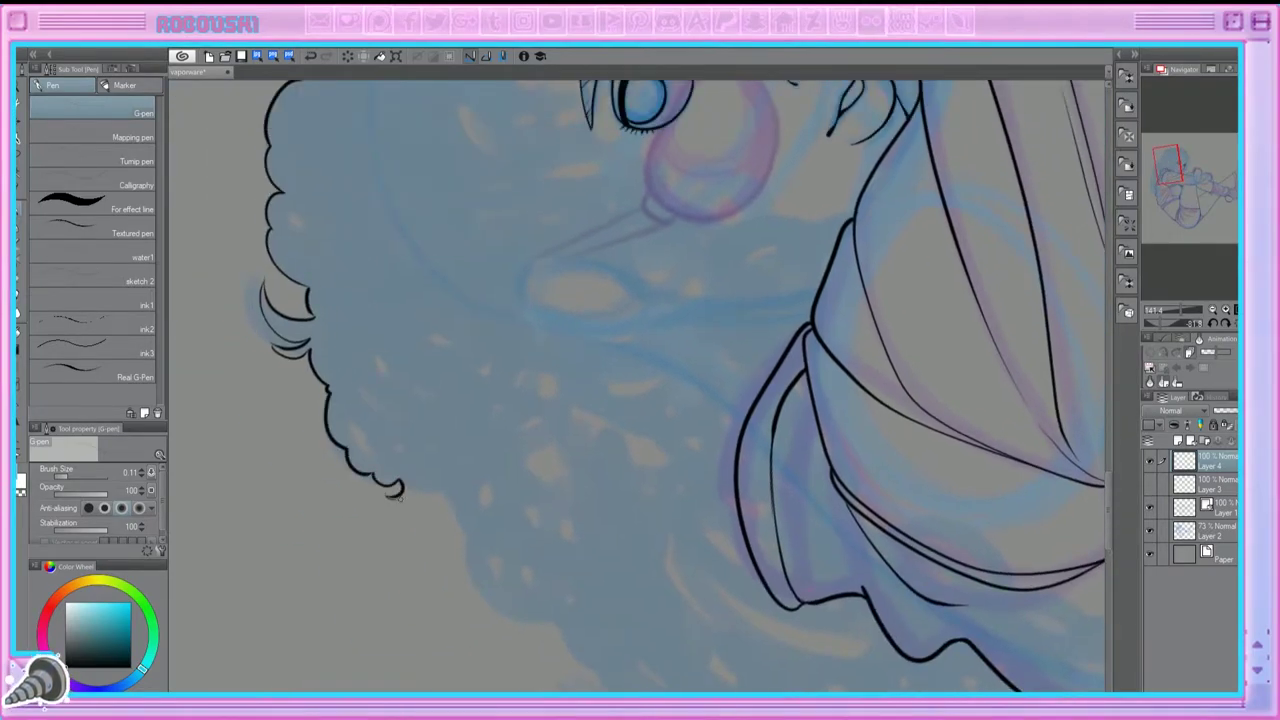
{"action": "left_click_drag", "start_coordinate": [460, 530], "coordinate": [478, 590]}
{"action": "left_click_drag", "start_coordinate": [1168, 165], "coordinate": [1159, 170]}
{"action": "mouse_move", "coordinate": [503, 422]}
{"action": "left_mouse_down"}
{"action": "mouse_move", "coordinate": [512, 458]}
{"action": "mouse_move", "coordinate": [532, 468]}
{"action": "left_mouse_up"}
{"action": "mouse_move", "coordinate": [494, 452]}
{"action": "left_mouse_down"}
{"action": "mouse_move", "coordinate": [530, 469]}
{"action": "mouse_move", "coordinate": [518, 488]}
{"action": "mouse_move", "coordinate": [539, 472]}
{"action": "mouse_move", "coordinate": [570, 504]}
{"action": "left_mouse_up"}
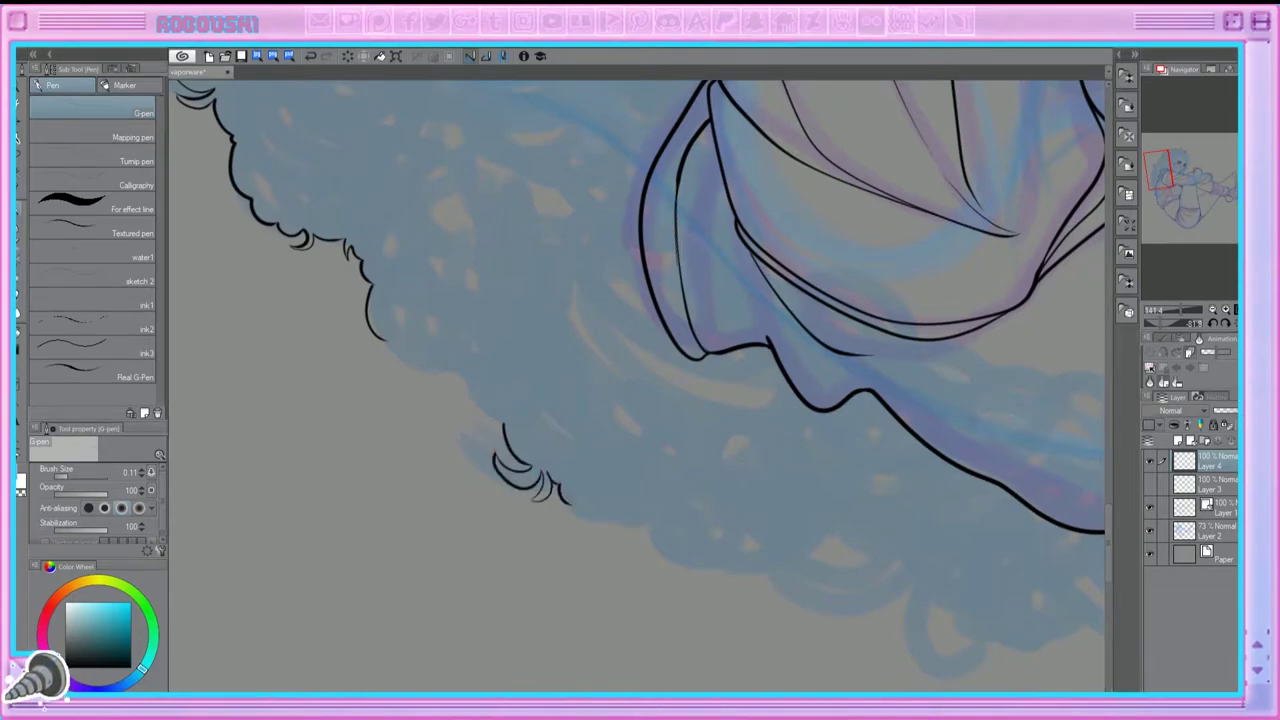
Step: Ink the lower back outline of the hair with a large loose curl, ending at the sweater's back edge
{"action": "mouse_move", "coordinate": [472, 404]}
{"action": "left_mouse_down"}
{"action": "mouse_move", "coordinate": [454, 370]}
{"action": "mouse_move", "coordinate": [407, 364]}
{"action": "mouse_move", "coordinate": [386, 340]}
{"action": "left_mouse_up"}
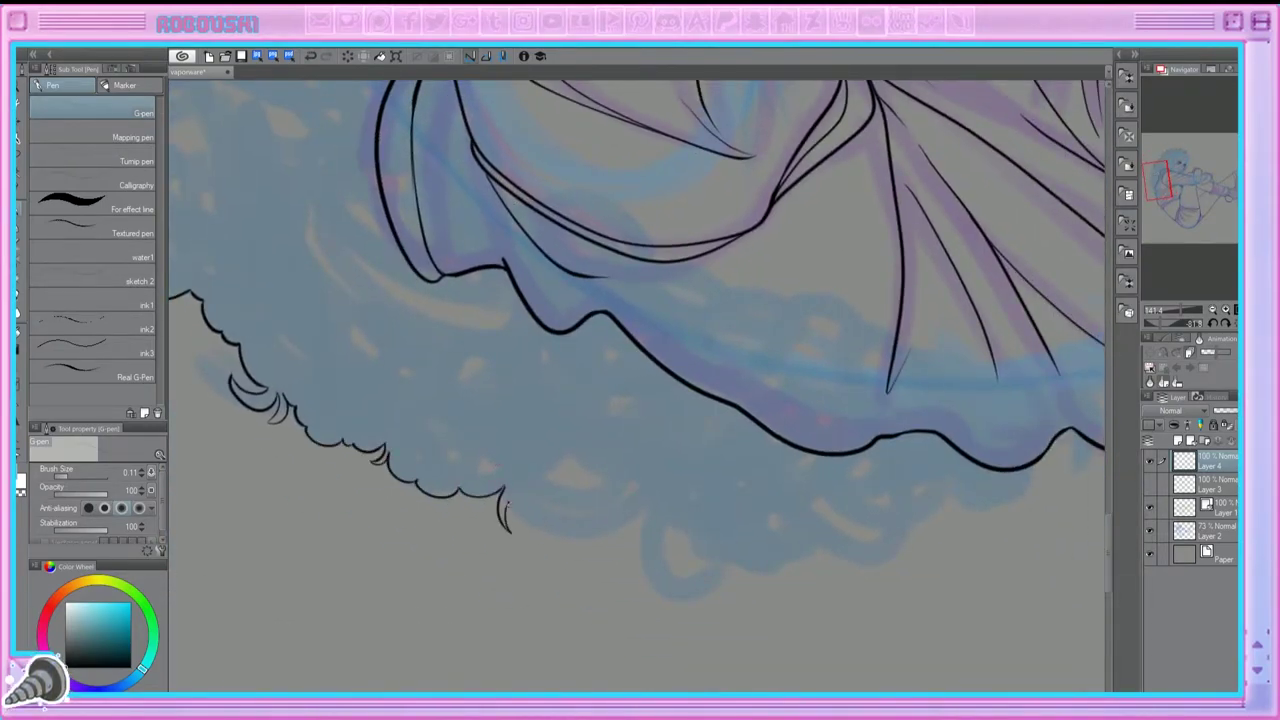
{"action": "mouse_move", "coordinate": [641, 512]}
{"action": "left_mouse_down"}
{"action": "mouse_move", "coordinate": [706, 590]}
{"action": "mouse_move", "coordinate": [726, 562]}
{"action": "left_mouse_up"}
{"action": "left_click", "coordinate": [1161, 192]}
{"action": "mouse_move", "coordinate": [1161, 192]}
{"action": "left_mouse_down"}
{"action": "mouse_move", "coordinate": [1168, 200]}
{"action": "mouse_move", "coordinate": [1163, 188]}
{"action": "left_mouse_up"}
{"action": "mouse_move", "coordinate": [448, 441]}
{"action": "left_mouse_down"}
{"action": "mouse_move", "coordinate": [495, 518]}
{"action": "mouse_move", "coordinate": [548, 542]}
{"action": "mouse_move", "coordinate": [600, 610]}
{"action": "left_mouse_up"}
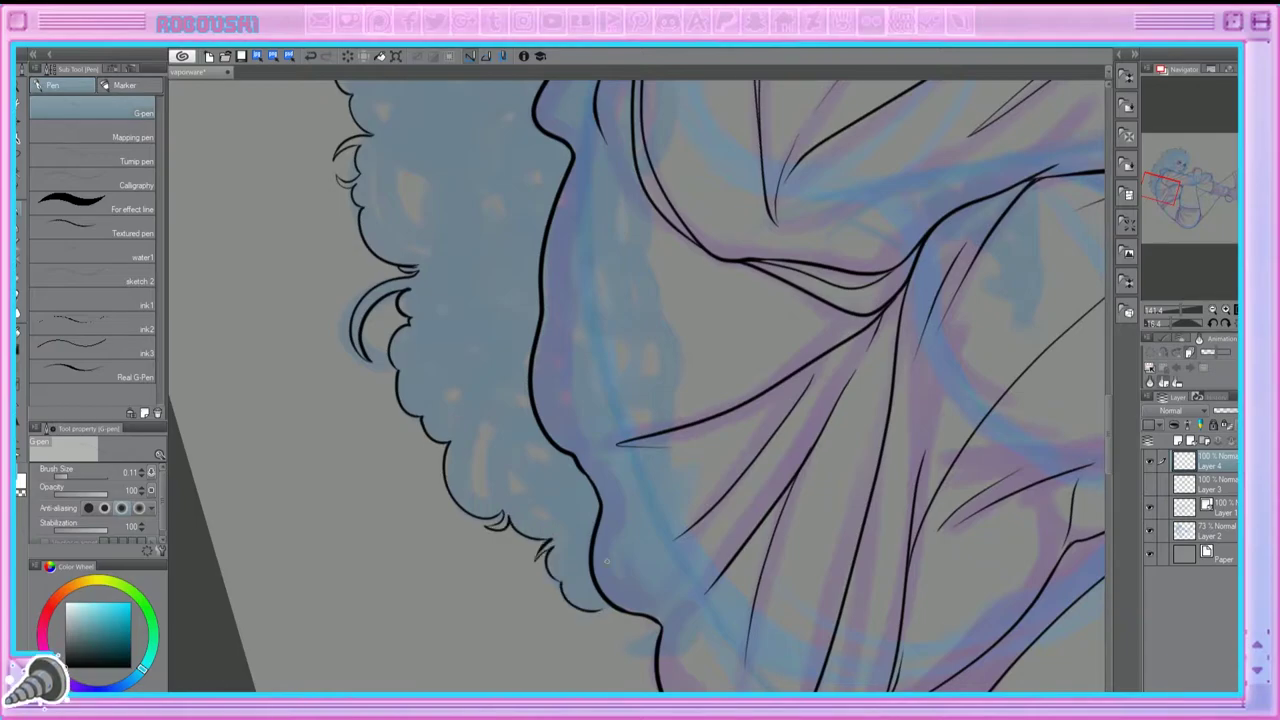
Step: Ink the pointed flicks and curls along the front outline of the hair above the forehead
{"action": "left_click_drag", "start_coordinate": [1162, 188], "coordinate": [1187, 157]}
{"action": "mouse_move", "coordinate": [578, 322]}
{"action": "left_mouse_down"}
{"action": "mouse_move", "coordinate": [640, 318]}
{"action": "mouse_move", "coordinate": [694, 370]}
{"action": "left_mouse_up"}
{"action": "mouse_move", "coordinate": [612, 352]}
{"action": "left_mouse_down"}
{"action": "mouse_move", "coordinate": [710, 408]}
{"action": "mouse_move", "coordinate": [688, 450]}
{"action": "mouse_move", "coordinate": [730, 488]}
{"action": "left_mouse_up"}
Step: With the body line art hidden, ink the hair's lower tip and the inner edge rising over the sweater's back
{"action": "left_click_drag", "start_coordinate": [1189, 158], "coordinate": [1168, 194]}
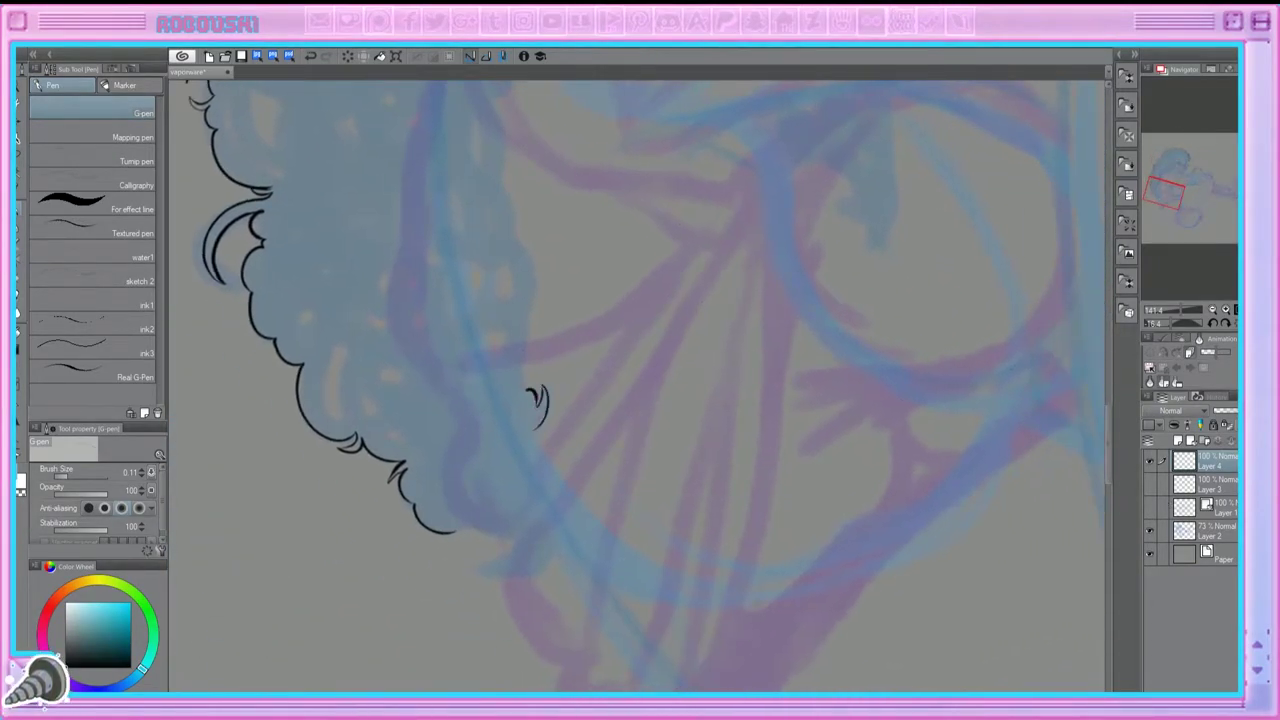
{"action": "left_click_drag", "start_coordinate": [540, 490], "coordinate": [470, 604]}
{"action": "mouse_move", "coordinate": [514, 548]}
{"action": "left_mouse_down"}
{"action": "mouse_move", "coordinate": [484, 570]}
{"action": "mouse_move", "coordinate": [468, 522]}
{"action": "left_mouse_up"}
{"action": "left_click_drag", "start_coordinate": [1183, 232], "coordinate": [1185, 225]}
{"action": "left_click_drag", "start_coordinate": [565, 412], "coordinate": [583, 486]}
{"action": "left_click_drag", "start_coordinate": [547, 355], "coordinate": [566, 410]}
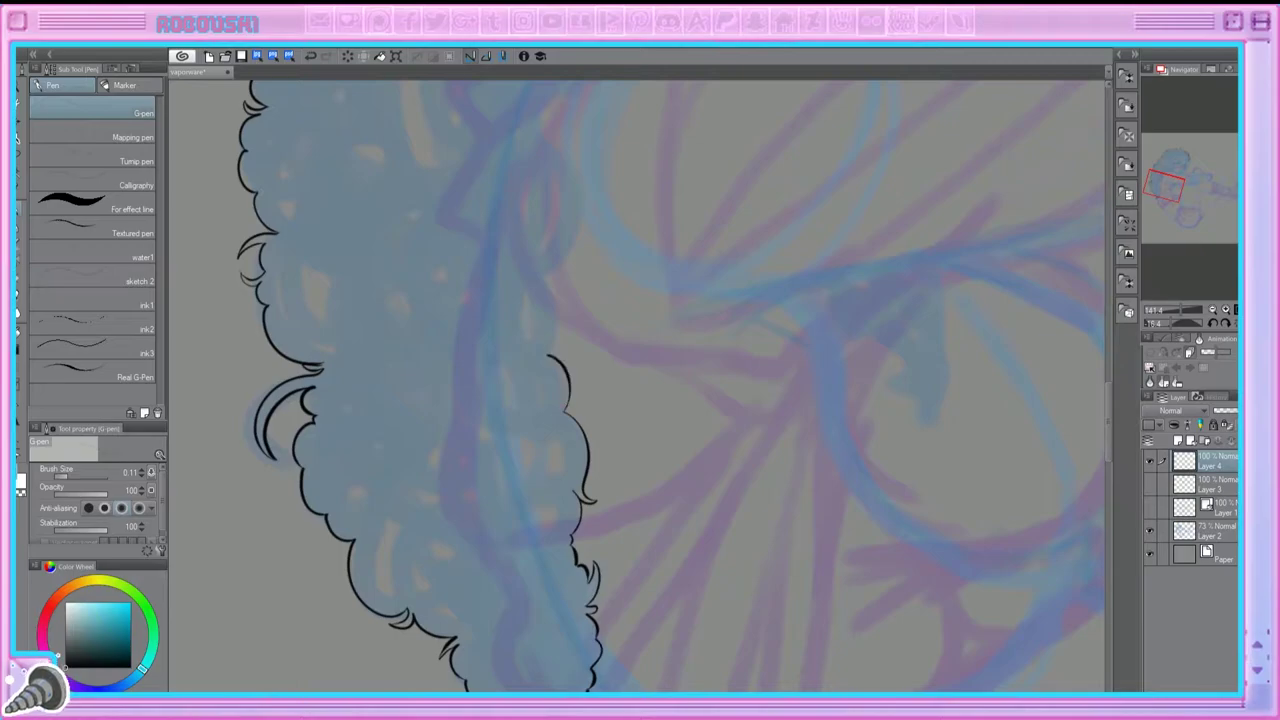
Step: Ink the hair's inner edge of scallops and small flicks up past the sleeve to the shoulder
{"action": "mouse_move", "coordinate": [1175, 190]}
{"action": "left_mouse_down"}
{"action": "mouse_move", "coordinate": [1180, 180]}
{"action": "mouse_move", "coordinate": [1164, 191]}
{"action": "left_mouse_up"}
{"action": "left_click_drag", "start_coordinate": [548, 203], "coordinate": [500, 287]}
{"action": "left_click_drag", "start_coordinate": [540, 332], "coordinate": [548, 405]}
{"action": "left_click_drag", "start_coordinate": [514, 468], "coordinate": [532, 515]}
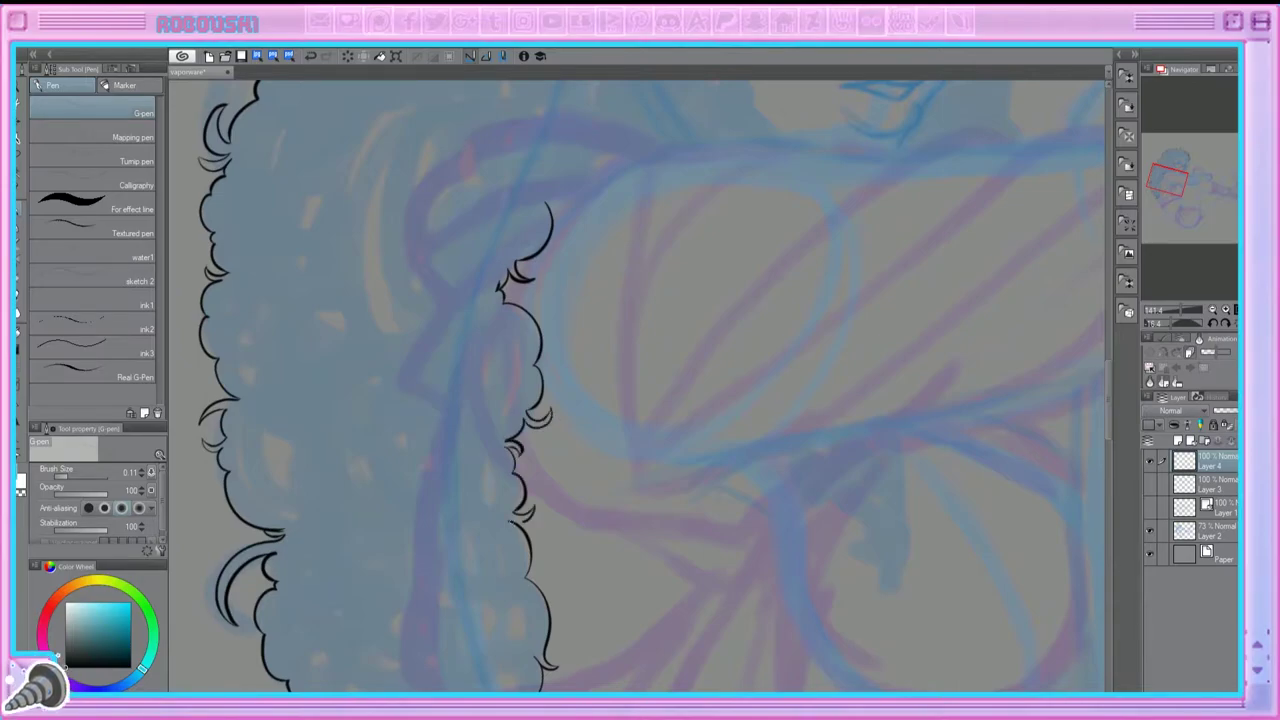
{"action": "left_click_drag", "start_coordinate": [1166, 180], "coordinate": [1171, 170]}
{"action": "left_click_drag", "start_coordinate": [513, 447], "coordinate": [468, 483]}
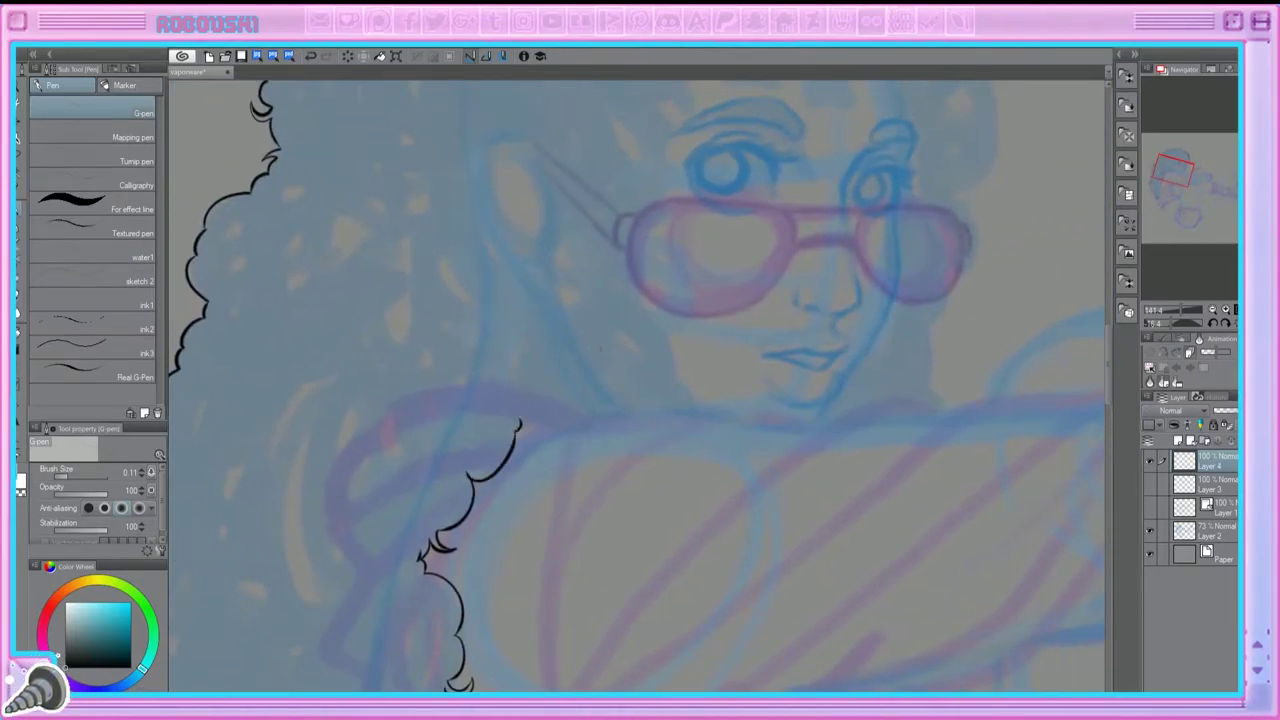
Step: Ink the curls beside the far lens down to the sleeve, and the curls framing the near cheek and neck
{"action": "left_click_drag", "start_coordinate": [1172, 172], "coordinate": [1190, 166]}
{"action": "mouse_move", "coordinate": [580, 240]}
{"action": "left_mouse_down"}
{"action": "mouse_move", "coordinate": [620, 325]}
{"action": "mouse_move", "coordinate": [582, 391]}
{"action": "mouse_move", "coordinate": [590, 425]}
{"action": "mouse_move", "coordinate": [557, 466]}
{"action": "mouse_move", "coordinate": [541, 548]}
{"action": "left_mouse_up"}
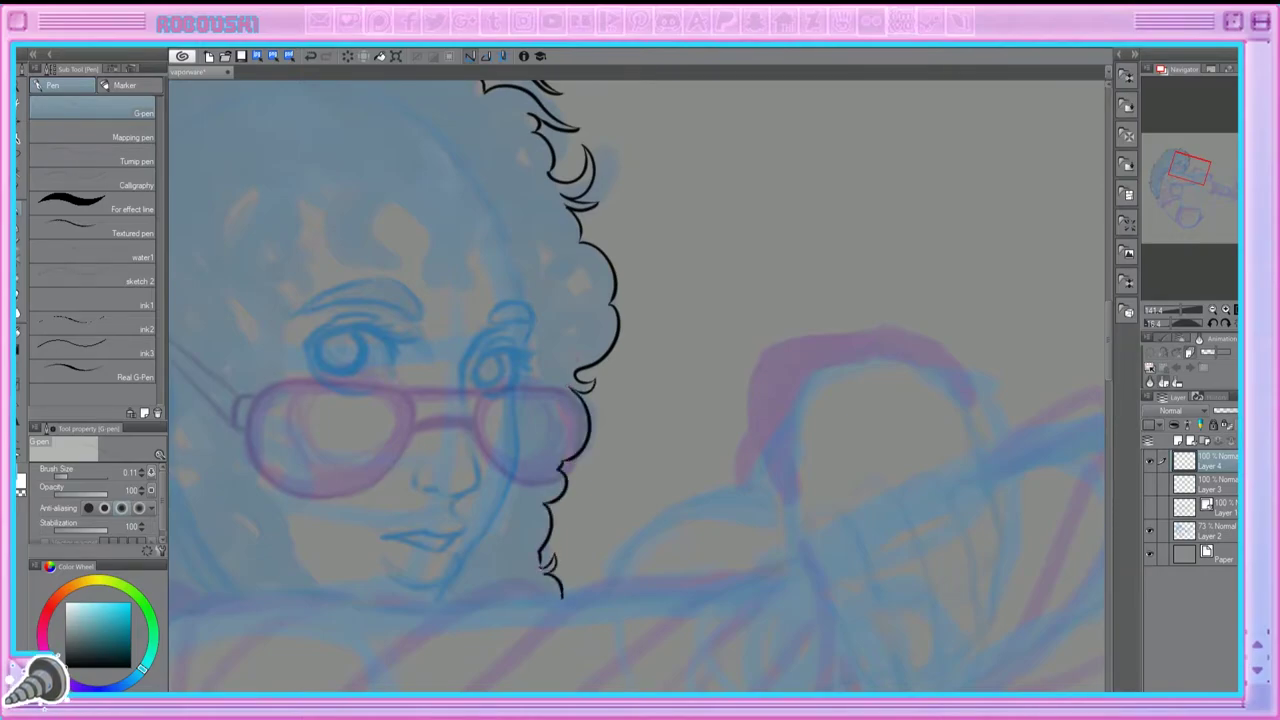
{"action": "left_click_drag", "start_coordinate": [1192, 170], "coordinate": [1182, 168]}
{"action": "left_click_drag", "start_coordinate": [554, 502], "coordinate": [583, 530]}
{"action": "left_click_drag", "start_coordinate": [552, 475], "coordinate": [512, 425]}
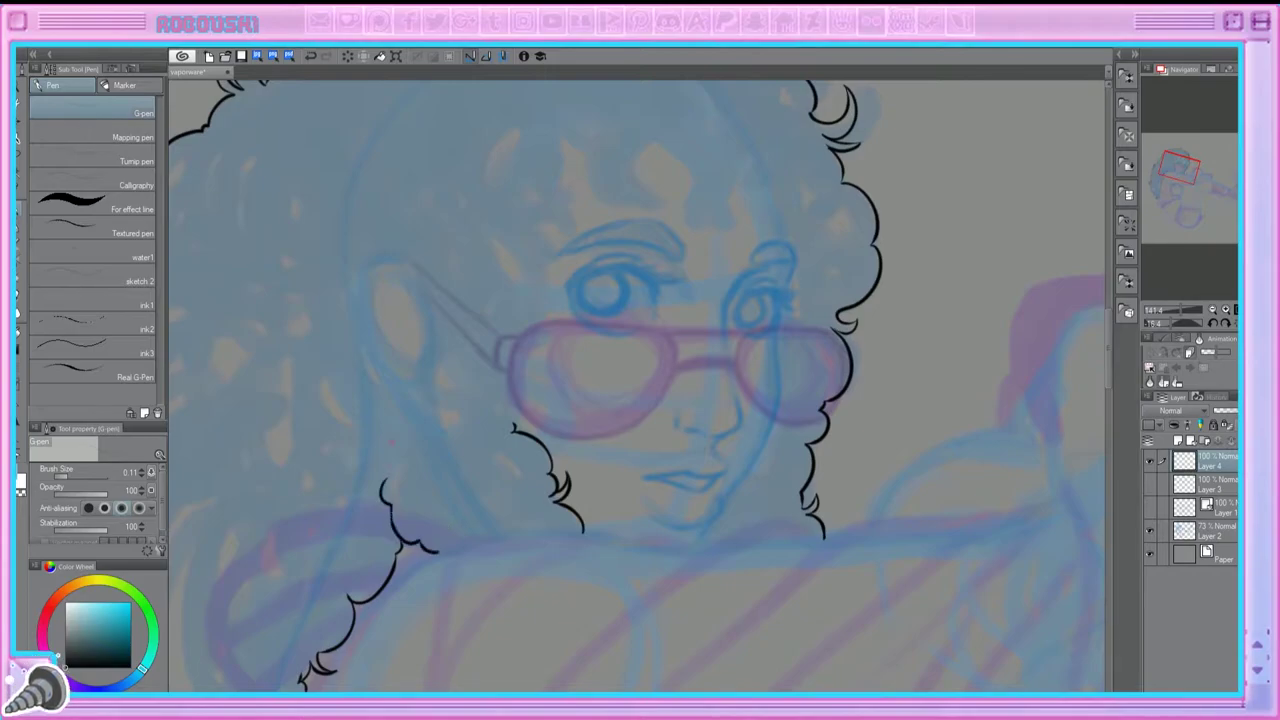
Step: Ink the curly bangs hanging over the forehead above both eyebrows
{"action": "scroll", "coordinate": [443, 225], "scroll_direction": "down", "scroll_amount": 3}
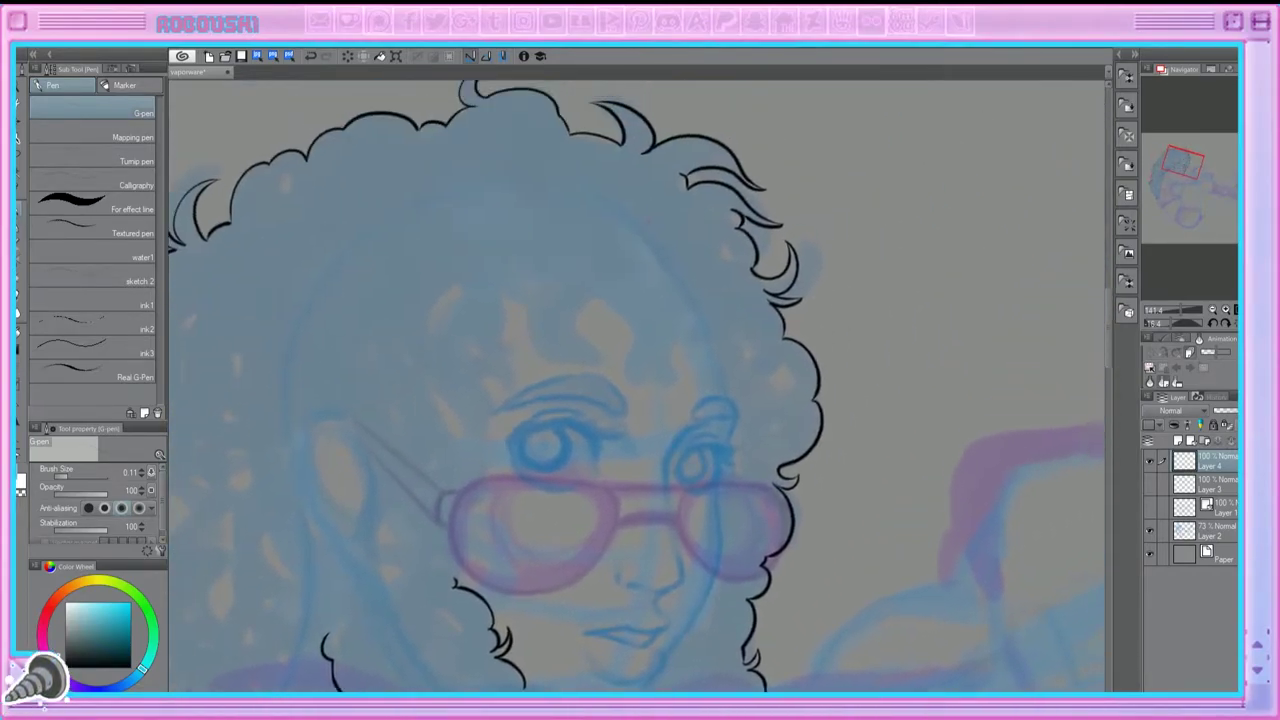
{"action": "scroll", "coordinate": [443, 225], "scroll_direction": "up", "scroll_amount": 3}
{"action": "left_click_drag", "start_coordinate": [474, 238], "coordinate": [497, 301]}
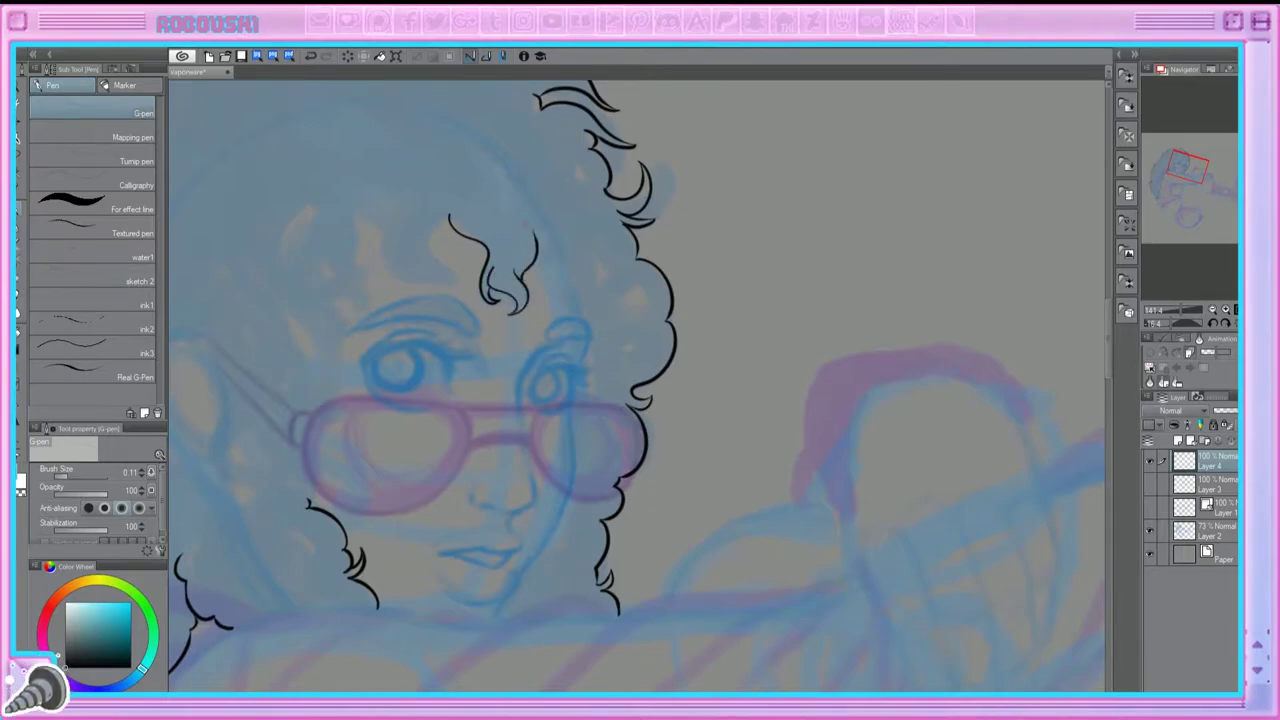
{"action": "mouse_move", "coordinate": [460, 238]}
{"action": "left_mouse_down"}
{"action": "mouse_move", "coordinate": [452, 252]}
{"action": "mouse_move", "coordinate": [380, 262]}
{"action": "mouse_move", "coordinate": [356, 222]}
{"action": "left_mouse_up"}
{"action": "left_click_drag", "start_coordinate": [535, 258], "coordinate": [562, 300]}
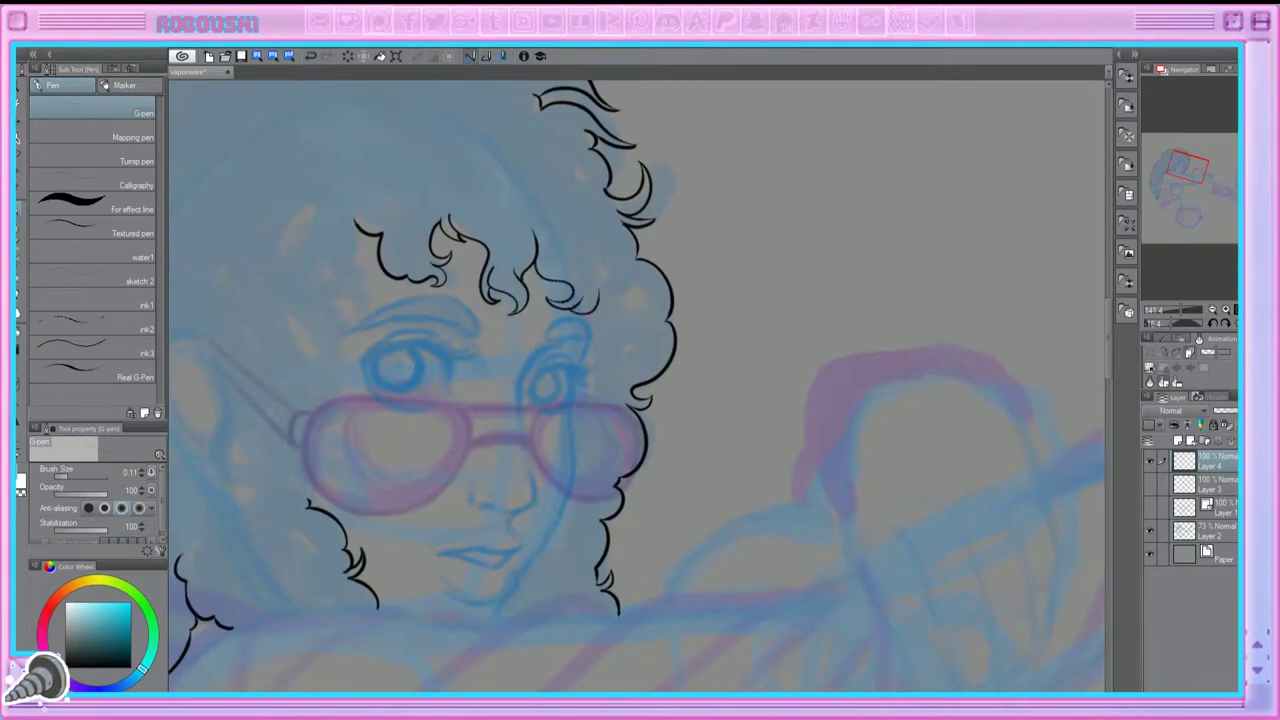
Step: Ink the small curls running down the near temple from the bangs to beside the glasses
{"action": "left_click_drag", "start_coordinate": [500, 400], "coordinate": [697, 415]}
{"action": "left_click_drag", "start_coordinate": [548, 228], "coordinate": [550, 330]}
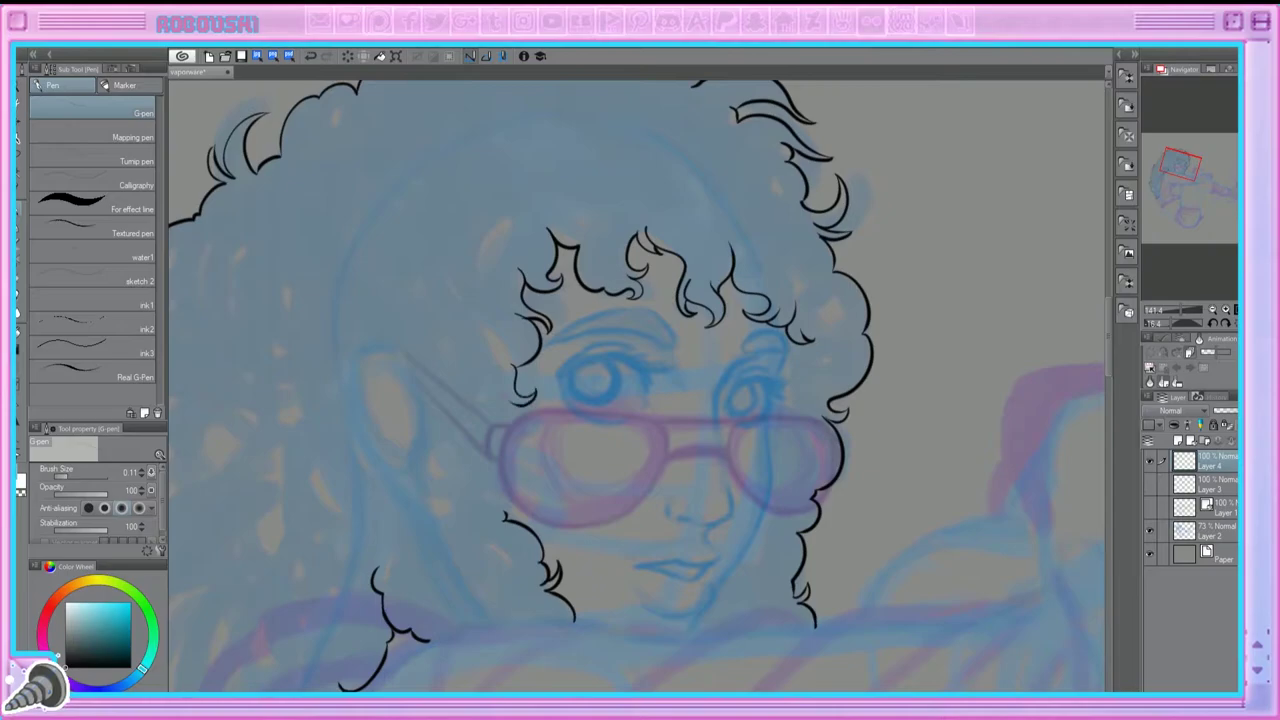
{"action": "left_click_drag", "start_coordinate": [507, 457], "coordinate": [503, 510]}
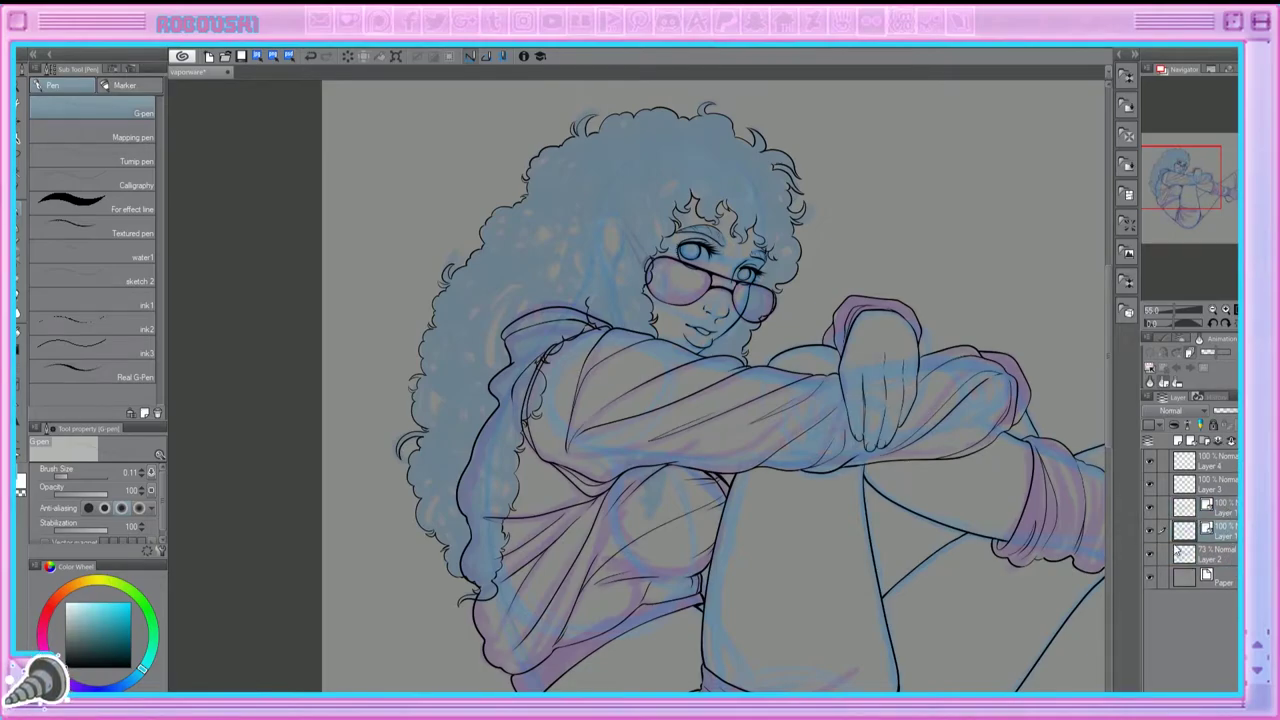
Step: Place hidden backup copies of the line-art layers beneath the originals, and hide the sketch layer
{"action": "left_click", "coordinate": [1218, 565]}
{"action": "left_click_drag", "start_coordinate": [1218, 565], "coordinate": [1218, 545]}
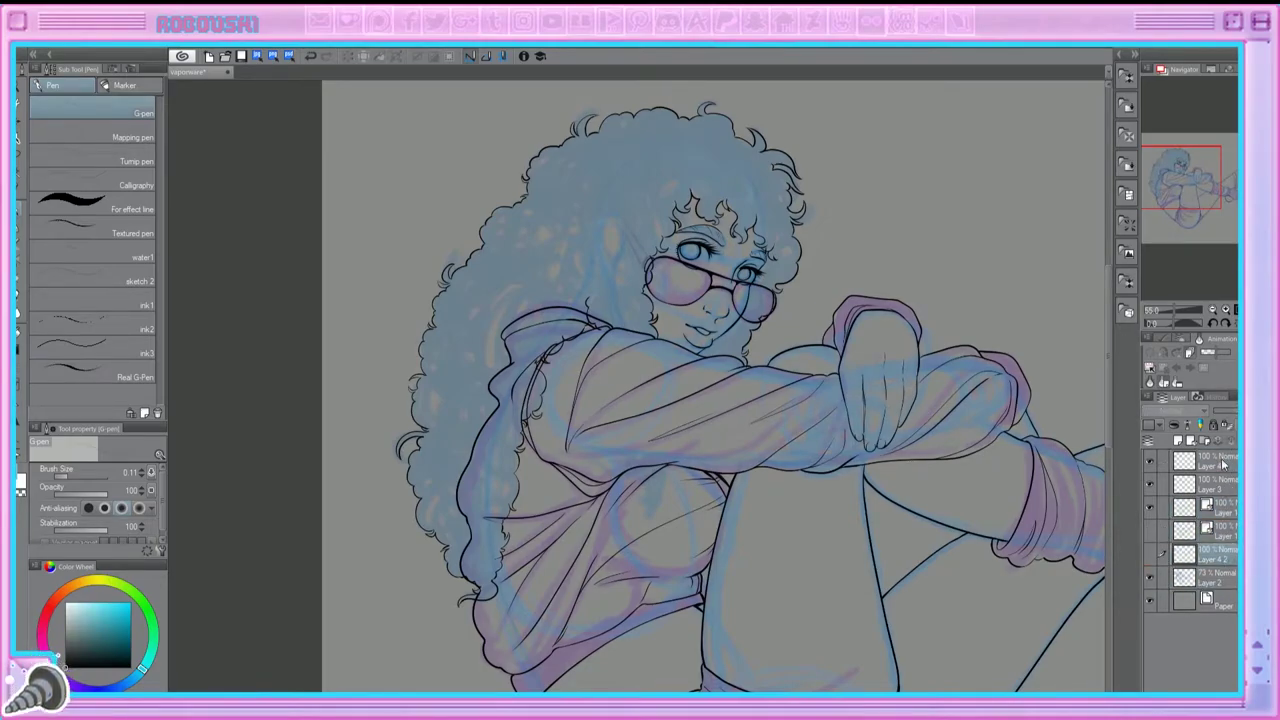
{"action": "left_click", "coordinate": [1217, 485]}
{"action": "left_click_drag", "start_coordinate": [1149, 553], "coordinate": [1149, 578]}
{"action": "scroll", "coordinate": [806, 121], "scroll_direction": "up", "scroll_amount": 3}
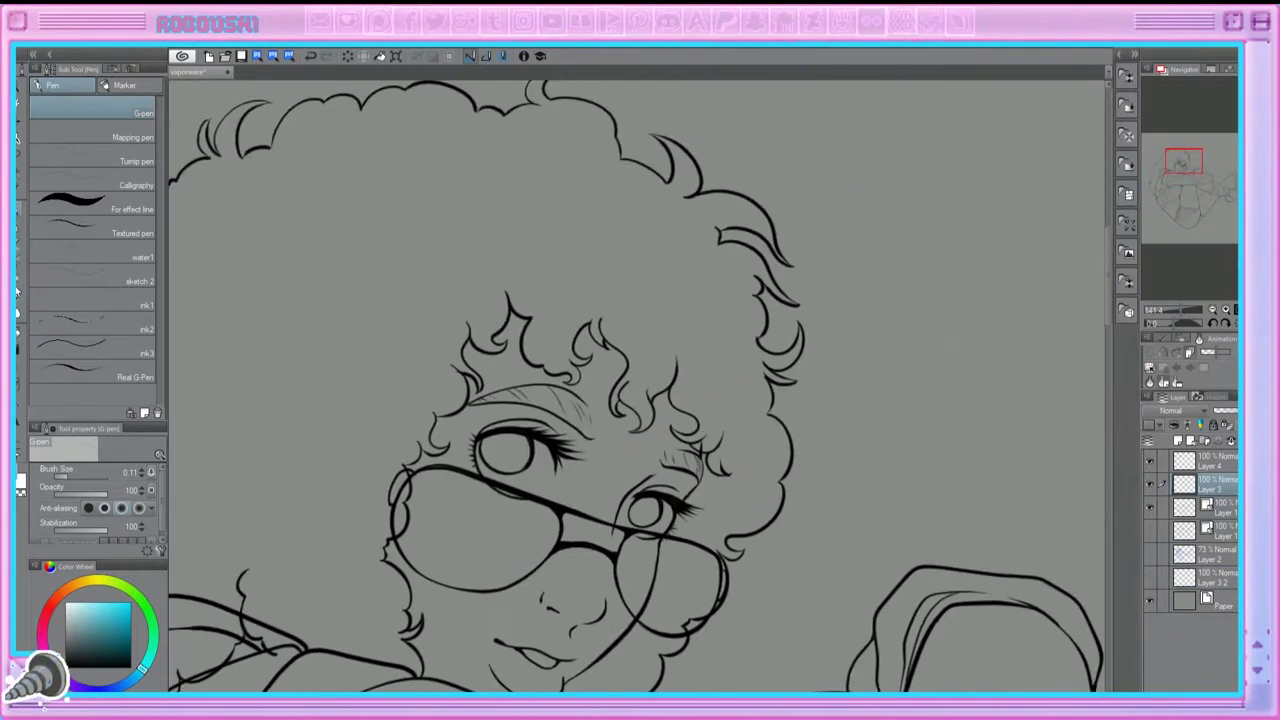
Step: Add a new Layer 5 beneath the visible body line-art Layer 1 and merge the line art into it
{"action": "key", "text": "e"}
{"action": "left_click_drag", "start_coordinate": [1183, 162], "coordinate": [1185, 187]}
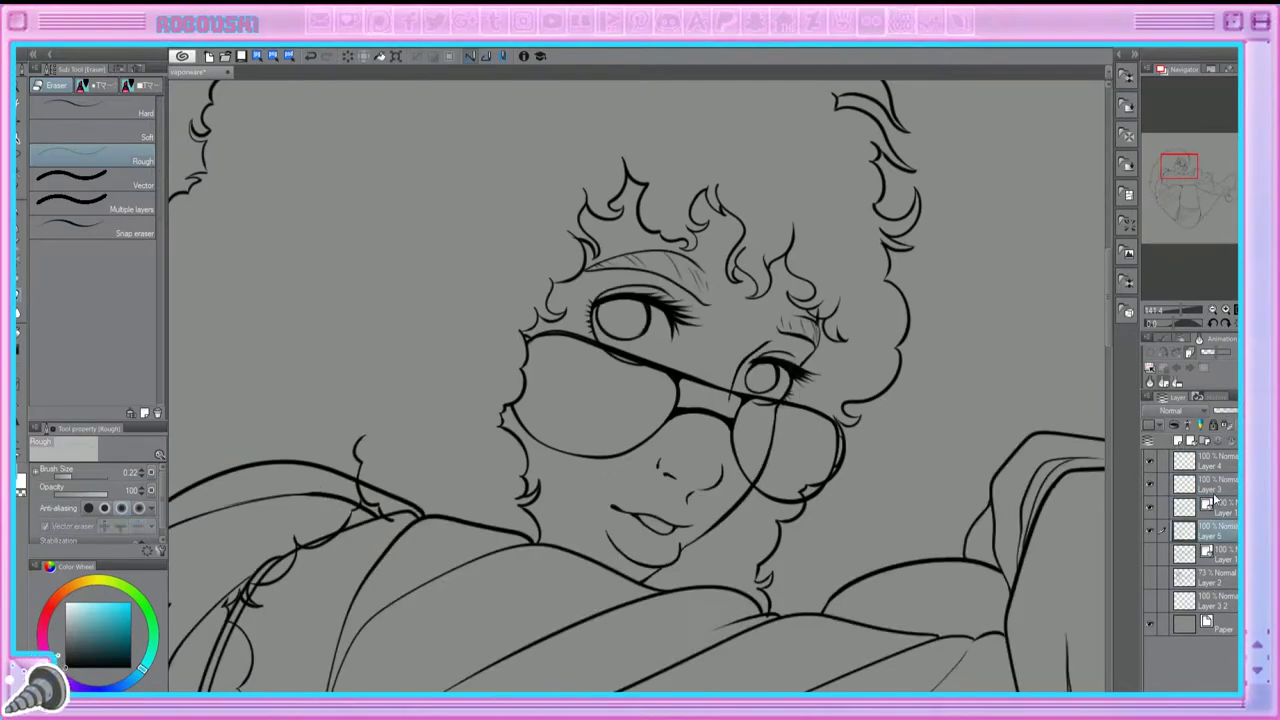
{"action": "mouse_move", "coordinate": [388, 518]}
{"action": "left_mouse_down"}
{"action": "mouse_move", "coordinate": [540, 445]}
{"action": "mouse_move", "coordinate": [420, 385]}
{"action": "mouse_move", "coordinate": [255, 460]}
{"action": "left_mouse_up"}
{"action": "left_click", "coordinate": [1215, 511]}
Step: Erase the shoulder and sleeve lines that cross the long curls hanging over the near arm on Layer 5
{"action": "mouse_move", "coordinate": [497, 425]}
{"action": "left_mouse_down"}
{"action": "mouse_move", "coordinate": [335, 447]}
{"action": "mouse_move", "coordinate": [280, 545]}
{"action": "mouse_move", "coordinate": [212, 605]}
{"action": "left_mouse_up"}
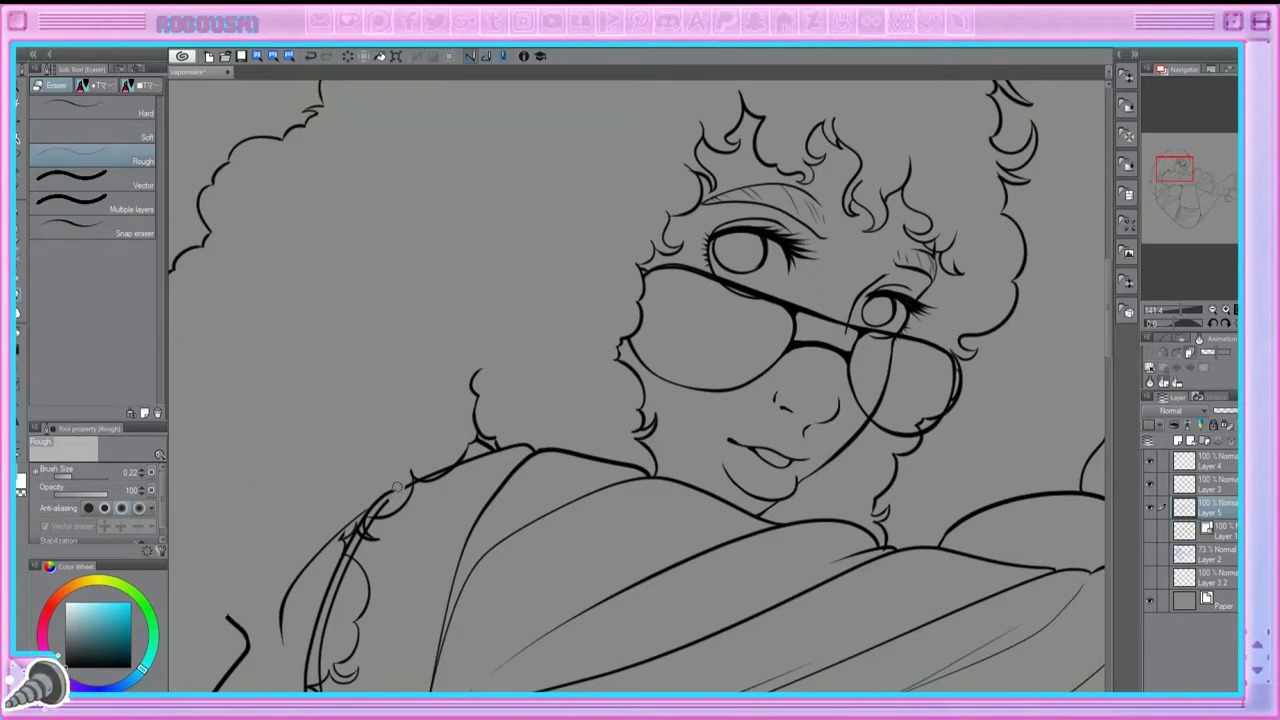
{"action": "mouse_move", "coordinate": [432, 470]}
{"action": "left_mouse_down"}
{"action": "mouse_move", "coordinate": [320, 548]}
{"action": "mouse_move", "coordinate": [285, 640]}
{"action": "left_mouse_up"}
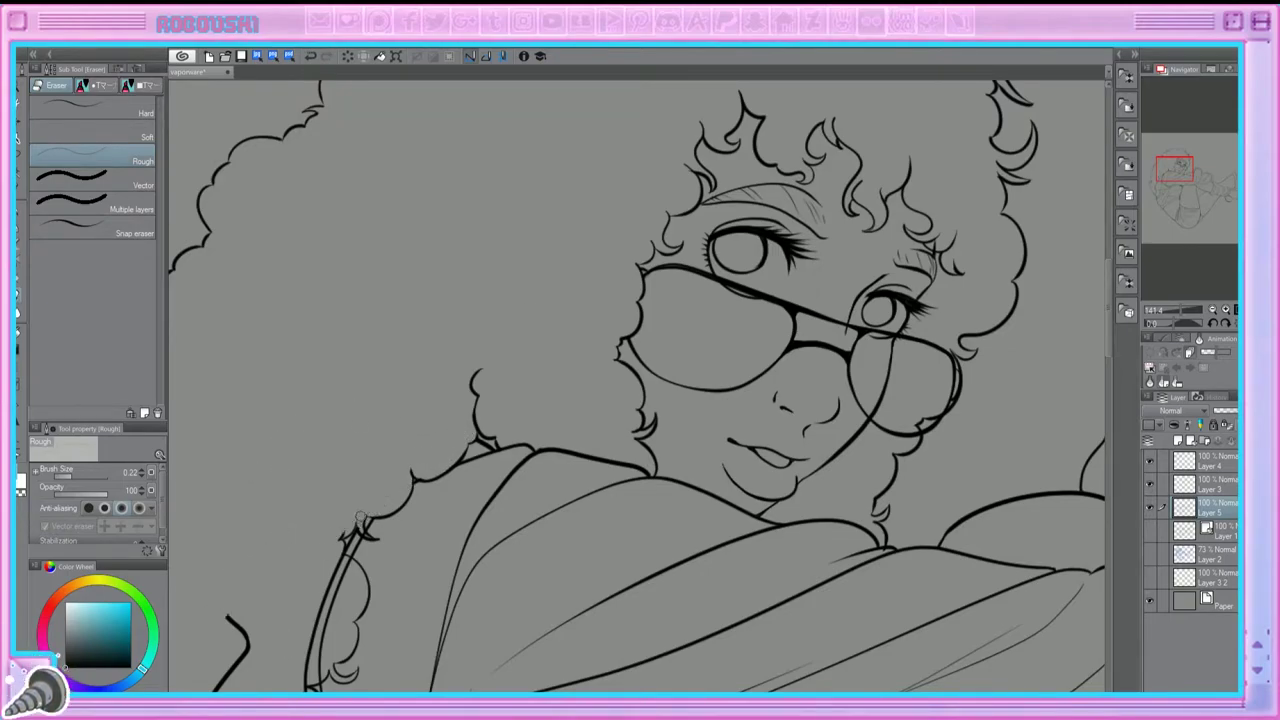
{"action": "mouse_move", "coordinate": [345, 560]}
{"action": "left_mouse_down"}
{"action": "mouse_move", "coordinate": [460, 345]}
{"action": "mouse_move", "coordinate": [421, 464]}
{"action": "left_mouse_up"}
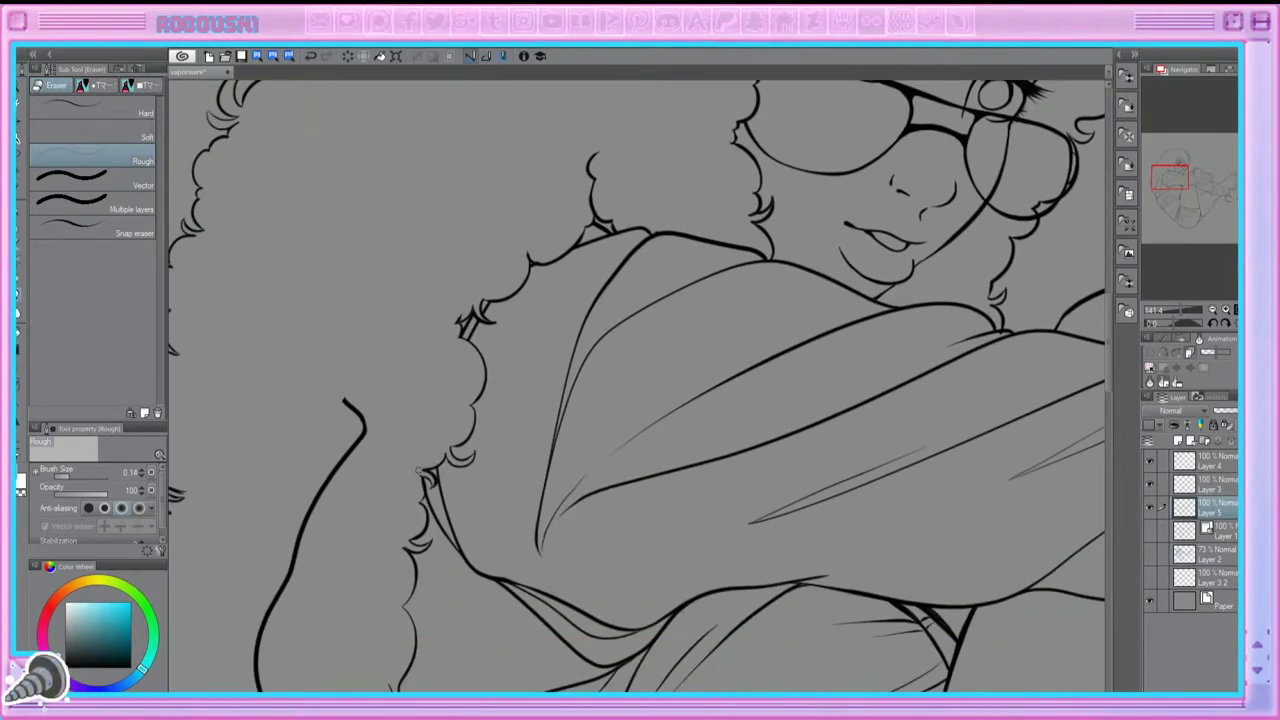
{"action": "mouse_move", "coordinate": [335, 384]}
{"action": "left_mouse_down"}
{"action": "mouse_move", "coordinate": [272, 610]}
{"action": "mouse_move", "coordinate": [451, 391]}
{"action": "mouse_move", "coordinate": [550, 398]}
{"action": "left_mouse_up"}
{"action": "left_click_drag", "start_coordinate": [435, 498], "coordinate": [476, 544]}
{"action": "mouse_move", "coordinate": [481, 588]}
{"action": "left_mouse_down"}
{"action": "mouse_move", "coordinate": [480, 604]}
{"action": "mouse_move", "coordinate": [482, 578]}
{"action": "left_mouse_up"}
Step: Erase the curl lines overlapping the far lens on Layer 4, and merge that layer with Layer 3
{"action": "scroll", "coordinate": [534, 499], "scroll_direction": "down", "scroll_amount": 3}
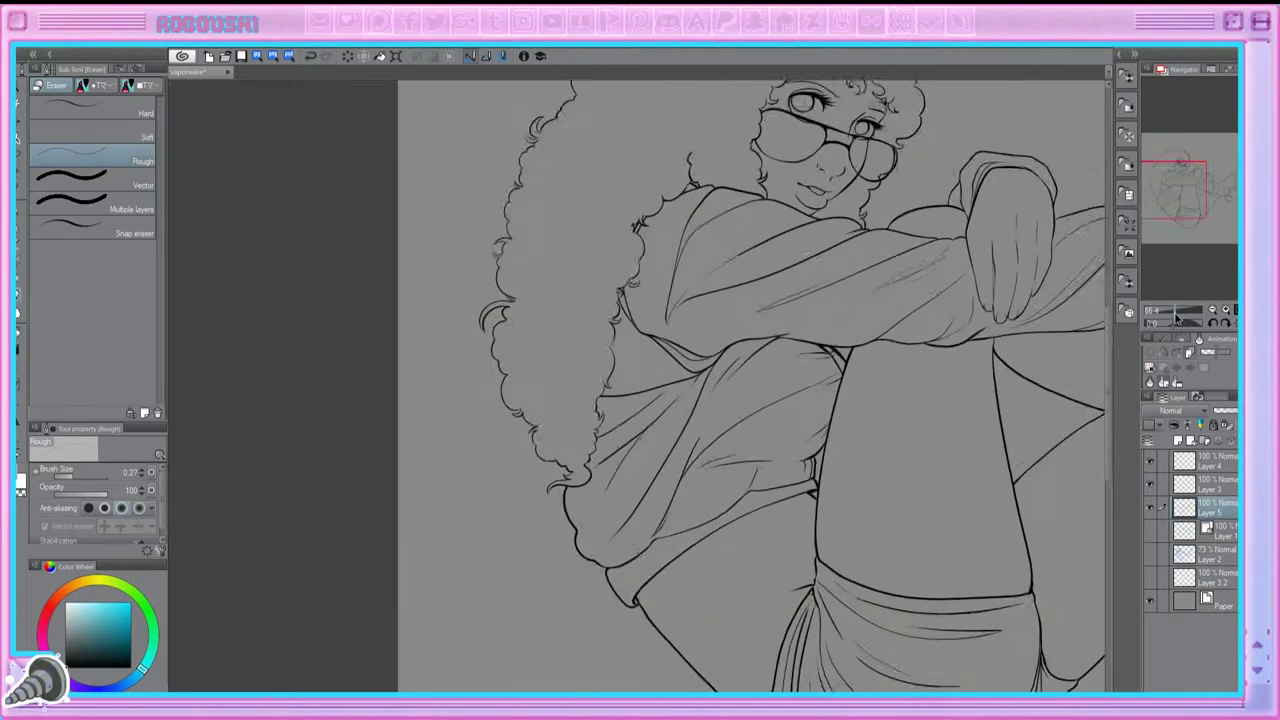
{"action": "left_click", "coordinate": [1210, 461]}
{"action": "left_click", "coordinate": [1187, 173]}
{"action": "scroll", "coordinate": [1187, 173], "scroll_direction": "up", "scroll_amount": 3}
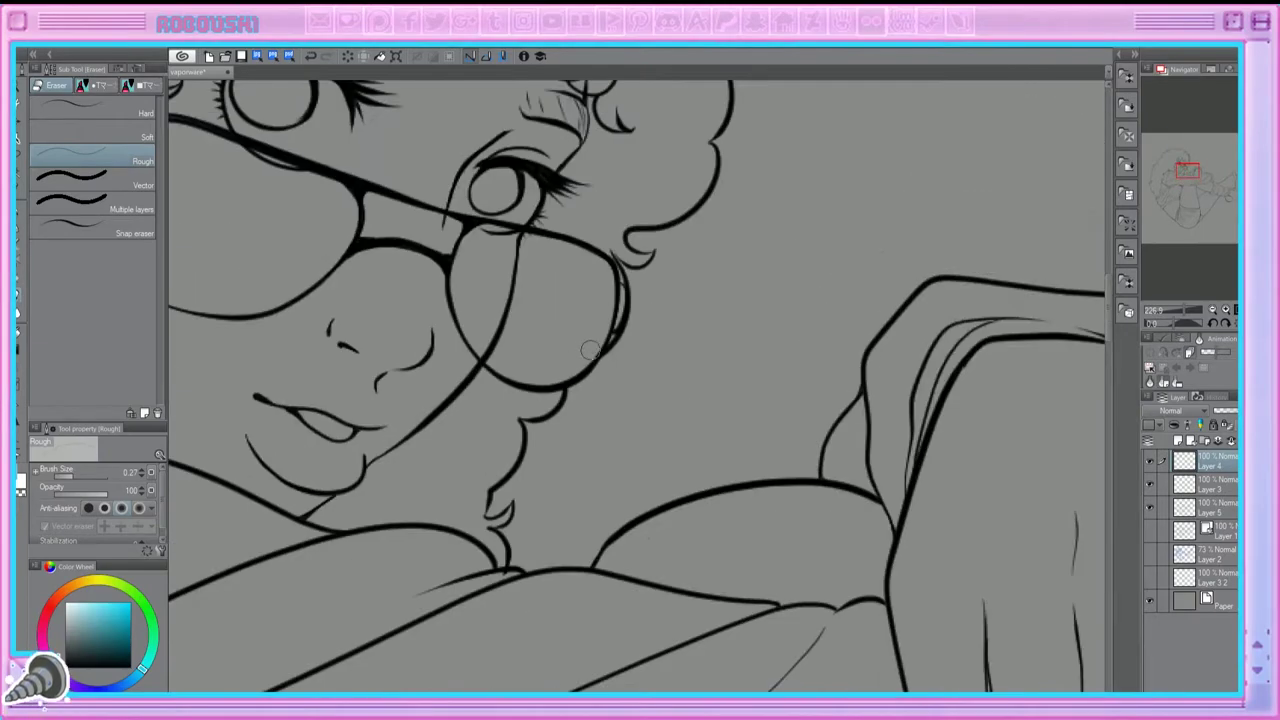
{"action": "scroll", "coordinate": [1186, 297], "scroll_direction": "down", "scroll_amount": 2}
{"action": "left_click", "coordinate": [1150, 463]}
{"action": "left_click", "coordinate": [1150, 463]}
{"action": "left_click_drag", "start_coordinate": [1222, 466], "coordinate": [1222, 490]}
{"action": "scroll", "coordinate": [1211, 217], "scroll_direction": "down", "scroll_amount": 5}
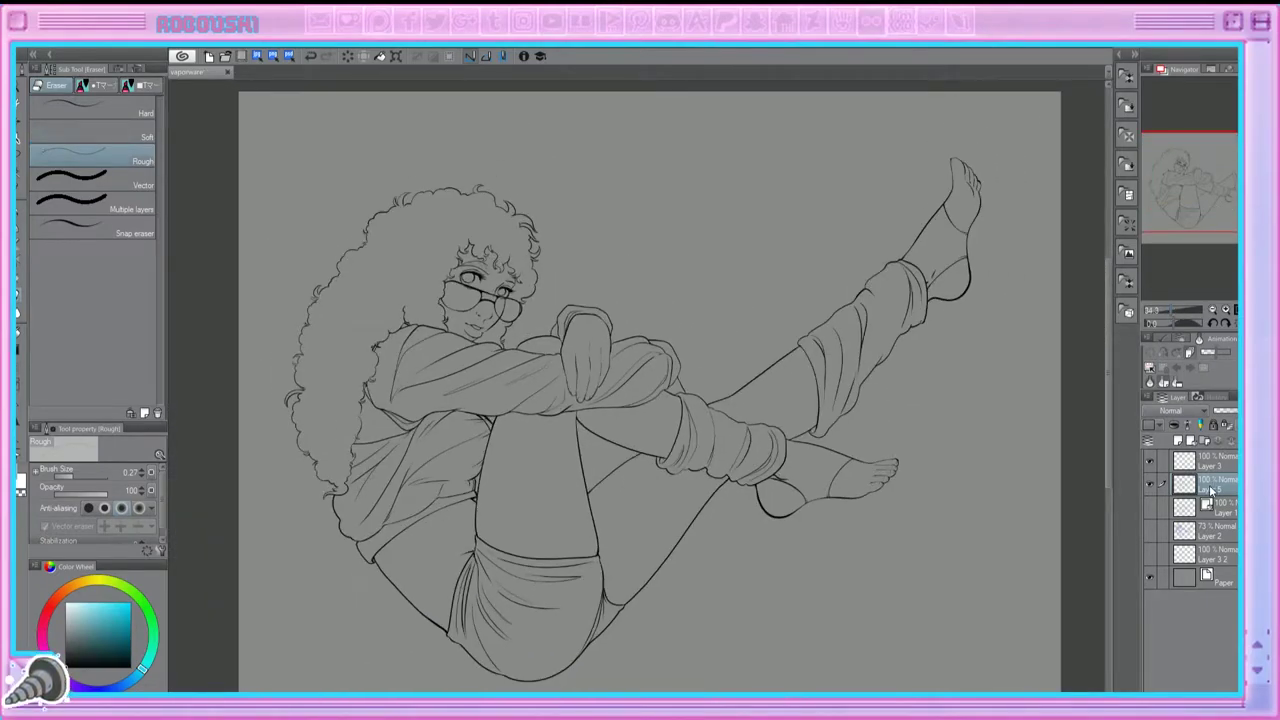
Step: Replace the hidden sketch Layer 2 with an empty layer beneath the line art, and extend the canvas past its left edge
{"action": "scroll", "coordinate": [1174, 315], "scroll_direction": "down", "scroll_amount": 1}
{"action": "scroll", "coordinate": [1198, 228], "scroll_direction": "down", "scroll_amount": 1}
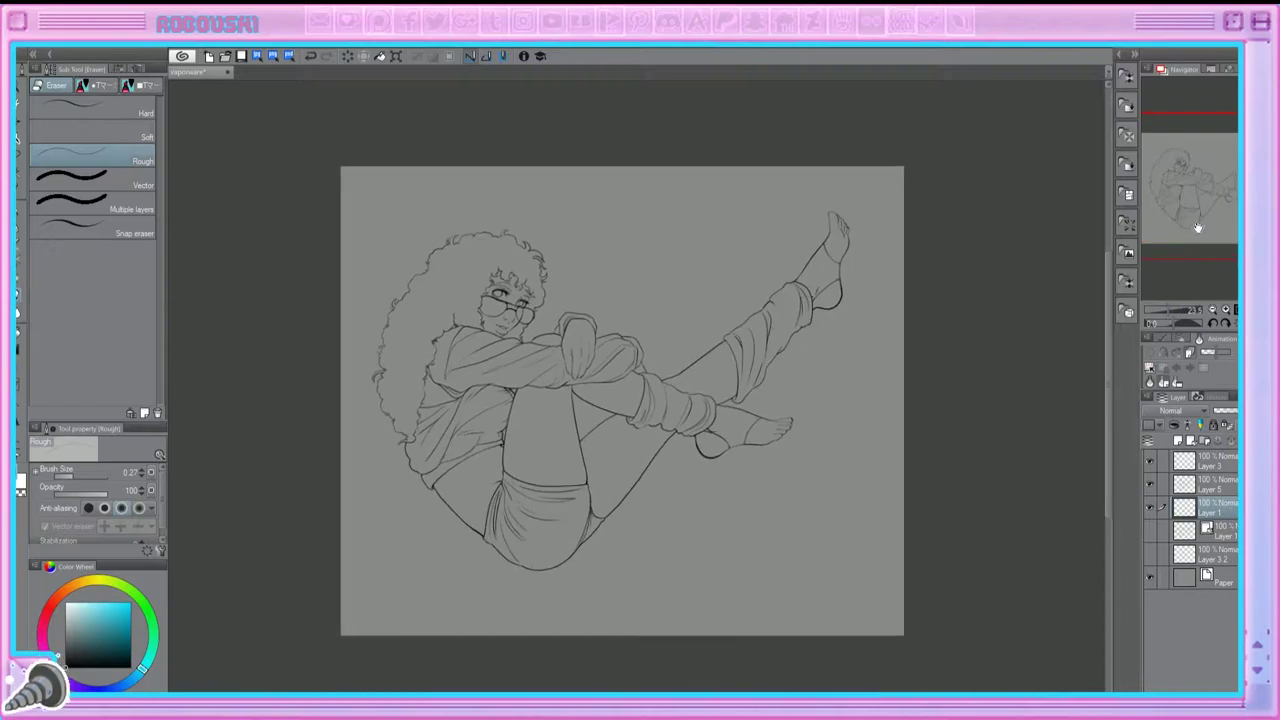
{"action": "key", "text": "ctrl+alt+c"}
{"action": "left_click_drag", "start_coordinate": [341, 400], "coordinate": [317, 400]}
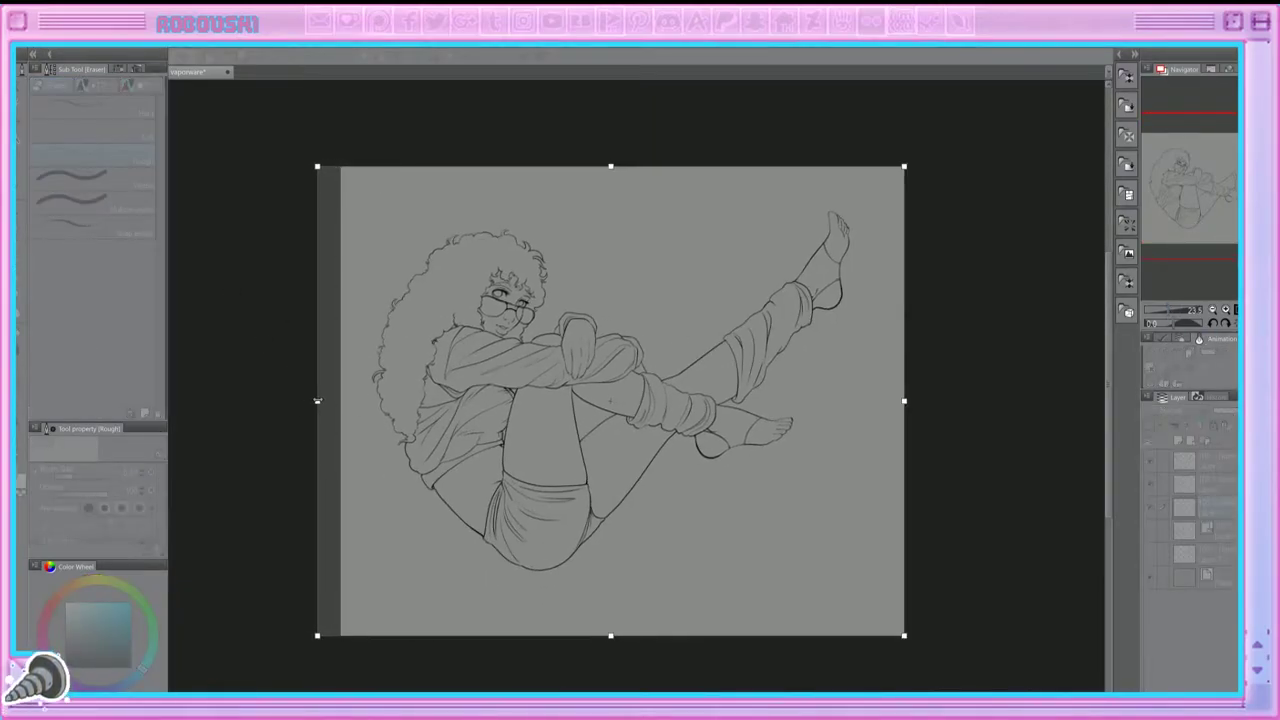
{"action": "key", "text": "Return"}
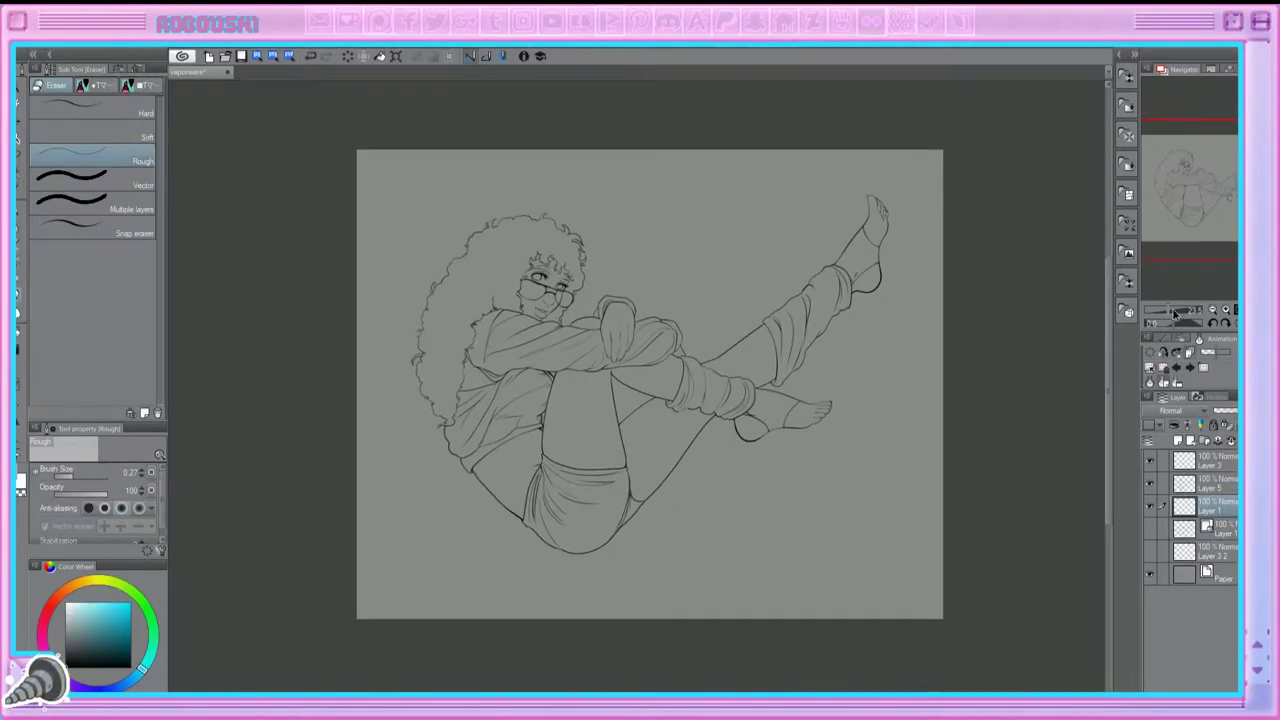
Step: Try to select the area outside the figure and fill it with dark grey on Layer 1
{"action": "left_click", "coordinate": [1218, 513]}
{"action": "key", "text": "g"}
{"action": "left_click", "coordinate": [1218, 513], "text": "ctrl"}
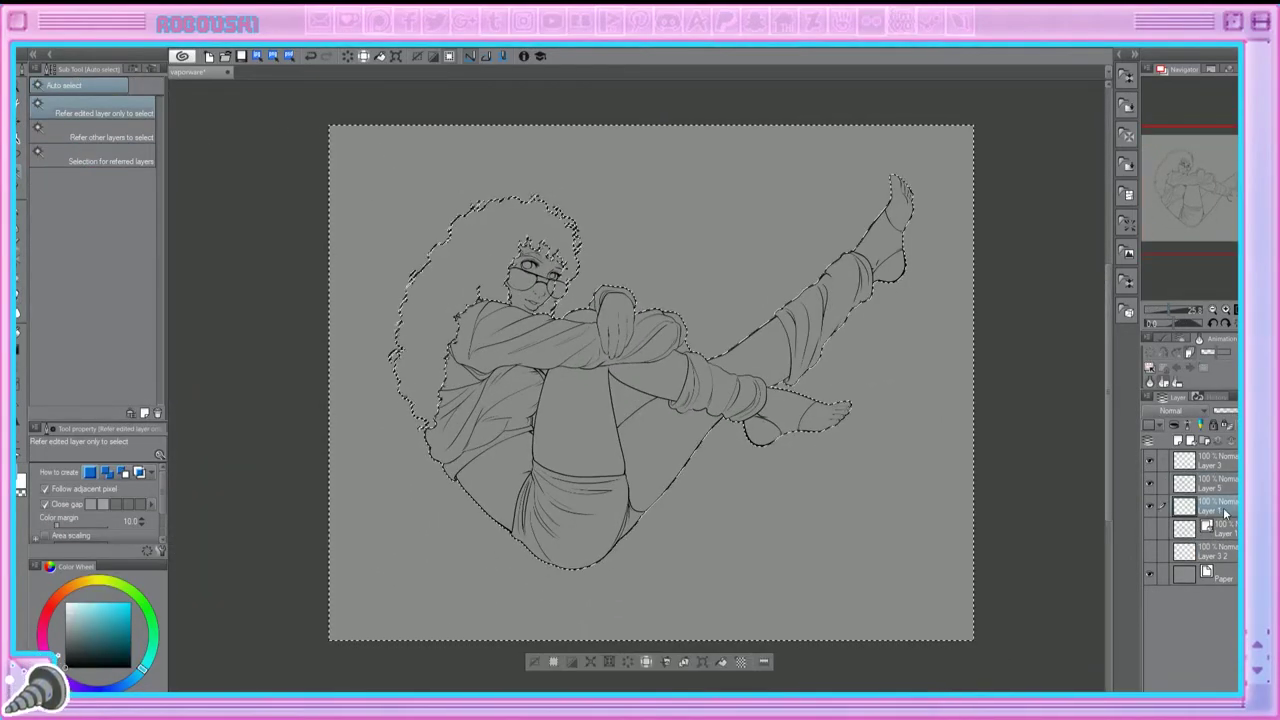
{"action": "left_click", "coordinate": [438, 492]}
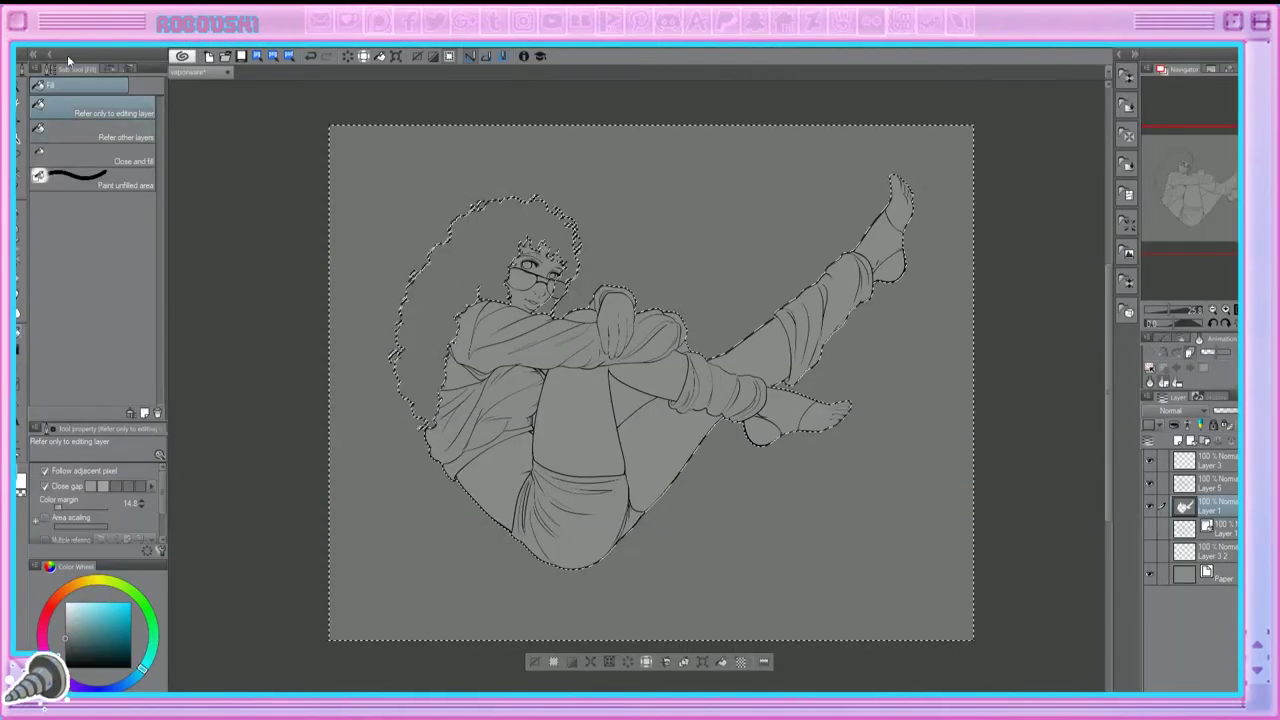
{"action": "key", "text": "w"}
{"action": "key", "text": "ctrl+d"}
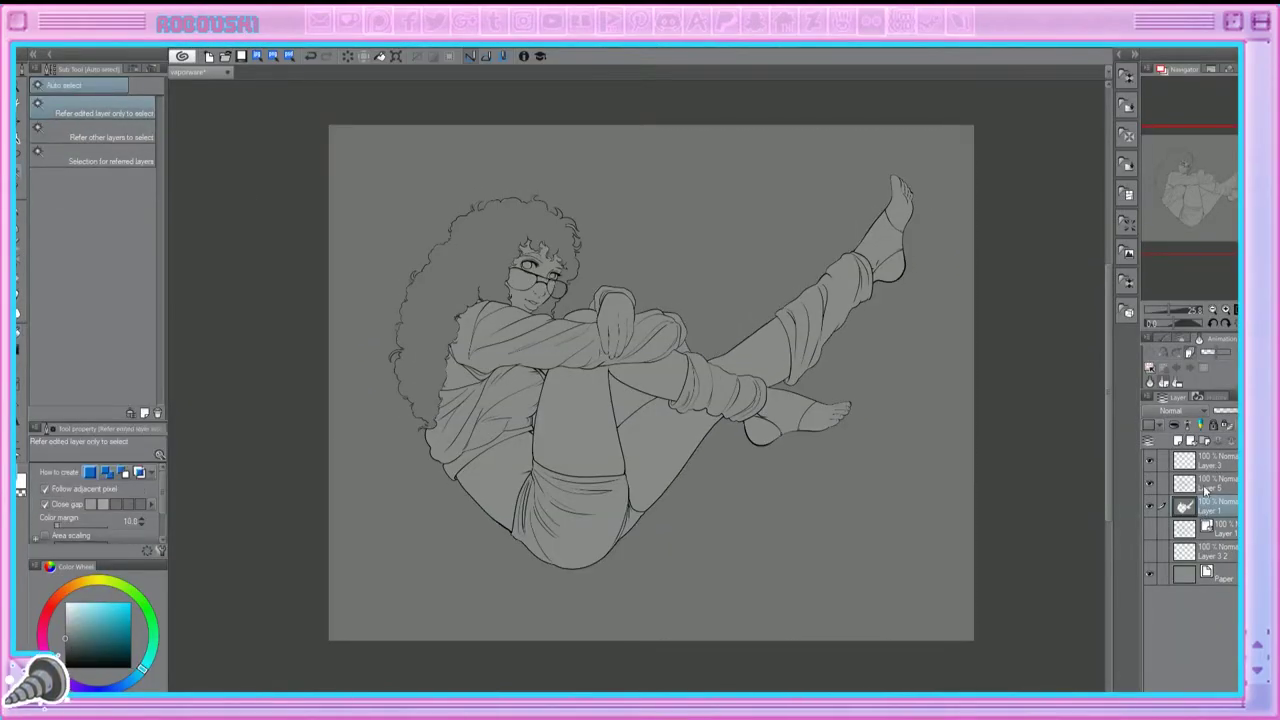
{"action": "key", "text": "ctrl+z"}
{"action": "key", "text": "ctrl+z"}
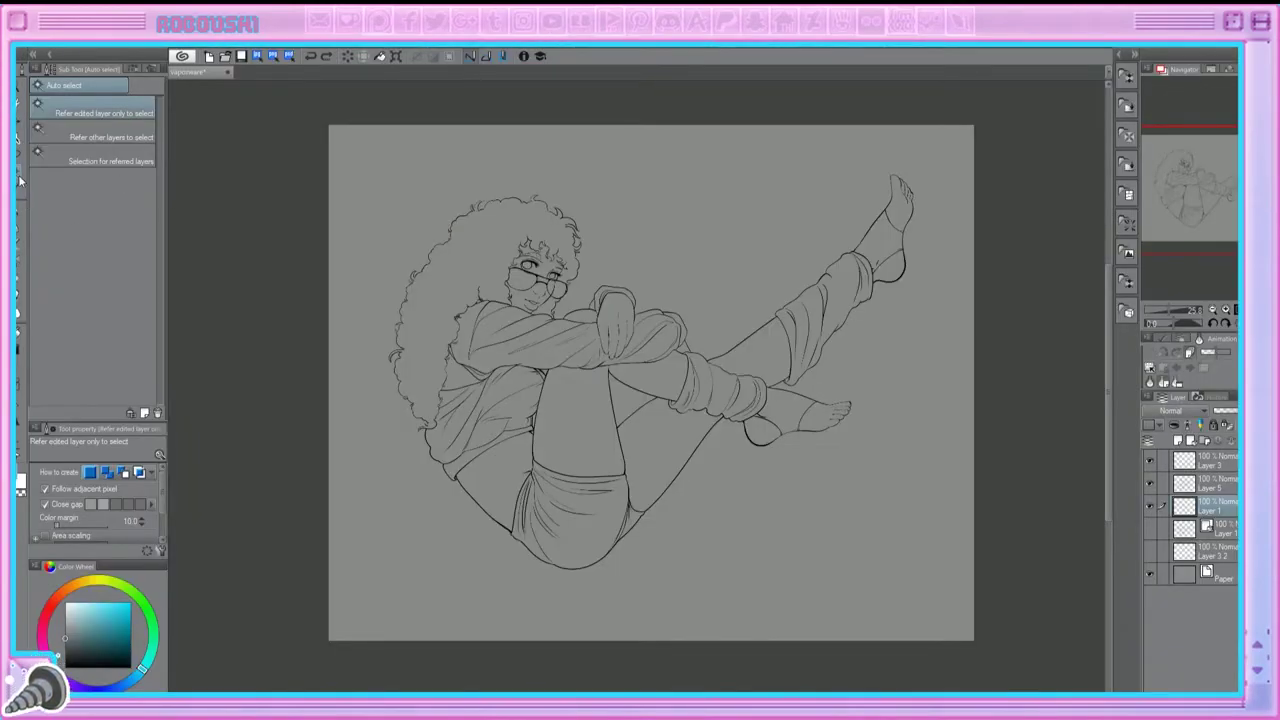
Step: Select the area outside the figure from the Layer 5 line art, and fill it dark grey beneath a new empty layer
{"action": "left_click", "coordinate": [1150, 481], "text": "alt"}
{"action": "left_click", "coordinate": [1150, 481], "text": "alt"}
{"action": "left_click", "coordinate": [1184, 483], "text": "ctrl"}
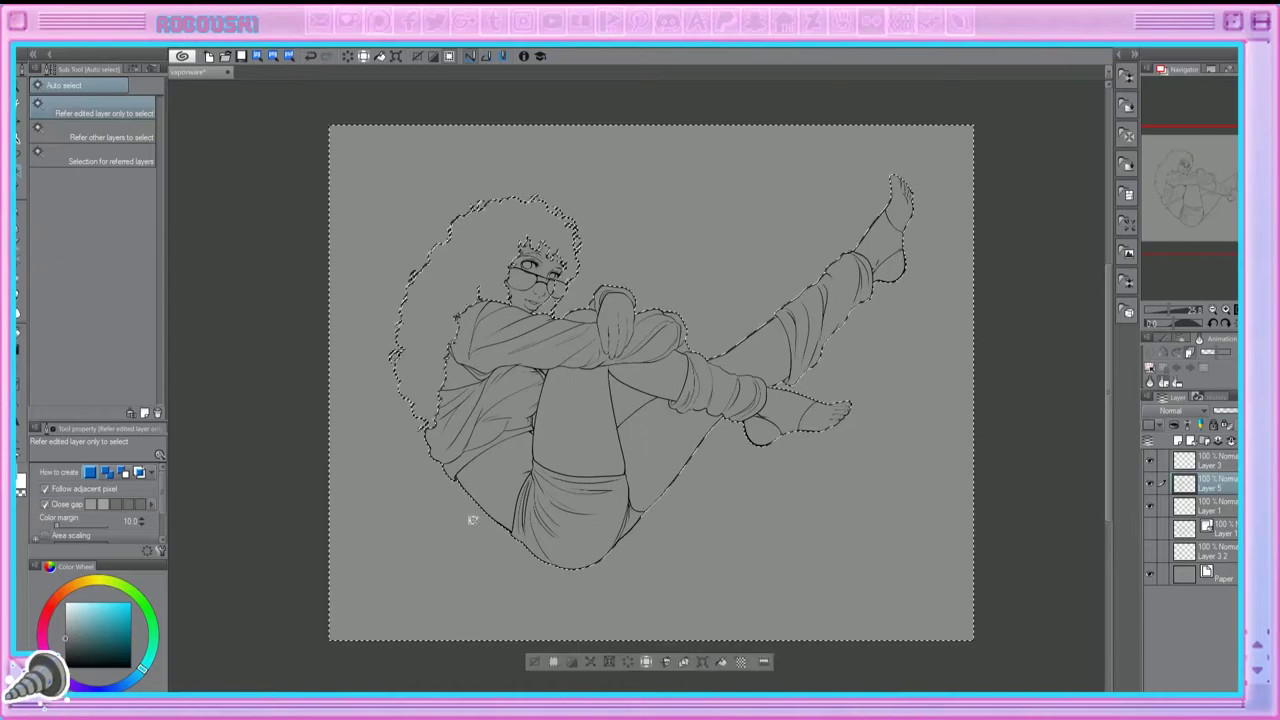
{"action": "key", "text": "ctrl+shift+n"}
{"action": "key", "text": "alt+BackSpace"}
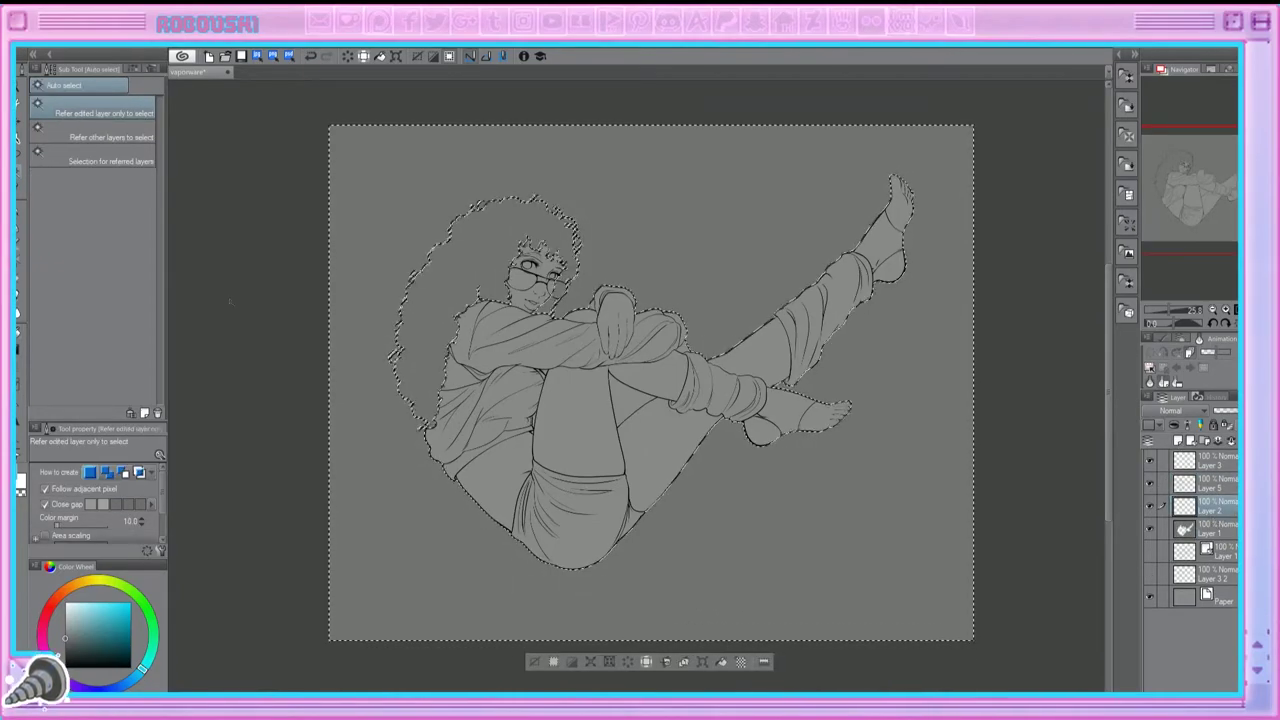
Step: Select the enclosed gap between the thighs, fill it dark grey on Layer 1, and clear the selection
{"action": "left_click", "coordinate": [611, 400]}
{"action": "left_click", "coordinate": [630, 398]}
{"action": "left_click", "coordinate": [1220, 529]}
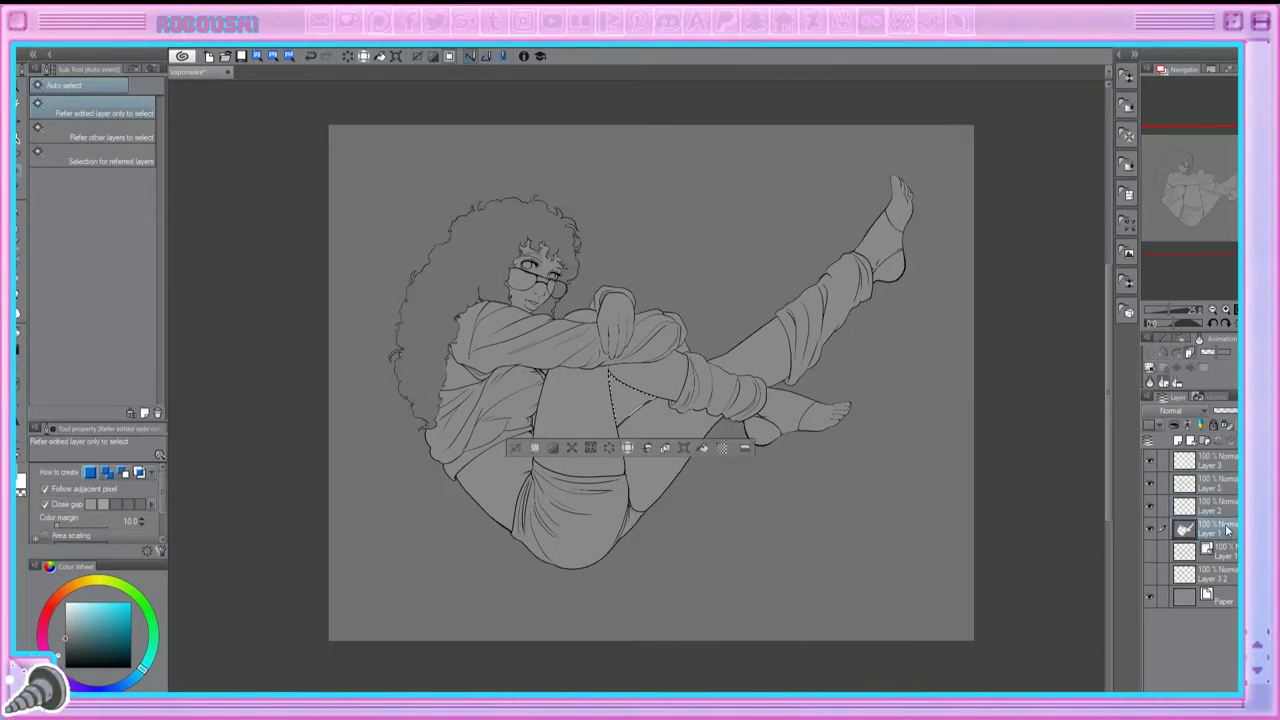
{"action": "key", "text": "alt+BackSpace"}
{"action": "left_click", "coordinate": [1222, 505]}
{"action": "key", "text": "ctrl+d"}
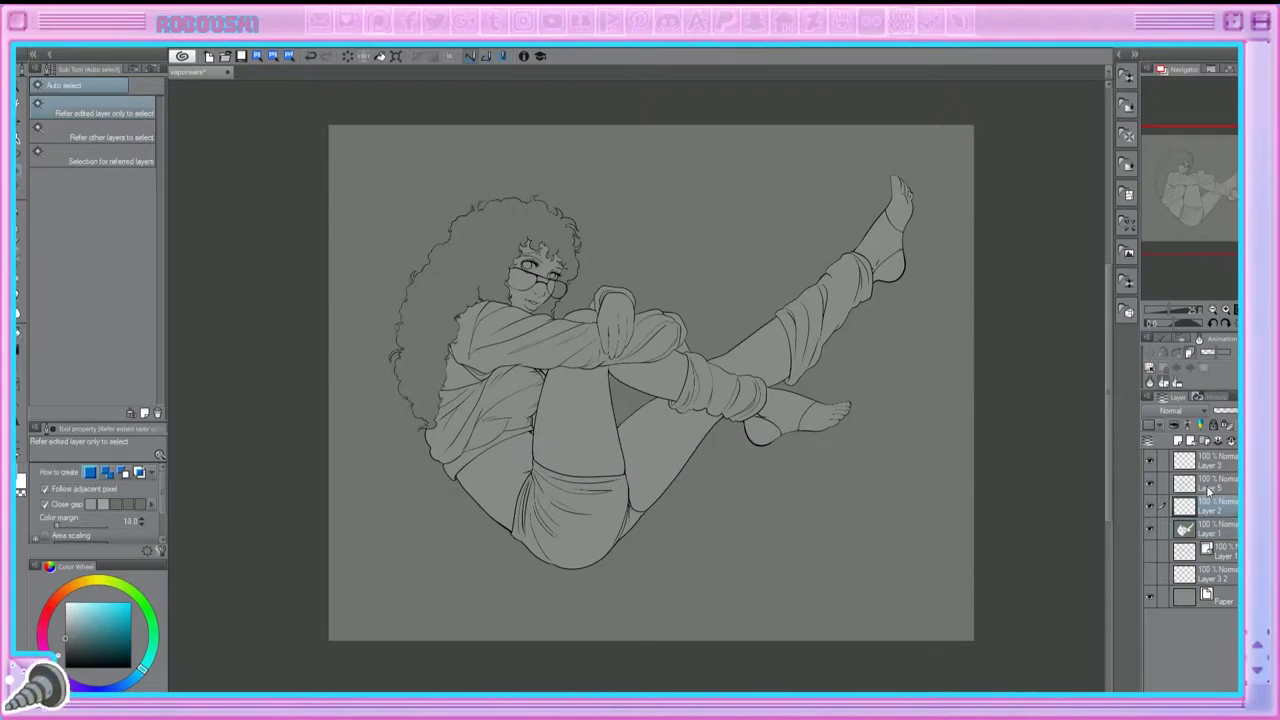
Step: Select the figure's silhouette without the hair and fill it with a light orange-tan skin tone on Layer 2
{"action": "left_click", "coordinate": [1208, 482]}
{"action": "key", "text": "ctrl+plus"}
{"action": "key", "text": "ctrl+plus"}
{"action": "key", "text": "ctrl+plus"}
{"action": "left_click", "coordinate": [414, 425]}
{"action": "mouse_move", "coordinate": [1182, 313]}
{"action": "left_mouse_down"}
{"action": "mouse_move", "coordinate": [1160, 316]}
{"action": "mouse_move", "coordinate": [1200, 313]}
{"action": "mouse_move", "coordinate": [1186, 313]}
{"action": "left_mouse_up"}
{"action": "key", "text": "g"}
{"action": "key", "text": "b"}
{"action": "left_click_drag", "start_coordinate": [1192, 182], "coordinate": [1190, 198]}
{"action": "key", "text": "w"}
{"action": "left_click", "coordinate": [1222, 508], "text": "ctrl"}
{"action": "key", "text": "x"}
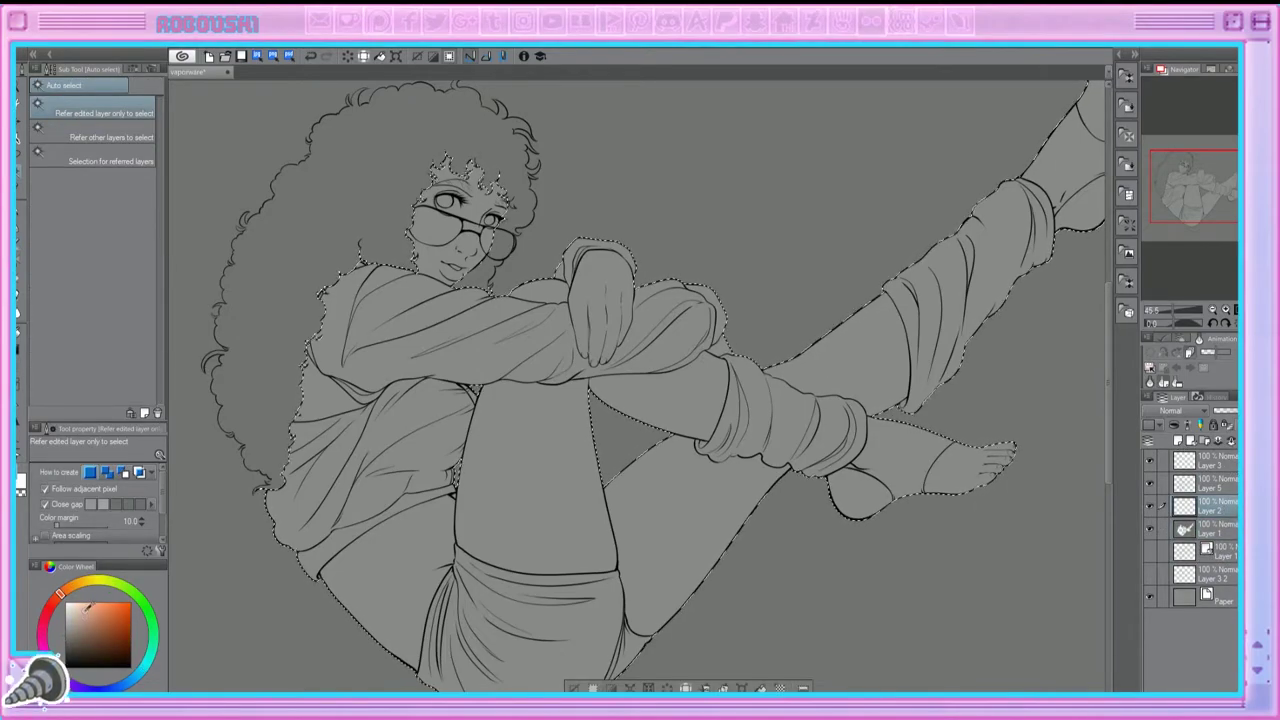
{"action": "key", "text": "g"}
{"action": "left_click", "coordinate": [556, 495]}
Step: Refill the figure with a slightly more muted skin tone, delete the dark grey fill layer, and clear the selection
{"action": "left_click_drag", "start_coordinate": [1219, 177], "coordinate": [1224, 169]}
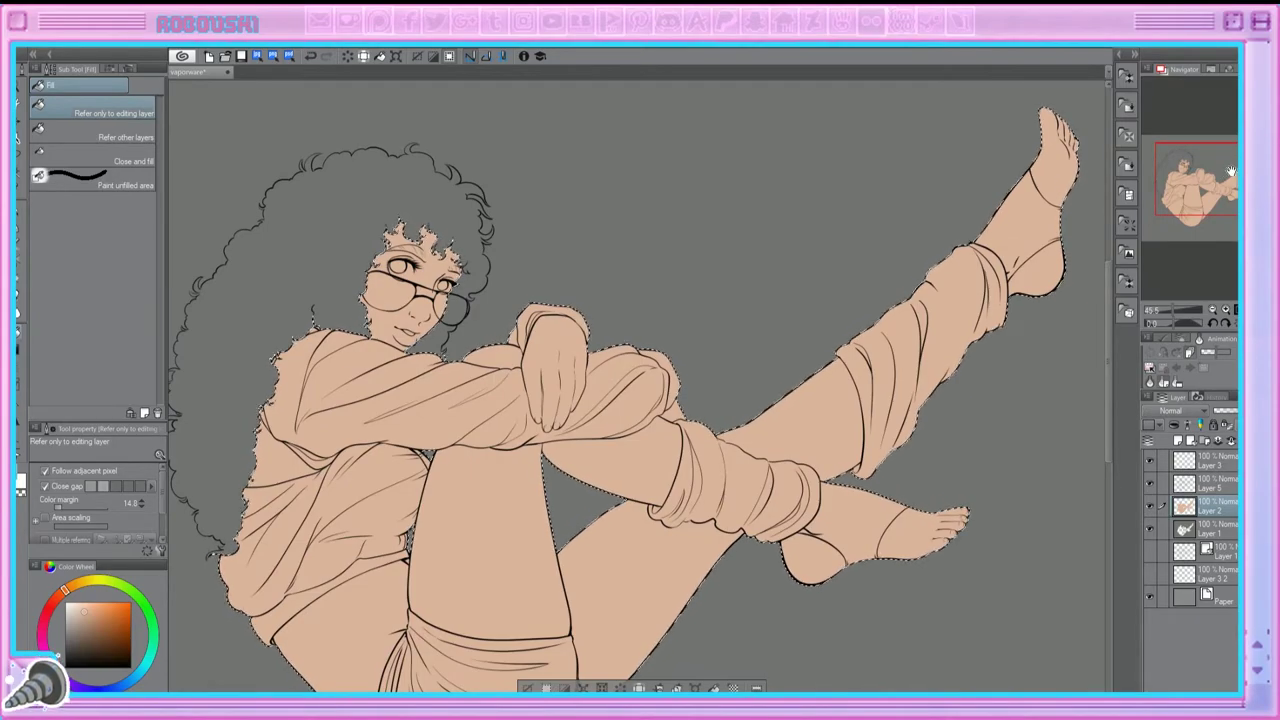
{"action": "mouse_move", "coordinate": [95, 605]}
{"action": "left_mouse_down"}
{"action": "mouse_move", "coordinate": [70, 598]}
{"action": "mouse_move", "coordinate": [80, 608]}
{"action": "left_mouse_up"}
{"action": "left_click", "coordinate": [583, 327]}
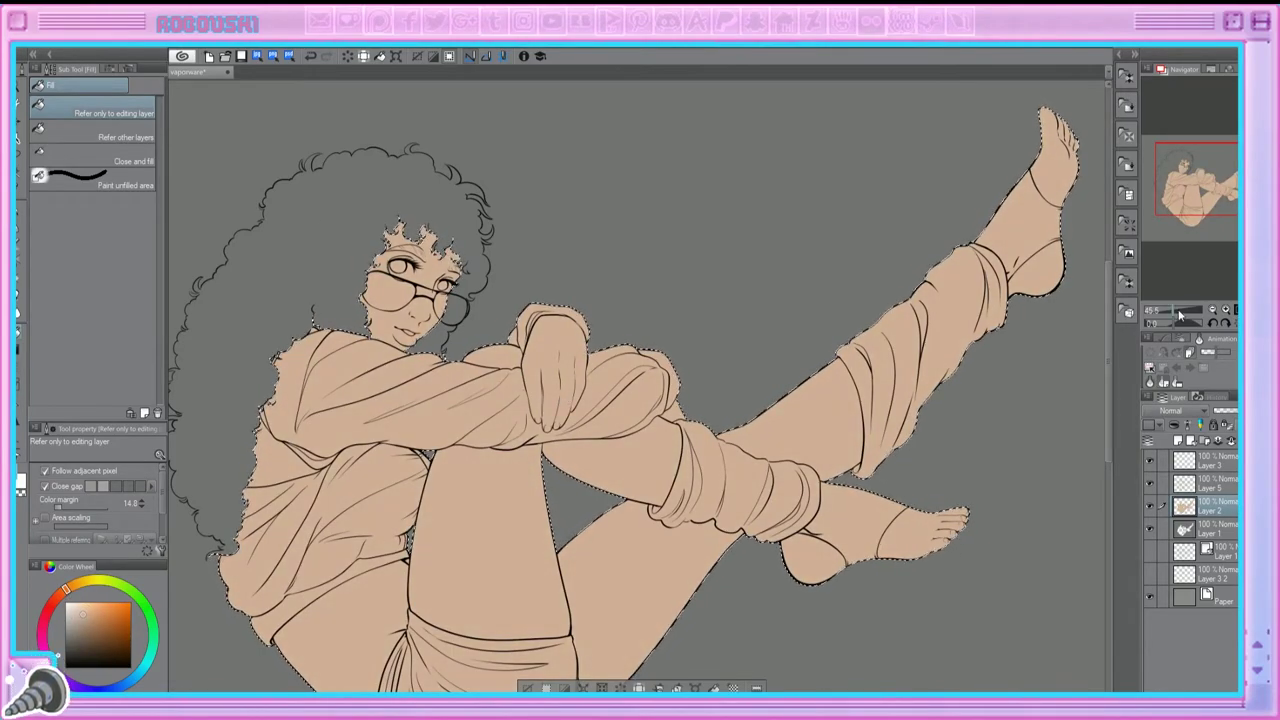
{"action": "left_click_drag", "start_coordinate": [1186, 321], "coordinate": [1165, 318]}
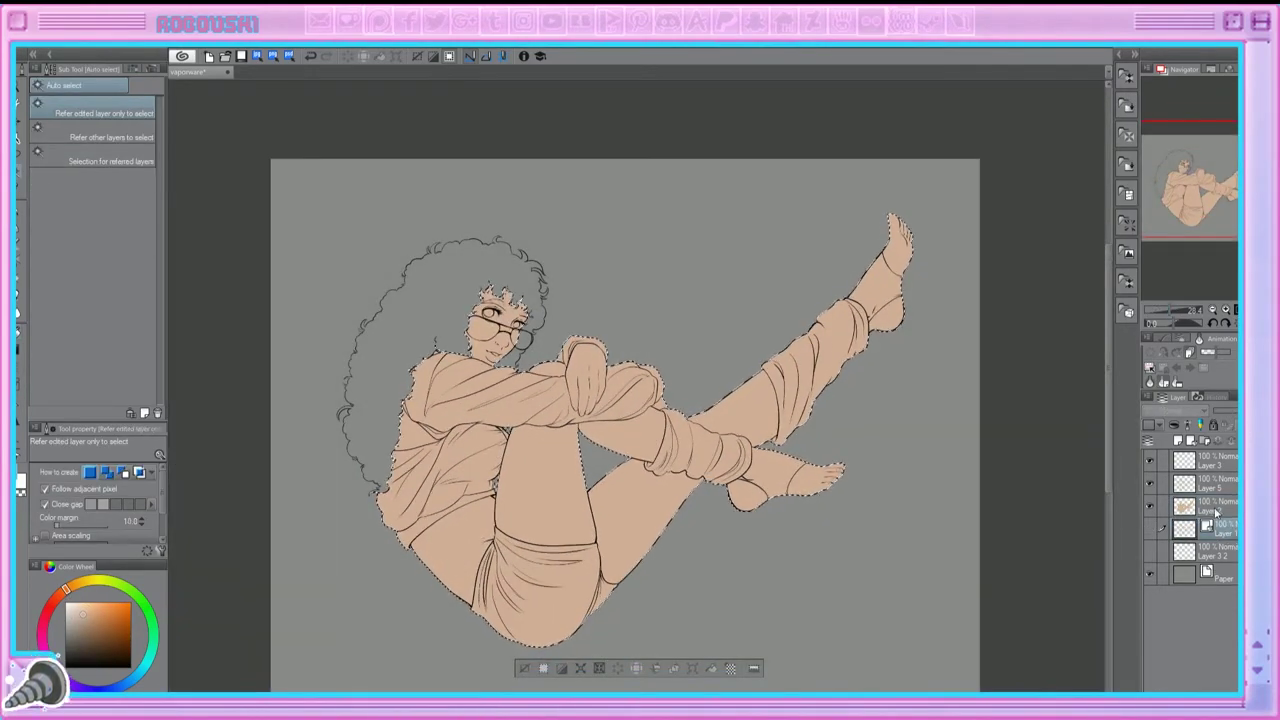
{"action": "left_click", "coordinate": [1153, 507]}
{"action": "key", "text": "ctrl+d"}
Step: Add a layer above the skin fill and block in pale yellow hair beside the near cheek and shoulder with the G-pen
{"action": "scroll", "coordinate": [1185, 316], "scroll_direction": "up", "scroll_amount": 5}
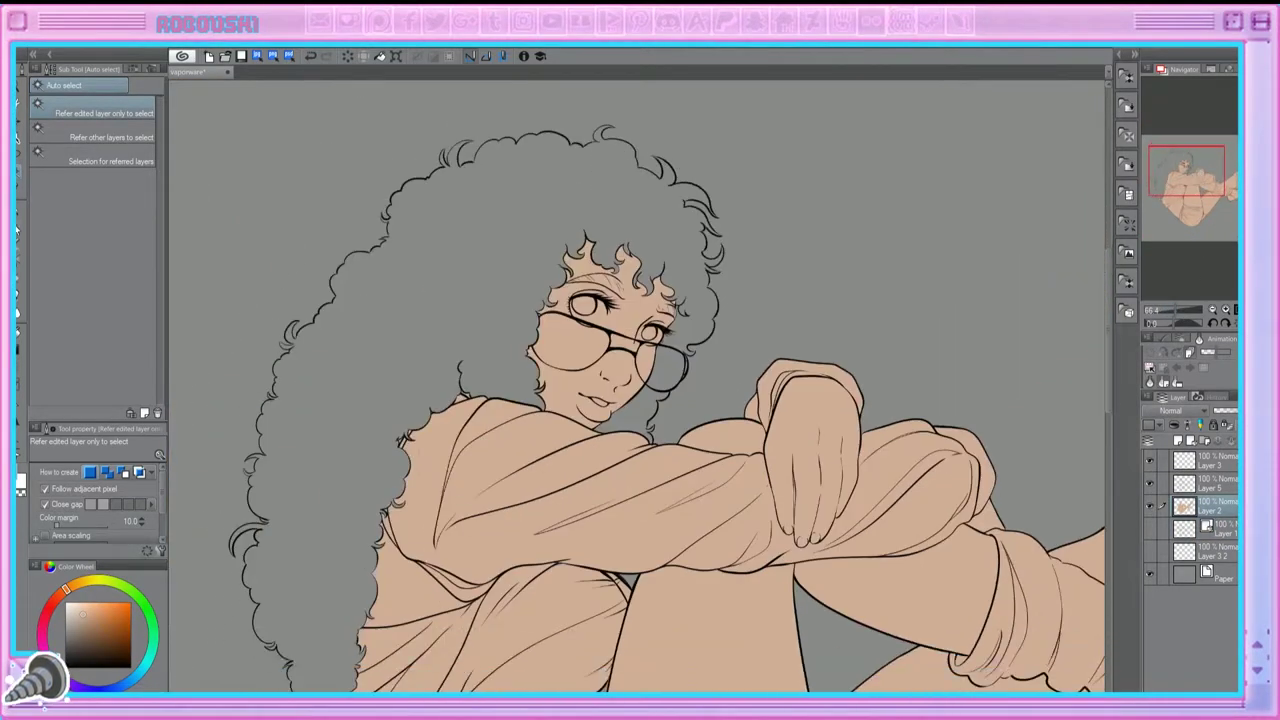
{"action": "left_click", "coordinate": [1210, 483]}
{"action": "scroll", "coordinate": [1188, 229], "scroll_direction": "down", "scroll_amount": 5}
{"action": "key", "text": "ctrl+d"}
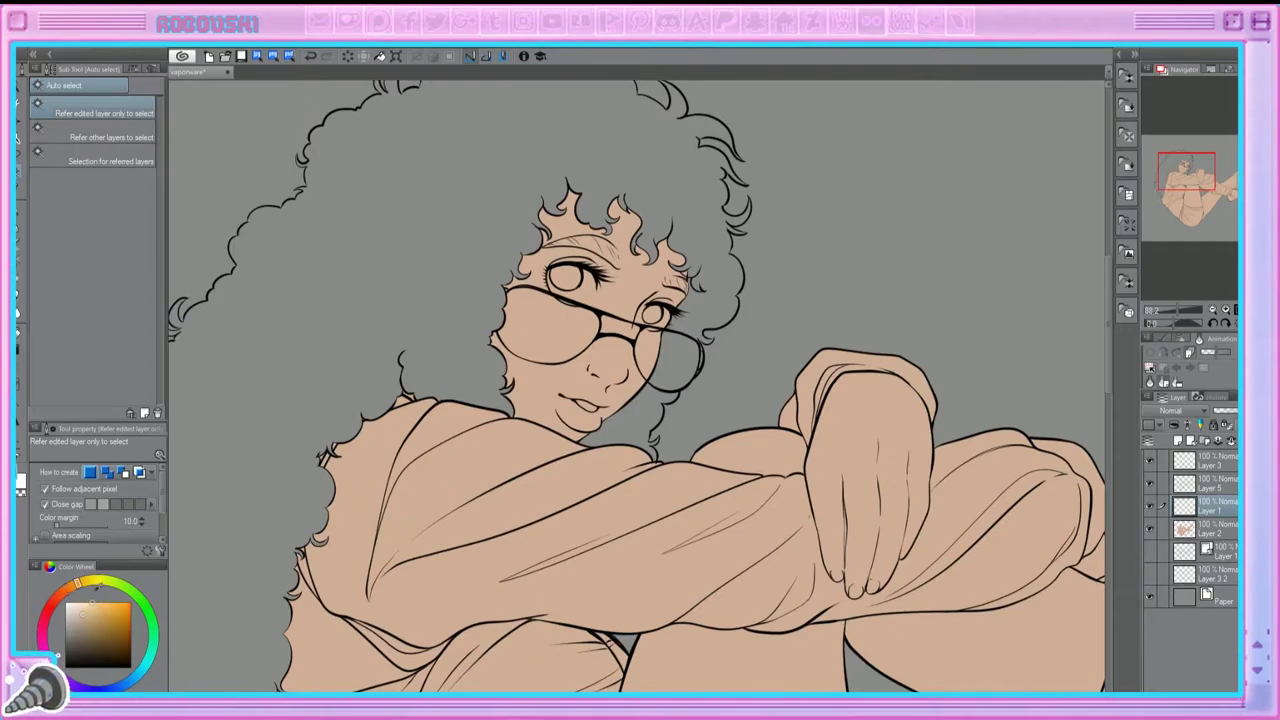
{"action": "key", "text": "p"}
{"action": "mouse_move", "coordinate": [320, 343]}
{"action": "left_mouse_down"}
{"action": "mouse_move", "coordinate": [371, 271]}
{"action": "mouse_move", "coordinate": [460, 345]}
{"action": "left_mouse_up"}
{"action": "scroll", "coordinate": [494, 316], "scroll_direction": "up", "scroll_amount": 2}
{"action": "mouse_move", "coordinate": [445, 280]}
{"action": "left_mouse_down"}
{"action": "mouse_move", "coordinate": [540, 318]}
{"action": "mouse_move", "coordinate": [588, 362]}
{"action": "mouse_move", "coordinate": [590, 395]}
{"action": "mouse_move", "coordinate": [540, 395]}
{"action": "left_mouse_up"}
Step: Fill the remaining gaps in the pale yellow hair between the shoulder and the near cheek curls
{"action": "scroll", "coordinate": [1185, 317], "scroll_direction": "up", "scroll_amount": 3}
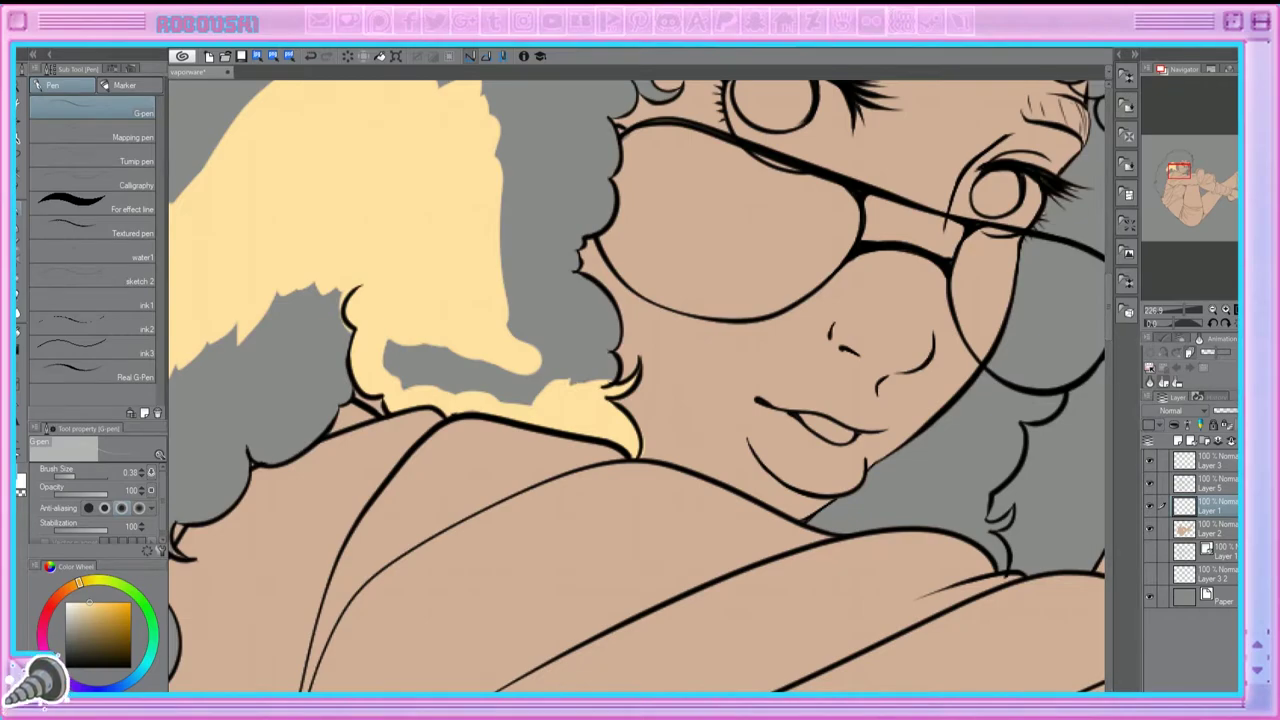
{"action": "left_click_drag", "start_coordinate": [385, 372], "coordinate": [518, 395]}
{"action": "mouse_move", "coordinate": [455, 349]}
{"action": "left_mouse_down"}
{"action": "mouse_move", "coordinate": [534, 339]}
{"action": "mouse_move", "coordinate": [609, 367]}
{"action": "mouse_move", "coordinate": [610, 316]}
{"action": "left_mouse_up"}
{"action": "mouse_move", "coordinate": [575, 235]}
{"action": "left_mouse_down"}
{"action": "mouse_move", "coordinate": [600, 195]}
{"action": "mouse_move", "coordinate": [568, 238]}
{"action": "left_mouse_up"}
Step: Trace pale yellow hair edges along the far cheek, the collar, the curls below the far lens and the lens rim
{"action": "mouse_move", "coordinate": [800, 480]}
{"action": "left_mouse_down"}
{"action": "mouse_move", "coordinate": [403, 364]}
{"action": "mouse_move", "coordinate": [375, 390]}
{"action": "left_mouse_up"}
{"action": "left_click_drag", "start_coordinate": [390, 437], "coordinate": [405, 420]}
{"action": "mouse_move", "coordinate": [508, 338]}
{"action": "left_mouse_down"}
{"action": "mouse_move", "coordinate": [597, 190]}
{"action": "mouse_move", "coordinate": [642, 100]}
{"action": "left_mouse_up"}
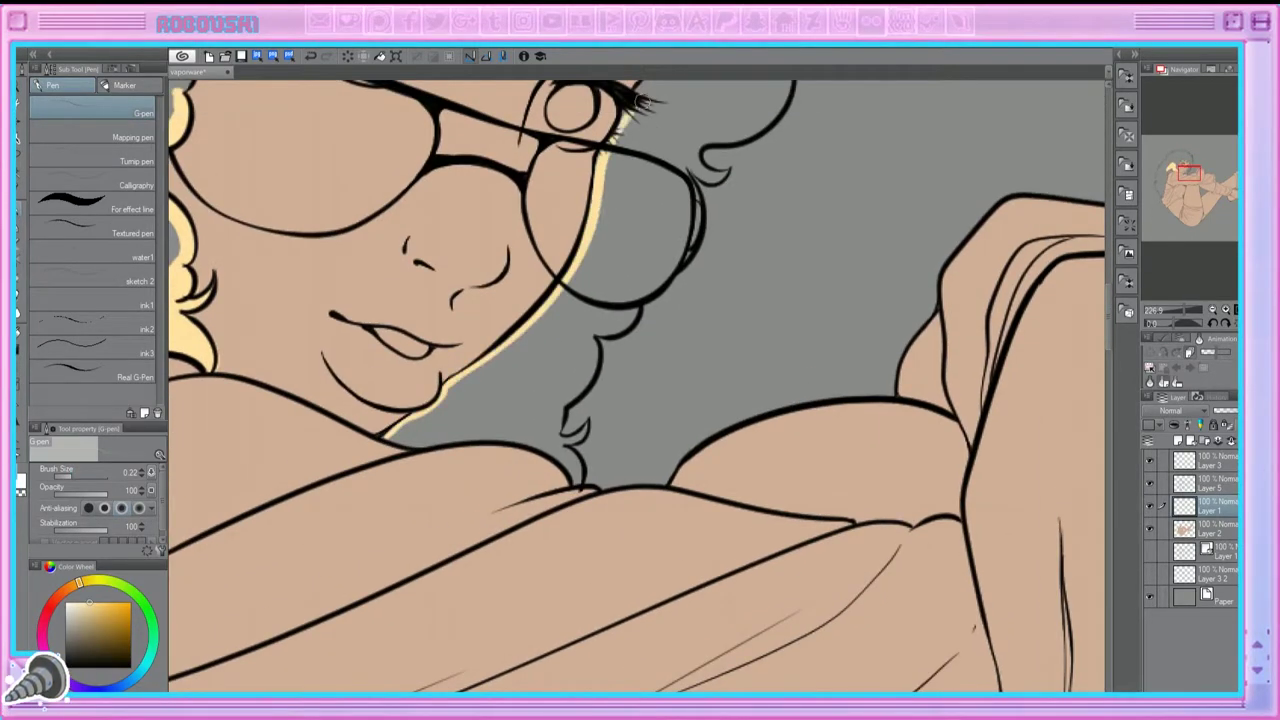
{"action": "mouse_move", "coordinate": [405, 432]}
{"action": "left_mouse_down"}
{"action": "mouse_move", "coordinate": [497, 437]}
{"action": "mouse_move", "coordinate": [575, 480]}
{"action": "left_mouse_up"}
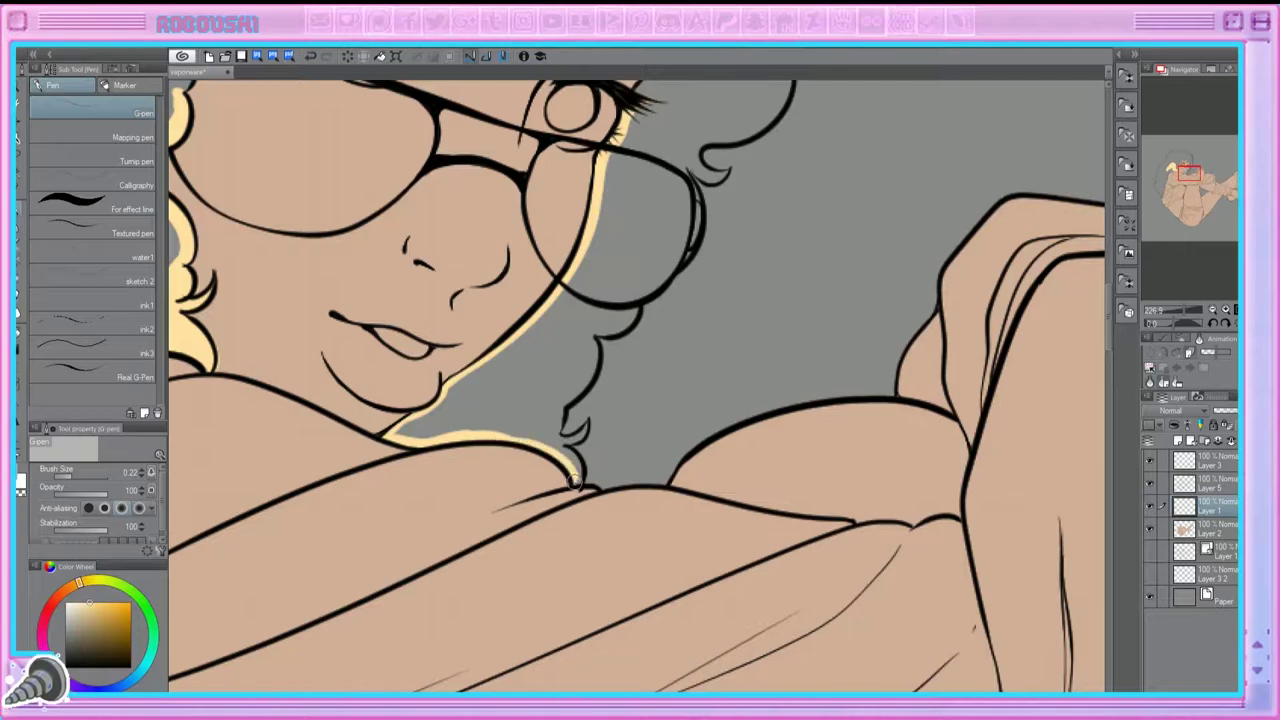
{"action": "mouse_move", "coordinate": [548, 434]}
{"action": "left_mouse_down"}
{"action": "mouse_move", "coordinate": [540, 400]}
{"action": "mouse_move", "coordinate": [410, 421]}
{"action": "mouse_move", "coordinate": [431, 418]}
{"action": "mouse_move", "coordinate": [455, 383]}
{"action": "mouse_move", "coordinate": [436, 436]}
{"action": "mouse_move", "coordinate": [506, 435]}
{"action": "mouse_move", "coordinate": [590, 345]}
{"action": "left_mouse_up"}
{"action": "mouse_move", "coordinate": [690, 174]}
{"action": "left_mouse_down"}
{"action": "mouse_move", "coordinate": [694, 226]}
{"action": "mouse_move", "coordinate": [669, 266]}
{"action": "mouse_move", "coordinate": [585, 332]}
{"action": "left_mouse_up"}
{"action": "left_click_drag", "start_coordinate": [634, 237], "coordinate": [464, 555]}
Step: Trace pale yellow edges along the far temple, the bang above the far brow and the far-side curls, closing the area across
{"action": "mouse_move", "coordinate": [497, 338]}
{"action": "left_mouse_down"}
{"action": "mouse_move", "coordinate": [492, 318]}
{"action": "mouse_move", "coordinate": [500, 344]}
{"action": "left_mouse_up"}
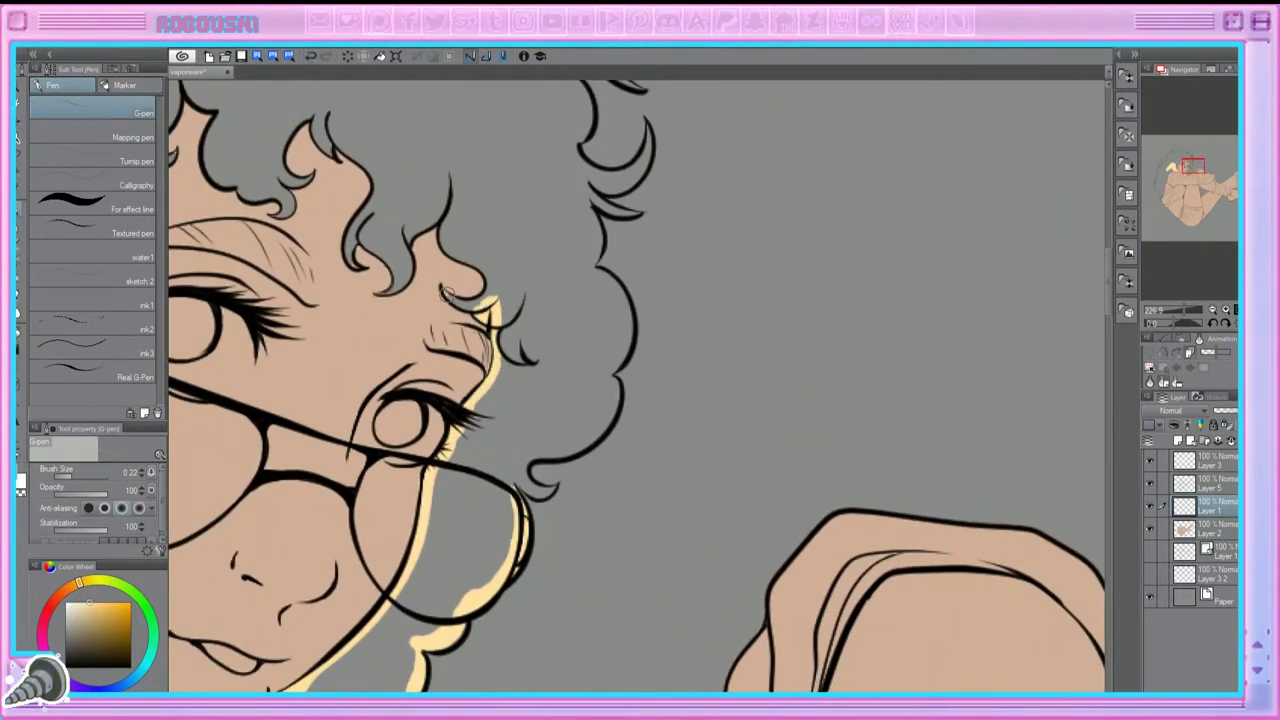
{"action": "mouse_move", "coordinate": [489, 276]}
{"action": "left_mouse_down"}
{"action": "mouse_move", "coordinate": [458, 254]}
{"action": "mouse_move", "coordinate": [465, 178]}
{"action": "left_mouse_up"}
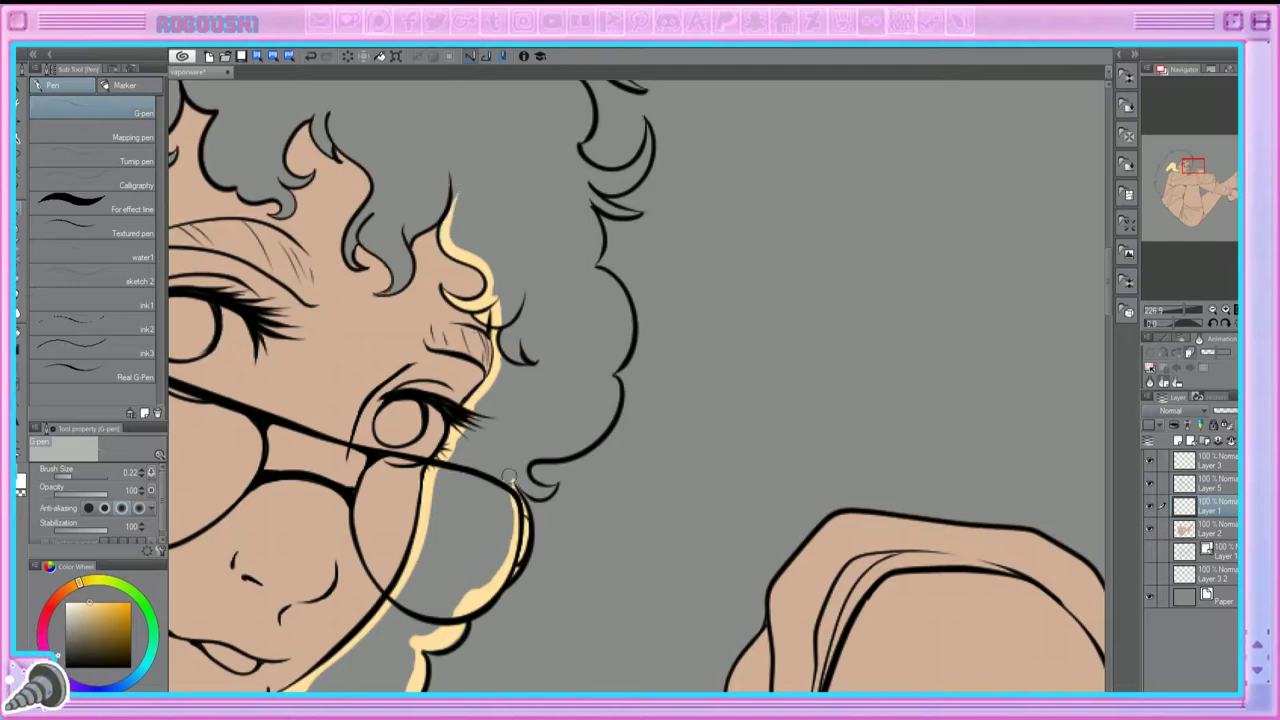
{"action": "left_click_drag", "start_coordinate": [548, 482], "coordinate": [515, 450]}
{"action": "mouse_move", "coordinate": [620, 372]}
{"action": "left_mouse_down"}
{"action": "mouse_move", "coordinate": [591, 440]}
{"action": "mouse_move", "coordinate": [535, 455]}
{"action": "left_mouse_up"}
{"action": "mouse_move", "coordinate": [598, 268]}
{"action": "left_mouse_down"}
{"action": "mouse_move", "coordinate": [627, 324]}
{"action": "mouse_move", "coordinate": [612, 390]}
{"action": "left_mouse_up"}
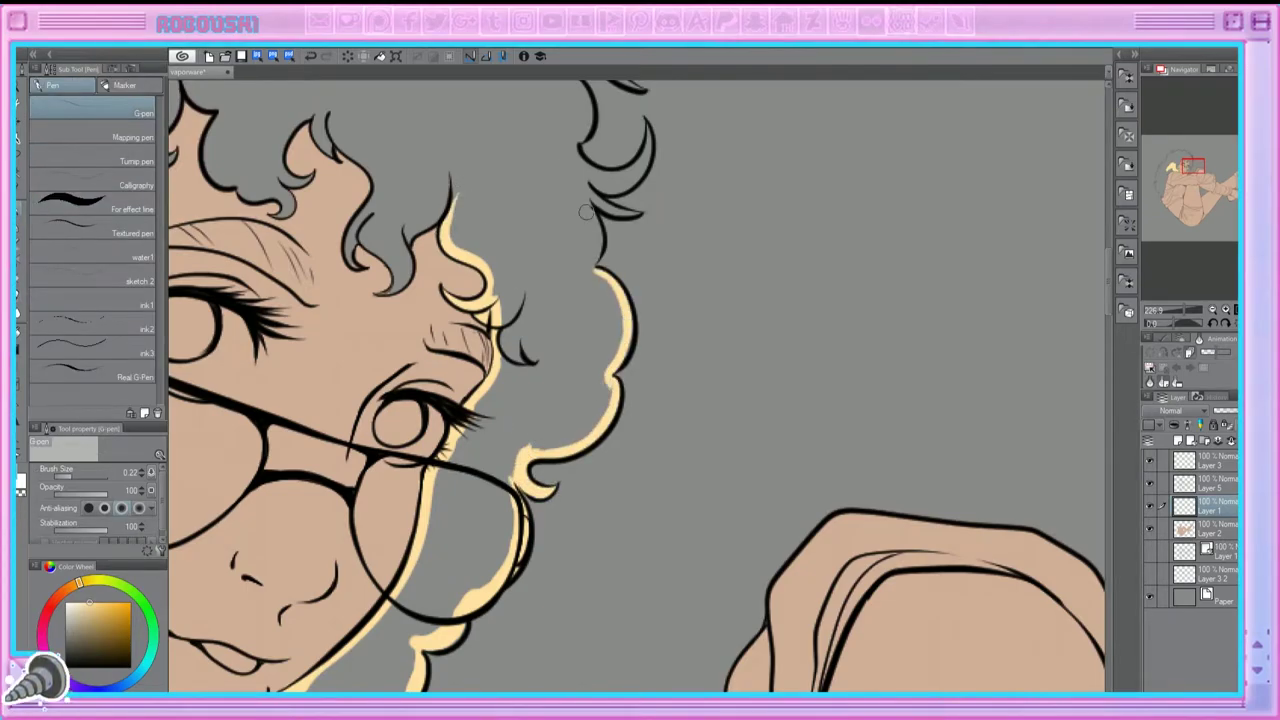
{"action": "mouse_move", "coordinate": [643, 165]}
{"action": "left_mouse_down"}
{"action": "mouse_move", "coordinate": [602, 188]}
{"action": "mouse_move", "coordinate": [637, 172]}
{"action": "mouse_move", "coordinate": [522, 138]}
{"action": "mouse_move", "coordinate": [452, 202]}
{"action": "left_mouse_up"}
Step: Try to fill the enclosed far-side hair area with the Fill tool
{"action": "key", "text": "g"}
{"action": "left_click", "coordinate": [532, 237]}
{"action": "key", "text": "ctrl+z"}
Step: Clean up stray colour and paint the hair beside the far eye and temple pale yellow by hand
{"action": "key", "text": "e"}
{"action": "left_click_drag", "start_coordinate": [216, 700], "coordinate": [361, 600]}
{"action": "key", "text": "p"}
{"action": "mouse_move", "coordinate": [440, 610]}
{"action": "left_mouse_down"}
{"action": "mouse_move", "coordinate": [523, 571]}
{"action": "mouse_move", "coordinate": [515, 525]}
{"action": "mouse_move", "coordinate": [640, 460]}
{"action": "mouse_move", "coordinate": [578, 385]}
{"action": "mouse_move", "coordinate": [615, 300]}
{"action": "mouse_move", "coordinate": [656, 359]}
{"action": "mouse_move", "coordinate": [660, 175]}
{"action": "mouse_move", "coordinate": [1030, 330]}
{"action": "mouse_move", "coordinate": [580, 510]}
{"action": "left_mouse_up"}
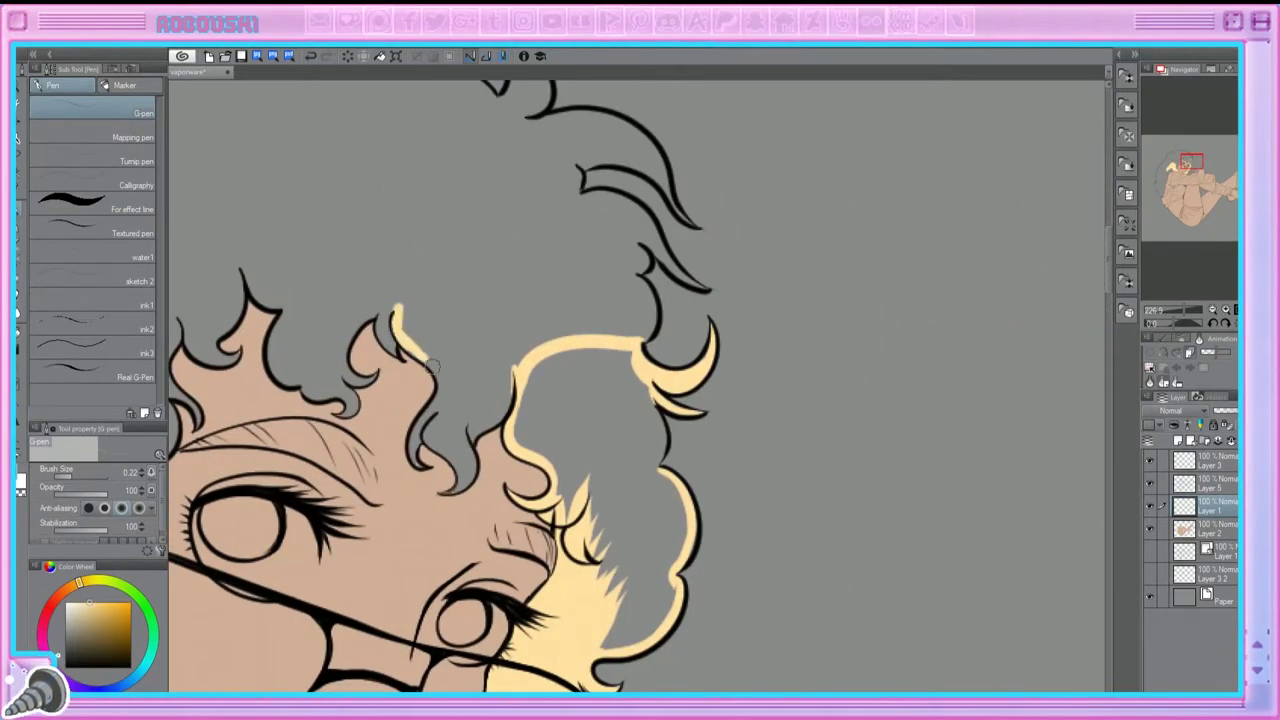
Step: Outline the bang lock above the far brow in pale yellow and fill the hair from there to the far-side curls
{"action": "mouse_move", "coordinate": [431, 408]}
{"action": "left_mouse_down"}
{"action": "mouse_move", "coordinate": [435, 360]}
{"action": "mouse_move", "coordinate": [438, 398]}
{"action": "left_mouse_up"}
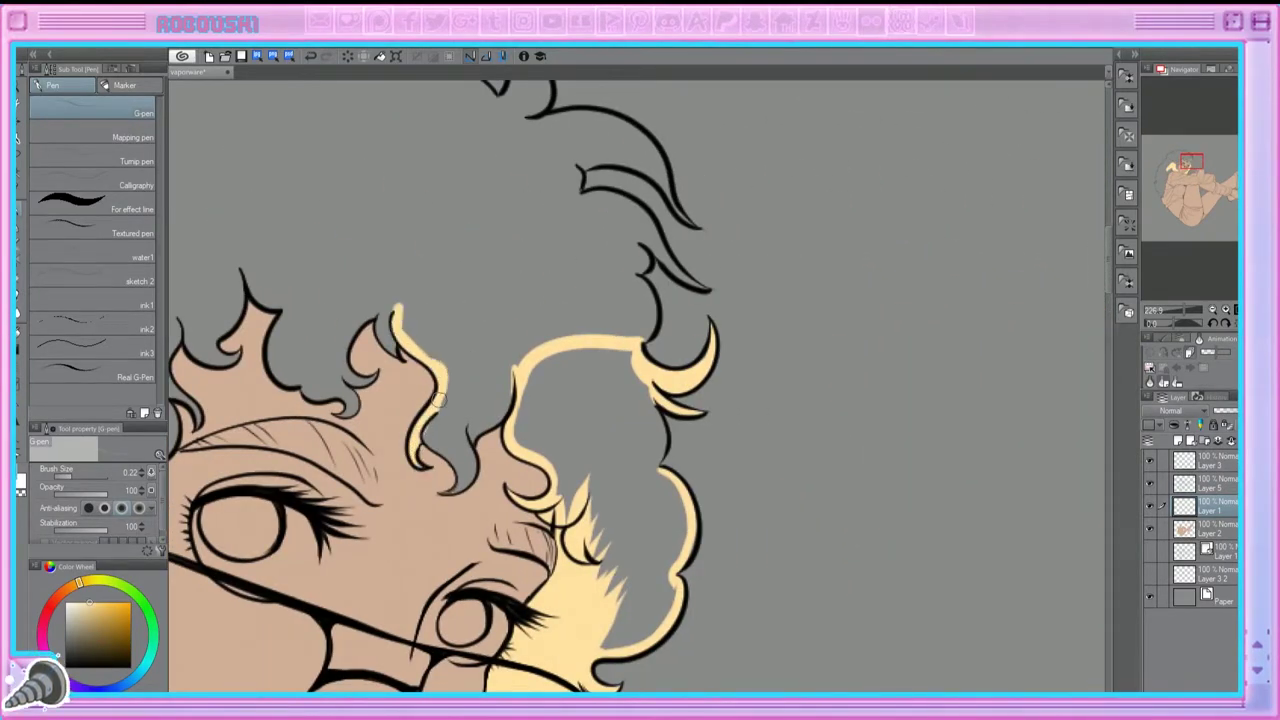
{"action": "mouse_move", "coordinate": [460, 485]}
{"action": "left_mouse_down"}
{"action": "mouse_move", "coordinate": [447, 387]}
{"action": "mouse_move", "coordinate": [462, 447]}
{"action": "mouse_move", "coordinate": [514, 363]}
{"action": "mouse_move", "coordinate": [458, 403]}
{"action": "mouse_move", "coordinate": [408, 300]}
{"action": "mouse_move", "coordinate": [488, 312]}
{"action": "mouse_move", "coordinate": [379, 326]}
{"action": "left_mouse_up"}
{"action": "mouse_move", "coordinate": [612, 628]}
{"action": "left_mouse_down"}
{"action": "mouse_move", "coordinate": [641, 637]}
{"action": "mouse_move", "coordinate": [661, 573]}
{"action": "mouse_move", "coordinate": [649, 561]}
{"action": "mouse_move", "coordinate": [653, 414]}
{"action": "mouse_move", "coordinate": [676, 497]}
{"action": "mouse_move", "coordinate": [652, 569]}
{"action": "mouse_move", "coordinate": [651, 498]}
{"action": "mouse_move", "coordinate": [620, 522]}
{"action": "mouse_move", "coordinate": [594, 512]}
{"action": "mouse_move", "coordinate": [616, 354]}
{"action": "mouse_move", "coordinate": [637, 418]}
{"action": "mouse_move", "coordinate": [615, 350]}
{"action": "mouse_move", "coordinate": [576, 435]}
{"action": "mouse_move", "coordinate": [520, 441]}
{"action": "mouse_move", "coordinate": [538, 370]}
{"action": "mouse_move", "coordinate": [578, 451]}
{"action": "mouse_move", "coordinate": [572, 326]}
{"action": "mouse_move", "coordinate": [515, 345]}
{"action": "left_mouse_up"}
{"action": "key", "text": "e"}
{"action": "key", "text": "p"}
Step: Colour the middle and near-side bangs over the forehead pale yellow, erasing any spill over their outlines
{"action": "left_click_drag", "start_coordinate": [1192, 162], "coordinate": [1184, 162]}
{"action": "mouse_move", "coordinate": [700, 290]}
{"action": "left_mouse_down"}
{"action": "mouse_move", "coordinate": [695, 320]}
{"action": "mouse_move", "coordinate": [716, 345]}
{"action": "left_mouse_up"}
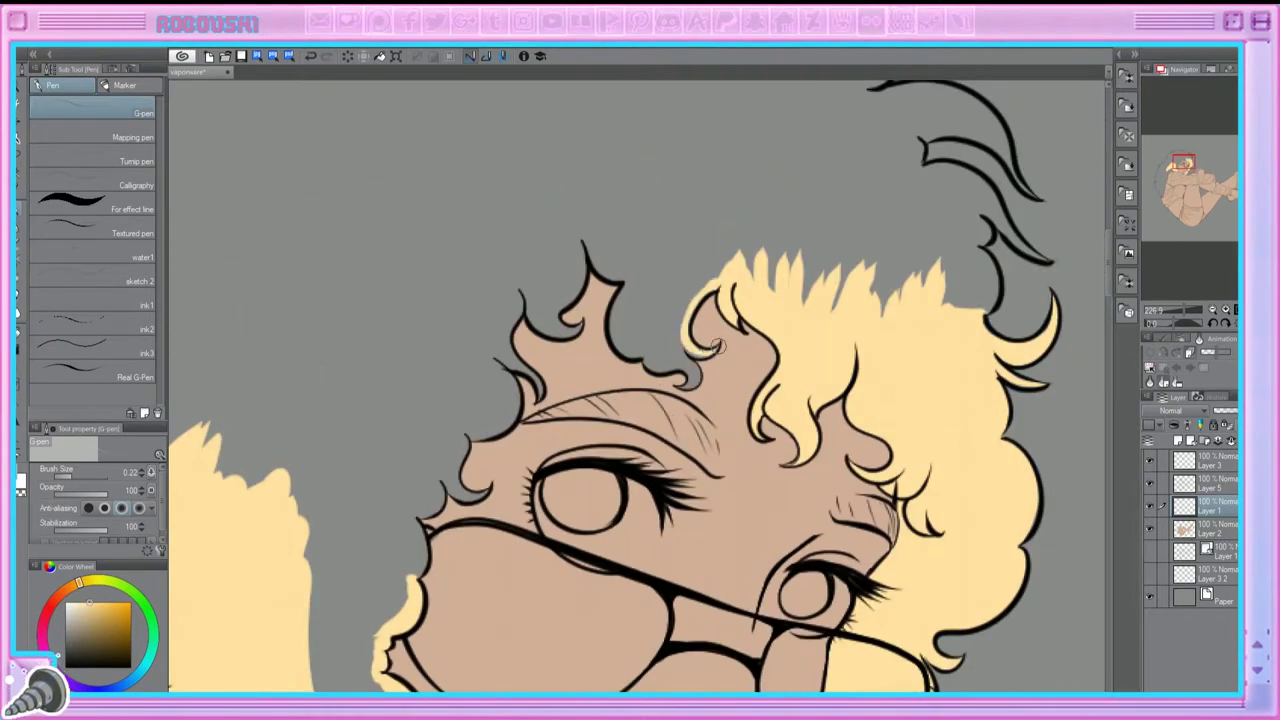
{"action": "key", "text": "e"}
{"action": "key", "text": "p"}
{"action": "mouse_move", "coordinate": [628, 282]}
{"action": "left_mouse_down"}
{"action": "mouse_move", "coordinate": [615, 310]}
{"action": "mouse_move", "coordinate": [645, 360]}
{"action": "mouse_move", "coordinate": [688, 377]}
{"action": "mouse_move", "coordinate": [699, 362]}
{"action": "mouse_move", "coordinate": [649, 351]}
{"action": "mouse_move", "coordinate": [644, 272]}
{"action": "mouse_move", "coordinate": [659, 303]}
{"action": "mouse_move", "coordinate": [725, 263]}
{"action": "mouse_move", "coordinate": [614, 273]}
{"action": "mouse_move", "coordinate": [654, 266]}
{"action": "mouse_move", "coordinate": [657, 208]}
{"action": "mouse_move", "coordinate": [583, 246]}
{"action": "mouse_move", "coordinate": [565, 329]}
{"action": "mouse_move", "coordinate": [575, 325]}
{"action": "mouse_move", "coordinate": [550, 332]}
{"action": "mouse_move", "coordinate": [543, 231]}
{"action": "mouse_move", "coordinate": [568, 198]}
{"action": "left_mouse_up"}
{"action": "key", "text": "e"}
{"action": "key", "text": "p"}
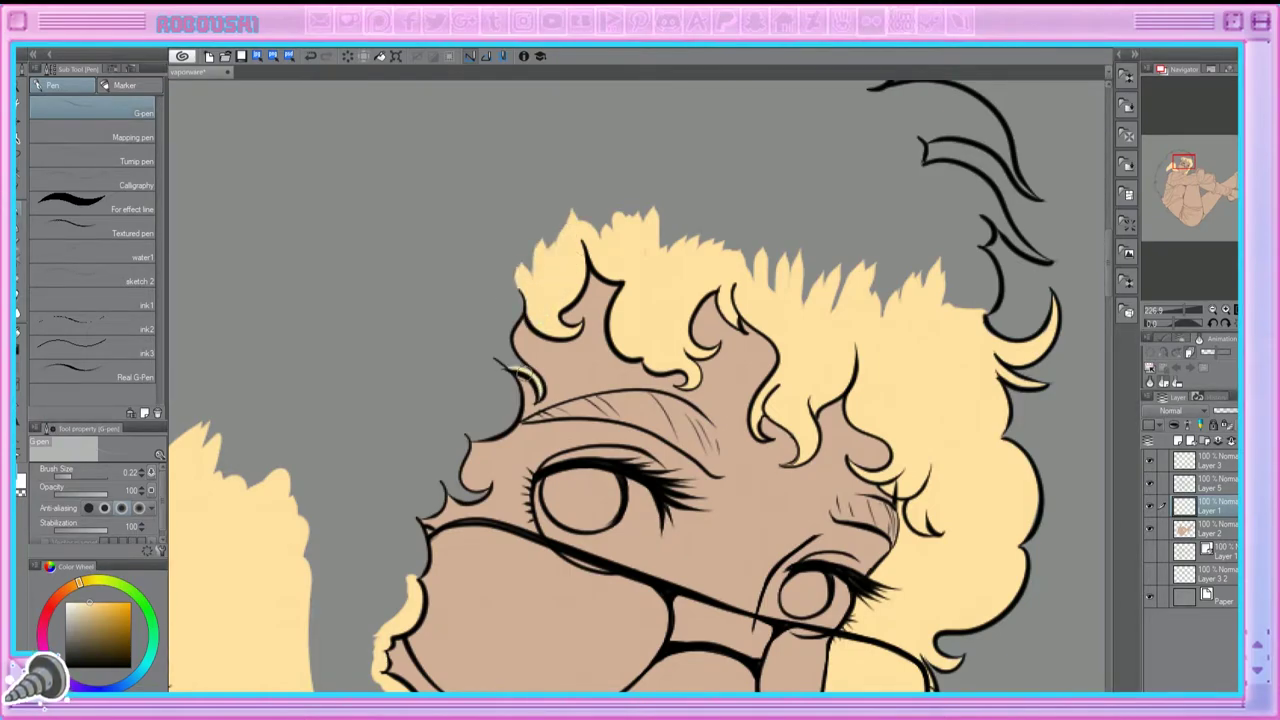
Step: Paint the near temple curls pale yellow and join them to the hair mass beside the near cheek
{"action": "mouse_move", "coordinate": [508, 355]}
{"action": "left_mouse_down"}
{"action": "mouse_move", "coordinate": [516, 281]}
{"action": "mouse_move", "coordinate": [494, 359]}
{"action": "mouse_move", "coordinate": [519, 293]}
{"action": "mouse_move", "coordinate": [646, 256]}
{"action": "mouse_move", "coordinate": [656, 273]}
{"action": "mouse_move", "coordinate": [606, 282]}
{"action": "left_mouse_up"}
{"action": "mouse_move", "coordinate": [592, 360]}
{"action": "left_mouse_down"}
{"action": "mouse_move", "coordinate": [603, 328]}
{"action": "mouse_move", "coordinate": [565, 395]}
{"action": "mouse_move", "coordinate": [512, 647]}
{"action": "mouse_move", "coordinate": [470, 500]}
{"action": "mouse_move", "coordinate": [451, 523]}
{"action": "mouse_move", "coordinate": [529, 340]}
{"action": "mouse_move", "coordinate": [445, 262]}
{"action": "mouse_move", "coordinate": [75, 602]}
{"action": "left_mouse_up"}
{"action": "left_click_drag", "start_coordinate": [1217, 185], "coordinate": [1201, 200]}
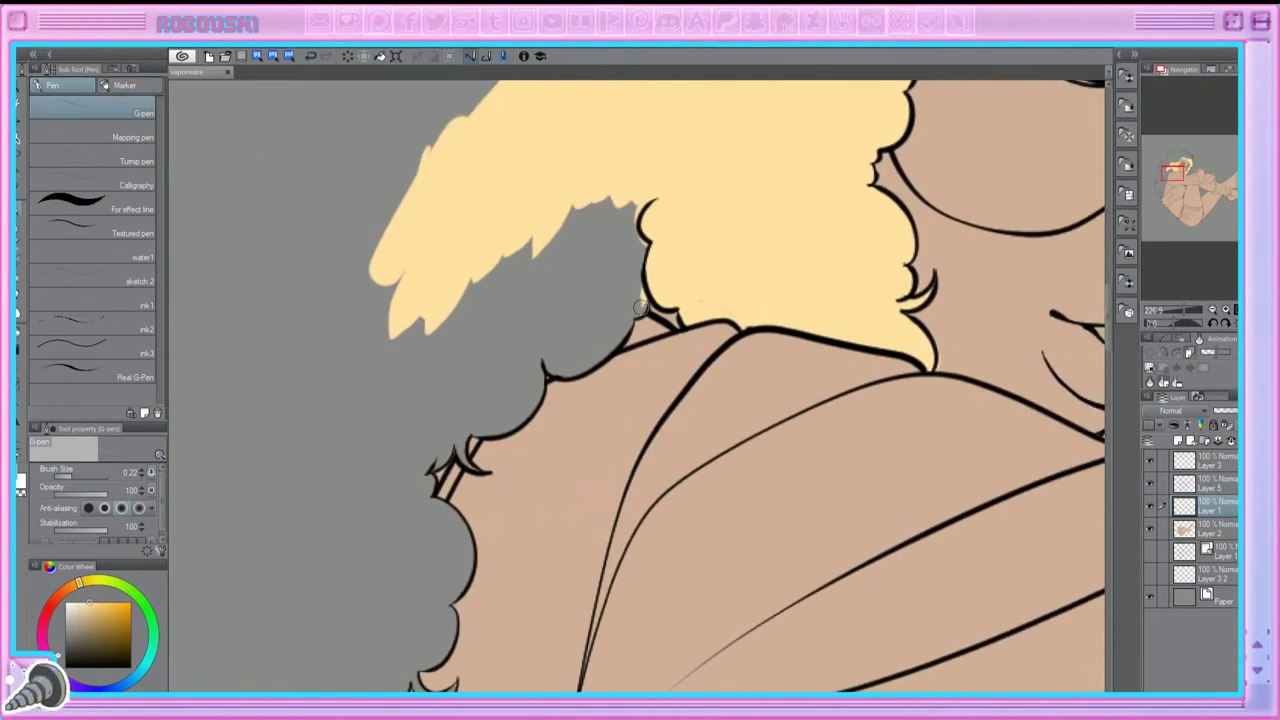
Step: Extend the pale yellow hair along the shoulder outline and fill above the bangs up to the flyaway curls on the face side
{"action": "left_click_drag", "start_coordinate": [624, 328], "coordinate": [606, 344]}
{"action": "left_click_drag", "start_coordinate": [534, 402], "coordinate": [445, 438]}
{"action": "left_click_drag", "start_coordinate": [1172, 172], "coordinate": [1194, 157]}
{"action": "mouse_move", "coordinate": [532, 508]}
{"action": "left_mouse_down"}
{"action": "mouse_move", "coordinate": [501, 437]}
{"action": "mouse_move", "coordinate": [524, 445]}
{"action": "left_mouse_up"}
{"action": "mouse_move", "coordinate": [465, 369]}
{"action": "left_mouse_down"}
{"action": "mouse_move", "coordinate": [582, 458]}
{"action": "mouse_move", "coordinate": [522, 418]}
{"action": "left_mouse_up"}
{"action": "mouse_move", "coordinate": [470, 368]}
{"action": "left_mouse_down"}
{"action": "mouse_move", "coordinate": [516, 467]}
{"action": "mouse_move", "coordinate": [494, 420]}
{"action": "mouse_move", "coordinate": [504, 532]}
{"action": "mouse_move", "coordinate": [456, 372]}
{"action": "mouse_move", "coordinate": [457, 448]}
{"action": "mouse_move", "coordinate": [353, 504]}
{"action": "mouse_move", "coordinate": [394, 424]}
{"action": "mouse_move", "coordinate": [313, 493]}
{"action": "left_mouse_up"}
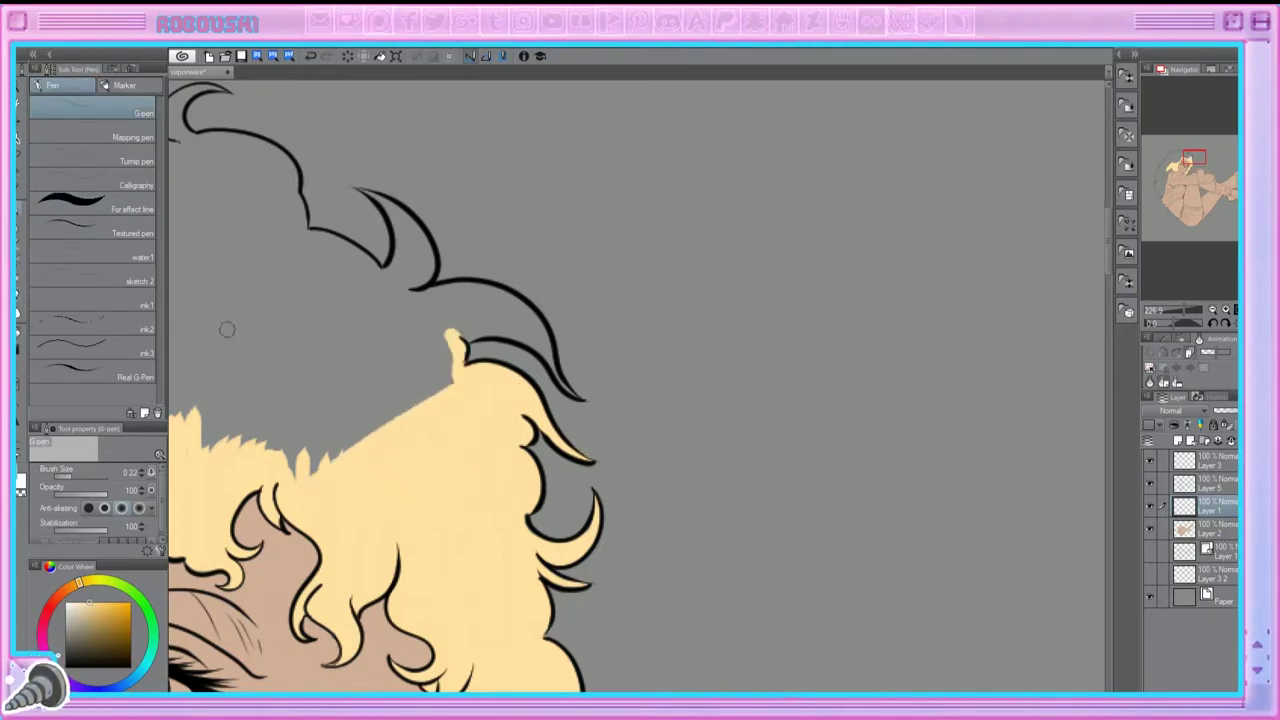
Step: Paint the flyaway curls and outer hair edge on the face side of the crown pale yellow, erasing any spill
{"action": "left_click_drag", "start_coordinate": [471, 382], "coordinate": [501, 323]}
{"action": "mouse_move", "coordinate": [574, 392]}
{"action": "left_mouse_down"}
{"action": "mouse_move", "coordinate": [539, 328]}
{"action": "mouse_move", "coordinate": [432, 290]}
{"action": "mouse_move", "coordinate": [515, 322]}
{"action": "mouse_move", "coordinate": [426, 301]}
{"action": "mouse_move", "coordinate": [496, 327]}
{"action": "left_mouse_up"}
{"action": "mouse_move", "coordinate": [369, 191]}
{"action": "left_mouse_down"}
{"action": "mouse_move", "coordinate": [481, 221]}
{"action": "mouse_move", "coordinate": [505, 280]}
{"action": "mouse_move", "coordinate": [530, 300]}
{"action": "mouse_move", "coordinate": [515, 290]}
{"action": "left_mouse_up"}
{"action": "left_click_drag", "start_coordinate": [515, 290], "coordinate": [600, 232]}
{"action": "mouse_move", "coordinate": [640, 330]}
{"action": "left_mouse_down"}
{"action": "mouse_move", "coordinate": [595, 280]}
{"action": "mouse_move", "coordinate": [485, 440]}
{"action": "mouse_move", "coordinate": [603, 314]}
{"action": "mouse_move", "coordinate": [627, 237]}
{"action": "mouse_move", "coordinate": [682, 497]}
{"action": "left_mouse_up"}
{"action": "mouse_move", "coordinate": [440, 360]}
{"action": "left_mouse_down"}
{"action": "mouse_move", "coordinate": [462, 318]}
{"action": "mouse_move", "coordinate": [437, 366]}
{"action": "mouse_move", "coordinate": [550, 398]}
{"action": "mouse_move", "coordinate": [585, 465]}
{"action": "mouse_move", "coordinate": [645, 510]}
{"action": "left_mouse_up"}
{"action": "key", "text": "e"}
{"action": "key", "text": "p"}
Step: Run a pale yellow border inside the top crown outline, fill its crescent flyaway curls and clean up their edges
{"action": "left_click_drag", "start_coordinate": [548, 430], "coordinate": [435, 385]}
{"action": "mouse_move", "coordinate": [560, 470]}
{"action": "left_mouse_down"}
{"action": "mouse_move", "coordinate": [640, 540]}
{"action": "mouse_move", "coordinate": [585, 570]}
{"action": "left_mouse_up"}
{"action": "mouse_move", "coordinate": [425, 375]}
{"action": "left_mouse_down"}
{"action": "mouse_move", "coordinate": [655, 318]}
{"action": "mouse_move", "coordinate": [551, 351]}
{"action": "mouse_move", "coordinate": [565, 325]}
{"action": "mouse_move", "coordinate": [445, 292]}
{"action": "mouse_move", "coordinate": [378, 345]}
{"action": "left_mouse_up"}
{"action": "left_click_drag", "start_coordinate": [1186, 170], "coordinate": [1177, 152]}
{"action": "mouse_move", "coordinate": [648, 362]}
{"action": "left_mouse_down"}
{"action": "mouse_move", "coordinate": [555, 400]}
{"action": "mouse_move", "coordinate": [488, 480]}
{"action": "mouse_move", "coordinate": [470, 395]}
{"action": "mouse_move", "coordinate": [455, 416]}
{"action": "mouse_move", "coordinate": [465, 474]}
{"action": "mouse_move", "coordinate": [400, 420]}
{"action": "left_mouse_up"}
{"action": "key", "text": "e"}
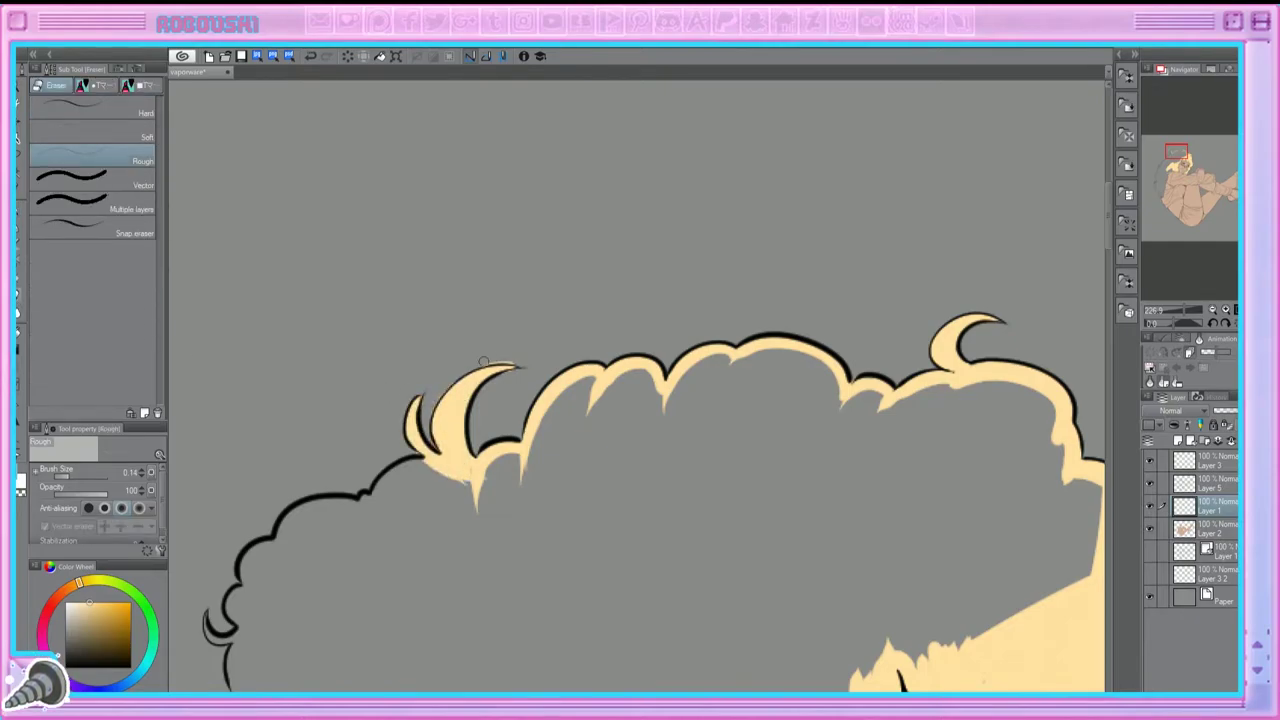
{"action": "key", "text": "p"}
Step: Continue the pale yellow border inside the scalloped outline around the upper back of the head
{"action": "mouse_move", "coordinate": [475, 475]}
{"action": "left_mouse_down"}
{"action": "mouse_move", "coordinate": [420, 465]}
{"action": "mouse_move", "coordinate": [360, 515]}
{"action": "left_mouse_up"}
{"action": "left_click_drag", "start_coordinate": [617, 314], "coordinate": [762, 144]}
{"action": "mouse_move", "coordinate": [500, 330]}
{"action": "left_mouse_down"}
{"action": "mouse_move", "coordinate": [465, 333]}
{"action": "mouse_move", "coordinate": [390, 412]}
{"action": "mouse_move", "coordinate": [378, 537]}
{"action": "left_mouse_up"}
{"action": "mouse_move", "coordinate": [406, 378]}
{"action": "left_mouse_down"}
{"action": "mouse_move", "coordinate": [650, 285]}
{"action": "mouse_move", "coordinate": [780, 195]}
{"action": "mouse_move", "coordinate": [800, 195]}
{"action": "left_mouse_up"}
{"action": "left_click_drag", "start_coordinate": [1175, 158], "coordinate": [1185, 160]}
{"action": "mouse_move", "coordinate": [392, 272]}
{"action": "left_mouse_down"}
{"action": "mouse_move", "coordinate": [452, 245]}
{"action": "mouse_move", "coordinate": [560, 260]}
{"action": "mouse_move", "coordinate": [430, 340]}
{"action": "left_mouse_up"}
{"action": "mouse_move", "coordinate": [435, 227]}
{"action": "left_mouse_down"}
{"action": "mouse_move", "coordinate": [600, 295]}
{"action": "mouse_move", "coordinate": [760, 295]}
{"action": "mouse_move", "coordinate": [805, 478]}
{"action": "left_mouse_up"}
Step: Paint the back hair edge down past the paired flyaway curls and extend the hair fill above the shoulder
{"action": "left_click_drag", "start_coordinate": [1199, 177], "coordinate": [1175, 167]}
{"action": "mouse_move", "coordinate": [514, 224]}
{"action": "left_mouse_down"}
{"action": "mouse_move", "coordinate": [476, 292]}
{"action": "mouse_move", "coordinate": [383, 275]}
{"action": "left_mouse_up"}
{"action": "mouse_move", "coordinate": [343, 330]}
{"action": "left_mouse_down"}
{"action": "mouse_move", "coordinate": [345, 412]}
{"action": "mouse_move", "coordinate": [362, 358]}
{"action": "mouse_move", "coordinate": [481, 312]}
{"action": "mouse_move", "coordinate": [550, 125]}
{"action": "left_mouse_up"}
{"action": "mouse_move", "coordinate": [725, 690]}
{"action": "left_mouse_down"}
{"action": "mouse_move", "coordinate": [790, 380]}
{"action": "mouse_move", "coordinate": [740, 310]}
{"action": "left_mouse_up"}
{"action": "mouse_move", "coordinate": [700, 410]}
{"action": "left_mouse_down"}
{"action": "mouse_move", "coordinate": [753, 324]}
{"action": "mouse_move", "coordinate": [640, 340]}
{"action": "mouse_move", "coordinate": [560, 400]}
{"action": "mouse_move", "coordinate": [600, 470]}
{"action": "mouse_move", "coordinate": [480, 526]}
{"action": "mouse_move", "coordinate": [443, 366]}
{"action": "left_mouse_up"}
{"action": "mouse_move", "coordinate": [384, 57]}
{"action": "left_mouse_down"}
{"action": "mouse_move", "coordinate": [526, 252]}
{"action": "mouse_move", "coordinate": [383, 378]}
{"action": "left_mouse_up"}
{"action": "mouse_move", "coordinate": [371, 324]}
{"action": "left_mouse_down"}
{"action": "mouse_move", "coordinate": [345, 385]}
{"action": "mouse_move", "coordinate": [365, 455]}
{"action": "mouse_move", "coordinate": [440, 340]}
{"action": "mouse_move", "coordinate": [470, 345]}
{"action": "mouse_move", "coordinate": [523, 222]}
{"action": "mouse_move", "coordinate": [535, 252]}
{"action": "left_mouse_up"}
{"action": "left_click_drag", "start_coordinate": [540, 300], "coordinate": [655, 80]}
{"action": "mouse_move", "coordinate": [470, 205]}
{"action": "left_mouse_down"}
{"action": "mouse_move", "coordinate": [430, 285]}
{"action": "mouse_move", "coordinate": [440, 288]}
{"action": "left_mouse_up"}
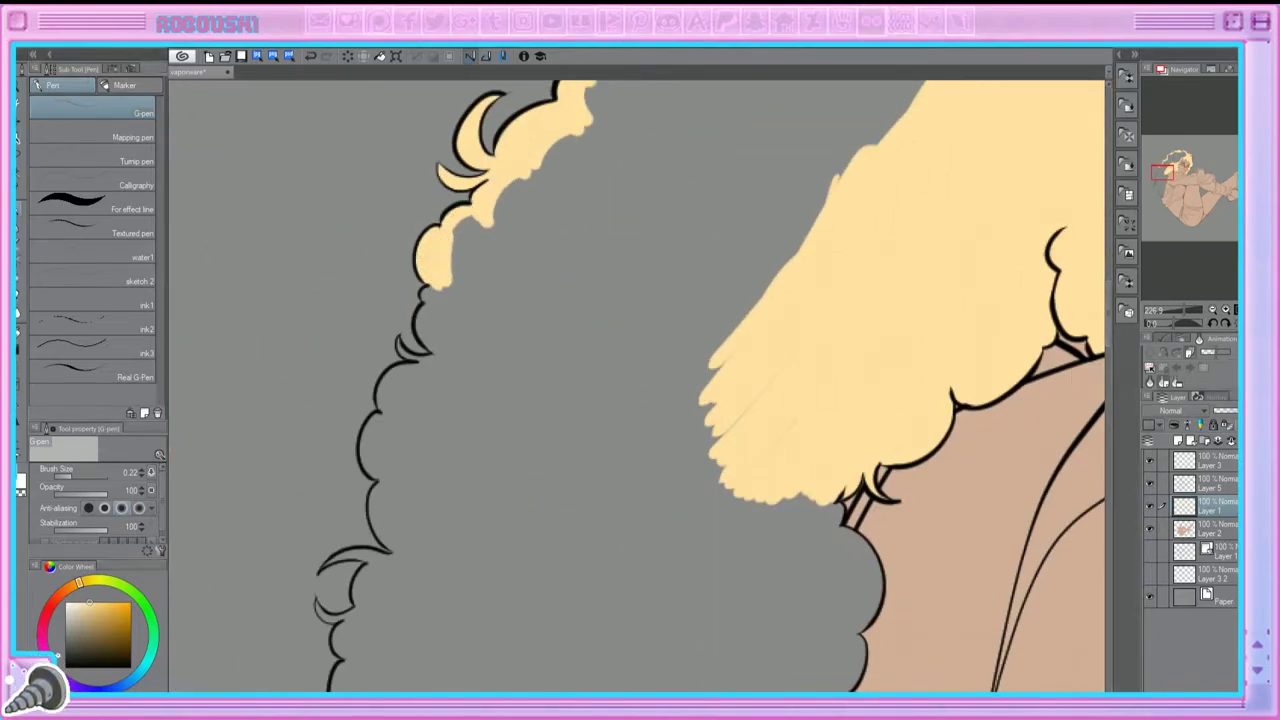
Step: Carry the pale yellow border down the scalloped back curls toward the long flyaway strand
{"action": "mouse_move", "coordinate": [435, 290]}
{"action": "left_mouse_down"}
{"action": "mouse_move", "coordinate": [434, 335]}
{"action": "mouse_move", "coordinate": [415, 358]}
{"action": "mouse_move", "coordinate": [475, 218]}
{"action": "left_mouse_up"}
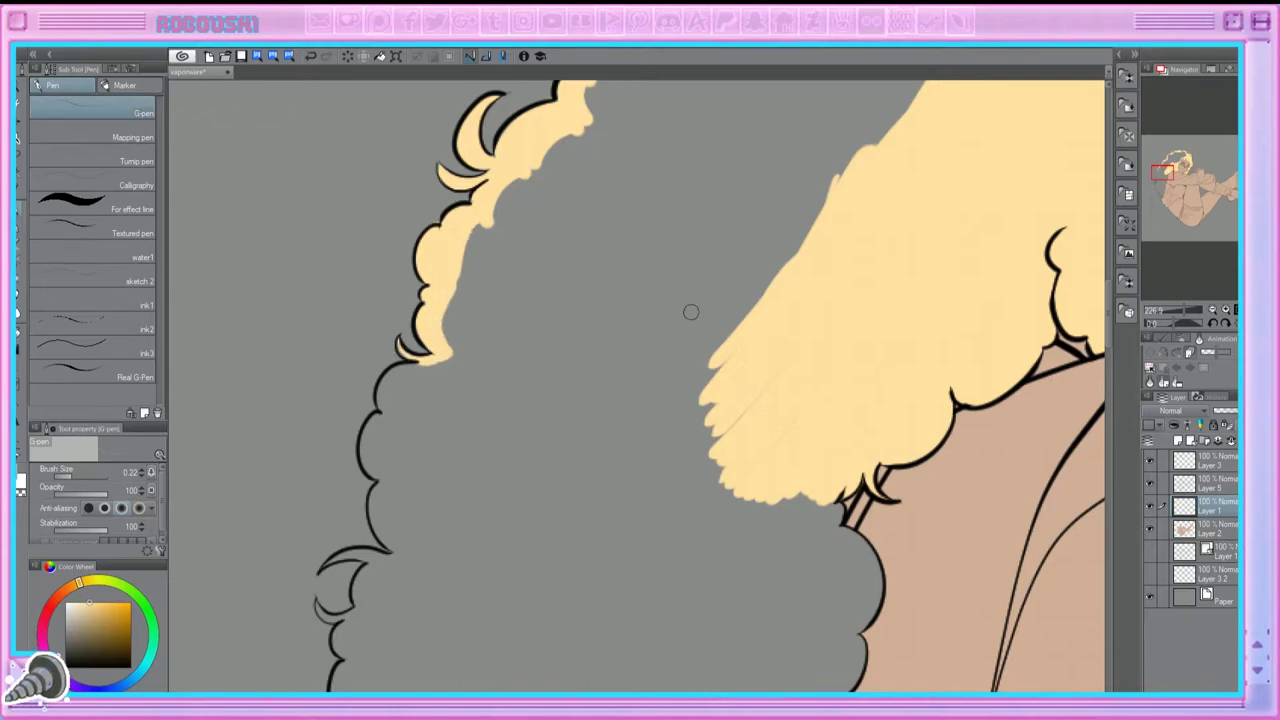
{"action": "mouse_move", "coordinate": [415, 362]}
{"action": "left_mouse_down"}
{"action": "mouse_move", "coordinate": [385, 410]}
{"action": "mouse_move", "coordinate": [375, 480]}
{"action": "mouse_move", "coordinate": [350, 365]}
{"action": "left_mouse_up"}
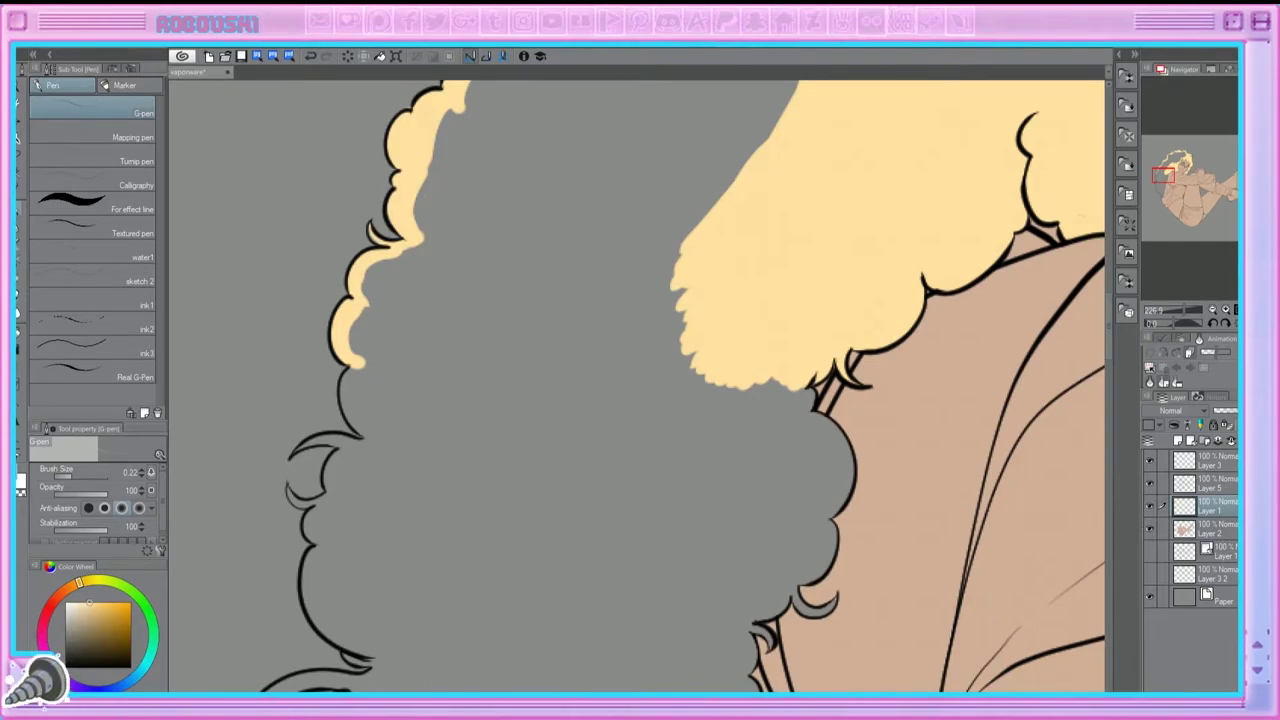
{"action": "mouse_move", "coordinate": [352, 365]}
{"action": "left_mouse_down"}
{"action": "mouse_move", "coordinate": [368, 440]}
{"action": "mouse_move", "coordinate": [412, 250]}
{"action": "mouse_move", "coordinate": [364, 381]}
{"action": "mouse_move", "coordinate": [378, 440]}
{"action": "mouse_move", "coordinate": [292, 450]}
{"action": "mouse_move", "coordinate": [320, 540]}
{"action": "mouse_move", "coordinate": [370, 460]}
{"action": "left_mouse_up"}
Step: Paint a pale yellow border inside the hair outline along the upper arm and sleeve, including its small curls
{"action": "mouse_move", "coordinate": [810, 410]}
{"action": "left_mouse_down"}
{"action": "mouse_move", "coordinate": [438, 432]}
{"action": "mouse_move", "coordinate": [410, 460]}
{"action": "mouse_move", "coordinate": [440, 570]}
{"action": "mouse_move", "coordinate": [378, 440]}
{"action": "mouse_move", "coordinate": [588, 595]}
{"action": "left_mouse_up"}
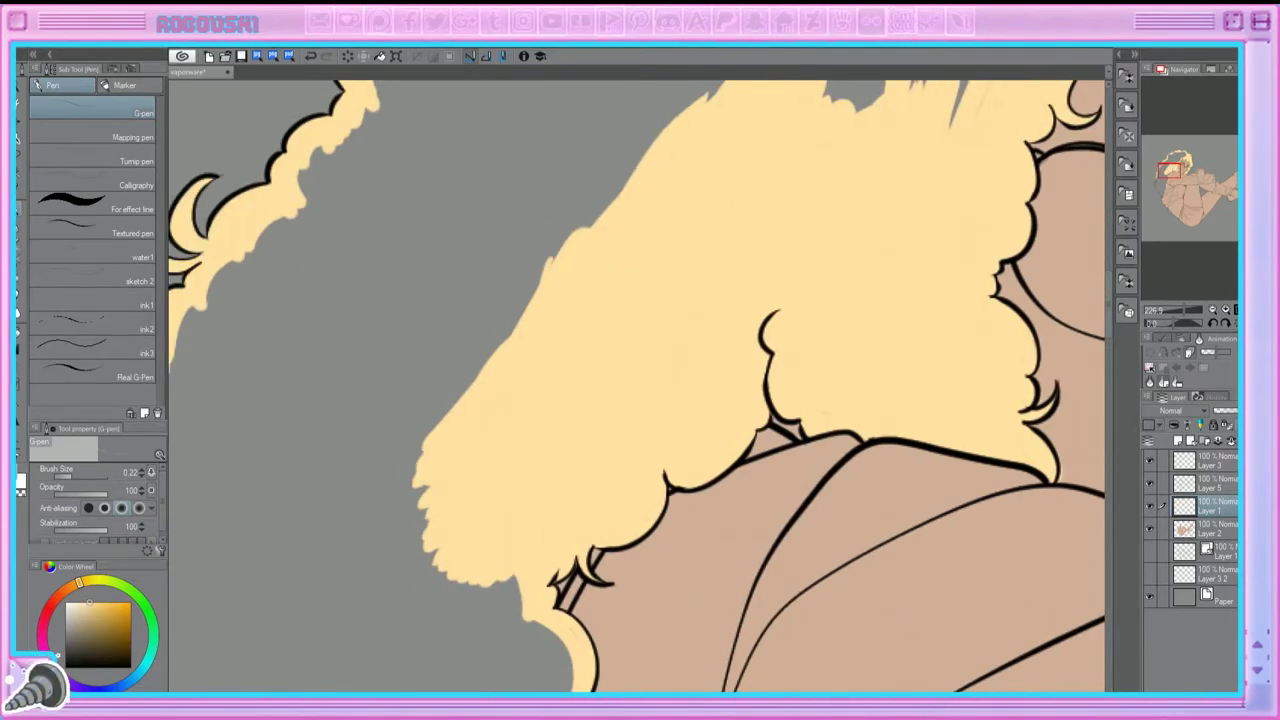
{"action": "scroll", "coordinate": [565, 375], "scroll_direction": "down", "scroll_amount": 5}
{"action": "mouse_move", "coordinate": [567, 415]}
{"action": "left_mouse_down"}
{"action": "mouse_move", "coordinate": [540, 446]}
{"action": "mouse_move", "coordinate": [484, 466]}
{"action": "mouse_move", "coordinate": [491, 482]}
{"action": "left_mouse_up"}
{"action": "mouse_move", "coordinate": [545, 290]}
{"action": "left_mouse_down"}
{"action": "mouse_move", "coordinate": [560, 330]}
{"action": "mouse_move", "coordinate": [540, 420]}
{"action": "mouse_move", "coordinate": [478, 470]}
{"action": "mouse_move", "coordinate": [475, 530]}
{"action": "left_mouse_up"}
{"action": "left_click_drag", "start_coordinate": [1007, 523], "coordinate": [1097, 183]}
{"action": "mouse_move", "coordinate": [580, 186]}
{"action": "left_mouse_down"}
{"action": "mouse_move", "coordinate": [545, 340]}
{"action": "mouse_move", "coordinate": [535, 300]}
{"action": "left_mouse_up"}
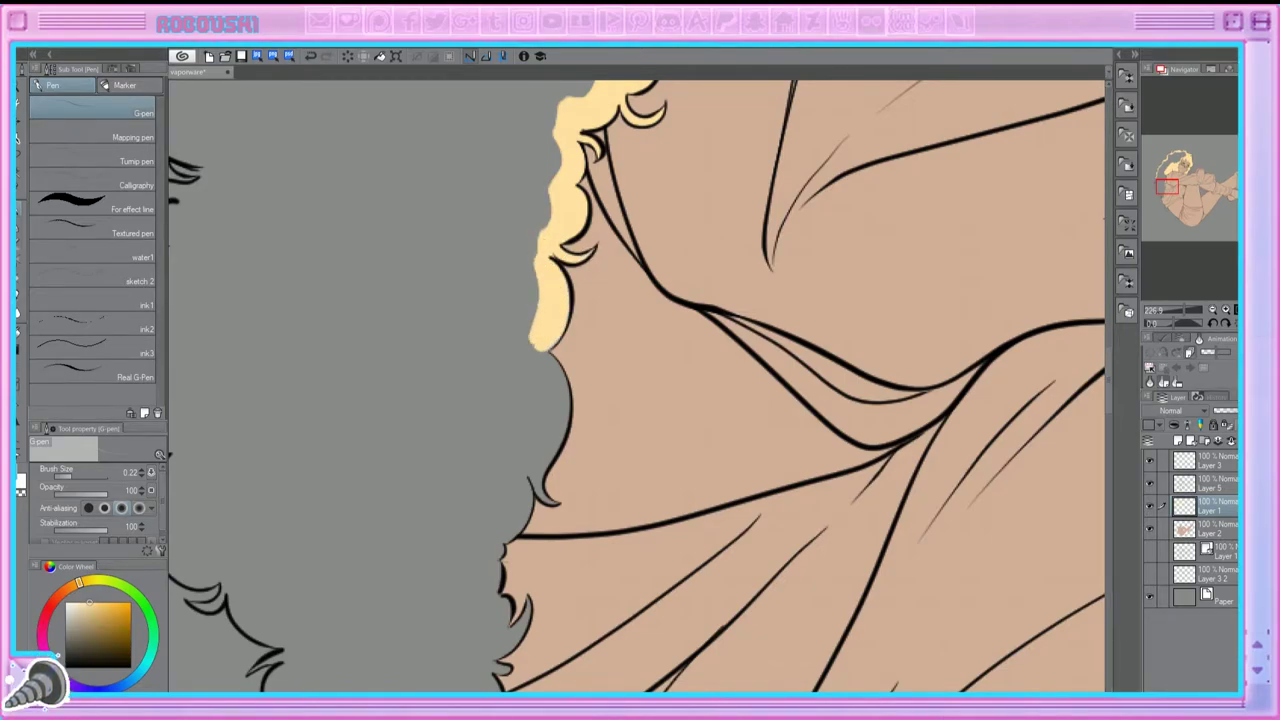
{"action": "mouse_move", "coordinate": [540, 358]}
{"action": "left_mouse_down"}
{"action": "mouse_move", "coordinate": [540, 138]}
{"action": "mouse_move", "coordinate": [562, 220]}
{"action": "mouse_move", "coordinate": [545, 280]}
{"action": "mouse_move", "coordinate": [524, 270]}
{"action": "mouse_move", "coordinate": [605, 98]}
{"action": "left_mouse_up"}
Step: Fill the pointed lower tip of the hair and its curled end pale yellow, erasing any spill
{"action": "key", "text": "e"}
{"action": "key", "text": "p"}
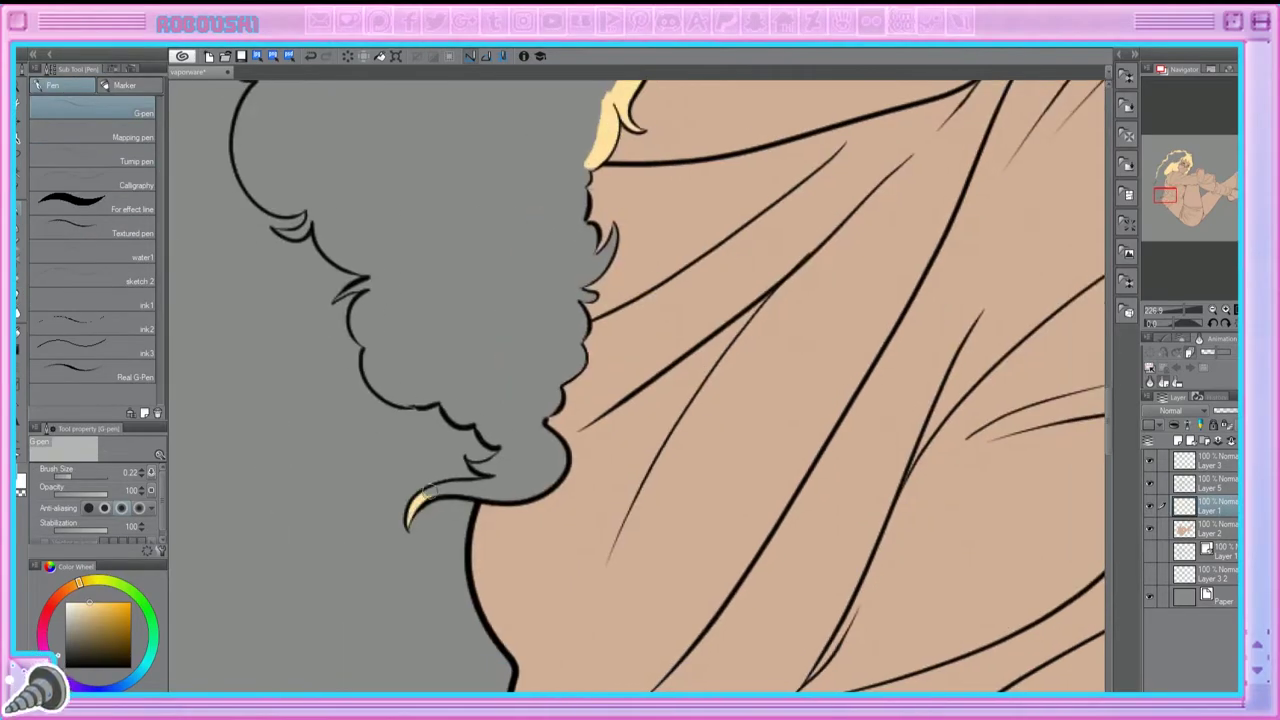
{"action": "mouse_move", "coordinate": [461, 484]}
{"action": "left_mouse_down"}
{"action": "mouse_move", "coordinate": [538, 493]}
{"action": "mouse_move", "coordinate": [493, 476]}
{"action": "mouse_move", "coordinate": [535, 395]}
{"action": "mouse_move", "coordinate": [530, 420]}
{"action": "mouse_move", "coordinate": [495, 425]}
{"action": "mouse_move", "coordinate": [440, 390]}
{"action": "left_mouse_up"}
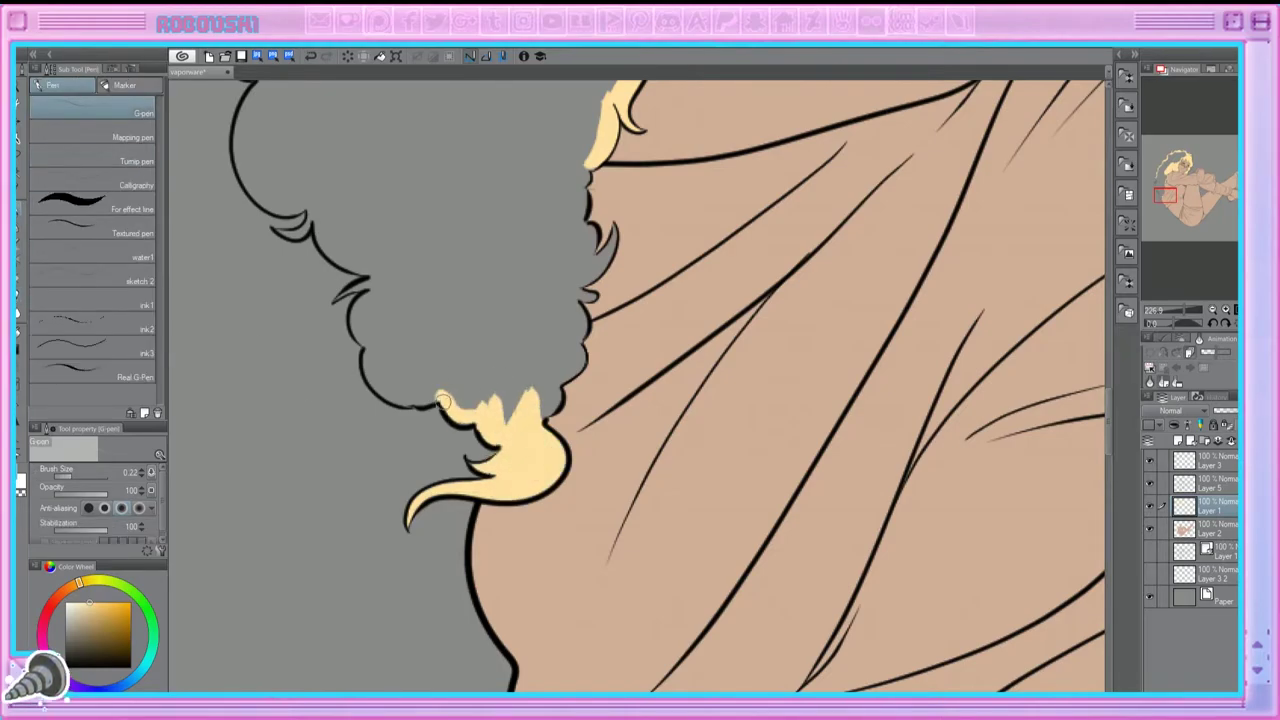
{"action": "mouse_move", "coordinate": [552, 383]}
{"action": "left_mouse_down"}
{"action": "mouse_move", "coordinate": [578, 300]}
{"action": "mouse_move", "coordinate": [578, 385]}
{"action": "left_mouse_up"}
Step: Join the pale yellow borders along both lower hair edges and the long back flyaway strand, erasing spill around the strand
{"action": "mouse_move", "coordinate": [610, 185]}
{"action": "left_mouse_down"}
{"action": "mouse_move", "coordinate": [575, 318]}
{"action": "mouse_move", "coordinate": [590, 382]}
{"action": "left_mouse_up"}
{"action": "left_click_drag", "start_coordinate": [532, 461], "coordinate": [450, 468]}
{"action": "mouse_move", "coordinate": [588, 228]}
{"action": "left_mouse_down"}
{"action": "mouse_move", "coordinate": [611, 313]}
{"action": "mouse_move", "coordinate": [560, 372]}
{"action": "left_mouse_up"}
{"action": "mouse_move", "coordinate": [372, 378]}
{"action": "left_mouse_down"}
{"action": "mouse_move", "coordinate": [373, 432]}
{"action": "mouse_move", "coordinate": [425, 482]}
{"action": "mouse_move", "coordinate": [360, 358]}
{"action": "mouse_move", "coordinate": [258, 272]}
{"action": "mouse_move", "coordinate": [405, 300]}
{"action": "mouse_move", "coordinate": [480, 475]}
{"action": "left_mouse_up"}
{"action": "mouse_move", "coordinate": [480, 475]}
{"action": "left_mouse_down"}
{"action": "mouse_move", "coordinate": [440, 465]}
{"action": "mouse_move", "coordinate": [407, 360]}
{"action": "mouse_move", "coordinate": [492, 200]}
{"action": "mouse_move", "coordinate": [362, 312]}
{"action": "mouse_move", "coordinate": [420, 228]}
{"action": "mouse_move", "coordinate": [468, 210]}
{"action": "left_mouse_up"}
{"action": "key", "text": "e"}
{"action": "left_click_drag", "start_coordinate": [357, 255], "coordinate": [359, 319]}
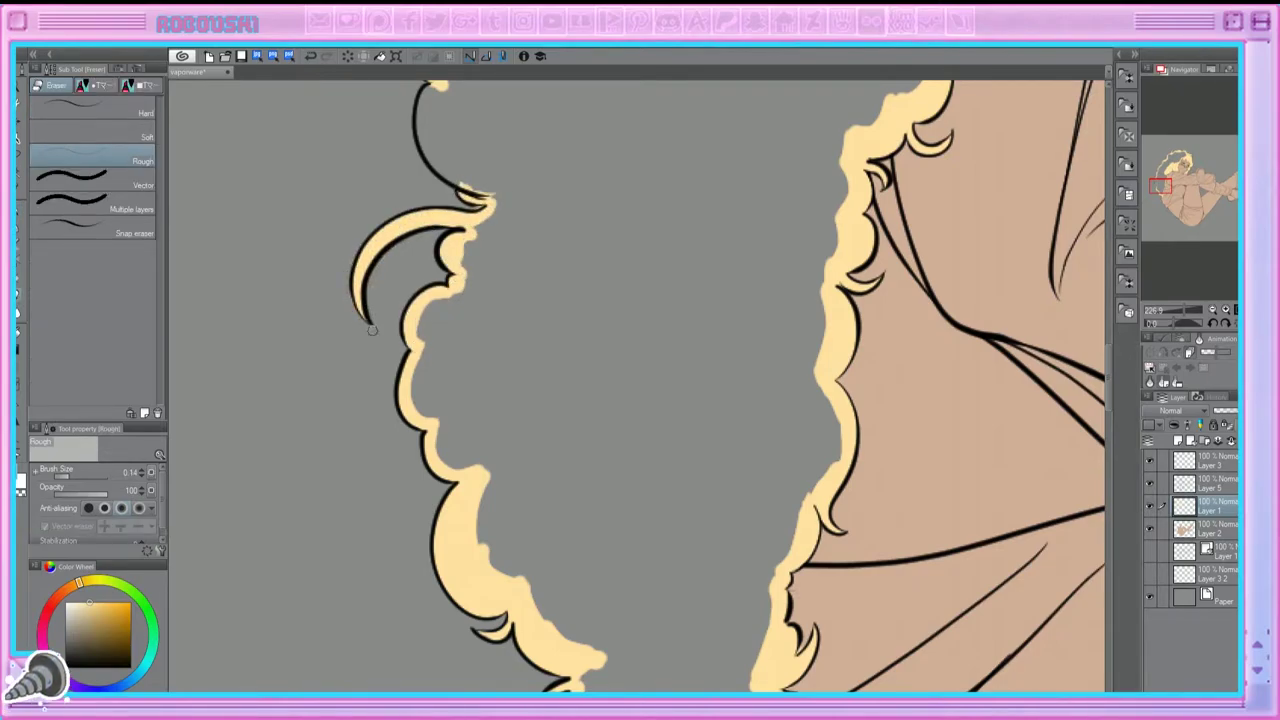
Step: Fill the large enclosed interior of the hair with pale yellow
{"action": "mouse_move", "coordinate": [700, 350]}
{"action": "left_mouse_down"}
{"action": "mouse_move", "coordinate": [350, 400]}
{"action": "mouse_move", "coordinate": [650, 550]}
{"action": "left_mouse_up"}
{"action": "key", "text": "g"}
{"action": "left_click", "coordinate": [420, 300]}
{"action": "key", "text": "p"}
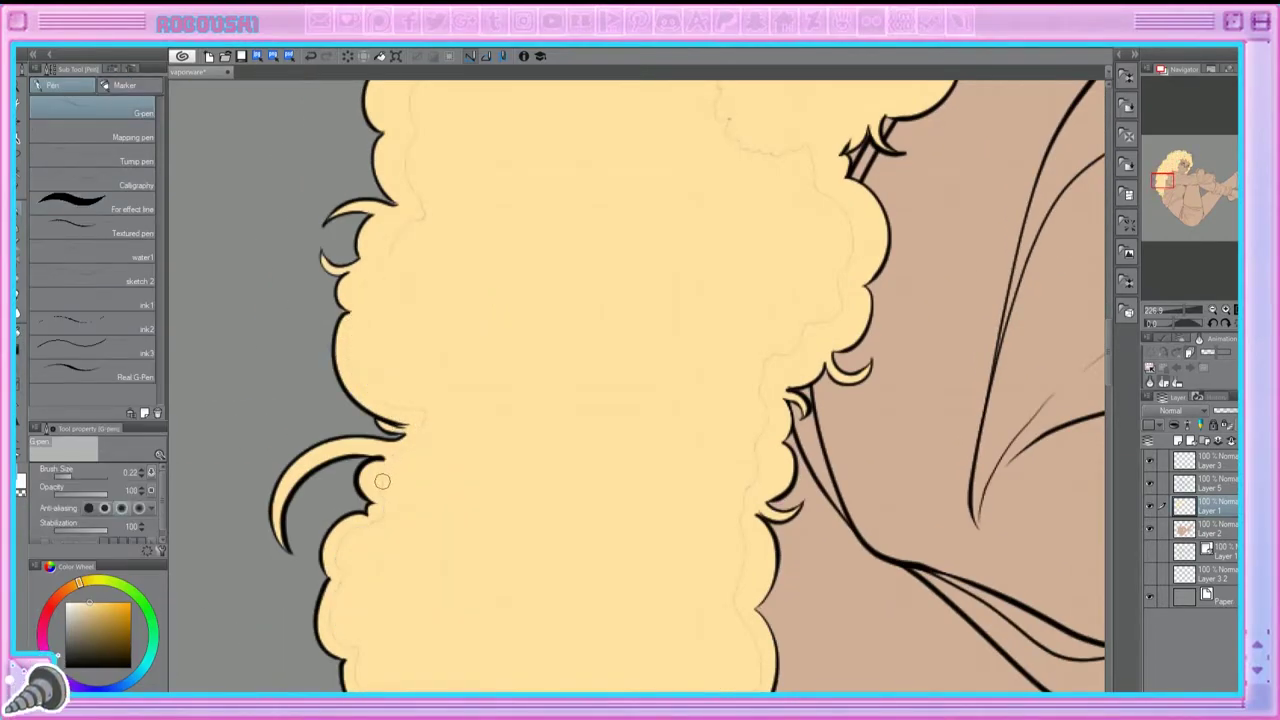
Step: Paint over the faint seams left in the lower hair and beside the arm with a 0.60 brush
{"action": "left_click_drag", "start_coordinate": [1190, 178], "coordinate": [1191, 186]}
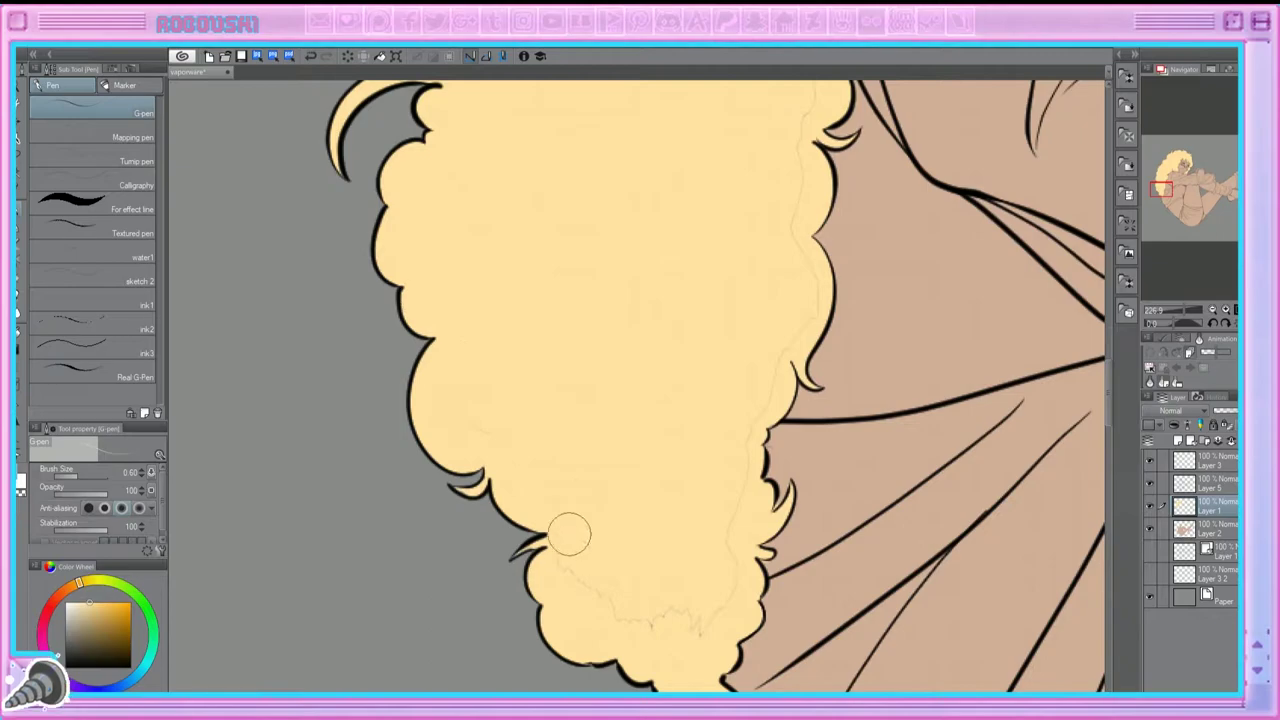
{"action": "left_click_drag", "start_coordinate": [777, 223], "coordinate": [503, 579]}
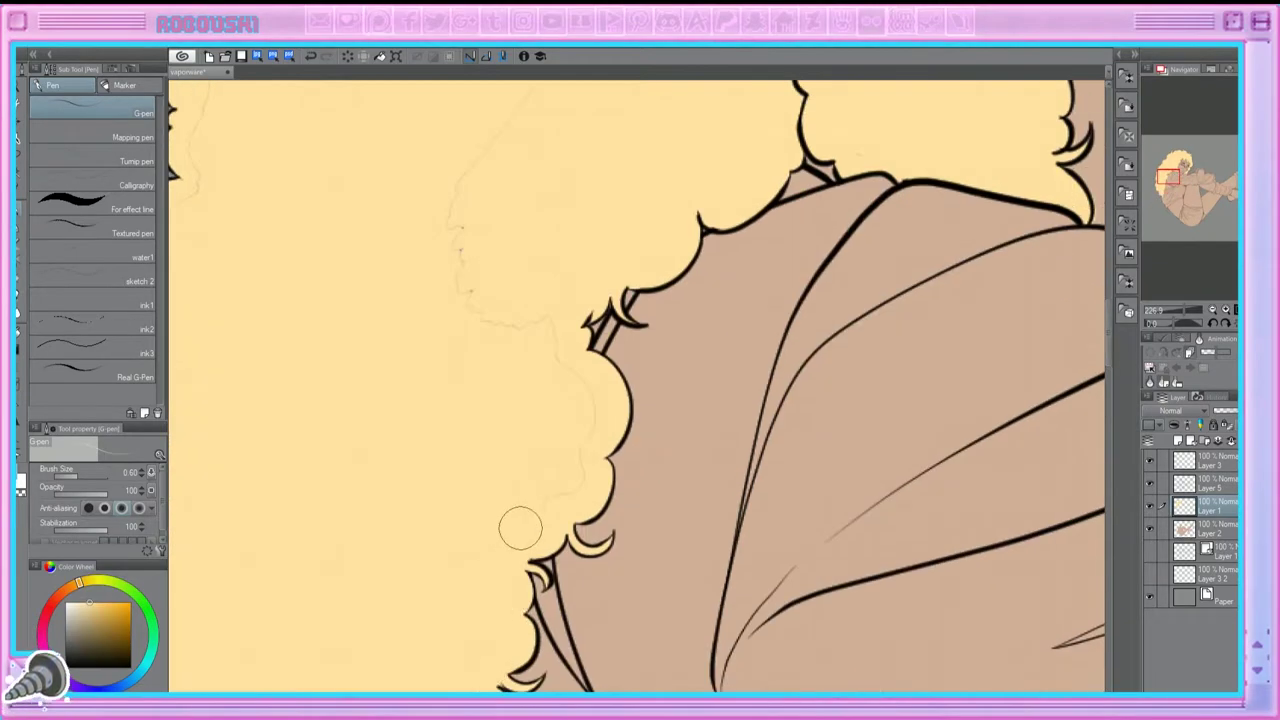
{"action": "left_click_drag", "start_coordinate": [487, 145], "coordinate": [657, 300]}
{"action": "left_click_drag", "start_coordinate": [419, 99], "coordinate": [650, 170]}
{"action": "left_click_drag", "start_coordinate": [929, 183], "coordinate": [1100, 208]}
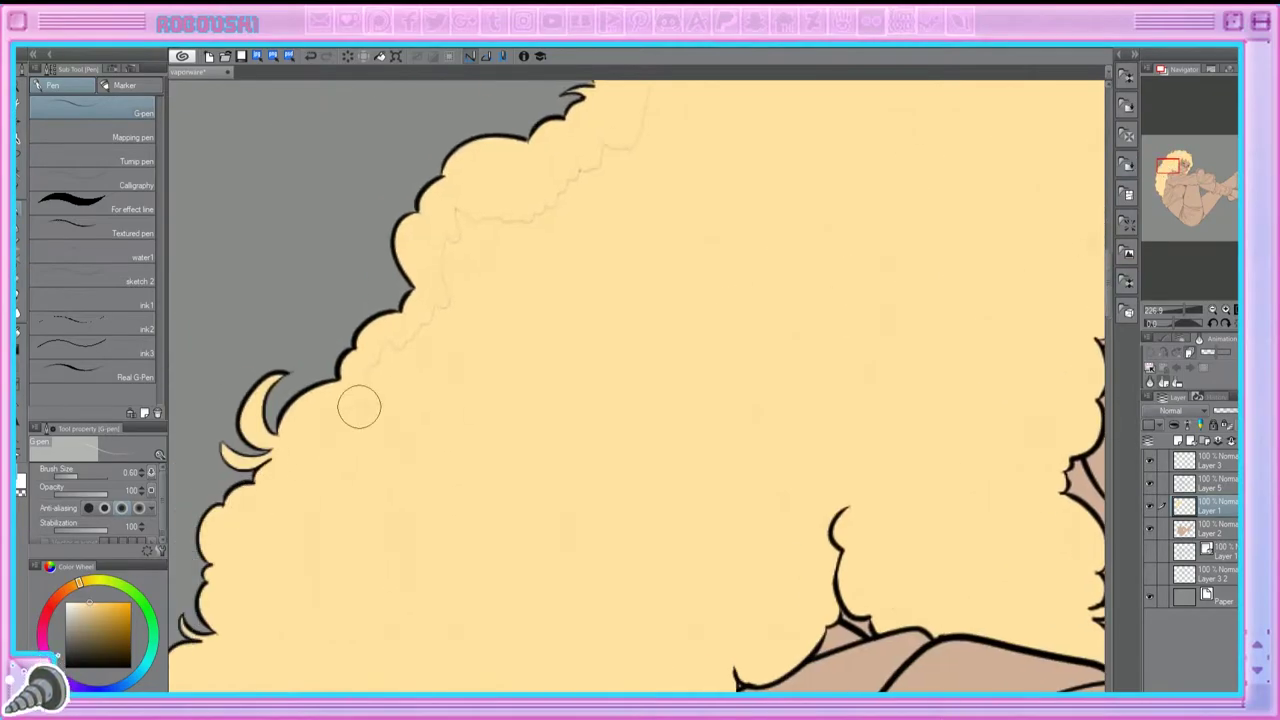
Step: Paint over the remaining seams around the crown and above the bangs in pale yellow
{"action": "left_click_drag", "start_coordinate": [650, 110], "coordinate": [389, 229]}
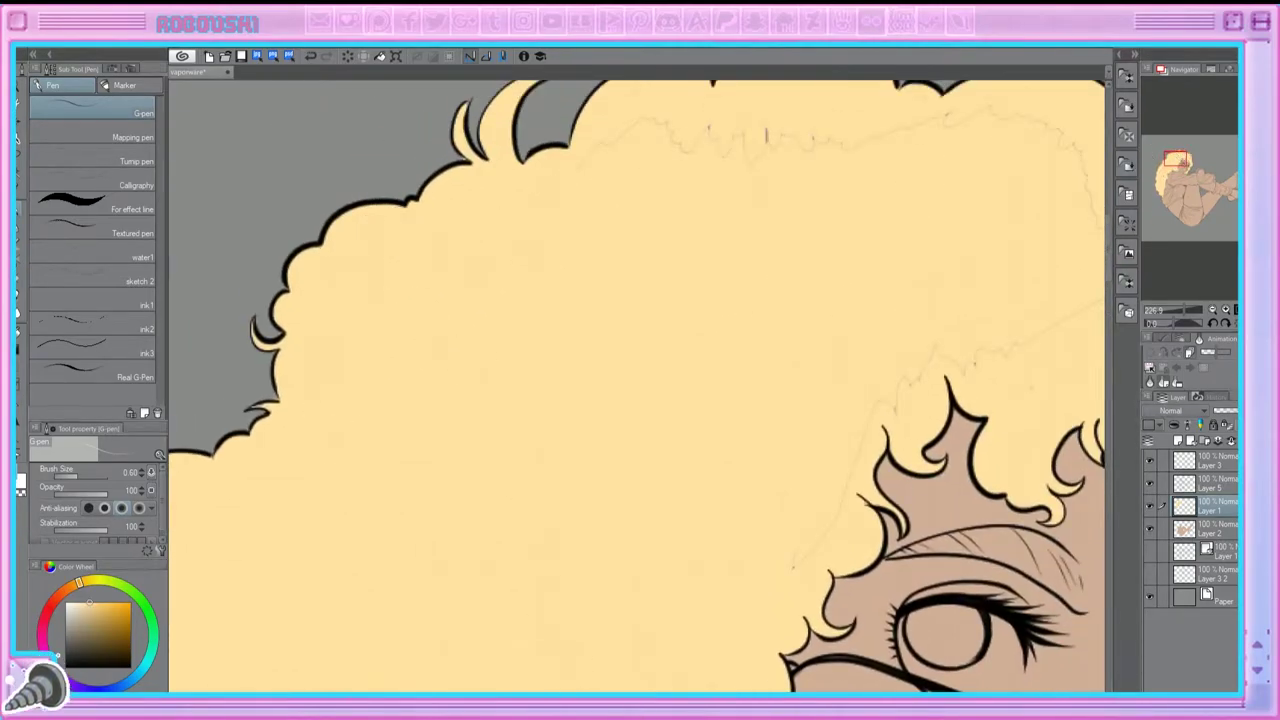
{"action": "left_click_drag", "start_coordinate": [837, 374], "coordinate": [589, 240]}
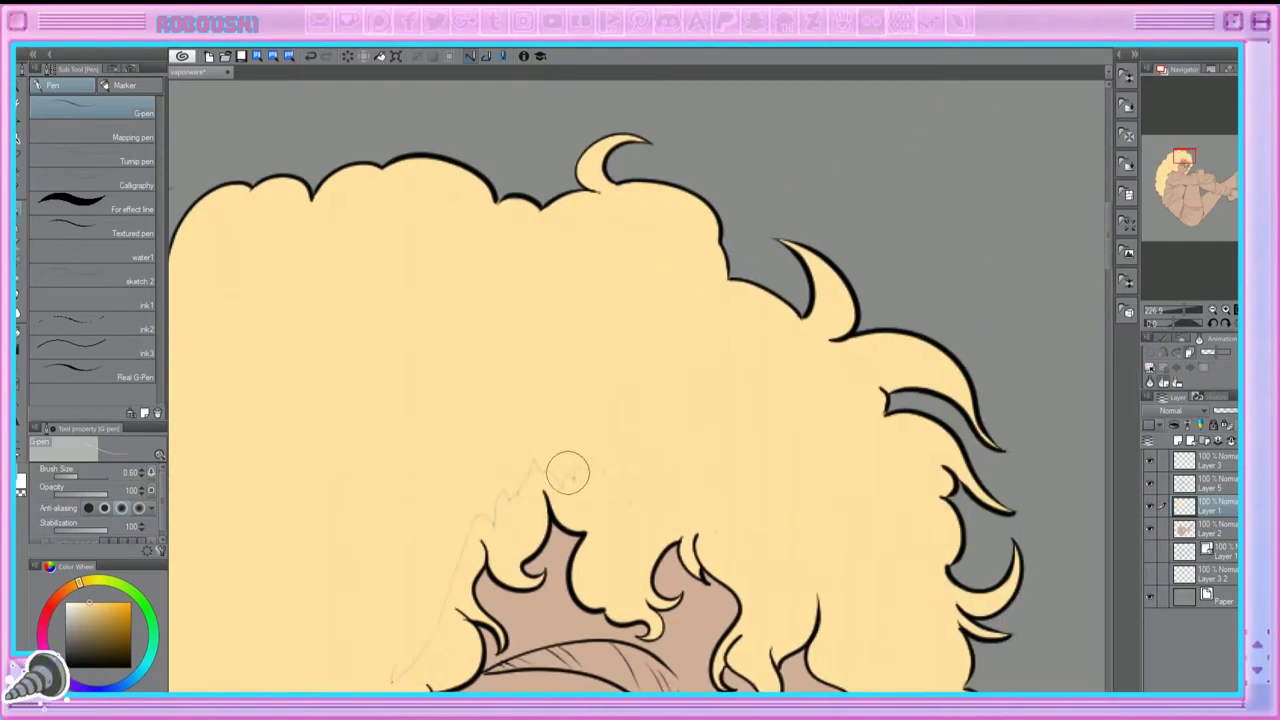
{"action": "left_click_drag", "start_coordinate": [441, 585], "coordinate": [312, 300]}
{"action": "scroll", "coordinate": [405, 326], "scroll_direction": "down", "scroll_amount": 3}
{"action": "scroll", "coordinate": [510, 344], "scroll_direction": "up", "scroll_amount": 2}
{"action": "key", "text": "e"}
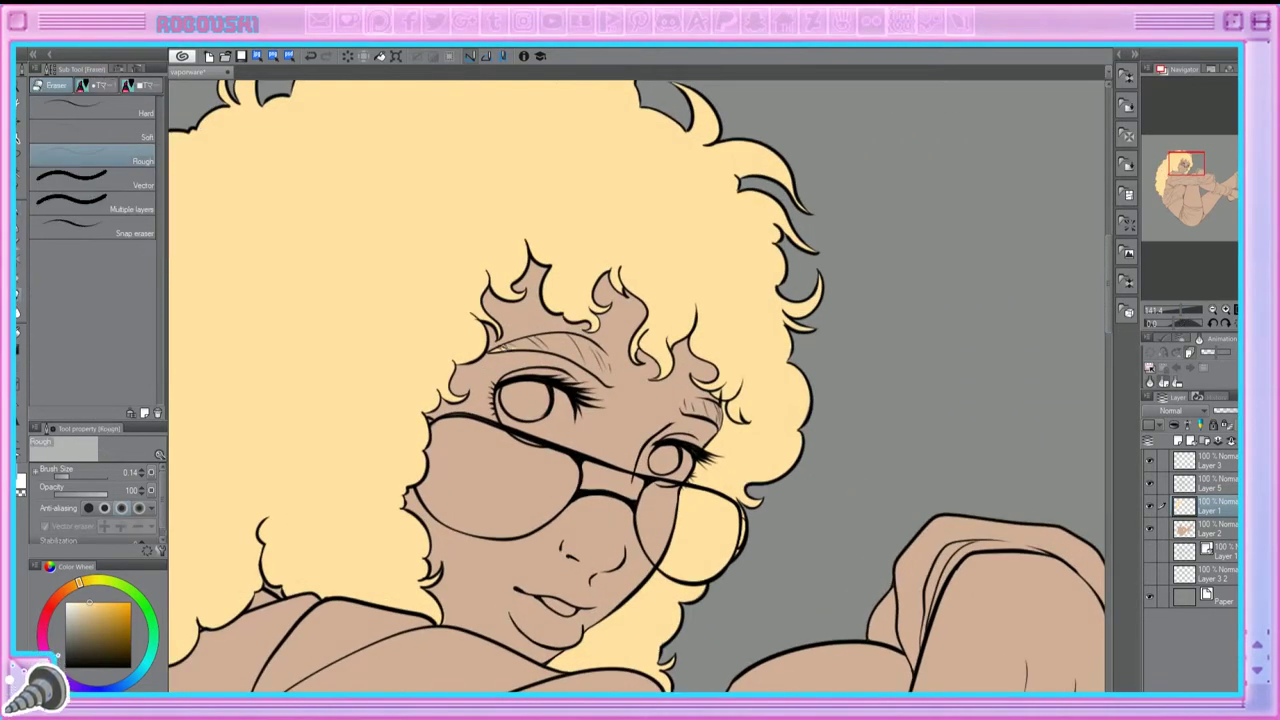
Step: Select the flat hair colour and apply a pink foreground-to-transparent gradient on a new layer, from the lower ends toward the crown
{"action": "scroll", "coordinate": [527, 329], "scroll_direction": "down", "scroll_amount": 5}
{"action": "scroll", "coordinate": [527, 329], "scroll_direction": "up", "scroll_amount": 1}
{"action": "key", "text": "w"}
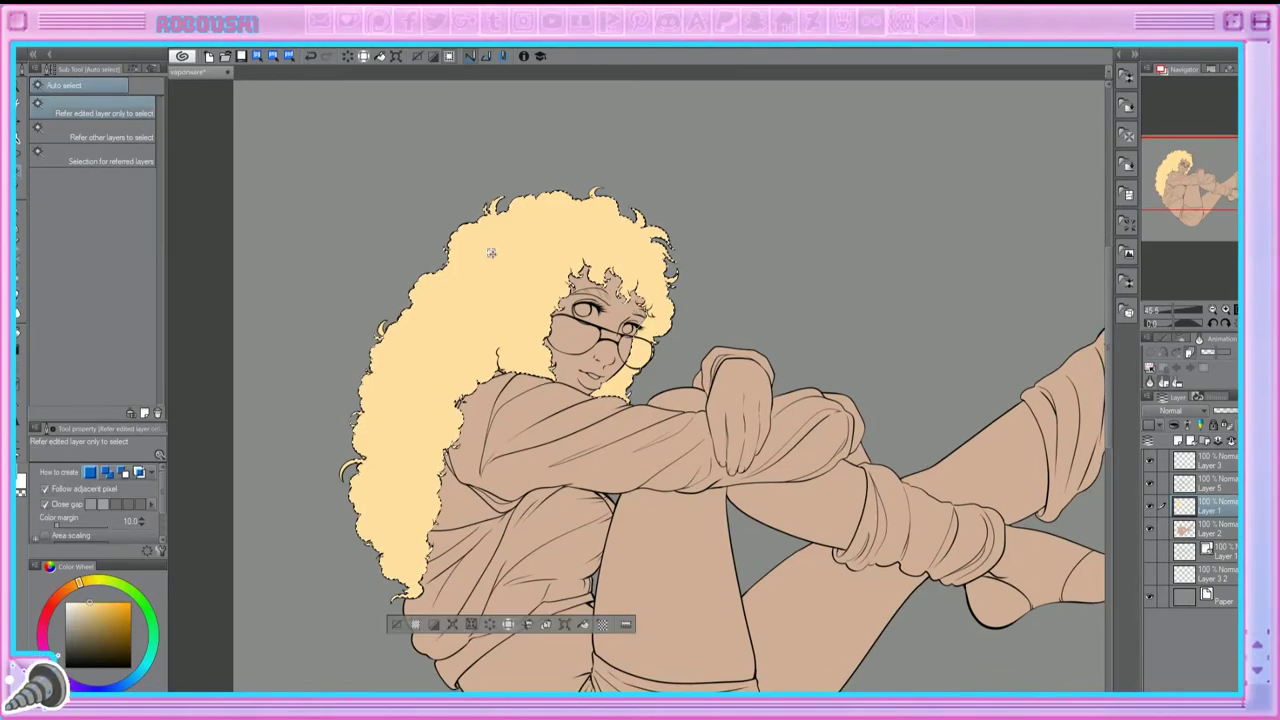
{"action": "key", "text": "ctrl+shift+n"}
{"action": "key", "text": "g"}
{"action": "key", "text": "x"}
{"action": "left_click_drag", "start_coordinate": [375, 670], "coordinate": [497, 198]}
{"action": "left_click_drag", "start_coordinate": [340, 678], "coordinate": [480, 318]}
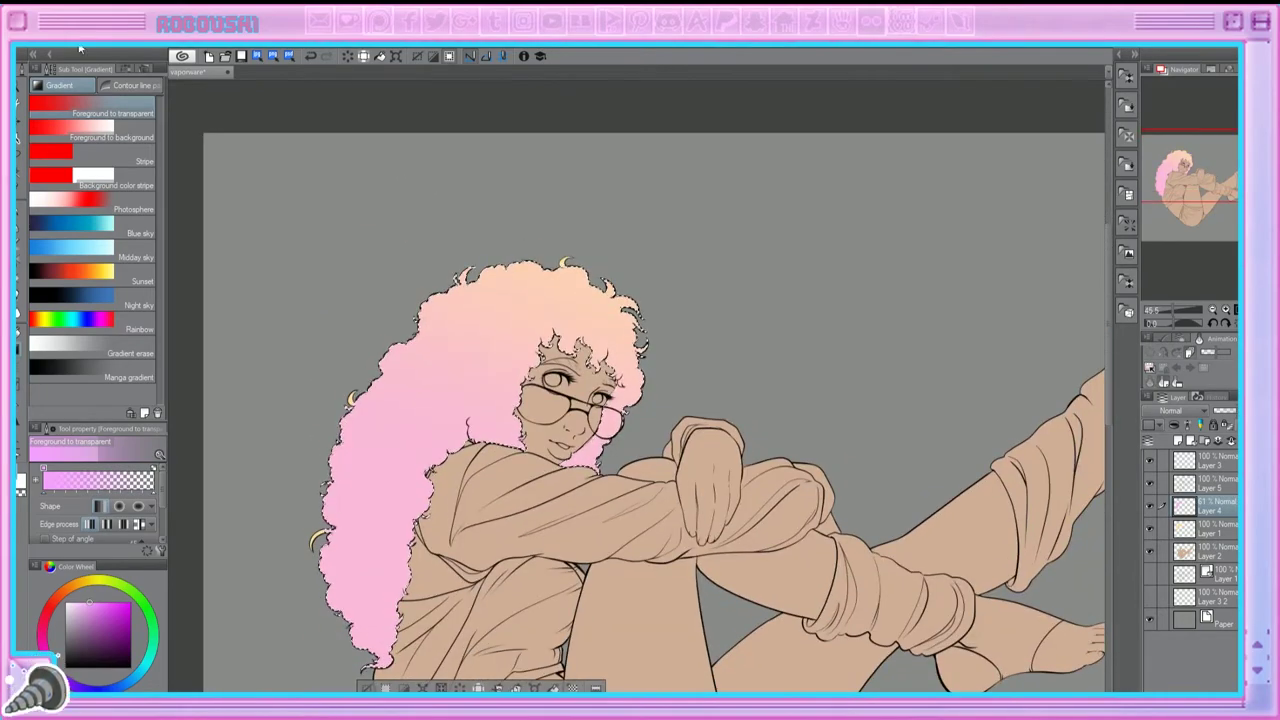
Step: Add a purple gradient fading upward from the lower hair ends and clear the selection
{"action": "left_click", "coordinate": [50, 655]}
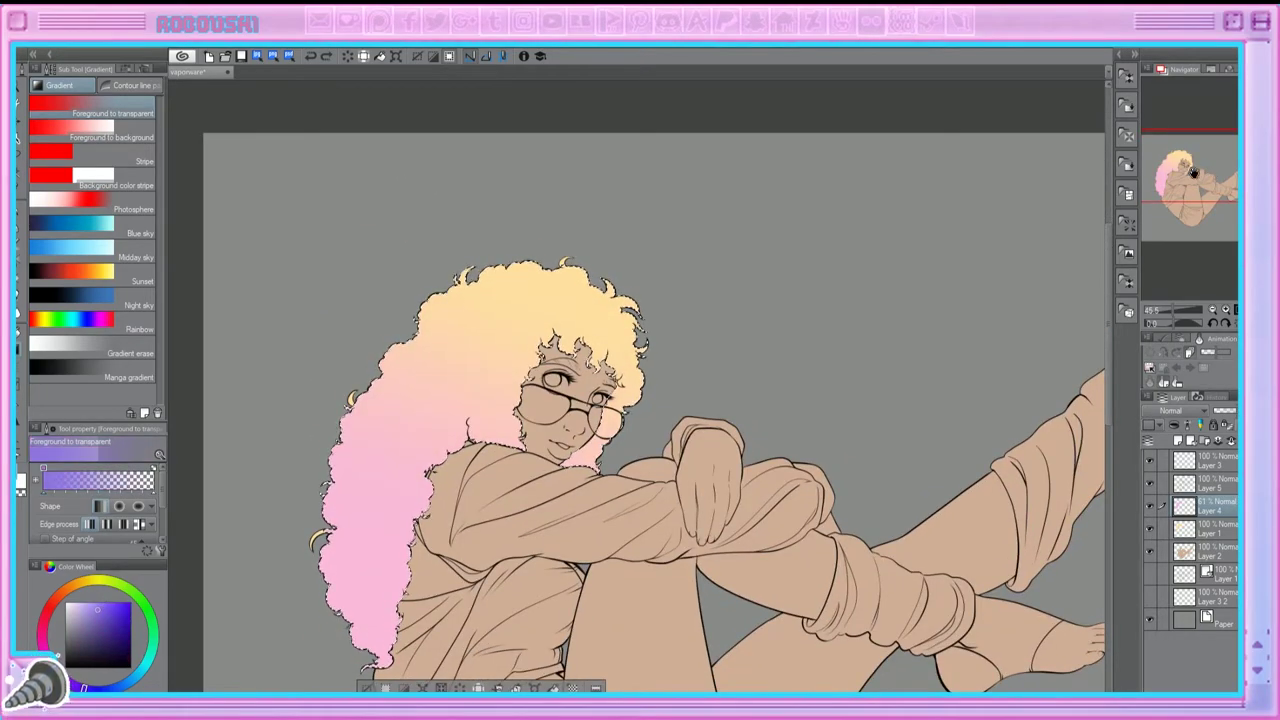
{"action": "left_click_drag", "start_coordinate": [402, 463], "coordinate": [412, 383]}
{"action": "key", "text": "ctrl+d"}
{"action": "key", "text": "w"}
Step: Recolour the still yellow flyaway curls at the back of the hair by hand to match the gradient
{"action": "scroll", "coordinate": [412, 383], "scroll_direction": "up", "scroll_amount": 5}
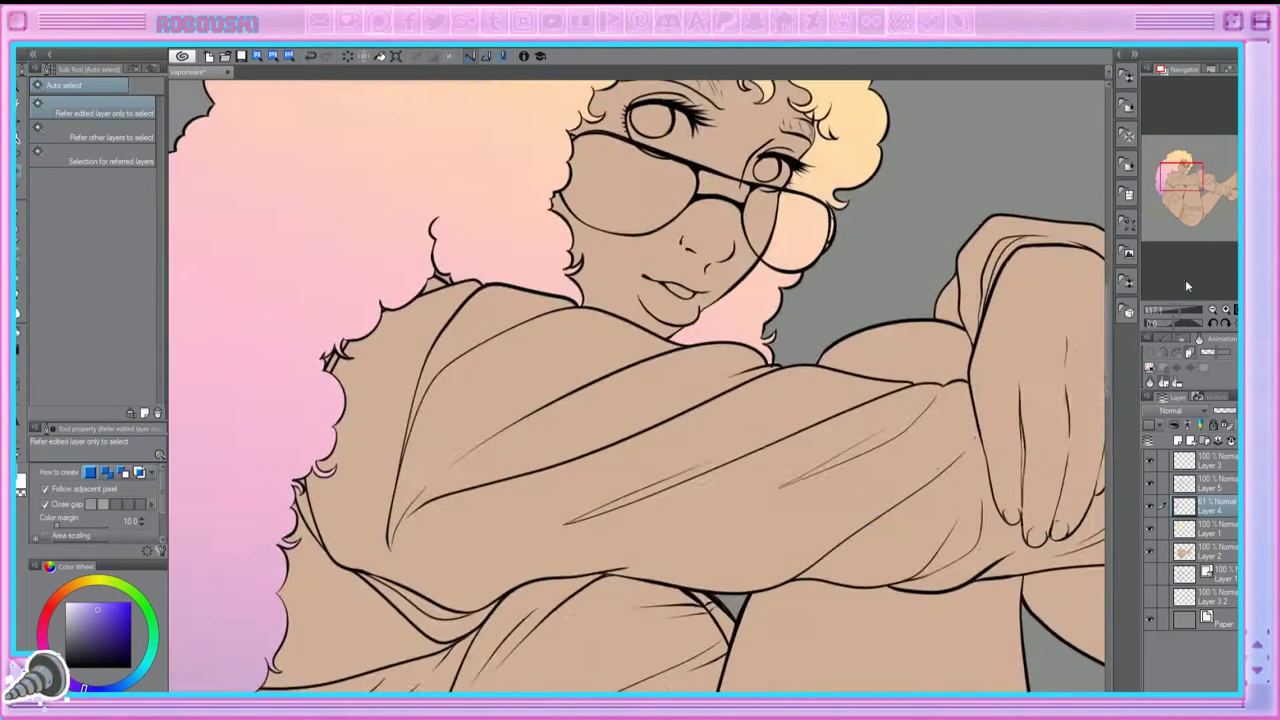
{"action": "key", "text": "p"}
{"action": "scroll", "coordinate": [355, 470], "scroll_direction": "up", "scroll_amount": 4}
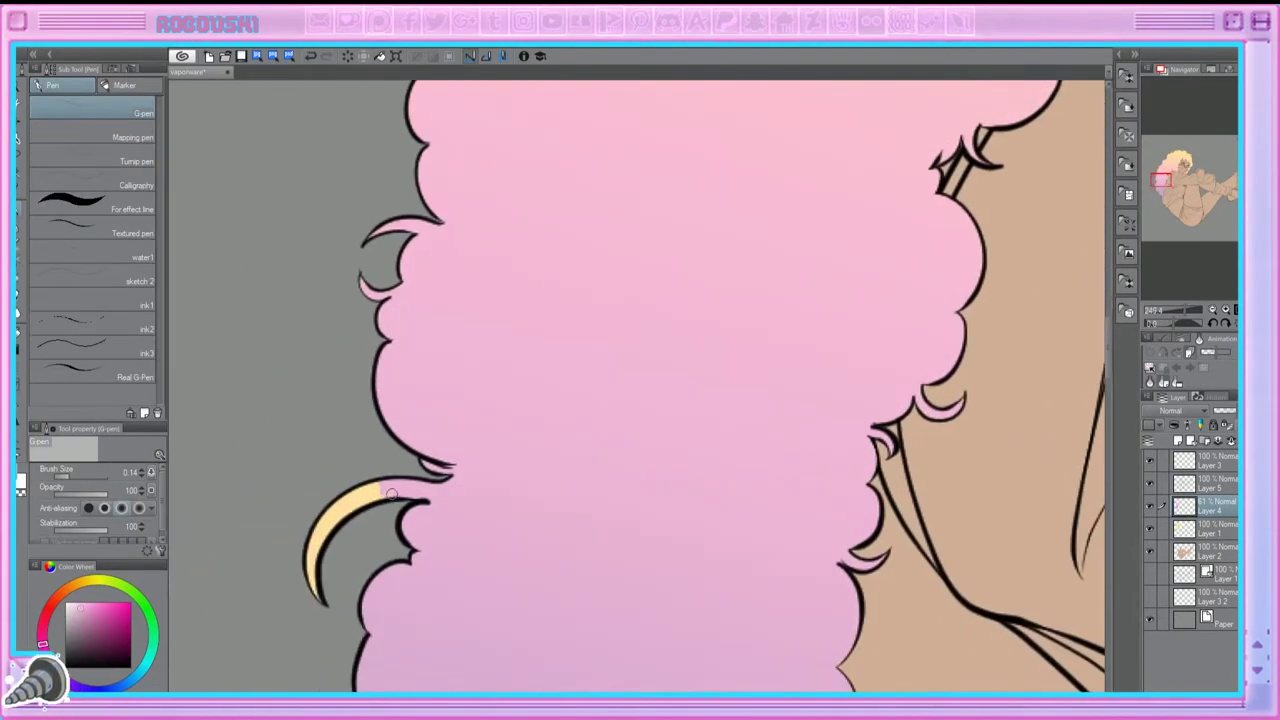
{"action": "mouse_move", "coordinate": [312, 588]}
{"action": "left_mouse_down"}
{"action": "mouse_move", "coordinate": [330, 520]}
{"action": "mouse_move", "coordinate": [390, 484]}
{"action": "left_mouse_up"}
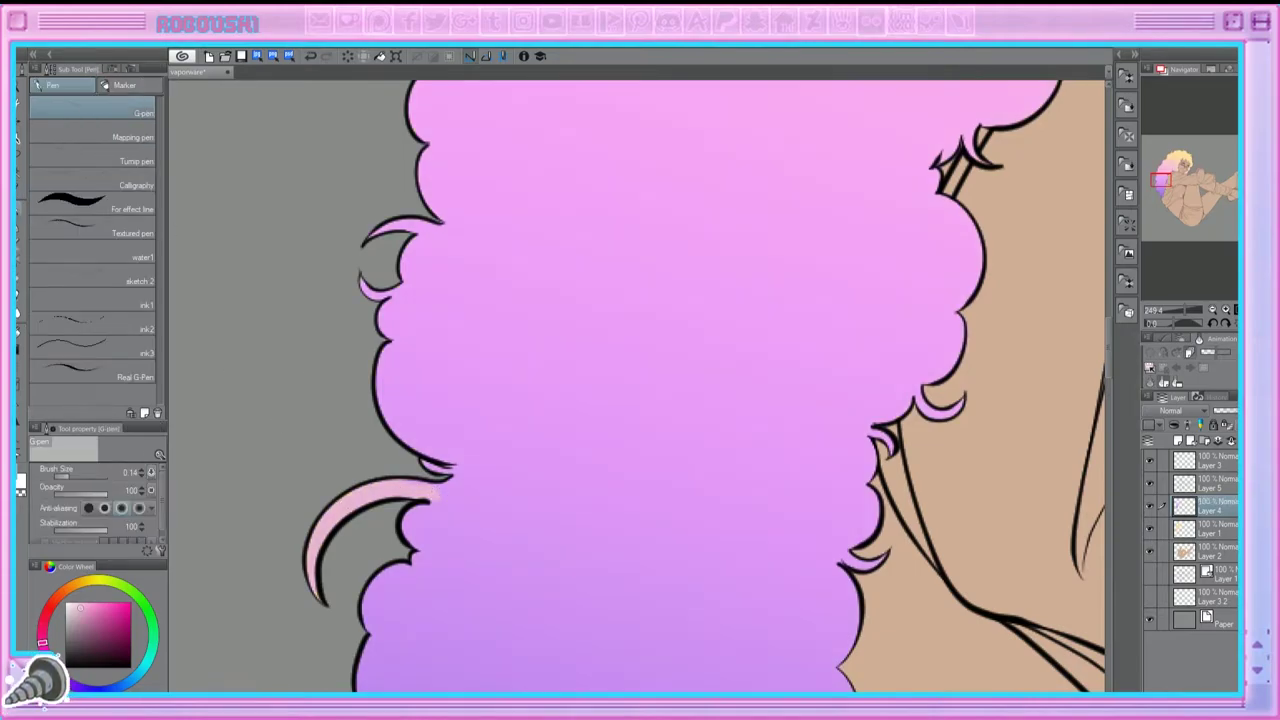
{"action": "mouse_move", "coordinate": [432, 488]}
{"action": "left_mouse_down"}
{"action": "mouse_move", "coordinate": [372, 490]}
{"action": "mouse_move", "coordinate": [311, 566]}
{"action": "left_mouse_up"}
{"action": "scroll", "coordinate": [413, 347], "scroll_direction": "down", "scroll_amount": 5}
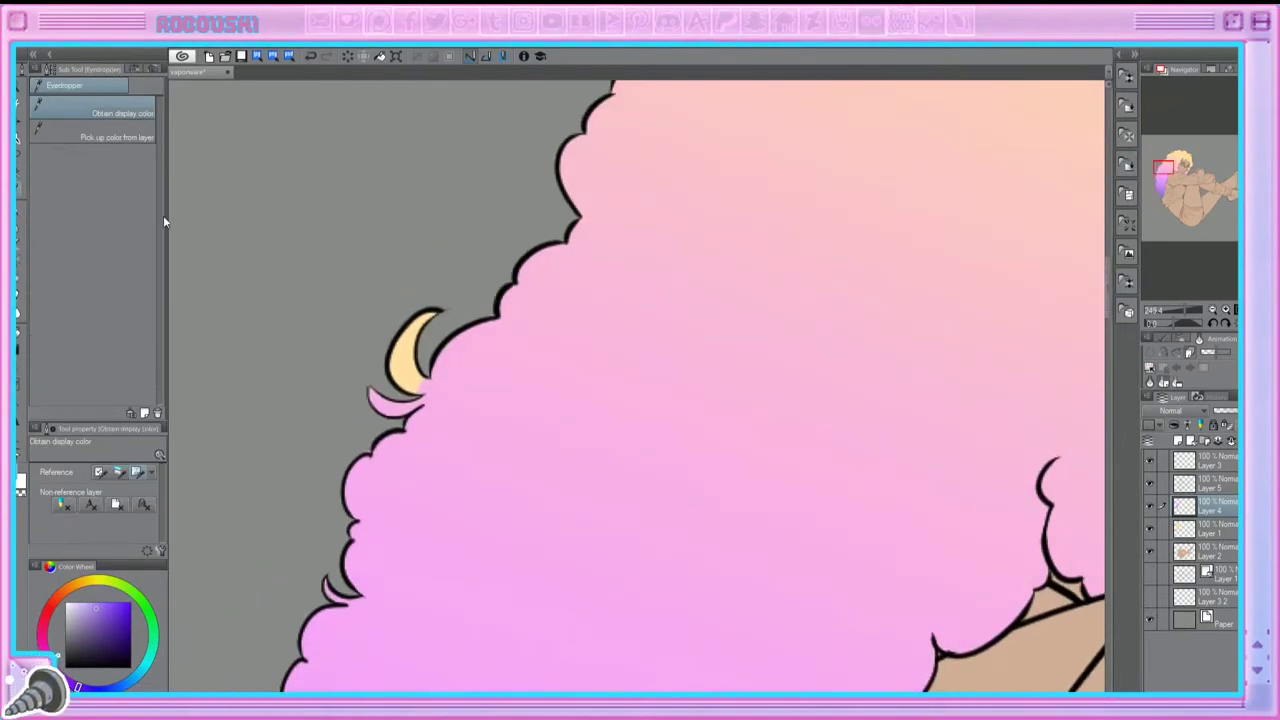
{"action": "left_click_drag", "start_coordinate": [425, 378], "coordinate": [411, 391]}
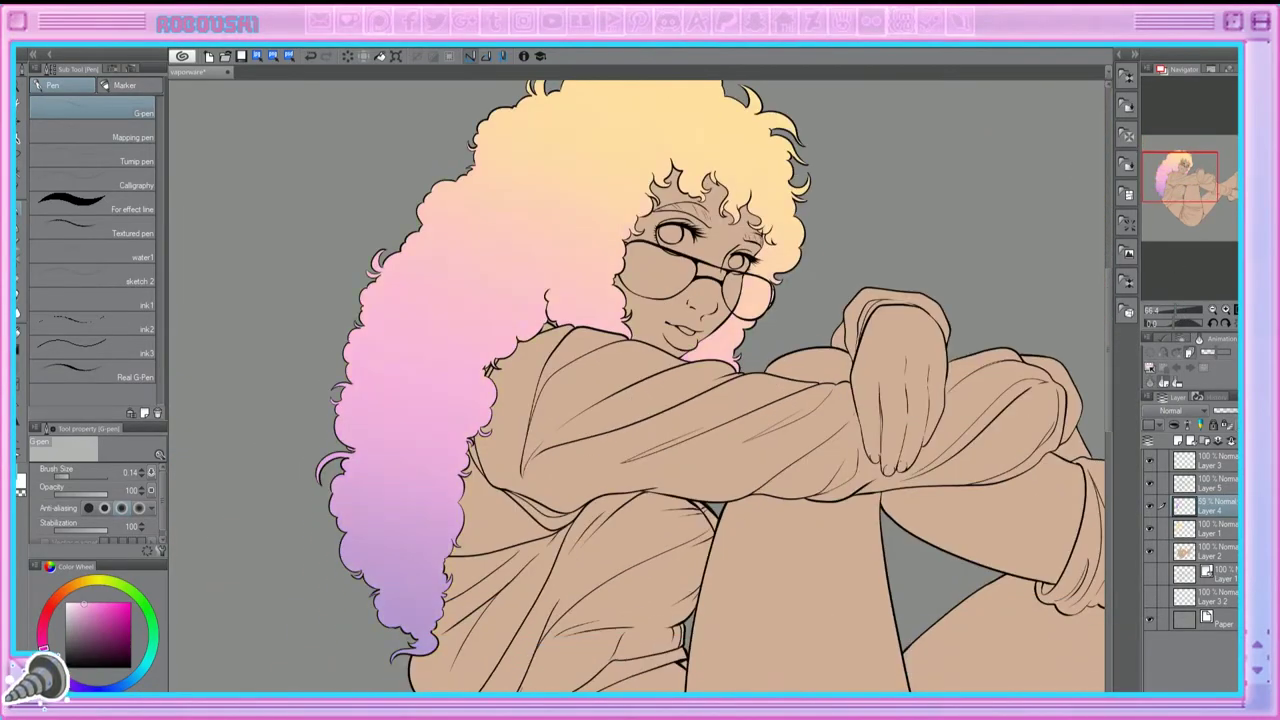
Step: Merge the gradient into the hair layer and paint both eyebrows pale yellow on a new layer
{"action": "left_click", "coordinate": [1183, 443]}
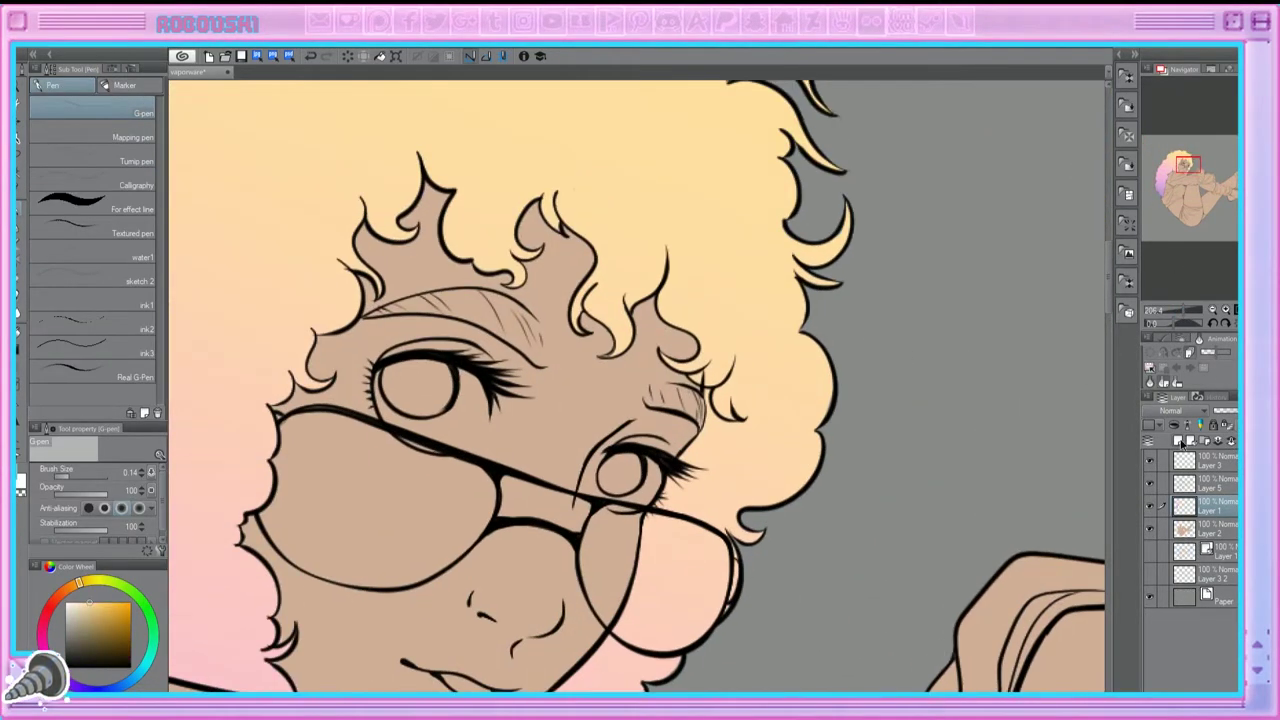
{"action": "left_click", "coordinate": [1183, 443]}
{"action": "mouse_move", "coordinate": [366, 312]}
{"action": "left_mouse_down"}
{"action": "mouse_move", "coordinate": [432, 318]}
{"action": "mouse_move", "coordinate": [540, 360]}
{"action": "mouse_move", "coordinate": [464, 300]}
{"action": "mouse_move", "coordinate": [447, 299]}
{"action": "mouse_move", "coordinate": [539, 357]}
{"action": "left_mouse_up"}
{"action": "mouse_move", "coordinate": [690, 400]}
{"action": "left_mouse_down"}
{"action": "mouse_move", "coordinate": [652, 404]}
{"action": "mouse_move", "coordinate": [694, 394]}
{"action": "mouse_move", "coordinate": [646, 392]}
{"action": "left_mouse_up"}
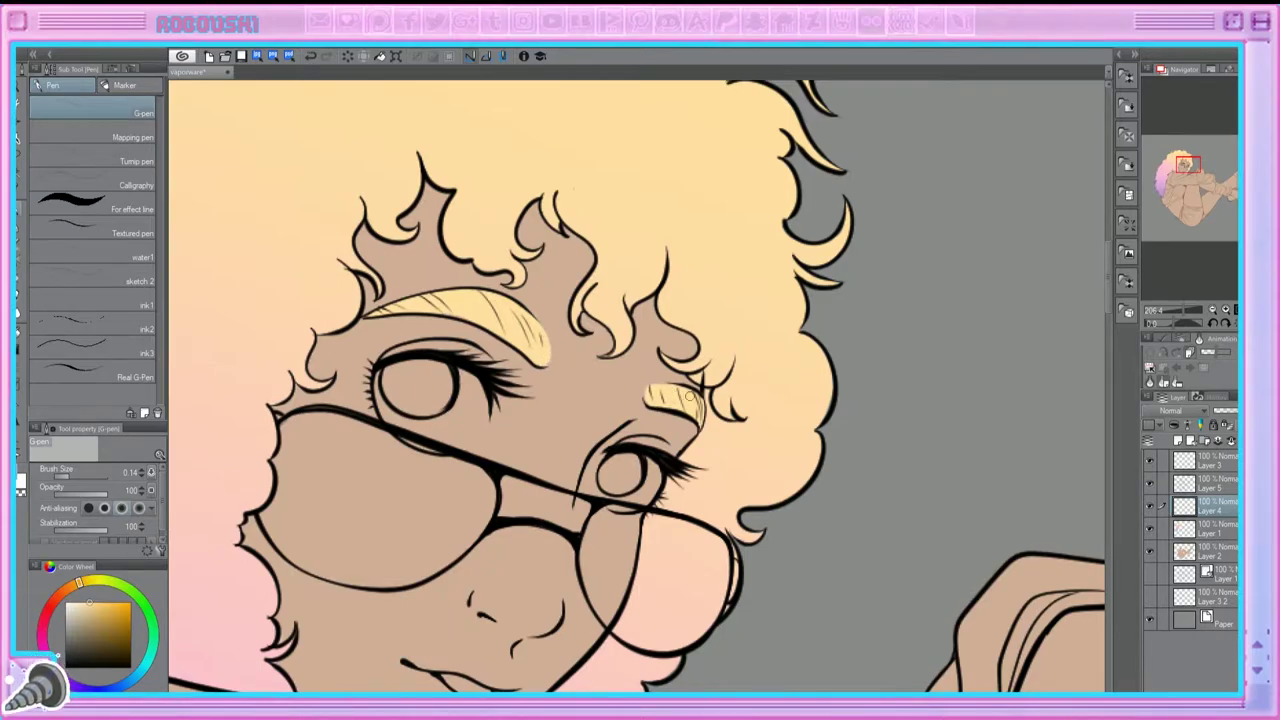
Step: Select the larger eyebrow and, on another new layer, apply pink and purple gradients fading inward from its outer tail
{"action": "key", "text": "ctrl+shift+n"}
{"action": "key", "text": "g"}
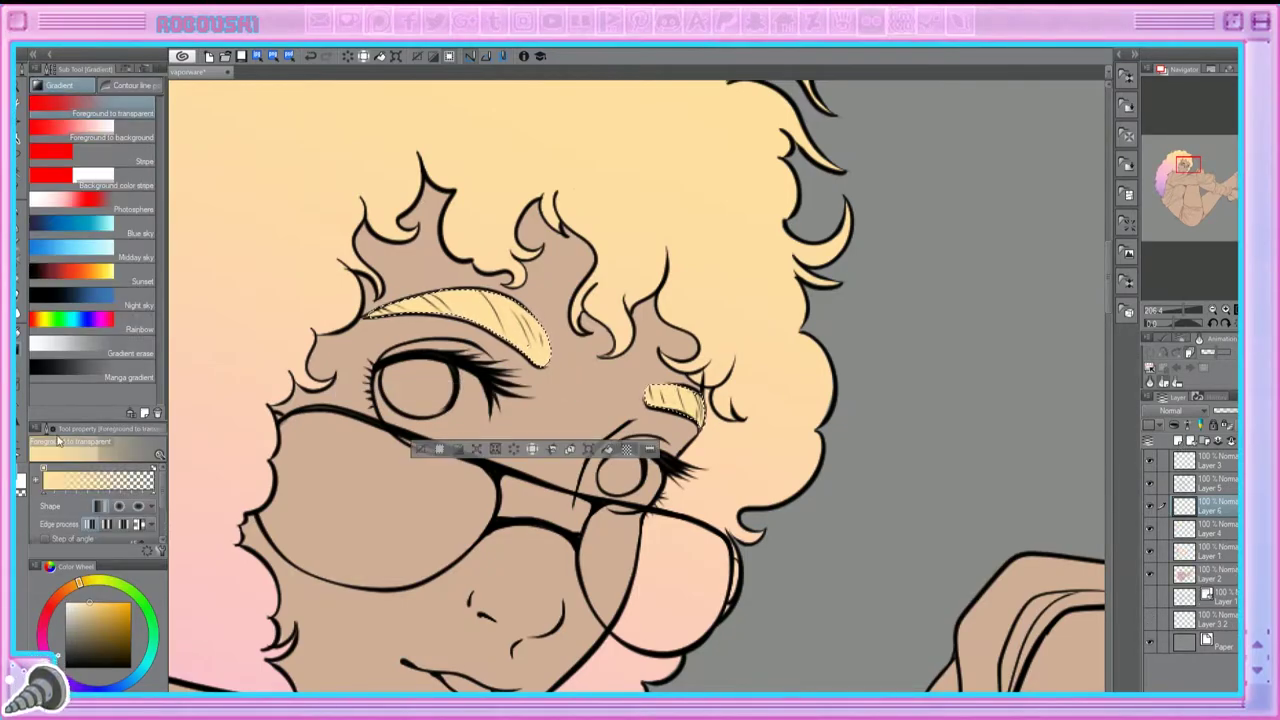
{"action": "key", "text": "w"}
{"action": "left_click", "coordinate": [1210, 529]}
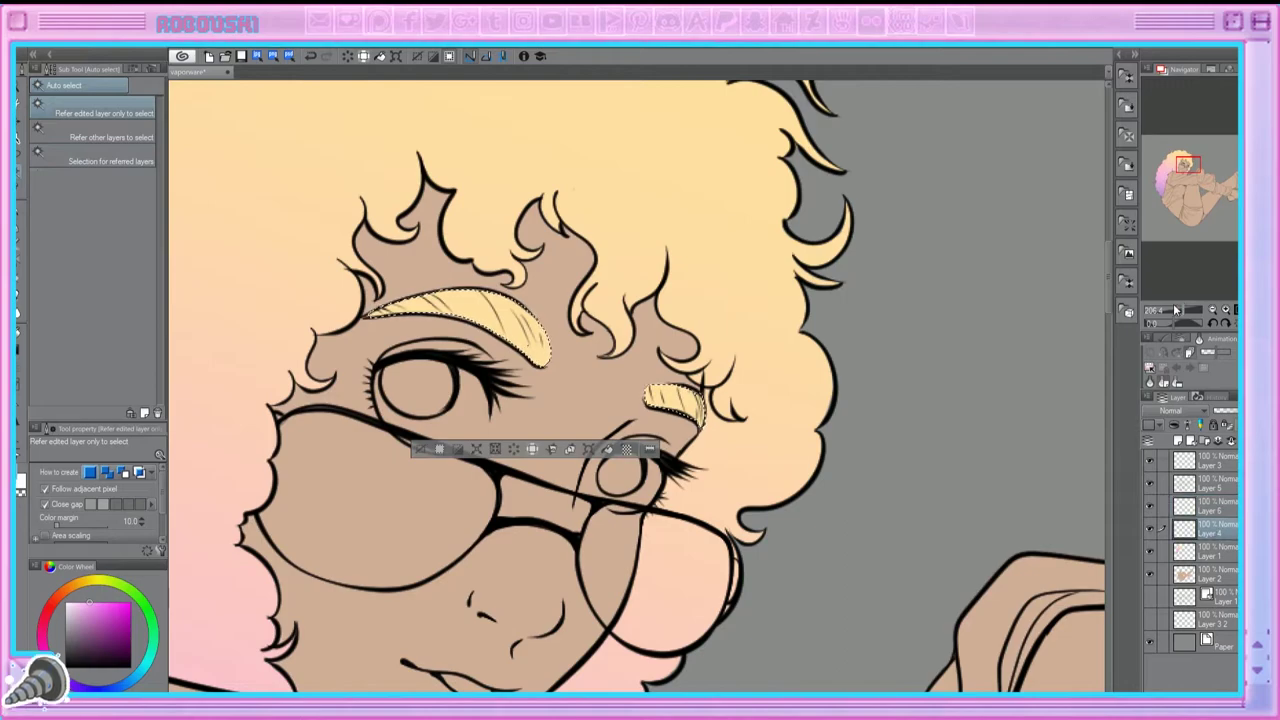
{"action": "scroll", "coordinate": [400, 508], "scroll_direction": "down", "scroll_amount": 5}
{"action": "scroll", "coordinate": [400, 508], "scroll_direction": "up", "scroll_amount": 4}
{"action": "left_click", "coordinate": [1212, 506]}
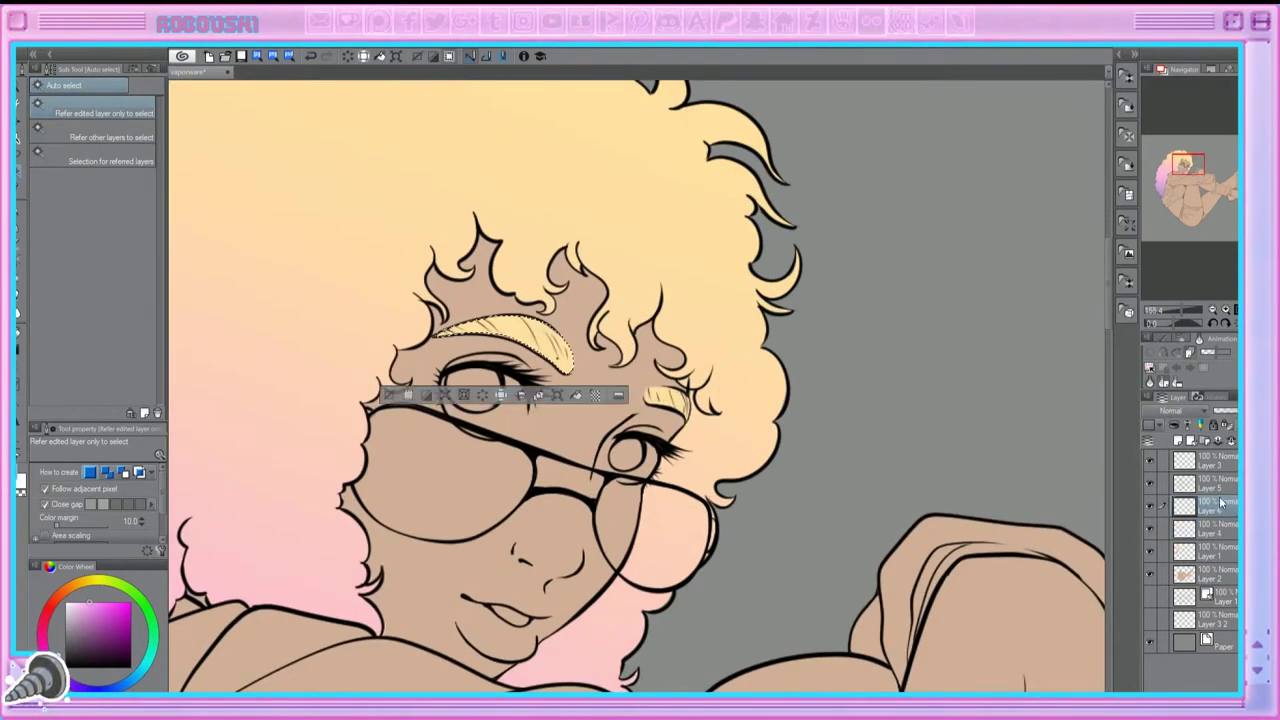
{"action": "key", "text": "g"}
{"action": "left_click_drag", "start_coordinate": [440, 325], "coordinate": [565, 350]}
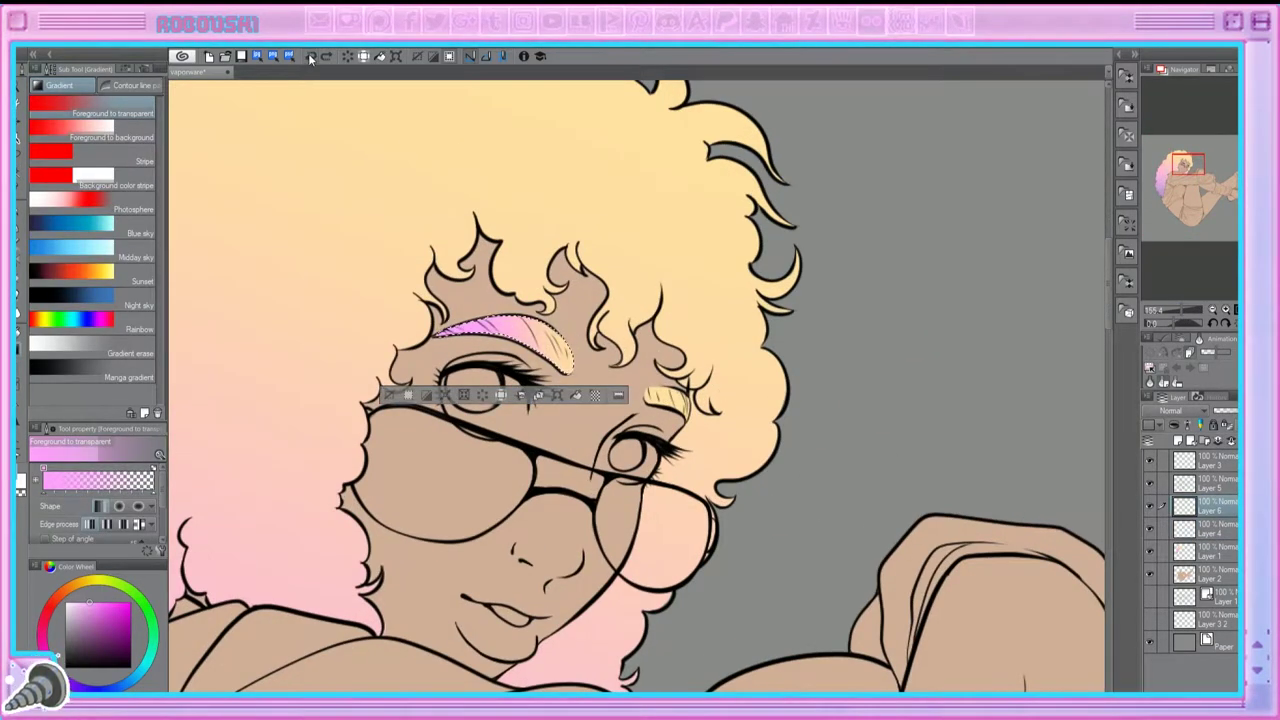
{"action": "left_click", "coordinate": [87, 686]}
{"action": "left_click_drag", "start_coordinate": [440, 325], "coordinate": [565, 350]}
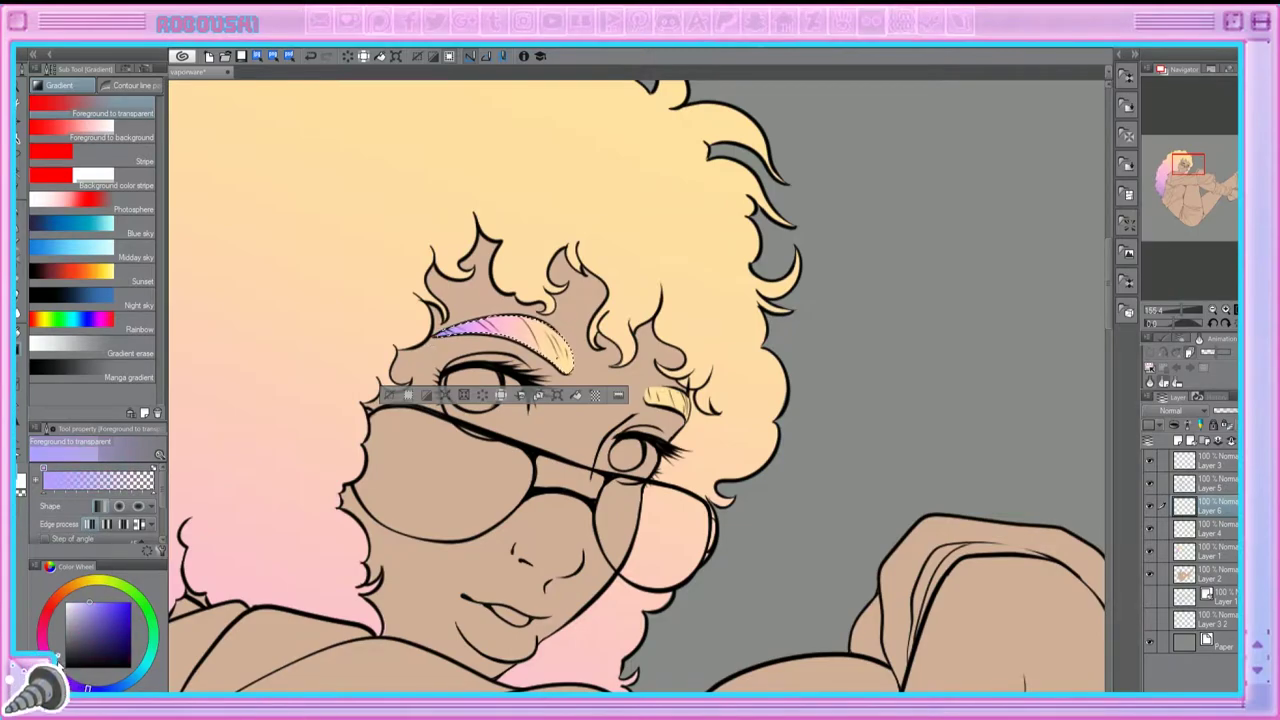
Step: Select the smaller eyebrow, apply a pink-to-purple gradient fading inward from its outer end on the gradient layer, and deselect
{"action": "key", "text": "w"}
{"action": "left_click", "coordinate": [1212, 529]}
{"action": "left_click", "coordinate": [665, 400]}
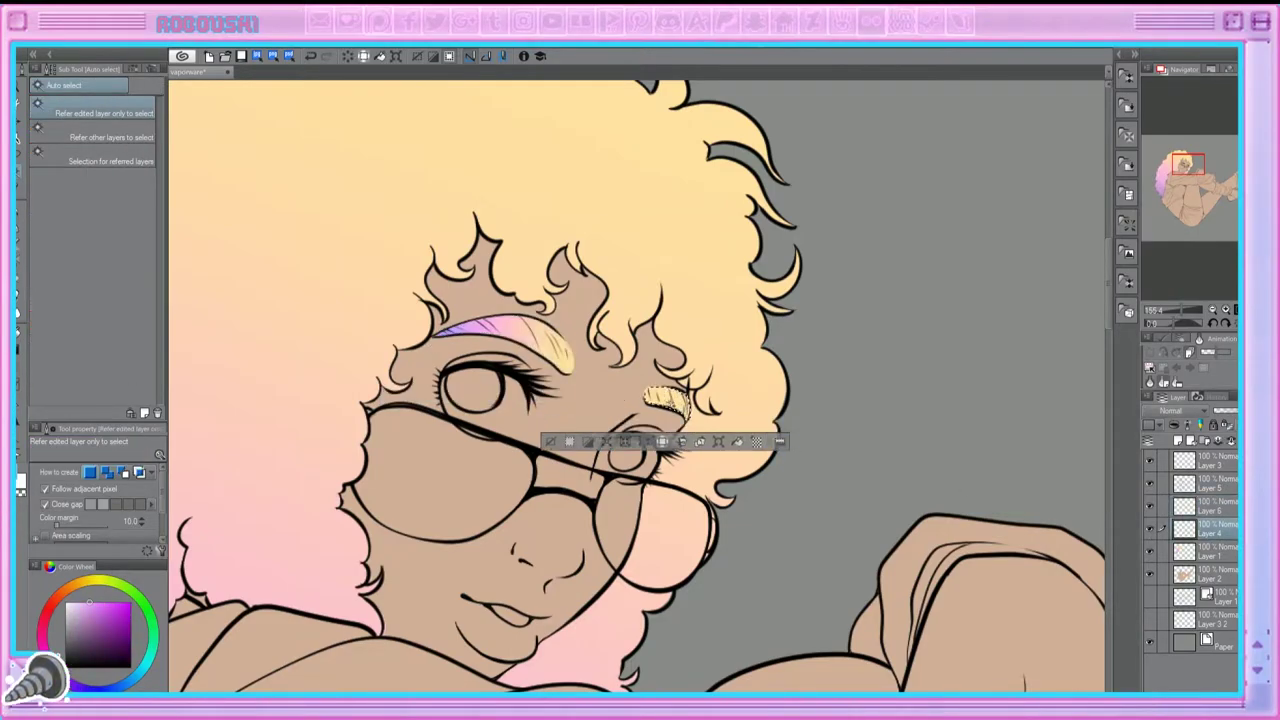
{"action": "left_click", "coordinate": [1212, 506]}
{"action": "key", "text": "g"}
{"action": "left_click_drag", "start_coordinate": [645, 410], "coordinate": [690, 388]}
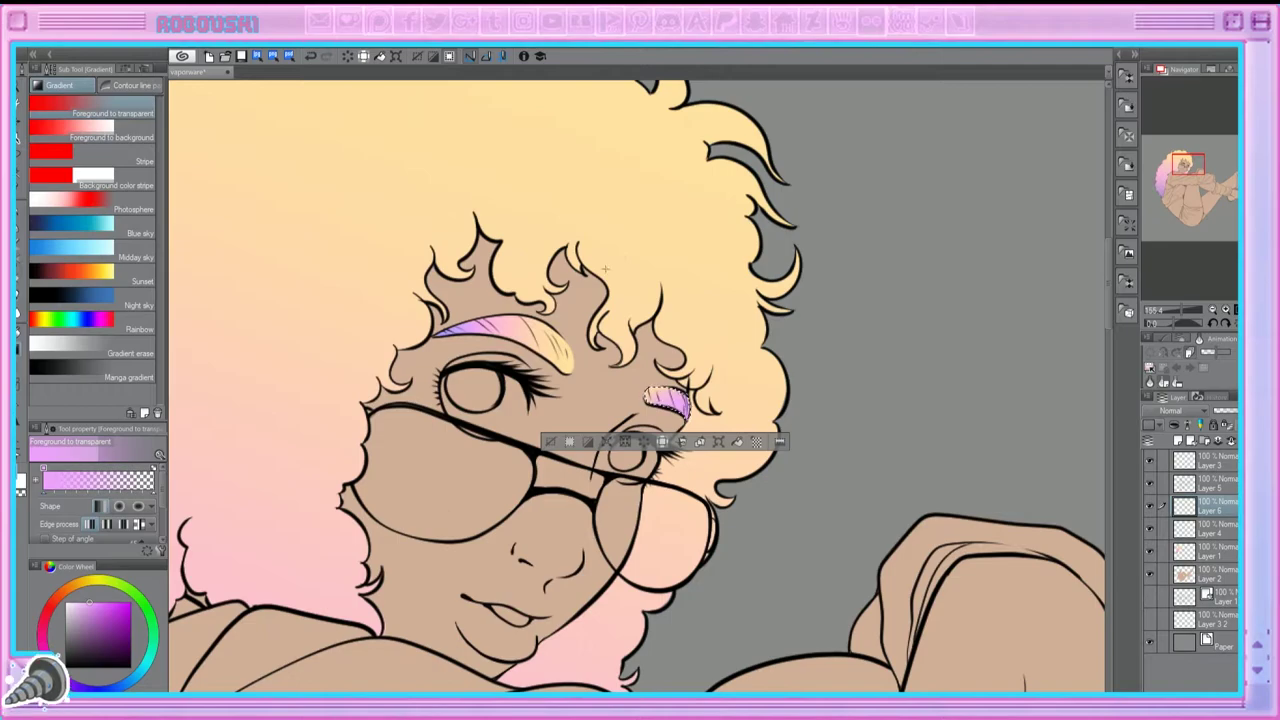
{"action": "mouse_move", "coordinate": [1191, 310]}
{"action": "left_mouse_down"}
{"action": "mouse_move", "coordinate": [1177, 315]}
{"action": "mouse_move", "coordinate": [1190, 316]}
{"action": "left_mouse_up"}
{"action": "key", "text": "w"}
{"action": "key", "text": "ctrl+d"}
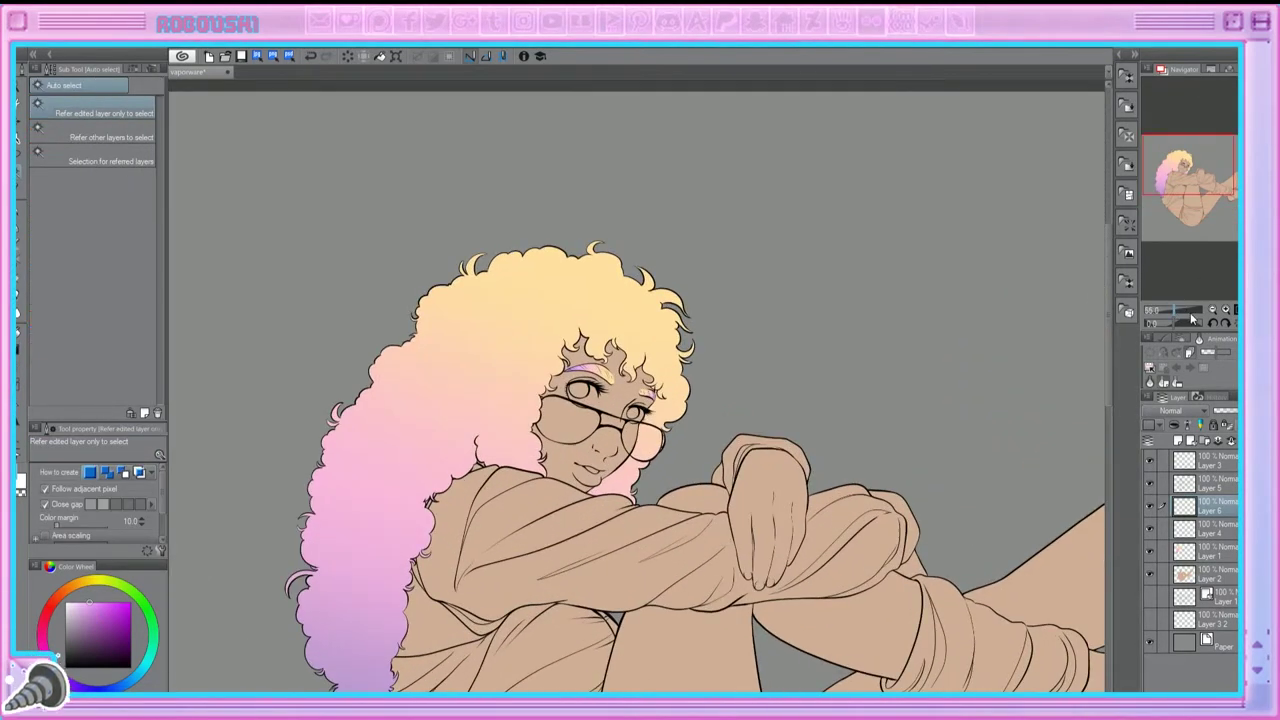
Step: Merge the eyebrow gradient into the eyebrow layer and prepare a new clothing layer above the skin with the skin area selected
{"action": "key", "text": "ctrl+e"}
{"action": "scroll", "coordinate": [640, 430], "scroll_direction": "down", "scroll_amount": 2}
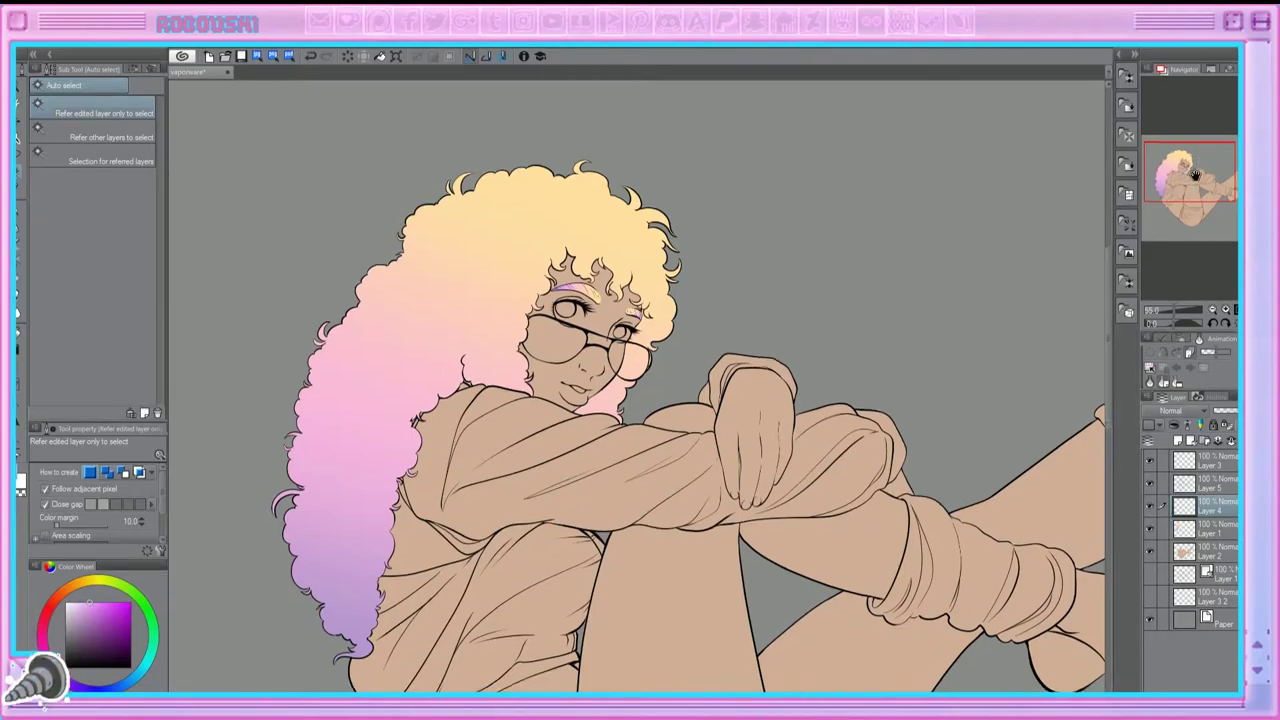
{"action": "left_click_drag", "start_coordinate": [1190, 174], "coordinate": [1203, 188]}
{"action": "key", "text": "ctrl+z"}
{"action": "key", "text": "ctrl+z"}
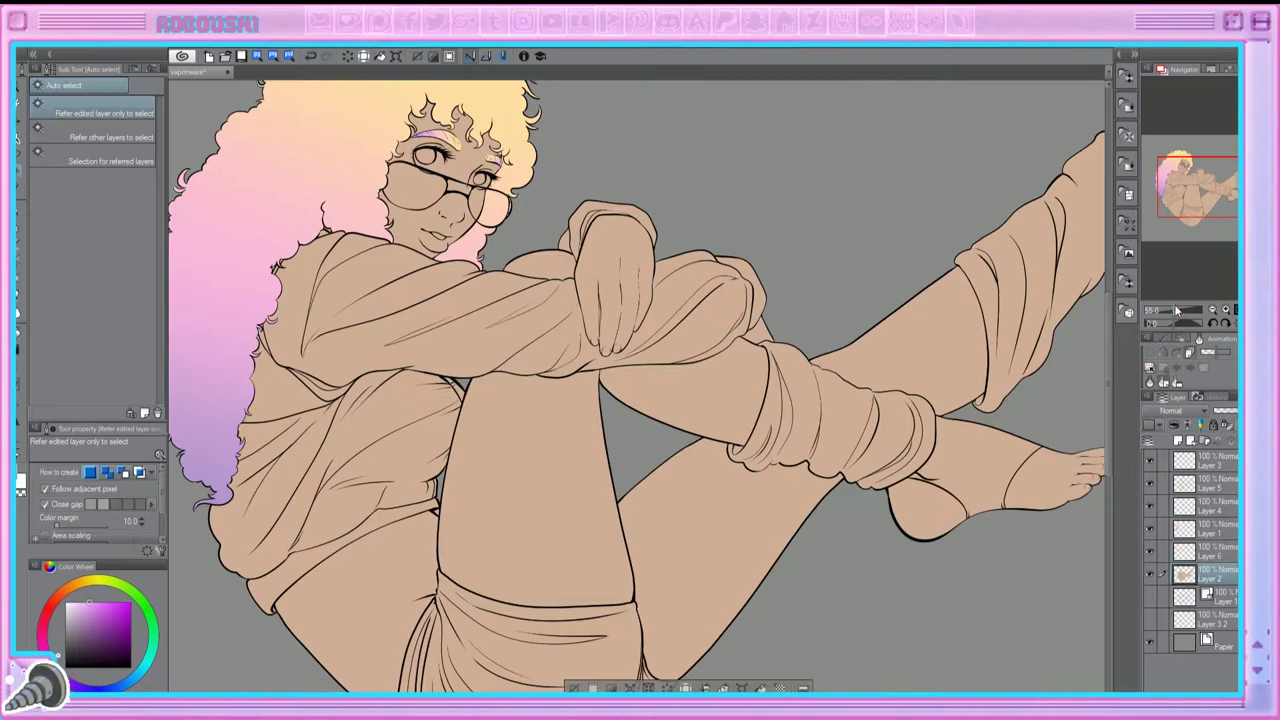
{"action": "key", "text": "ctrl+0"}
{"action": "left_click", "coordinate": [1200, 551]}
Step: Outline the shorts in pale blue with the G-pen at size 0.27 and fill them with the same colour
{"action": "key", "text": "p"}
{"action": "scroll", "coordinate": [1187, 175], "scroll_direction": "up", "scroll_amount": 4}
{"action": "mouse_move", "coordinate": [1188, 175]}
{"action": "left_mouse_down"}
{"action": "mouse_move", "coordinate": [1190, 195]}
{"action": "mouse_move", "coordinate": [1207, 162]}
{"action": "mouse_move", "coordinate": [1205, 194]}
{"action": "left_mouse_up"}
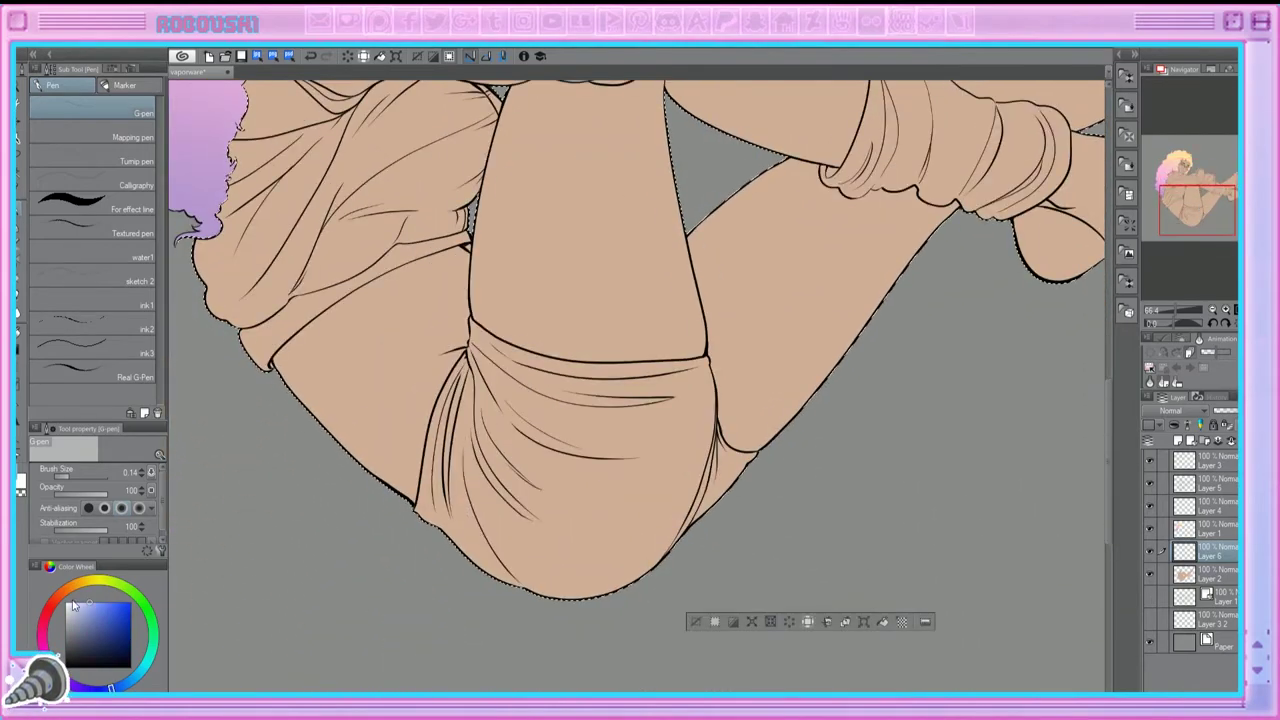
{"action": "scroll", "coordinate": [1159, 287], "scroll_direction": "up", "scroll_amount": 2}
{"action": "key", "text": "bracketright"}
{"action": "key", "text": "bracketright"}
{"action": "mouse_move", "coordinate": [366, 318]}
{"action": "left_mouse_down"}
{"action": "mouse_move", "coordinate": [314, 428]}
{"action": "mouse_move", "coordinate": [295, 595]}
{"action": "mouse_move", "coordinate": [262, 465]}
{"action": "left_mouse_up"}
{"action": "left_click_drag", "start_coordinate": [787, 362], "coordinate": [680, 472]}
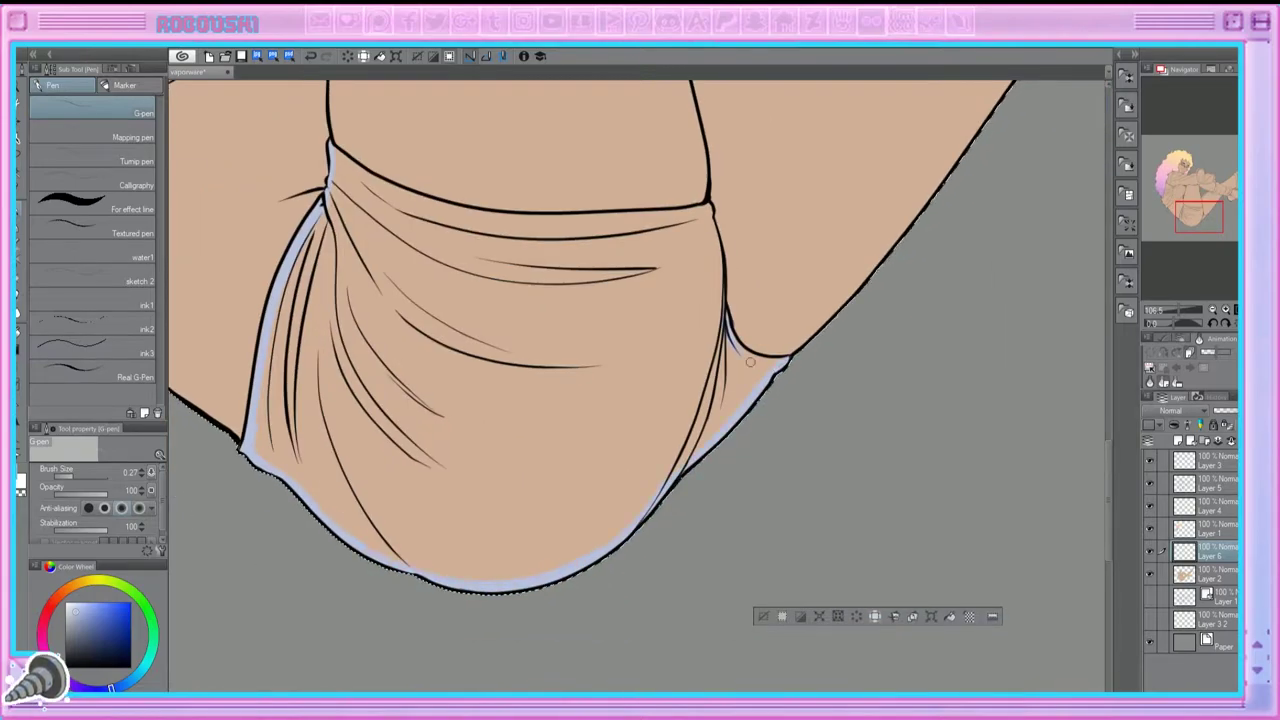
{"action": "left_click_drag", "start_coordinate": [708, 212], "coordinate": [724, 335]}
{"action": "mouse_move", "coordinate": [335, 155]}
{"action": "left_mouse_down"}
{"action": "mouse_move", "coordinate": [513, 220]}
{"action": "mouse_move", "coordinate": [680, 210]}
{"action": "left_mouse_up"}
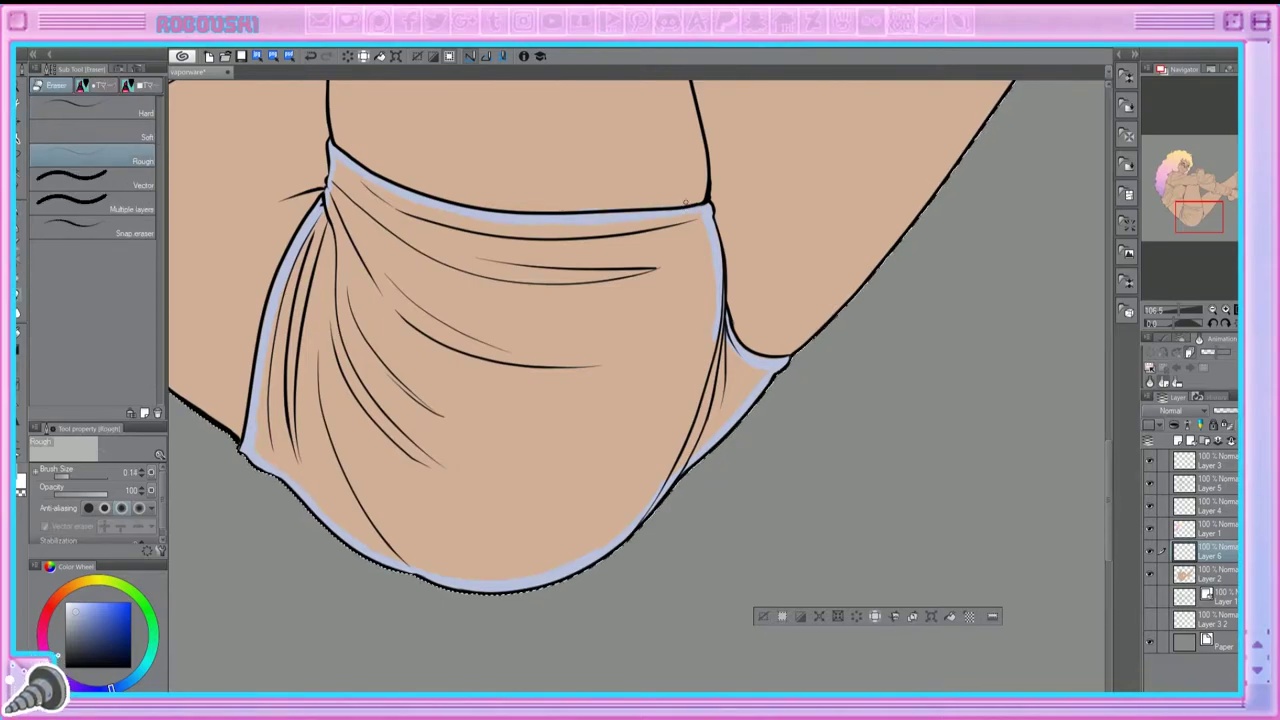
{"action": "left_click", "coordinate": [341, 168]}
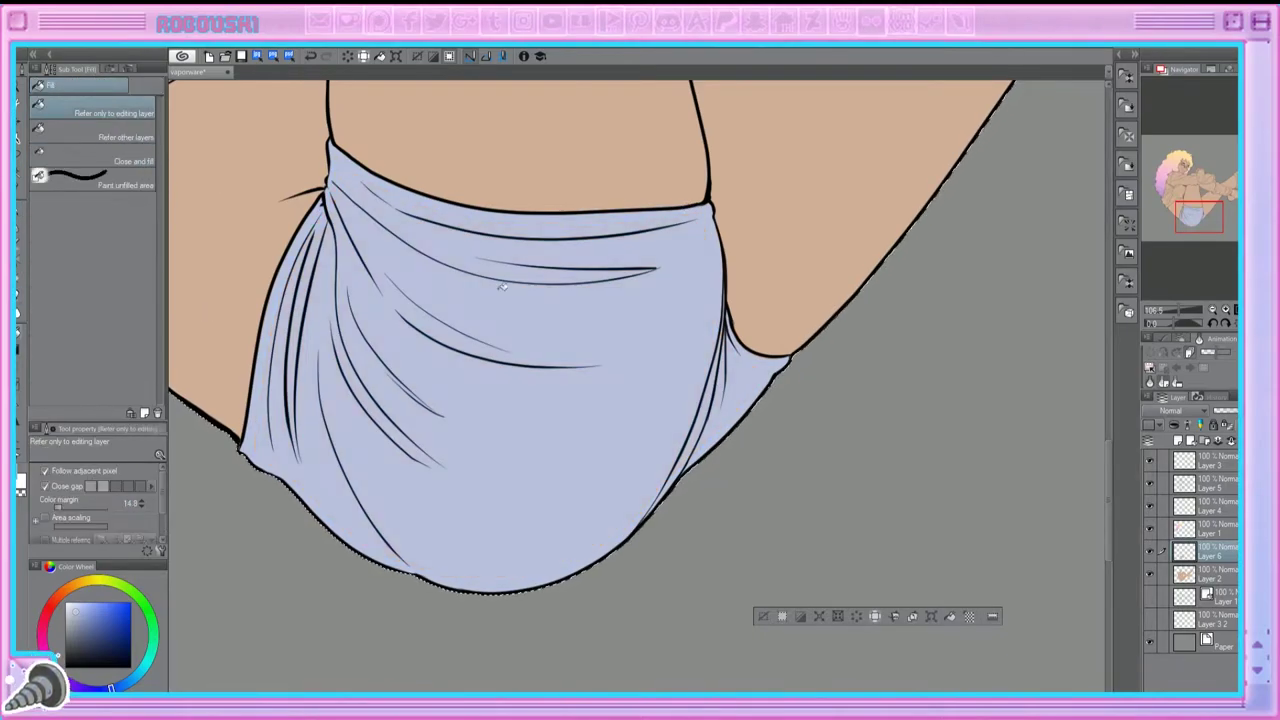
Step: Try to shade the lower part of the shorts with the Transparent watercolor brush
{"action": "scroll", "coordinate": [640, 380], "scroll_direction": "down", "scroll_amount": 5}
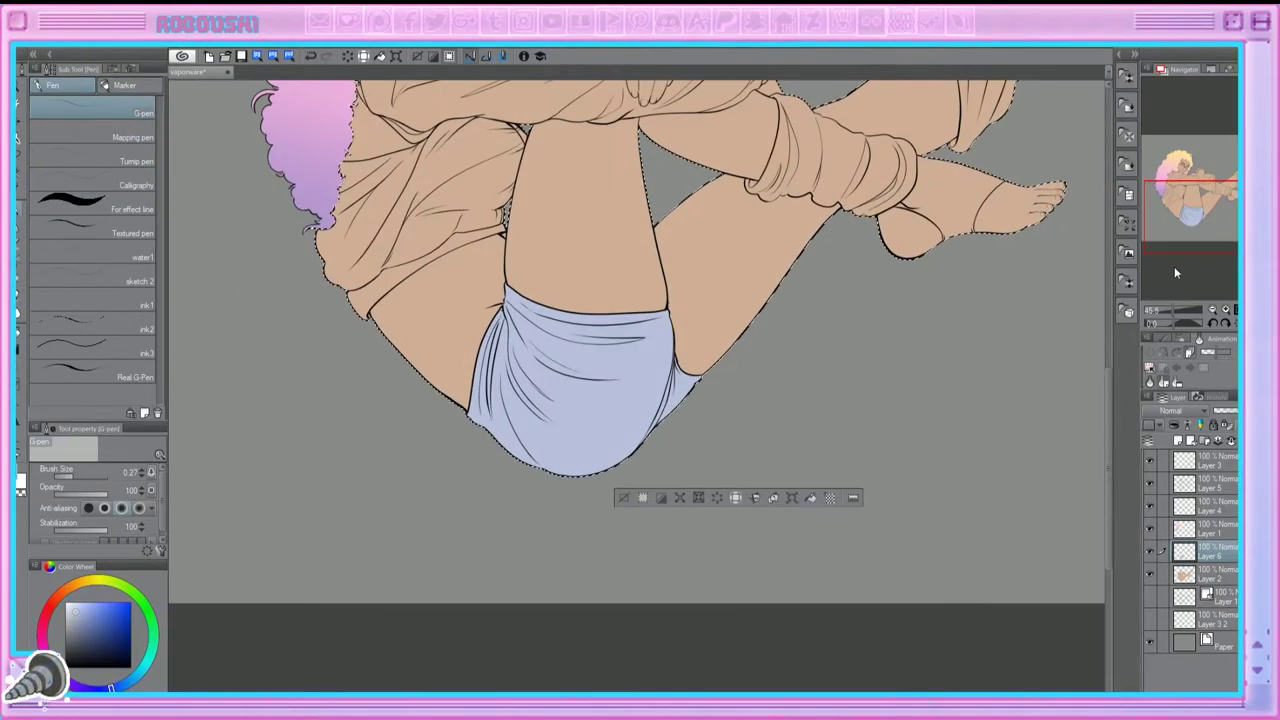
{"action": "scroll", "coordinate": [640, 380], "scroll_direction": "up", "scroll_amount": 4}
{"action": "key", "text": "b"}
{"action": "left_click", "coordinate": [135, 121]}
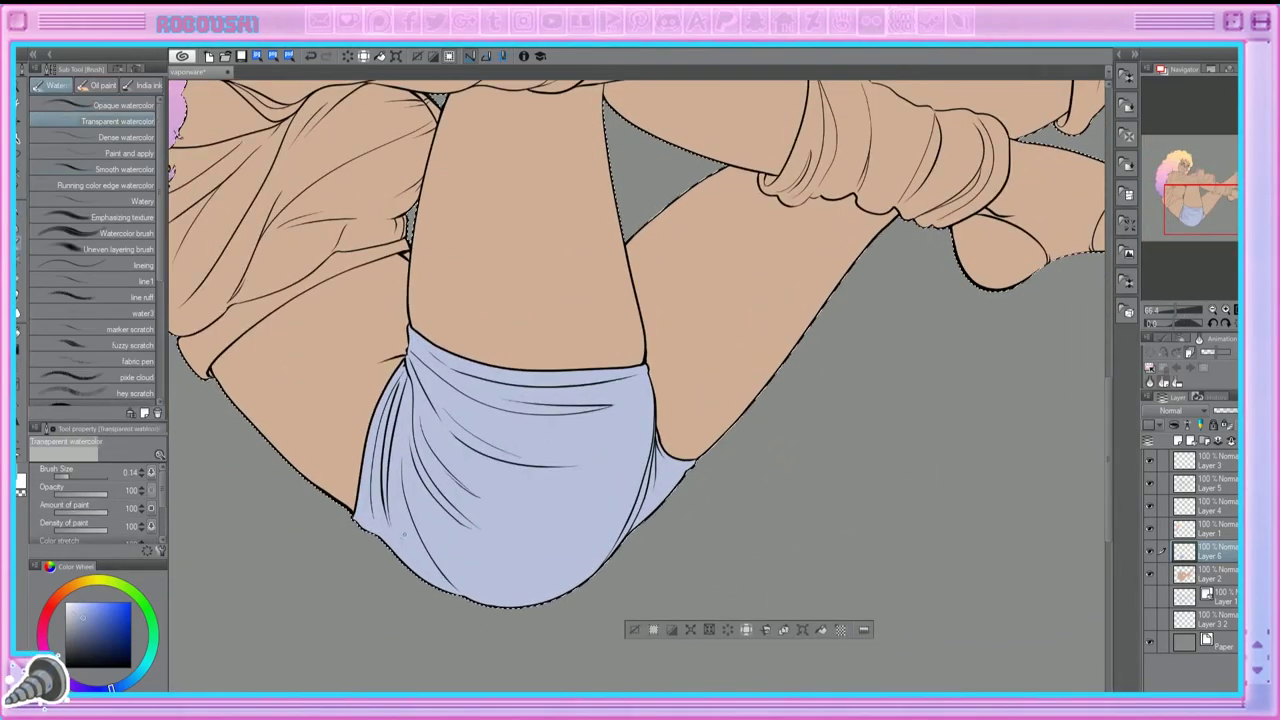
{"action": "mouse_move", "coordinate": [309, 523]}
{"action": "left_mouse_down"}
{"action": "mouse_move", "coordinate": [415, 549]}
{"action": "mouse_move", "coordinate": [501, 621]}
{"action": "left_mouse_up"}
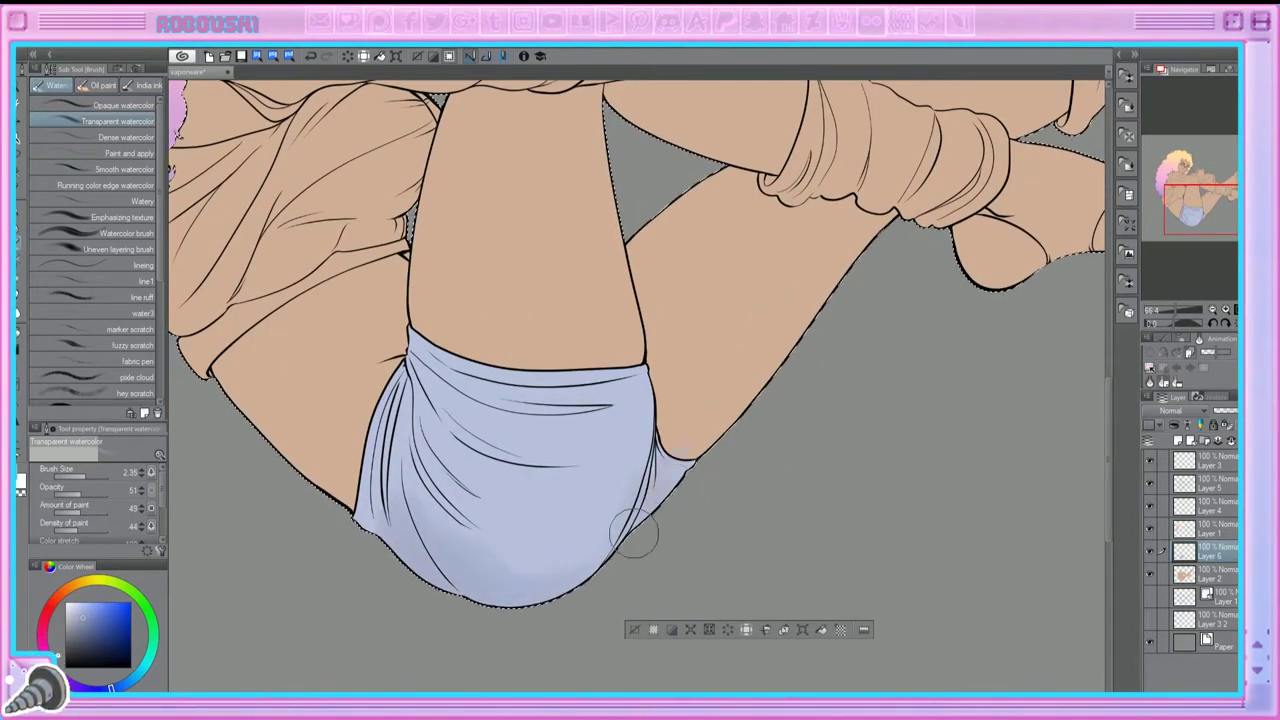
{"action": "left_click", "coordinate": [313, 57]}
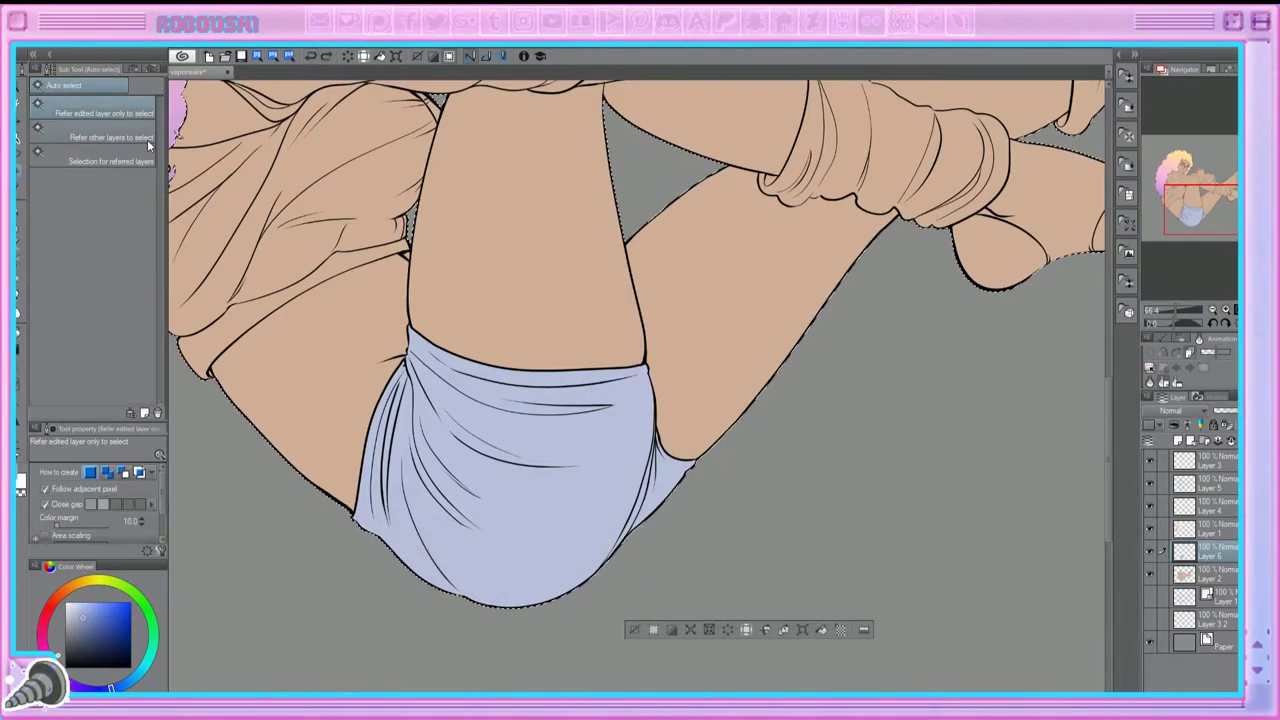
Step: Select the shorts and shade their folds with darker blue and whitish highlights, blending with the Opaque watercolor brush at zero paint amount and density
{"action": "scroll", "coordinate": [250, 250], "scroll_direction": "down", "scroll_amount": 4}
{"action": "scroll", "coordinate": [250, 250], "scroll_direction": "up", "scroll_amount": 4}
{"action": "key", "text": "bracketleft"}
{"action": "key", "text": "bracketleft"}
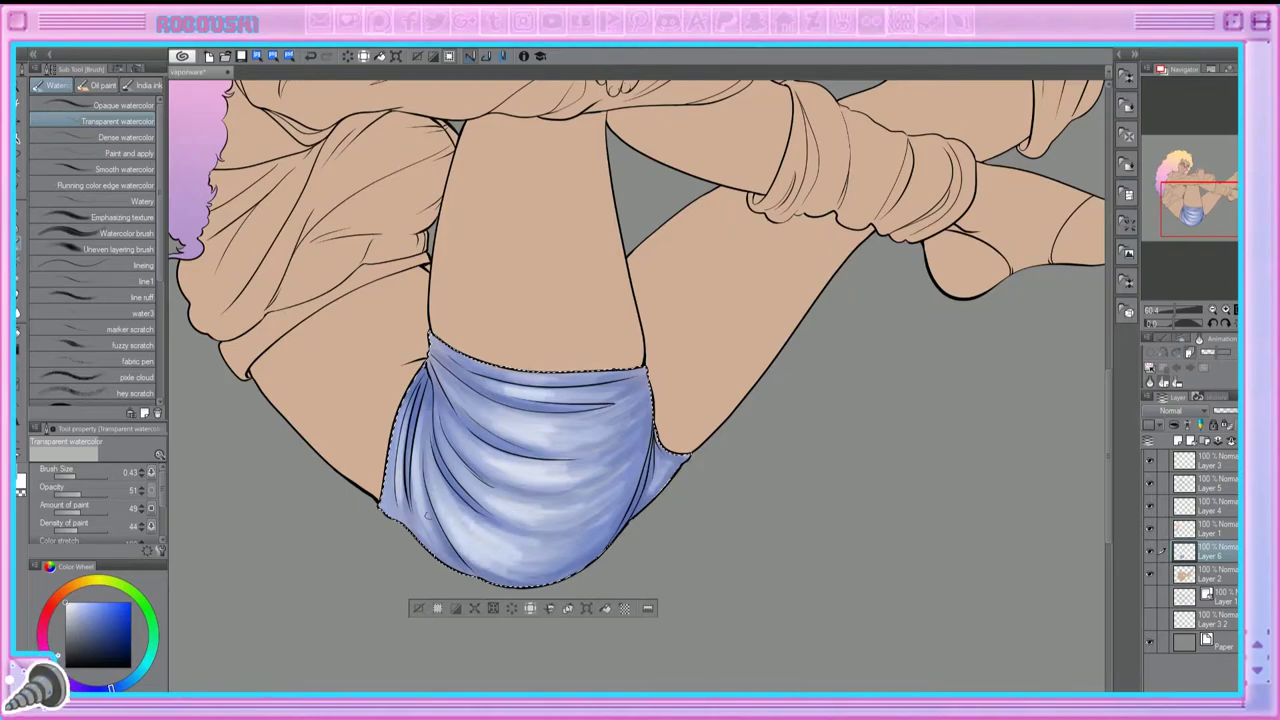
{"action": "left_click", "coordinate": [120, 105]}
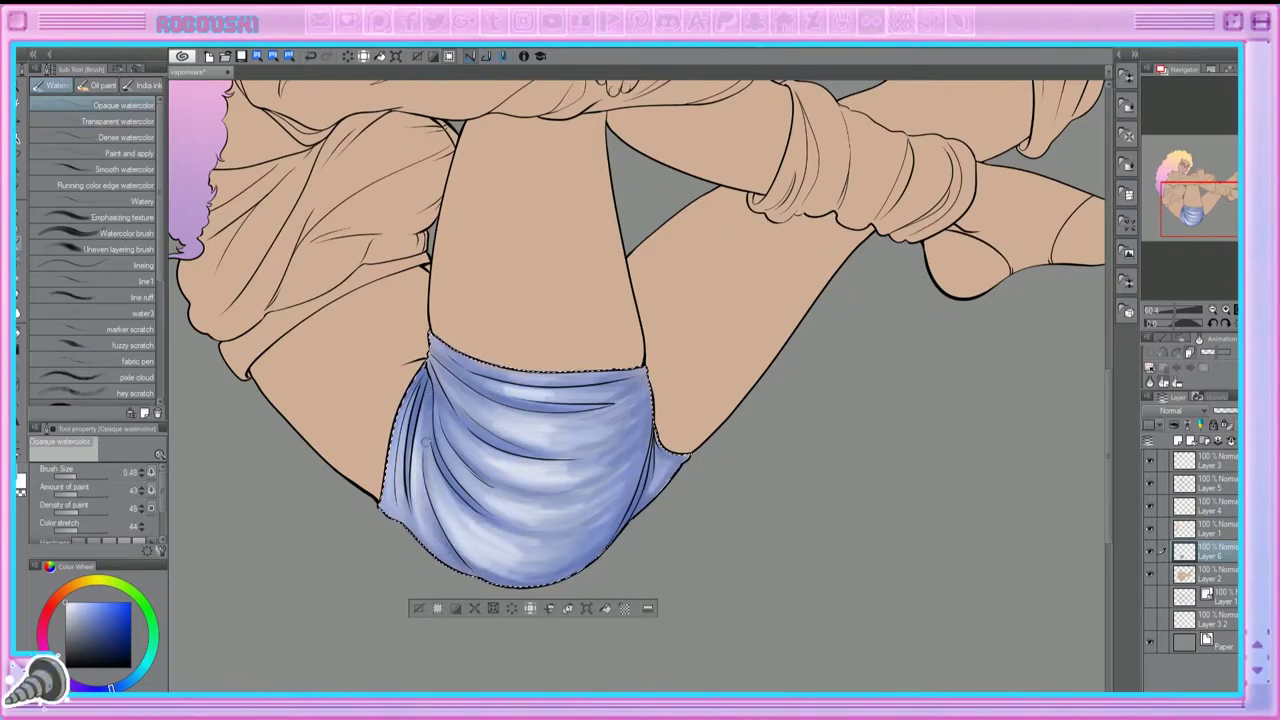
{"action": "left_click", "coordinate": [68, 498]}
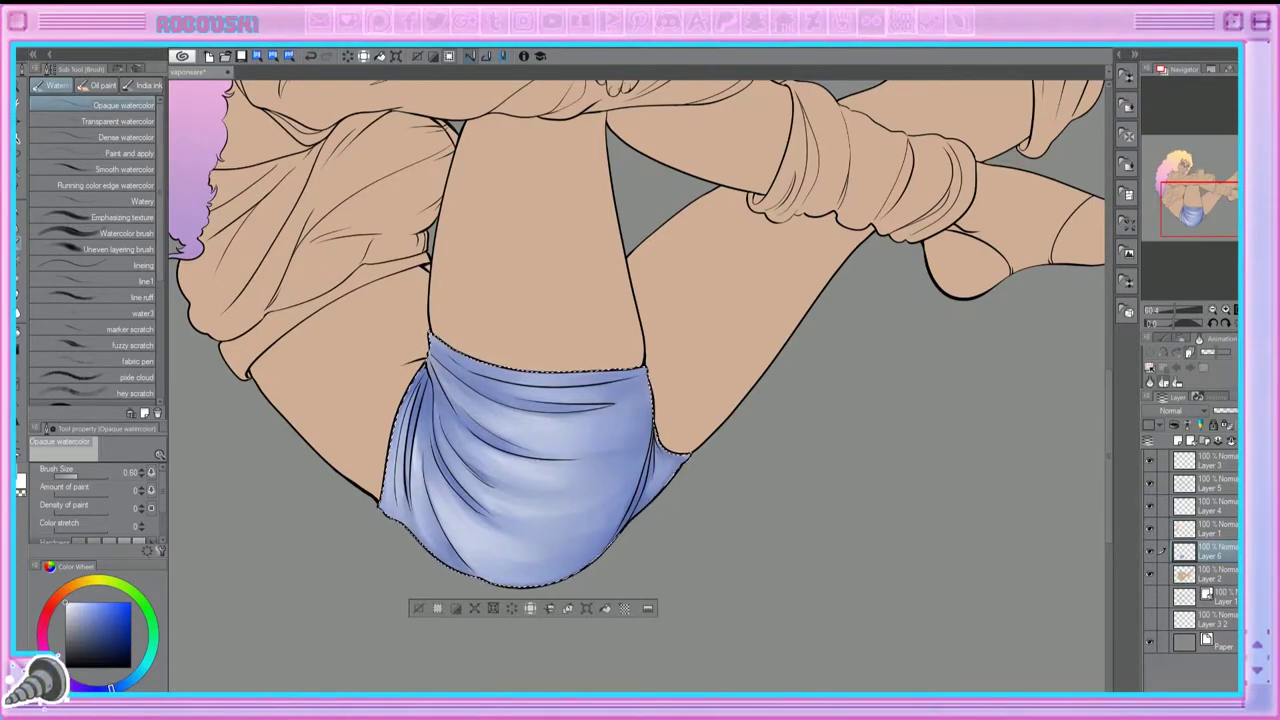
Step: Cover the selected shorts with fine white speckles on a new layer, using the Droplet and sci fi dust airbrushes
{"action": "key", "text": "ctrl+shift+n"}
{"action": "left_click", "coordinate": [22, 262]}
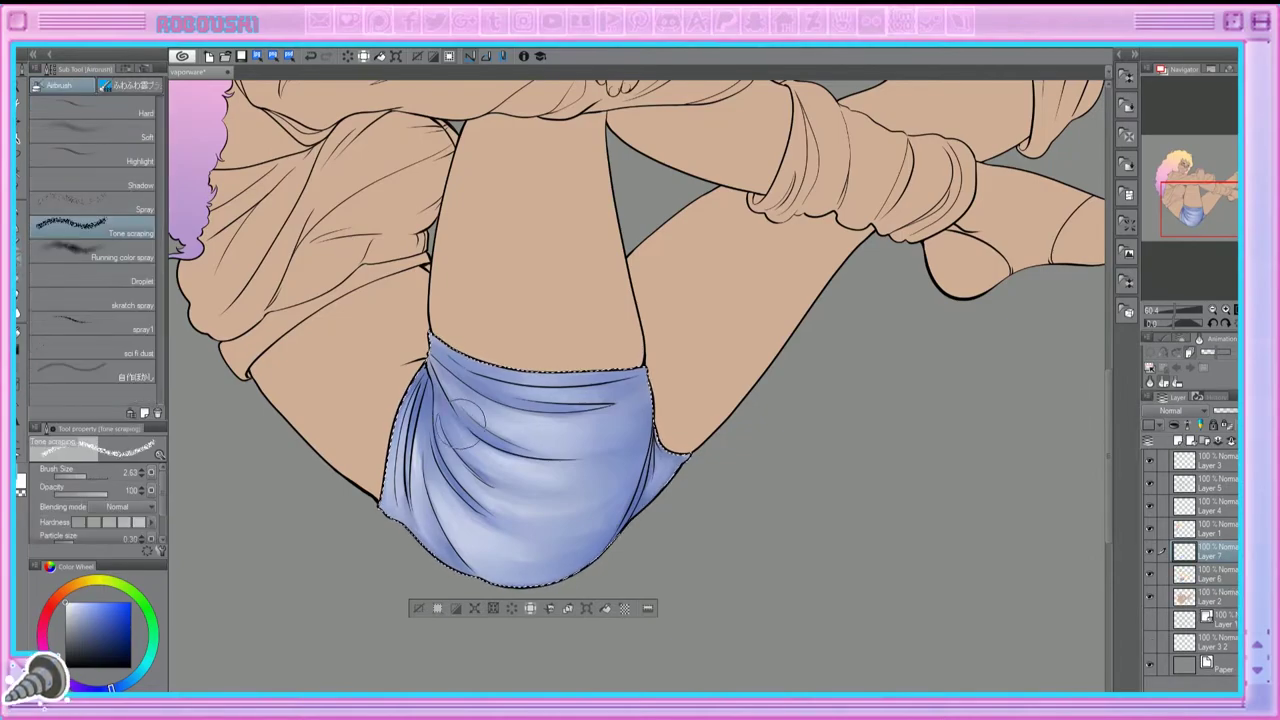
{"action": "left_click", "coordinate": [92, 352]}
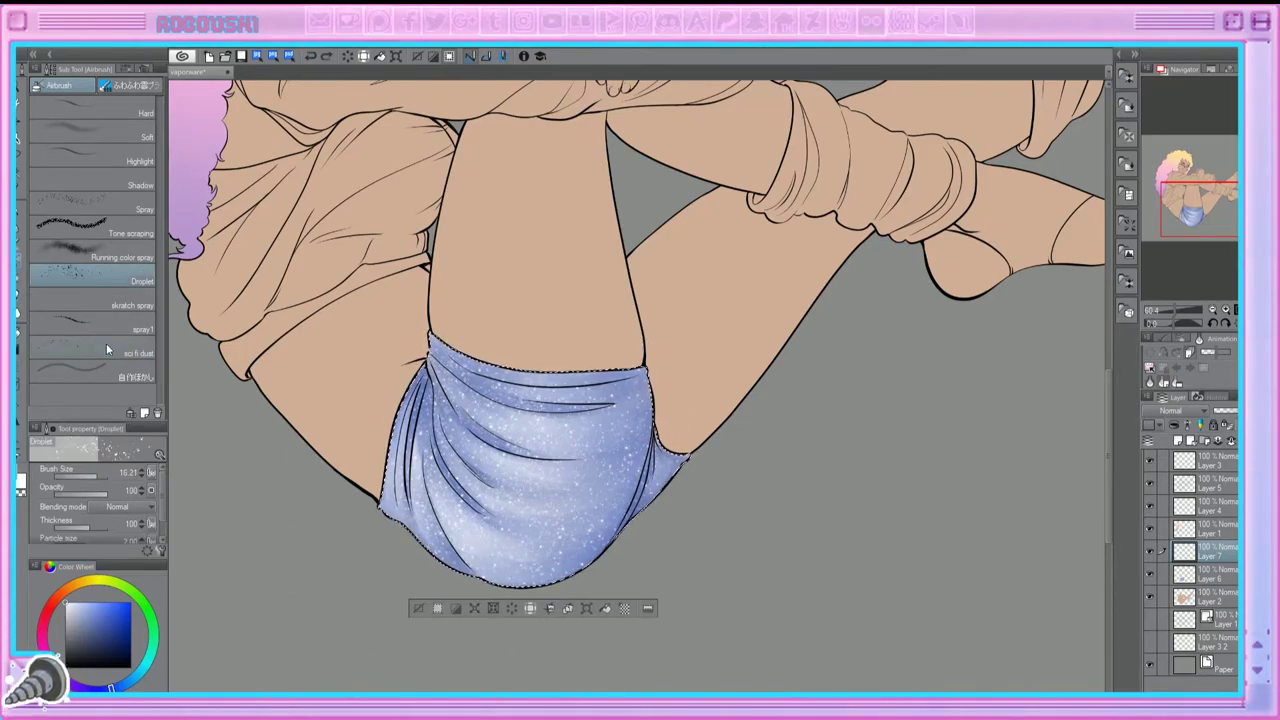
{"action": "left_click", "coordinate": [148, 208]}
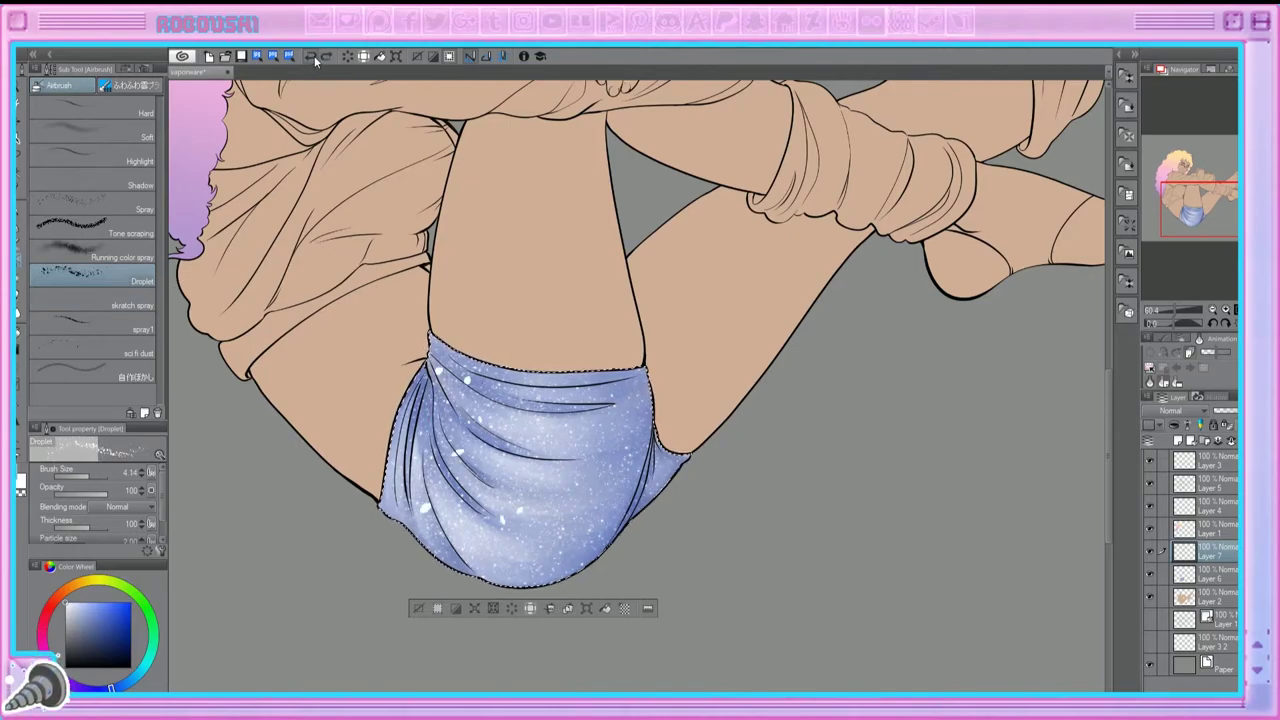
{"action": "left_click", "coordinate": [92, 352]}
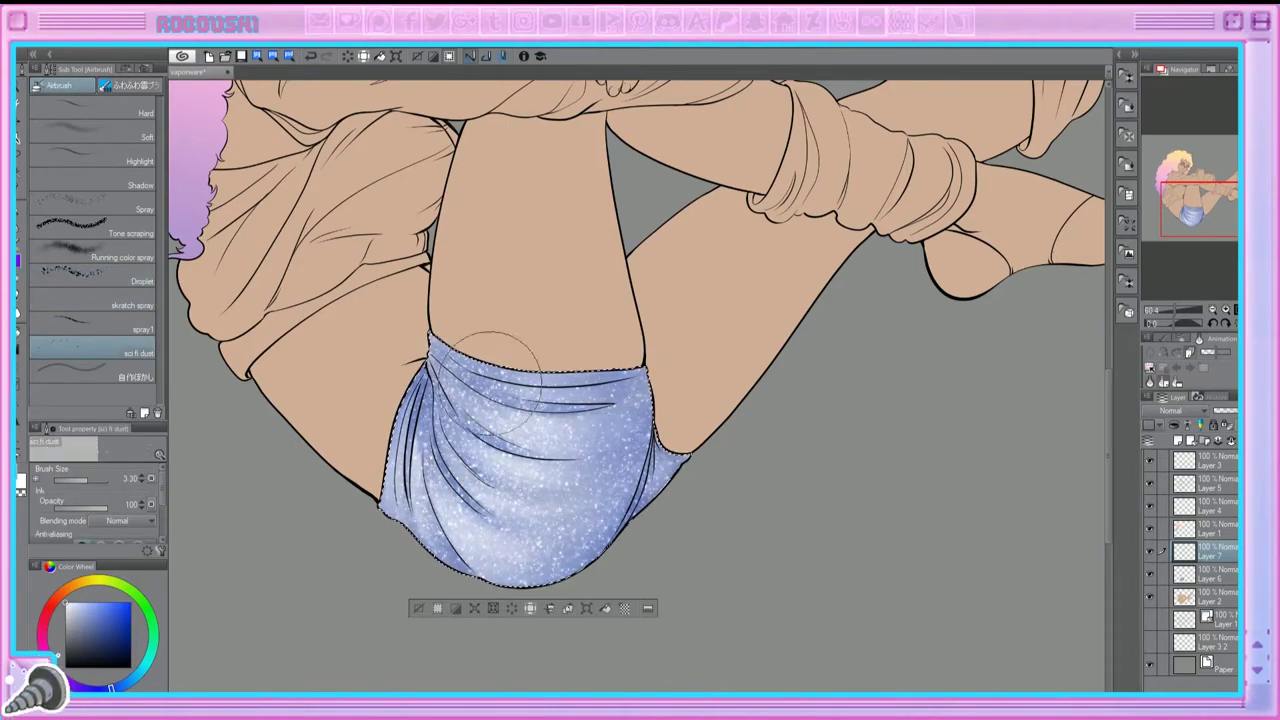
Step: Set the speckle layer's blending mode to Add (Glow) and lower its opacity to 19%
{"action": "scroll", "coordinate": [1195, 412], "scroll_direction": "up", "scroll_amount": 20}
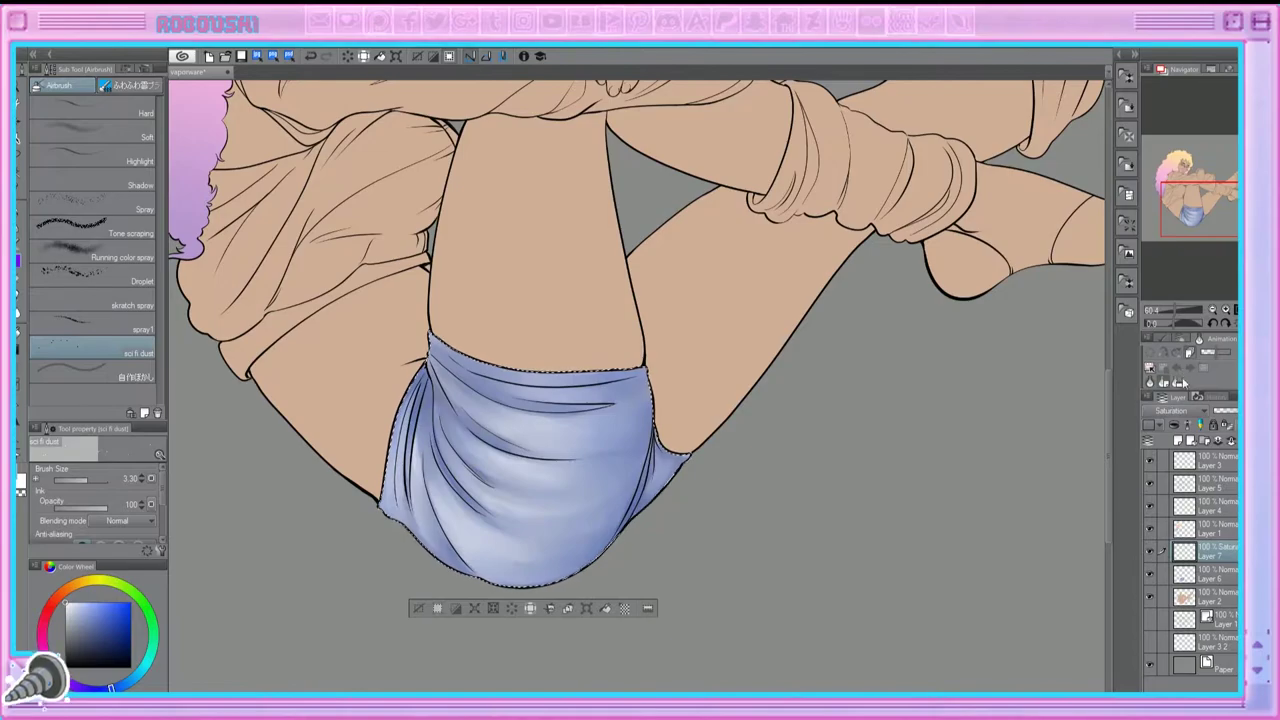
{"action": "scroll", "coordinate": [1192, 412], "scroll_direction": "down", "scroll_amount": 16}
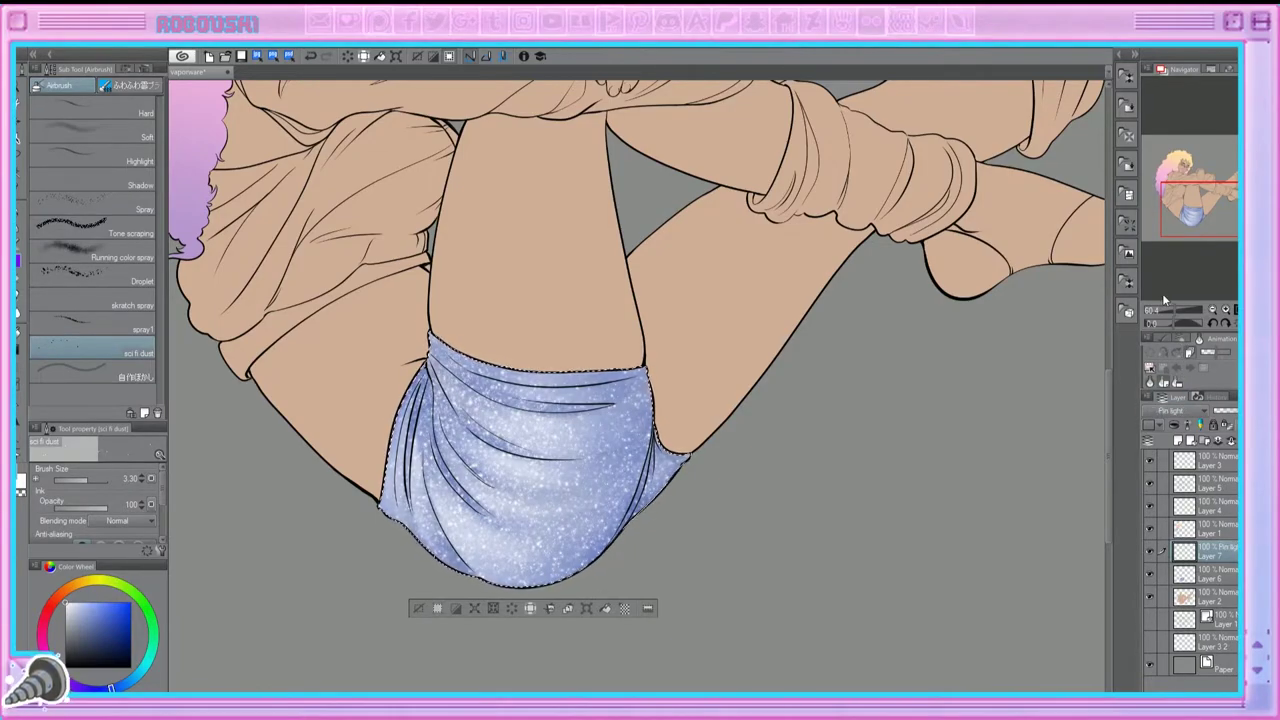
{"action": "scroll", "coordinate": [1190, 412], "scroll_direction": "up", "scroll_amount": 5}
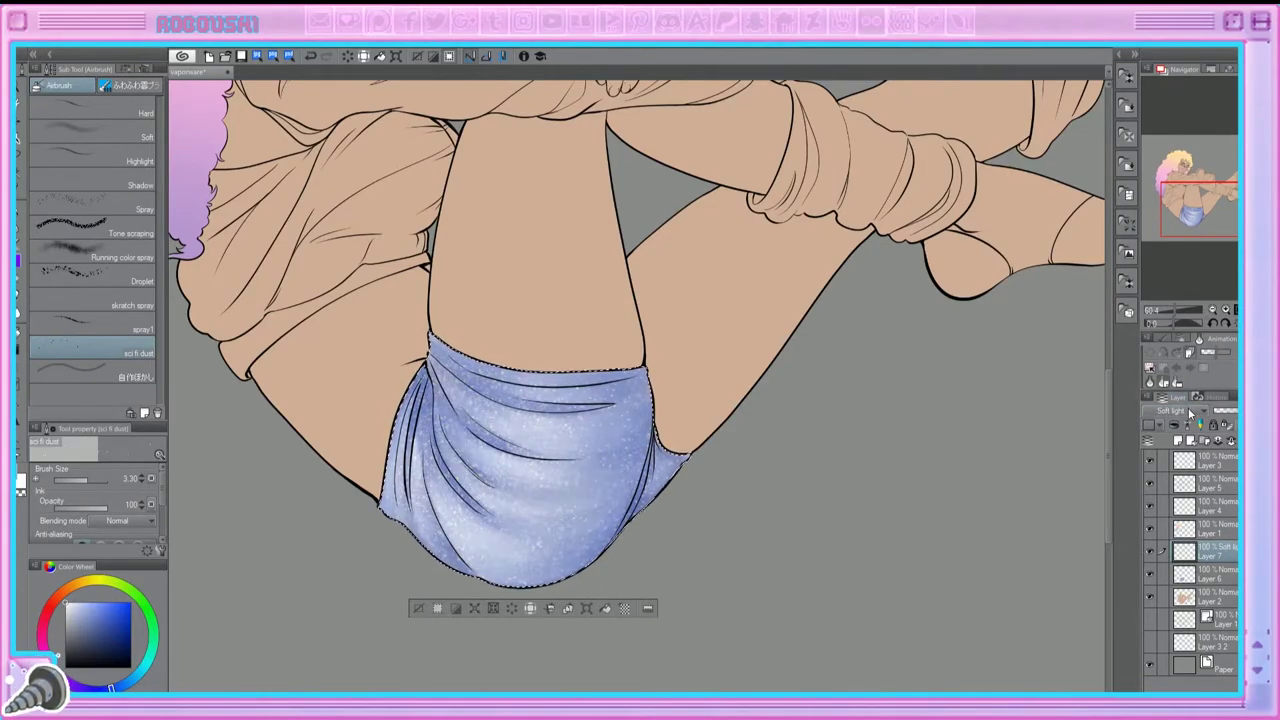
{"action": "scroll", "coordinate": [1190, 412], "scroll_direction": "up", "scroll_amount": 4}
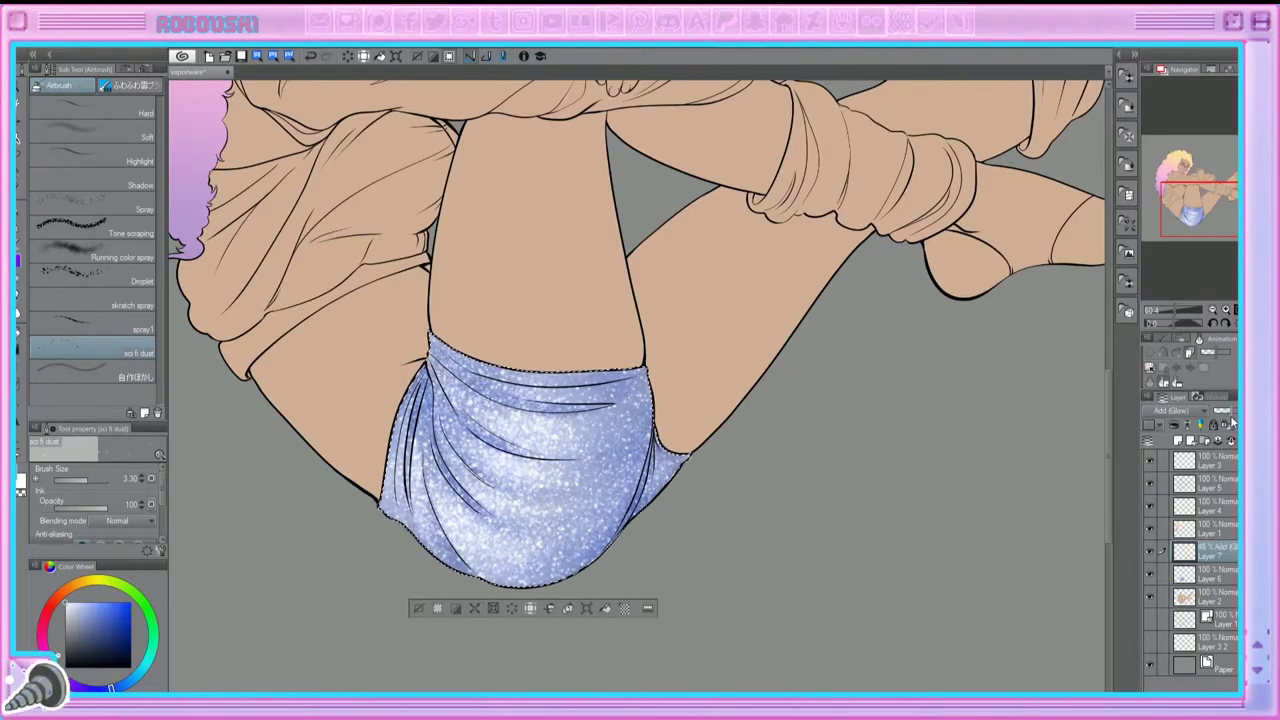
{"action": "mouse_move", "coordinate": [1185, 311]}
{"action": "left_mouse_down"}
{"action": "mouse_move", "coordinate": [1150, 311]}
{"action": "mouse_move", "coordinate": [1177, 311]}
{"action": "left_mouse_up"}
{"action": "left_click", "coordinate": [1221, 415]}
Step: Spray finer sci fi dust at size 1.19 over the shorts on another Add (Glow) layer and lower its opacity to 24%
{"action": "key", "text": "bracketleft"}
{"action": "key", "text": "bracketleft"}
{"action": "key", "text": "bracketleft"}
{"action": "key", "text": "bracketleft"}
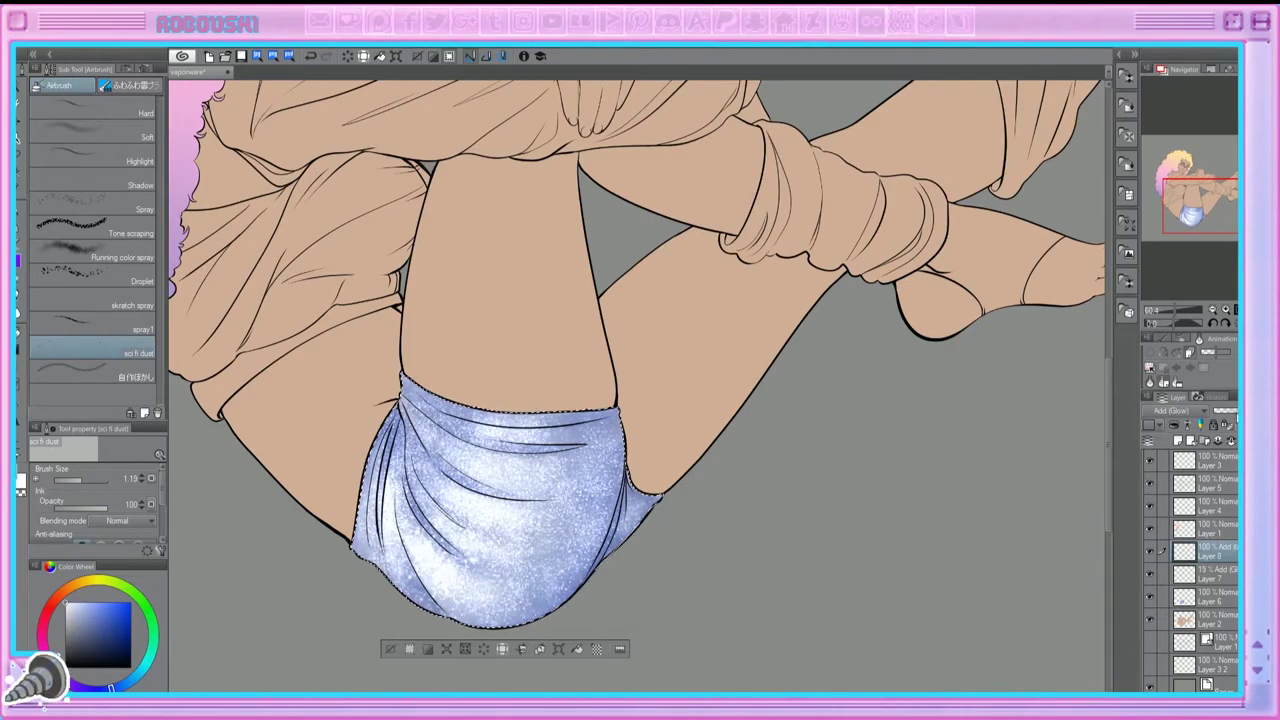
{"action": "scroll", "coordinate": [1193, 254], "scroll_direction": "down", "scroll_amount": 3}
{"action": "left_click_drag", "start_coordinate": [1193, 254], "coordinate": [1193, 243]}
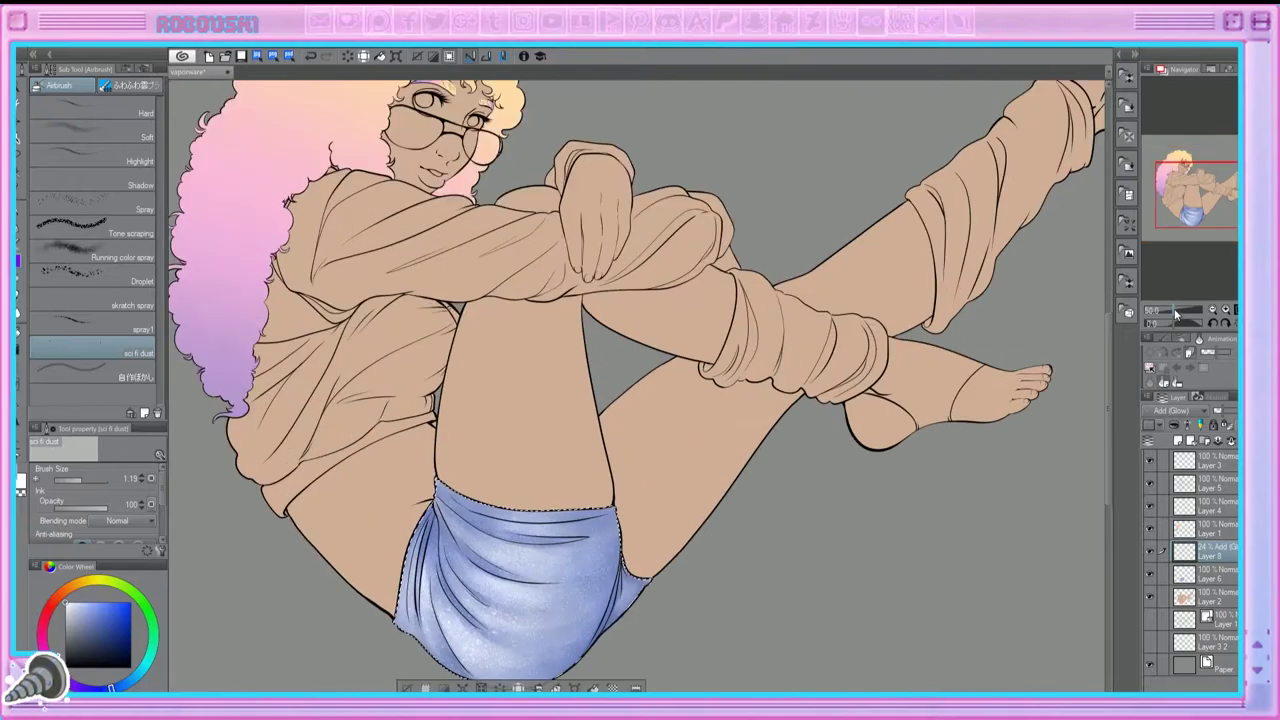
{"action": "left_click", "coordinate": [1226, 309]}
Step: Add a layer for the sweater with light cyan as the drawing colour, and select the sleeve and torso areas from the line art
{"action": "key", "text": "ctrl+shift+n"}
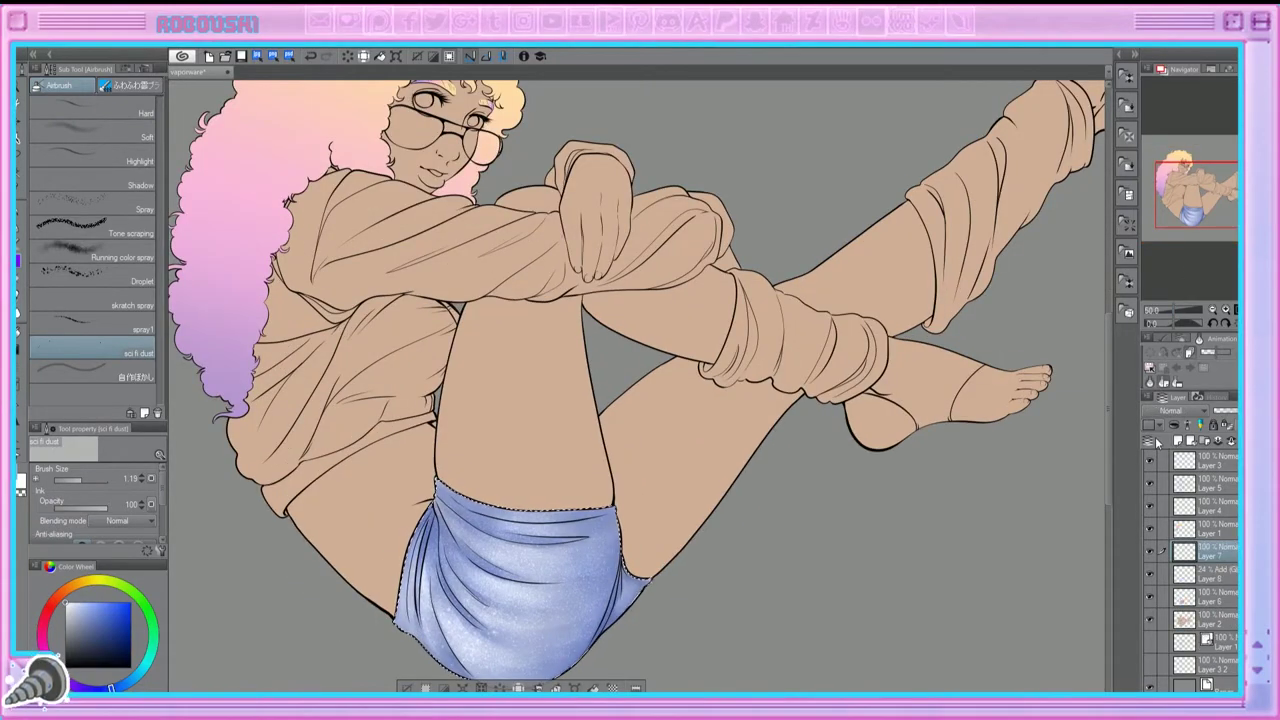
{"action": "key", "text": "p"}
{"action": "scroll", "coordinate": [640, 387], "scroll_direction": "up", "scroll_amount": 3}
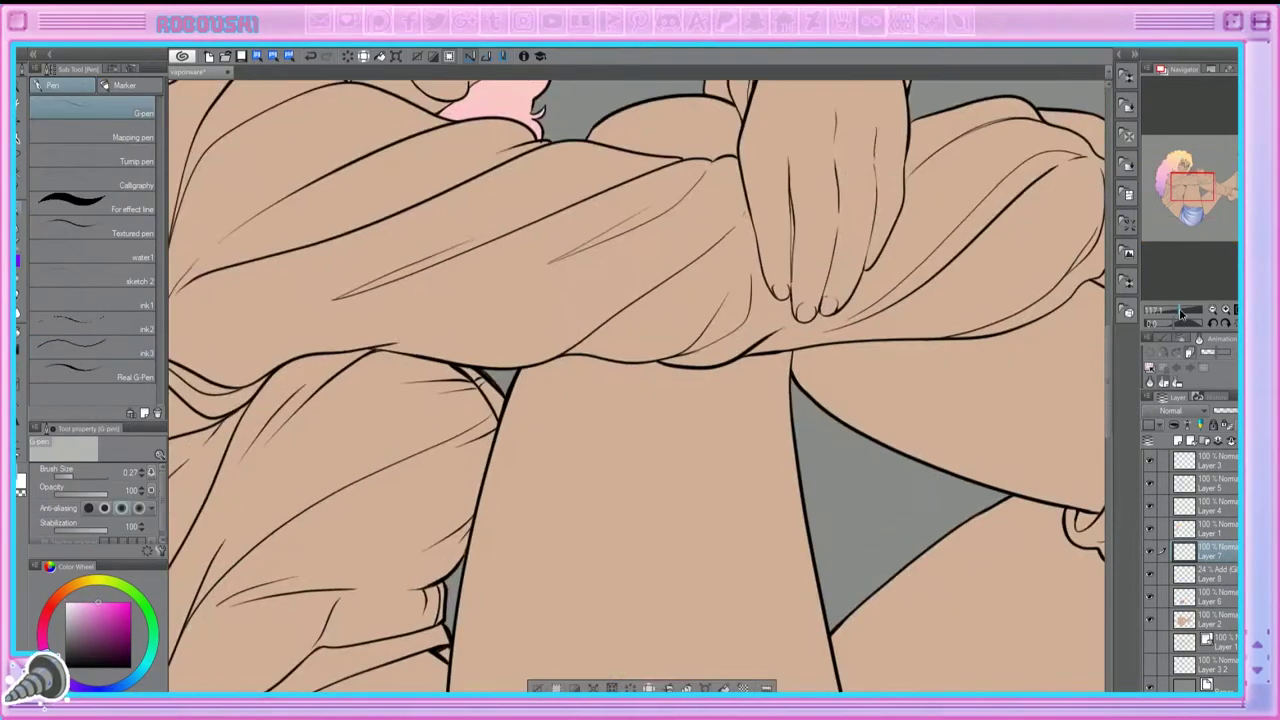
{"action": "left_click_drag", "start_coordinate": [143, 688], "coordinate": [146, 676]}
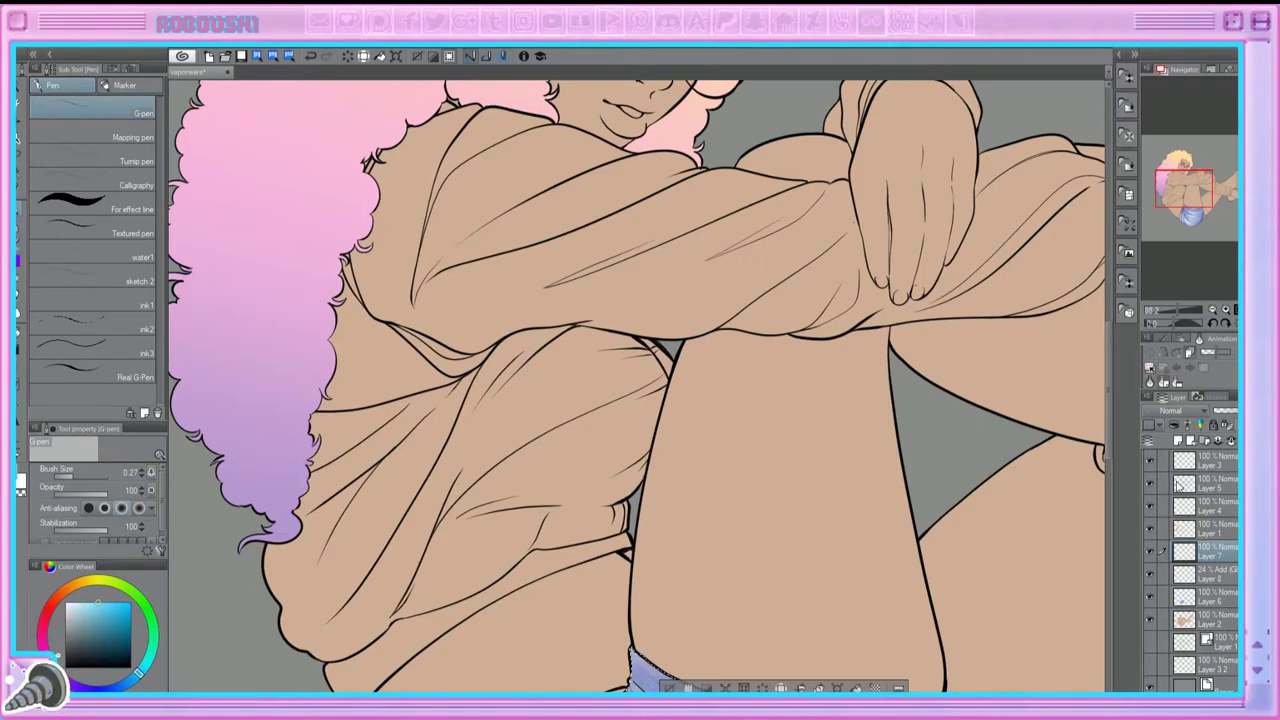
{"action": "left_click", "coordinate": [1210, 483]}
{"action": "key", "text": "w"}
{"action": "left_click", "coordinate": [400, 370]}
{"action": "left_click", "coordinate": [750, 250], "text": "shift"}
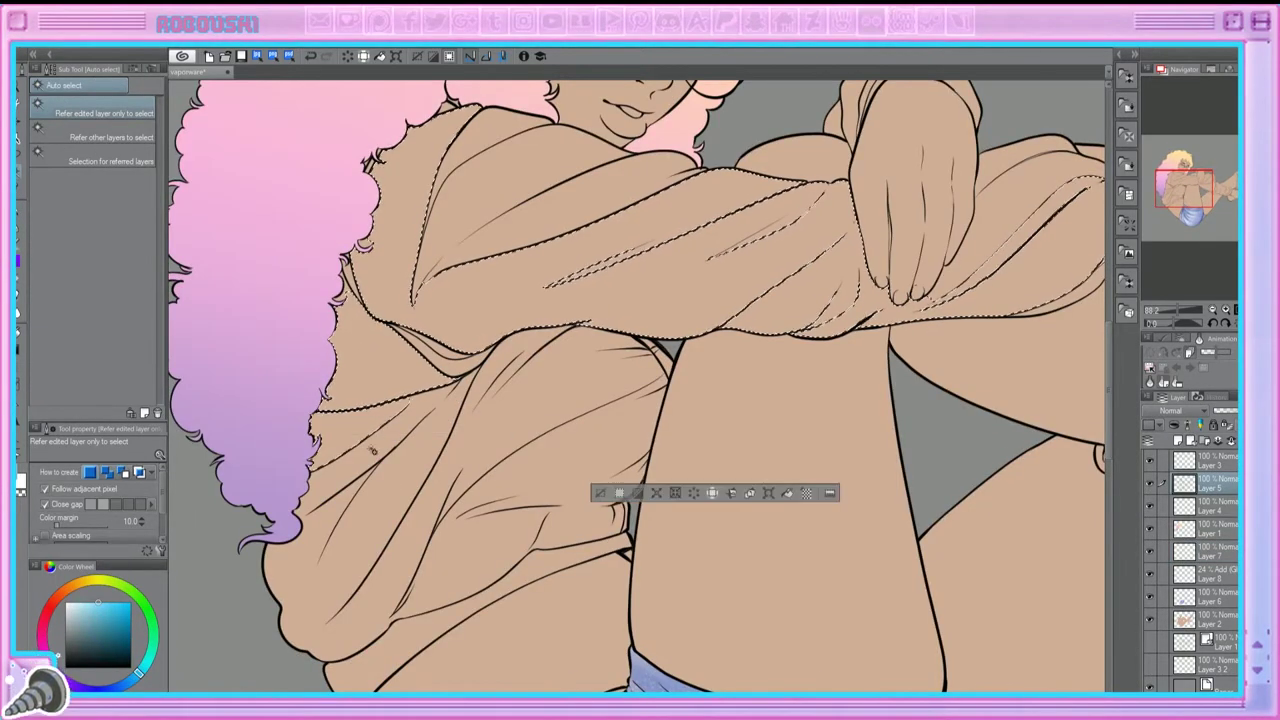
{"action": "left_click", "coordinate": [480, 470], "text": "shift"}
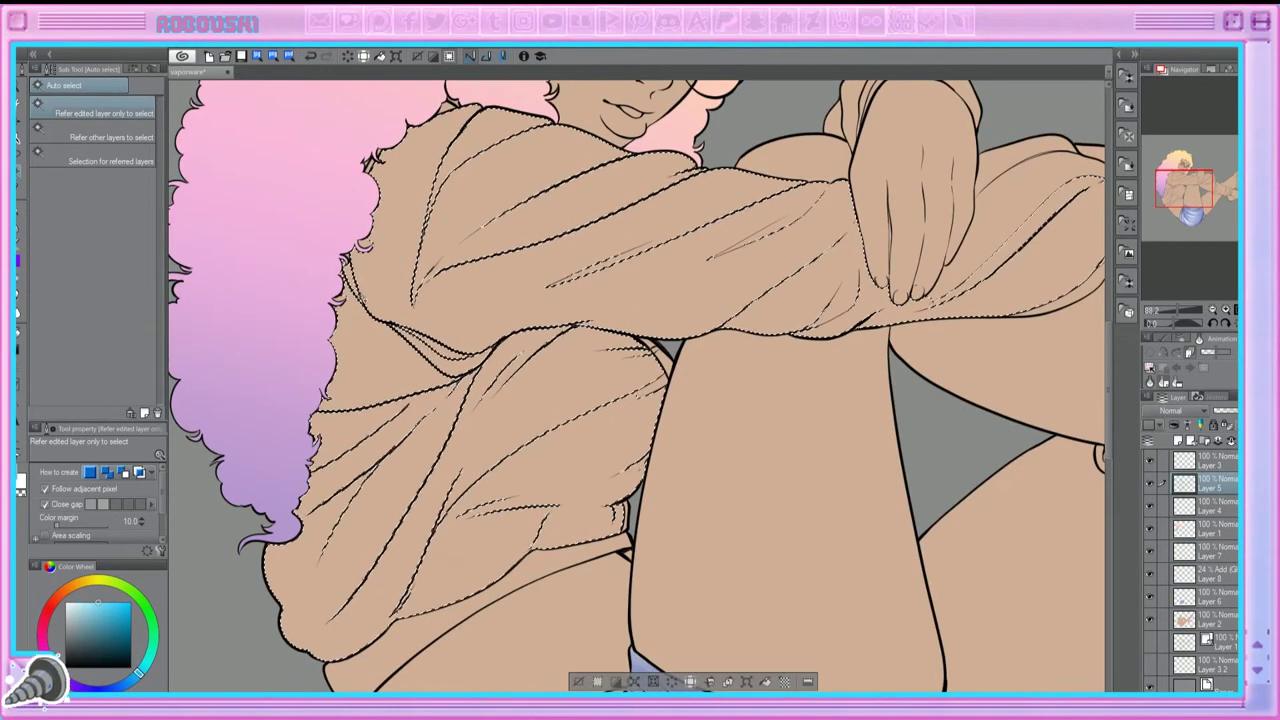
Step: Paint the selected sweater areas light cyan on the new layer with a large G-pen and clear the selection
{"action": "left_click", "coordinate": [1210, 550]}
{"action": "key", "text": "p"}
{"action": "mouse_move", "coordinate": [265, 455]}
{"action": "left_mouse_down"}
{"action": "mouse_move", "coordinate": [314, 386]}
{"action": "mouse_move", "coordinate": [600, 250]}
{"action": "mouse_move", "coordinate": [820, 260]}
{"action": "left_mouse_up"}
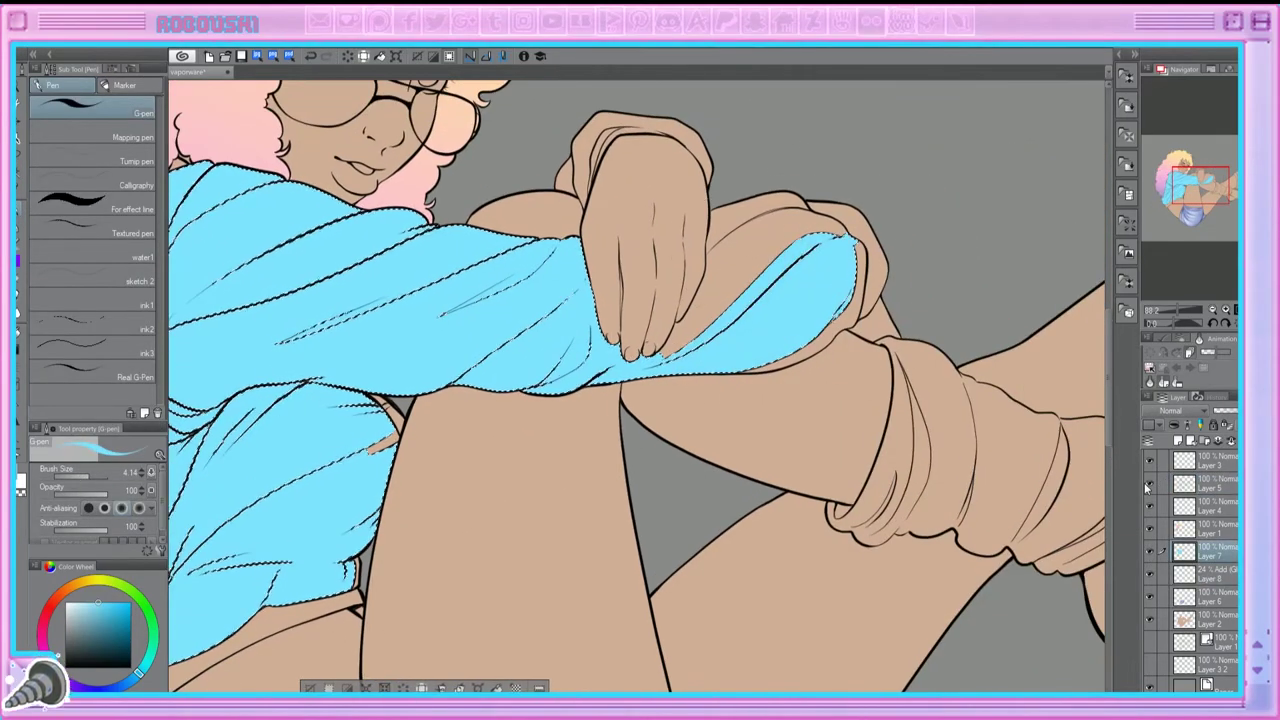
{"action": "key", "text": "ctrl+d"}
Step: Fill the uncoloured gaps in the sweater beside the raised thigh with light cyan and clean up the edges there
{"action": "scroll", "coordinate": [214, 428], "scroll_direction": "down", "scroll_amount": 4}
{"action": "left_click", "coordinate": [1185, 311]}
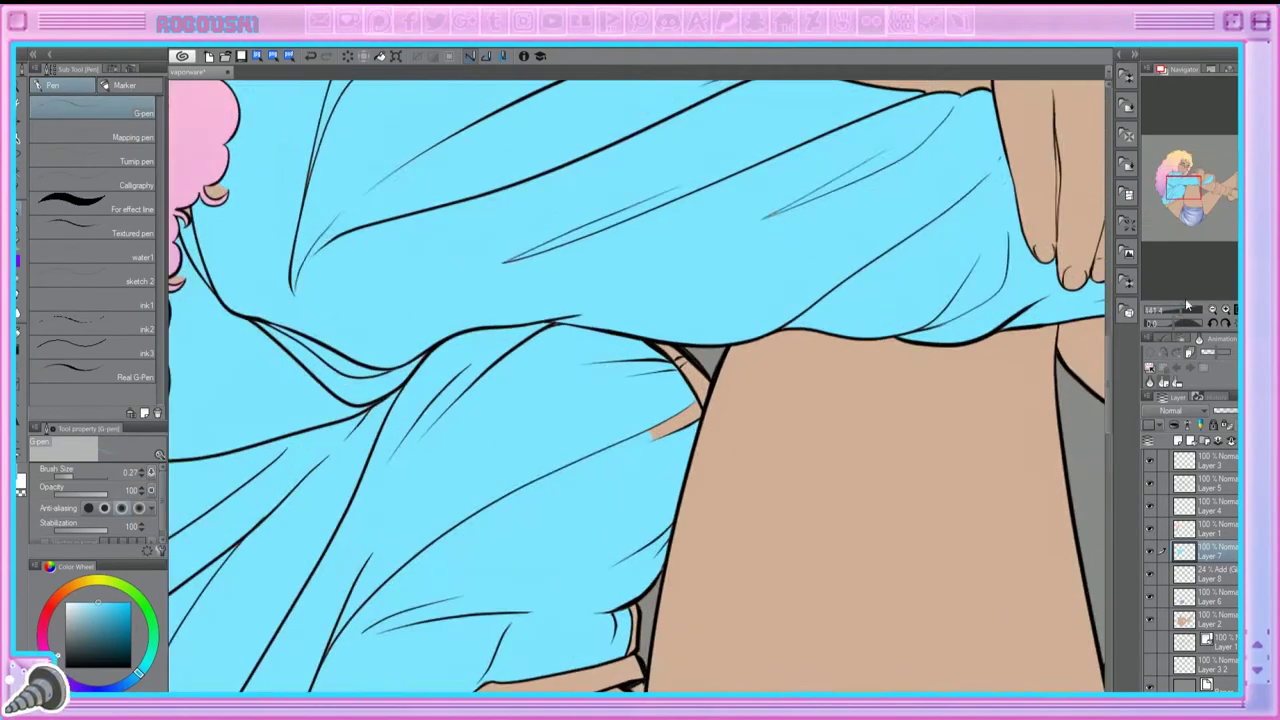
{"action": "left_click_drag", "start_coordinate": [1185, 190], "coordinate": [1190, 198]}
{"action": "mouse_move", "coordinate": [568, 240]}
{"action": "left_mouse_down"}
{"action": "mouse_move", "coordinate": [592, 300]}
{"action": "mouse_move", "coordinate": [547, 322]}
{"action": "left_mouse_up"}
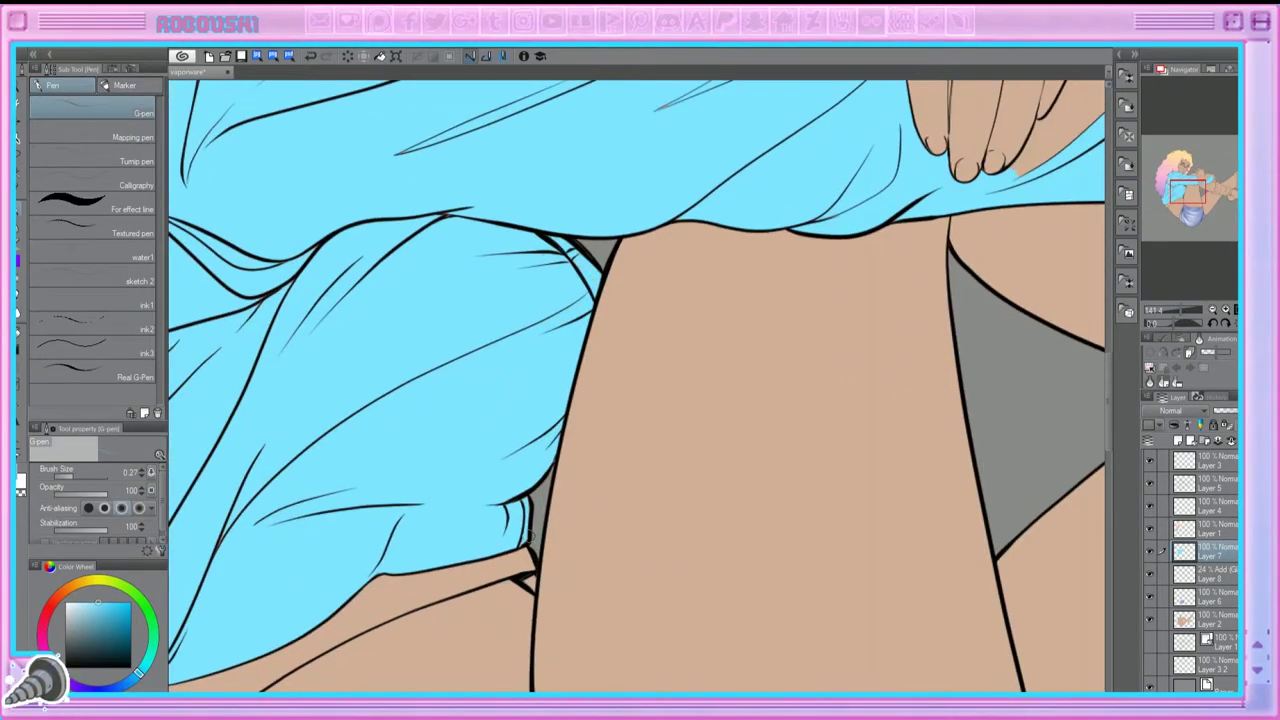
{"action": "left_click", "coordinate": [532, 539], "text": "ctrl+shift"}
{"action": "key", "text": "e"}
{"action": "left_click", "coordinate": [534, 552], "text": "ctrl+shift"}
{"action": "left_click_drag", "start_coordinate": [724, 644], "coordinate": [884, 574]}
{"action": "key", "text": "p"}
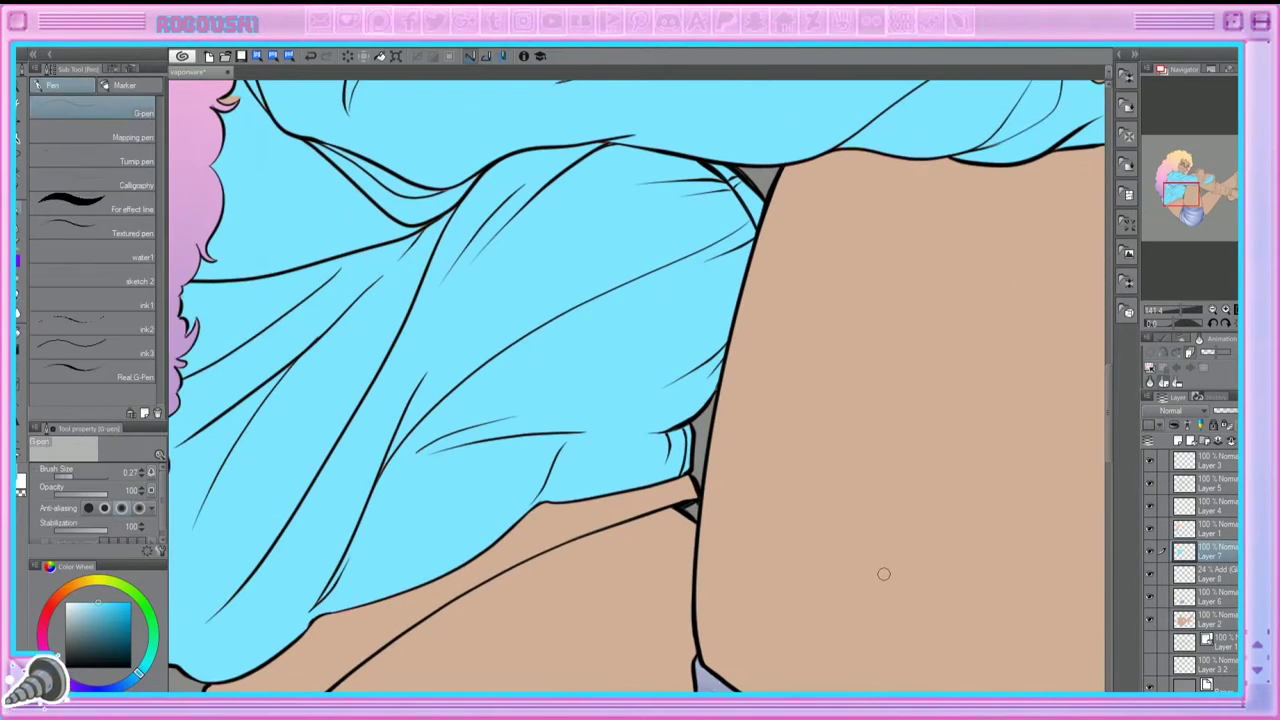
Step: Colour the sweater's bottom hem band light cyan from the raised thigh around to the back
{"action": "mouse_move", "coordinate": [684, 492]}
{"action": "left_mouse_down"}
{"action": "mouse_move", "coordinate": [593, 524]}
{"action": "mouse_move", "coordinate": [605, 512]}
{"action": "mouse_move", "coordinate": [487, 533]}
{"action": "left_mouse_up"}
{"action": "left_click_drag", "start_coordinate": [1179, 191], "coordinate": [1172, 203]}
{"action": "left_click_drag", "start_coordinate": [720, 322], "coordinate": [450, 445]}
{"action": "left_click_drag", "start_coordinate": [600, 355], "coordinate": [440, 460]}
{"action": "mouse_move", "coordinate": [640, 370]}
{"action": "left_mouse_down"}
{"action": "mouse_move", "coordinate": [495, 460]}
{"action": "mouse_move", "coordinate": [430, 545]}
{"action": "mouse_move", "coordinate": [380, 500]}
{"action": "mouse_move", "coordinate": [405, 455]}
{"action": "mouse_move", "coordinate": [450, 535]}
{"action": "mouse_move", "coordinate": [494, 432]}
{"action": "left_mouse_up"}
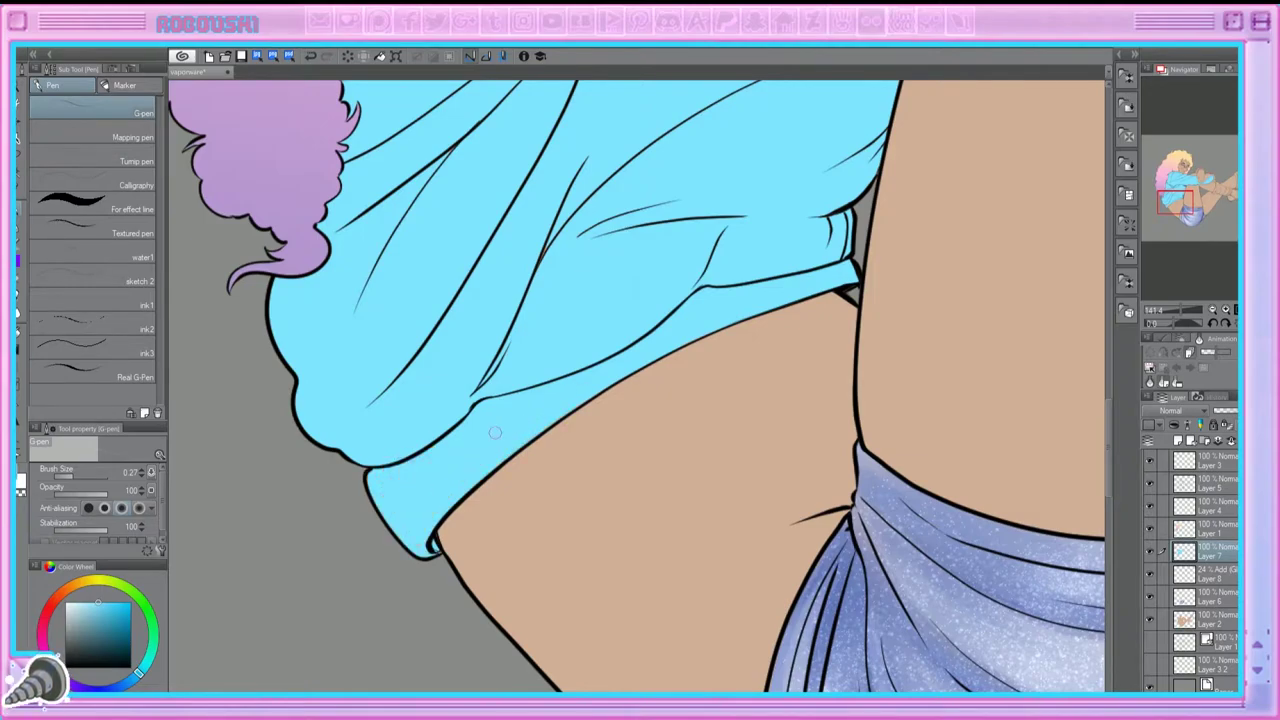
Step: Colour the forearm sleeve beyond the resting hand light cyan on the sweater layer and clean up its edge
{"action": "left_click_drag", "start_coordinate": [1190, 185], "coordinate": [1181, 173]}
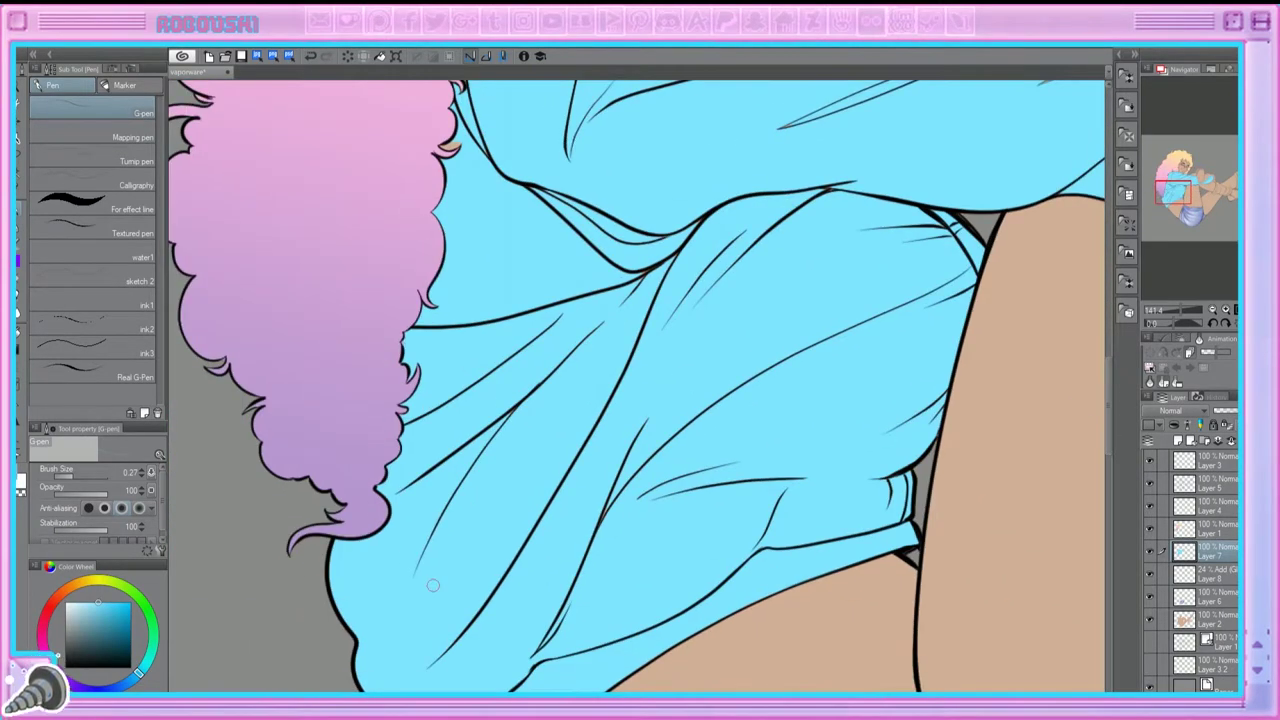
{"action": "left_click_drag", "start_coordinate": [433, 585], "coordinate": [470, 690]}
{"action": "left_click_drag", "start_coordinate": [806, 364], "coordinate": [268, 412]}
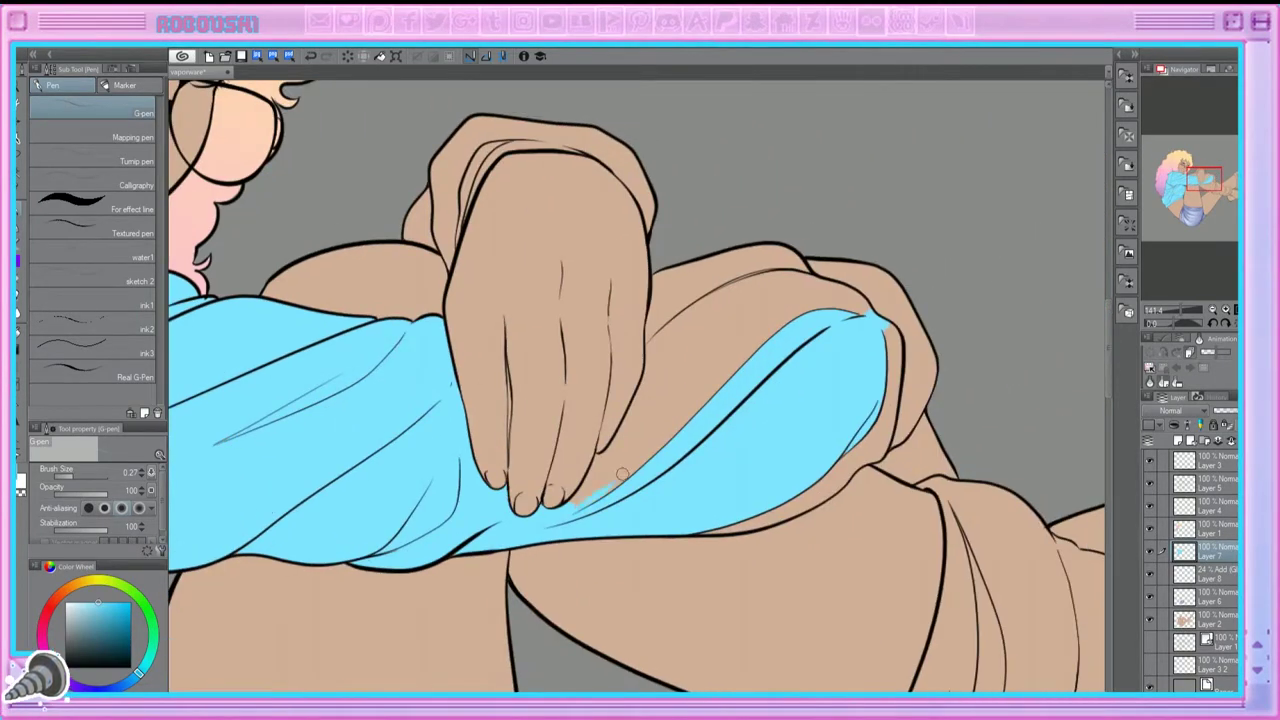
{"action": "mouse_move", "coordinate": [622, 428]}
{"action": "left_mouse_down"}
{"action": "mouse_move", "coordinate": [651, 368]}
{"action": "mouse_move", "coordinate": [660, 278]}
{"action": "left_mouse_up"}
{"action": "mouse_move", "coordinate": [885, 322]}
{"action": "left_mouse_down"}
{"action": "mouse_move", "coordinate": [888, 410]}
{"action": "mouse_move", "coordinate": [905, 440]}
{"action": "mouse_move", "coordinate": [930, 360]}
{"action": "mouse_move", "coordinate": [895, 290]}
{"action": "mouse_move", "coordinate": [847, 270]}
{"action": "left_mouse_up"}
{"action": "key", "text": "e"}
{"action": "key", "text": "p"}
Step: Colour both sleeve cuffs, beside the elbow fold and around the raised wrist, light cyan and erase the overspill
{"action": "left_click_drag", "start_coordinate": [905, 418], "coordinate": [918, 336]}
{"action": "mouse_move", "coordinate": [915, 340]}
{"action": "left_mouse_down"}
{"action": "mouse_move", "coordinate": [770, 322]}
{"action": "mouse_move", "coordinate": [700, 265]}
{"action": "mouse_move", "coordinate": [600, 345]}
{"action": "left_mouse_up"}
{"action": "mouse_move", "coordinate": [660, 242]}
{"action": "left_mouse_down"}
{"action": "mouse_move", "coordinate": [607, 231]}
{"action": "mouse_move", "coordinate": [547, 249]}
{"action": "left_mouse_up"}
{"action": "mouse_move", "coordinate": [470, 420]}
{"action": "left_mouse_down"}
{"action": "mouse_move", "coordinate": [455, 460]}
{"action": "mouse_move", "coordinate": [545, 345]}
{"action": "mouse_move", "coordinate": [525, 285]}
{"action": "mouse_move", "coordinate": [585, 263]}
{"action": "mouse_move", "coordinate": [600, 290]}
{"action": "mouse_move", "coordinate": [560, 330]}
{"action": "mouse_move", "coordinate": [545, 380]}
{"action": "mouse_move", "coordinate": [727, 438]}
{"action": "mouse_move", "coordinate": [675, 470]}
{"action": "mouse_move", "coordinate": [800, 633]}
{"action": "left_mouse_up"}
{"action": "mouse_move", "coordinate": [485, 390]}
{"action": "left_mouse_down"}
{"action": "mouse_move", "coordinate": [498, 319]}
{"action": "mouse_move", "coordinate": [532, 269]}
{"action": "mouse_move", "coordinate": [556, 266]}
{"action": "mouse_move", "coordinate": [482, 375]}
{"action": "mouse_move", "coordinate": [471, 348]}
{"action": "mouse_move", "coordinate": [445, 353]}
{"action": "mouse_move", "coordinate": [470, 314]}
{"action": "mouse_move", "coordinate": [463, 361]}
{"action": "mouse_move", "coordinate": [484, 326]}
{"action": "mouse_move", "coordinate": [473, 303]}
{"action": "mouse_move", "coordinate": [501, 253]}
{"action": "mouse_move", "coordinate": [634, 264]}
{"action": "mouse_move", "coordinate": [560, 272]}
{"action": "mouse_move", "coordinate": [631, 259]}
{"action": "mouse_move", "coordinate": [680, 330]}
{"action": "left_mouse_up"}
{"action": "key", "text": "e"}
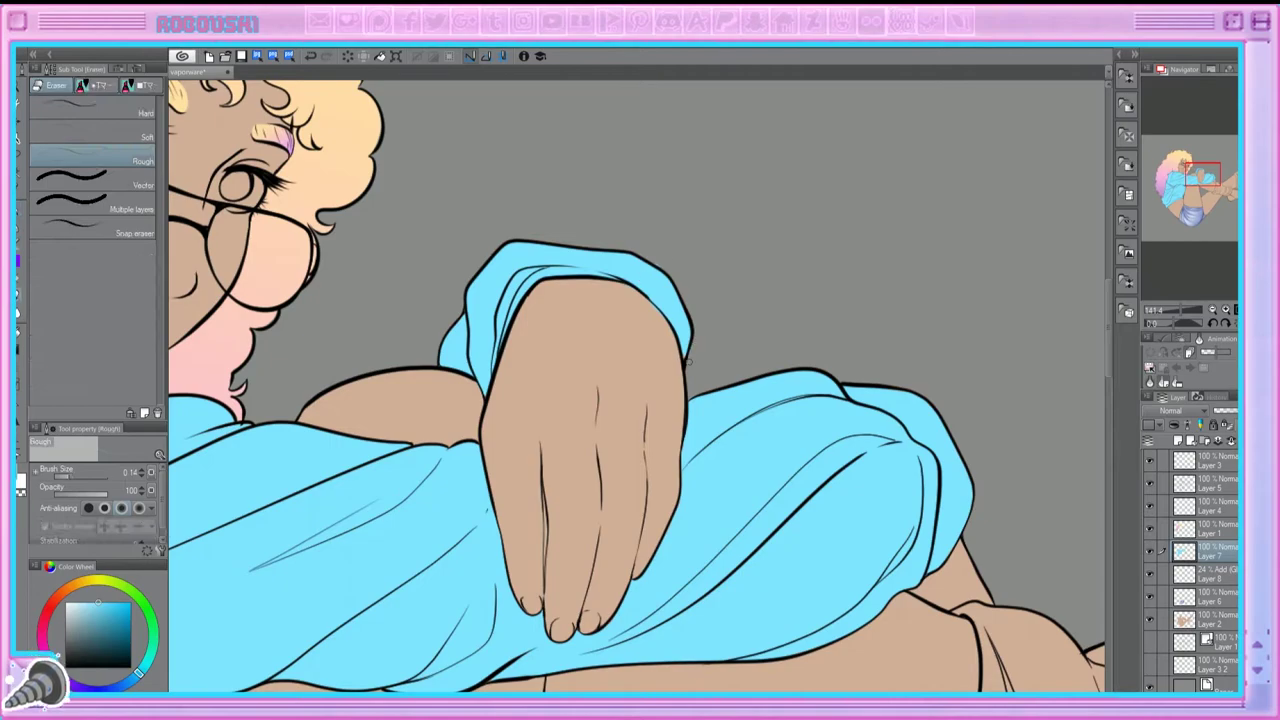
{"action": "key", "text": "p"}
Step: Hide the line art layer to check the sweater's flat cyan for gaps, and bring the line art back
{"action": "scroll", "coordinate": [1212, 205], "scroll_direction": "down", "scroll_amount": 2}
{"action": "left_click_drag", "start_coordinate": [1212, 205], "coordinate": [1205, 181]}
{"action": "key", "text": "w"}
{"action": "left_click", "coordinate": [1205, 548], "text": "ctrl"}
{"action": "scroll", "coordinate": [1195, 190], "scroll_direction": "down", "scroll_amount": 2}
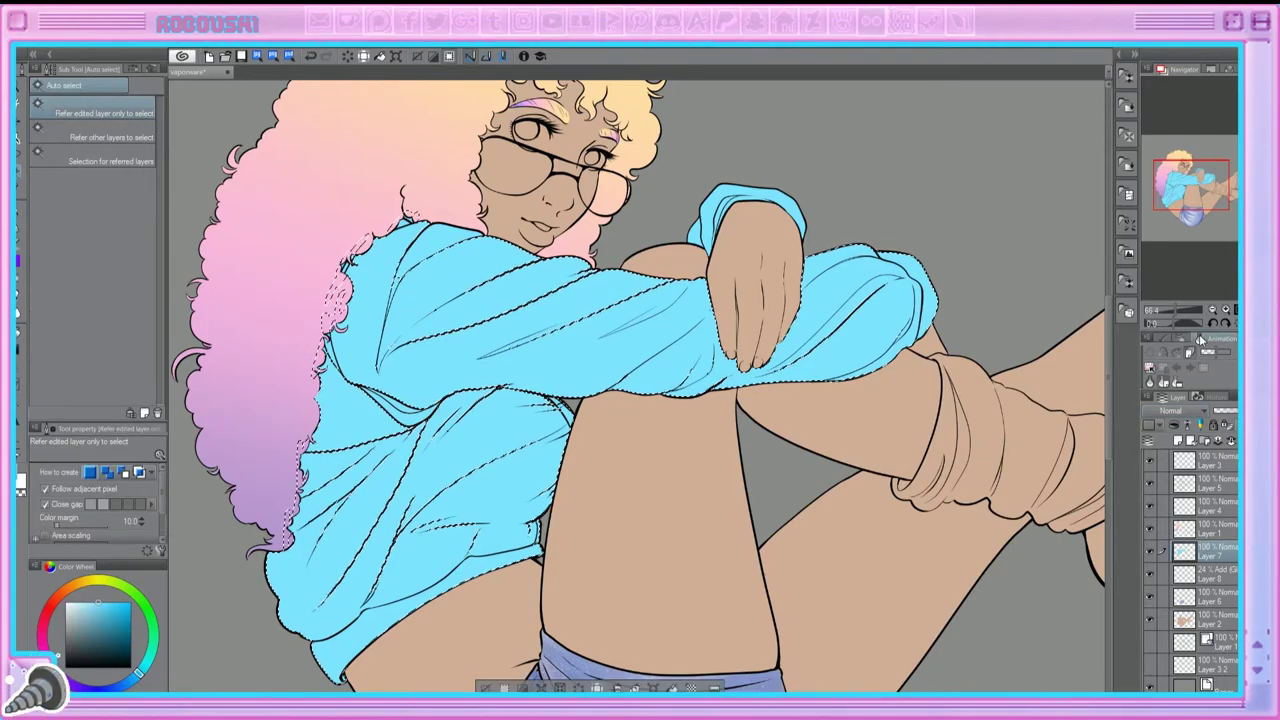
{"action": "left_click", "coordinate": [1149, 489]}
{"action": "key", "text": "ctrl+d"}
{"action": "key", "text": "p"}
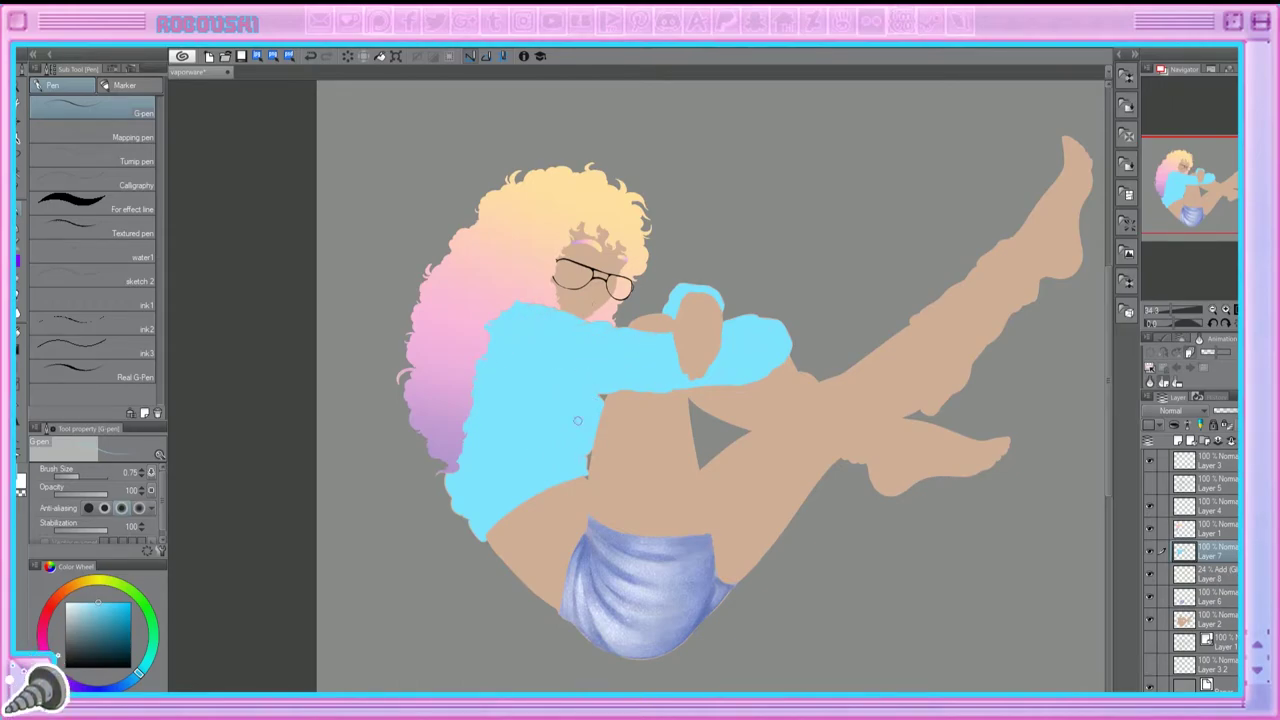
{"action": "key", "text": "ctrl+z"}
Step: Select the sweater's cyan area, add a layer above it and paint the cuff at the forearm's far end bright pink
{"action": "key", "text": "w"}
{"action": "left_click", "coordinate": [575, 342]}
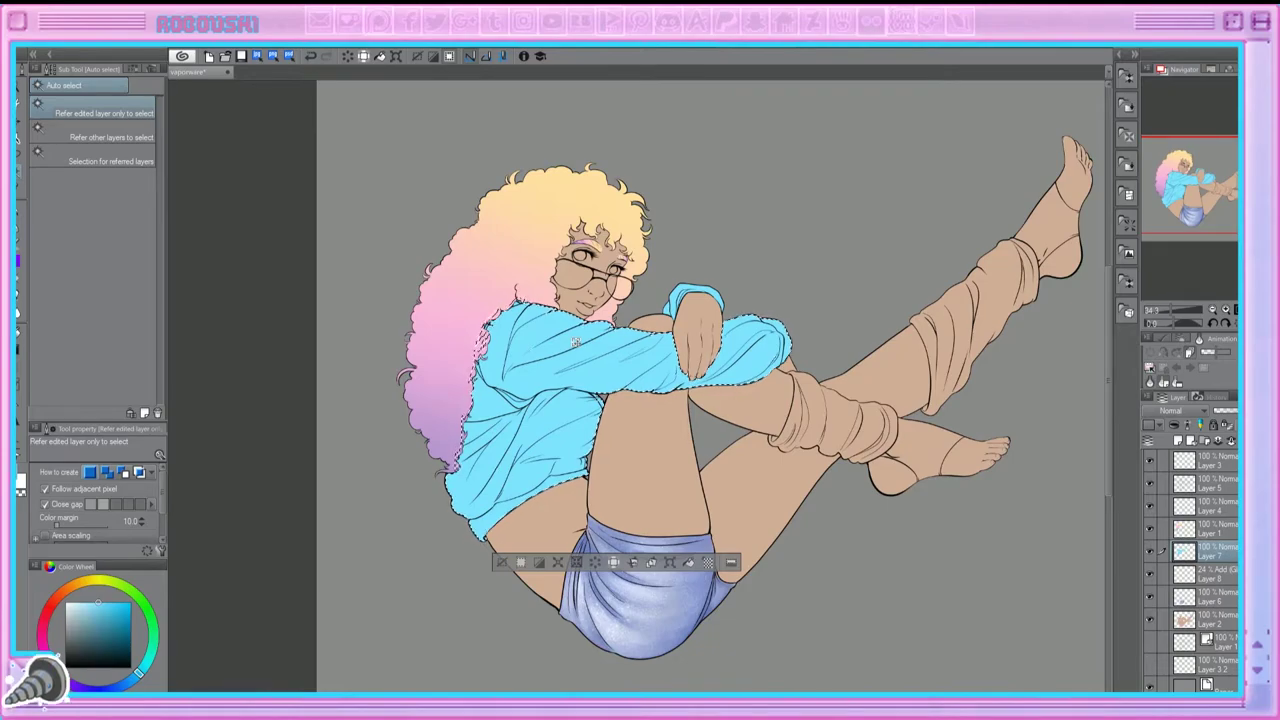
{"action": "key", "text": "ctrl+shift+n"}
{"action": "scroll", "coordinate": [636, 389], "scroll_direction": "up", "scroll_amount": 5}
{"action": "key", "text": "p"}
{"action": "left_click_drag", "start_coordinate": [562, 452], "coordinate": [556, 478]}
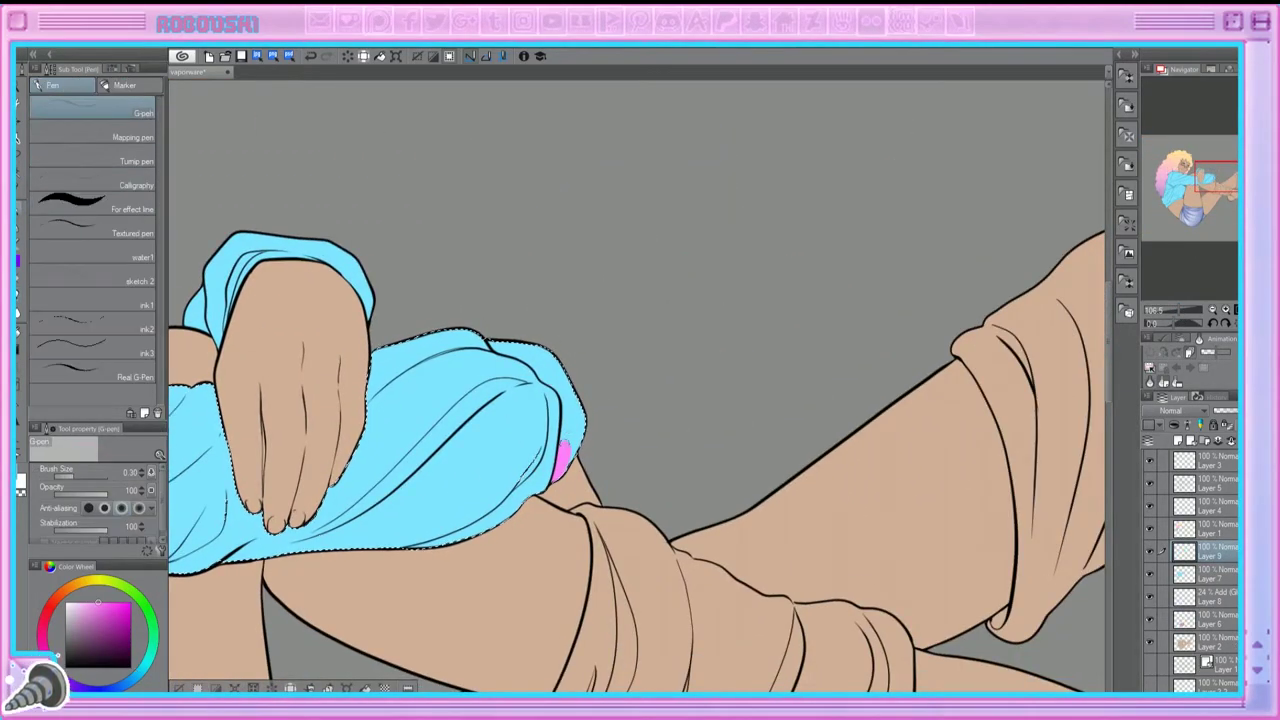
{"action": "left_click_drag", "start_coordinate": [580, 410], "coordinate": [570, 455]}
{"action": "left_click_drag", "start_coordinate": [535, 365], "coordinate": [565, 405]}
{"action": "mouse_move", "coordinate": [485, 335]}
{"action": "left_mouse_down"}
{"action": "mouse_move", "coordinate": [560, 370]}
{"action": "mouse_move", "coordinate": [570, 400]}
{"action": "left_mouse_up"}
Step: Select the cuff around the raised wrist and paint it bright pink with the G-pen
{"action": "left_click_drag", "start_coordinate": [1212, 178], "coordinate": [1199, 168]}
{"action": "key", "text": "w"}
{"action": "left_click", "coordinate": [540, 335]}
{"action": "key", "text": "p"}
{"action": "mouse_move", "coordinate": [515, 325]}
{"action": "left_mouse_down"}
{"action": "mouse_move", "coordinate": [468, 394]}
{"action": "mouse_move", "coordinate": [476, 322]}
{"action": "mouse_move", "coordinate": [506, 289]}
{"action": "mouse_move", "coordinate": [538, 300]}
{"action": "mouse_move", "coordinate": [606, 372]}
{"action": "left_mouse_up"}
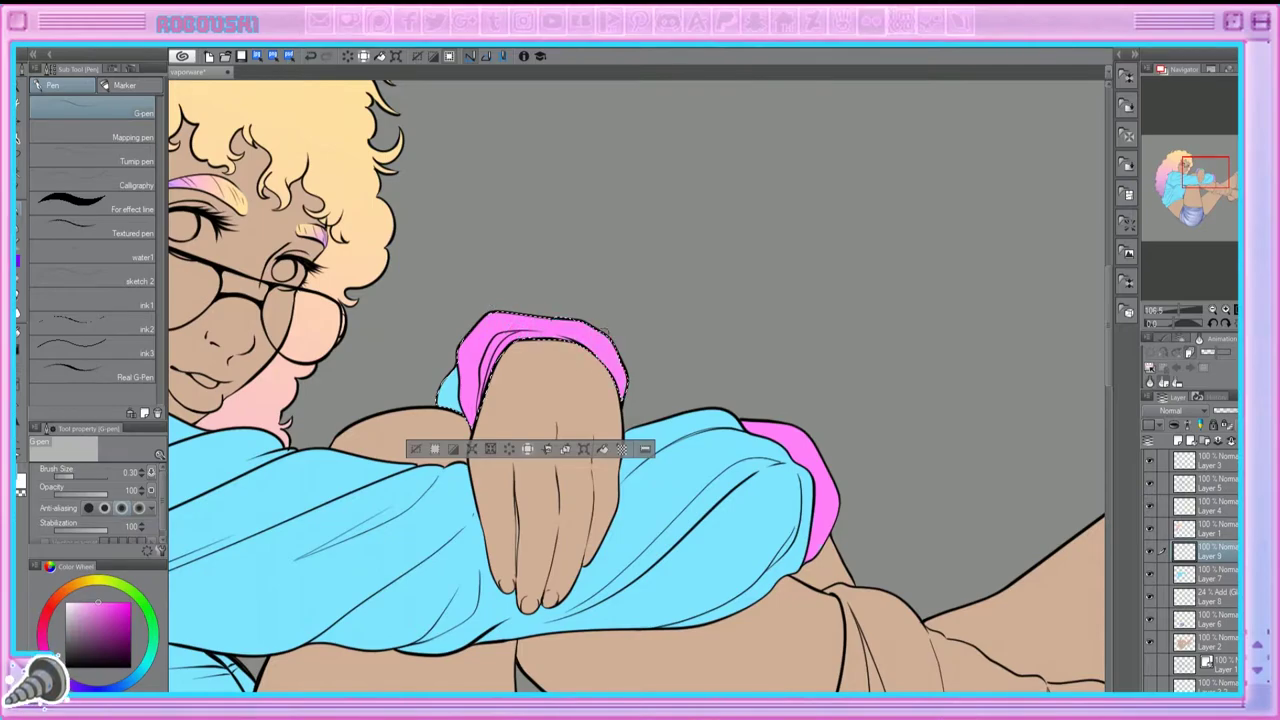
Step: Select the sweater's torso area, paint its bottom hem band bright pink, clean up the edges and clear the selection
{"action": "scroll", "coordinate": [604, 371], "scroll_direction": "down", "scroll_amount": 5}
{"action": "scroll", "coordinate": [660, 460], "scroll_direction": "up", "scroll_amount": 5}
{"action": "key", "text": "w"}
{"action": "left_click", "coordinate": [400, 250]}
{"action": "left_click_drag", "start_coordinate": [1175, 190], "coordinate": [1163, 178]}
{"action": "key", "text": "p"}
{"action": "mouse_move", "coordinate": [318, 552]}
{"action": "left_mouse_down"}
{"action": "mouse_move", "coordinate": [336, 584]}
{"action": "mouse_move", "coordinate": [411, 491]}
{"action": "mouse_move", "coordinate": [462, 453]}
{"action": "mouse_move", "coordinate": [696, 348]}
{"action": "mouse_move", "coordinate": [572, 365]}
{"action": "mouse_move", "coordinate": [515, 400]}
{"action": "left_mouse_up"}
{"action": "mouse_move", "coordinate": [594, 372]}
{"action": "left_mouse_down"}
{"action": "mouse_move", "coordinate": [505, 422]}
{"action": "mouse_move", "coordinate": [396, 455]}
{"action": "mouse_move", "coordinate": [300, 540]}
{"action": "left_mouse_up"}
{"action": "key", "text": "e"}
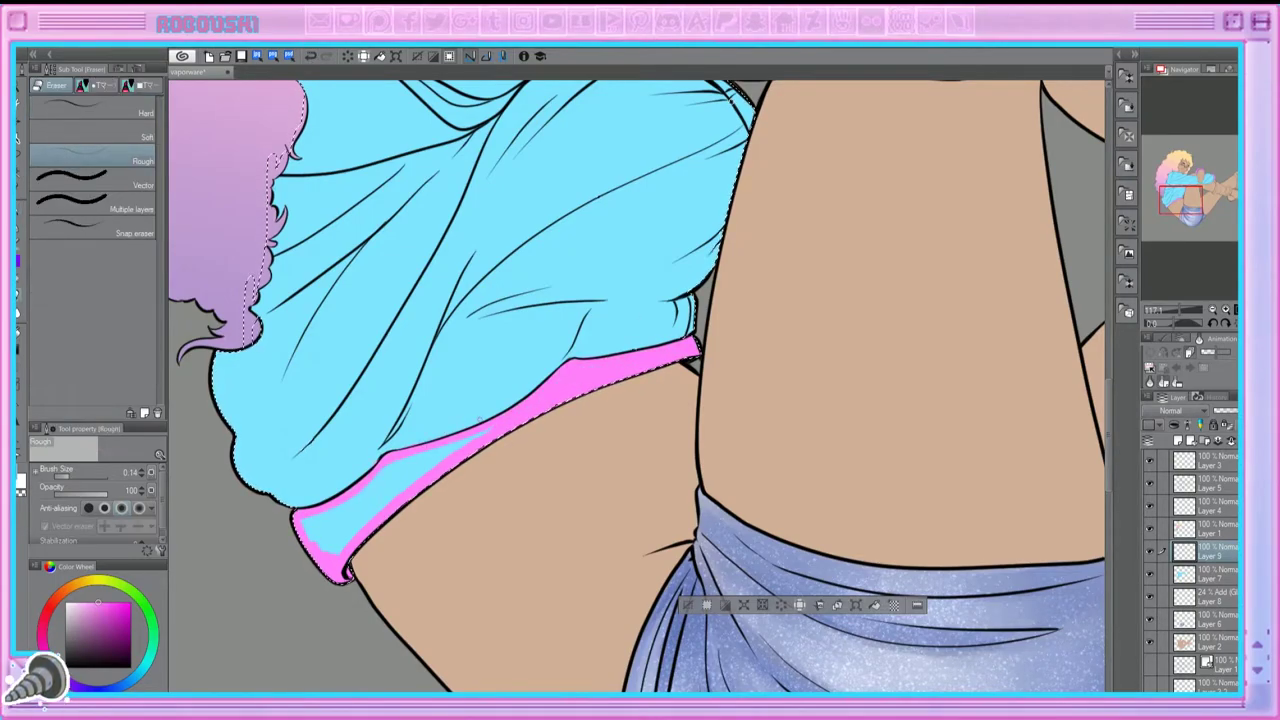
{"action": "key", "text": "p"}
{"action": "mouse_move", "coordinate": [680, 362]}
{"action": "left_mouse_down"}
{"action": "mouse_move", "coordinate": [320, 525]}
{"action": "mouse_move", "coordinate": [420, 470]}
{"action": "left_mouse_up"}
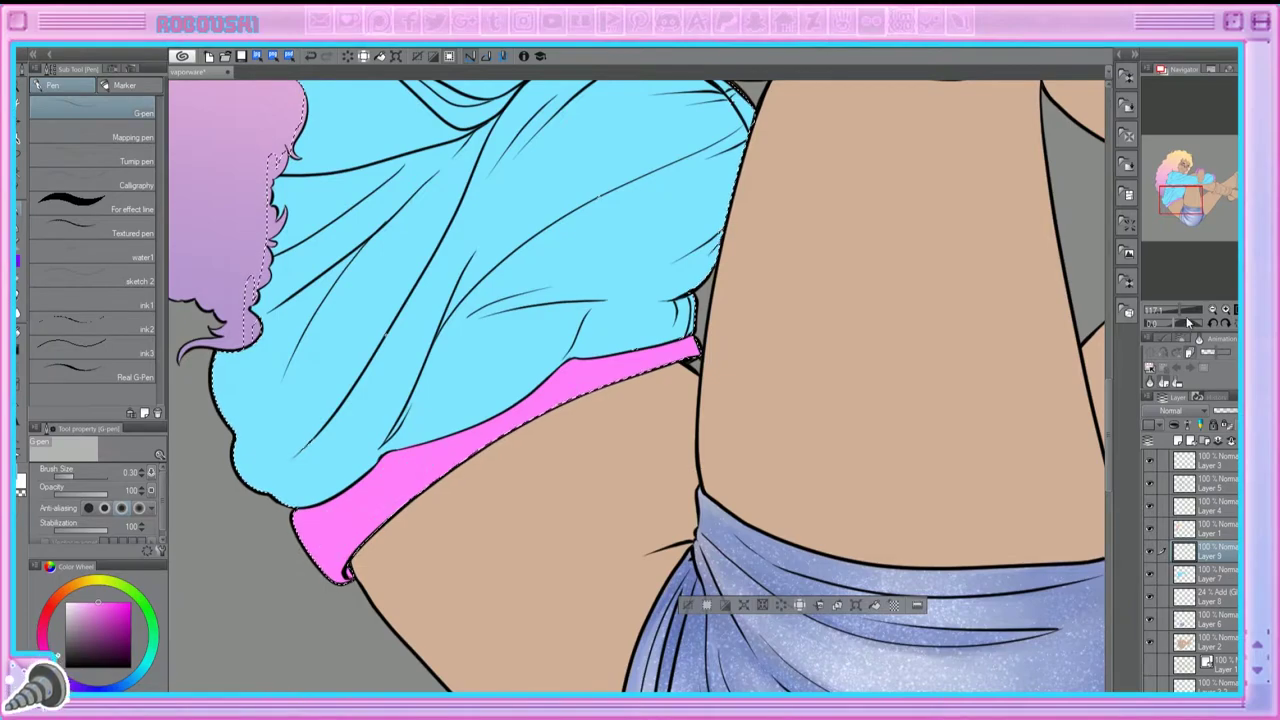
{"action": "left_click", "coordinate": [1192, 326]}
{"action": "key", "text": "w"}
{"action": "left_click_drag", "start_coordinate": [1197, 198], "coordinate": [1205, 190]}
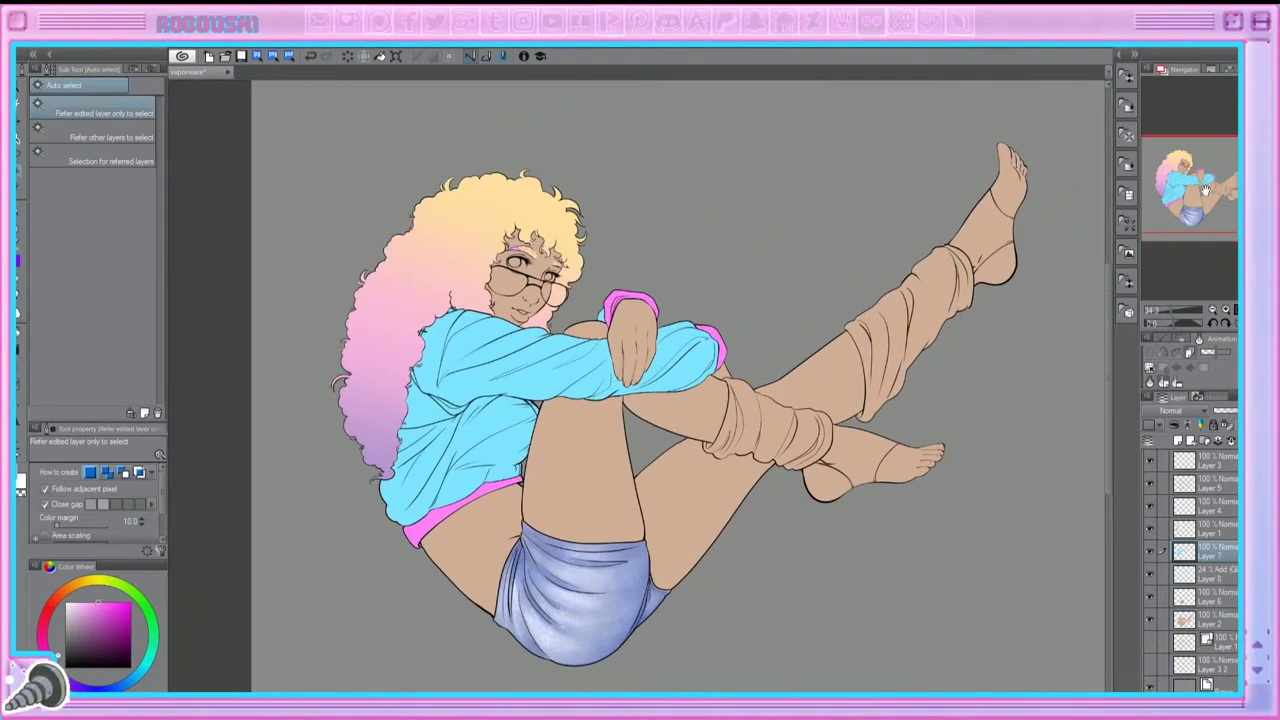
Step: Place the purple 80's circles-and-triangles pattern from the downloaded materials over the canvas and adjust its tiles
{"action": "left_click", "coordinate": [1126, 280]}
{"action": "scroll", "coordinate": [1092, 222], "scroll_direction": "down", "scroll_amount": 10}
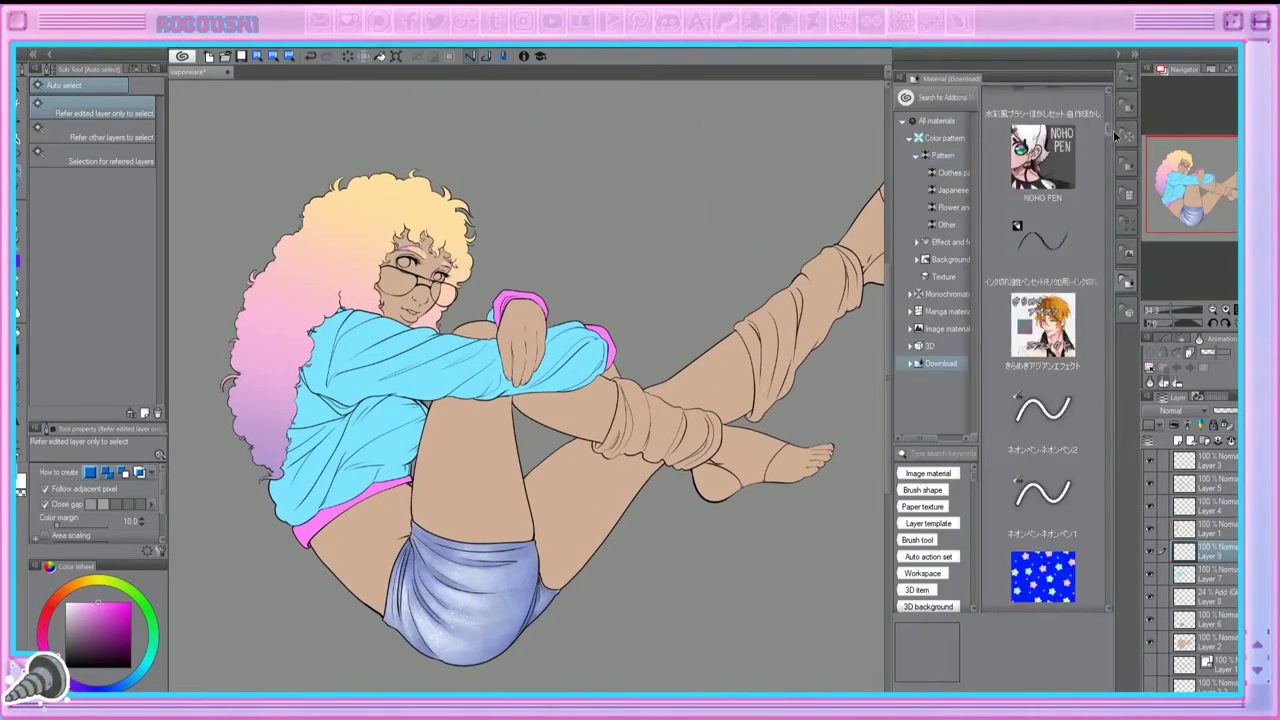
{"action": "left_click", "coordinate": [1060, 272]}
{"action": "scroll", "coordinate": [1108, 175], "scroll_direction": "down", "scroll_amount": 10}
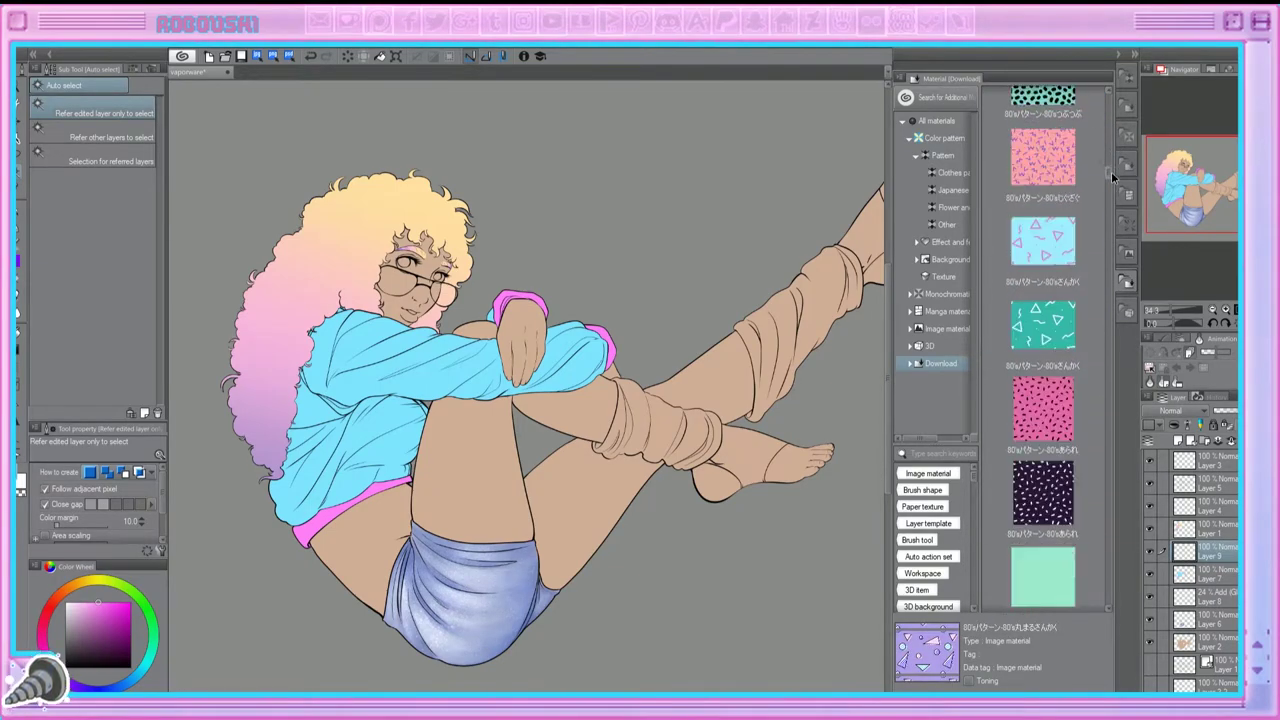
{"action": "scroll", "coordinate": [1110, 175], "scroll_direction": "up", "scroll_amount": 10}
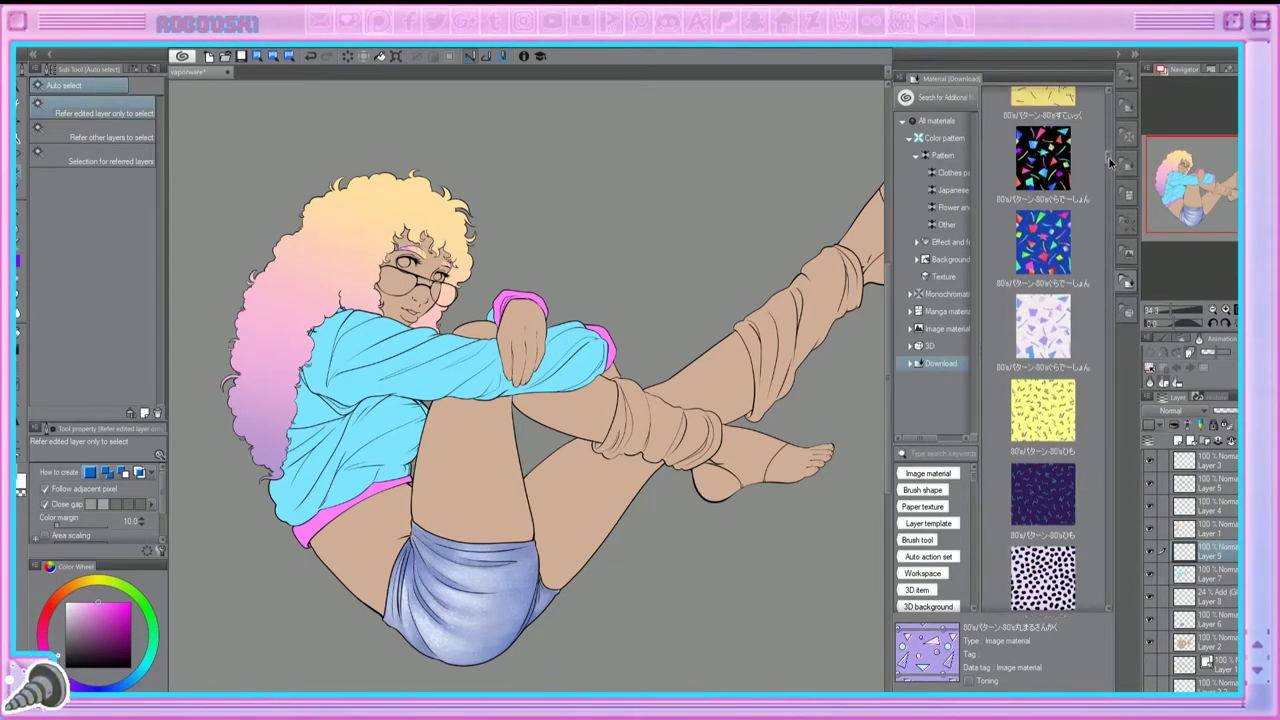
{"action": "scroll", "coordinate": [1108, 150], "scroll_direction": "up", "scroll_amount": 4}
{"action": "scroll", "coordinate": [1057, 300], "scroll_direction": "down", "scroll_amount": 2}
{"action": "left_click_drag", "start_coordinate": [1057, 325], "coordinate": [485, 386]}
{"action": "left_click_drag", "start_coordinate": [541, 292], "coordinate": [430, 380]}
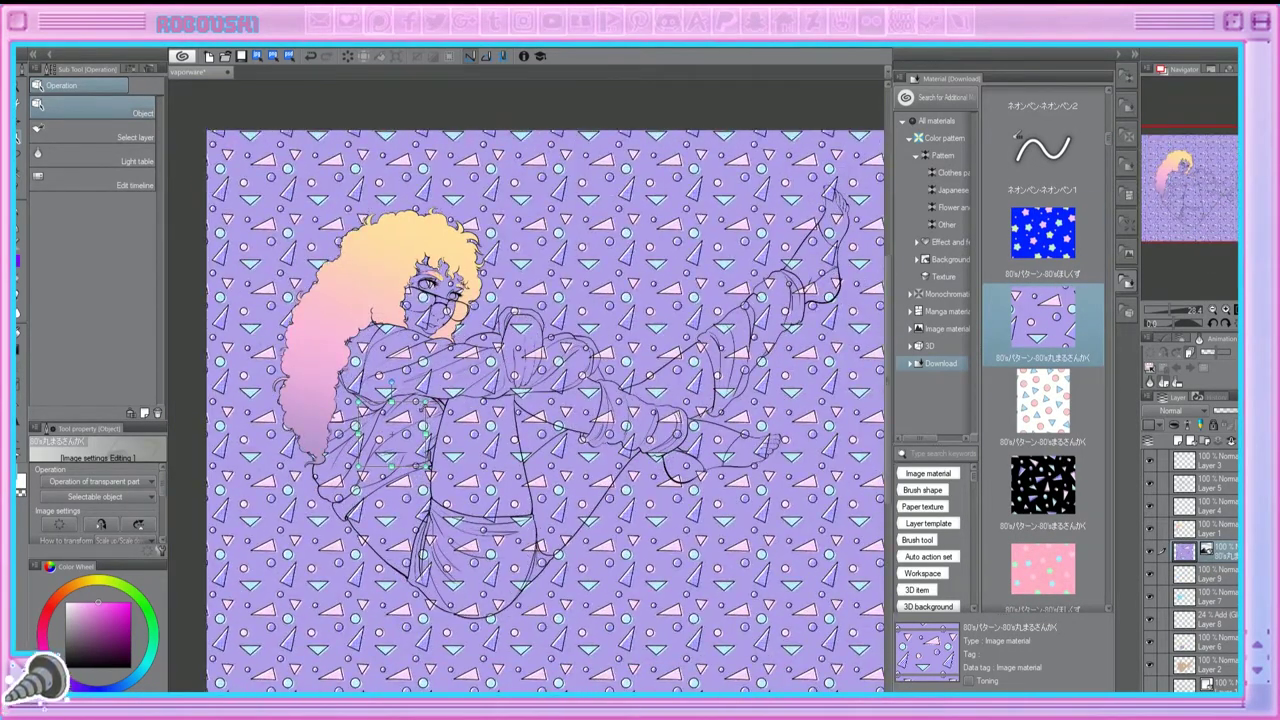
Step: Select the area outside the sweater's flat colour, delete the pattern there and clear the selection
{"action": "key", "text": "w"}
{"action": "left_click", "coordinate": [1214, 592]}
{"action": "left_click", "coordinate": [1210, 550]}
{"action": "left_click", "coordinate": [1229, 441]}
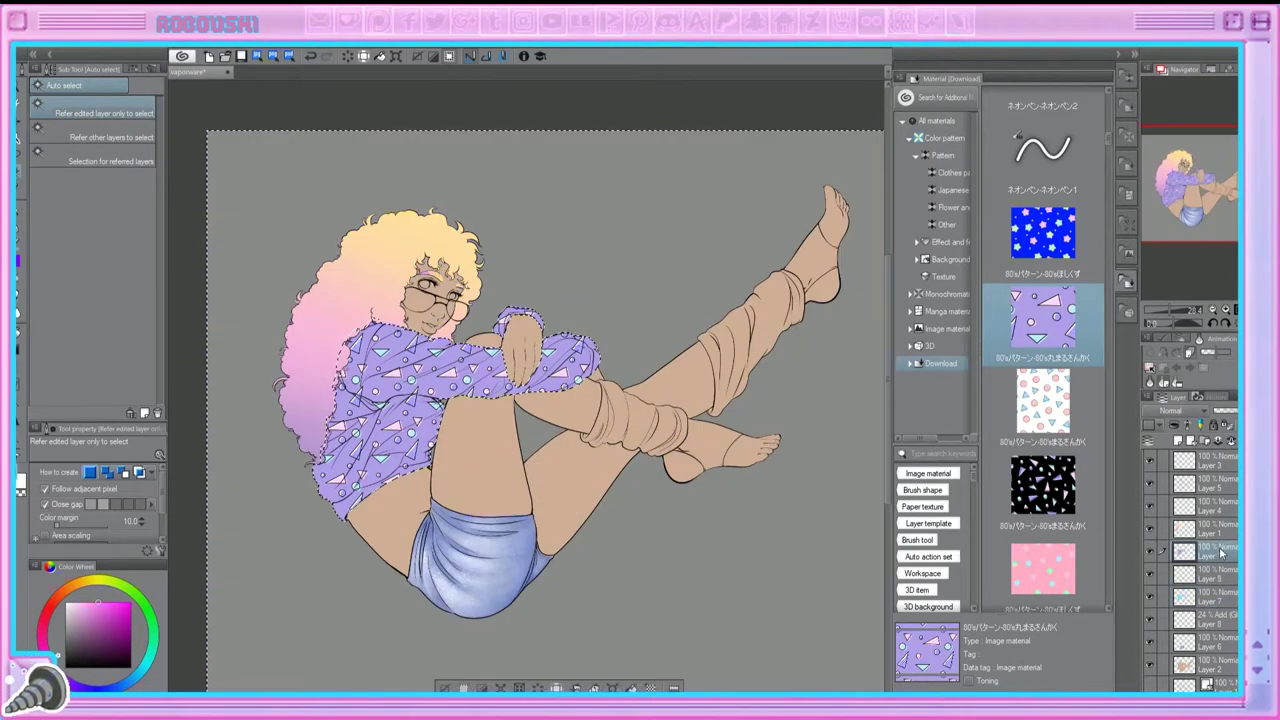
{"action": "key", "text": "ctrl+plus"}
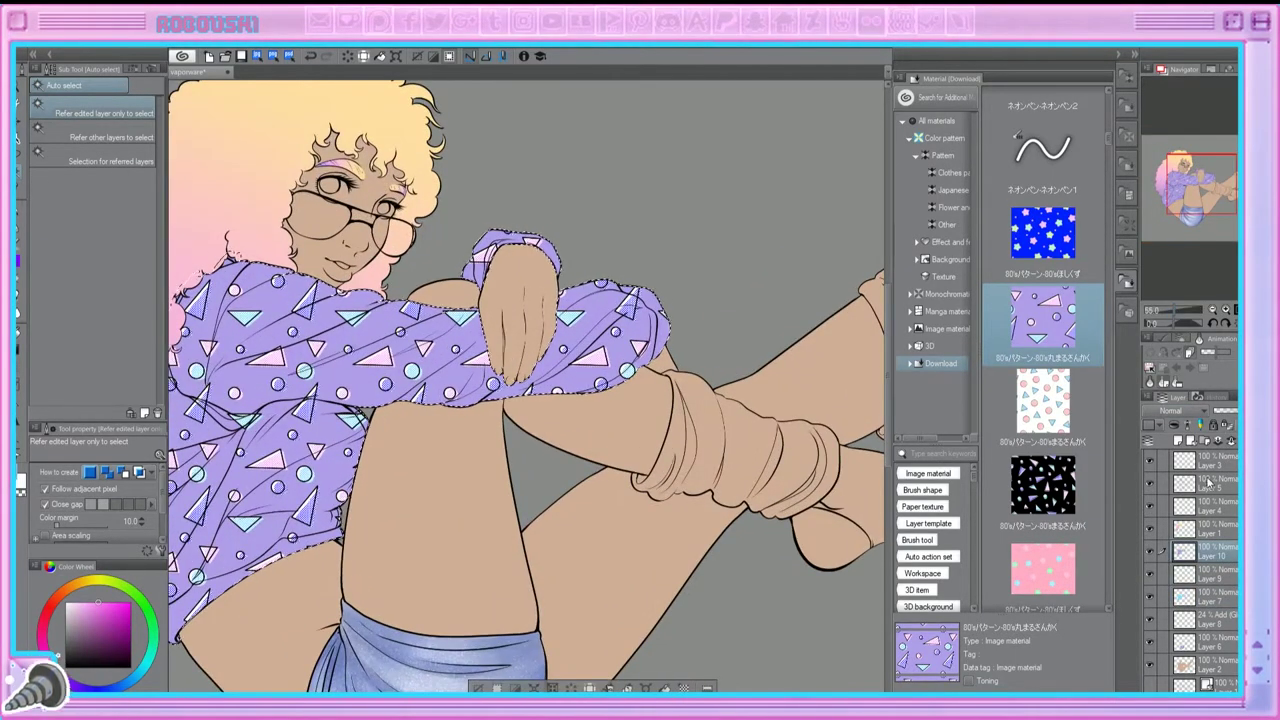
{"action": "key", "text": "e"}
{"action": "scroll", "coordinate": [1175, 183], "scroll_direction": "down", "scroll_amount": 2}
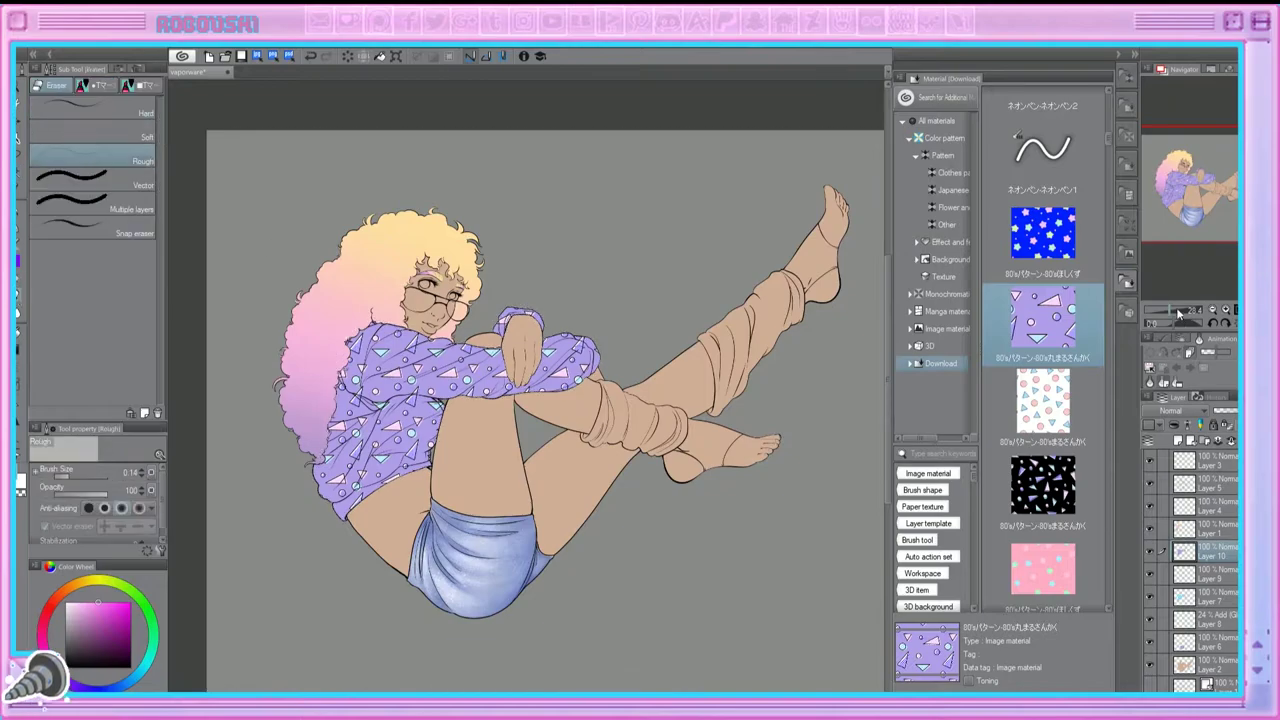
Step: Remove the pattern from the sweater's pink cuffs and hem band
{"action": "scroll", "coordinate": [1175, 183], "scroll_direction": "up", "scroll_amount": 3}
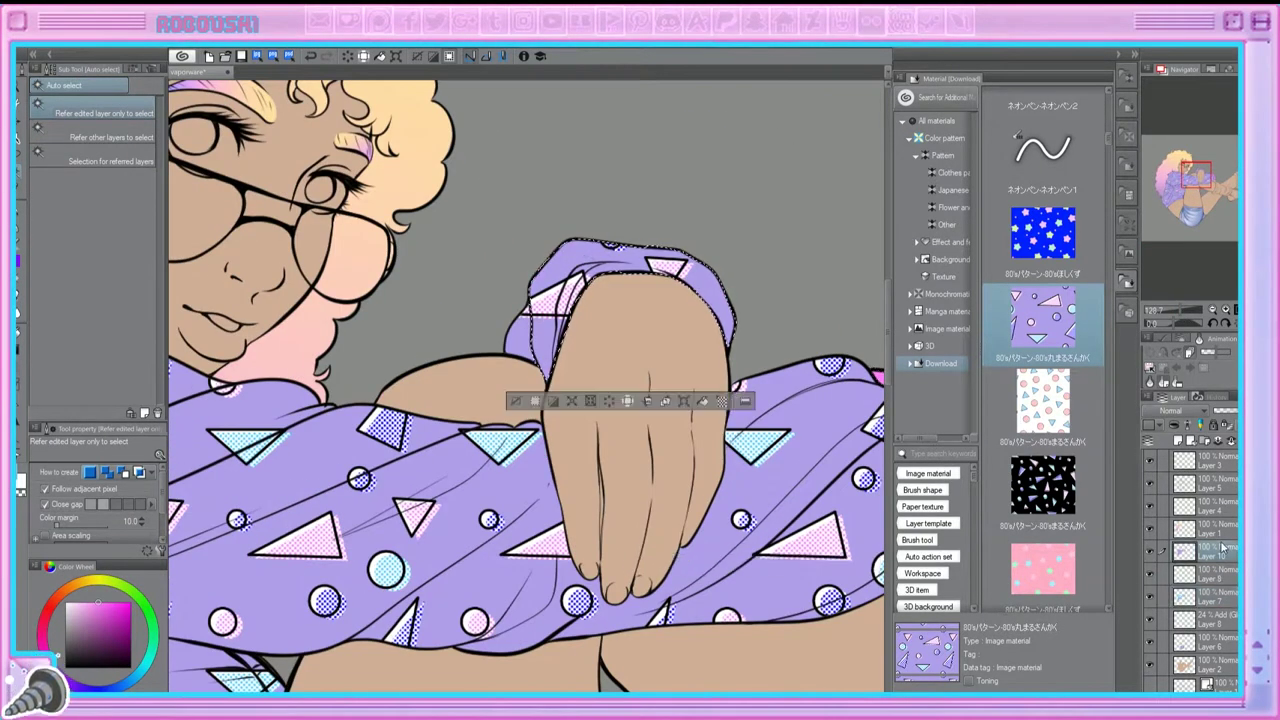
{"action": "left_click", "coordinate": [1195, 205]}
{"action": "left_click", "coordinate": [1185, 190]}
{"action": "scroll", "coordinate": [1160, 153], "scroll_direction": "down", "scroll_amount": 2}
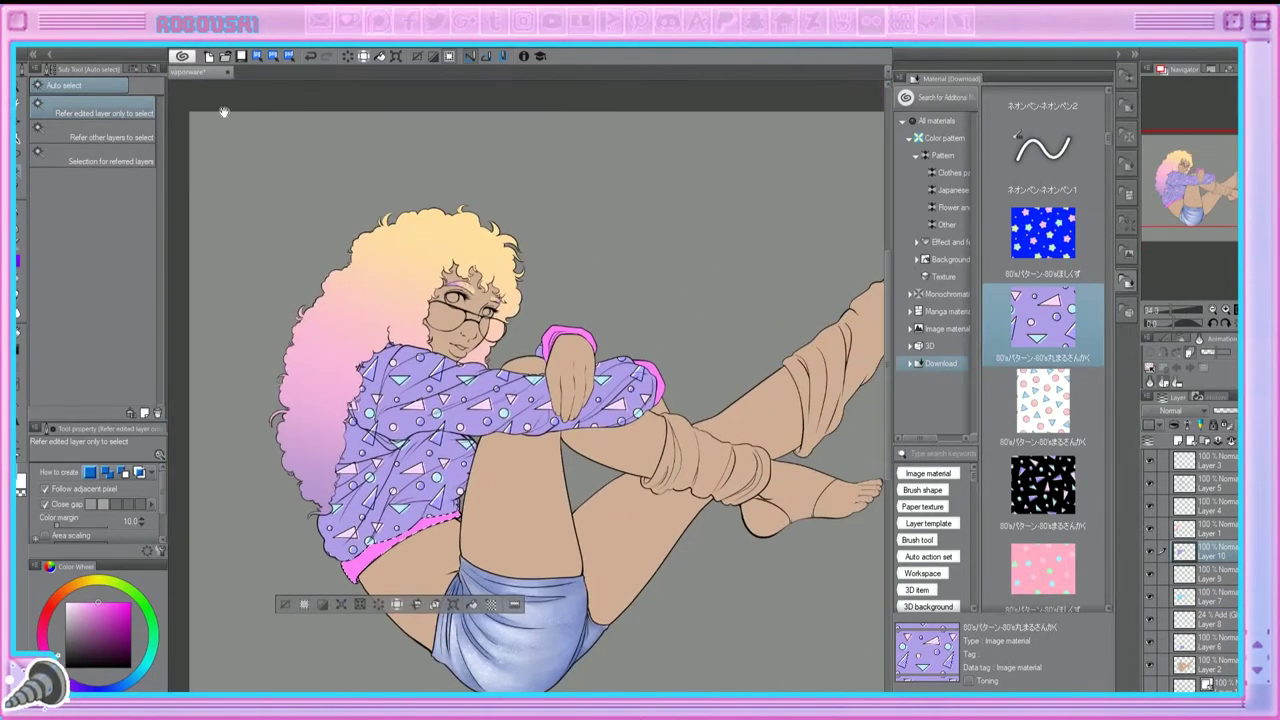
Step: Place the pattern layer beneath the pink trim layer and set its blending mode to Brightness
{"action": "scroll", "coordinate": [1195, 410], "scroll_direction": "down", "scroll_amount": 10}
{"action": "scroll", "coordinate": [1186, 375], "scroll_direction": "up", "scroll_amount": 5}
{"action": "scroll", "coordinate": [1185, 405], "scroll_direction": "up", "scroll_amount": 7}
{"action": "scroll", "coordinate": [1190, 405], "scroll_direction": "down", "scroll_amount": 10}
{"action": "left_click_drag", "start_coordinate": [1186, 219], "coordinate": [1216, 210]}
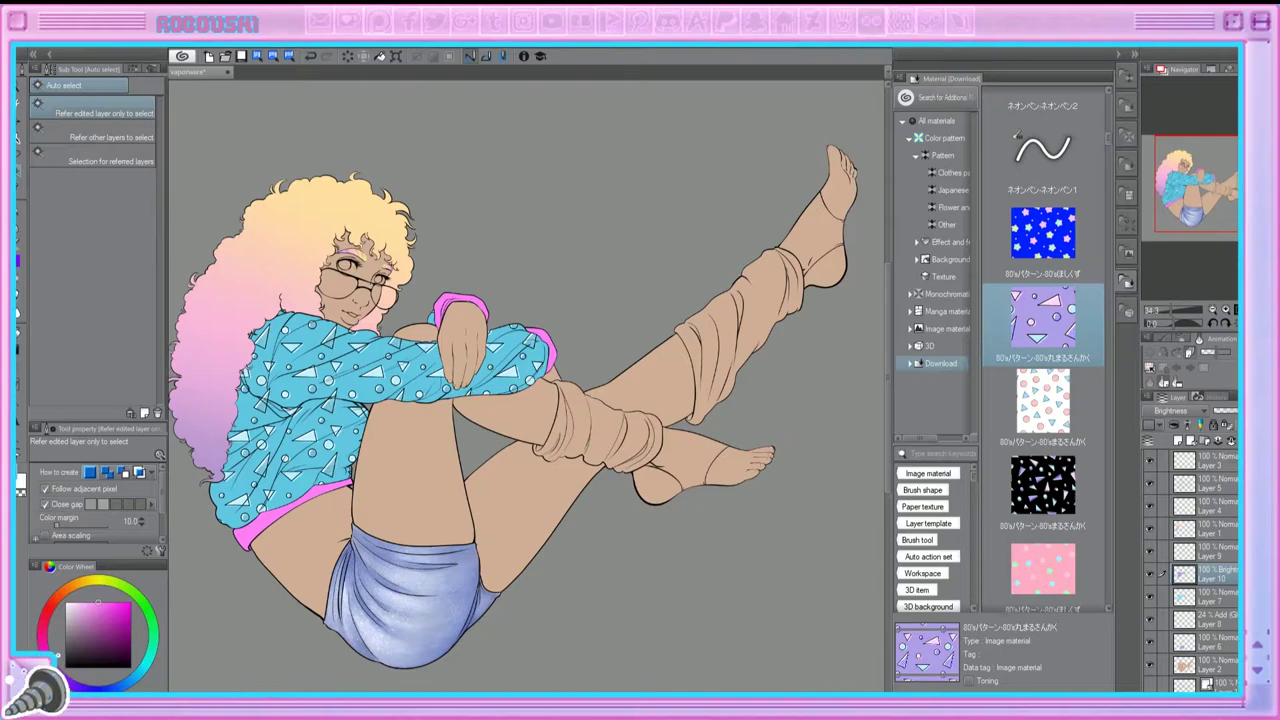
Step: Try erasing a spot of the pattern on the sleeve and test the Add (Glow), Screen and Darken blending modes
{"action": "scroll", "coordinate": [518, 387], "scroll_direction": "down", "scroll_amount": 1}
{"action": "scroll", "coordinate": [518, 387], "scroll_direction": "up", "scroll_amount": 6}
{"action": "key", "text": "e"}
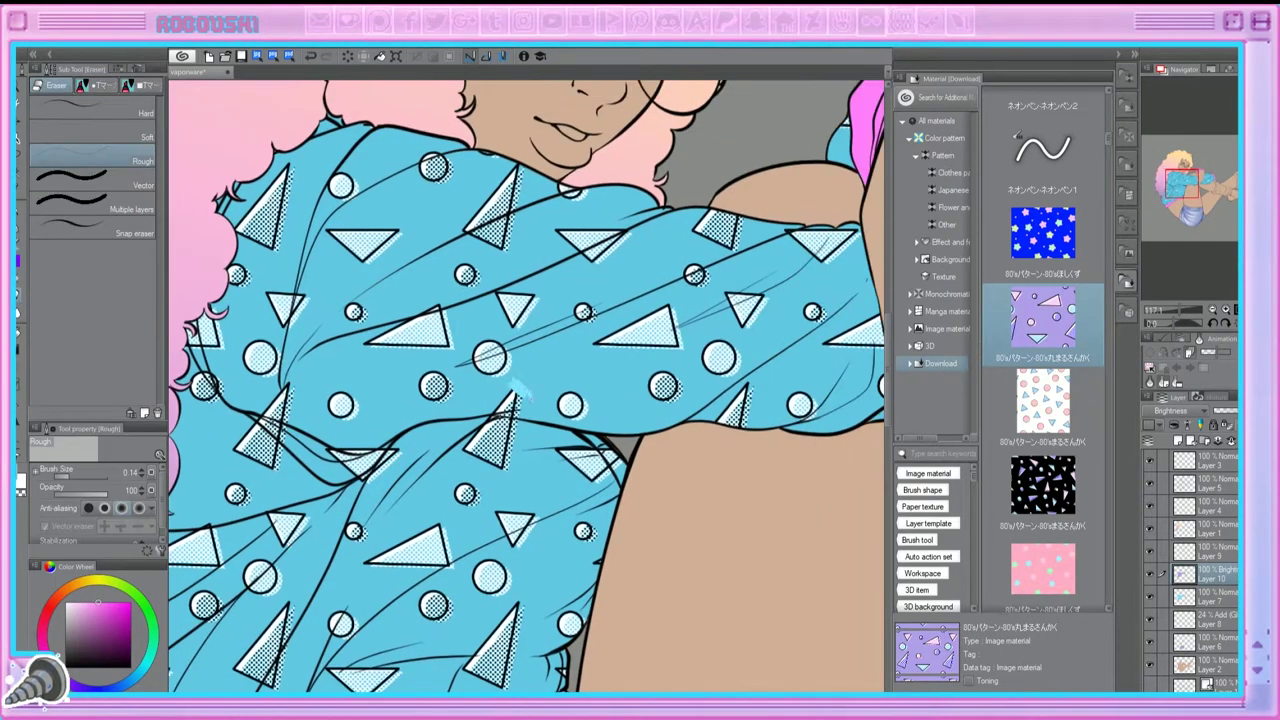
{"action": "scroll", "coordinate": [1200, 416], "scroll_direction": "up", "scroll_amount": 14}
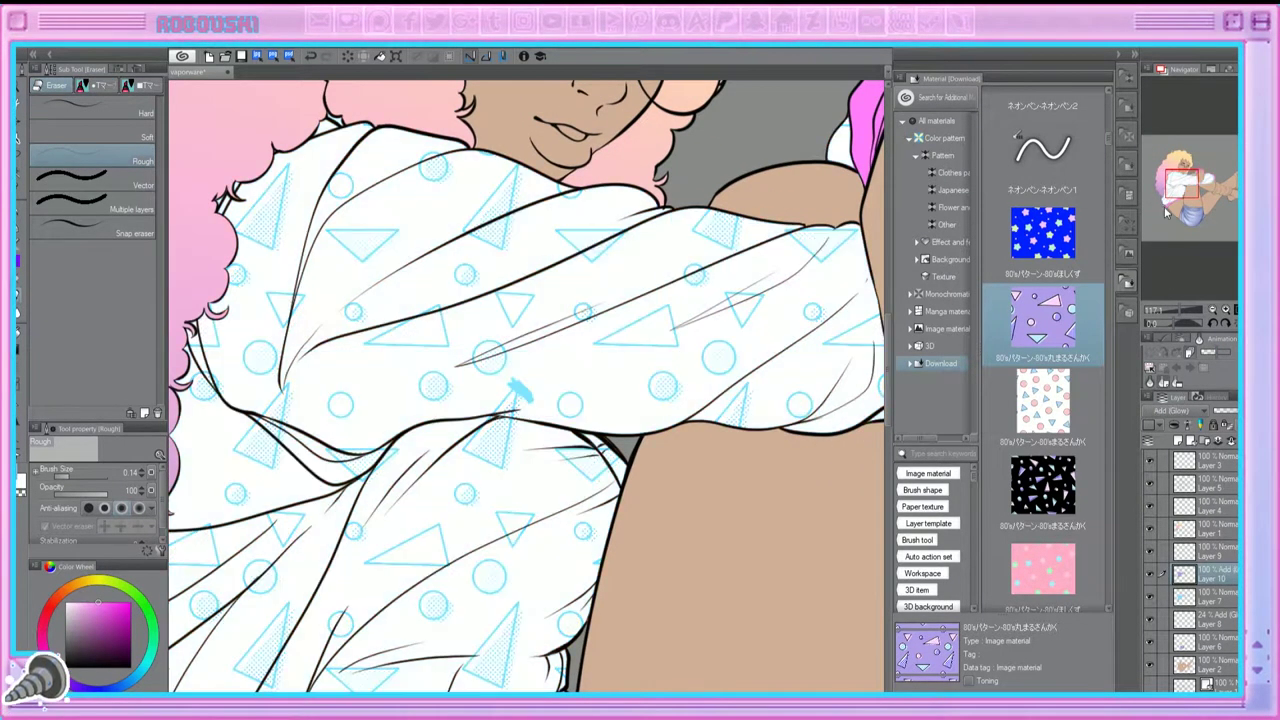
{"action": "scroll", "coordinate": [1192, 384], "scroll_direction": "up", "scroll_amount": 4}
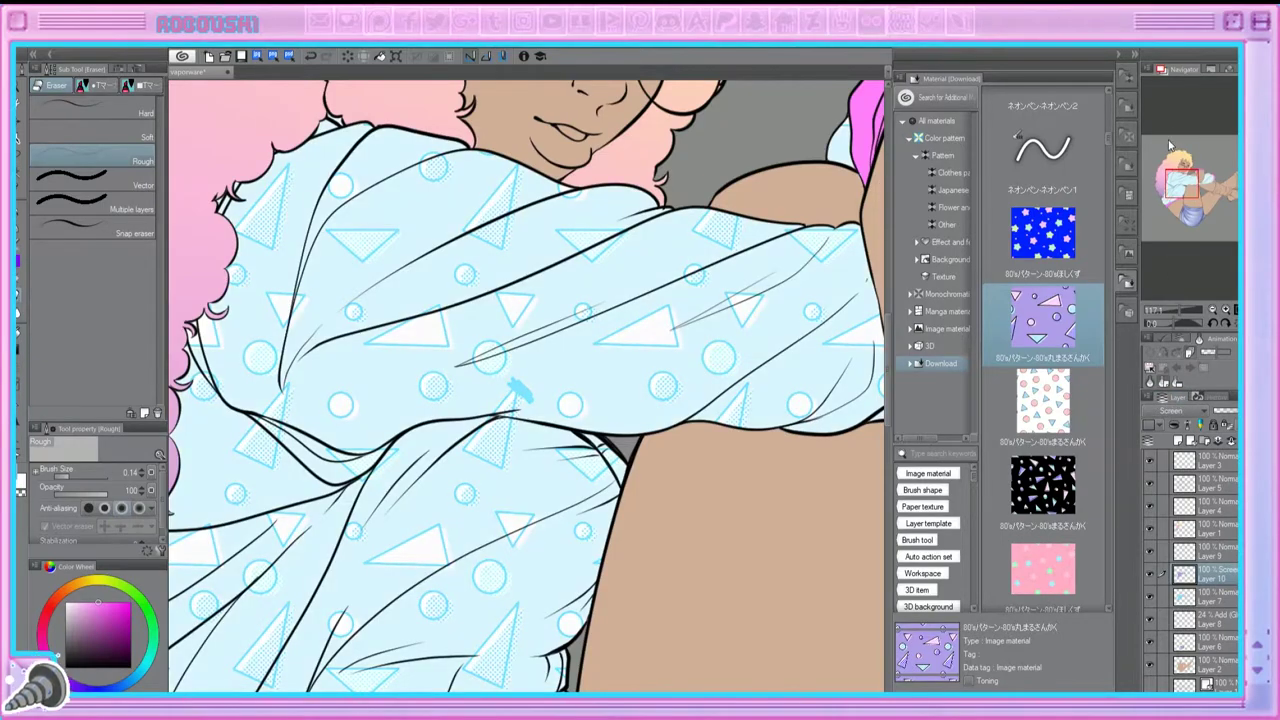
{"action": "scroll", "coordinate": [1199, 314], "scroll_direction": "down", "scroll_amount": 3}
{"action": "scroll", "coordinate": [1199, 314], "scroll_direction": "up", "scroll_amount": 3}
{"action": "scroll", "coordinate": [1180, 410], "scroll_direction": "up", "scroll_amount": 4}
{"action": "scroll", "coordinate": [1182, 384], "scroll_direction": "down", "scroll_amount": 1}
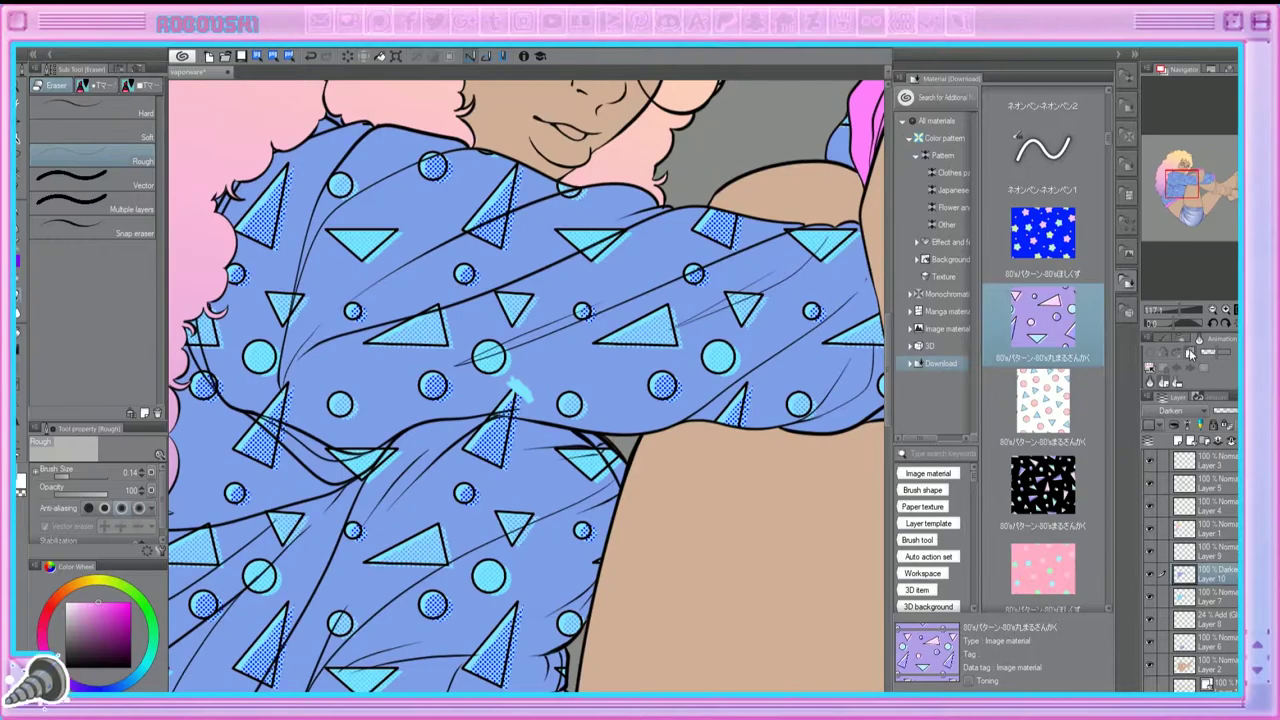
Step: Try the pattern layer at 49% opacity with the Lighten and Brightness blending modes
{"action": "scroll", "coordinate": [1176, 316], "scroll_direction": "down", "scroll_amount": 3}
{"action": "scroll", "coordinate": [1175, 411], "scroll_direction": "down", "scroll_amount": 5}
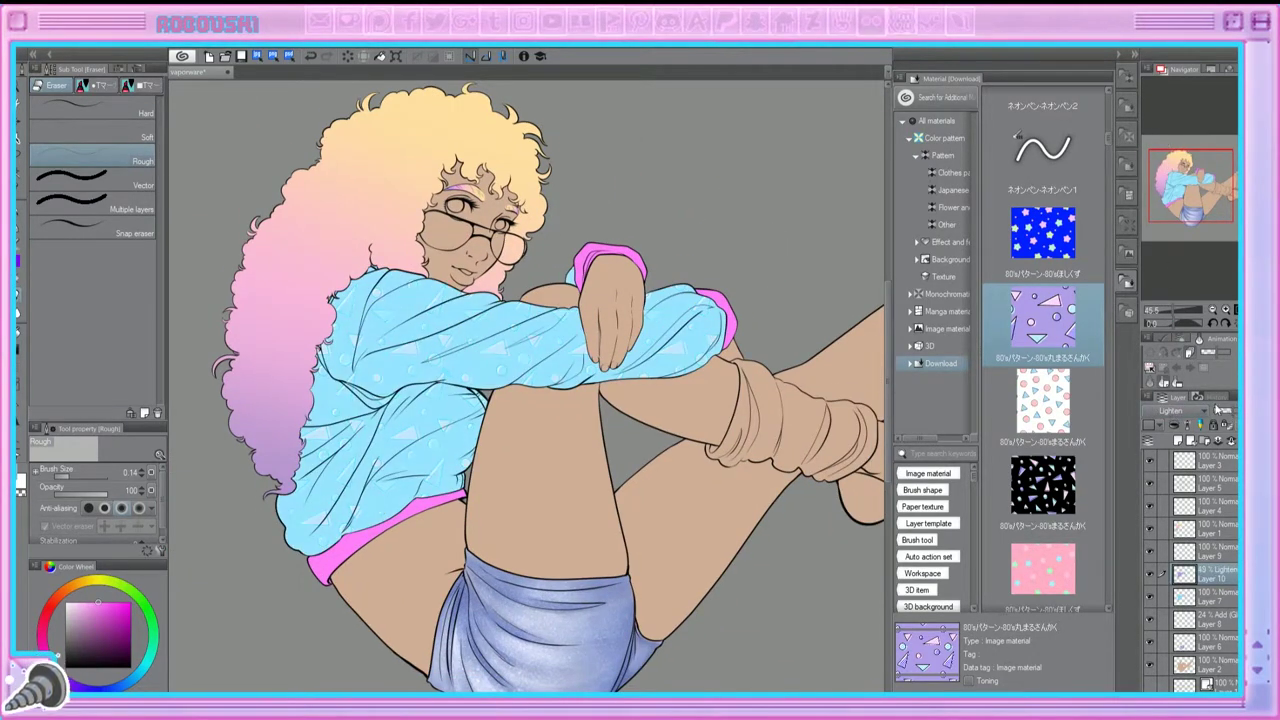
{"action": "left_click", "coordinate": [1193, 201]}
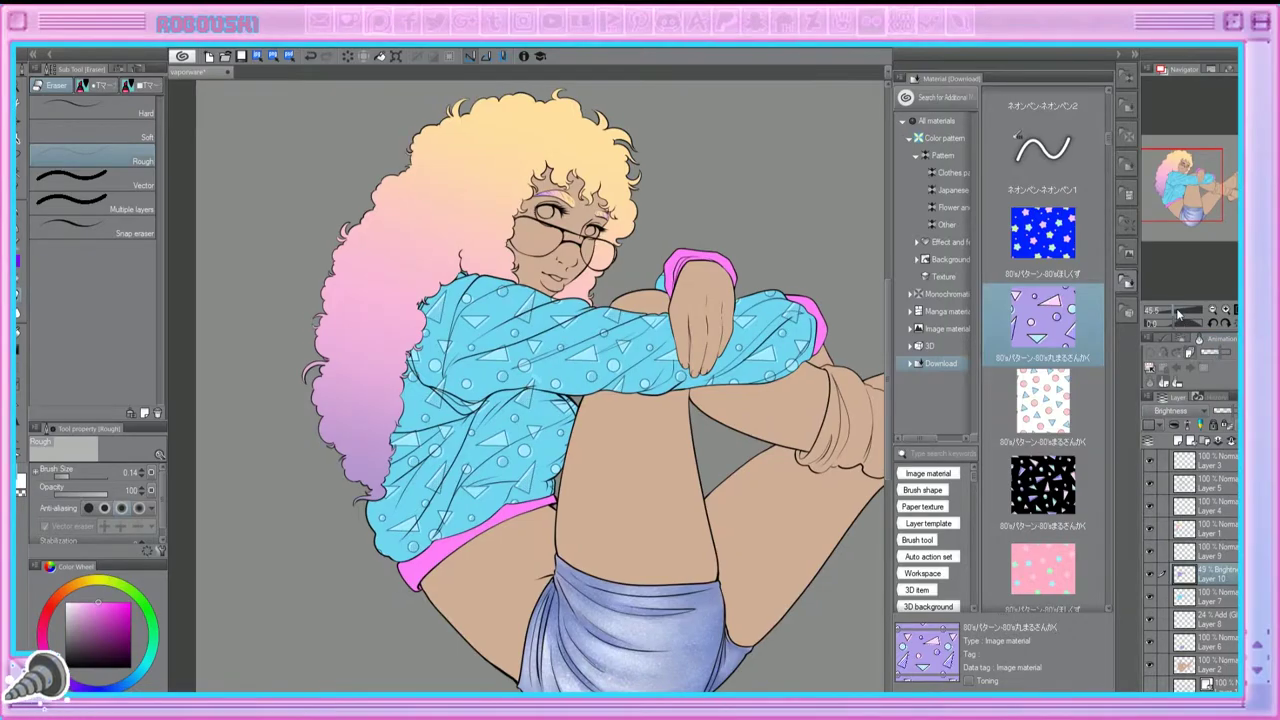
{"action": "left_click_drag", "start_coordinate": [1178, 313], "coordinate": [1205, 313]}
Step: Pick cyan for the G-pen and paint out pattern shapes crossing the sweater's shoulder and torso folds on the pattern layer
{"action": "left_click", "coordinate": [1207, 593]}
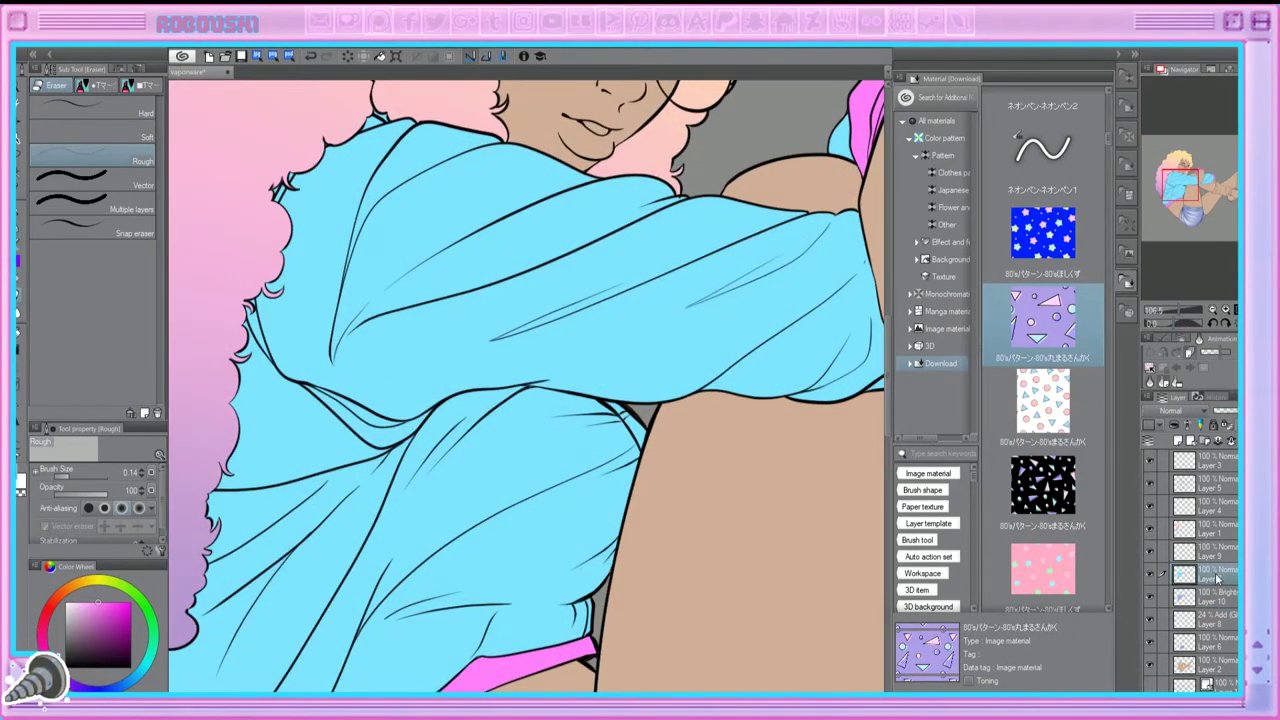
{"action": "key", "text": "g"}
{"action": "key", "text": "p"}
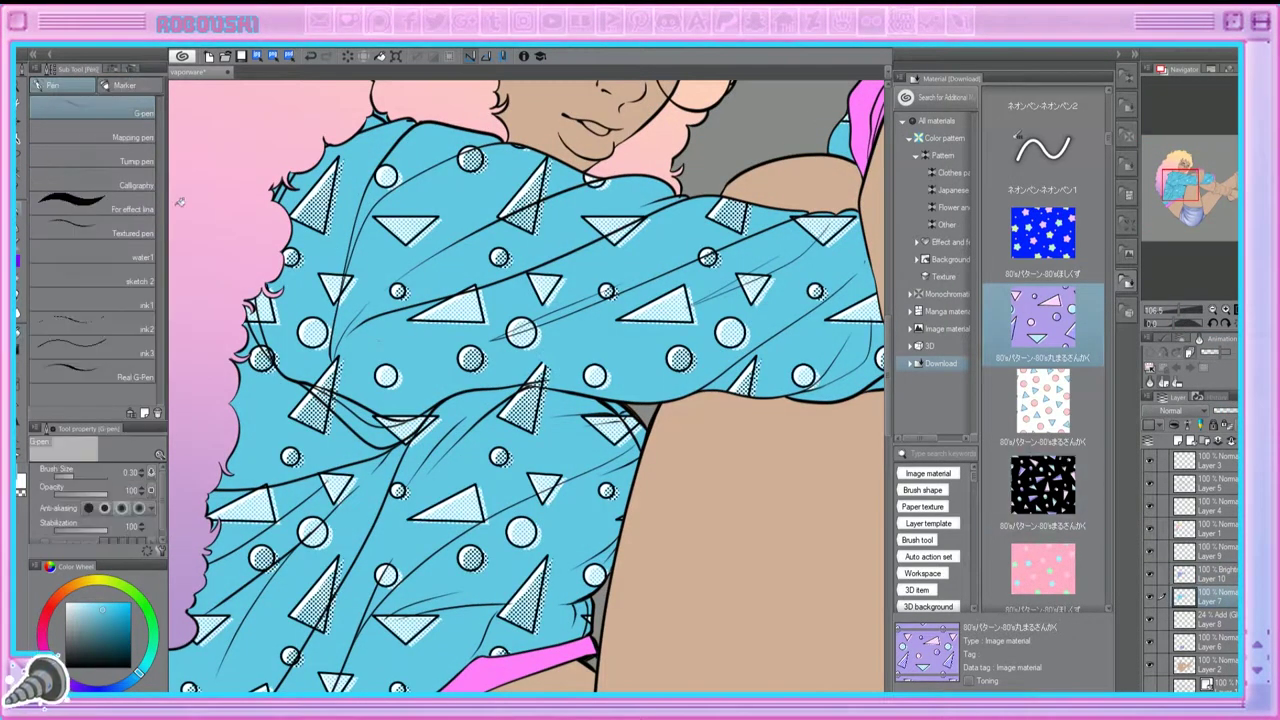
{"action": "key", "text": "alt+bracketright"}
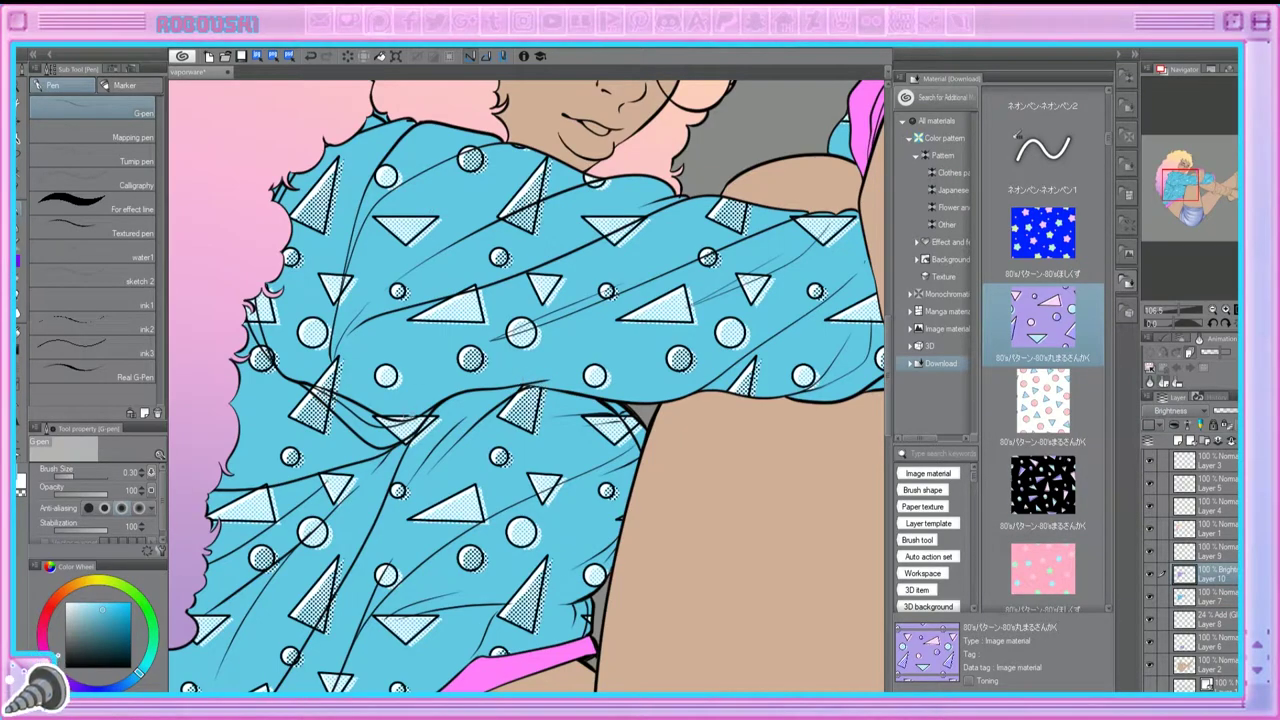
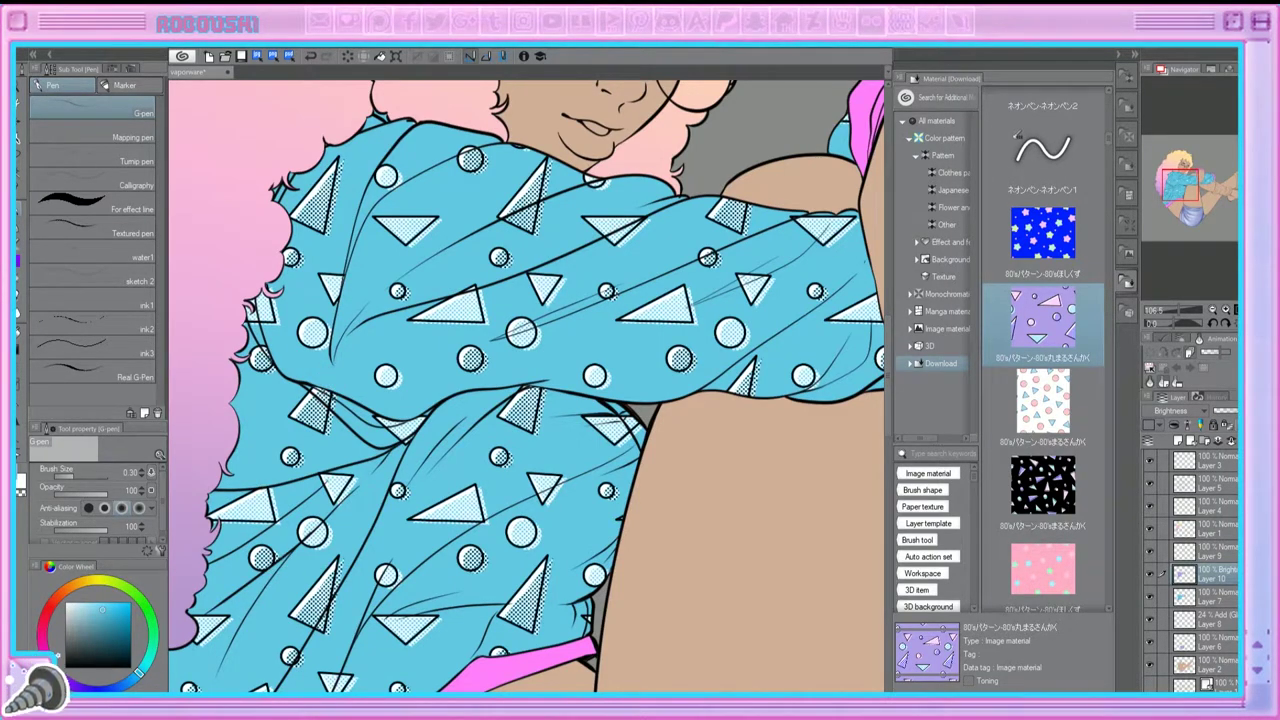
{"action": "scroll", "coordinate": [528, 387], "scroll_direction": "down", "scroll_amount": 5}
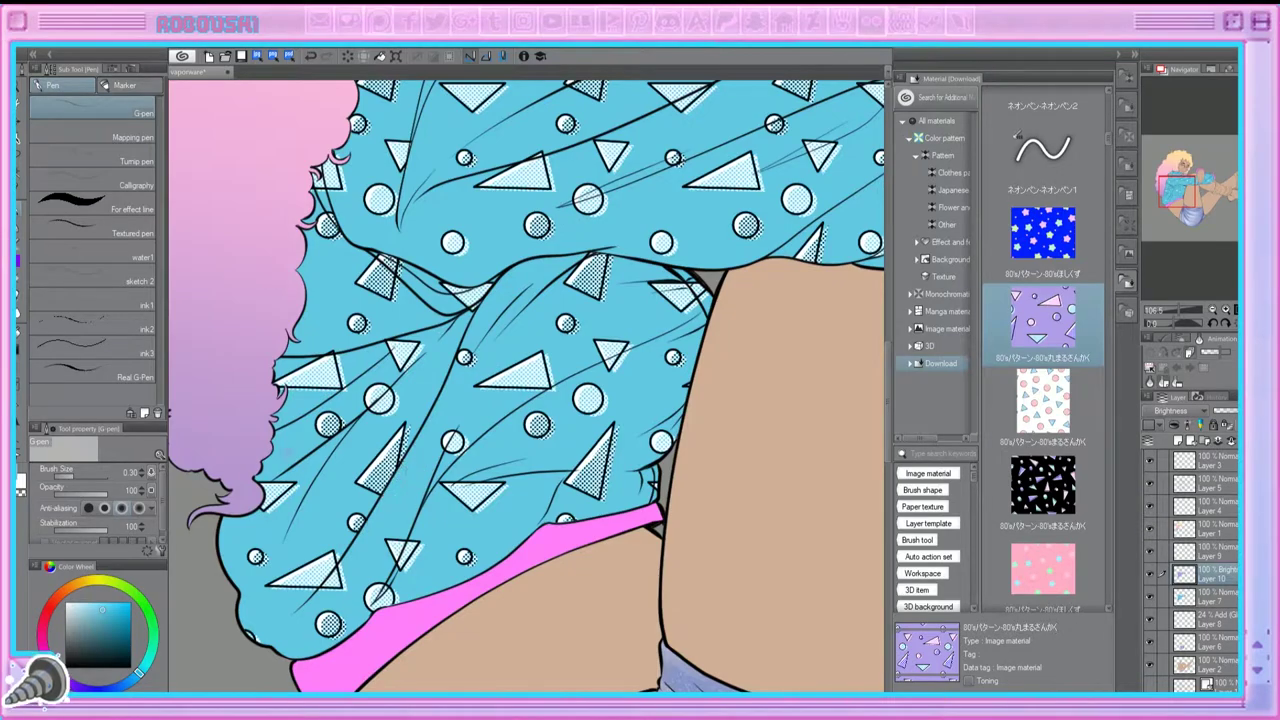
Step: Paint out the pattern shapes that overlap the fold lines along the sweater's sleeve, working towards the cuff, with a 0.17 G-pen
{"action": "left_click", "coordinate": [1190, 183]}
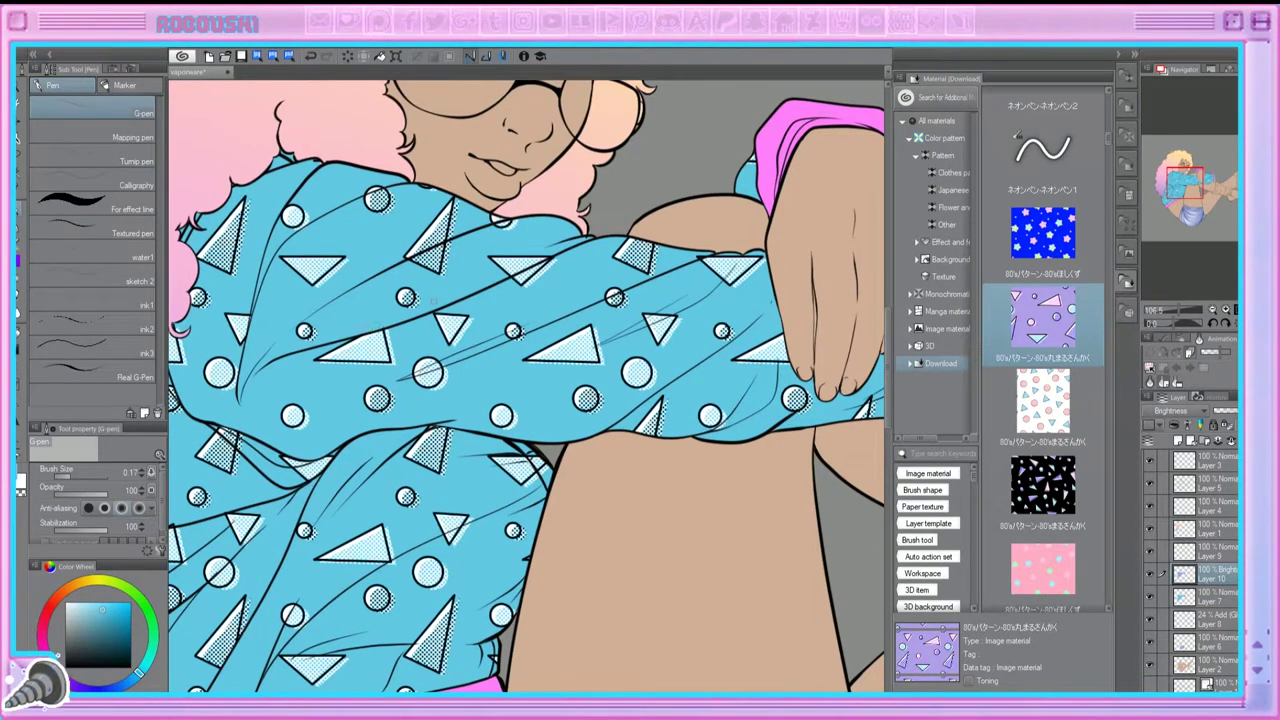
{"action": "left_click_drag", "start_coordinate": [1160, 310], "coordinate": [1188, 310]}
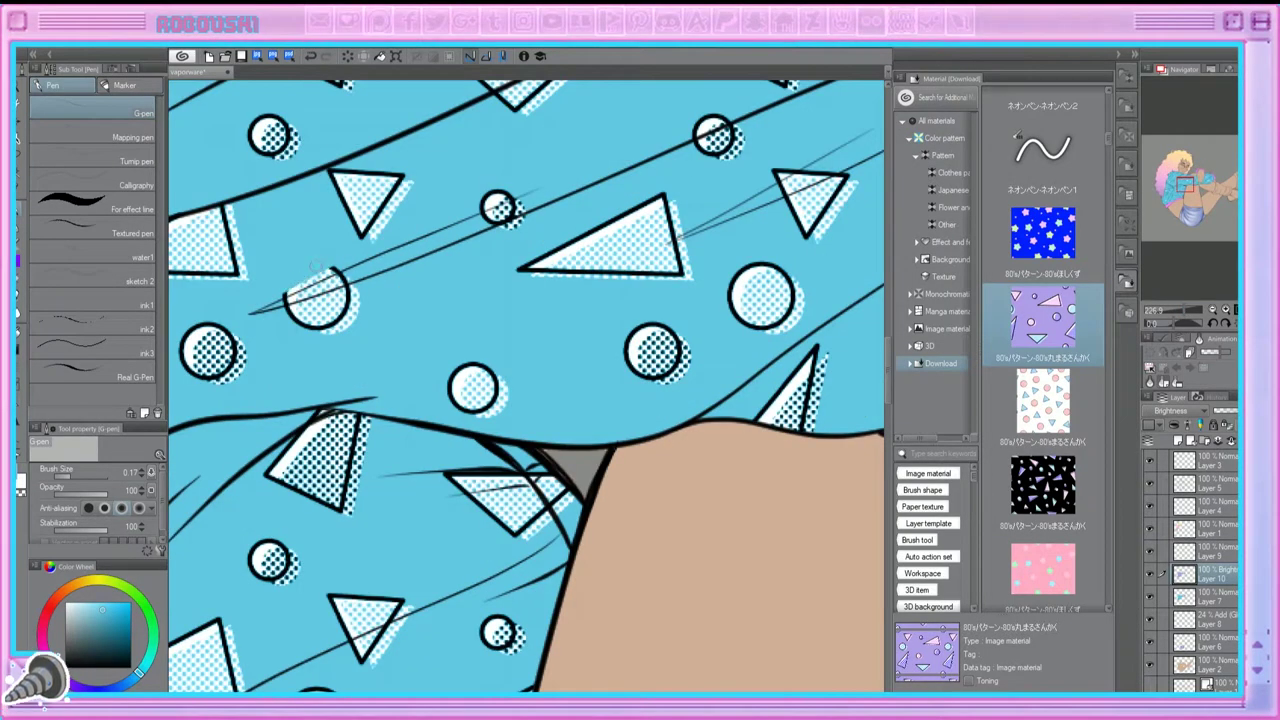
{"action": "left_click_drag", "start_coordinate": [1185, 183], "coordinate": [1209, 181]}
{"action": "left_click_drag", "start_coordinate": [678, 335], "coordinate": [700, 305]}
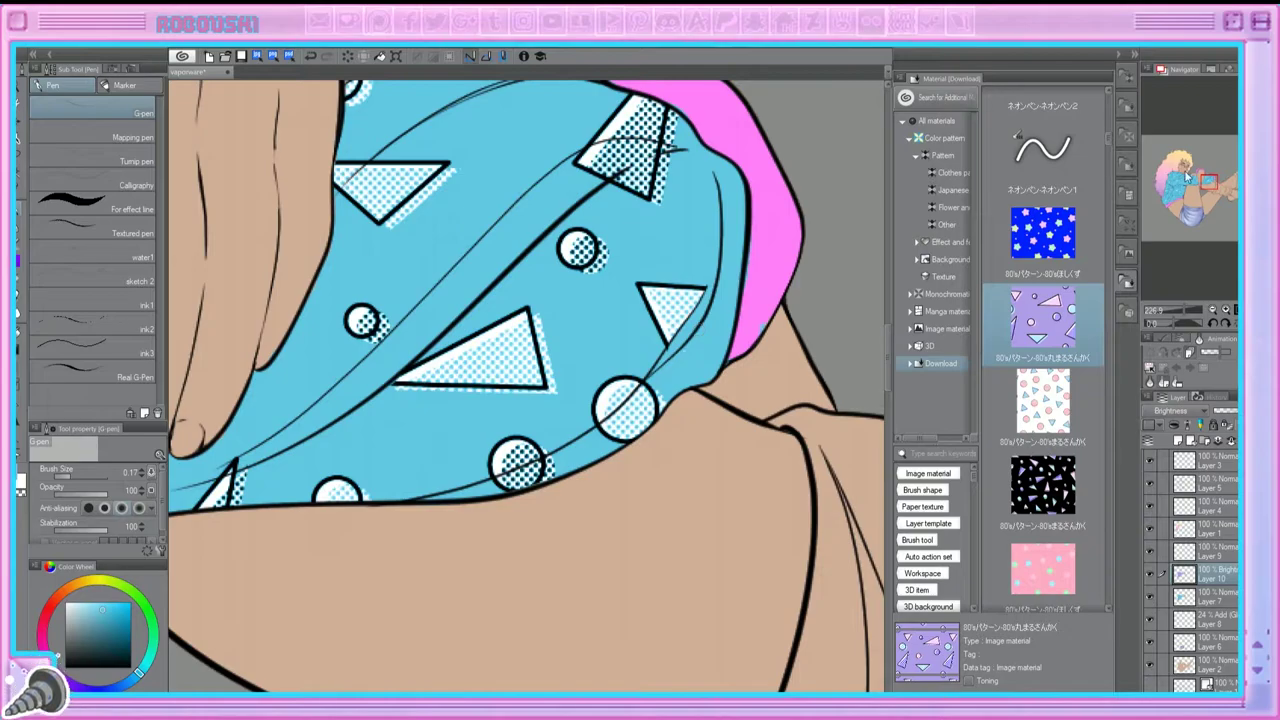
{"action": "left_click", "coordinate": [1195, 190]}
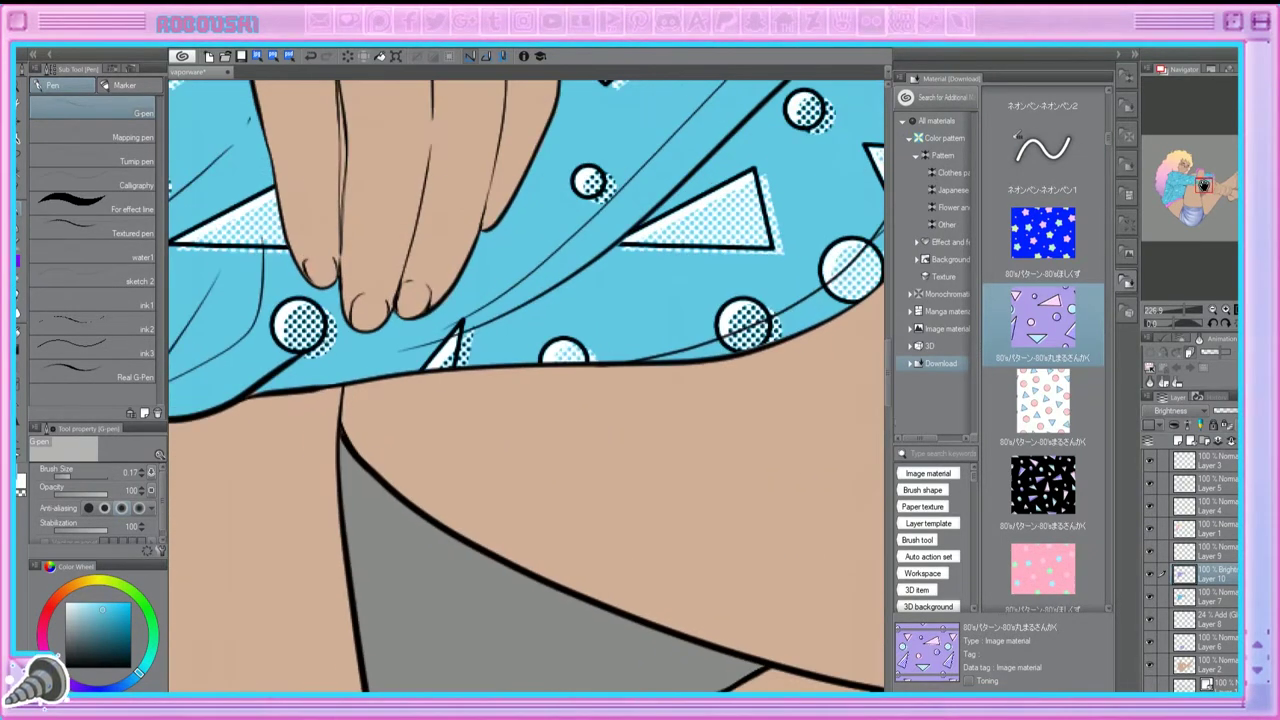
{"action": "left_click", "coordinate": [1203, 186]}
Step: Lower the sweater pattern layer's opacity to 71% and check the effect on the whole figure
{"action": "left_click_drag", "start_coordinate": [1203, 186], "coordinate": [1180, 174]}
{"action": "left_click", "coordinate": [1226, 314]}
{"action": "left_click", "coordinate": [1226, 316]}
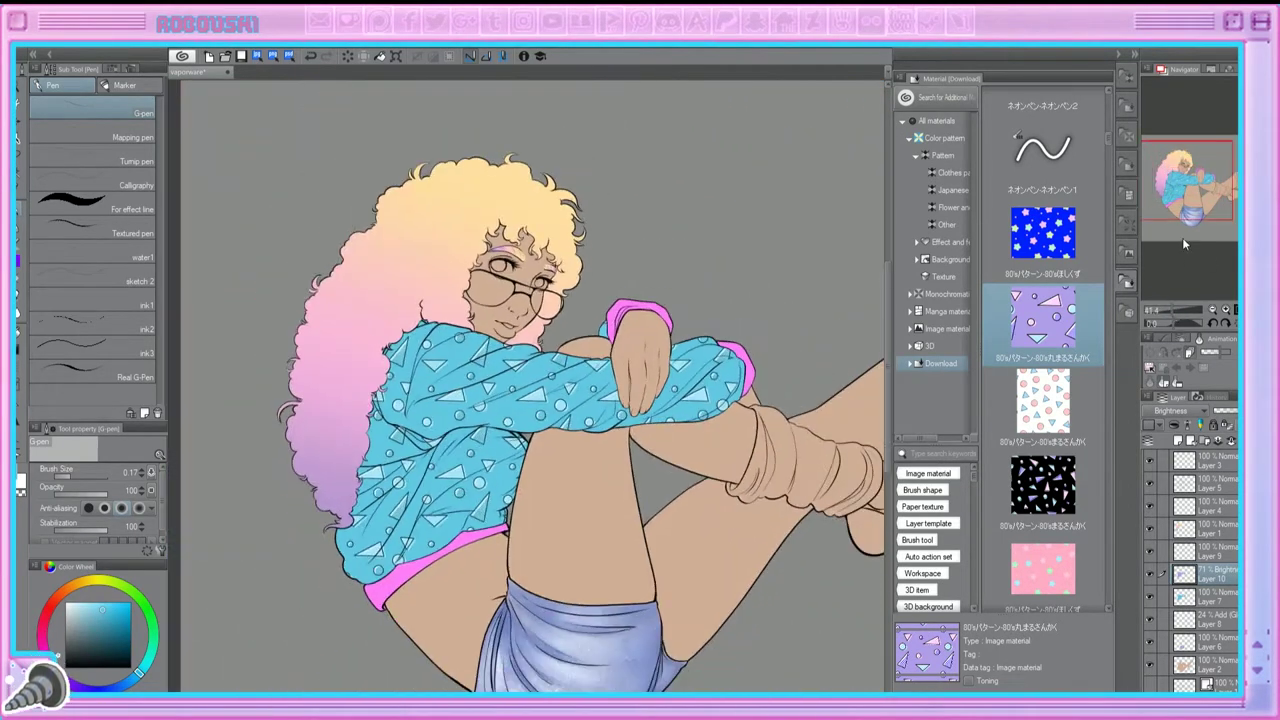
{"action": "left_click", "coordinate": [1226, 316]}
{"action": "left_click", "coordinate": [1226, 316]}
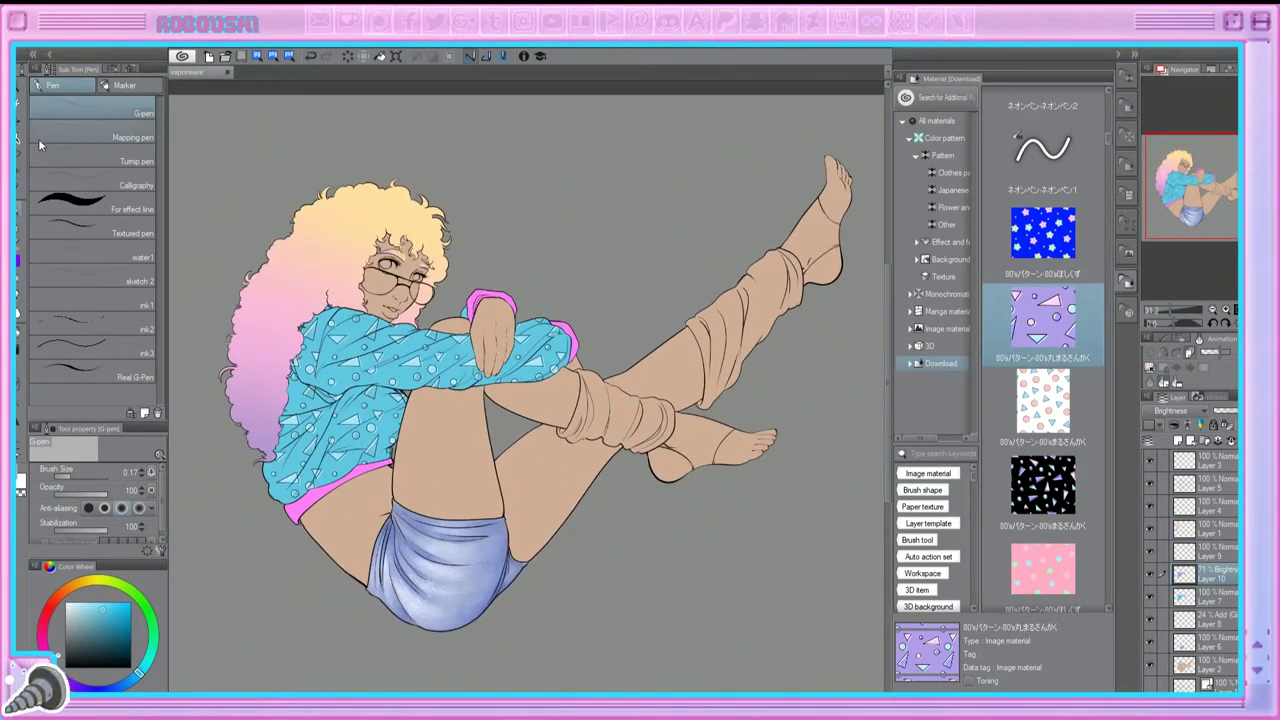
{"action": "left_click_drag", "start_coordinate": [1207, 210], "coordinate": [1226, 202]}
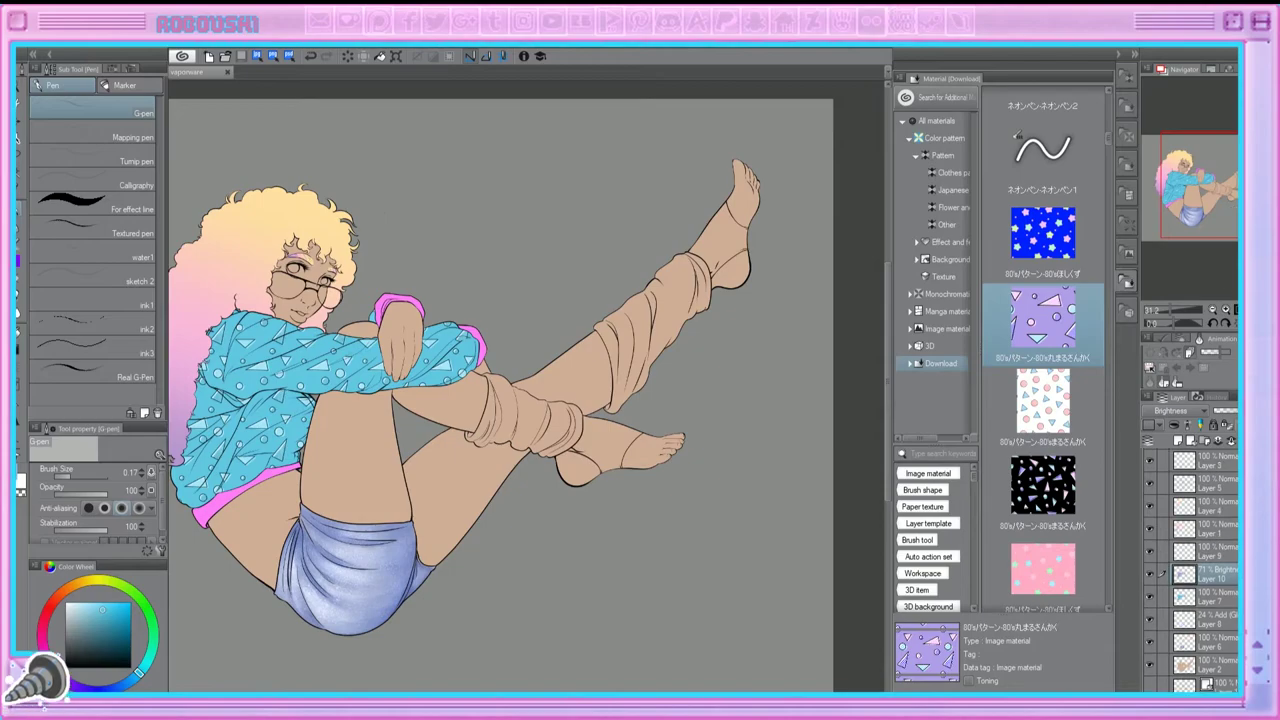
Step: Create a new layer above the sweater pattern layer and scribble pink G-pen strokes on the raised leg's warmer
{"action": "left_click", "coordinate": [1177, 440]}
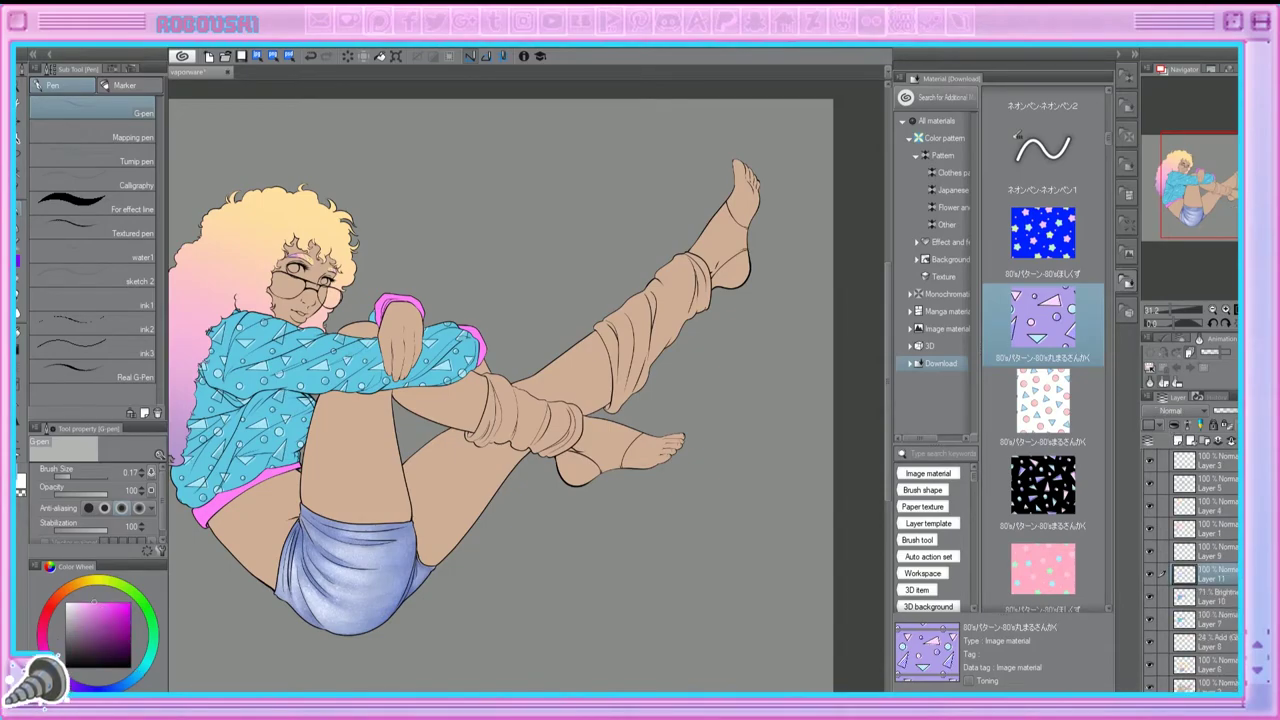
{"action": "key", "text": "ctrl+plus"}
{"action": "key", "text": "ctrl+plus"}
{"action": "key", "text": "ctrl+plus"}
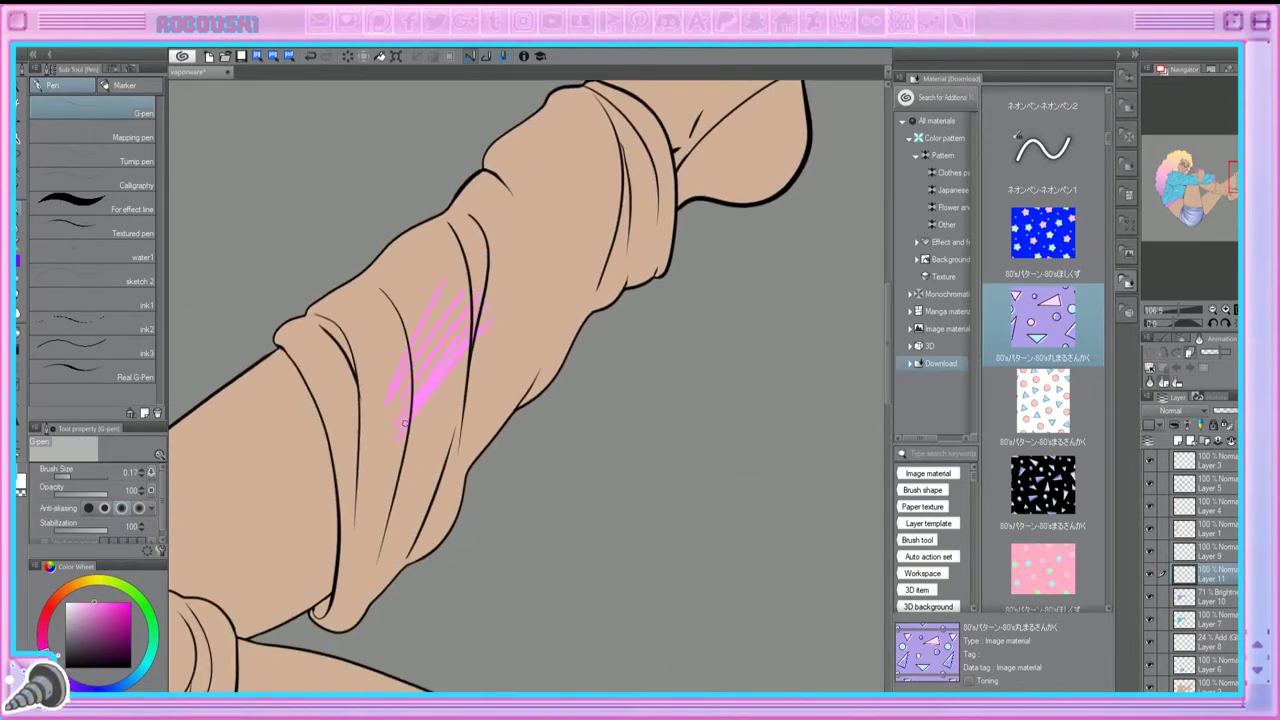
Step: Select the raised leg's warmer from the line art layer and fill it with pink on the new layer, covering the leftover gaps
{"action": "left_click", "coordinate": [1184, 484], "text": "ctrl"}
{"action": "key", "text": "w"}
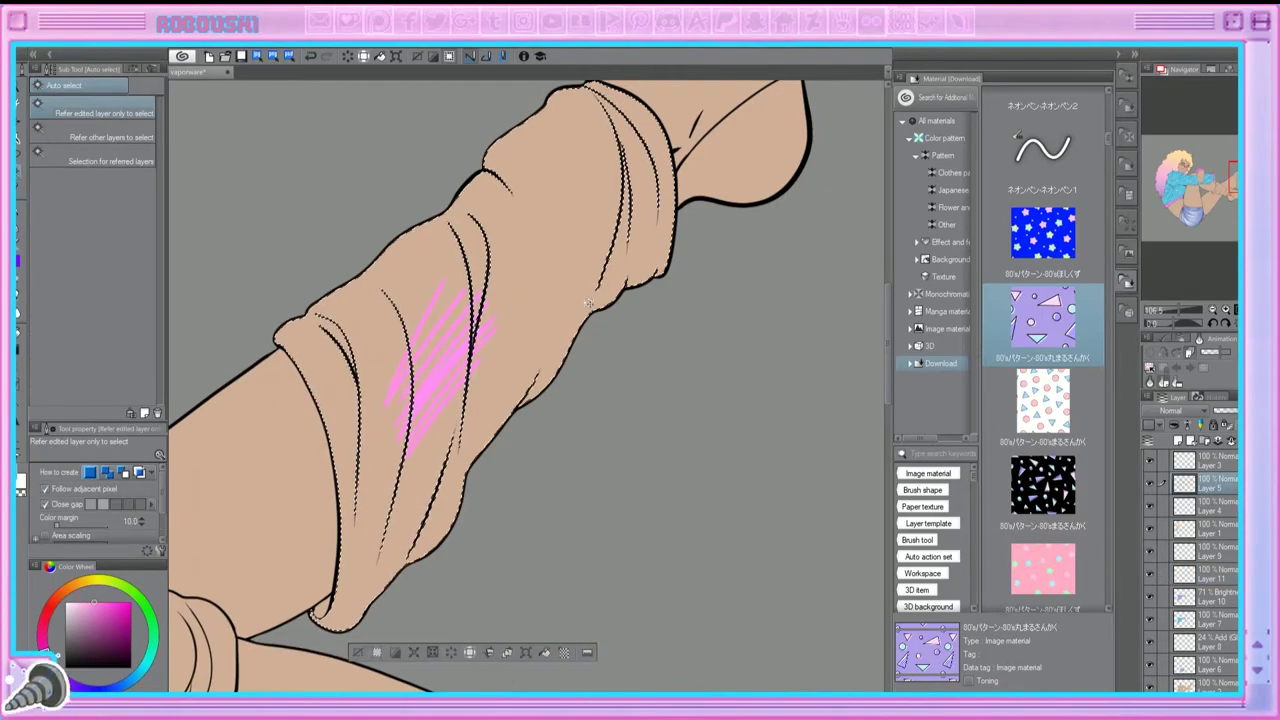
{"action": "left_click", "coordinate": [1150, 507]}
{"action": "left_click", "coordinate": [1200, 574]}
{"action": "key", "text": "g"}
{"action": "left_click", "coordinate": [408, 363]}
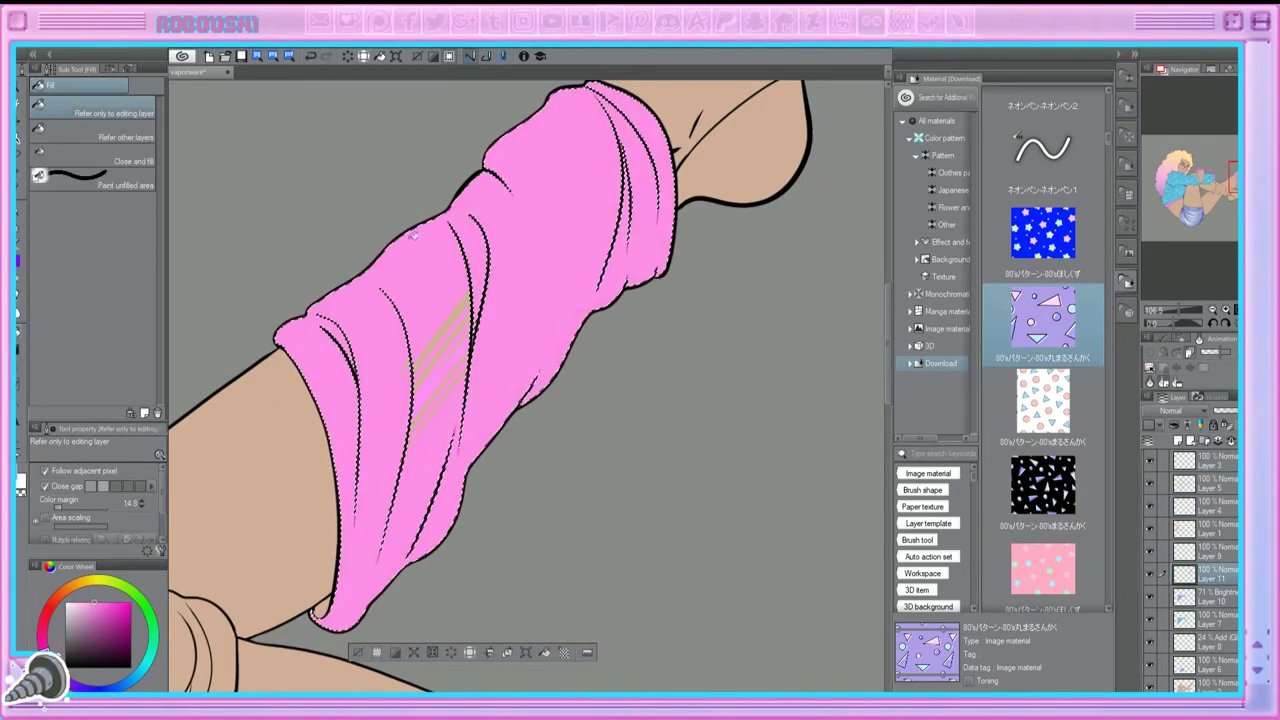
{"action": "scroll", "coordinate": [408, 363], "scroll_direction": "down", "scroll_amount": 5}
{"action": "scroll", "coordinate": [408, 363], "scroll_direction": "up", "scroll_amount": 6}
{"action": "key", "text": "ctrl+d"}
{"action": "key", "text": "p"}
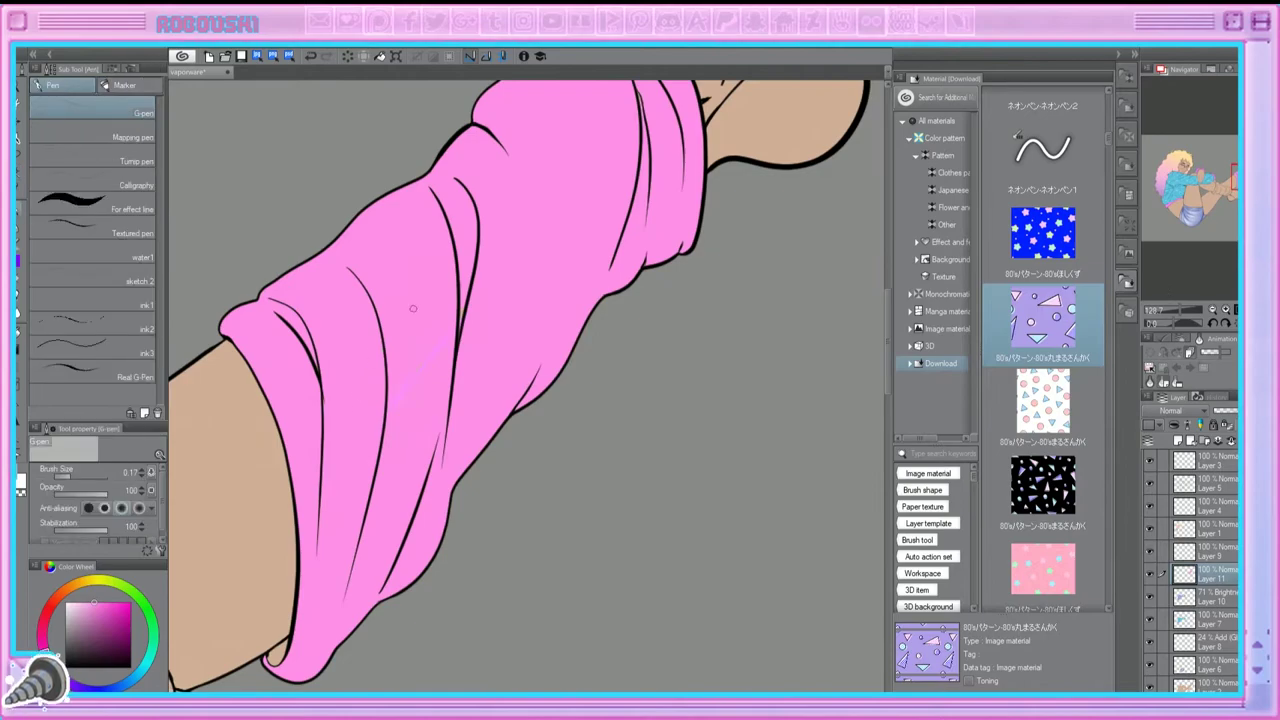
Step: Select the lower leg's warmer from the line art layer and fill it with the same pink on the leg warmer layer
{"action": "left_click_drag", "start_coordinate": [1185, 194], "coordinate": [1222, 188]}
{"action": "left_click", "coordinate": [1184, 484]}
{"action": "key", "text": "w"}
{"action": "left_click", "coordinate": [562, 466]}
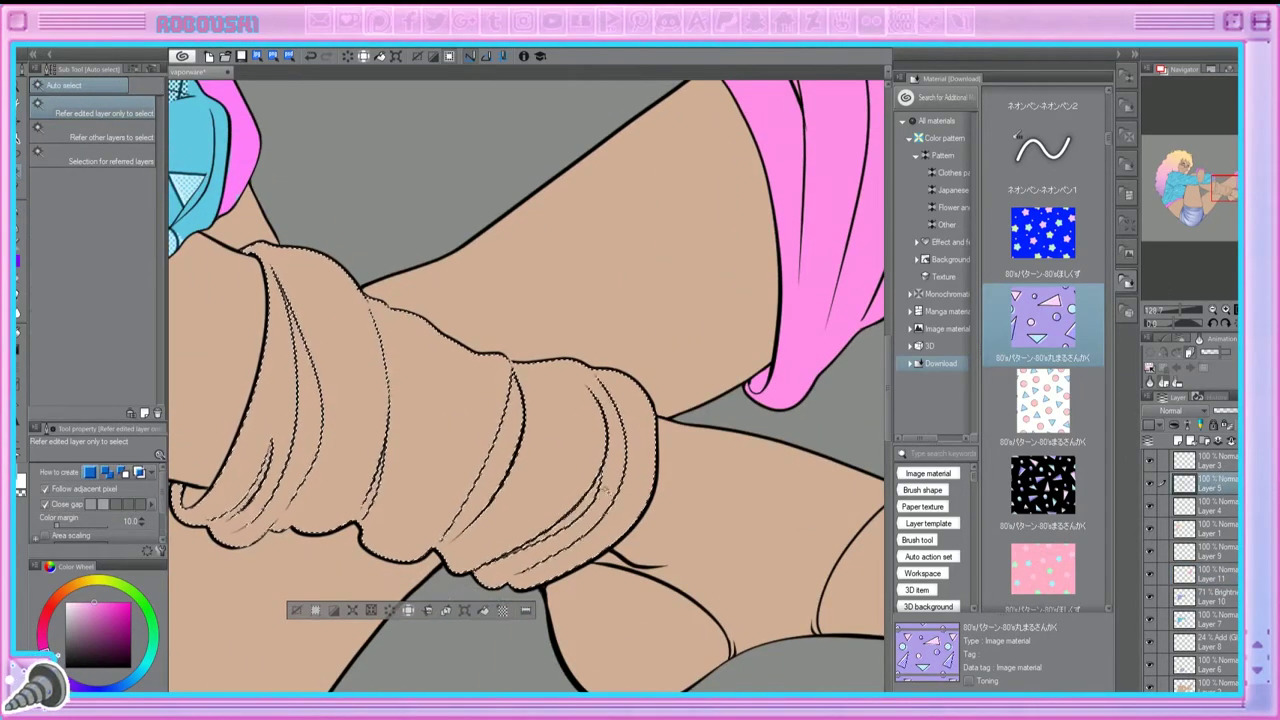
{"action": "left_click", "coordinate": [1200, 574]}
{"action": "key", "text": "g"}
{"action": "left_click", "coordinate": [450, 430]}
{"action": "scroll", "coordinate": [1185, 312], "scroll_direction": "down", "scroll_amount": 5}
{"action": "key", "text": "ctrl+d"}
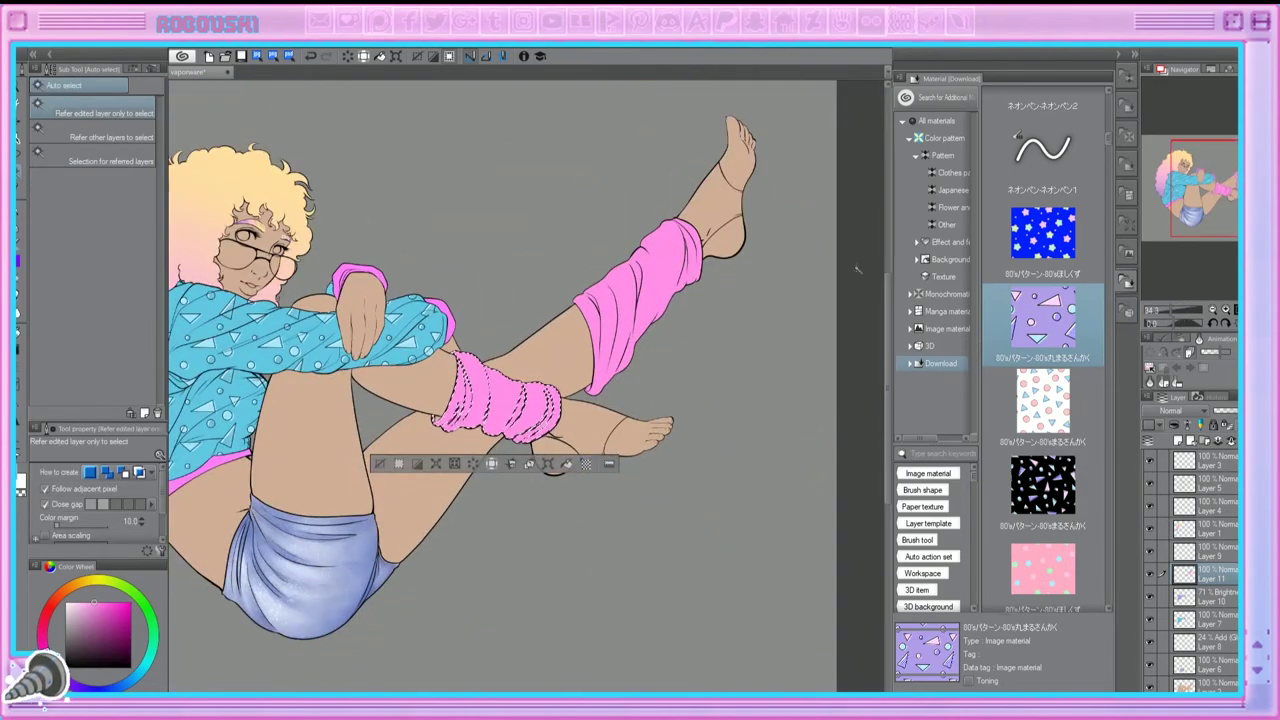
{"action": "scroll", "coordinate": [1185, 312], "scroll_direction": "up", "scroll_amount": 5}
{"action": "key", "text": "p"}
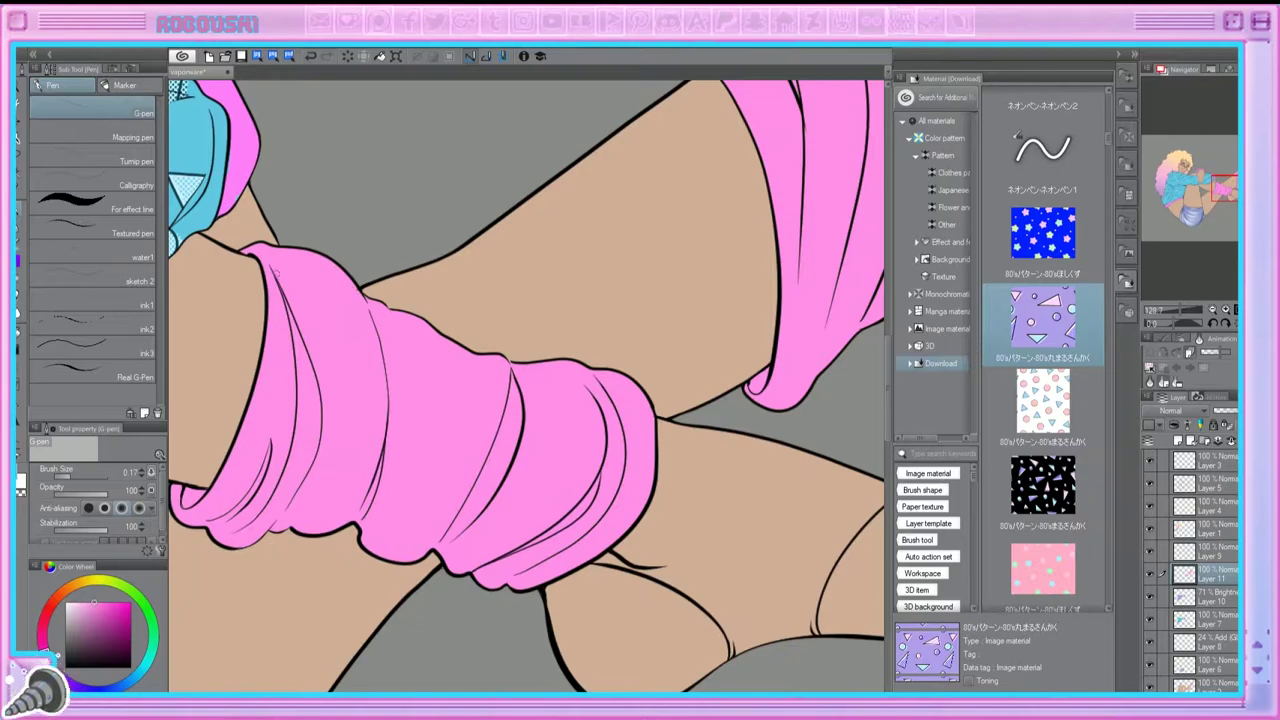
Step: Choose purple, paint along the lower leg warmer's edge and select the sock area between the ankle and toes from the line art
{"action": "scroll", "coordinate": [1185, 312], "scroll_direction": "down", "scroll_amount": 3}
{"action": "left_click_drag", "start_coordinate": [1210, 186], "coordinate": [1225, 192]}
{"action": "scroll", "coordinate": [1185, 312], "scroll_direction": "up", "scroll_amount": 3}
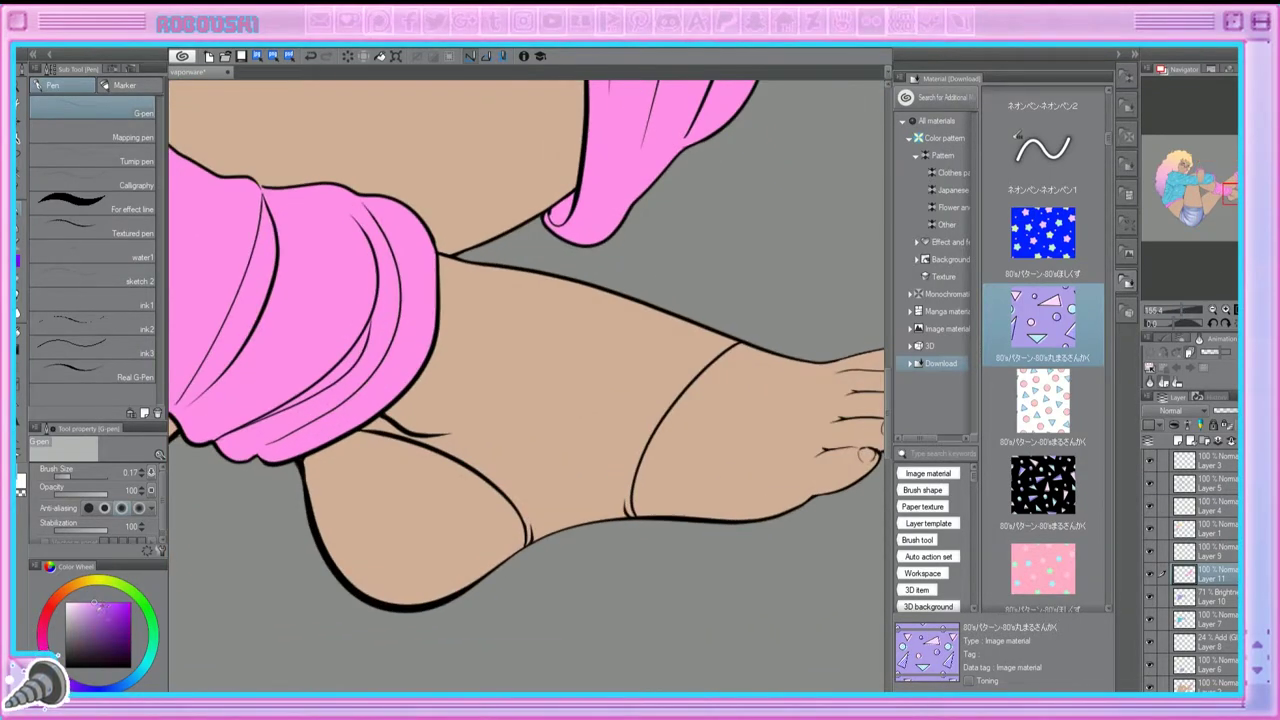
{"action": "left_click", "coordinate": [93, 615]}
{"action": "left_click_drag", "start_coordinate": [404, 397], "coordinate": [360, 432]}
{"action": "key", "text": "e"}
{"action": "key", "text": "p"}
{"action": "left_click_drag", "start_coordinate": [440, 310], "coordinate": [425, 375]}
{"action": "key", "text": "w"}
{"action": "left_click", "coordinate": [560, 330]}
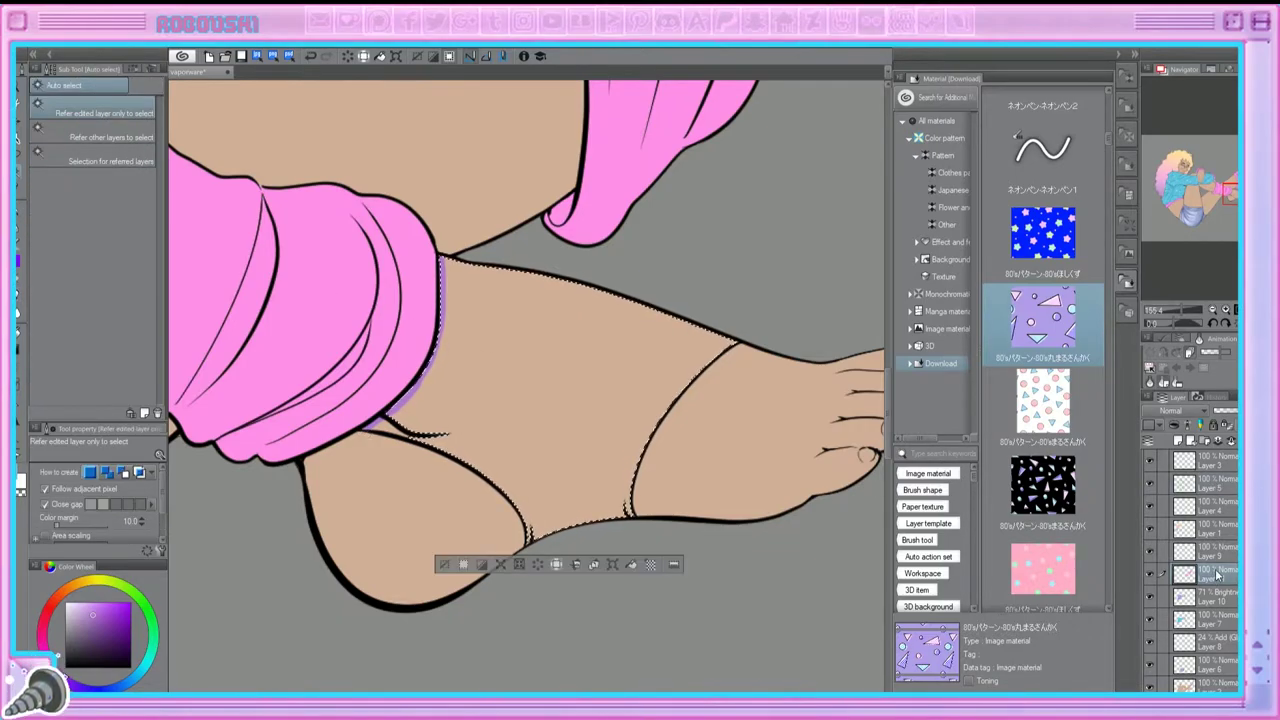
Step: Paint the sock areas purple on the leg warmer layer using an enlarged G-pen, and clear the selection
{"action": "key", "text": "p"}
{"action": "left_click_drag", "start_coordinate": [446, 262], "coordinate": [440, 370]}
{"action": "key", "text": "bracketright"}
{"action": "mouse_move", "coordinate": [446, 300]}
{"action": "left_mouse_down"}
{"action": "mouse_move", "coordinate": [450, 420]}
{"action": "mouse_move", "coordinate": [600, 420]}
{"action": "mouse_move", "coordinate": [620, 480]}
{"action": "mouse_move", "coordinate": [527, 390]}
{"action": "left_mouse_up"}
{"action": "scroll", "coordinate": [527, 390], "scroll_direction": "down", "scroll_amount": 3}
{"action": "left_click_drag", "start_coordinate": [730, 170], "coordinate": [520, 320]}
{"action": "key", "text": "bracketright"}
{"action": "key", "text": "bracketright"}
{"action": "key", "text": "bracketright"}
{"action": "mouse_move", "coordinate": [575, 230]}
{"action": "left_mouse_down"}
{"action": "mouse_move", "coordinate": [610, 340]}
{"action": "mouse_move", "coordinate": [483, 360]}
{"action": "mouse_move", "coordinate": [657, 600]}
{"action": "left_mouse_up"}
{"action": "key", "text": "ctrl+d"}
Step: Reduce the G-pen size to 0.22, touch up the purple sock's edges and check the whole figure
{"action": "key", "text": "bracketleft"}
{"action": "key", "text": "bracketleft"}
{"action": "key", "text": "bracketleft"}
{"action": "scroll", "coordinate": [527, 390], "scroll_direction": "up", "scroll_amount": 3}
{"action": "left_click_drag", "start_coordinate": [457, 464], "coordinate": [420, 385]}
{"action": "key", "text": "bracketleft"}
{"action": "key", "text": "bracketleft"}
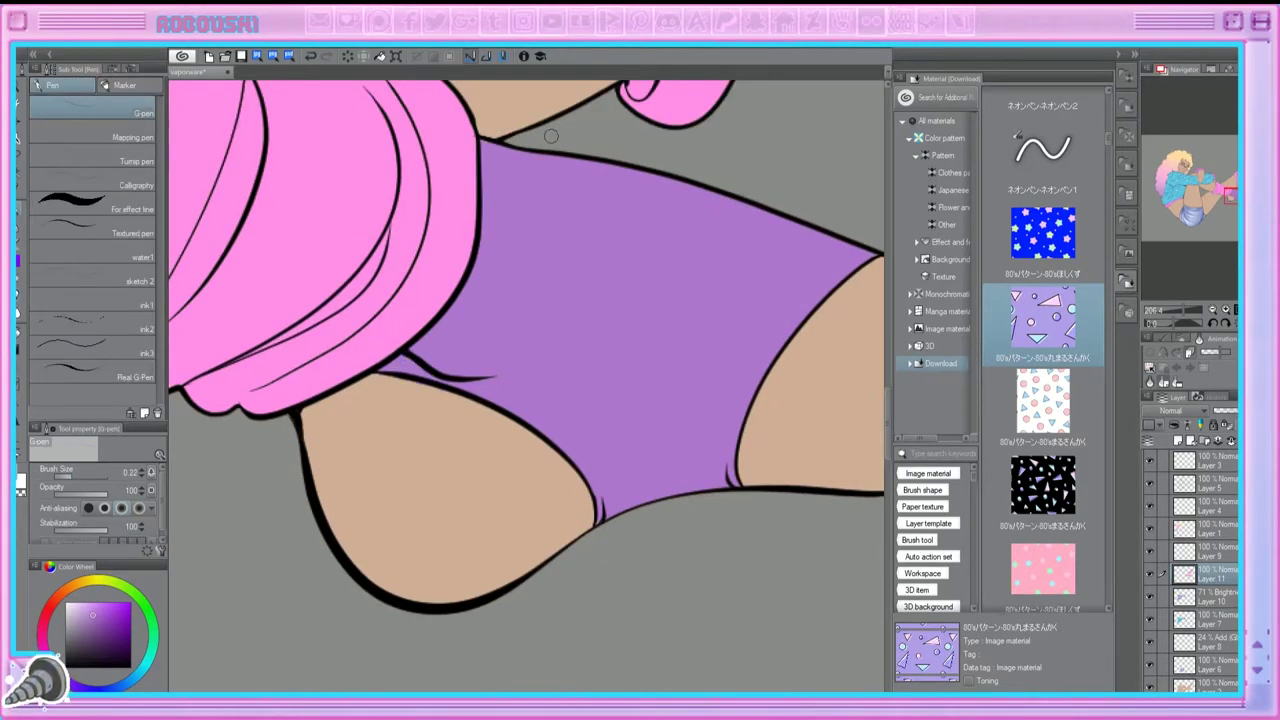
{"action": "key", "text": "ctrl+0"}
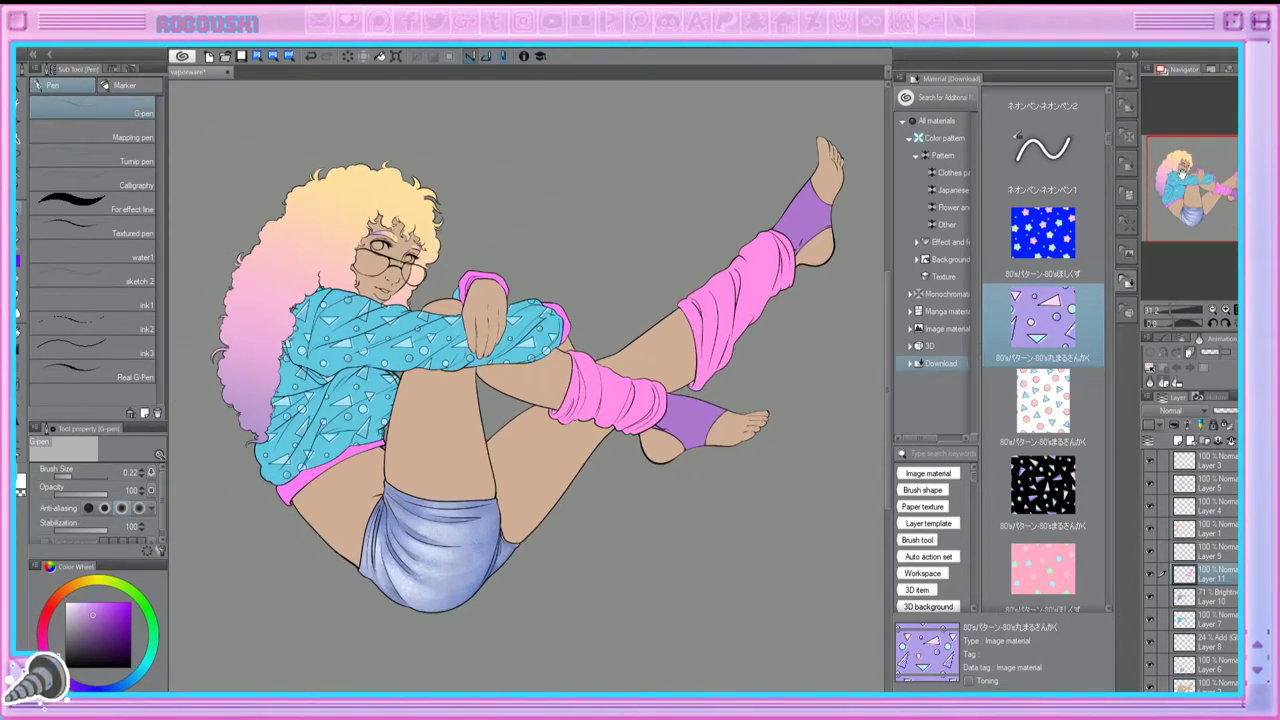
{"action": "key", "text": "ctrl+minus"}
{"action": "left_click", "coordinate": [1214, 208]}
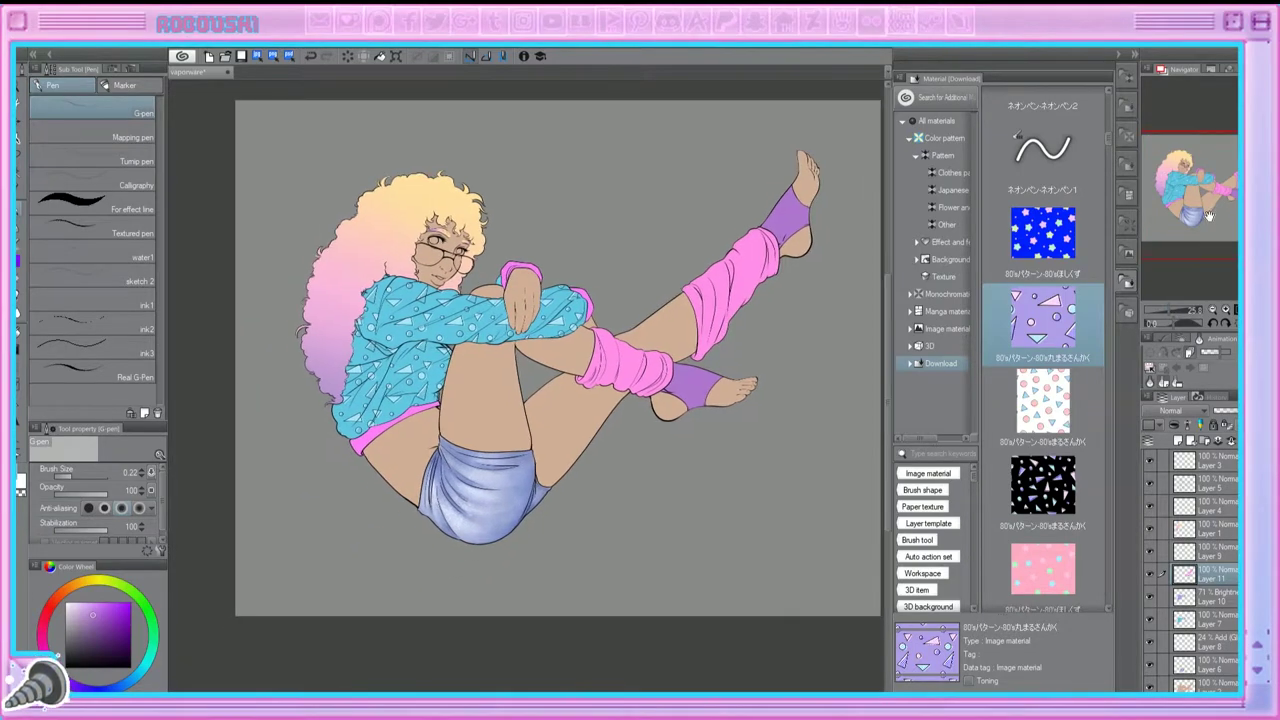
Step: Create a new layer above the shorts' Add (Glow) layer and draw a white zigzag highlight line across the shorts' folds
{"action": "left_click", "coordinate": [1221, 415]}
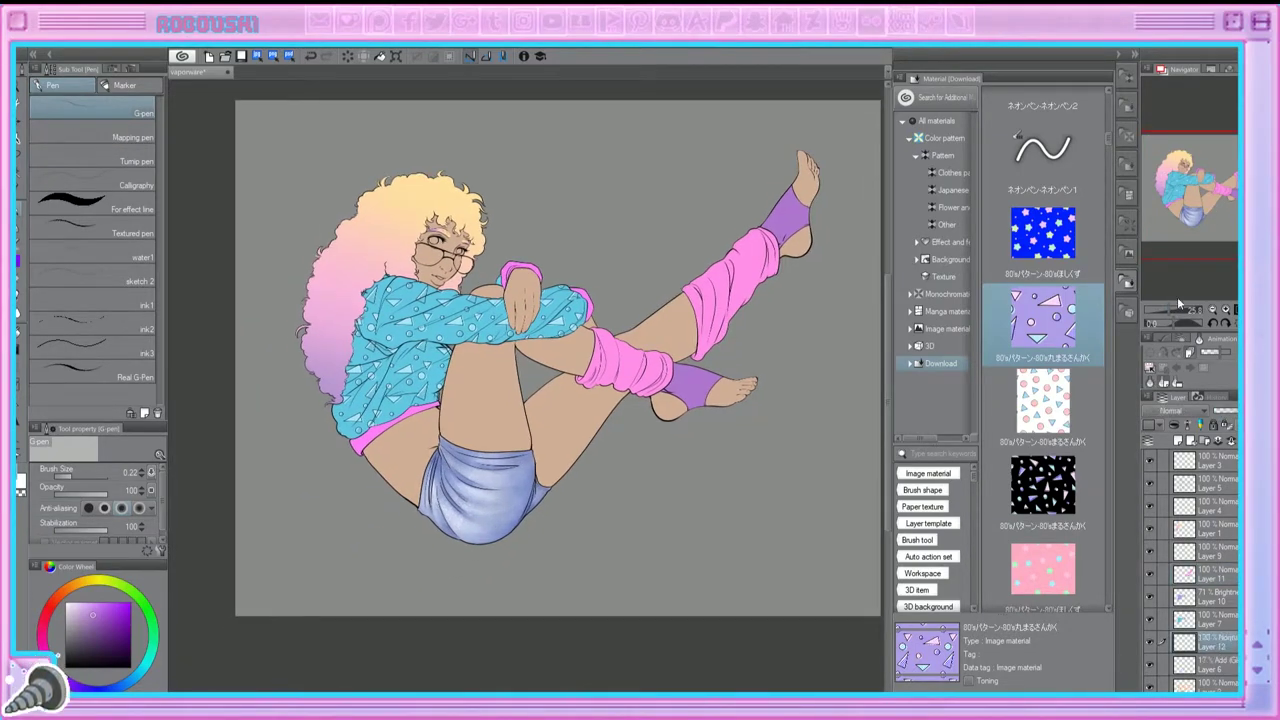
{"action": "left_click", "coordinate": [1177, 313]}
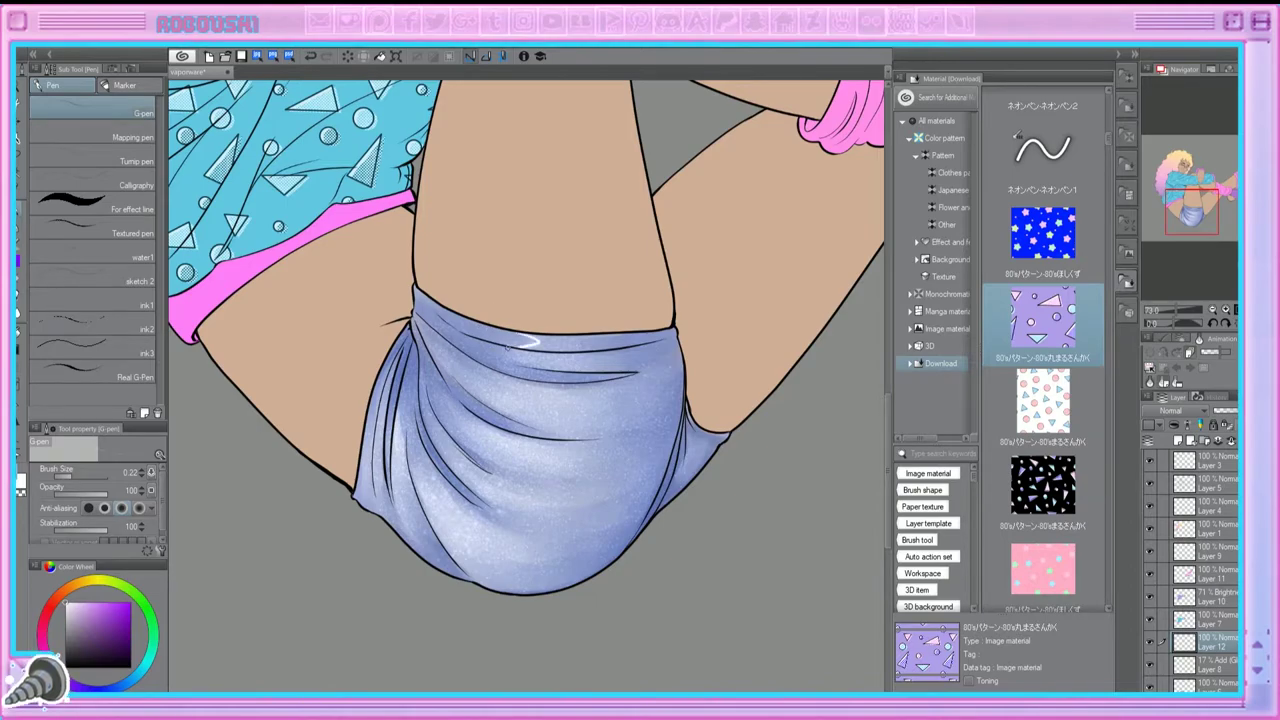
{"action": "left_click_drag", "start_coordinate": [502, 368], "coordinate": [492, 420]}
{"action": "mouse_move", "coordinate": [484, 475]}
{"action": "left_mouse_down"}
{"action": "mouse_move", "coordinate": [428, 464]}
{"action": "mouse_move", "coordinate": [410, 484]}
{"action": "mouse_move", "coordinate": [386, 457]}
{"action": "left_mouse_up"}
{"action": "left_click_drag", "start_coordinate": [355, 410], "coordinate": [243, 345]}
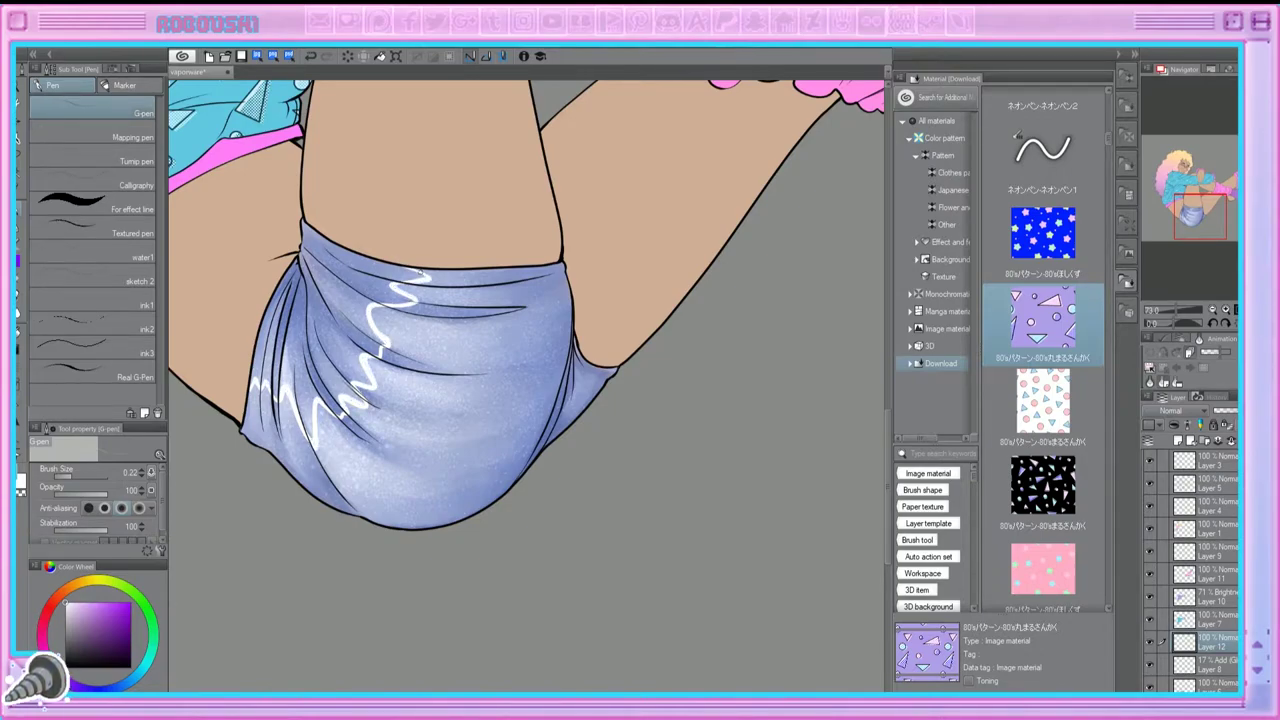
Step: Draw further wavy white highlight lines following the first one across the shorts, down to the lower hem
{"action": "left_click_drag", "start_coordinate": [324, 474], "coordinate": [360, 434]}
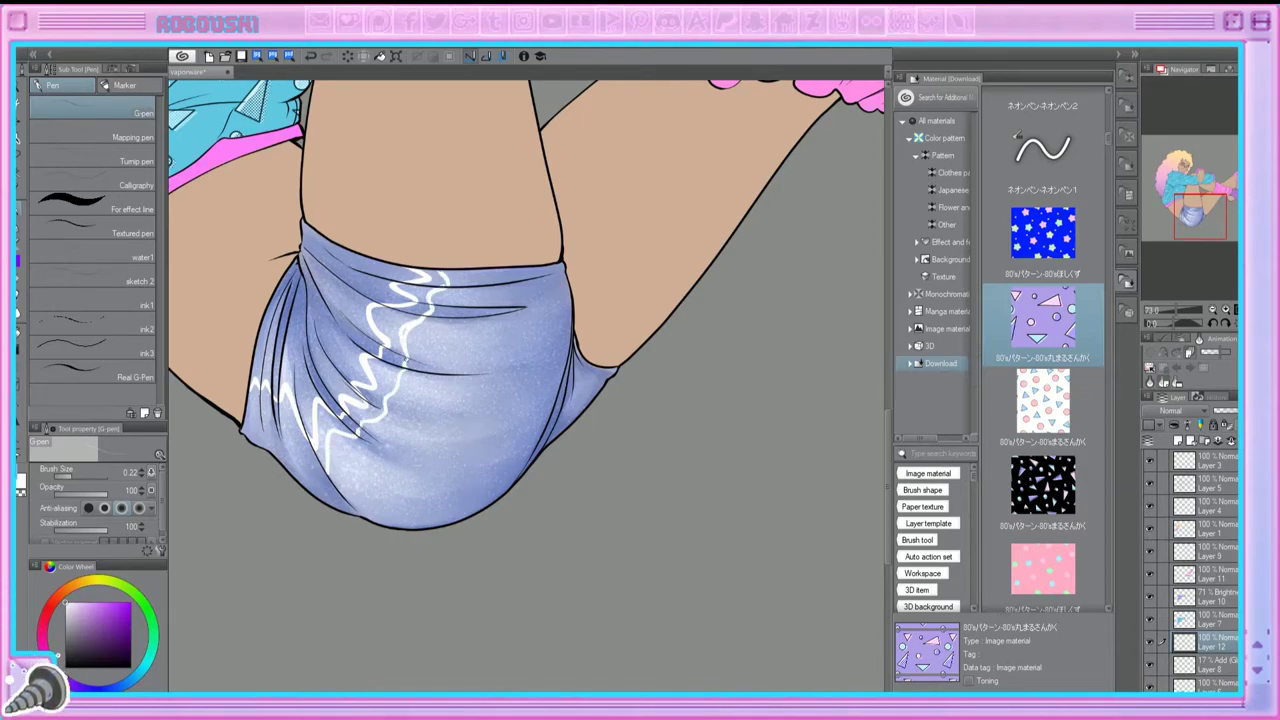
{"action": "left_click_drag", "start_coordinate": [320, 472], "coordinate": [273, 426]}
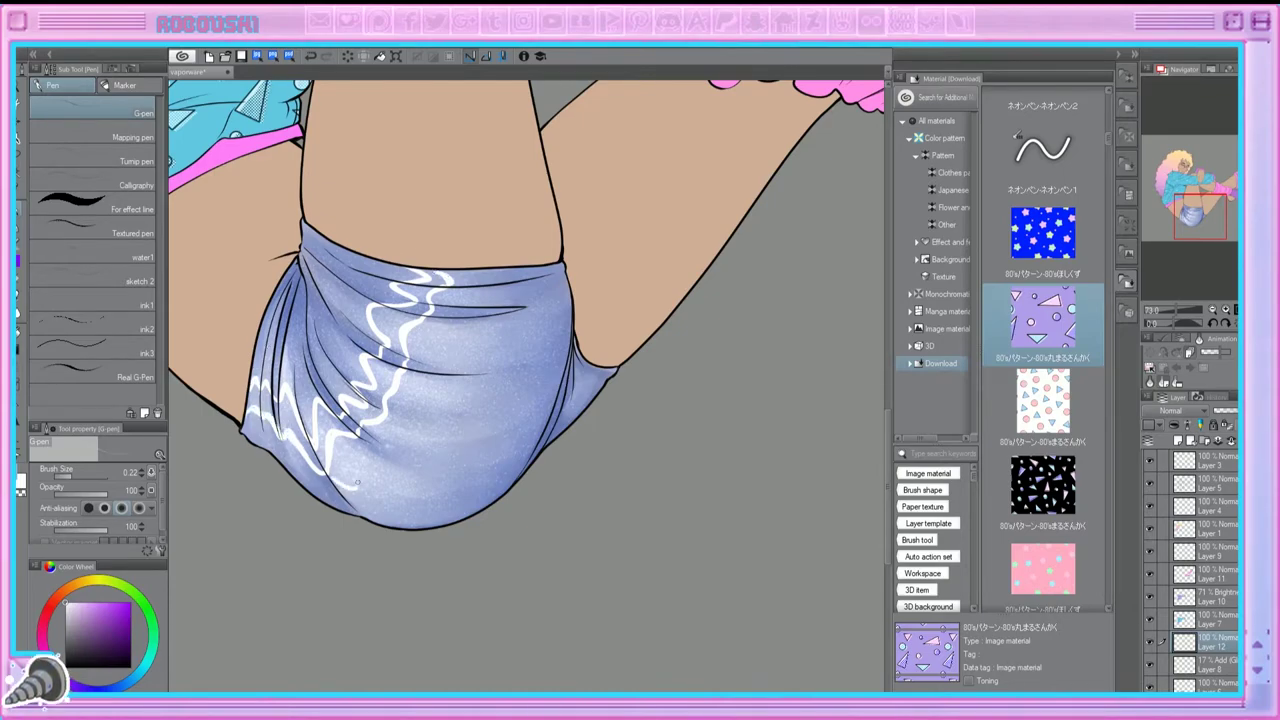
{"action": "mouse_move", "coordinate": [338, 486]}
{"action": "left_mouse_down"}
{"action": "mouse_move", "coordinate": [413, 423]}
{"action": "mouse_move", "coordinate": [434, 386]}
{"action": "mouse_move", "coordinate": [430, 341]}
{"action": "mouse_move", "coordinate": [456, 314]}
{"action": "left_mouse_up"}
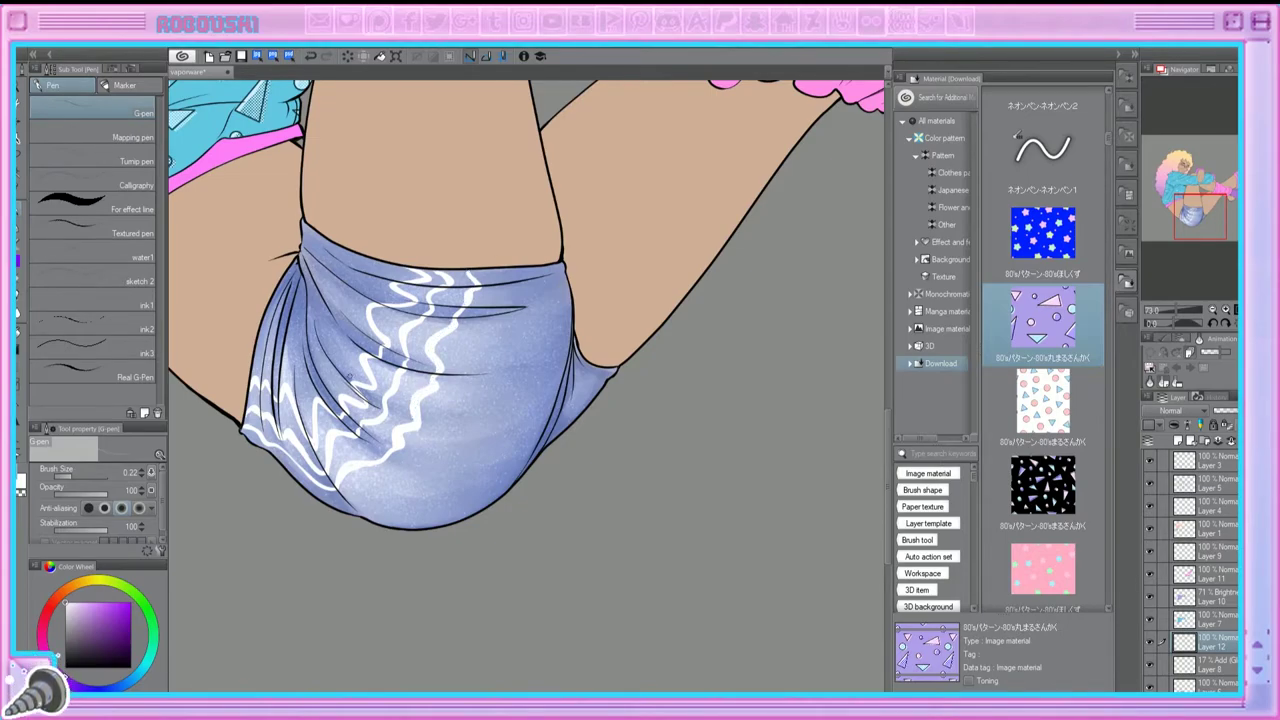
Step: Smear the white lines into soft fabric highlights with the Finger tip blend tool and set the layer to Add (Glow)
{"action": "key", "text": "j"}
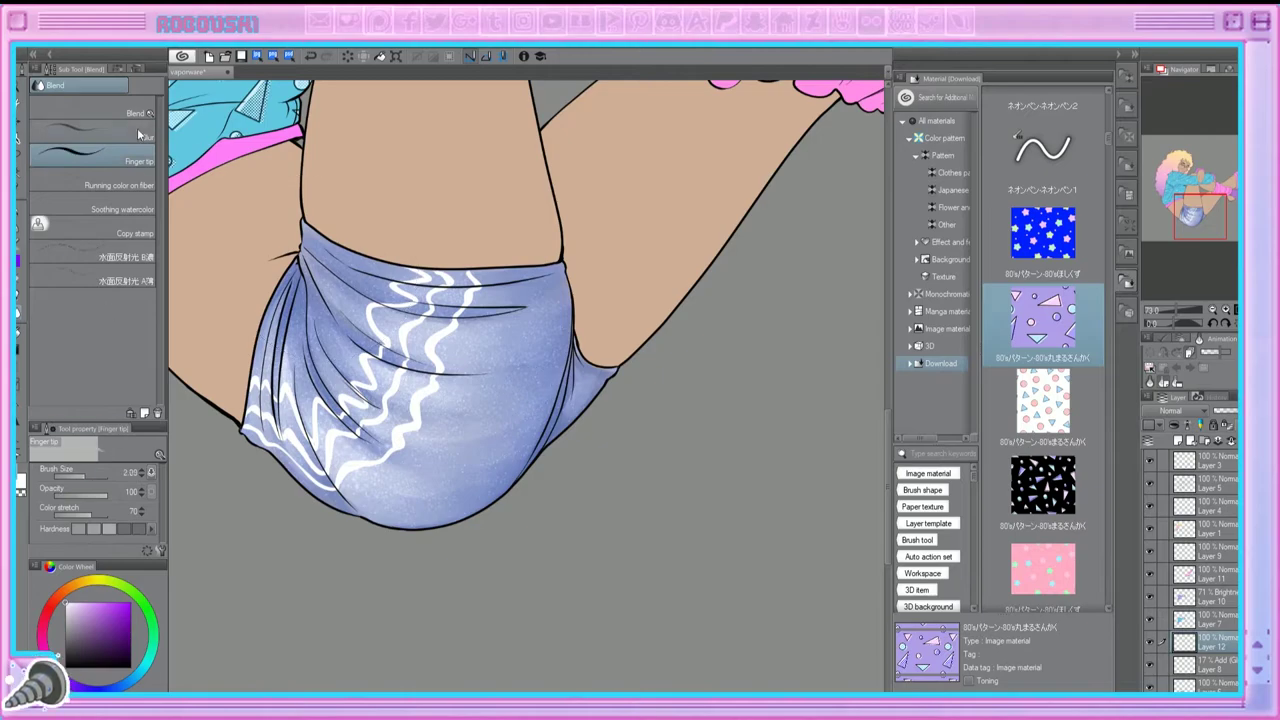
{"action": "mouse_move", "coordinate": [338, 341]}
{"action": "left_mouse_down"}
{"action": "mouse_move", "coordinate": [405, 389]}
{"action": "mouse_move", "coordinate": [531, 308]}
{"action": "mouse_move", "coordinate": [529, 288]}
{"action": "mouse_move", "coordinate": [422, 323]}
{"action": "mouse_move", "coordinate": [386, 286]}
{"action": "mouse_move", "coordinate": [500, 391]}
{"action": "mouse_move", "coordinate": [479, 432]}
{"action": "mouse_move", "coordinate": [338, 432]}
{"action": "mouse_move", "coordinate": [292, 377]}
{"action": "mouse_move", "coordinate": [447, 445]}
{"action": "mouse_move", "coordinate": [454, 412]}
{"action": "mouse_move", "coordinate": [441, 481]}
{"action": "mouse_move", "coordinate": [292, 344]}
{"action": "mouse_move", "coordinate": [410, 415]}
{"action": "mouse_move", "coordinate": [357, 318]}
{"action": "mouse_move", "coordinate": [412, 313]}
{"action": "mouse_move", "coordinate": [522, 270]}
{"action": "mouse_move", "coordinate": [315, 467]}
{"action": "left_mouse_up"}
{"action": "scroll", "coordinate": [1180, 410], "scroll_direction": "down", "scroll_amount": 12}
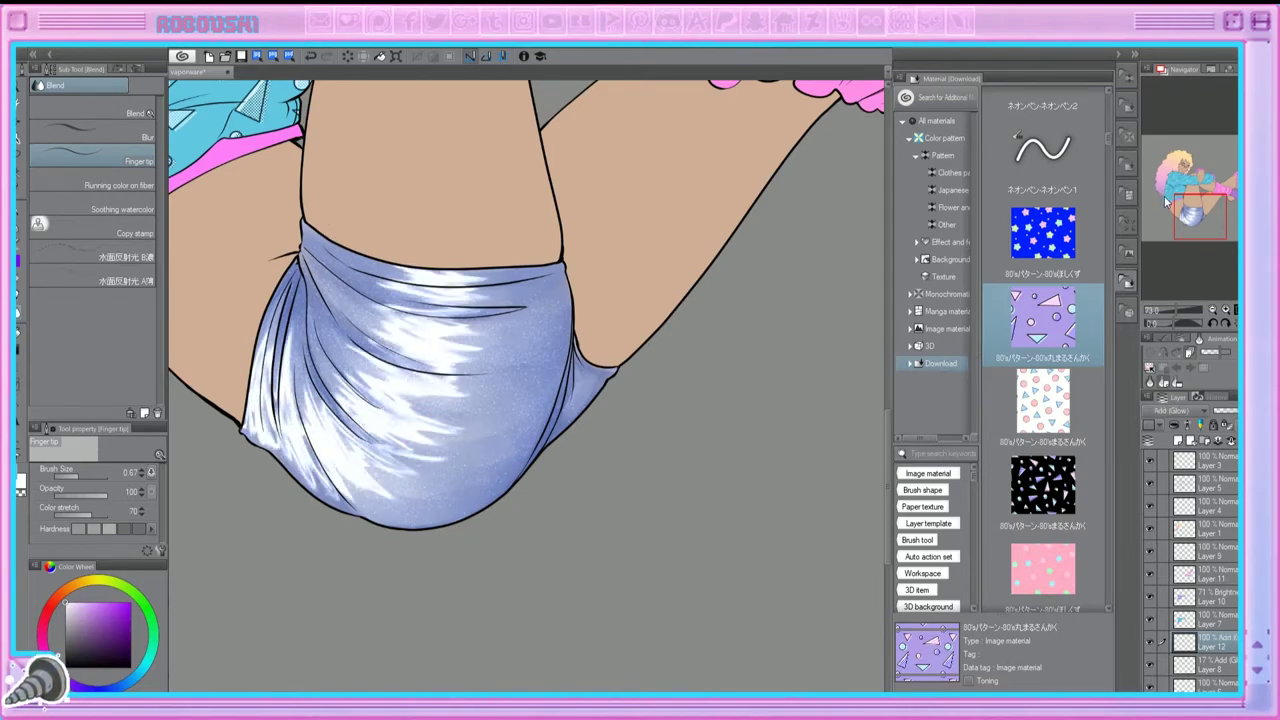
{"action": "mouse_move", "coordinate": [400, 295]}
{"action": "left_mouse_down"}
{"action": "mouse_move", "coordinate": [306, 351]}
{"action": "mouse_move", "coordinate": [413, 478]}
{"action": "mouse_move", "coordinate": [289, 331]}
{"action": "mouse_move", "coordinate": [290, 390]}
{"action": "left_mouse_up"}
{"action": "mouse_move", "coordinate": [275, 320]}
{"action": "left_mouse_down"}
{"action": "mouse_move", "coordinate": [365, 327]}
{"action": "mouse_move", "coordinate": [375, 380]}
{"action": "mouse_move", "coordinate": [443, 451]}
{"action": "mouse_move", "coordinate": [422, 476]}
{"action": "left_mouse_up"}
{"action": "scroll", "coordinate": [420, 365], "scroll_direction": "down", "scroll_amount": 3}
Step: Lower the shorts highlight layer's opacity to 51%
{"action": "left_click_drag", "start_coordinate": [1236, 411], "coordinate": [1232, 415]}
{"action": "left_click_drag", "start_coordinate": [1236, 193], "coordinate": [1207, 180]}
{"action": "scroll", "coordinate": [1190, 570], "scroll_direction": "down", "scroll_amount": 1}
{"action": "scroll", "coordinate": [1190, 570], "scroll_direction": "up", "scroll_amount": 1}
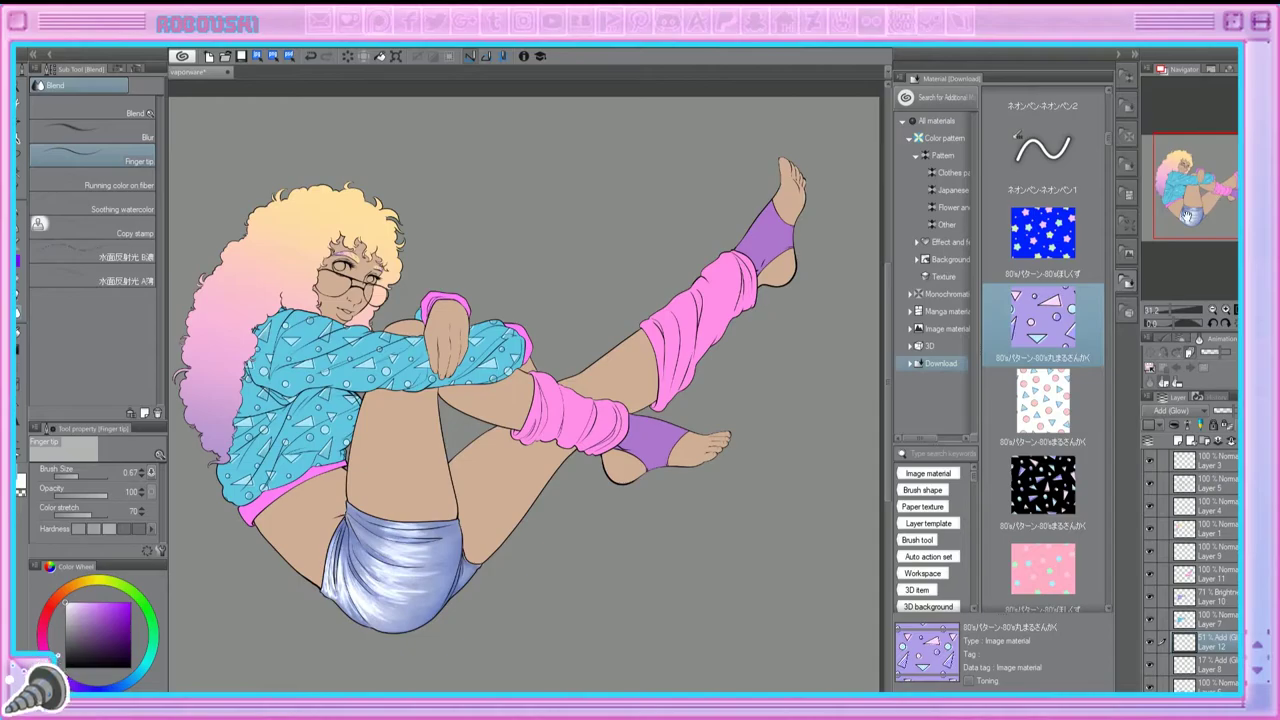
Step: Add the pink 80's pattern material with small black specks (80'sあられ) to the canvas above the clothing colour layers
{"action": "scroll", "coordinate": [1181, 245], "scroll_direction": "up", "scroll_amount": 3}
{"action": "scroll", "coordinate": [1043, 350], "scroll_direction": "down", "scroll_amount": 10}
{"action": "left_click", "coordinate": [1200, 551]}
{"action": "left_click_drag", "start_coordinate": [1043, 435], "coordinate": [664, 460]}
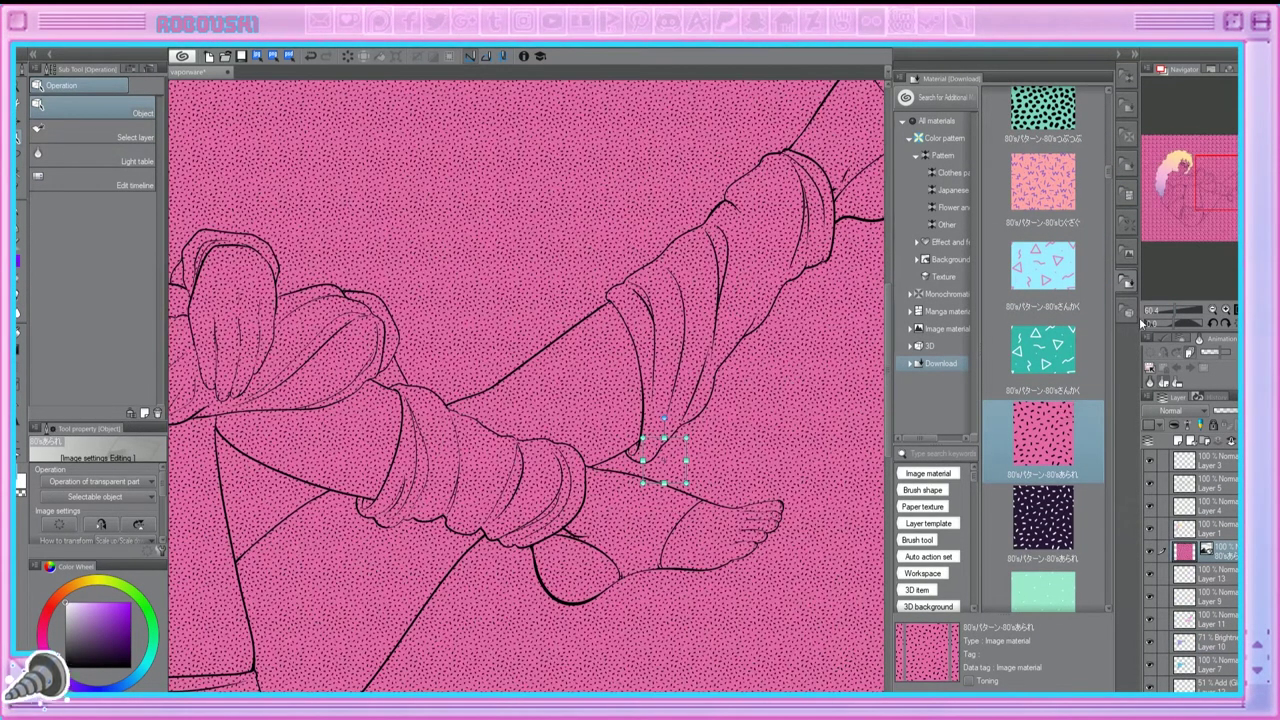
Step: Trim the rasterized speckled pattern to the leg warmers and place its layer directly above the pink leg warmer layer
{"action": "key", "text": "w"}
{"action": "left_click", "coordinate": [1214, 551], "text": "ctrl"}
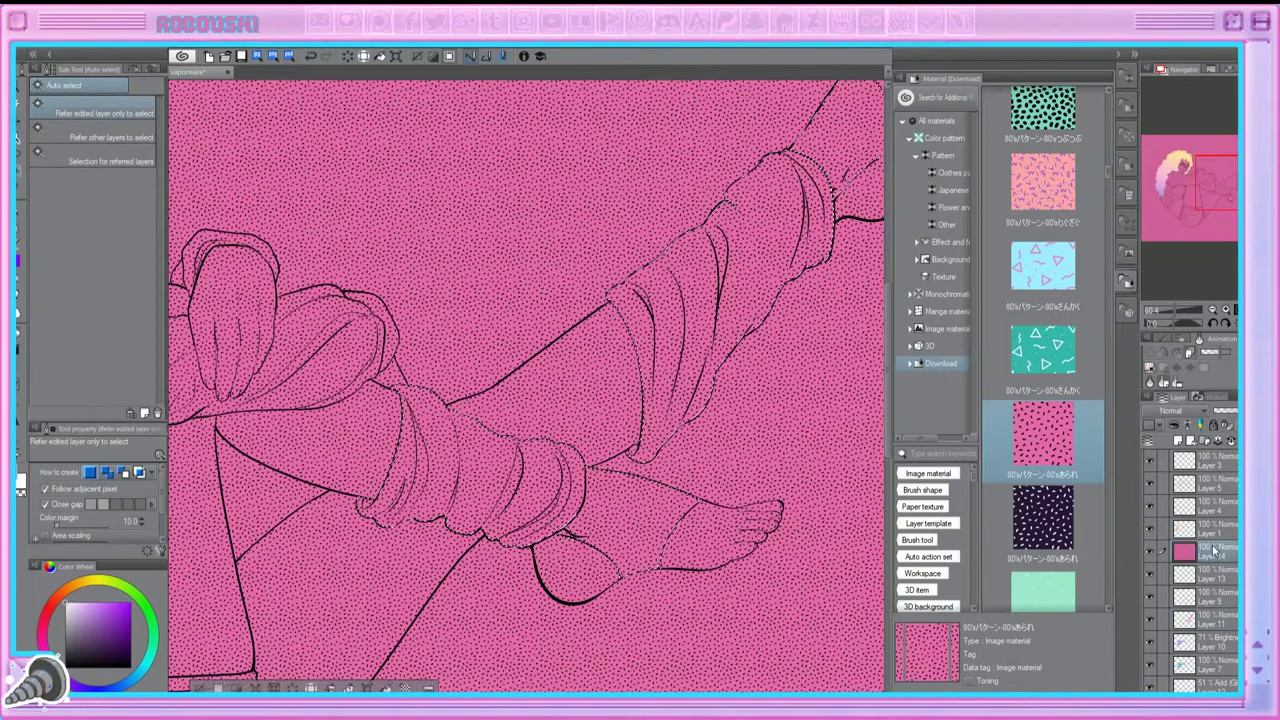
{"action": "key", "text": "shift+Delete"}
{"action": "key", "text": "ctrl+minus"}
{"action": "key", "text": "ctrl+d"}
{"action": "left_click_drag", "start_coordinate": [1218, 565], "coordinate": [1230, 588]}
{"action": "key", "text": "ctrl+d"}
Step: Set the leg warmer pattern layer's blending mode to Overlay and inspect the pattern up close
{"action": "left_click", "coordinate": [1175, 410]}
{"action": "left_click", "coordinate": [1172, 369]}
{"action": "scroll", "coordinate": [1185, 410], "scroll_direction": "up", "scroll_amount": 4}
{"action": "scroll", "coordinate": [1185, 410], "scroll_direction": "up", "scroll_amount": 8}
{"action": "left_click", "coordinate": [1185, 177]}
{"action": "scroll", "coordinate": [1185, 177], "scroll_direction": "up", "scroll_amount": 3}
{"action": "left_click_drag", "start_coordinate": [1185, 177], "coordinate": [1160, 189]}
{"action": "scroll", "coordinate": [1175, 313], "scroll_direction": "down", "scroll_amount": 3}
{"action": "scroll", "coordinate": [1190, 271], "scroll_direction": "up", "scroll_amount": 3}
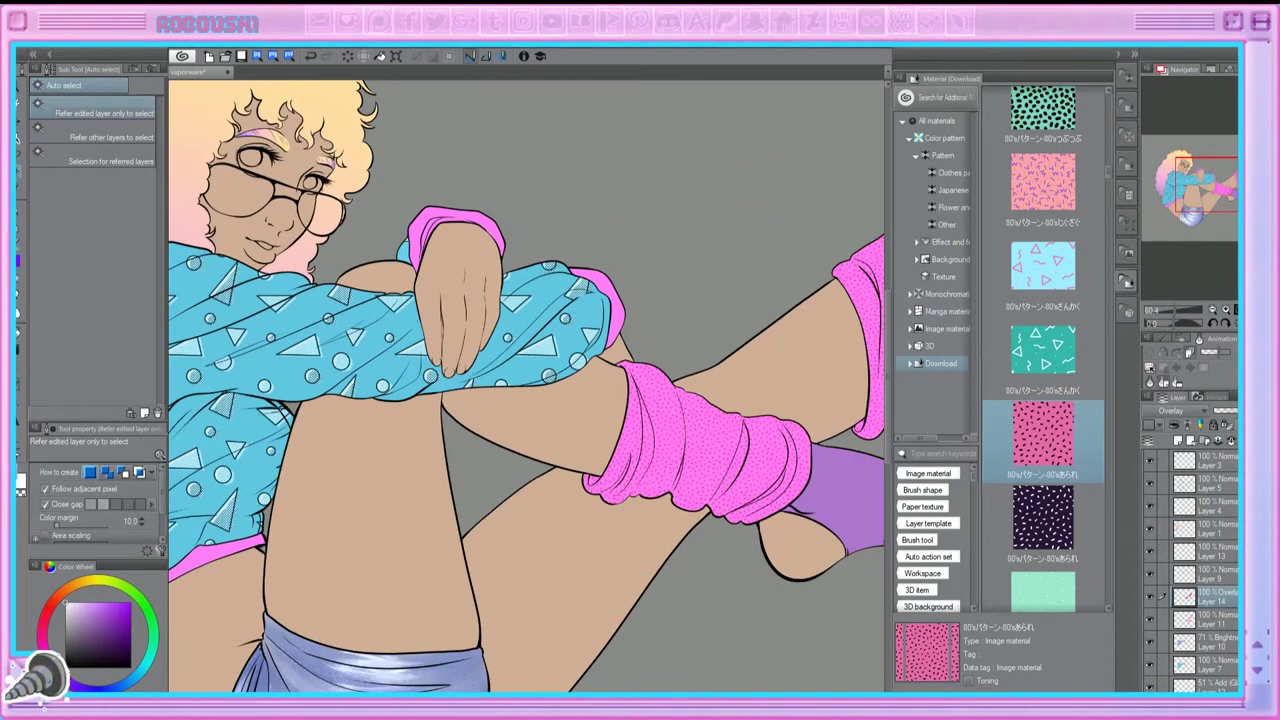
Step: Compare the Subtract and Color dodge blending modes on the leg warmer pattern layer and return it to Overlay
{"action": "left_click", "coordinate": [1184, 196]}
{"action": "key", "text": "Down"}
{"action": "key", "text": "Down"}
{"action": "key", "text": "Down"}
{"action": "scroll", "coordinate": [1172, 315], "scroll_direction": "down", "scroll_amount": 2}
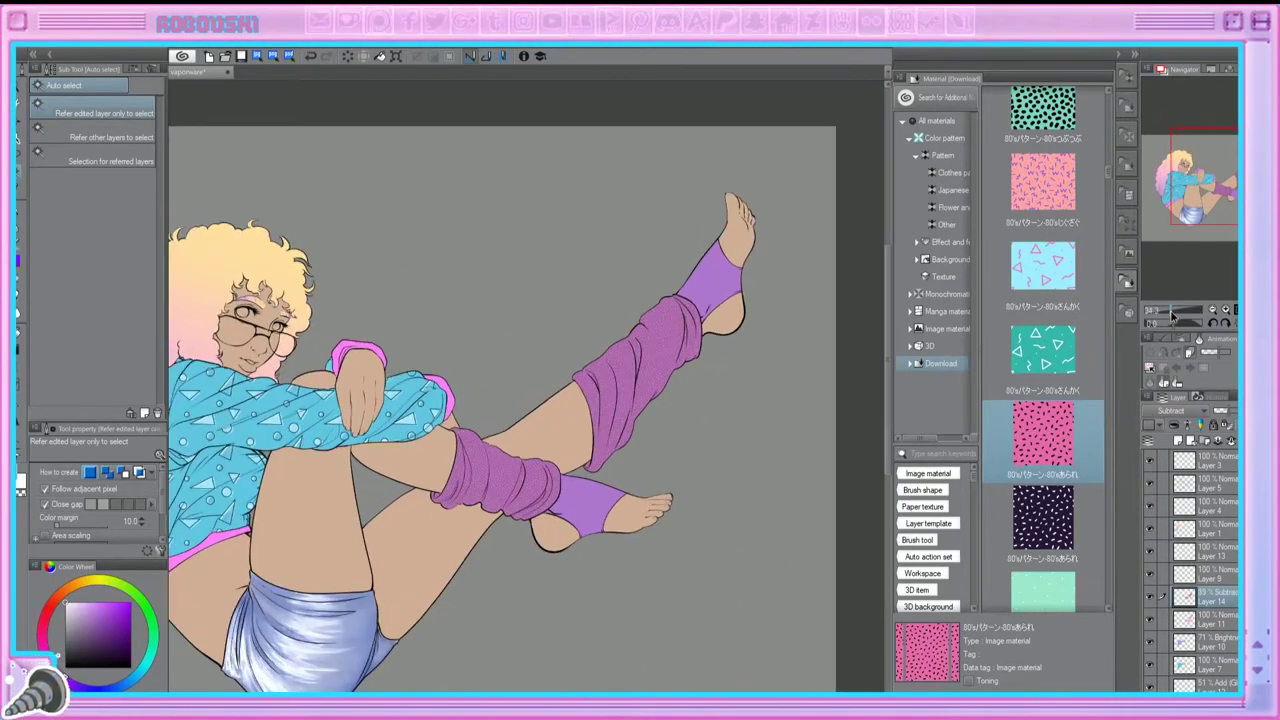
{"action": "scroll", "coordinate": [1172, 315], "scroll_direction": "up", "scroll_amount": 2}
{"action": "key", "text": "Down"}
{"action": "key", "text": "Down"}
{"action": "key", "text": "Down"}
{"action": "key", "text": "Down"}
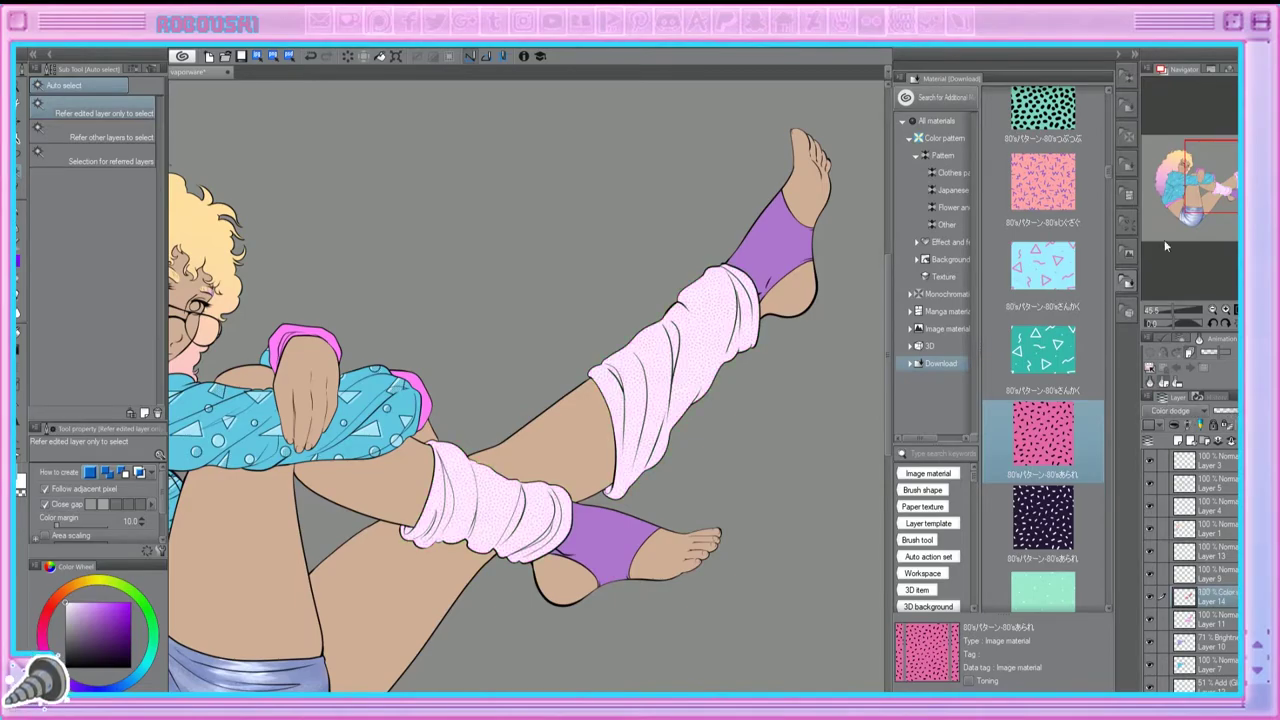
{"action": "key", "text": "Down"}
{"action": "key", "text": "Down"}
{"action": "key", "text": "Down"}
{"action": "key", "text": "Down"}
{"action": "key", "text": "Down"}
{"action": "scroll", "coordinate": [1190, 318], "scroll_direction": "down", "scroll_amount": 2}
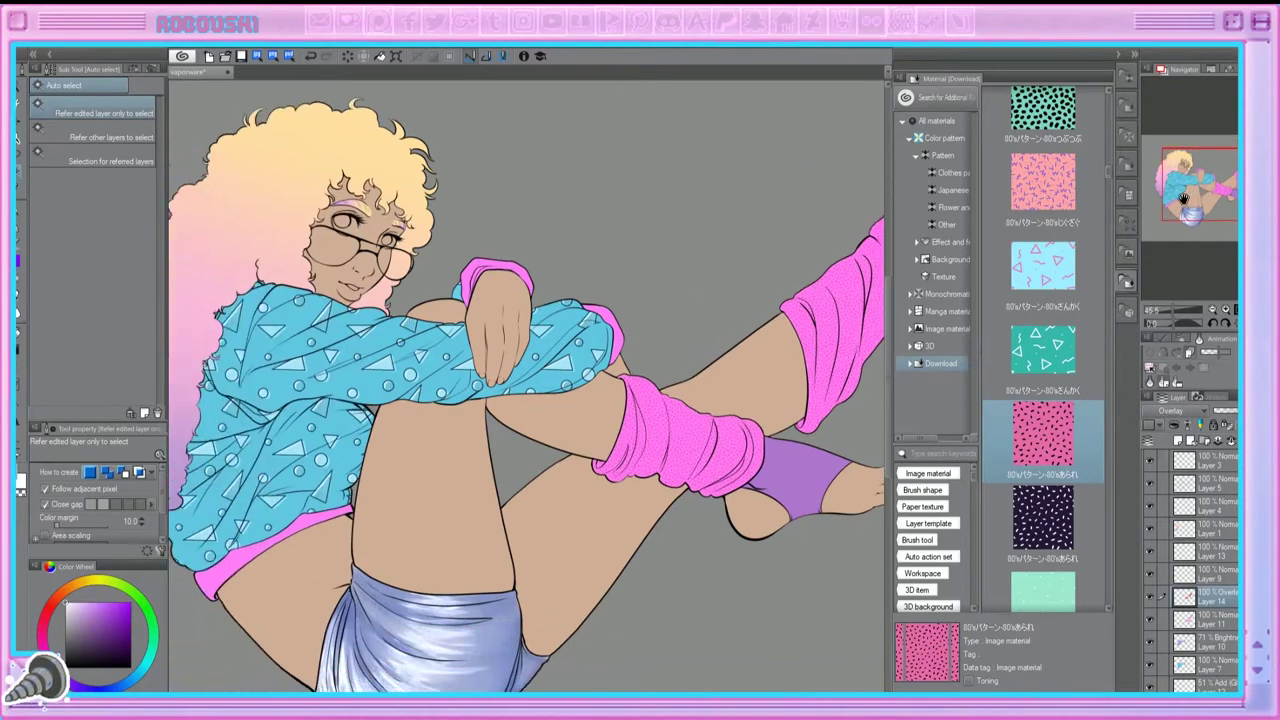
Step: Create a layer folder directly above the clothing colour layers
{"action": "key", "text": "alt+bracketleft"}
{"action": "key", "text": "alt+bracketleft"}
{"action": "key", "text": "alt+bracketleft"}
{"action": "key", "text": "alt+bracketleft"}
{"action": "key", "text": "alt+bracketleft"}
{"action": "key", "text": "alt+bracketleft"}
{"action": "key", "text": "alt+bracketleft"}
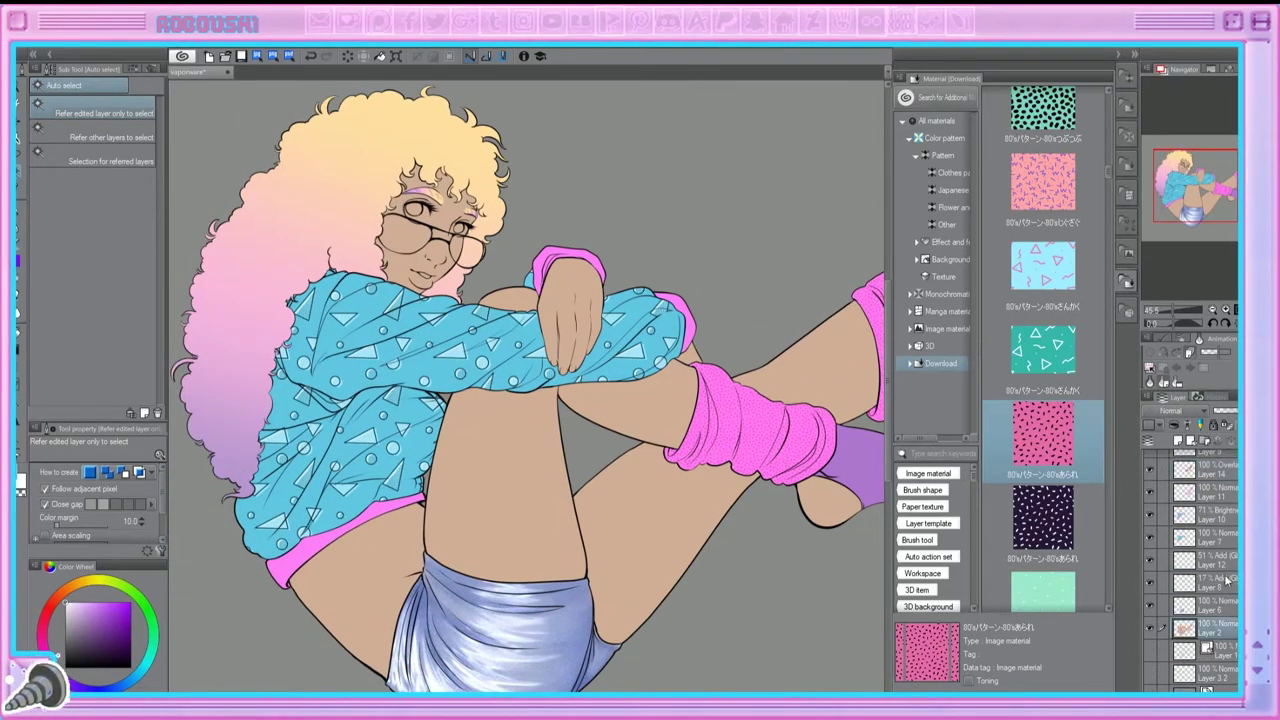
{"action": "scroll", "coordinate": [1178, 318], "scroll_direction": "up", "scroll_amount": 3}
{"action": "key", "text": "alt+bracketright"}
{"action": "key", "text": "alt+bracketright"}
{"action": "key", "text": "alt+bracketright"}
{"action": "key", "text": "alt+bracketright"}
{"action": "key", "text": "alt+bracketright"}
{"action": "key", "text": "alt+bracketright"}
{"action": "key", "text": "alt+bracketright"}
{"action": "key", "text": "alt+bracketright"}
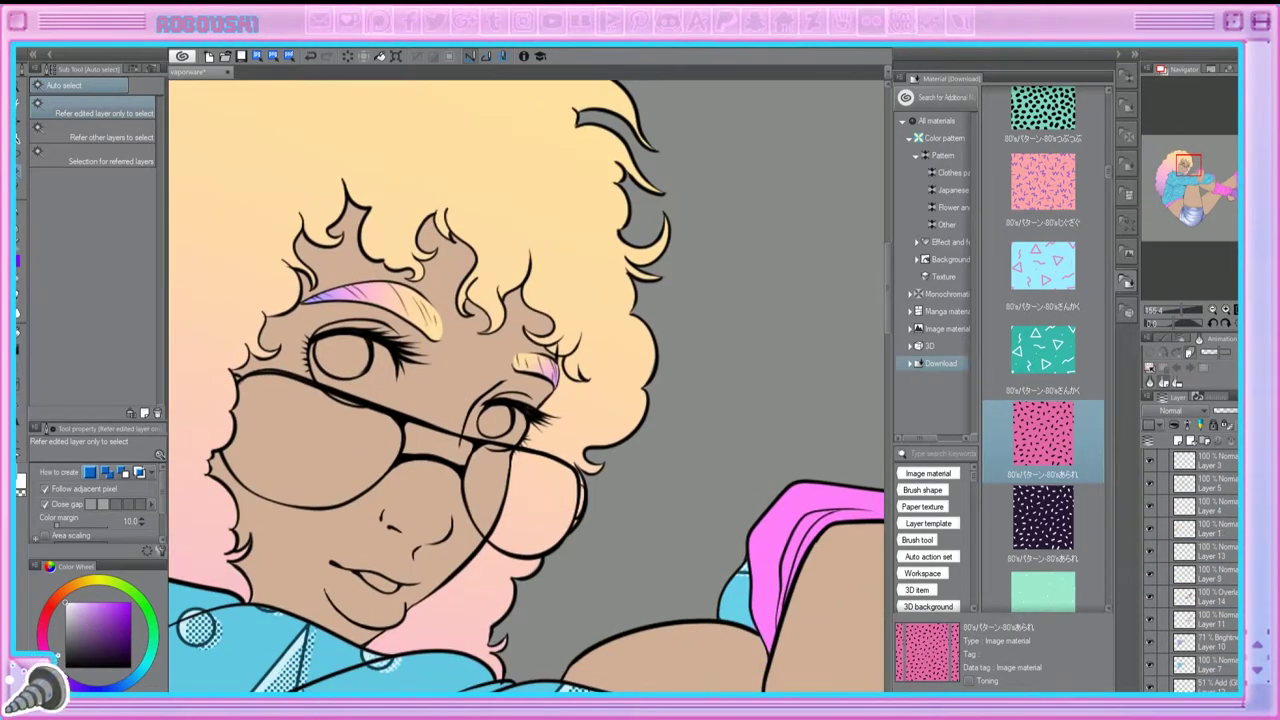
{"action": "key", "text": "ctrl+g"}
{"action": "scroll", "coordinate": [1207, 282], "scroll_direction": "down", "scroll_amount": 3}
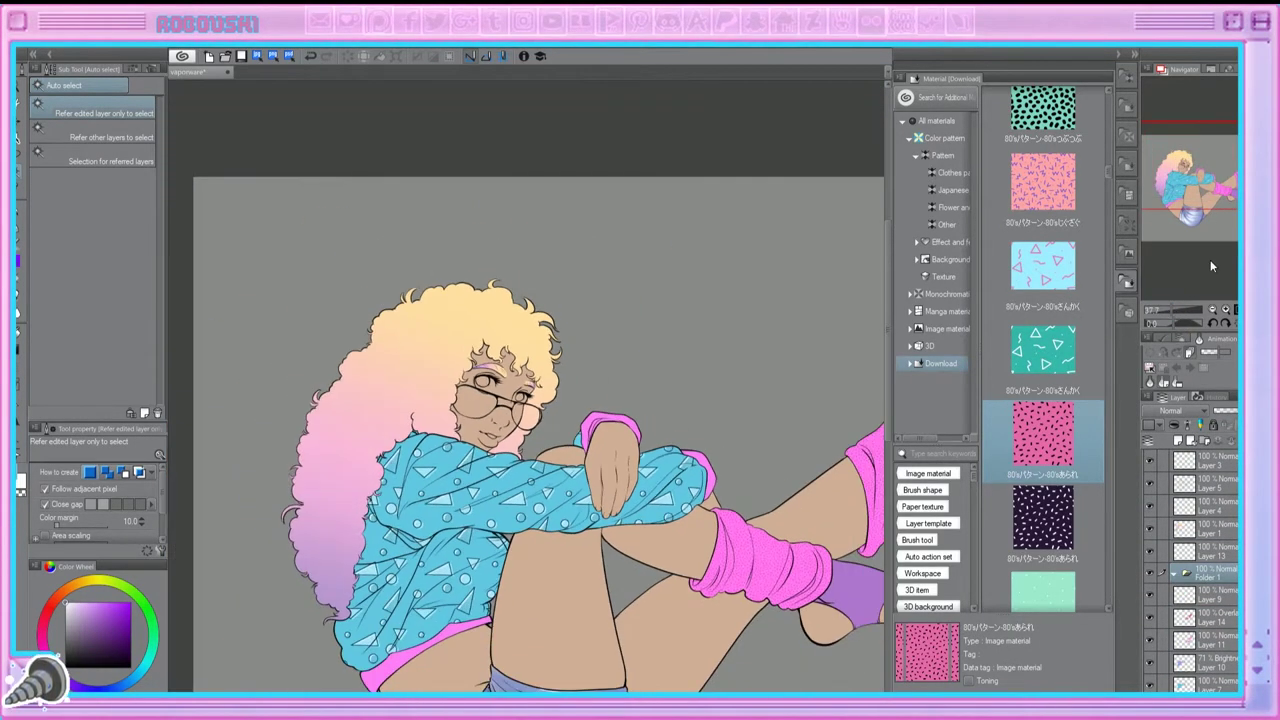
Step: Move the clothing colour, pattern and highlight layers into the new folder, collapse it, and select Layer 13 above it
{"action": "key", "text": "alt+bracketleft"}
{"action": "key", "text": "alt+bracketleft"}
{"action": "key", "text": "alt+bracketleft"}
{"action": "key", "text": "alt+bracketleft"}
{"action": "key", "text": "alt+bracketleft"}
{"action": "key", "text": "alt+bracketleft"}
{"action": "key", "text": "alt+bracketleft"}
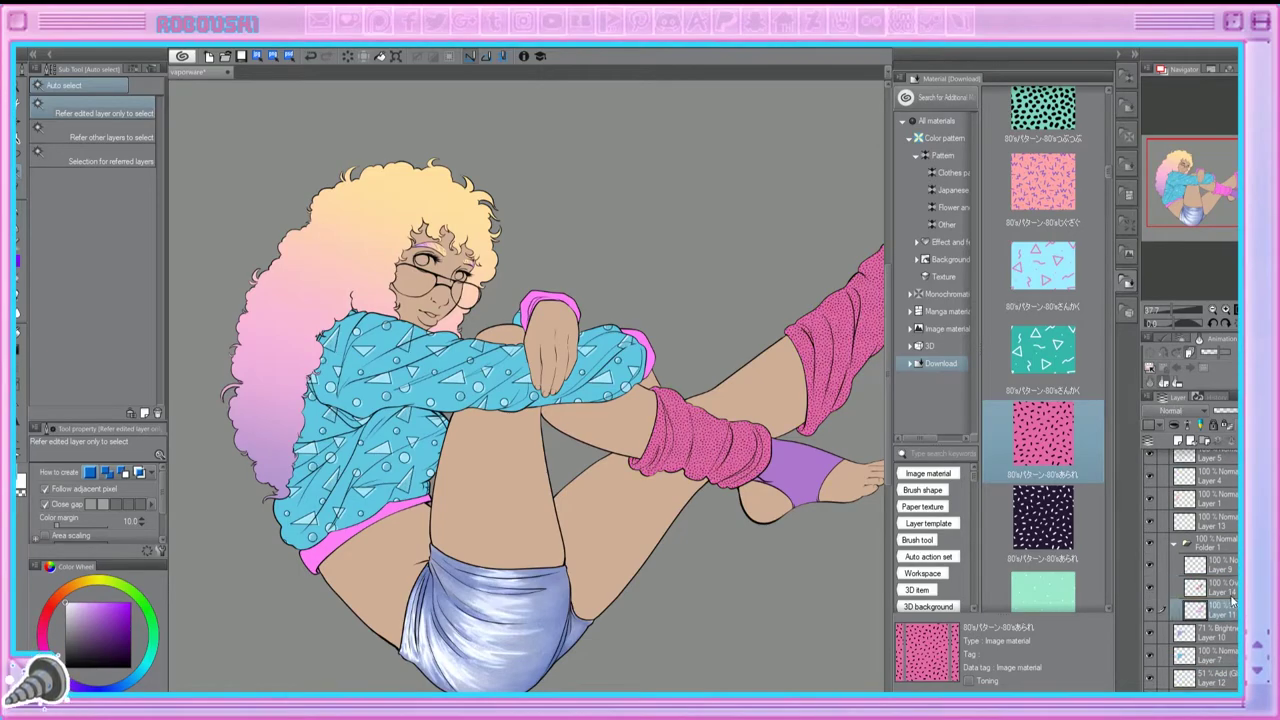
{"action": "scroll", "coordinate": [1190, 580], "scroll_direction": "down", "scroll_amount": 3}
{"action": "left_click", "coordinate": [1152, 551]}
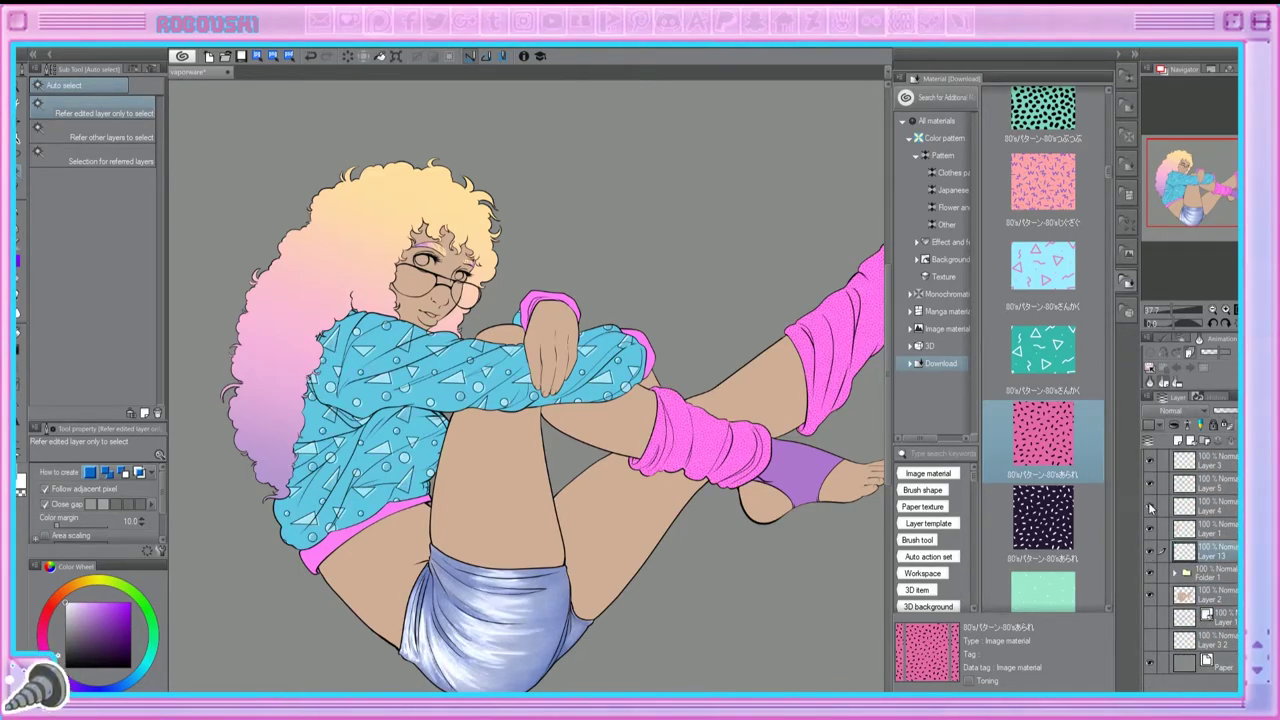
Step: Add a new layer above Layer 4 for colouring the glasses lenses
{"action": "scroll", "coordinate": [1190, 190], "scroll_direction": "up", "scroll_amount": 3}
{"action": "left_click", "coordinate": [1175, 156]}
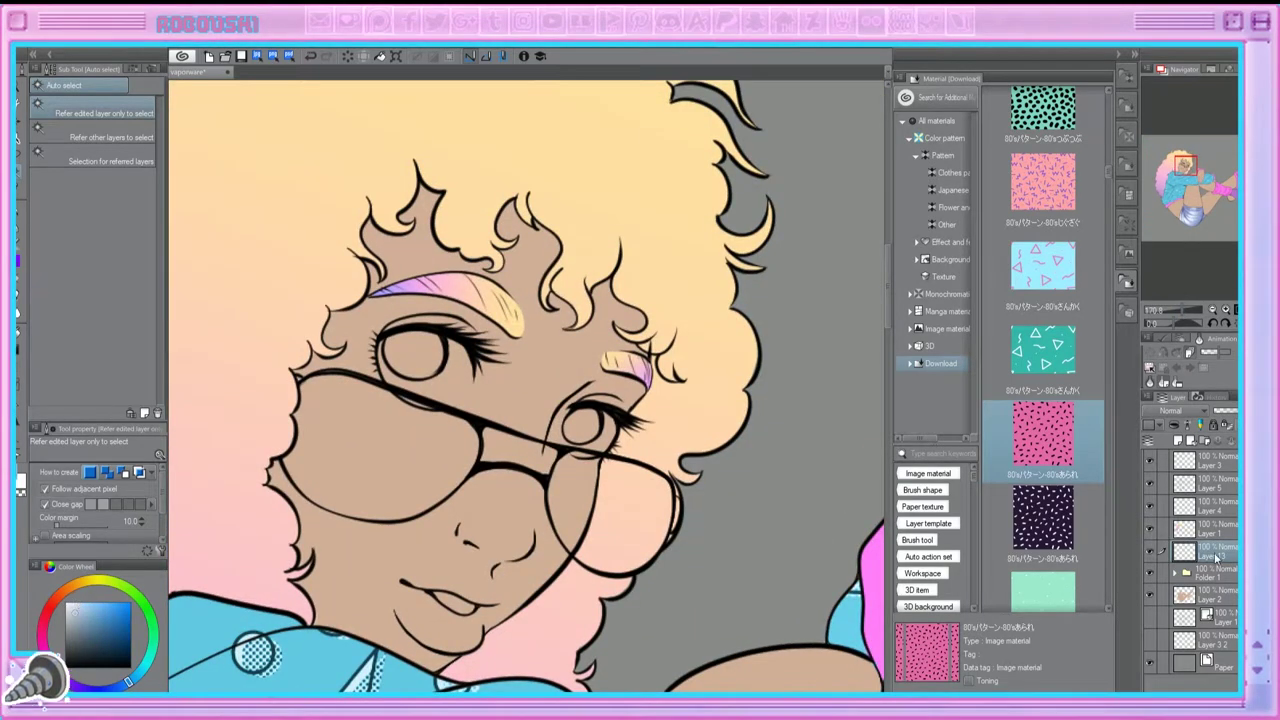
{"action": "left_click_drag", "start_coordinate": [1215, 557], "coordinate": [1218, 490]}
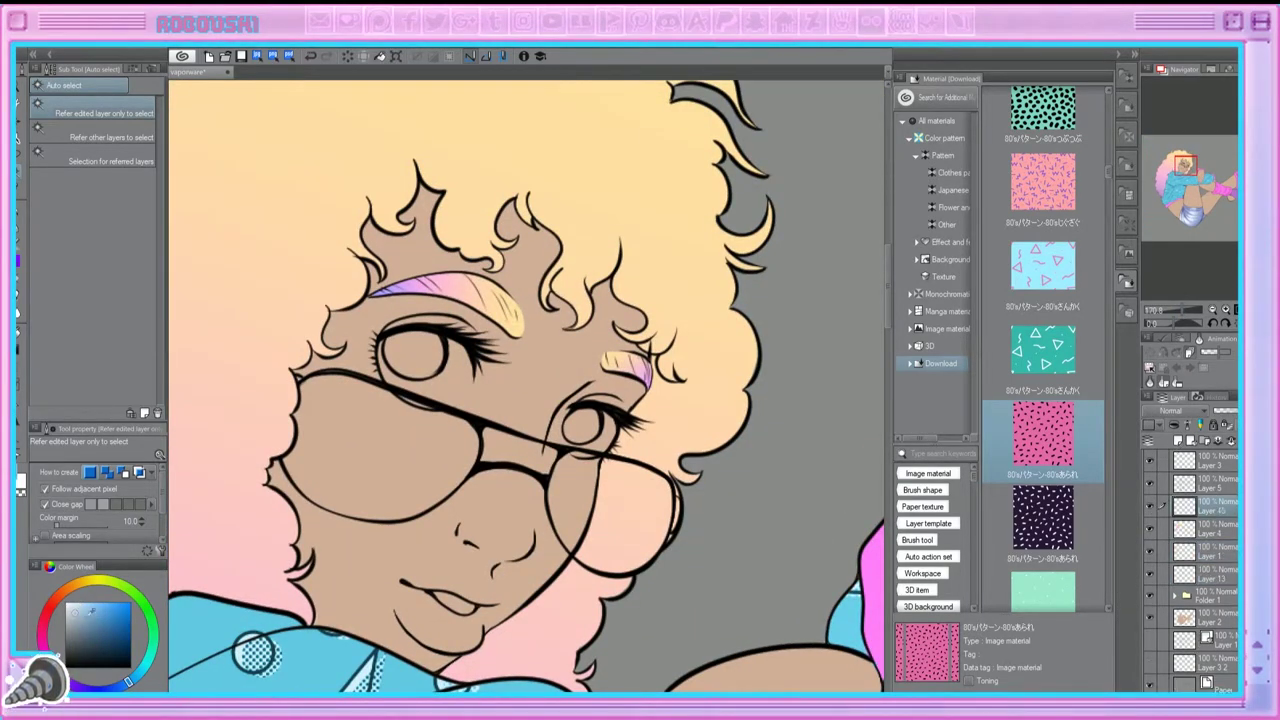
Step: Fill both glasses lenses with light grey using the G-pen and place their layer above Layer 5
{"action": "key", "text": "p"}
{"action": "left_click_drag", "start_coordinate": [325, 428], "coordinate": [376, 474]}
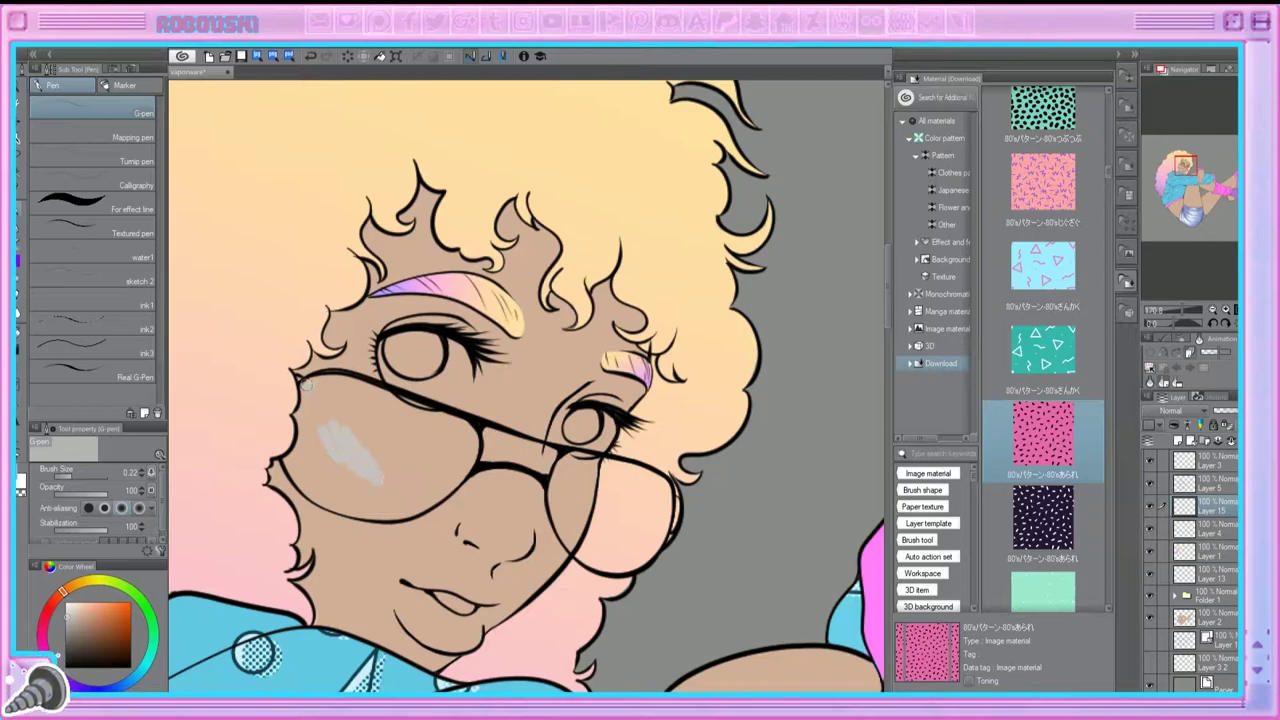
{"action": "mouse_move", "coordinate": [298, 380]}
{"action": "left_mouse_down"}
{"action": "mouse_move", "coordinate": [301, 443]}
{"action": "mouse_move", "coordinate": [336, 499]}
{"action": "mouse_move", "coordinate": [422, 507]}
{"action": "mouse_move", "coordinate": [473, 445]}
{"action": "mouse_move", "coordinate": [431, 412]}
{"action": "mouse_move", "coordinate": [311, 383]}
{"action": "mouse_move", "coordinate": [324, 495]}
{"action": "mouse_move", "coordinate": [317, 401]}
{"action": "mouse_move", "coordinate": [333, 403]}
{"action": "mouse_move", "coordinate": [340, 506]}
{"action": "left_mouse_up"}
{"action": "mouse_move", "coordinate": [332, 411]}
{"action": "left_mouse_down"}
{"action": "mouse_move", "coordinate": [363, 483]}
{"action": "mouse_move", "coordinate": [373, 434]}
{"action": "mouse_move", "coordinate": [390, 473]}
{"action": "mouse_move", "coordinate": [400, 408]}
{"action": "mouse_move", "coordinate": [456, 436]}
{"action": "mouse_move", "coordinate": [434, 466]}
{"action": "left_mouse_up"}
{"action": "mouse_move", "coordinate": [600, 480]}
{"action": "left_mouse_down"}
{"action": "mouse_move", "coordinate": [585, 540]}
{"action": "mouse_move", "coordinate": [567, 540]}
{"action": "mouse_move", "coordinate": [631, 564]}
{"action": "mouse_move", "coordinate": [670, 505]}
{"action": "mouse_move", "coordinate": [666, 527]}
{"action": "mouse_move", "coordinate": [664, 492]}
{"action": "mouse_move", "coordinate": [573, 456]}
{"action": "mouse_move", "coordinate": [555, 530]}
{"action": "left_mouse_up"}
{"action": "mouse_move", "coordinate": [572, 470]}
{"action": "left_mouse_down"}
{"action": "mouse_move", "coordinate": [600, 535]}
{"action": "mouse_move", "coordinate": [606, 498]}
{"action": "left_mouse_up"}
{"action": "key", "text": "ctrl+z"}
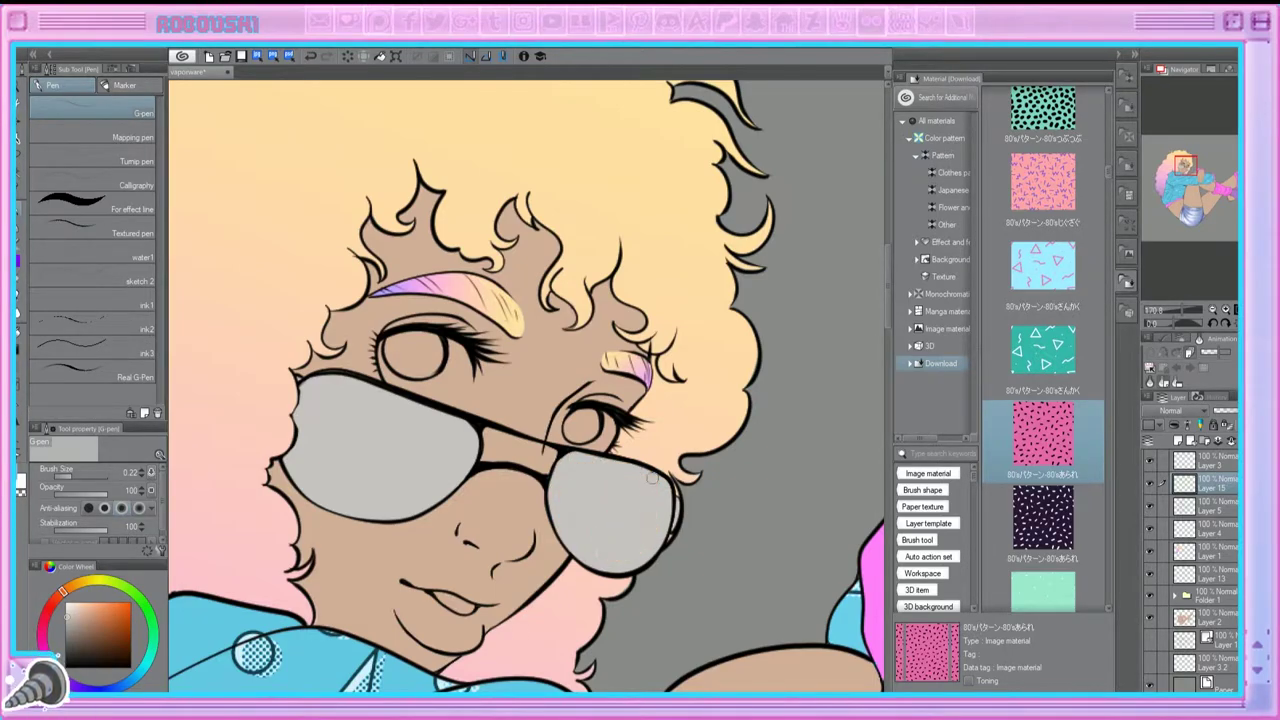
{"action": "left_click", "coordinate": [140, 678]}
{"action": "left_click", "coordinate": [98, 626]}
{"action": "left_click_drag", "start_coordinate": [293, 468], "coordinate": [430, 492]}
{"action": "key", "text": "ctrl+z"}
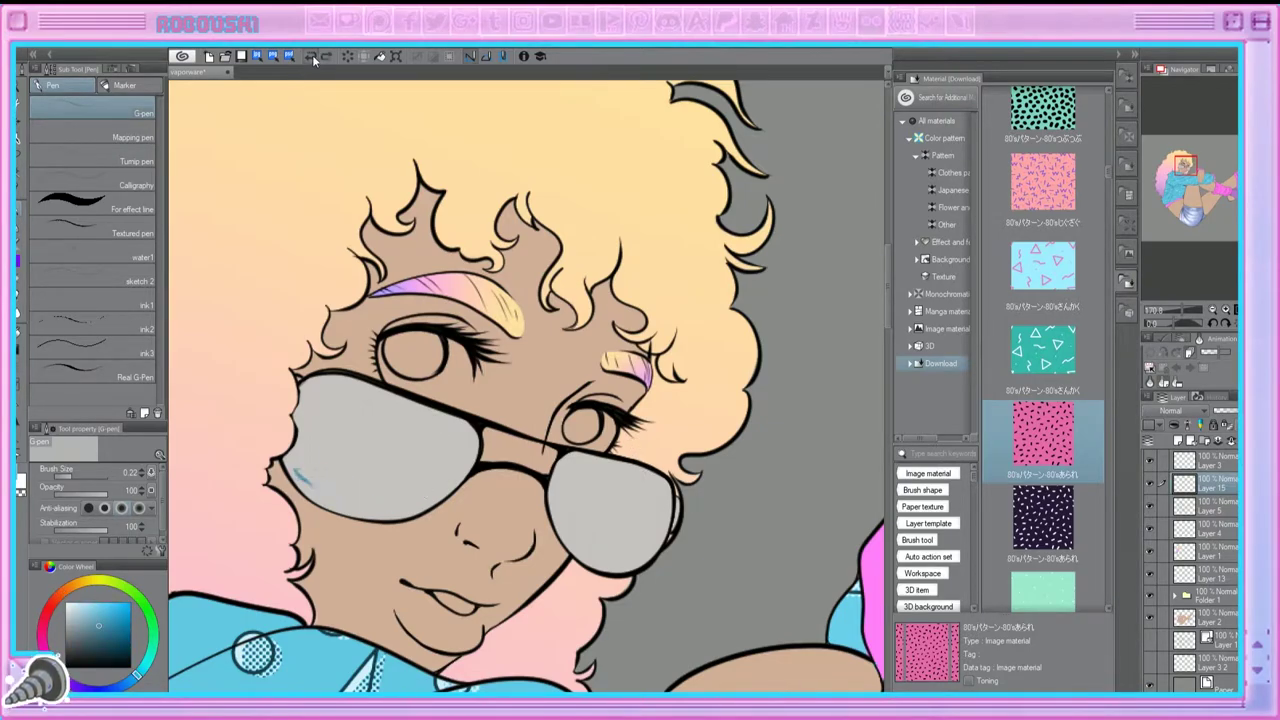
Step: Select the grey areas of both glasses lenses with Auto select
{"action": "key", "text": "w"}
{"action": "left_click", "coordinate": [360, 440]}
{"action": "scroll", "coordinate": [281, 530], "scroll_direction": "down", "scroll_amount": 5}
{"action": "scroll", "coordinate": [281, 530], "scroll_direction": "up", "scroll_amount": 5}
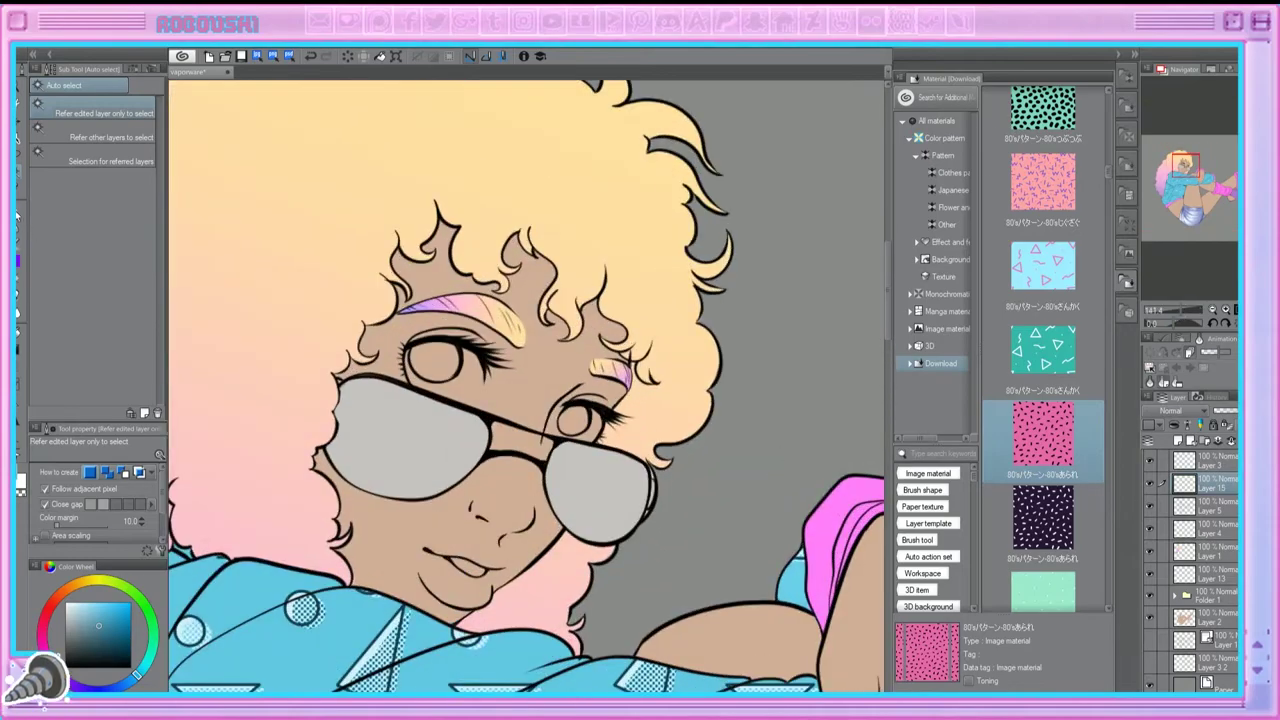
{"action": "left_click", "coordinate": [604, 500], "text": "shift"}
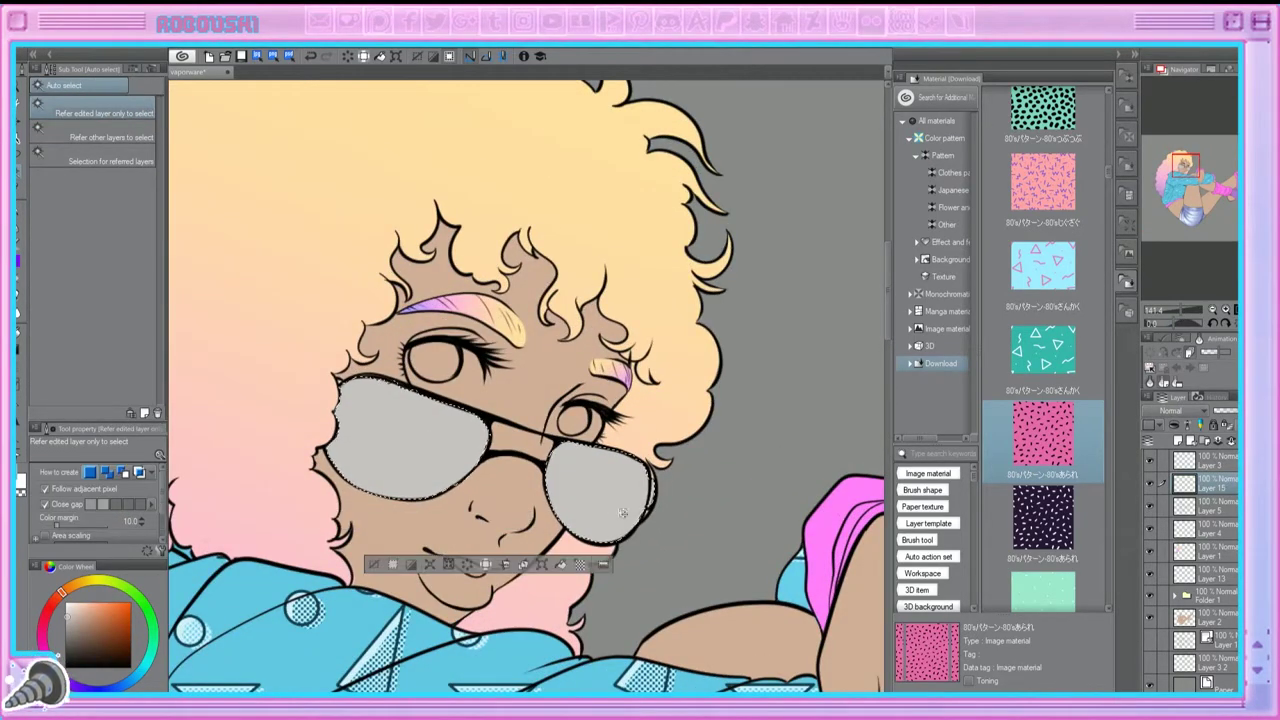
Step: Paint a soft violet-blue over the lower part of both lenses with the Transparent watercolor brush
{"action": "key", "text": "b"}
{"action": "left_click", "coordinate": [115, 121]}
{"action": "left_click", "coordinate": [108, 684]}
{"action": "left_click", "coordinate": [84, 622]}
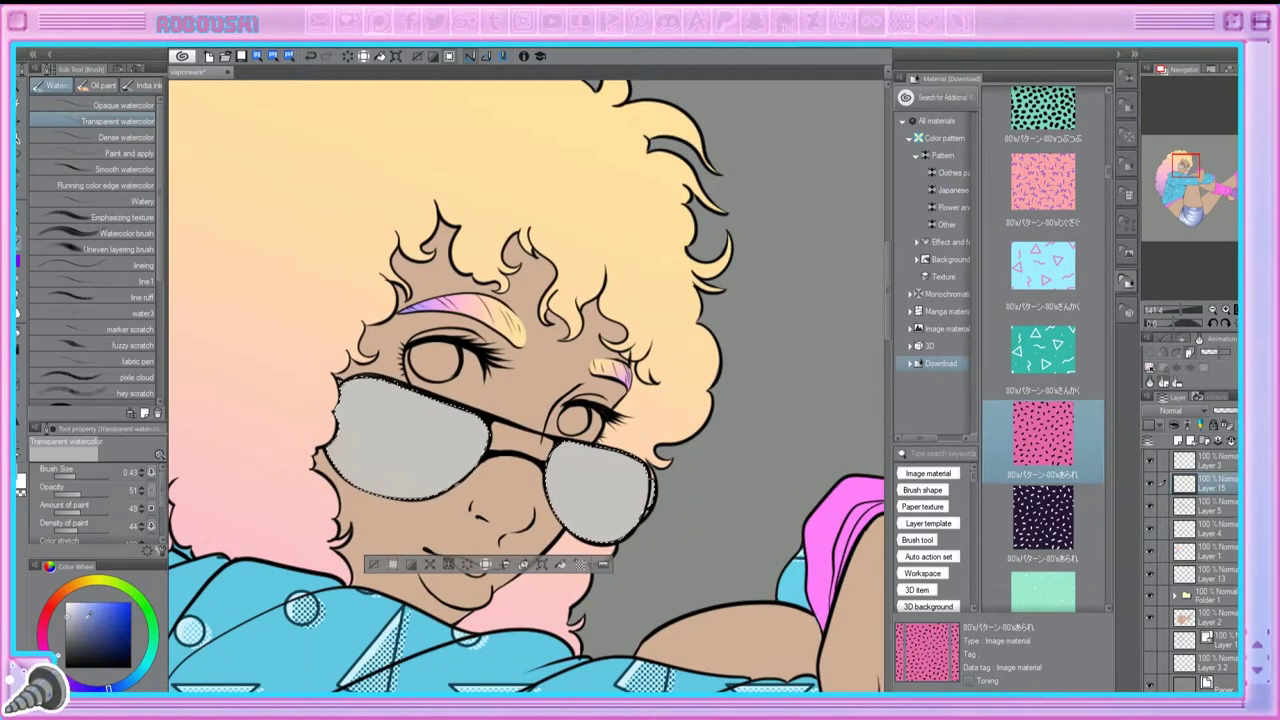
{"action": "left_click_drag", "start_coordinate": [438, 489], "coordinate": [348, 461]}
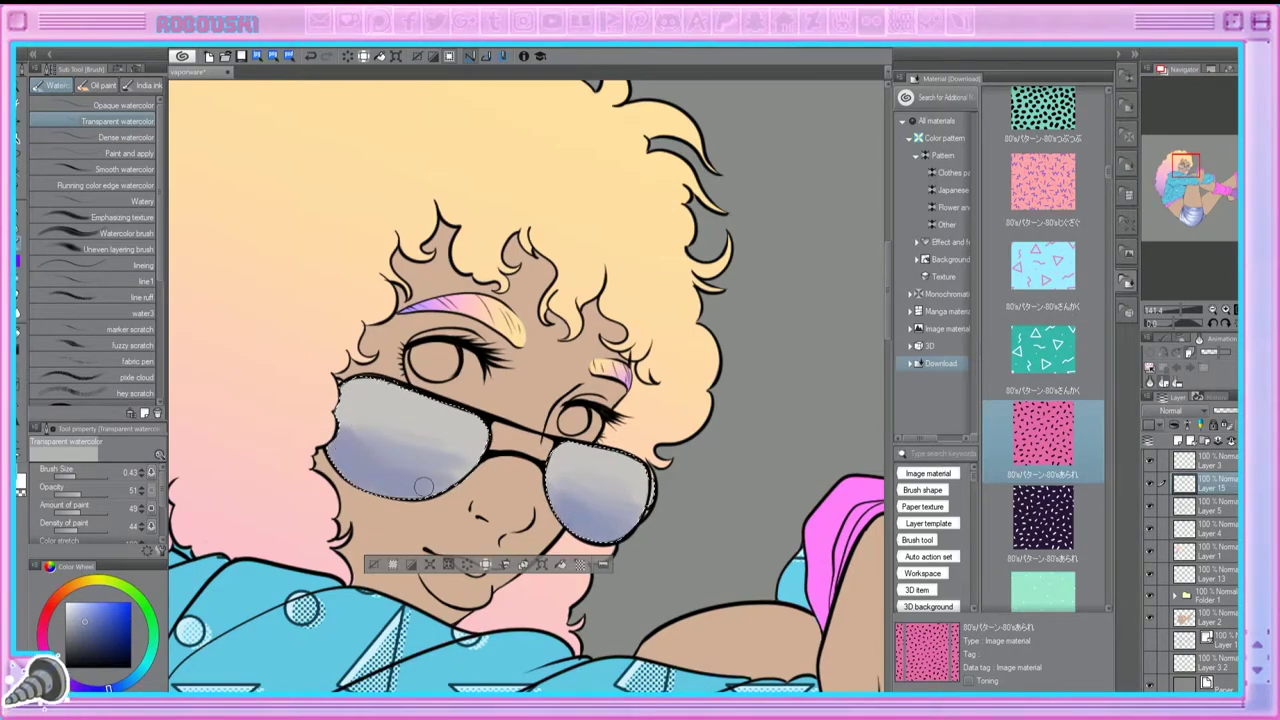
Step: Paint cyan across the upper lenses, a deeper blue over the lower part, and a teal band through the middle
{"action": "left_click", "coordinate": [365, 405], "text": "alt"}
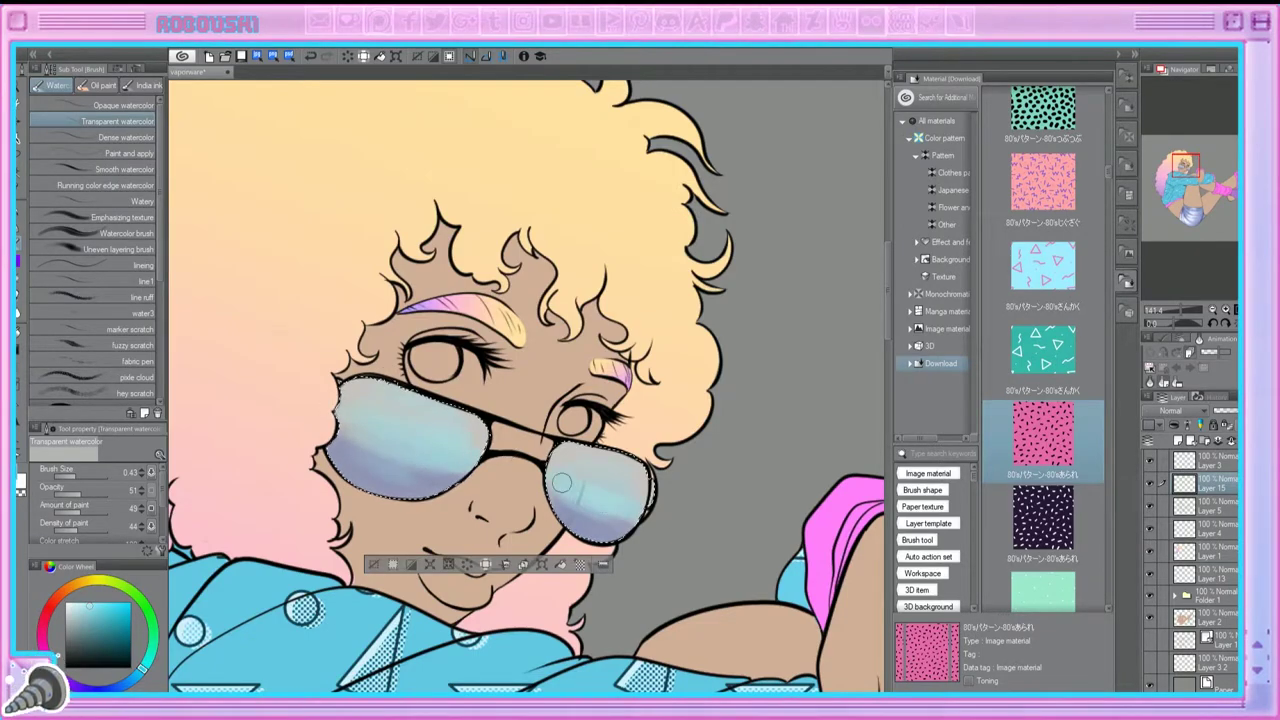
{"action": "left_click_drag", "start_coordinate": [598, 500], "coordinate": [640, 490]}
{"action": "left_click", "coordinate": [130, 681]}
{"action": "left_click", "coordinate": [98, 622]}
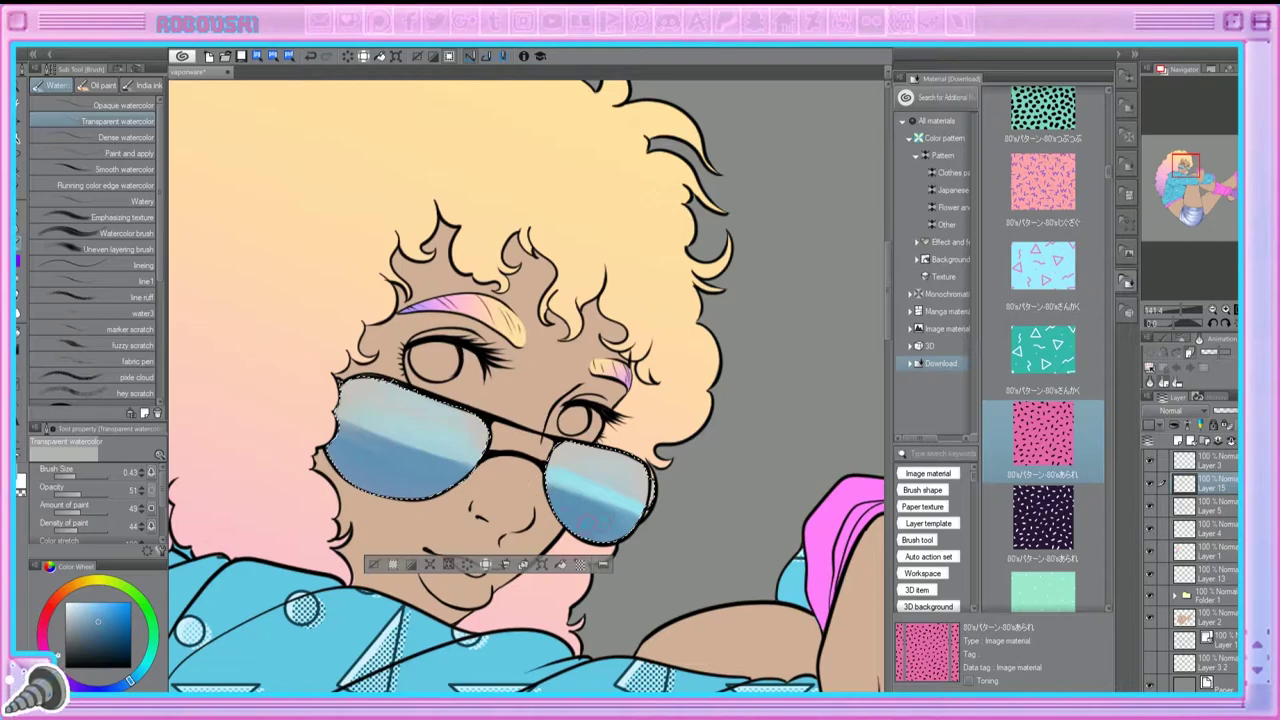
{"action": "left_click", "coordinate": [145, 665]}
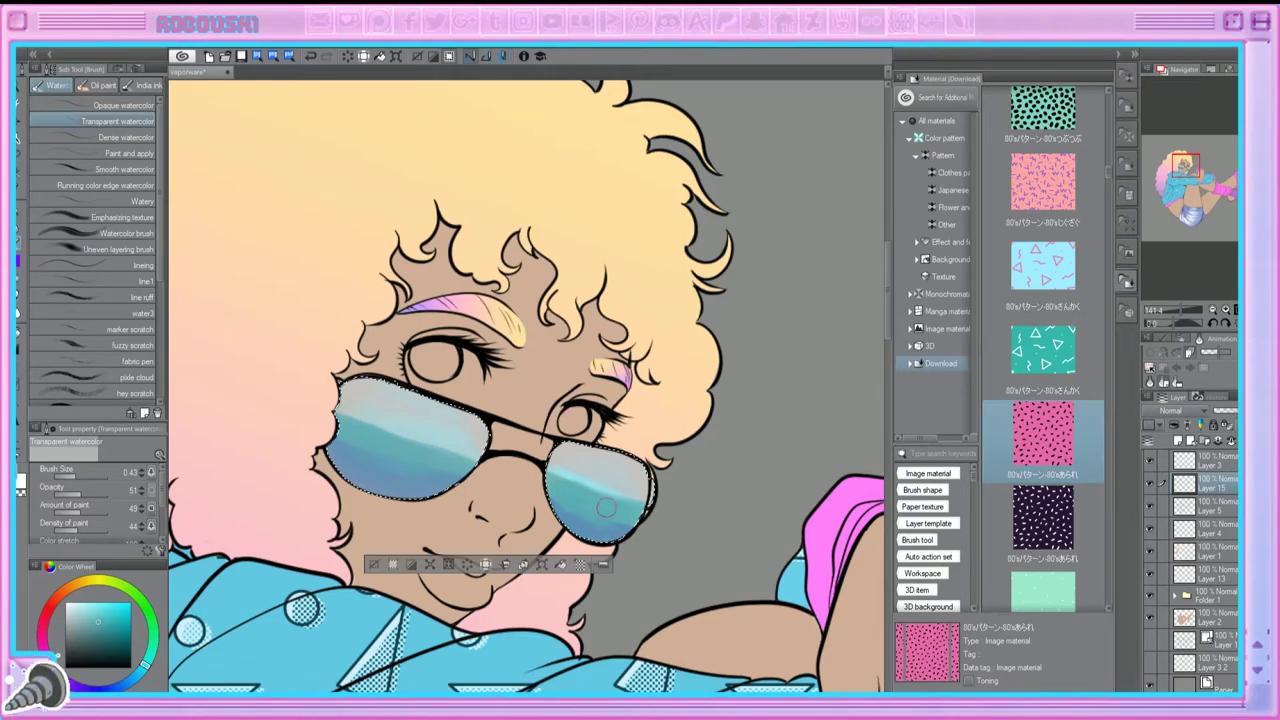
Step: Paint red, magenta and yellow bands across the upper part of both lenses, raising the brush opacity to 100
{"action": "left_click", "coordinate": [345, 410], "text": "alt"}
{"action": "left_click_drag", "start_coordinate": [441, 455], "coordinate": [356, 413]}
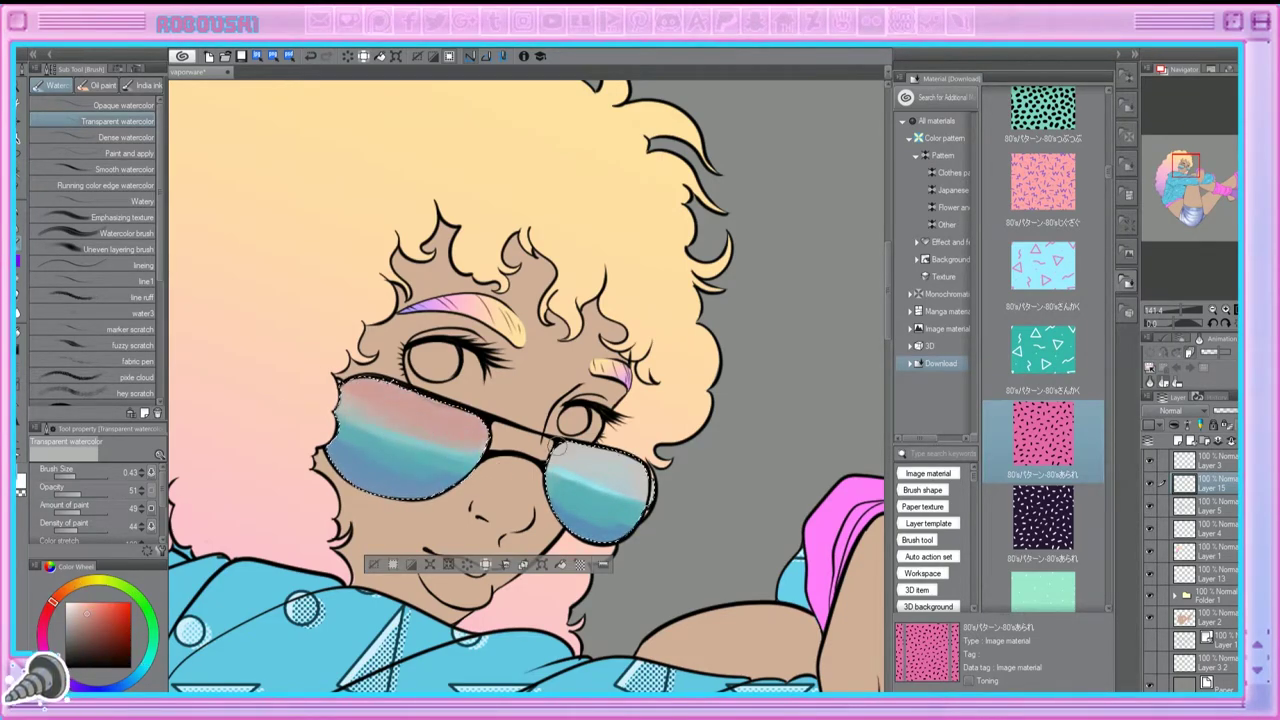
{"action": "left_click", "coordinate": [106, 493]}
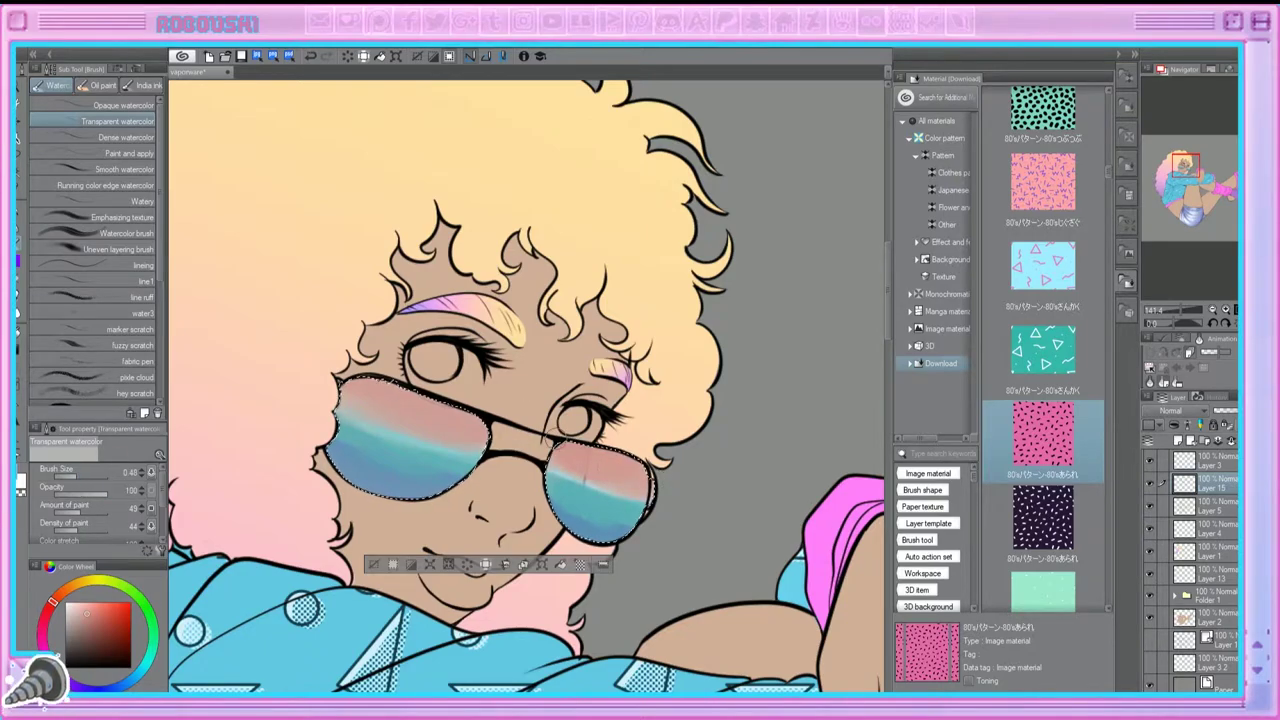
{"action": "left_click", "coordinate": [42, 645]}
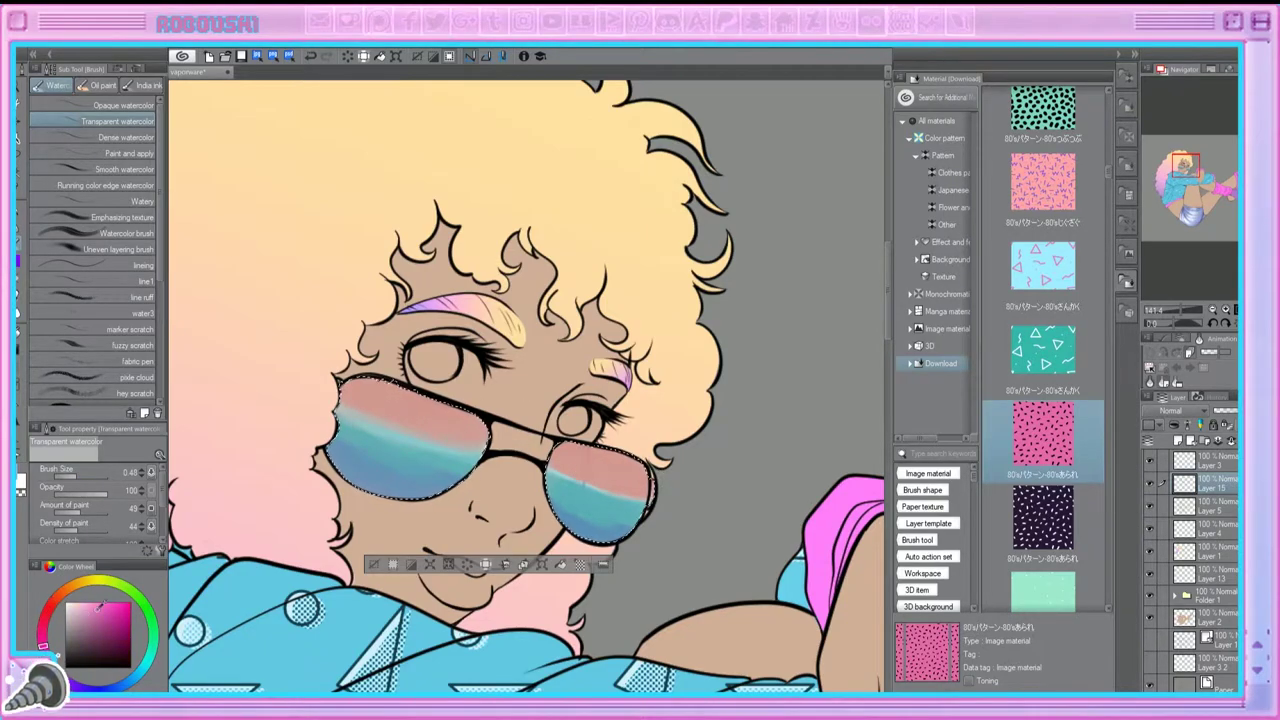
{"action": "left_click_drag", "start_coordinate": [393, 428], "coordinate": [360, 395]}
{"action": "left_click", "coordinate": [603, 497]}
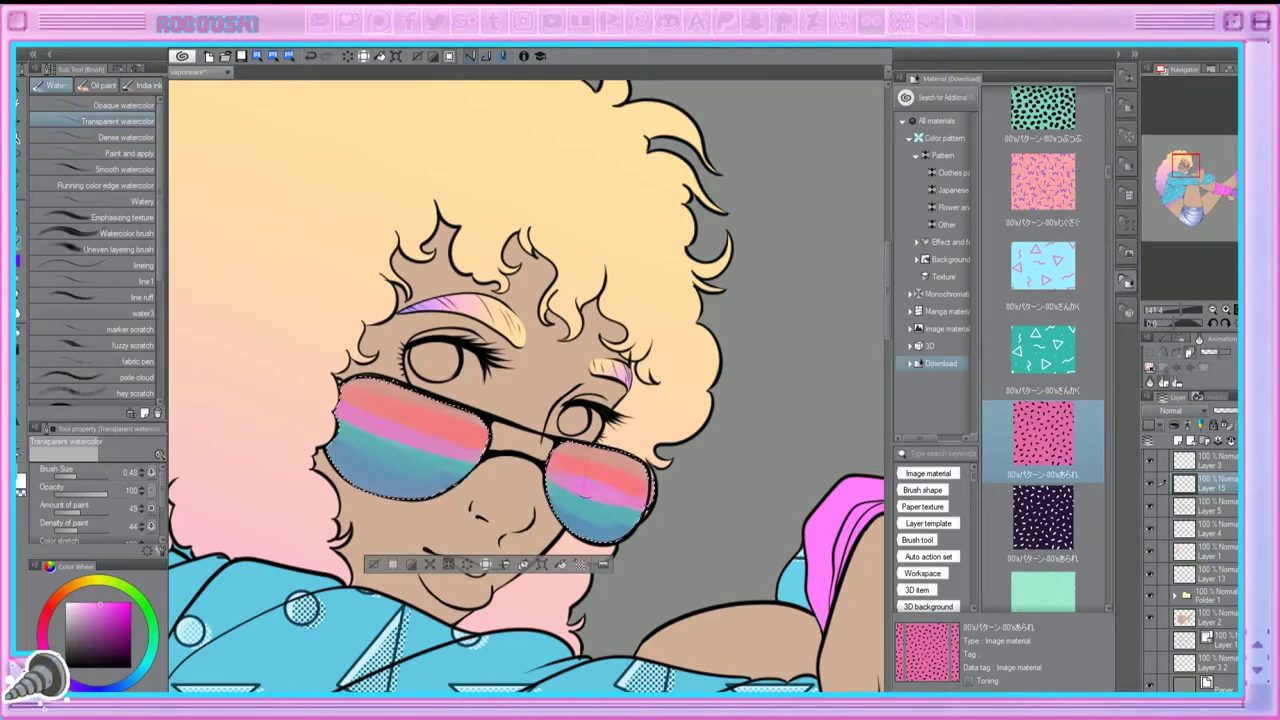
{"action": "left_click", "coordinate": [49, 607]}
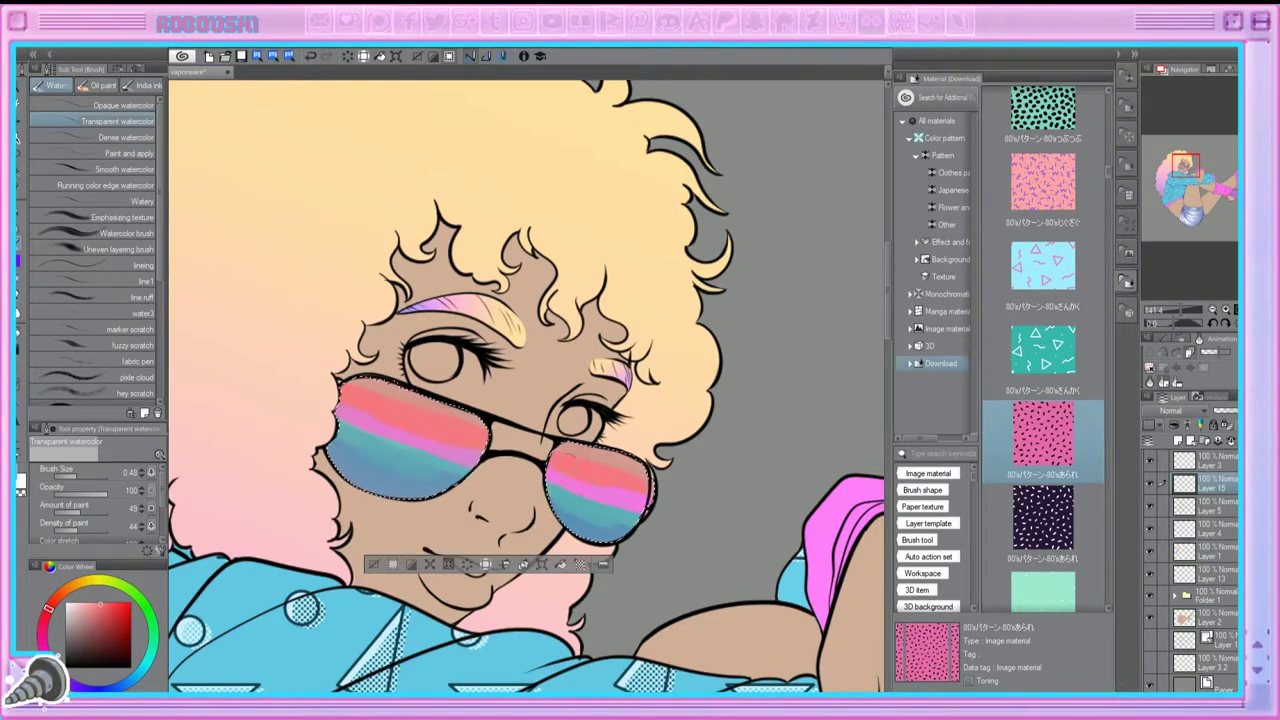
{"action": "left_click", "coordinate": [88, 581]}
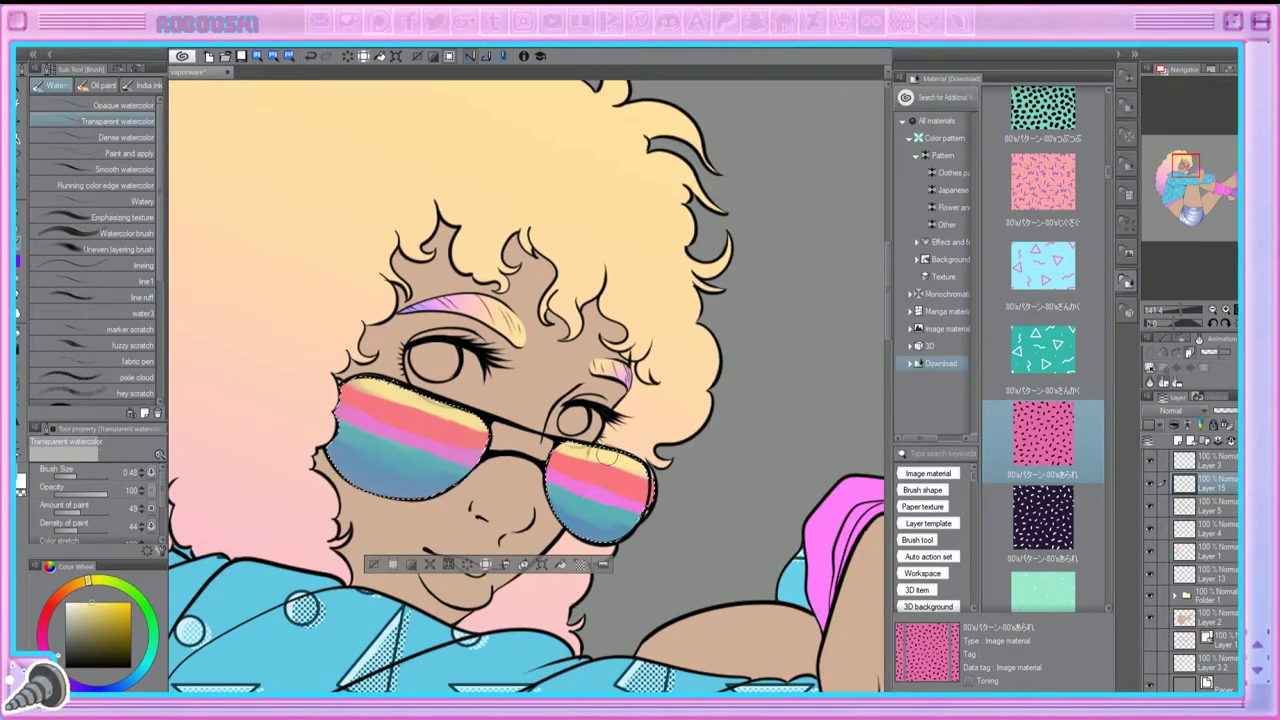
Step: Paint crisp orange, purple, blue and light blue bands over the lens gradient with the G-pen
{"action": "key", "text": "p"}
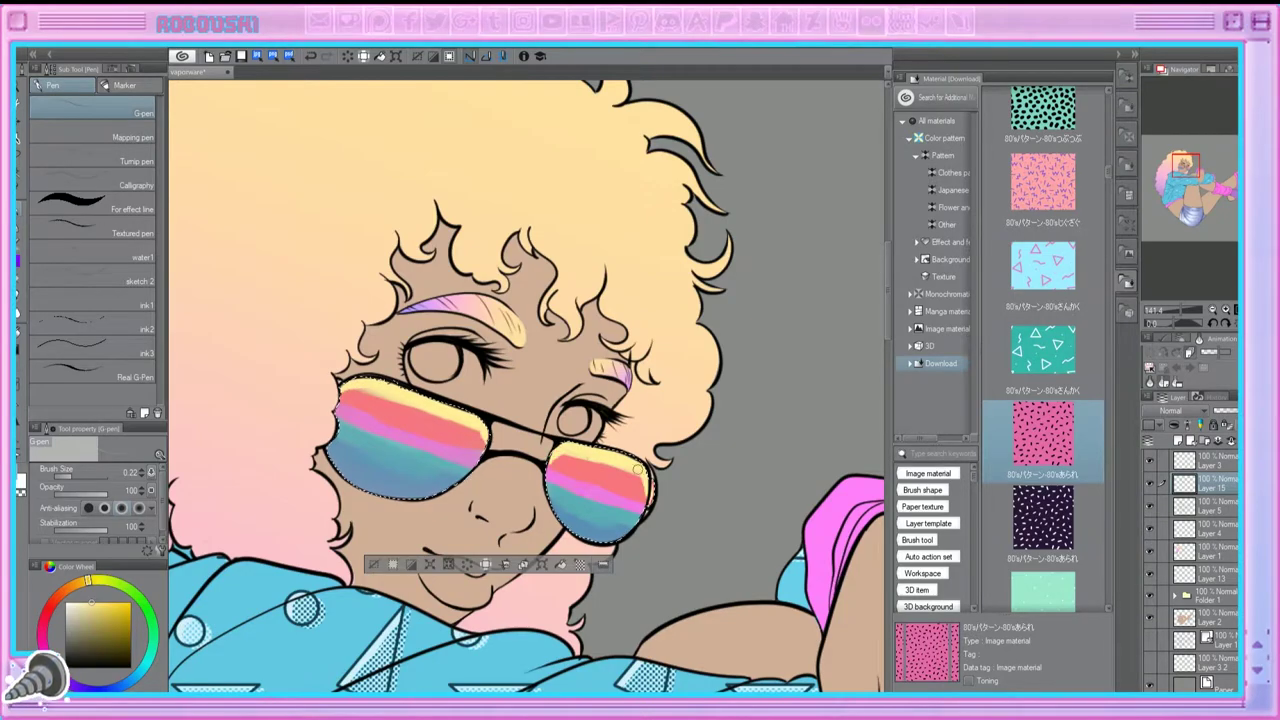
{"action": "left_click", "coordinate": [427, 420], "text": "alt"}
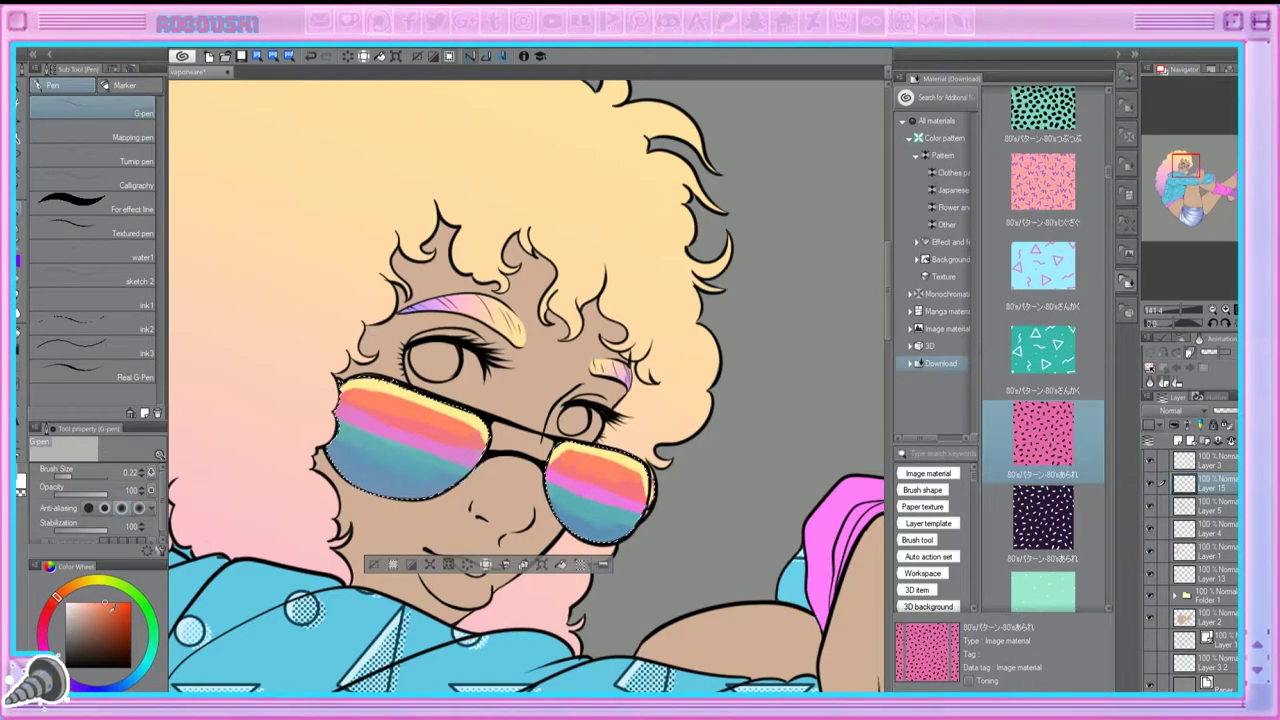
{"action": "left_click", "coordinate": [575, 466], "text": "alt"}
{"action": "left_click_drag", "start_coordinate": [44, 640], "coordinate": [62, 668]}
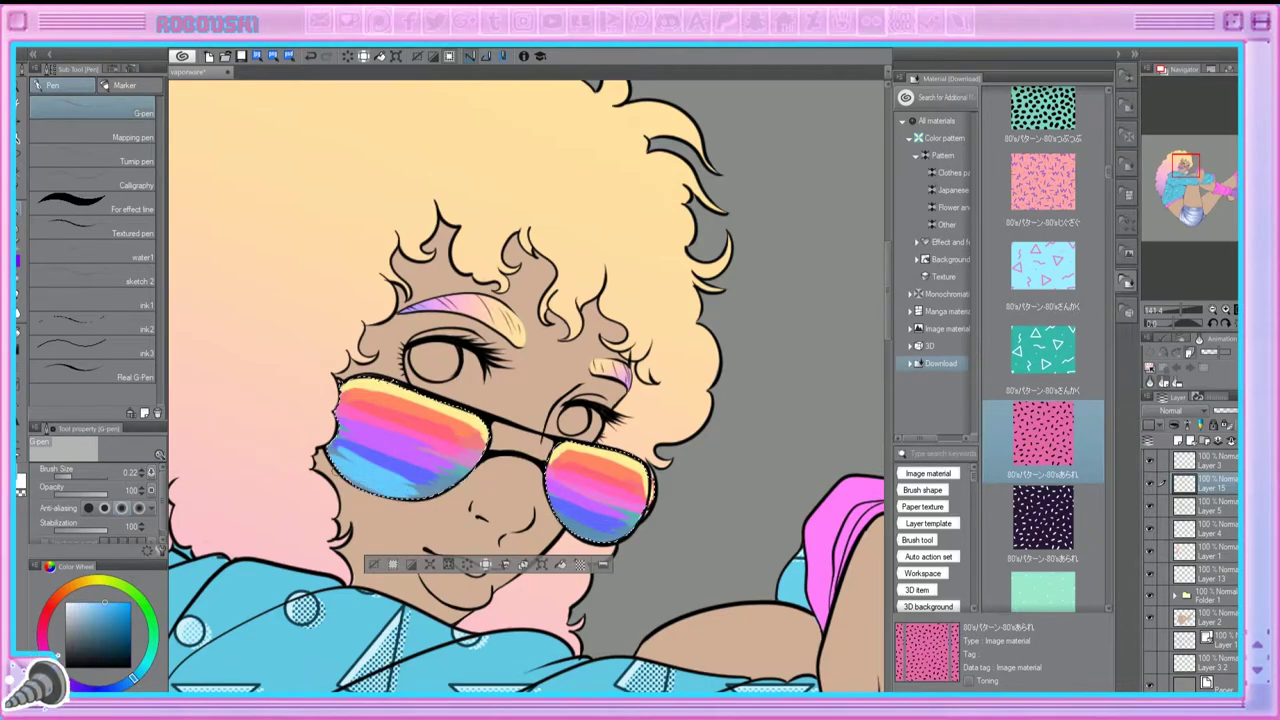
Step: Clear the rainbow colouring from both selected sunglass lenses and fill them with flat grey
{"action": "key", "text": "b"}
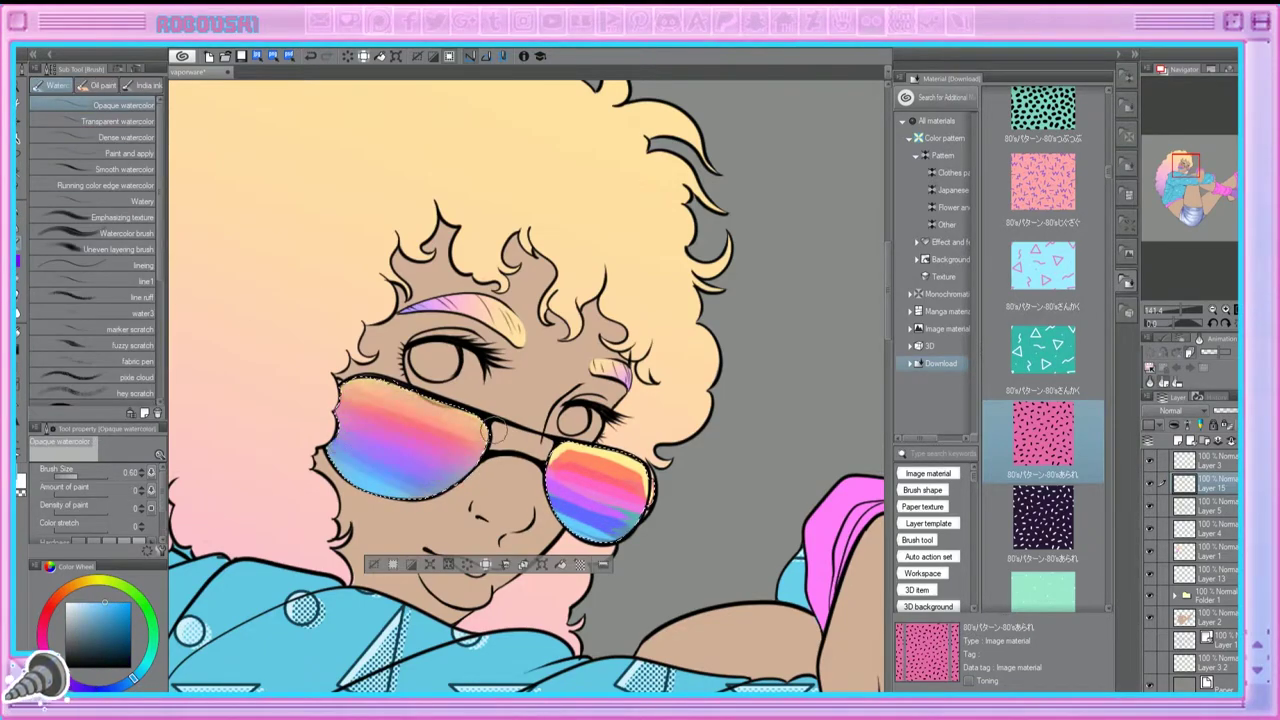
{"action": "key", "text": "Delete"}
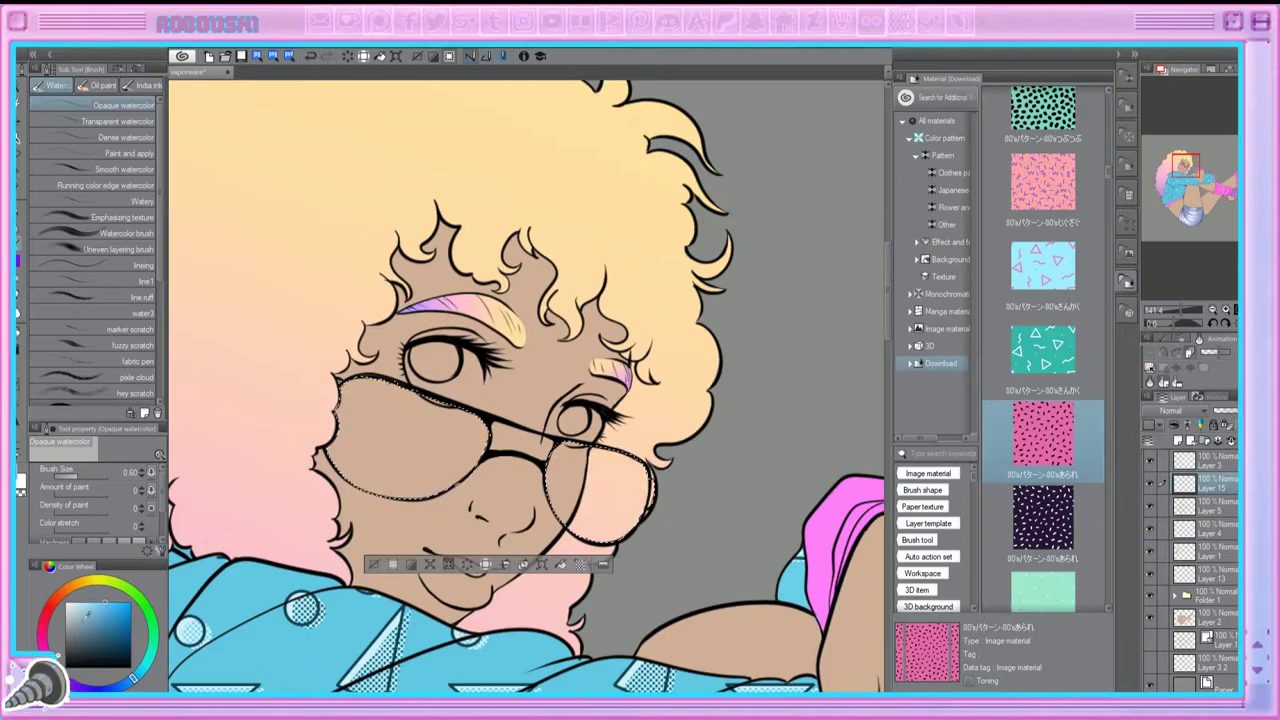
{"action": "left_click_drag", "start_coordinate": [1210, 311], "coordinate": [1188, 320]}
{"action": "key", "text": "p"}
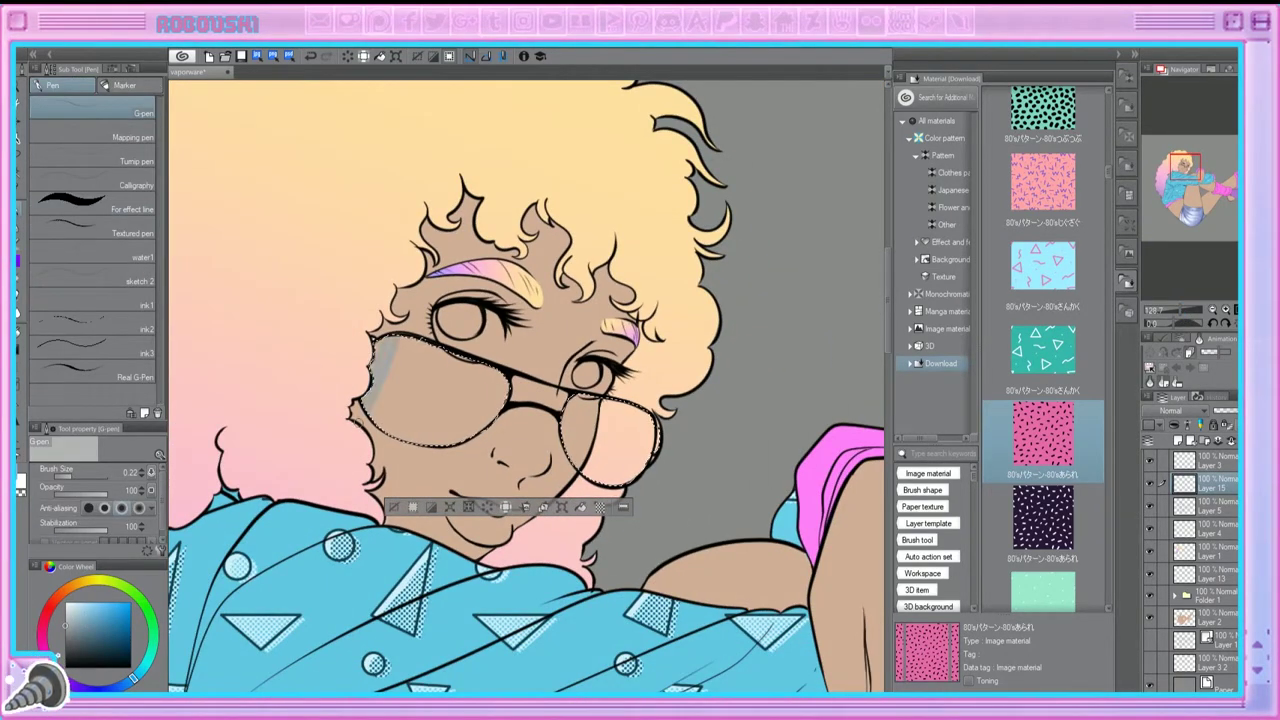
{"action": "mouse_move", "coordinate": [390, 370]}
{"action": "left_mouse_down"}
{"action": "mouse_move", "coordinate": [480, 400]}
{"action": "mouse_move", "coordinate": [430, 420]}
{"action": "left_mouse_up"}
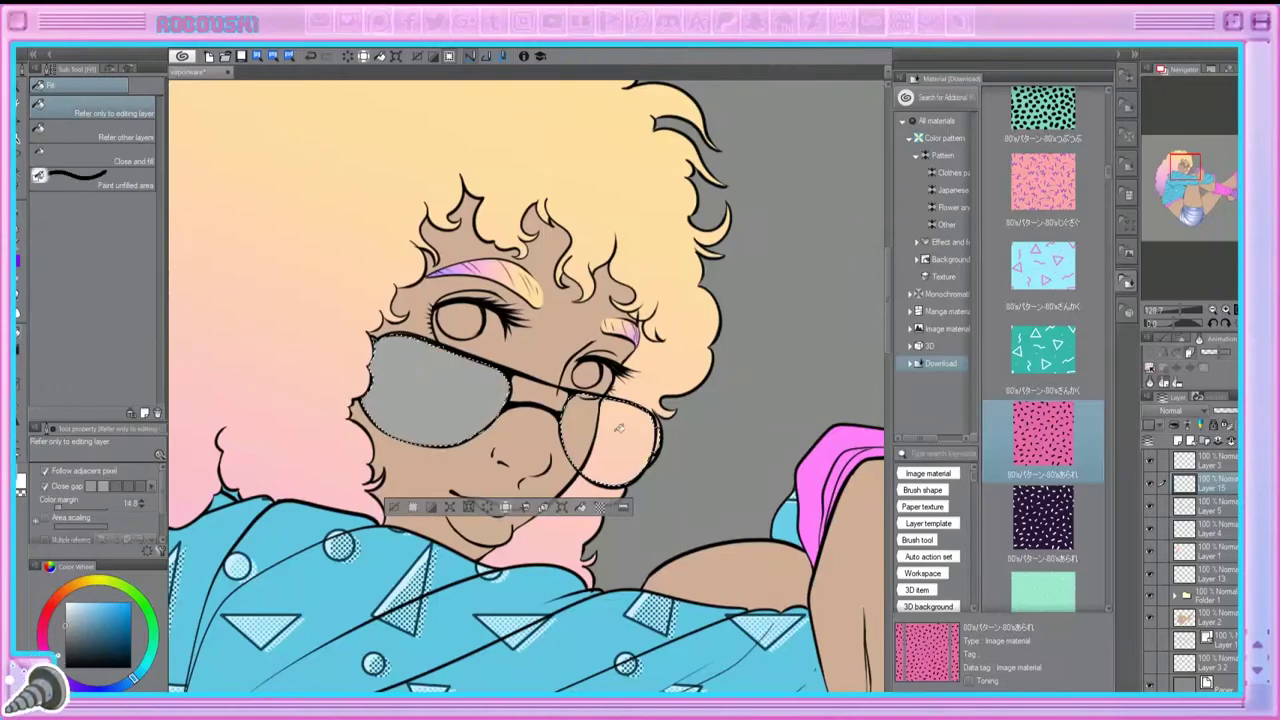
{"action": "left_click_drag", "start_coordinate": [580, 410], "coordinate": [630, 450]}
Step: Paint a light grey streak, a pink stripe and a blue lower edge across both lenses with the G-pen
{"action": "left_click", "coordinate": [66, 604]}
{"action": "left_click_drag", "start_coordinate": [373, 351], "coordinate": [400, 355]}
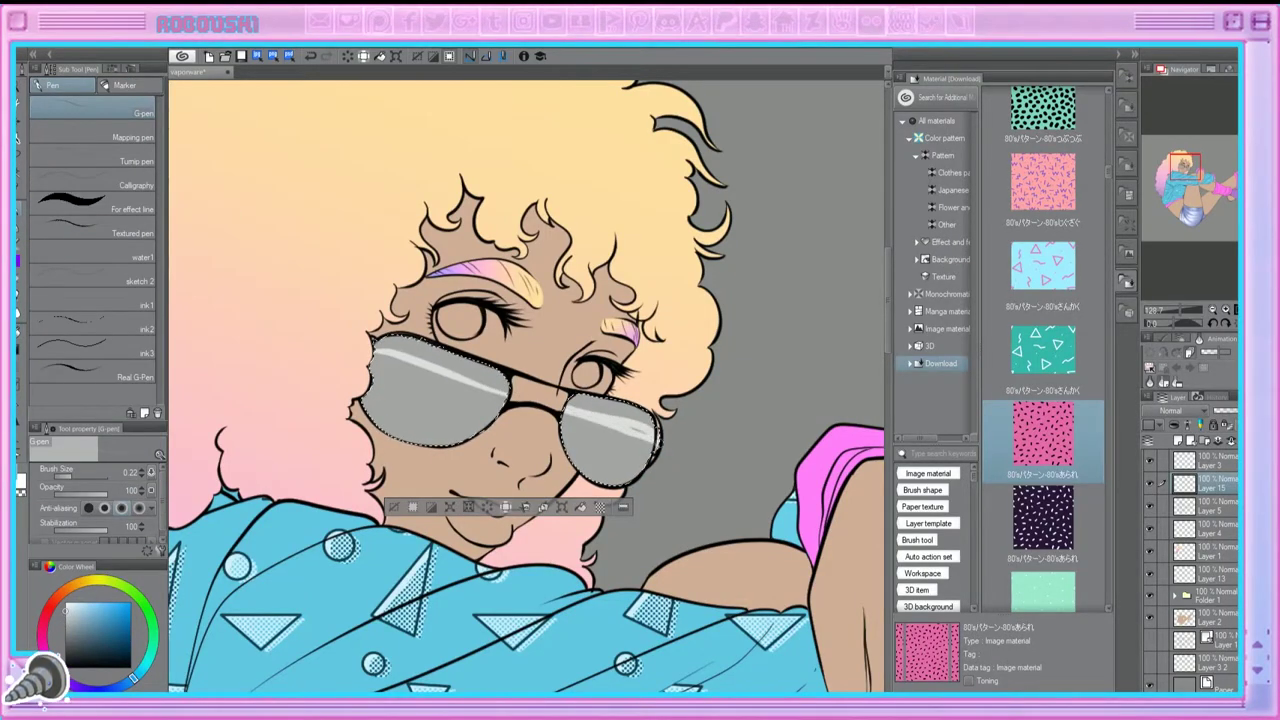
{"action": "left_click", "coordinate": [44, 618]}
{"action": "left_click", "coordinate": [100, 603]}
{"action": "left_click_drag", "start_coordinate": [376, 356], "coordinate": [404, 368]}
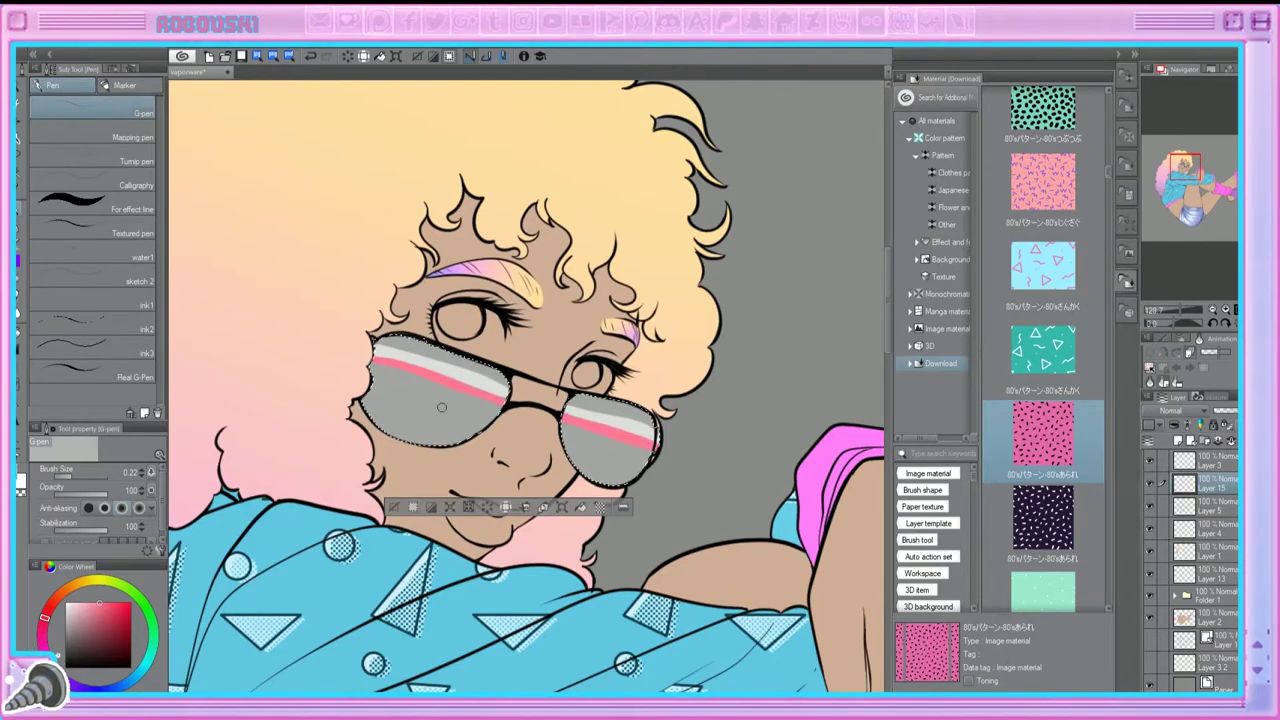
{"action": "left_click", "coordinate": [132, 681]}
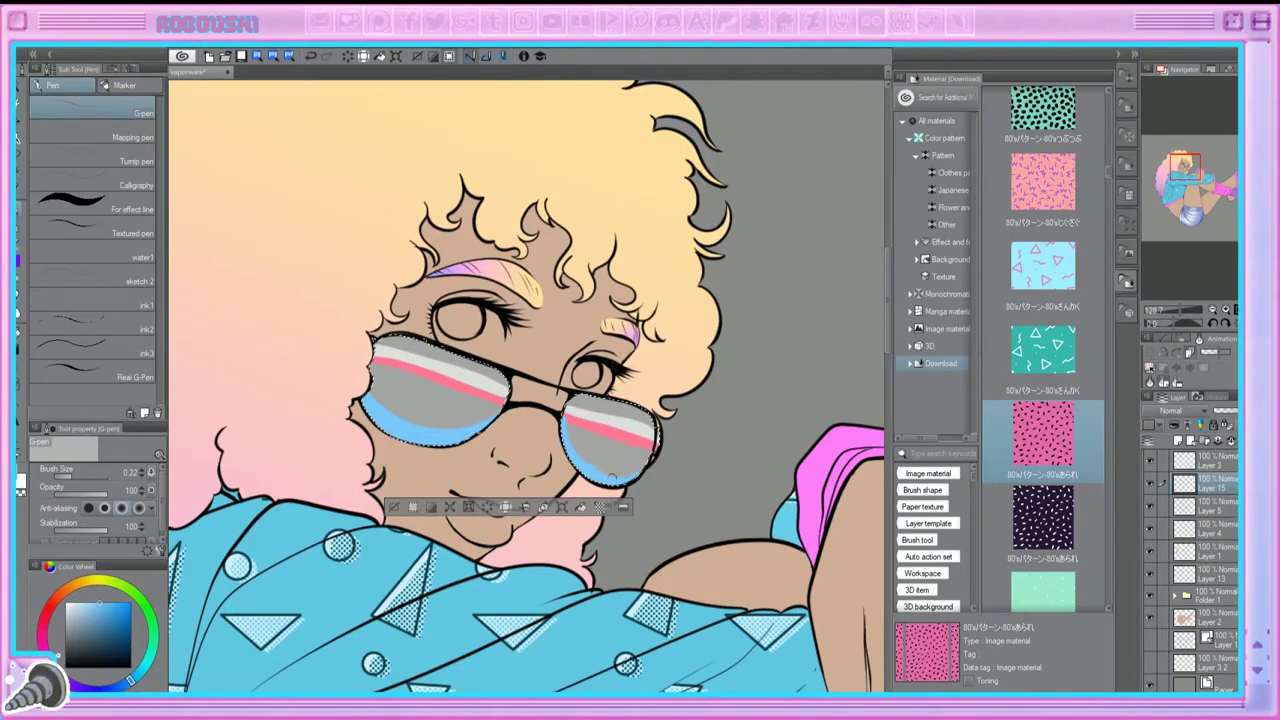
Step: Blur the stripes on both lenses into a soft gradient using the Blur tool at size 0.67
{"action": "key", "text": "j"}
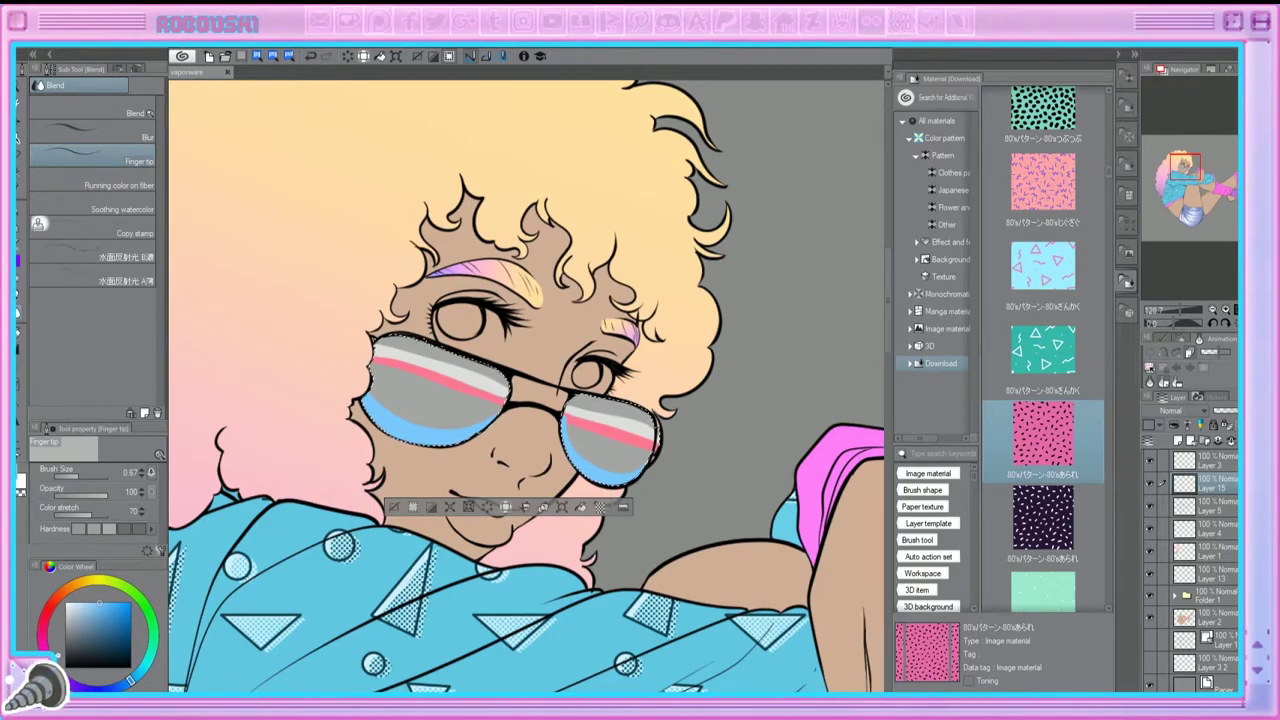
{"action": "left_click", "coordinate": [135, 137]}
{"action": "left_click_drag", "start_coordinate": [420, 390], "coordinate": [537, 408]}
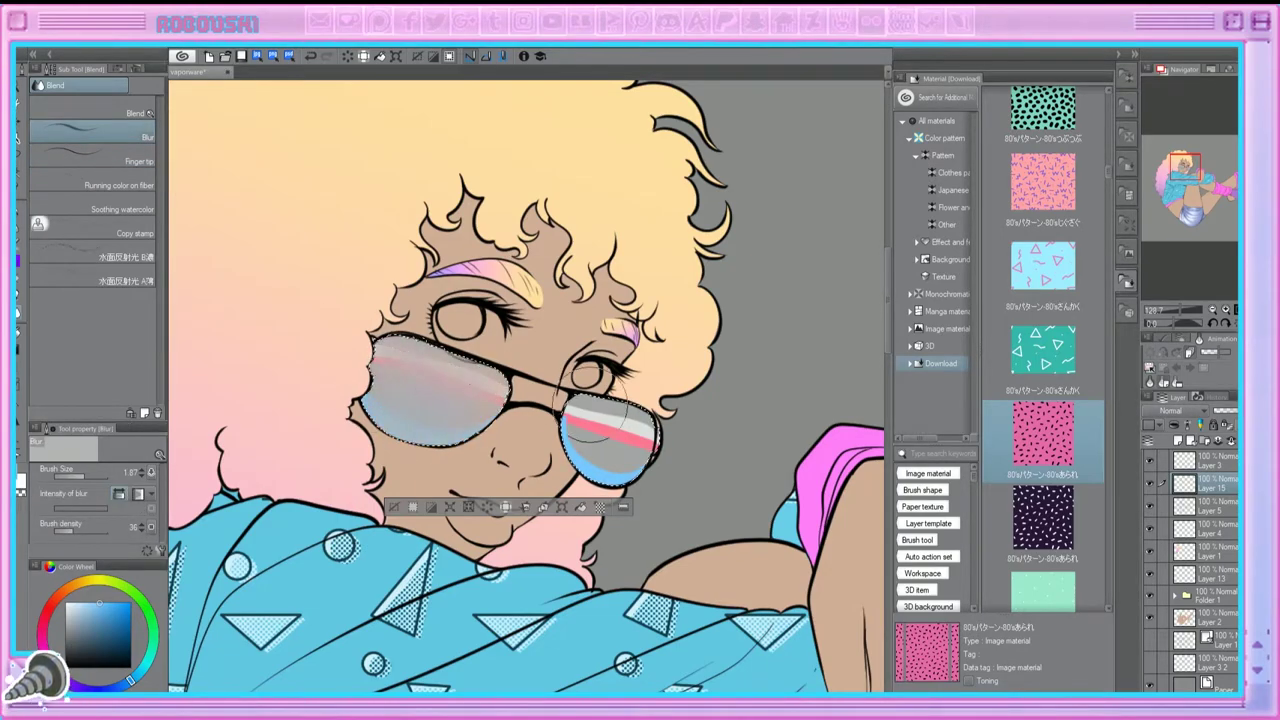
{"action": "left_click", "coordinate": [312, 57]}
{"action": "left_click", "coordinate": [312, 57]}
{"action": "key", "text": "bracketleft"}
{"action": "key", "text": "bracketleft"}
{"action": "key", "text": "bracketleft"}
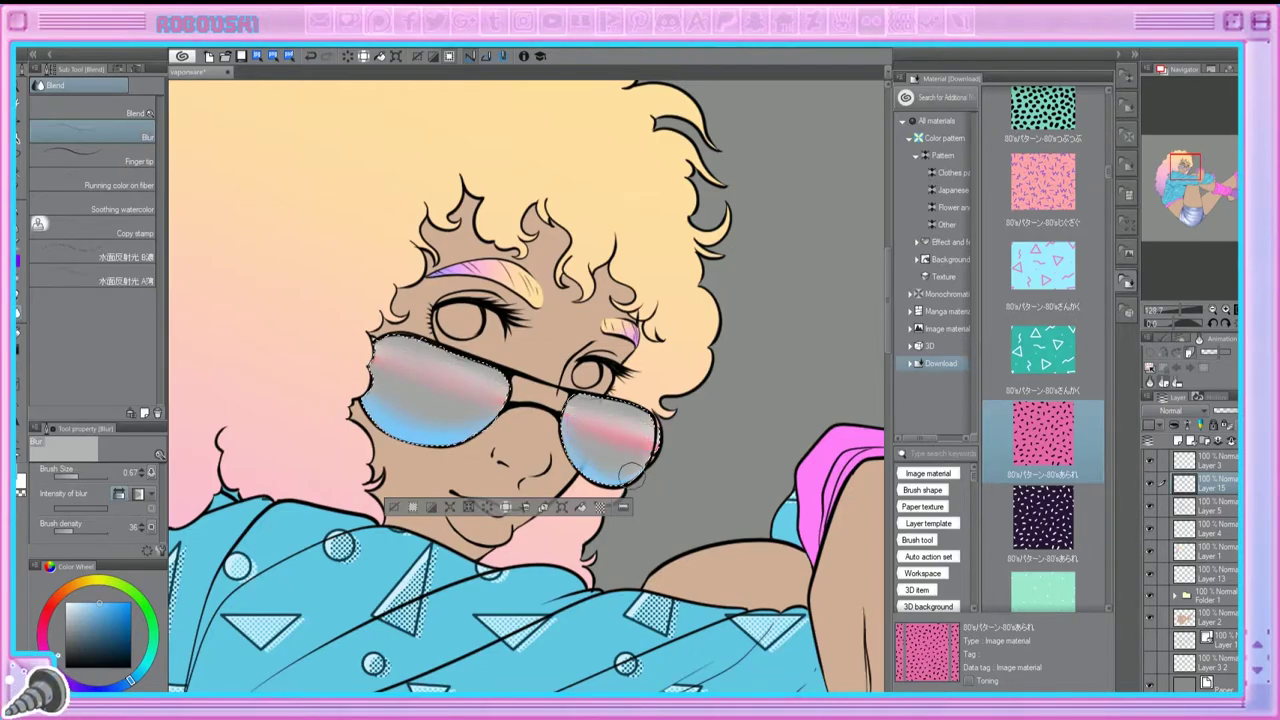
Step: Add a new layer above the lens gradient and paint white highlight bands across both lenses with the G-pen at size 0.17
{"action": "left_click_drag", "start_coordinate": [1220, 484], "coordinate": [1222, 502]}
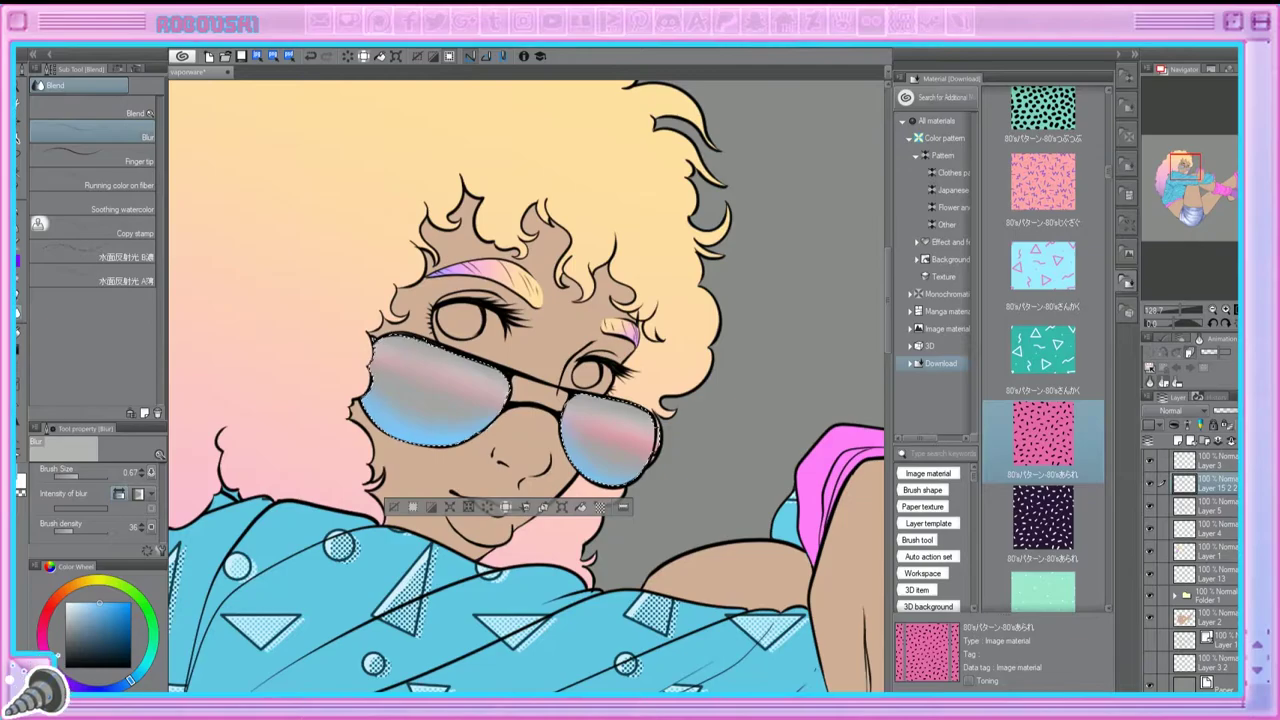
{"action": "left_click_drag", "start_coordinate": [1185, 310], "coordinate": [1160, 310]}
{"action": "key", "text": "p"}
{"action": "scroll", "coordinate": [395, 392], "scroll_direction": "up", "scroll_amount": 5}
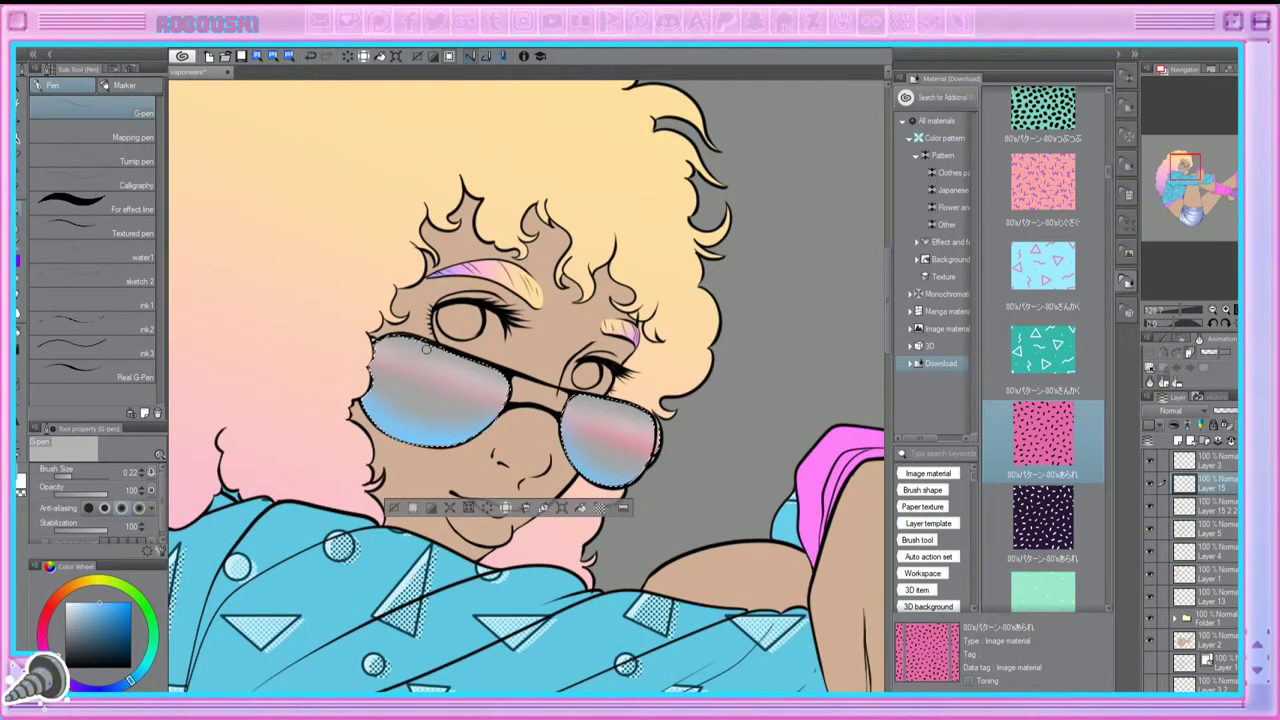
{"action": "key", "text": "bracketleft"}
{"action": "key", "text": "bracketleft"}
{"action": "key", "text": "bracketleft"}
{"action": "key", "text": "bracketleft"}
{"action": "key", "text": "bracketleft"}
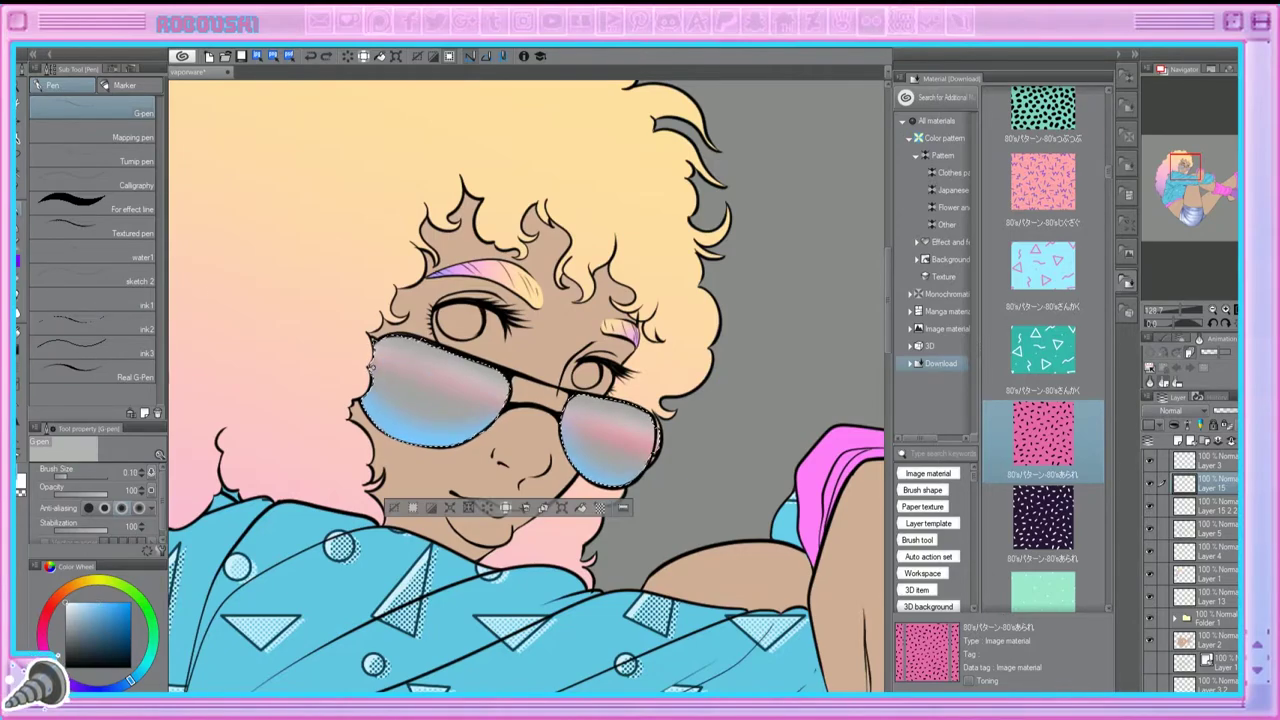
{"action": "key", "text": "bracketright"}
{"action": "key", "text": "bracketright"}
{"action": "key", "text": "bracketright"}
{"action": "left_click_drag", "start_coordinate": [490, 412], "coordinate": [409, 366]}
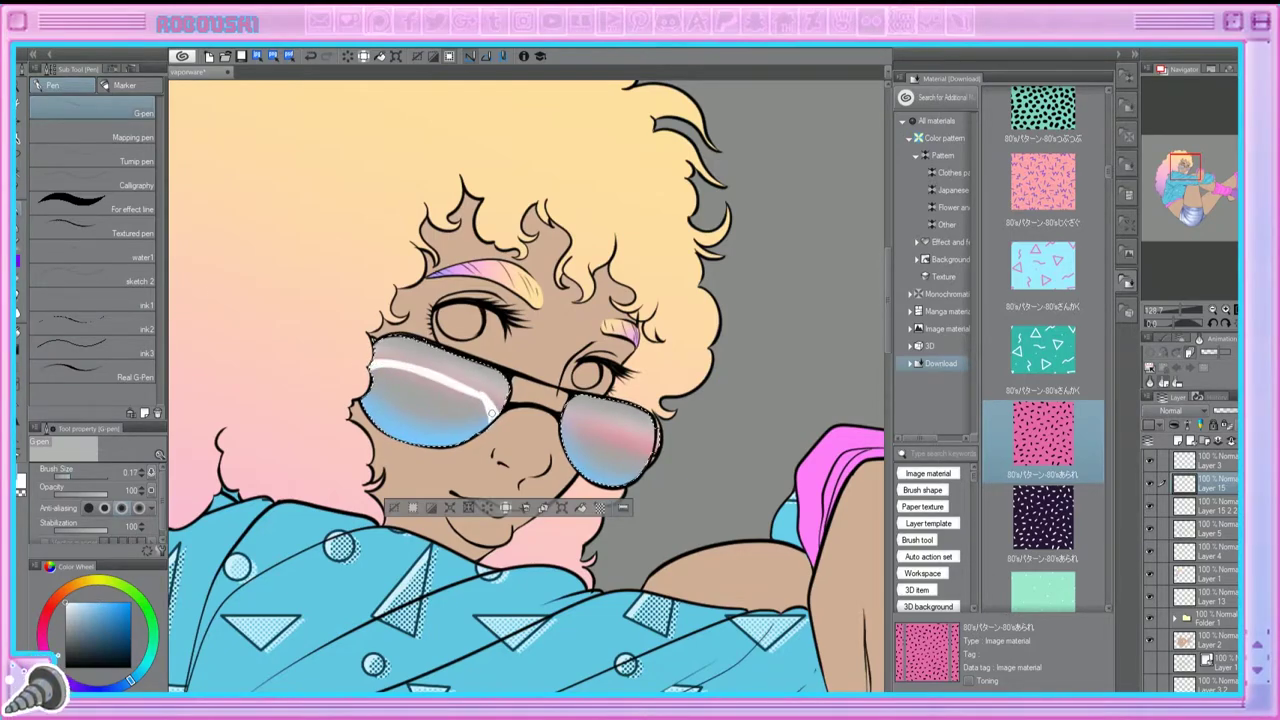
{"action": "key", "text": "ctrl+z"}
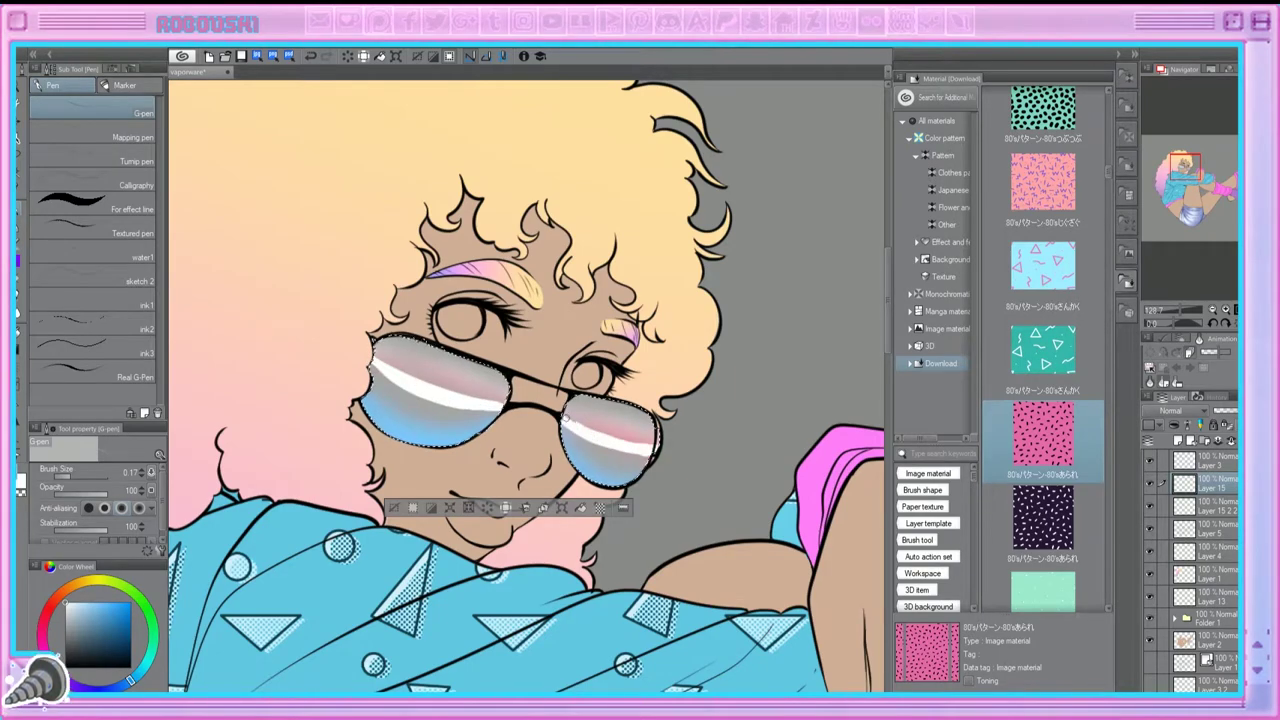
Step: Try smearing the white lens highlights into vertical streaks with Finger tip at size 0.22, in Add (Glow) mode, and blurring them
{"action": "key", "text": "j"}
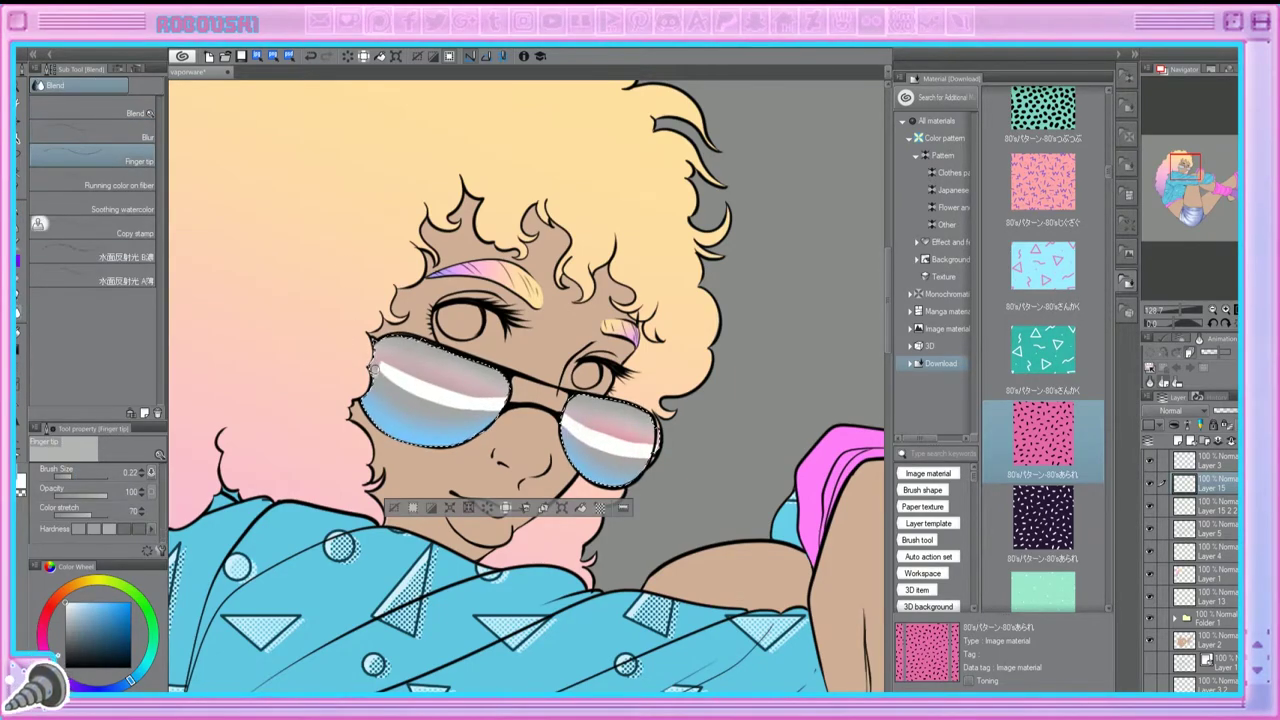
{"action": "key", "text": "ctrl+y"}
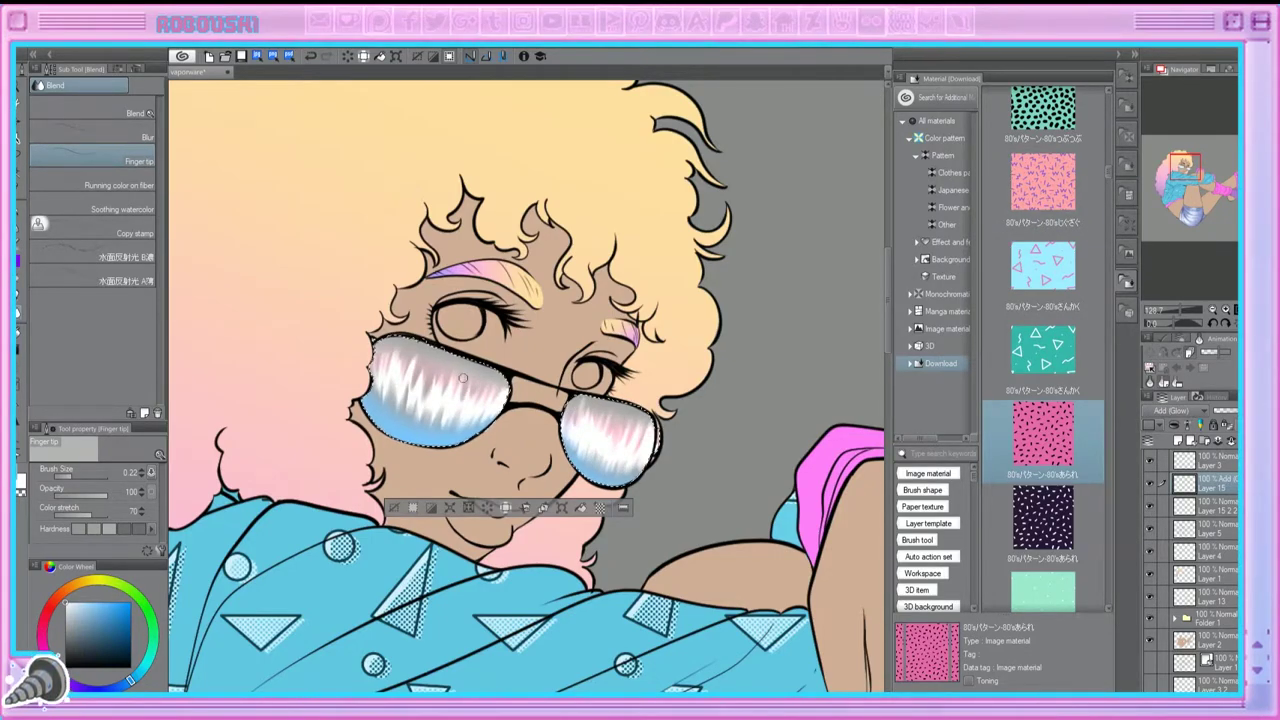
{"action": "scroll", "coordinate": [475, 420], "scroll_direction": "down", "scroll_amount": 3}
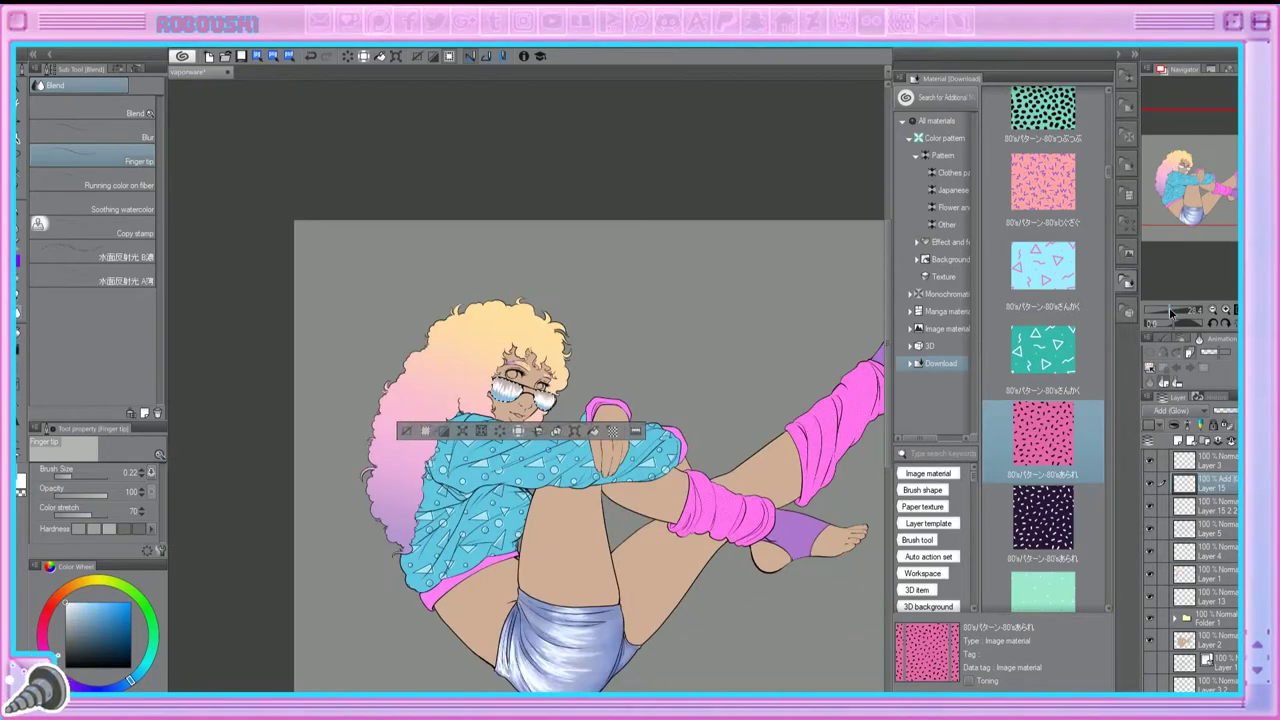
{"action": "scroll", "coordinate": [475, 420], "scroll_direction": "up", "scroll_amount": 3}
{"action": "left_click", "coordinate": [132, 140]}
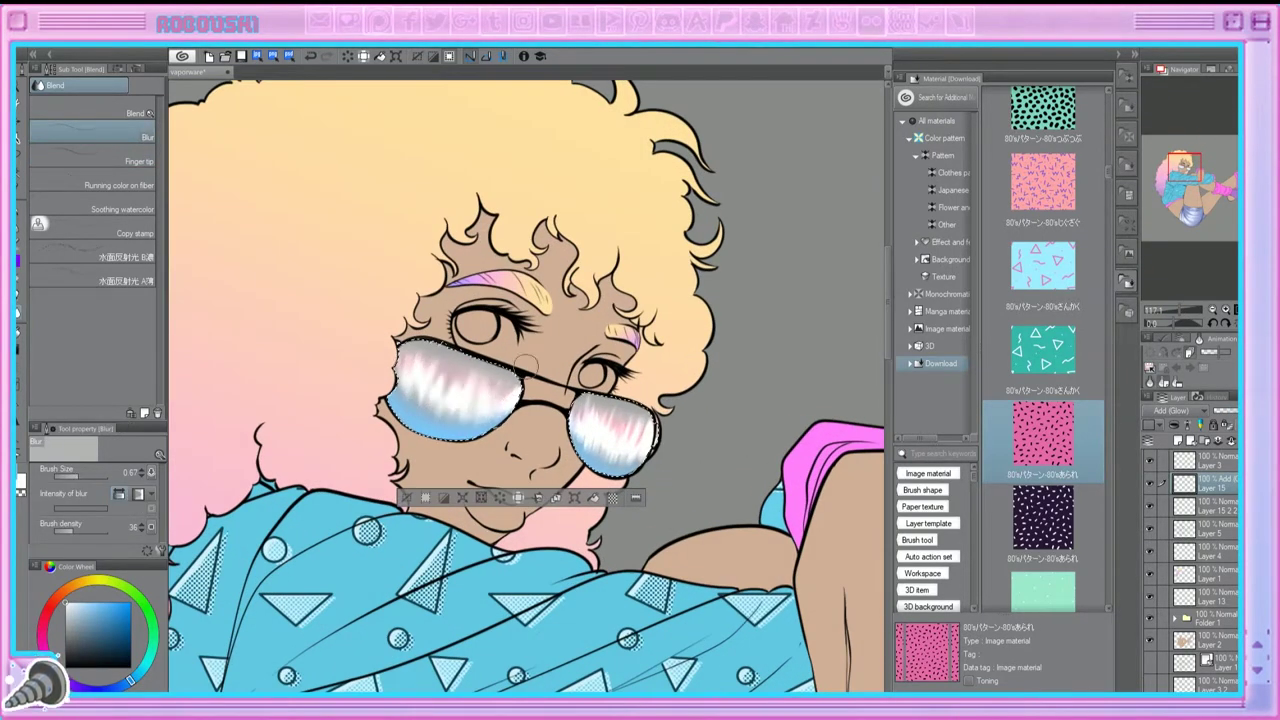
{"action": "scroll", "coordinate": [648, 450], "scroll_direction": "down", "scroll_amount": 3}
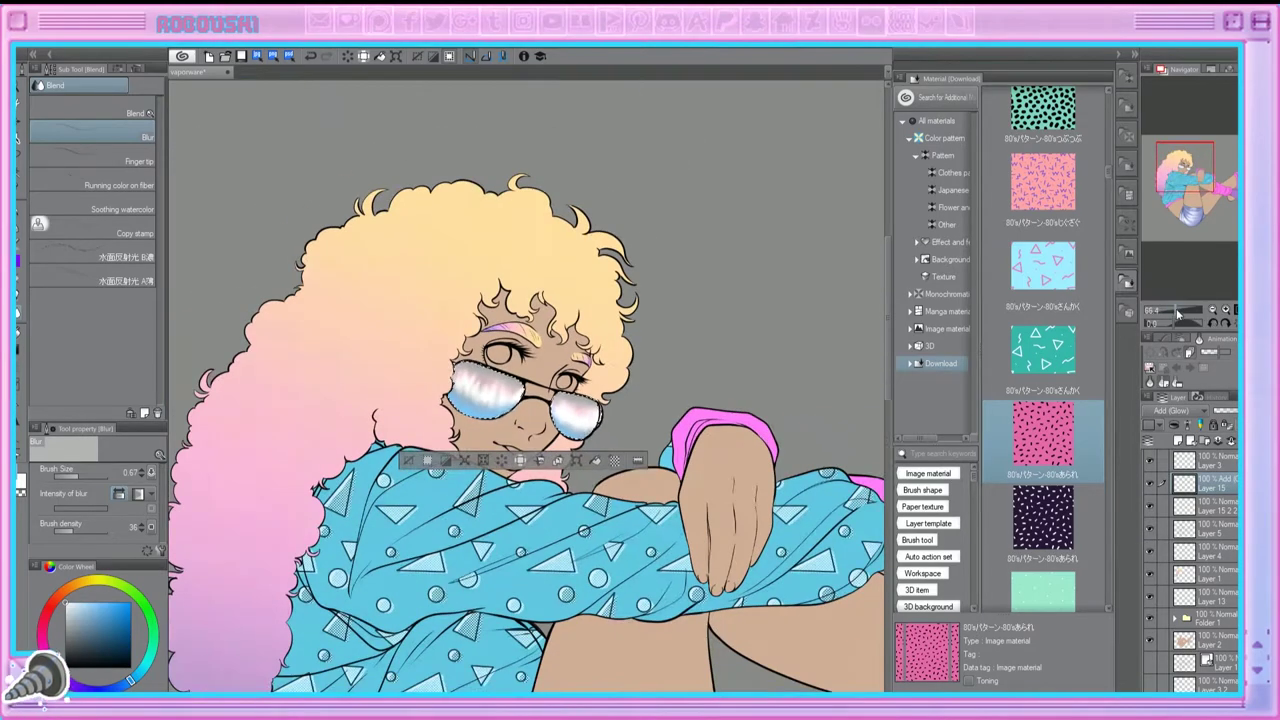
{"action": "left_click", "coordinate": [1172, 314]}
{"action": "left_click_drag", "start_coordinate": [1172, 314], "coordinate": [1192, 313]}
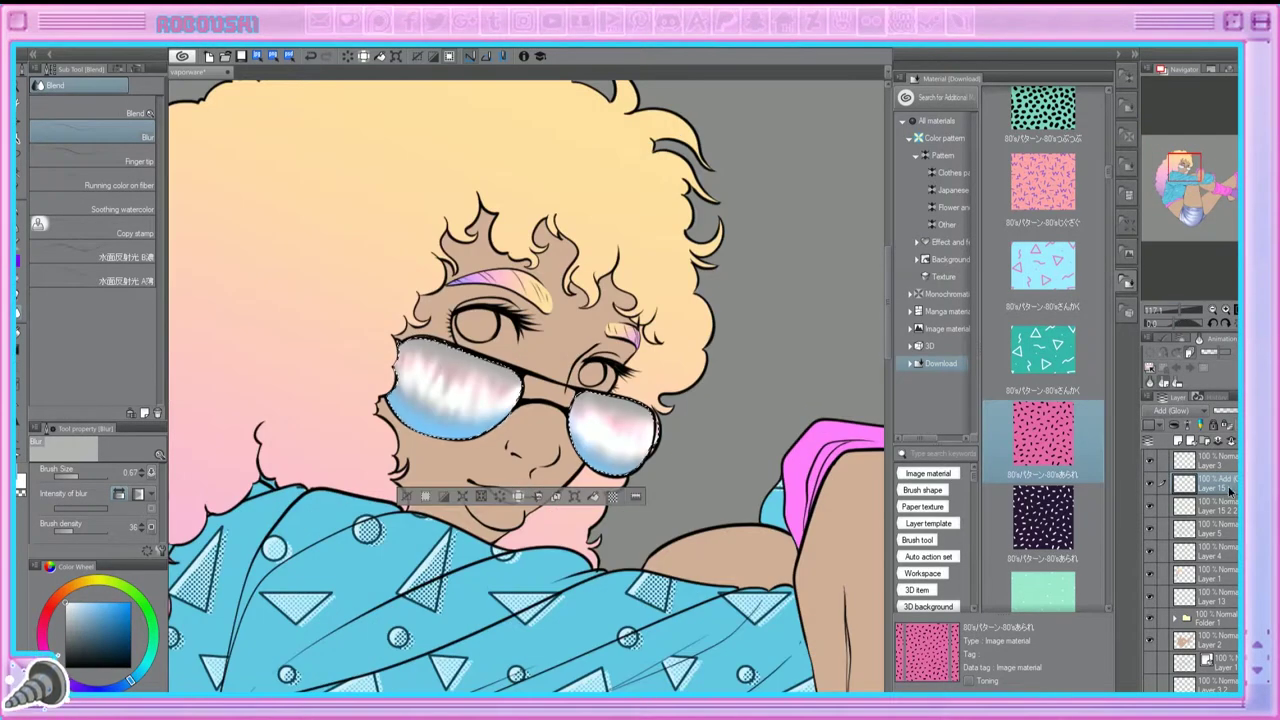
Step: Restore the smooth white highlight bands on both lenses and soften them with the Blur tool at size 0.67
{"action": "key", "text": "p"}
{"action": "left_click_drag", "start_coordinate": [398, 373], "coordinate": [514, 408]}
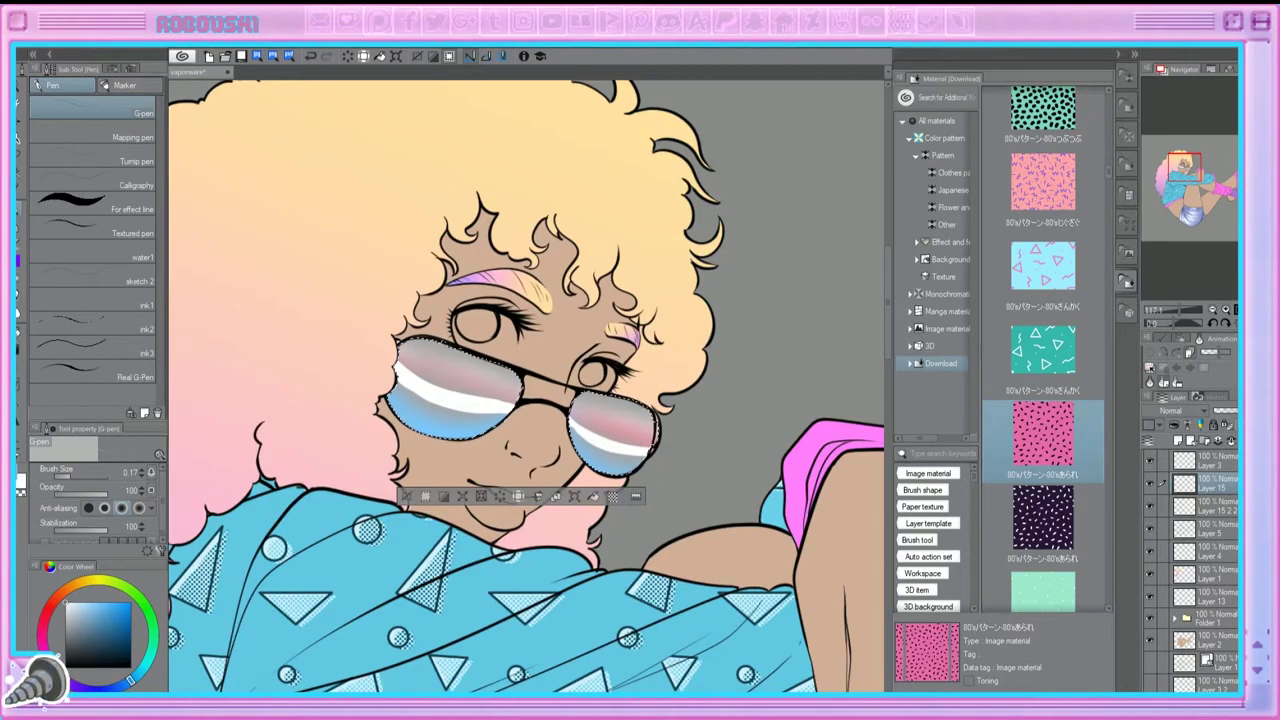
{"action": "key", "text": "j"}
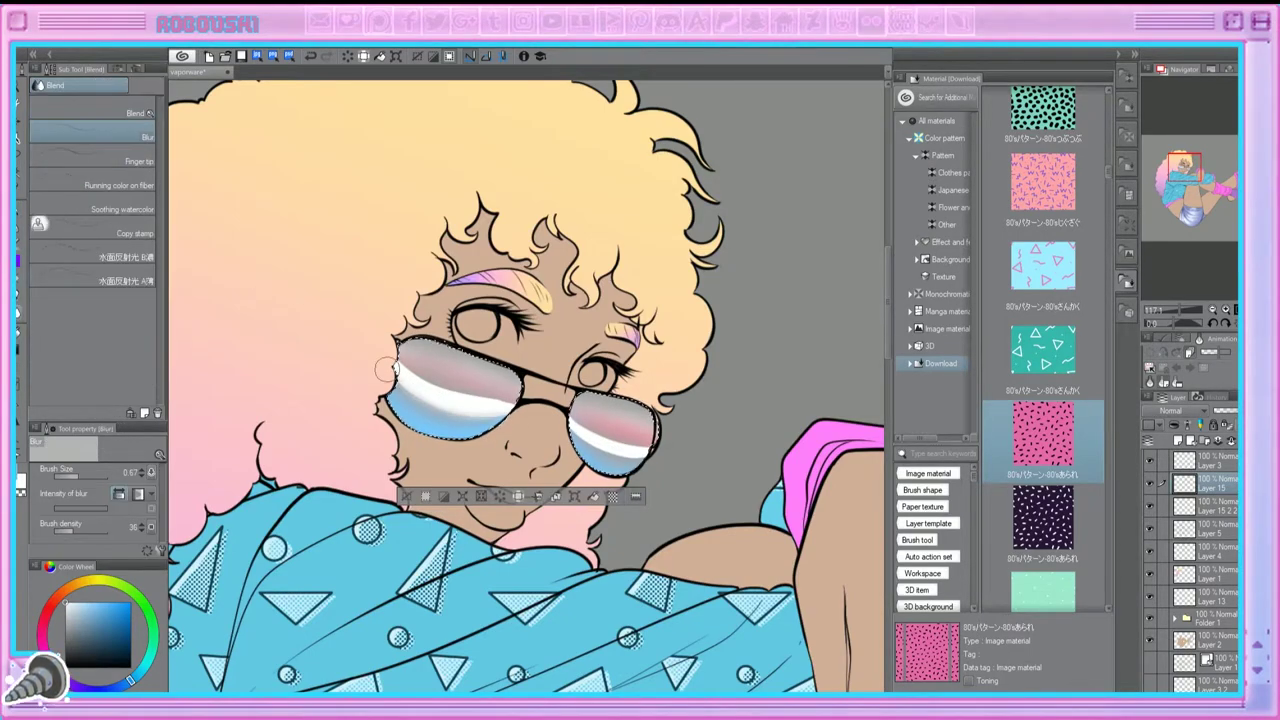
{"action": "left_click_drag", "start_coordinate": [400, 369], "coordinate": [641, 434]}
Step: Set the lens highlight layer to Add (Glow) blending at 58% opacity, checking it against the whole figure
{"action": "left_click_drag", "start_coordinate": [1236, 410], "coordinate": [1226, 410]}
{"action": "scroll", "coordinate": [502, 383], "scroll_direction": "down", "scroll_amount": 2}
{"action": "scroll", "coordinate": [502, 383], "scroll_direction": "up", "scroll_amount": 1}
{"action": "scroll", "coordinate": [502, 383], "scroll_direction": "down", "scroll_amount": 3}
{"action": "scroll", "coordinate": [502, 383], "scroll_direction": "up", "scroll_amount": 1}
{"action": "scroll", "coordinate": [502, 383], "scroll_direction": "down", "scroll_amount": 2}
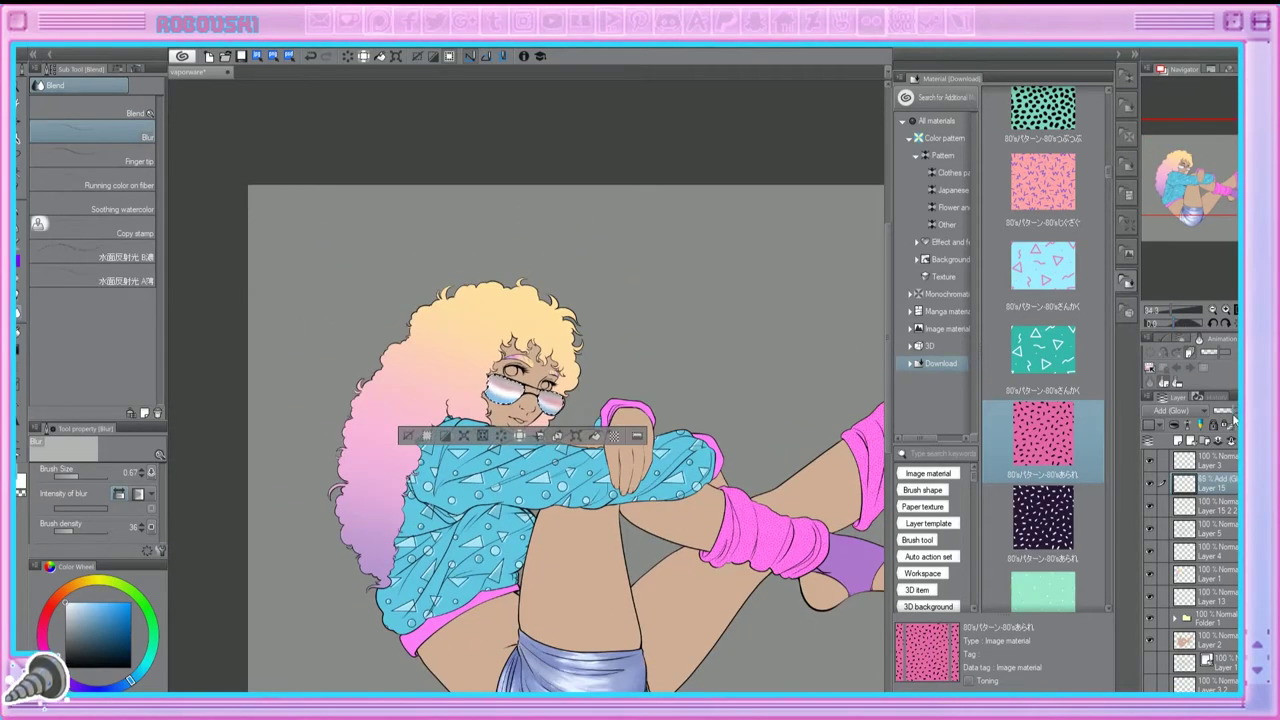
Step: Fill the mouth opening with off-white teeth on Layer 13 using the G-pen at size 0.12
{"action": "left_click", "coordinate": [1210, 507]}
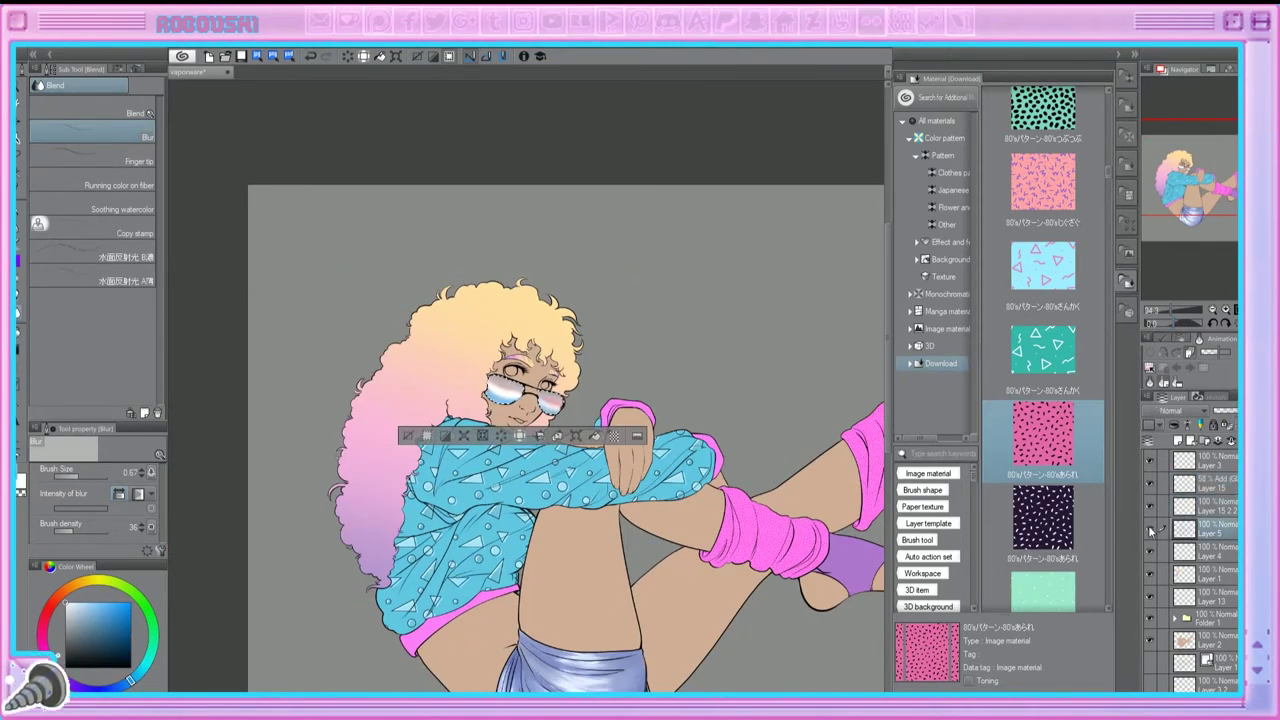
{"action": "left_click", "coordinate": [1190, 596]}
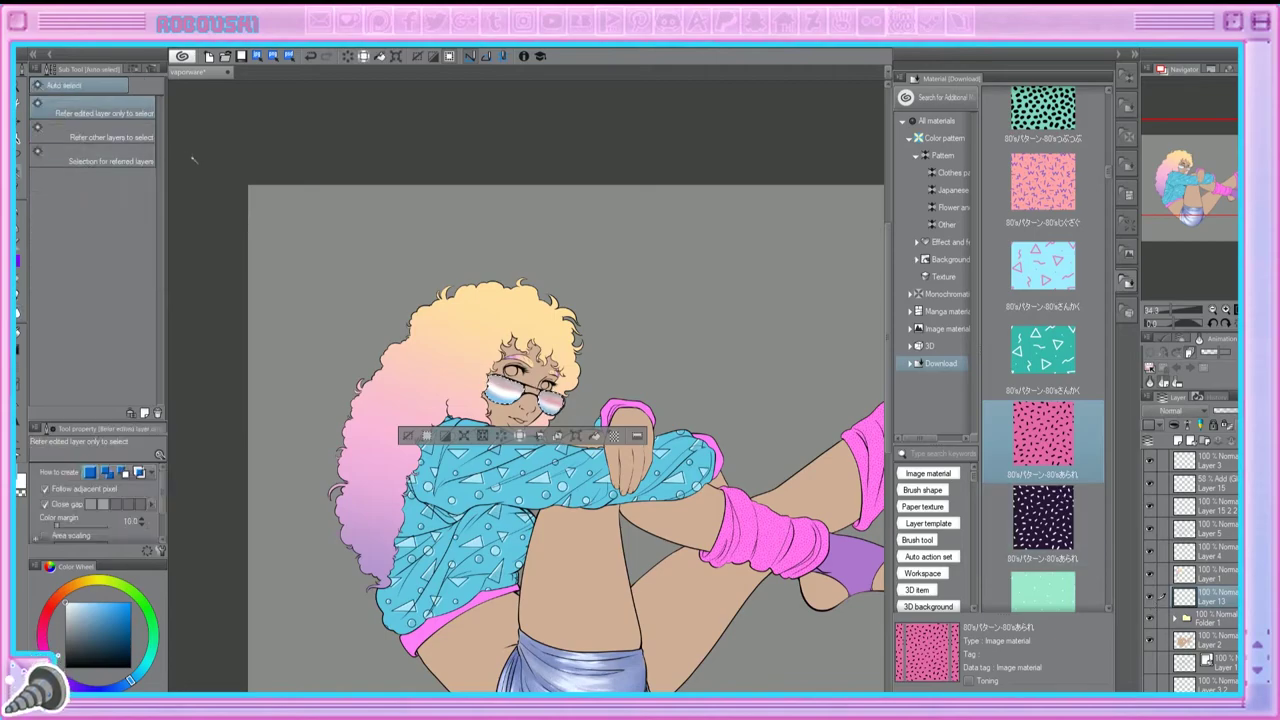
{"action": "scroll", "coordinate": [527, 420], "scroll_direction": "up", "scroll_amount": 4}
{"action": "key", "text": "p"}
{"action": "left_click", "coordinate": [66, 476]}
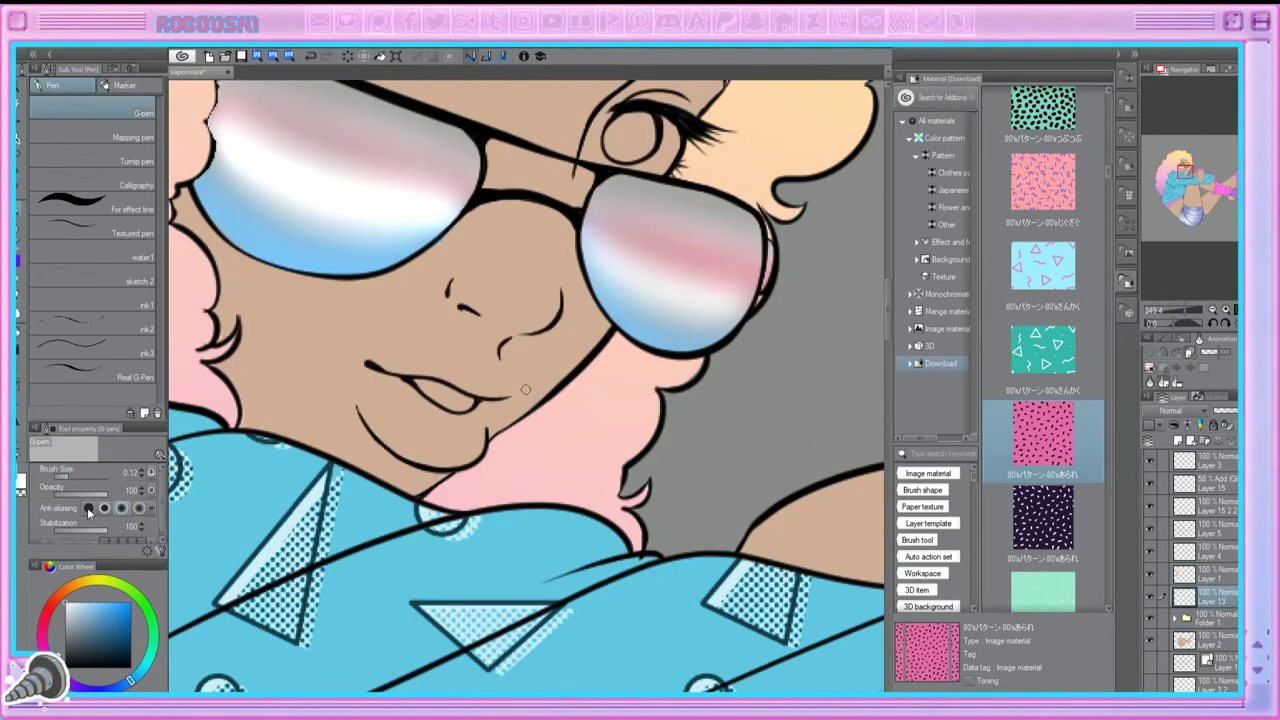
{"action": "left_click", "coordinate": [43, 622]}
{"action": "left_click_drag", "start_coordinate": [412, 380], "coordinate": [472, 400]}
{"action": "scroll", "coordinate": [527, 400], "scroll_direction": "up", "scroll_amount": 2}
{"action": "mouse_move", "coordinate": [418, 478]}
{"action": "left_mouse_down"}
{"action": "mouse_move", "coordinate": [465, 500]}
{"action": "mouse_move", "coordinate": [445, 490]}
{"action": "left_mouse_up"}
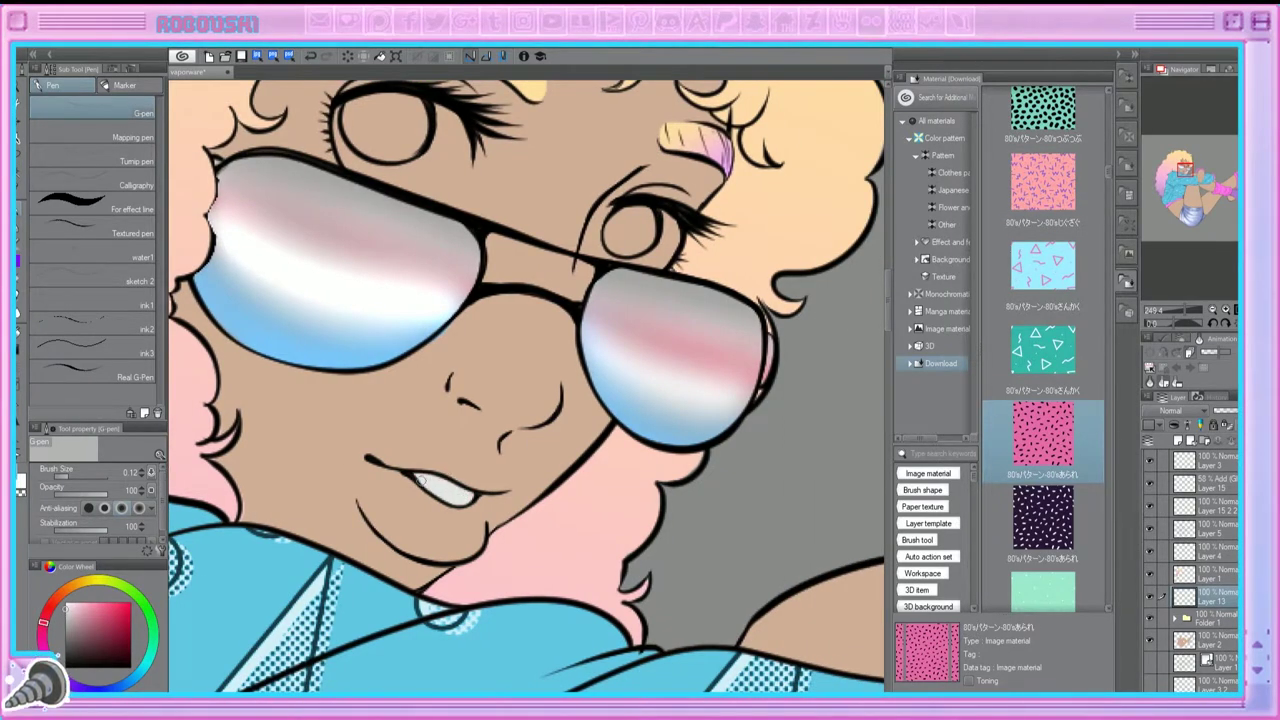
Step: Try drawing thin separation lines between the teeth on Layer 5 with the G-pen at size 0.06
{"action": "left_click", "coordinate": [1200, 530]}
{"action": "left_click", "coordinate": [57, 476]}
{"action": "mouse_move", "coordinate": [456, 483]}
{"action": "left_mouse_down"}
{"action": "mouse_move", "coordinate": [457, 494]}
{"action": "mouse_move", "coordinate": [425, 484]}
{"action": "left_mouse_up"}
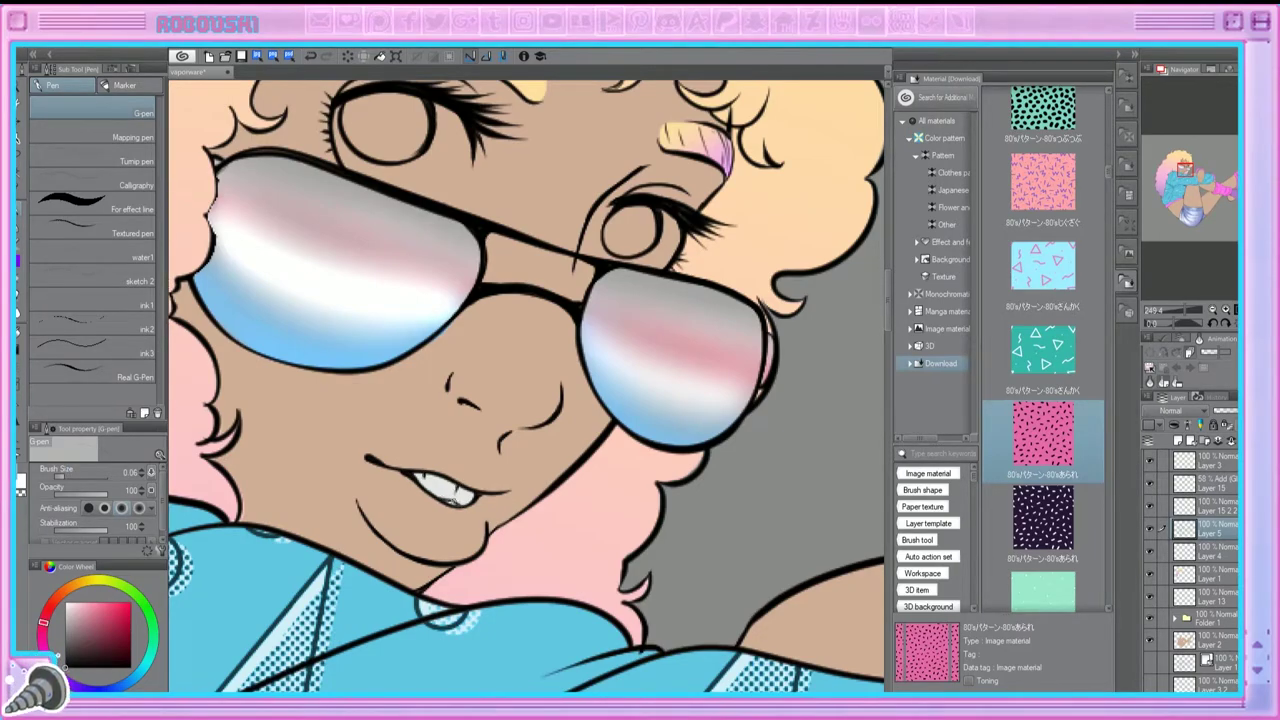
{"action": "left_click", "coordinate": [1178, 313]}
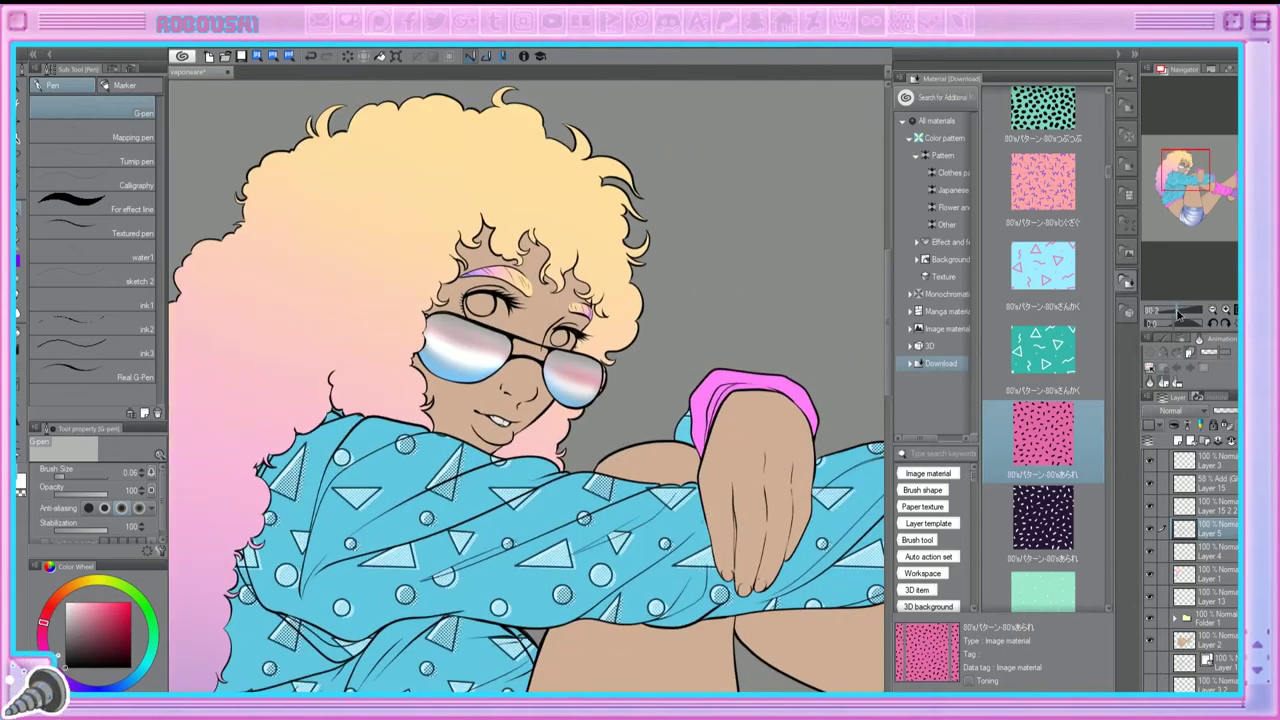
{"action": "scroll", "coordinate": [517, 373], "scroll_direction": "up", "scroll_amount": 5}
{"action": "left_click_drag", "start_coordinate": [422, 472], "coordinate": [476, 496]}
{"action": "left_click", "coordinate": [289, 55]}
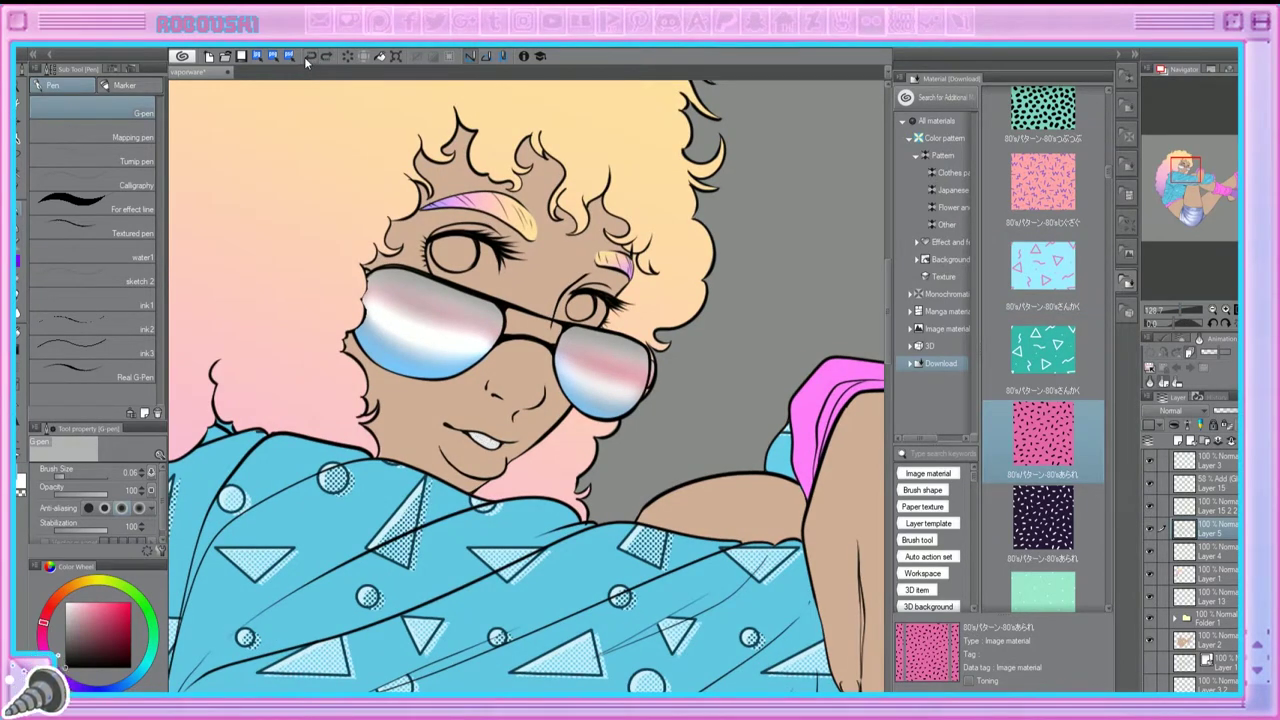
Step: Paint the mouth interior dark red with a pinker tongue on Layer 13, using the G-pen at size 0.11
{"action": "left_click", "coordinate": [482, 440], "text": "ctrl+shift"}
{"action": "left_click", "coordinate": [486, 443], "text": "alt"}
{"action": "left_click_drag", "start_coordinate": [486, 443], "coordinate": [470, 434]}
{"action": "key", "text": "]"}
{"action": "key", "text": "ctrl+plus"}
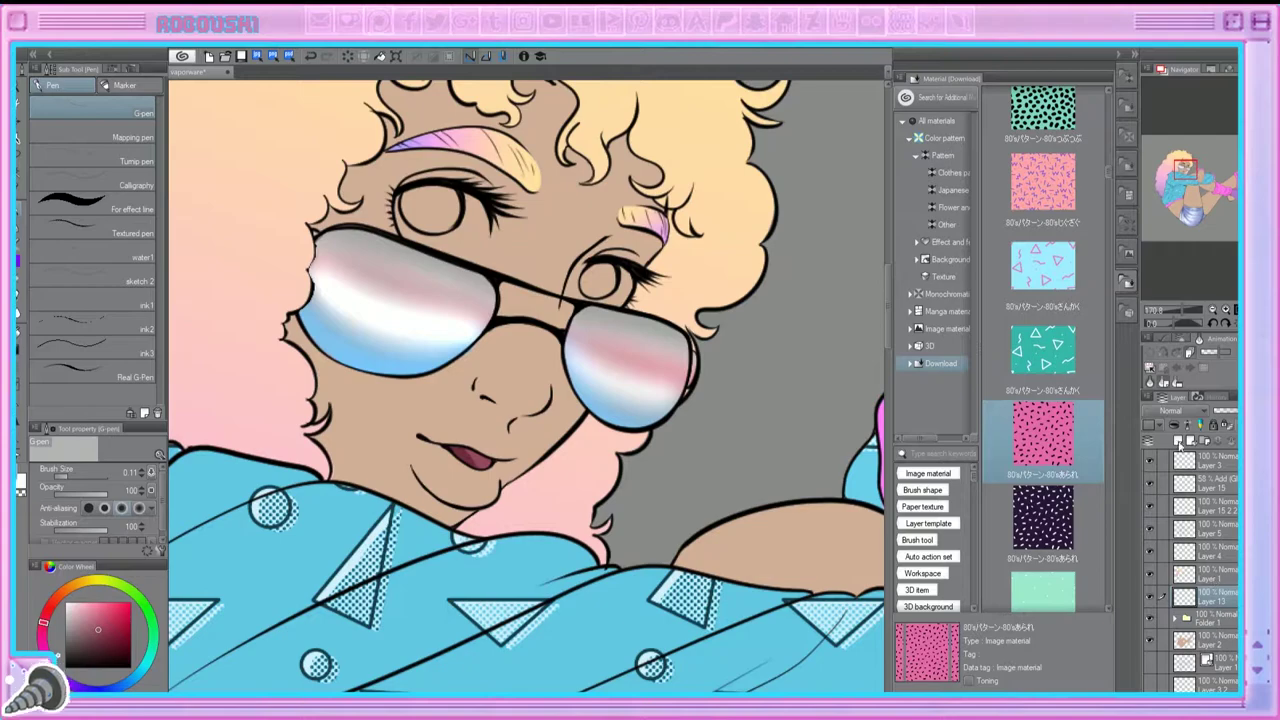
Step: Hide the three sunglasses layers and paint the whites of both eyes pale blue on Layer 13
{"action": "scroll", "coordinate": [526, 387], "scroll_direction": "up", "scroll_amount": 3}
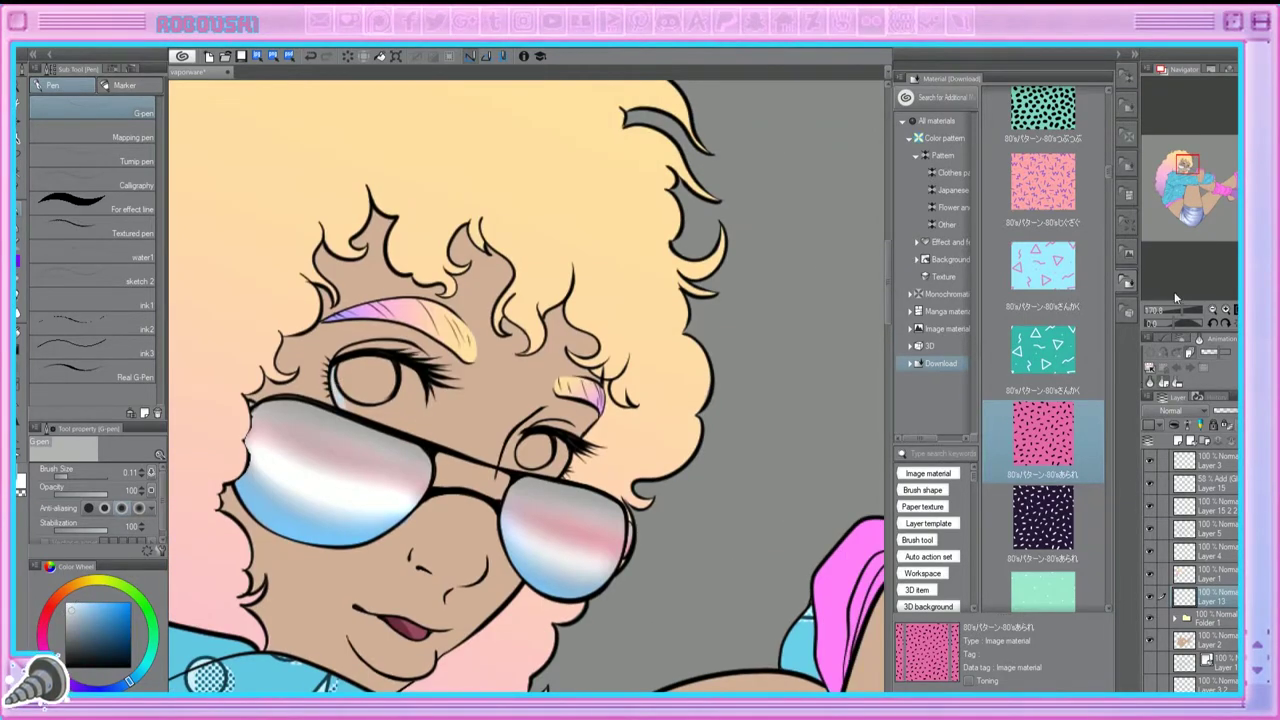
{"action": "left_click", "coordinate": [1149, 461]}
{"action": "left_click", "coordinate": [1149, 485]}
{"action": "left_click", "coordinate": [1149, 507]}
{"action": "mouse_move", "coordinate": [346, 410]}
{"action": "left_mouse_down"}
{"action": "mouse_move", "coordinate": [407, 430]}
{"action": "mouse_move", "coordinate": [379, 415]}
{"action": "mouse_move", "coordinate": [354, 349]}
{"action": "mouse_move", "coordinate": [353, 362]}
{"action": "mouse_move", "coordinate": [403, 377]}
{"action": "mouse_move", "coordinate": [414, 403]}
{"action": "mouse_move", "coordinate": [377, 422]}
{"action": "mouse_move", "coordinate": [404, 354]}
{"action": "left_mouse_up"}
{"action": "key", "text": "bracketleft"}
{"action": "mouse_move", "coordinate": [530, 460]}
{"action": "left_mouse_down"}
{"action": "mouse_move", "coordinate": [525, 440]}
{"action": "mouse_move", "coordinate": [515, 465]}
{"action": "mouse_move", "coordinate": [540, 450]}
{"action": "left_mouse_up"}
Step: Soften the edges of the eye whites with the Blur tool at size 0.34 and show the sunglasses layers again
{"action": "key", "text": "j"}
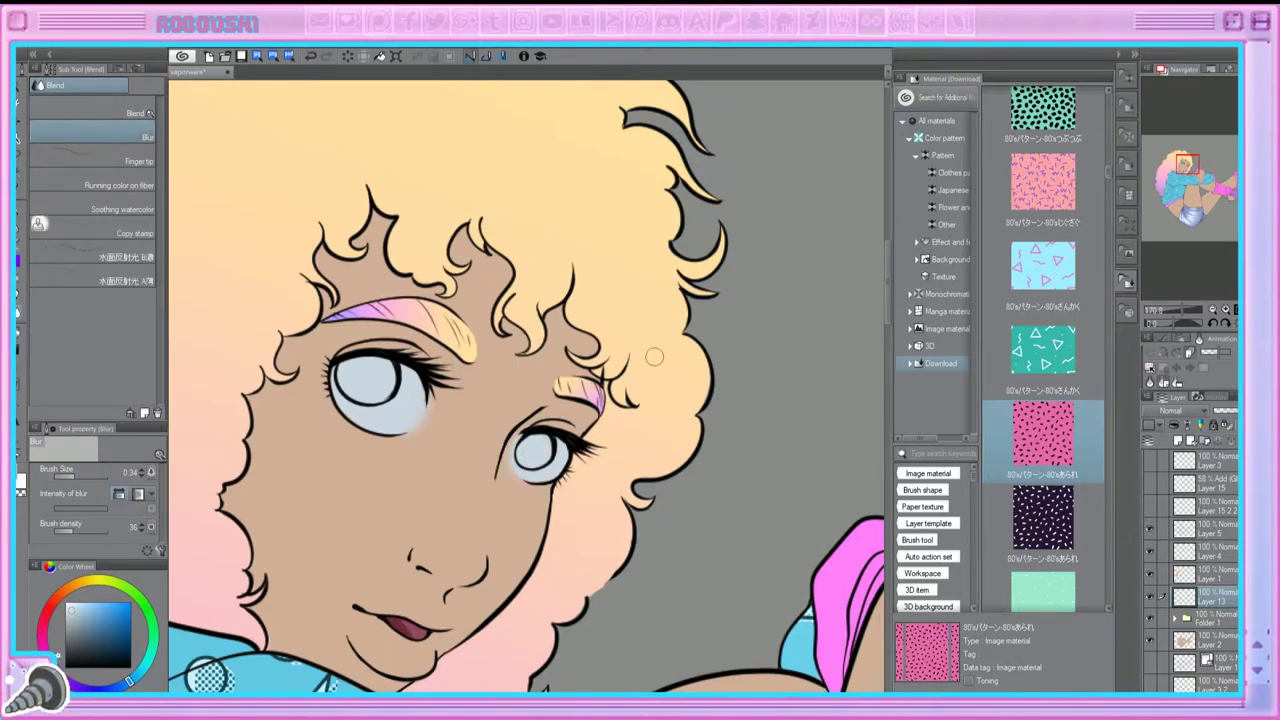
{"action": "key", "text": "ctrl+minus"}
{"action": "left_click", "coordinate": [1150, 461]}
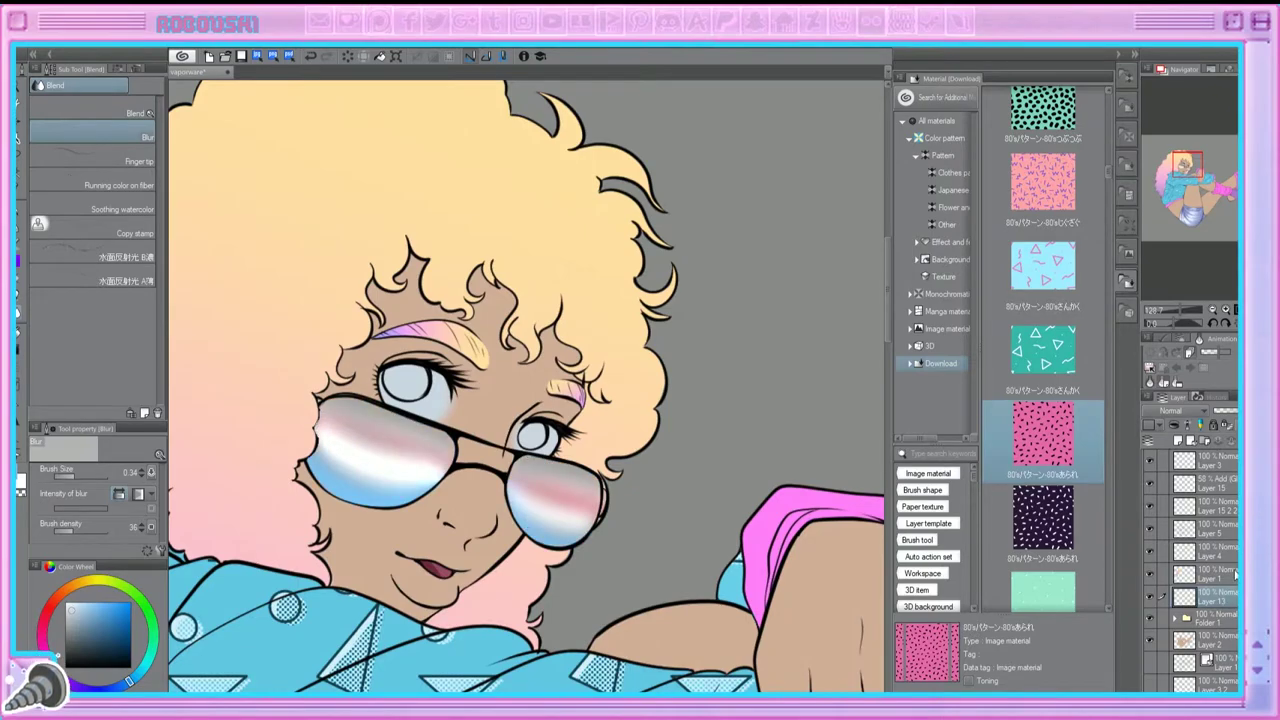
Step: Add a new layer above Layer 13 and paint both irises bright cyan, cleaning their edges with the Rough eraser at size 0.14
{"action": "left_click", "coordinate": [1181, 440]}
{"action": "scroll", "coordinate": [362, 390], "scroll_direction": "up", "scroll_amount": 3}
{"action": "key", "text": "p"}
{"action": "mouse_move", "coordinate": [436, 350]}
{"action": "left_mouse_down"}
{"action": "mouse_move", "coordinate": [480, 405]}
{"action": "mouse_move", "coordinate": [500, 360]}
{"action": "mouse_move", "coordinate": [495, 393]}
{"action": "mouse_move", "coordinate": [124, 298]}
{"action": "left_mouse_up"}
{"action": "left_click_drag", "start_coordinate": [350, 375], "coordinate": [375, 395]}
{"action": "scroll", "coordinate": [249, 312], "scroll_direction": "down", "scroll_amount": 3}
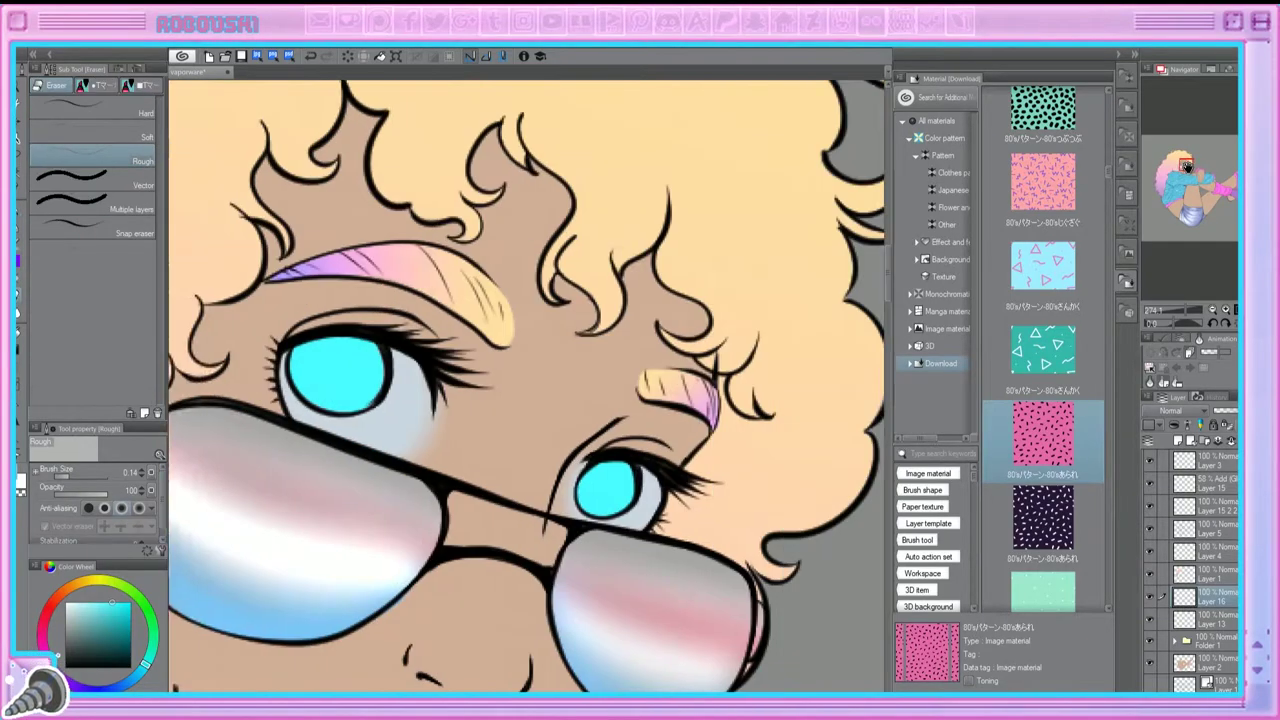
Step: Move the cyan iris layer directly below Layer 3 and set its blending mode to Pin light
{"action": "key", "text": "p"}
{"action": "left_click_drag", "start_coordinate": [1195, 311], "coordinate": [1170, 316]}
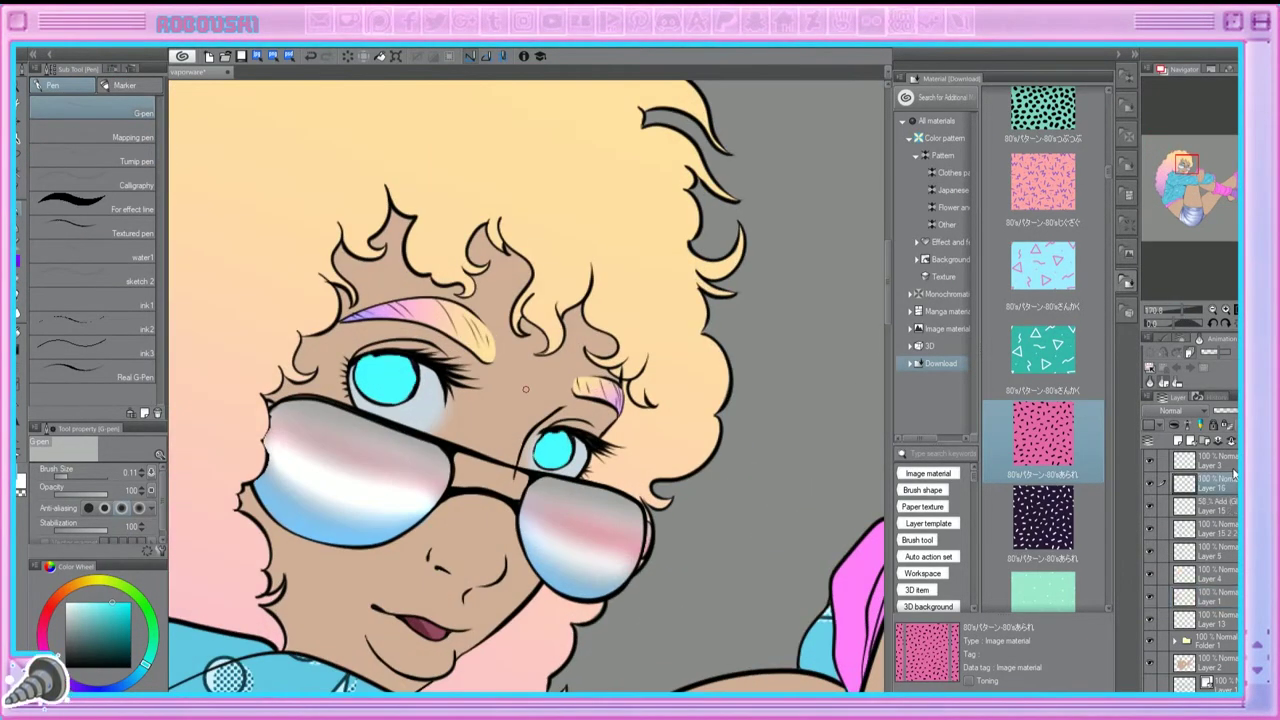
{"action": "scroll", "coordinate": [1183, 228], "scroll_direction": "up", "scroll_amount": 2}
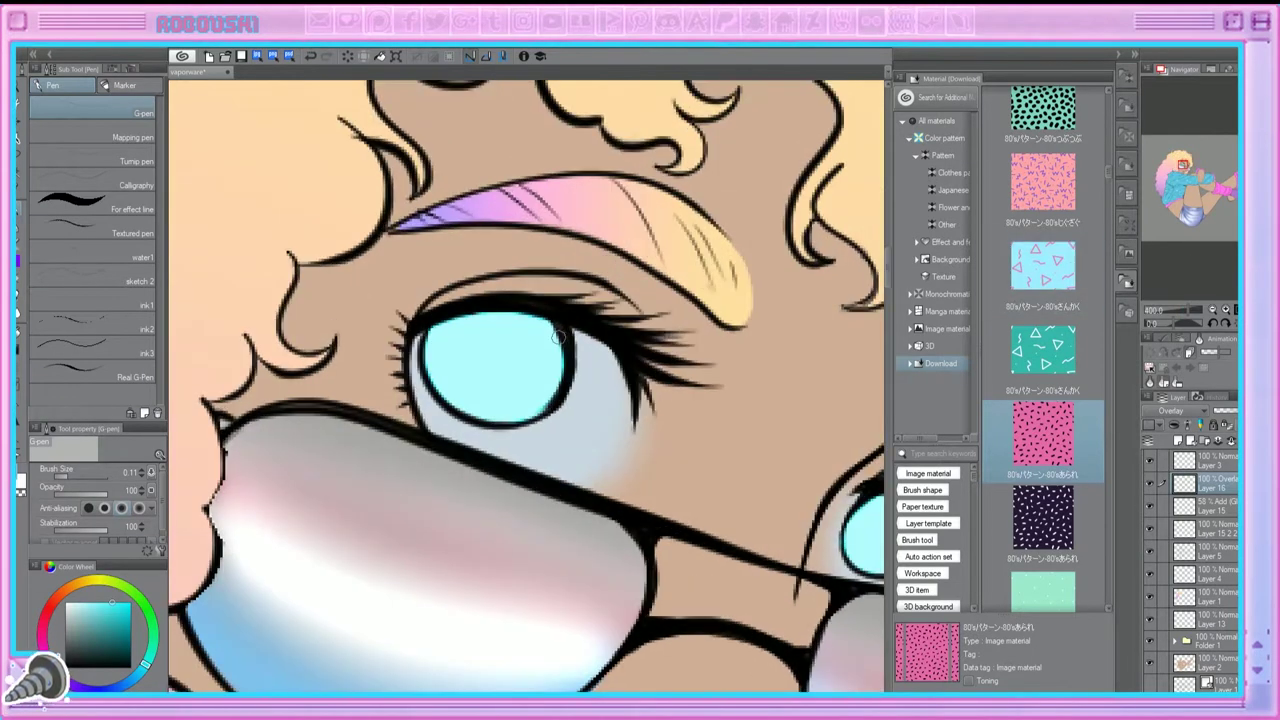
{"action": "scroll", "coordinate": [1170, 410], "scroll_direction": "down", "scroll_amount": 6}
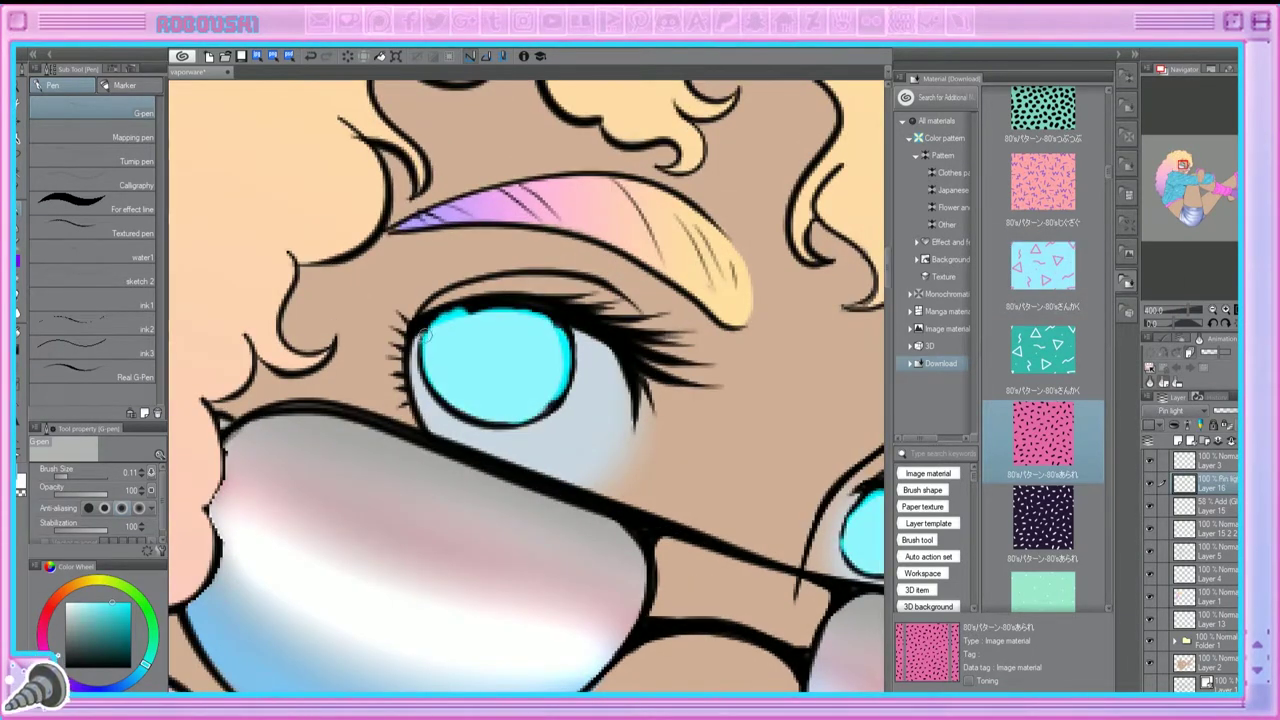
Step: Extend the cyan along the iris edges of both eyes with the G-pen at size 0.11
{"action": "mouse_move", "coordinate": [422, 326]}
{"action": "left_mouse_down"}
{"action": "mouse_move", "coordinate": [416, 368]}
{"action": "mouse_move", "coordinate": [468, 420]}
{"action": "mouse_move", "coordinate": [555, 405]}
{"action": "mouse_move", "coordinate": [555, 325]}
{"action": "mouse_move", "coordinate": [556, 406]}
{"action": "mouse_move", "coordinate": [529, 414]}
{"action": "left_mouse_up"}
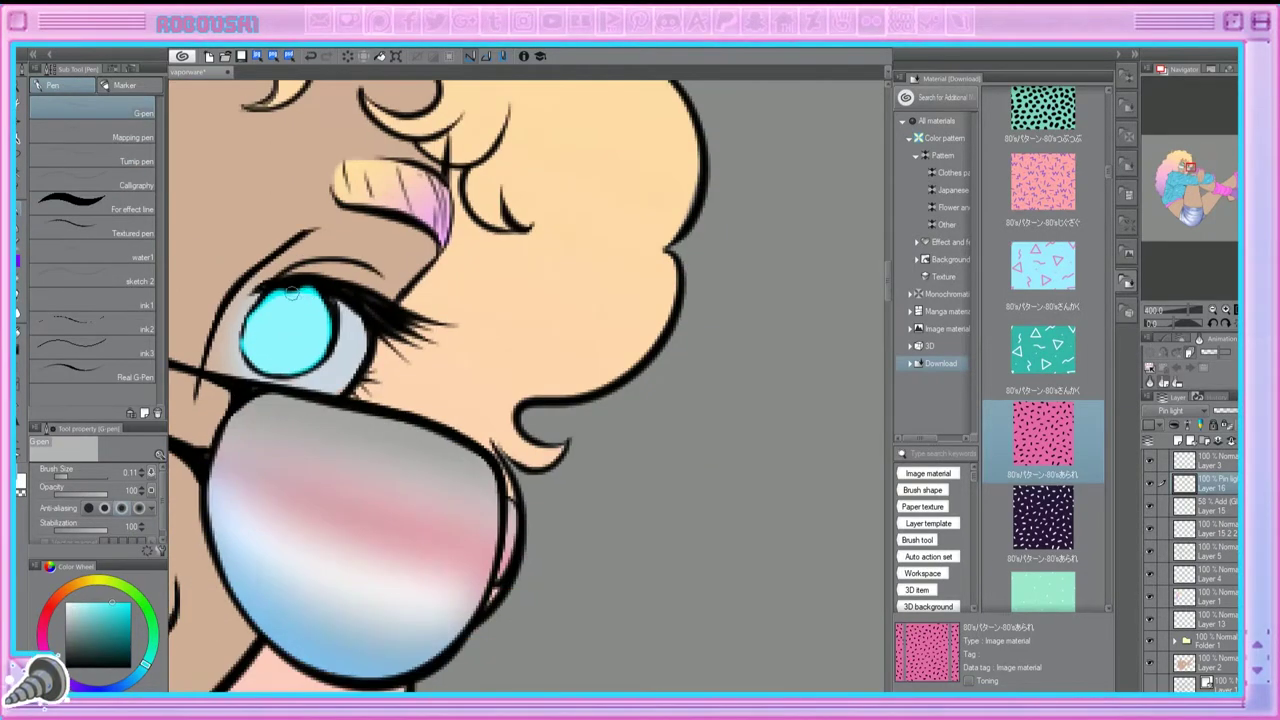
{"action": "mouse_move", "coordinate": [291, 290]}
{"action": "left_mouse_down"}
{"action": "mouse_move", "coordinate": [325, 346]}
{"action": "mouse_move", "coordinate": [333, 306]}
{"action": "mouse_move", "coordinate": [299, 351]}
{"action": "mouse_move", "coordinate": [330, 329]}
{"action": "mouse_move", "coordinate": [265, 370]}
{"action": "mouse_move", "coordinate": [243, 325]}
{"action": "mouse_move", "coordinate": [288, 291]}
{"action": "mouse_move", "coordinate": [247, 350]}
{"action": "mouse_move", "coordinate": [256, 368]}
{"action": "mouse_move", "coordinate": [289, 368]}
{"action": "mouse_move", "coordinate": [338, 314]}
{"action": "left_mouse_up"}
{"action": "mouse_move", "coordinate": [255, 290]}
{"action": "left_mouse_down"}
{"action": "mouse_move", "coordinate": [320, 270]}
{"action": "mouse_move", "coordinate": [326, 292]}
{"action": "left_mouse_up"}
{"action": "scroll", "coordinate": [296, 373], "scroll_direction": "down", "scroll_amount": 5}
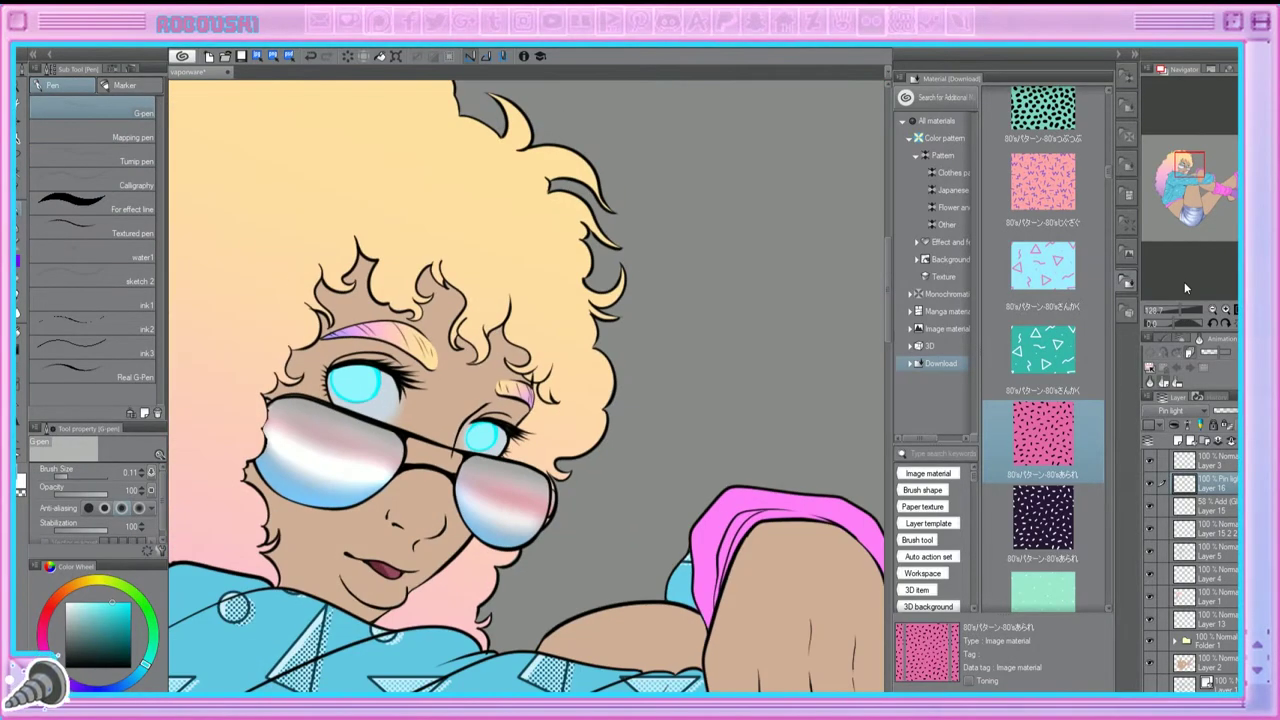
Step: Duplicate the cyan iris layer below Layer 1, hide the copy and move Layer 16 down near Layer 5
{"action": "left_click", "coordinate": [1172, 510]}
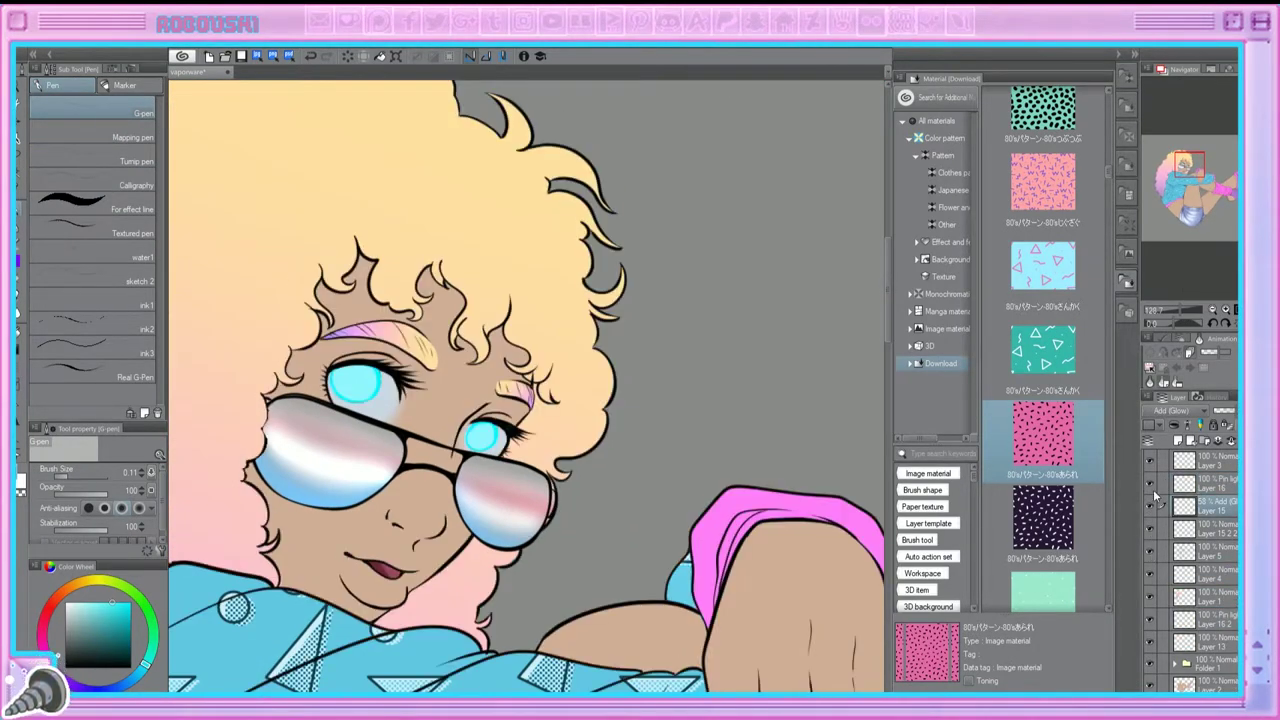
{"action": "left_click", "coordinate": [1149, 620]}
{"action": "left_click_drag", "start_coordinate": [1205, 483], "coordinate": [1205, 535]}
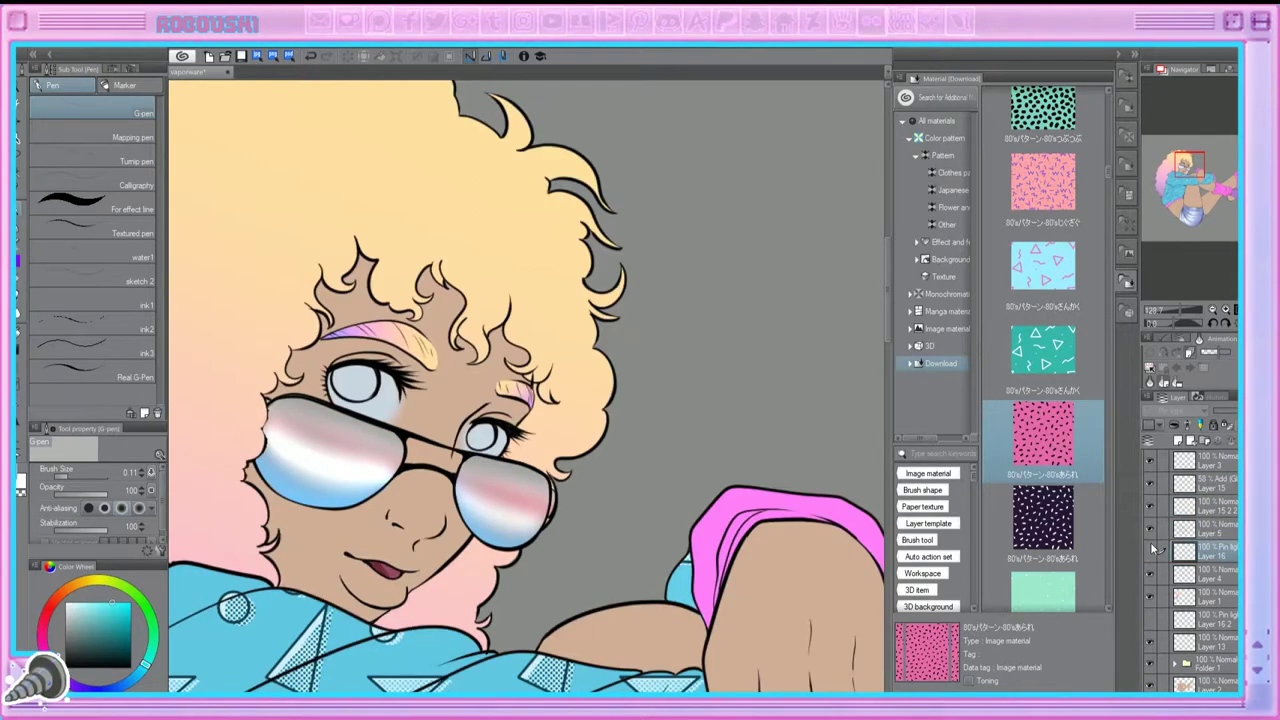
Step: Try Hue, Hard mix and Hard light blending on Layer 16, and settle on Soft light
{"action": "left_click", "coordinate": [1175, 410]}
{"action": "left_click", "coordinate": [1185, 393]}
{"action": "left_click", "coordinate": [1175, 410]}
{"action": "left_click", "coordinate": [1190, 327]}
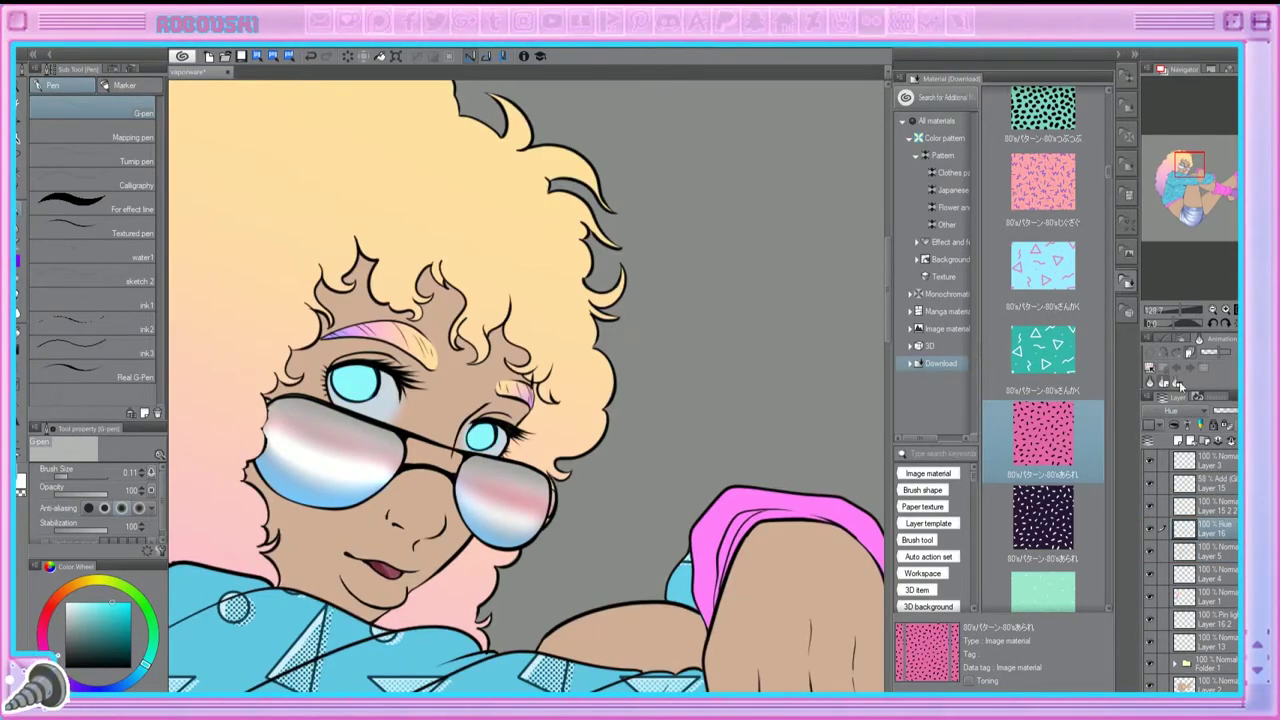
{"action": "left_click", "coordinate": [1188, 411]}
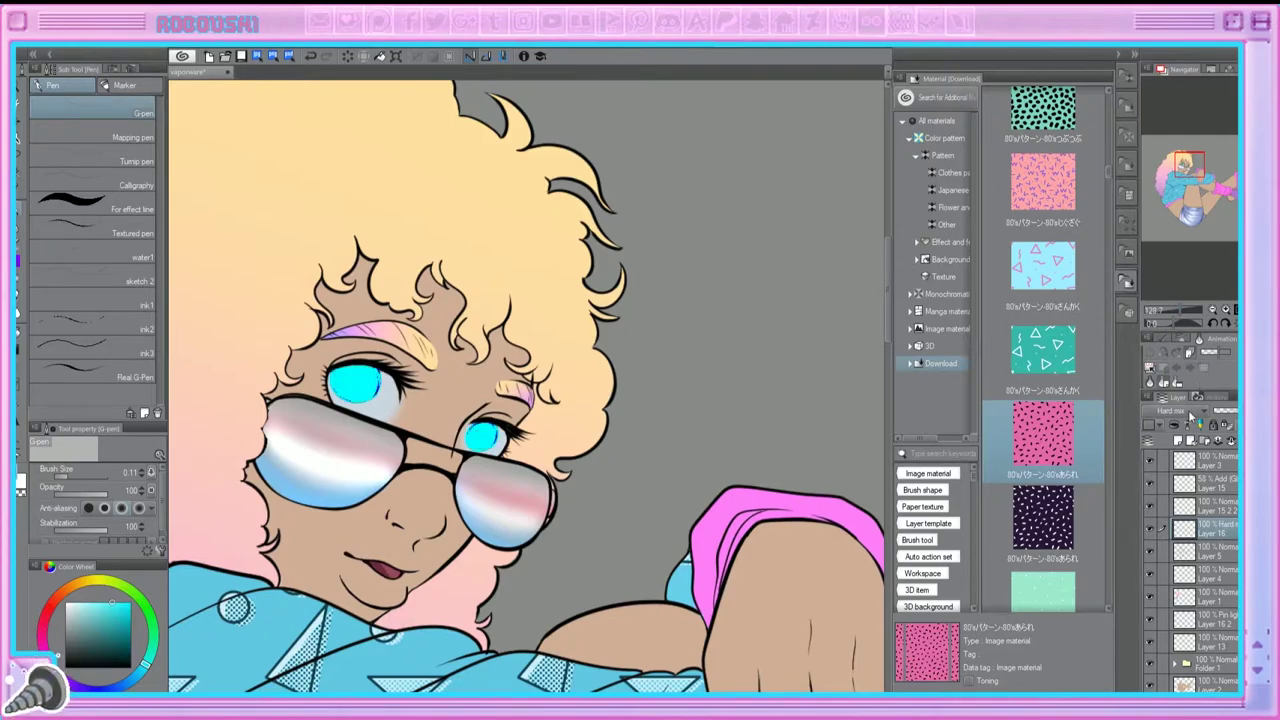
{"action": "left_click", "coordinate": [1172, 258]}
{"action": "key", "text": "Up"}
{"action": "key", "text": "Up"}
{"action": "key", "text": "Up"}
{"action": "key", "text": "Up"}
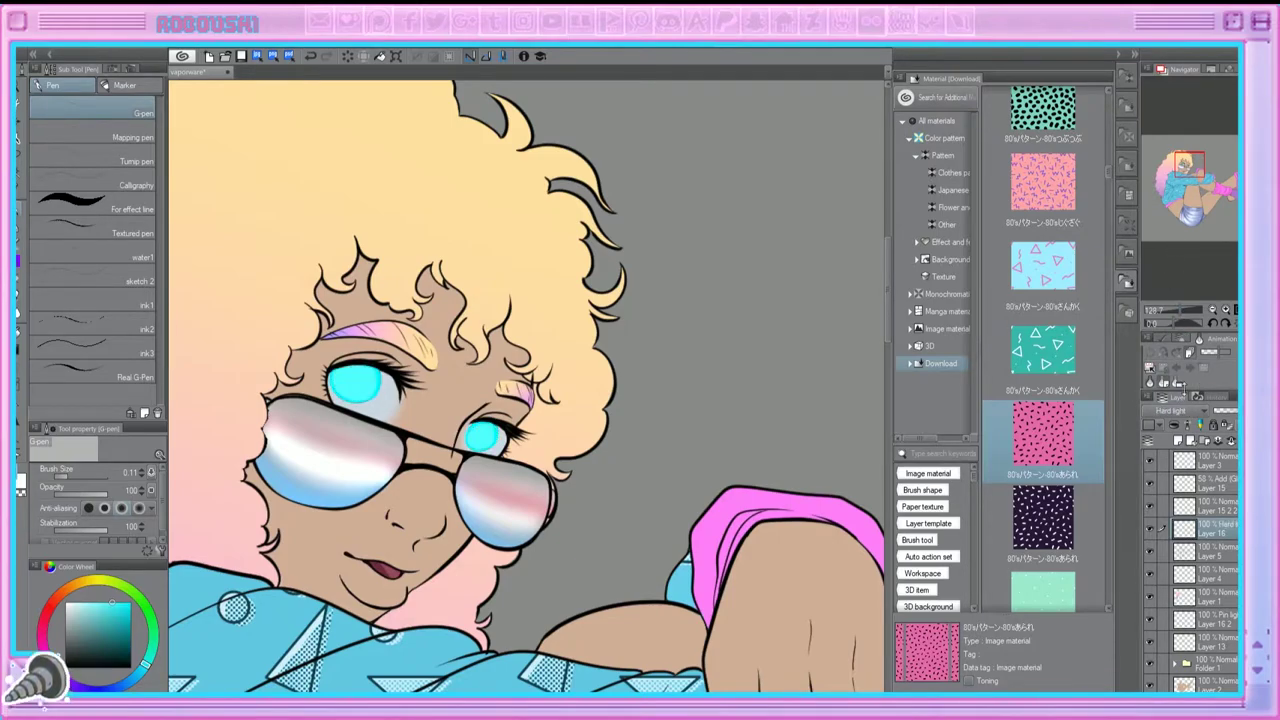
{"action": "key", "text": "Down"}
Step: Paint darker cyan pupils in both eyes on Layer 16 2 with the G-pen at size 0.19
{"action": "left_click_drag", "start_coordinate": [1194, 312], "coordinate": [1206, 312]}
{"action": "left_click", "coordinate": [1206, 621]}
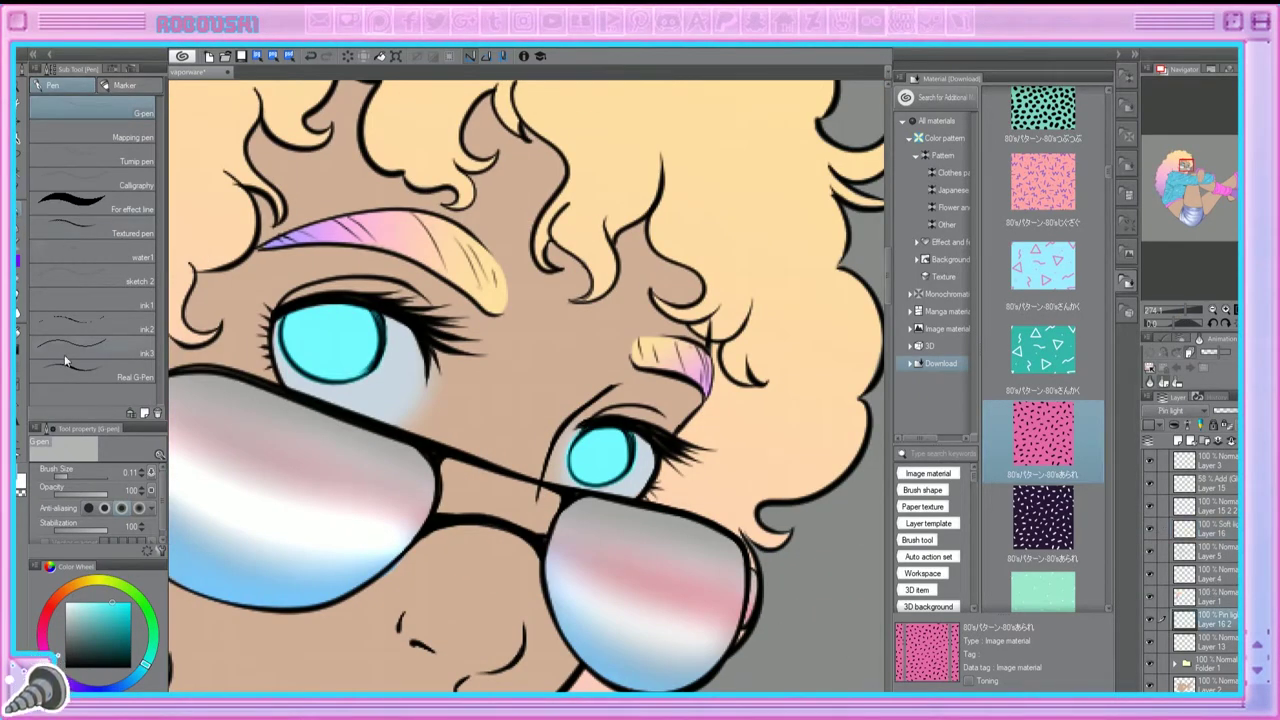
{"action": "left_click", "coordinate": [322, 330], "text": "alt"}
{"action": "key", "text": "bracketright"}
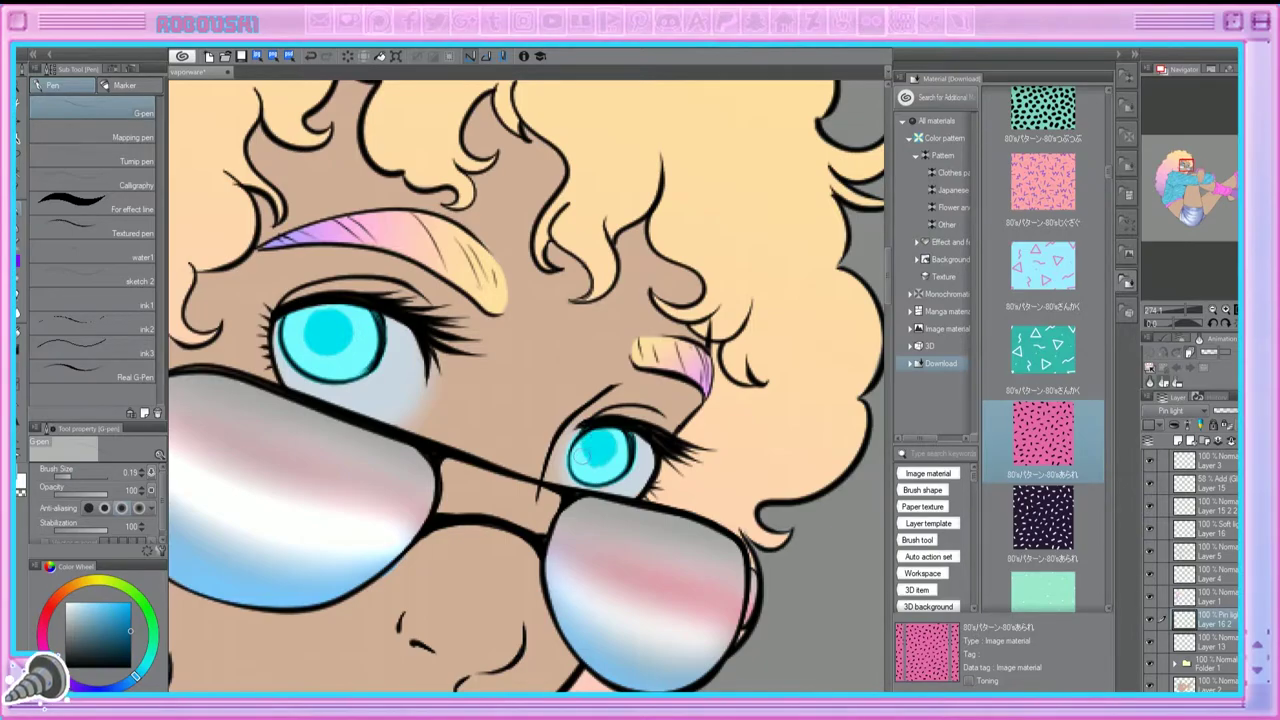
{"action": "key", "text": "ctrl+minus"}
{"action": "key", "text": "ctrl+minus"}
{"action": "key", "text": "ctrl+minus"}
{"action": "key", "text": "ctrl+plus"}
{"action": "key", "text": "ctrl+plus"}
{"action": "key", "text": "ctrl+plus"}
{"action": "left_click_drag", "start_coordinate": [340, 308], "coordinate": [326, 348]}
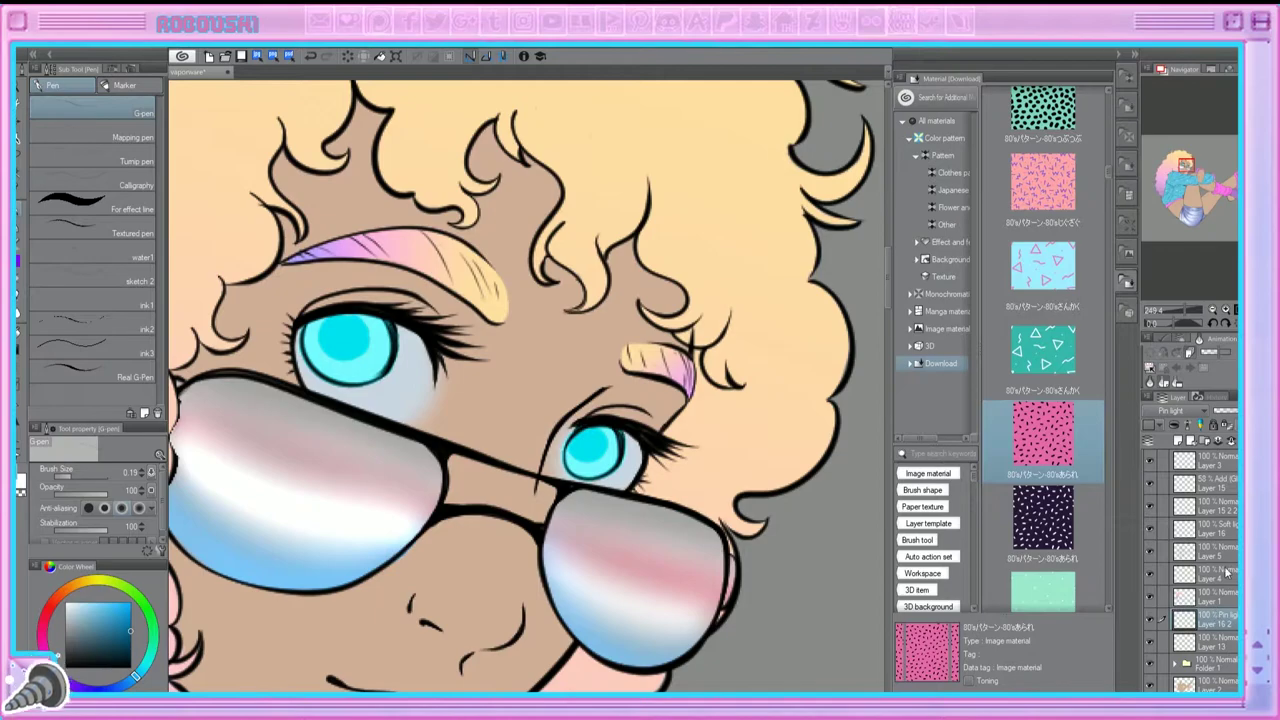
Step: Add Layer 17 above Layer 16 2 and select both irises from Layer 16 2 with Auto select
{"action": "key", "text": "ctrl+shift+n"}
{"action": "key", "text": "w"}
{"action": "left_click", "coordinate": [345, 342]}
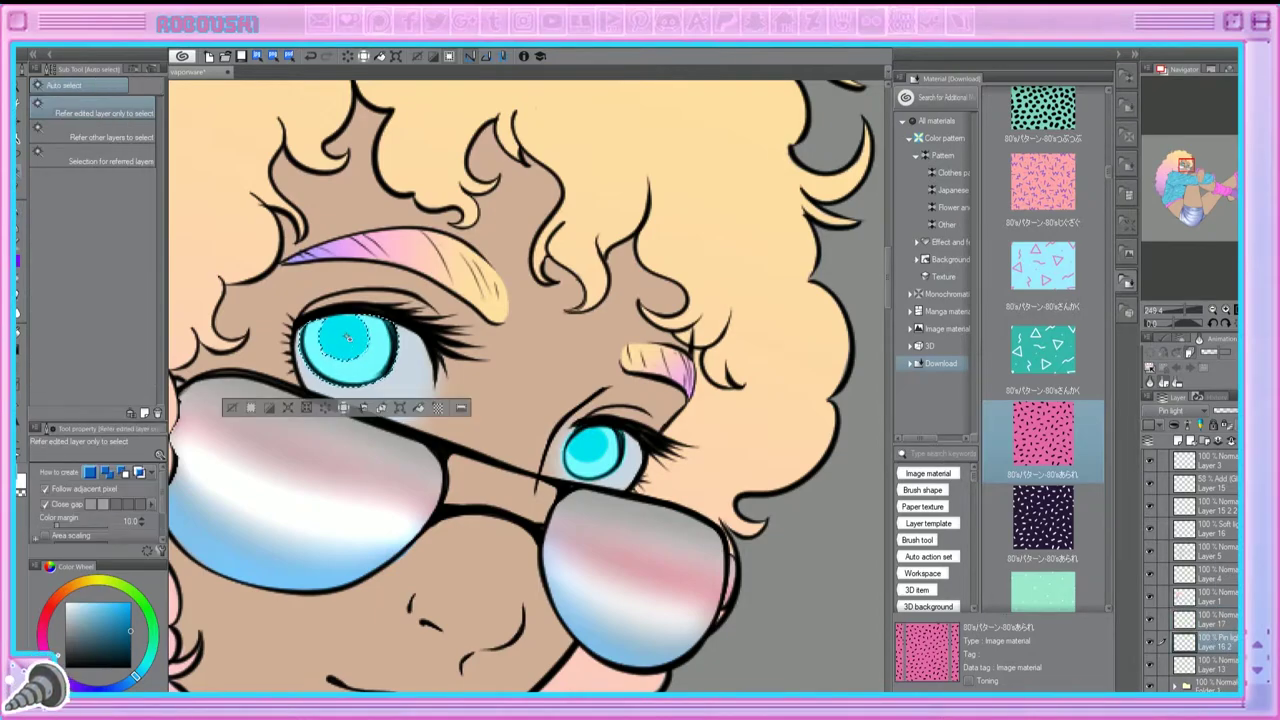
{"action": "left_click", "coordinate": [595, 452], "text": "shift"}
{"action": "left_click", "coordinate": [1212, 620]}
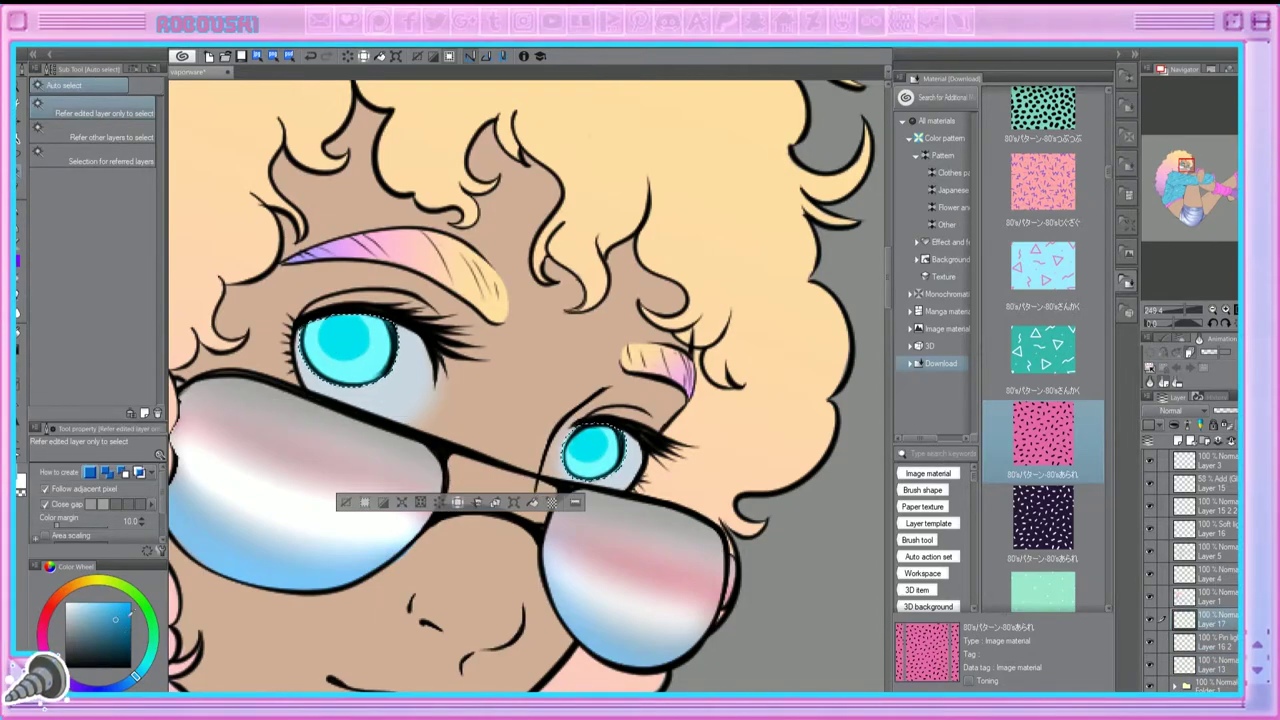
Step: Shade the selected irises on Layer 17 with a deep blue Foreground to transparent gradient, redoing it with a darker blue
{"action": "key", "text": "g"}
{"action": "left_click_drag", "start_coordinate": [350, 385], "coordinate": [497, 285]}
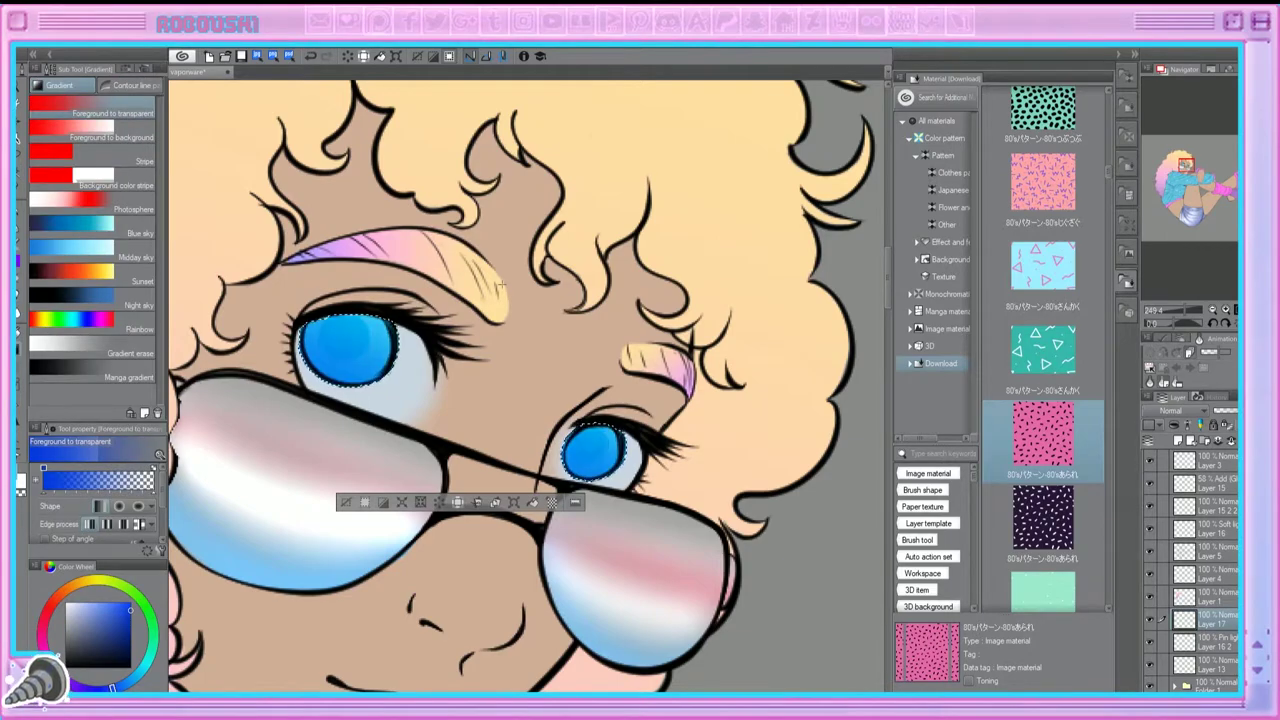
{"action": "key", "text": "ctrl+z"}
{"action": "mouse_move", "coordinate": [130, 608]}
{"action": "left_mouse_down"}
{"action": "mouse_move", "coordinate": [130, 637]}
{"action": "mouse_move", "coordinate": [130, 621]}
{"action": "left_mouse_up"}
{"action": "left_click_drag", "start_coordinate": [350, 390], "coordinate": [495, 348]}
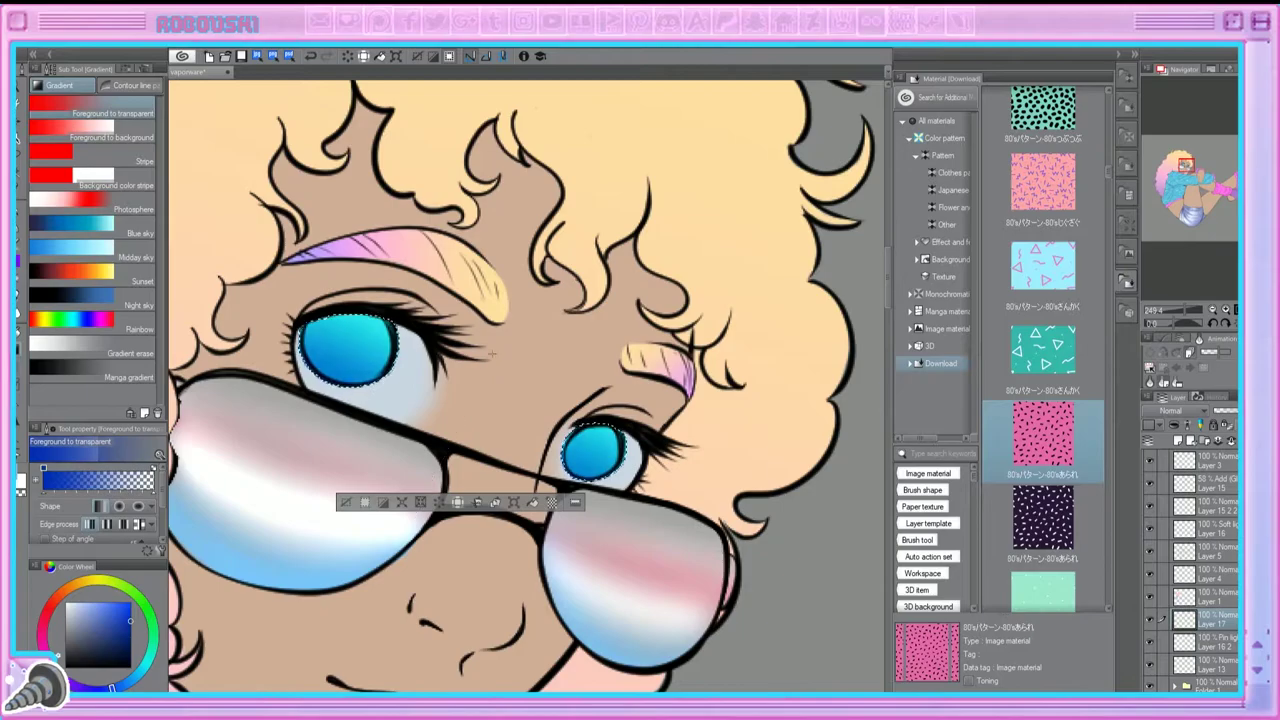
Step: Try the Pin light blending mode on Layer 17
{"action": "scroll", "coordinate": [1180, 412], "scroll_direction": "down", "scroll_amount": 10}
{"action": "scroll", "coordinate": [1180, 412], "scroll_direction": "up", "scroll_amount": 5}
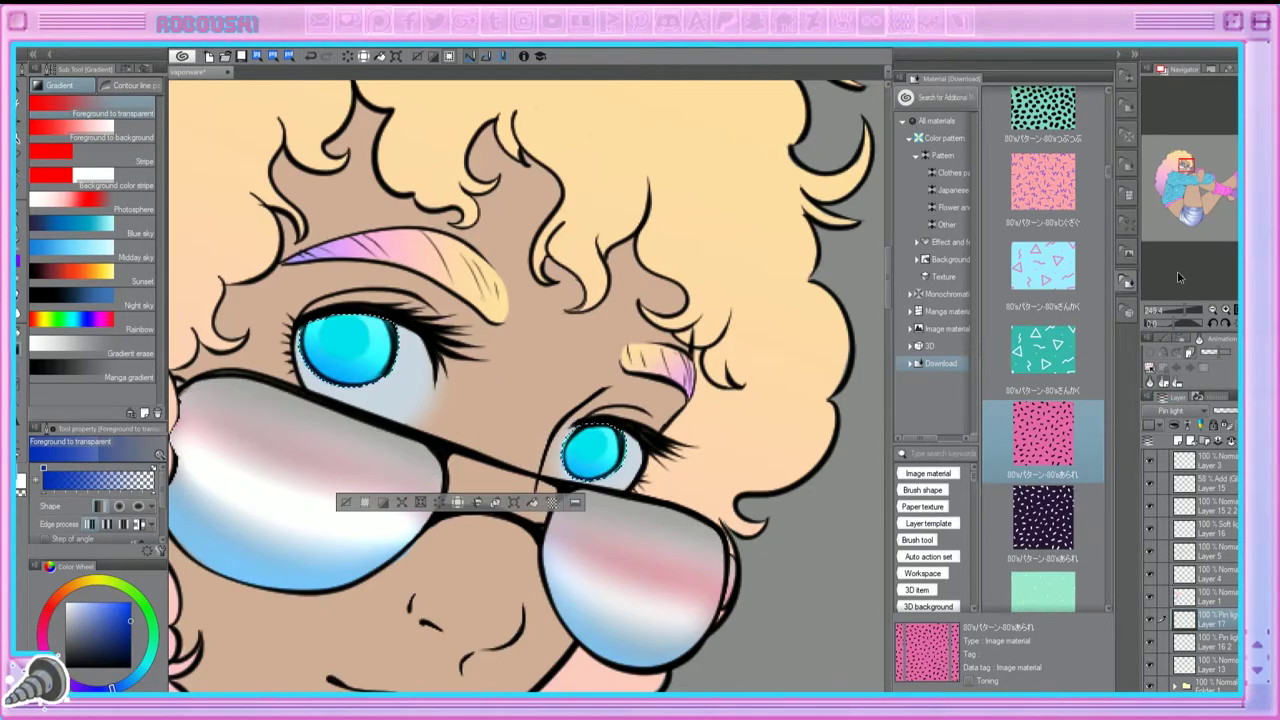
{"action": "left_click_drag", "start_coordinate": [1205, 322], "coordinate": [1181, 322]}
{"action": "scroll", "coordinate": [1180, 412], "scroll_direction": "up", "scroll_amount": 5}
{"action": "scroll", "coordinate": [1180, 412], "scroll_direction": "up", "scroll_amount": 15}
Step: Hide Layer 16 2 and merge it into Layer 13, and add a new layer above Layer 17
{"action": "left_click", "coordinate": [1153, 645]}
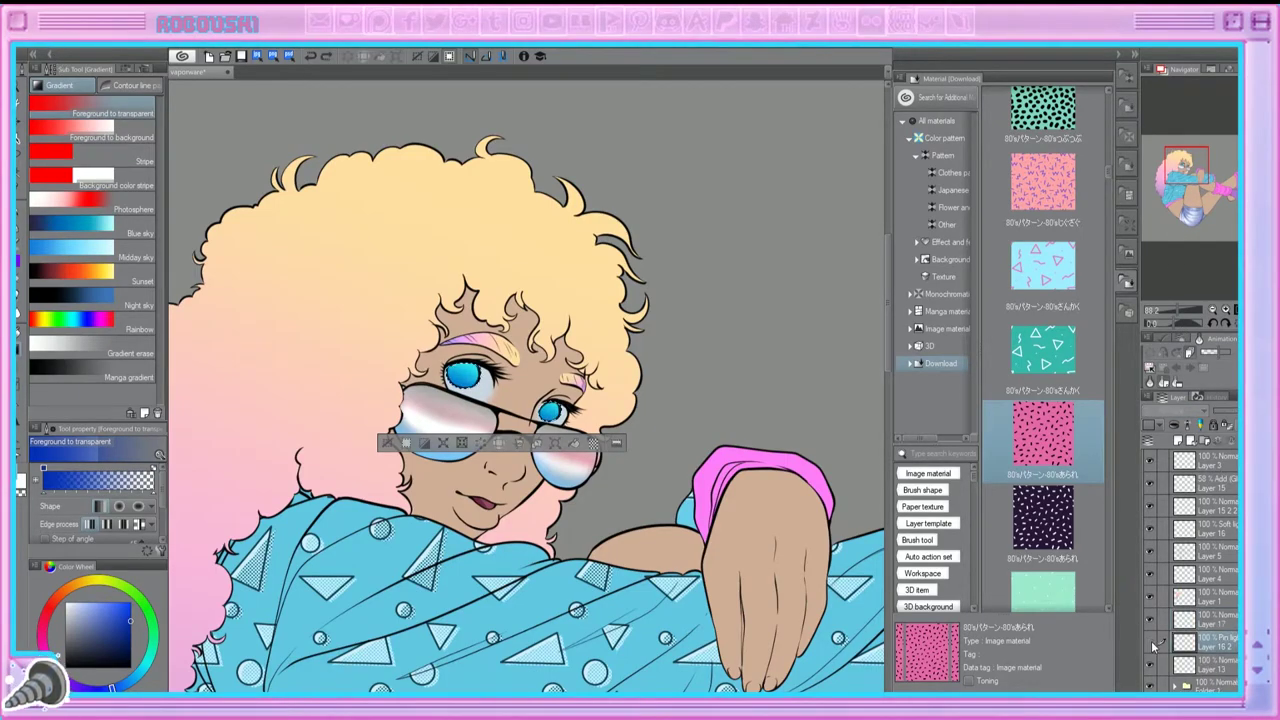
{"action": "key", "text": "ctrl+e"}
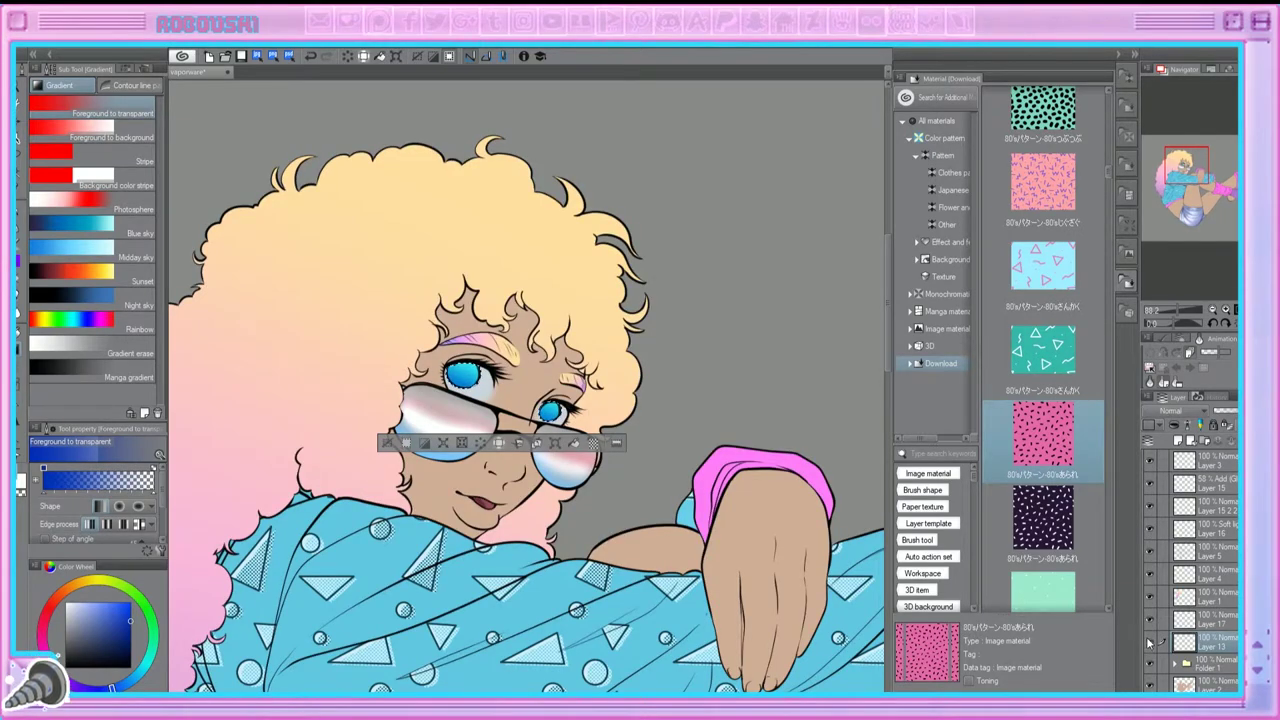
{"action": "left_click", "coordinate": [1200, 619]}
{"action": "left_click", "coordinate": [1179, 441]}
Step: Paint blue pupils and bright cyan highlights inside the selected irises on Layer 18 with the G-pen at size 0.19
{"action": "key", "text": "ctrl+plus"}
{"action": "key", "text": "p"}
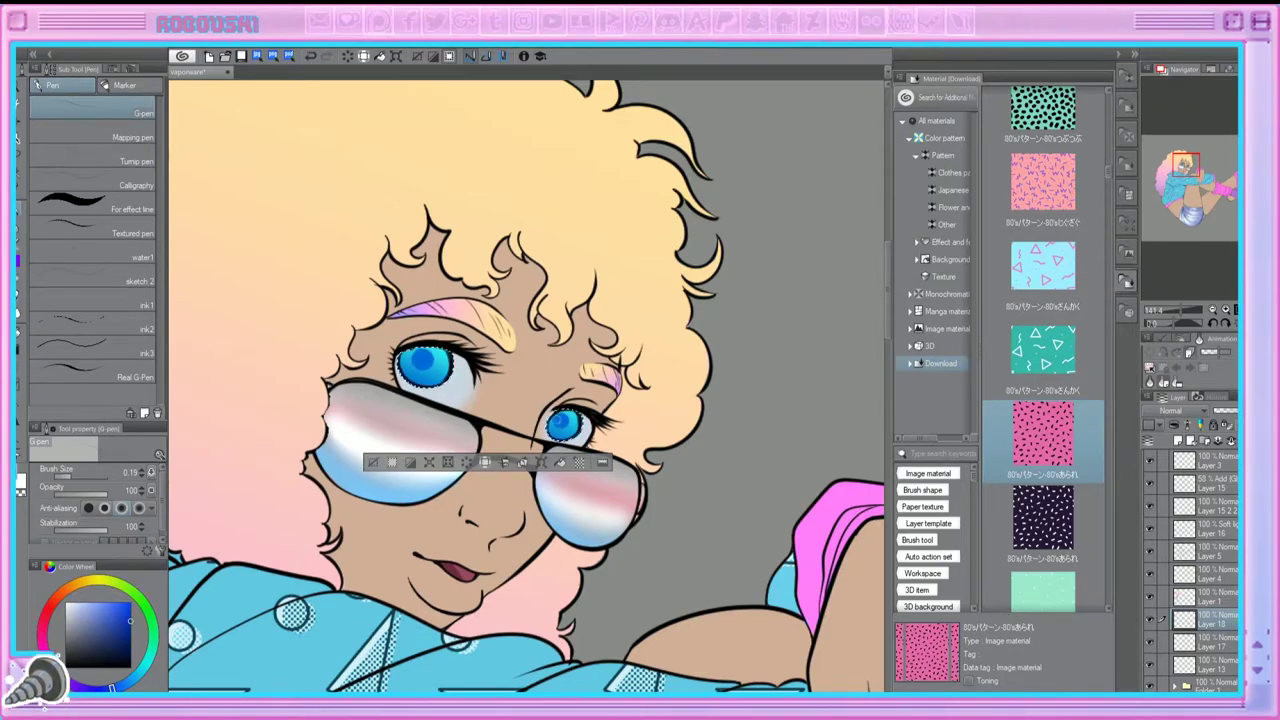
{"action": "left_click", "coordinate": [1178, 313]}
{"action": "left_click", "coordinate": [1178, 313]}
{"action": "left_click", "coordinate": [1190, 313]}
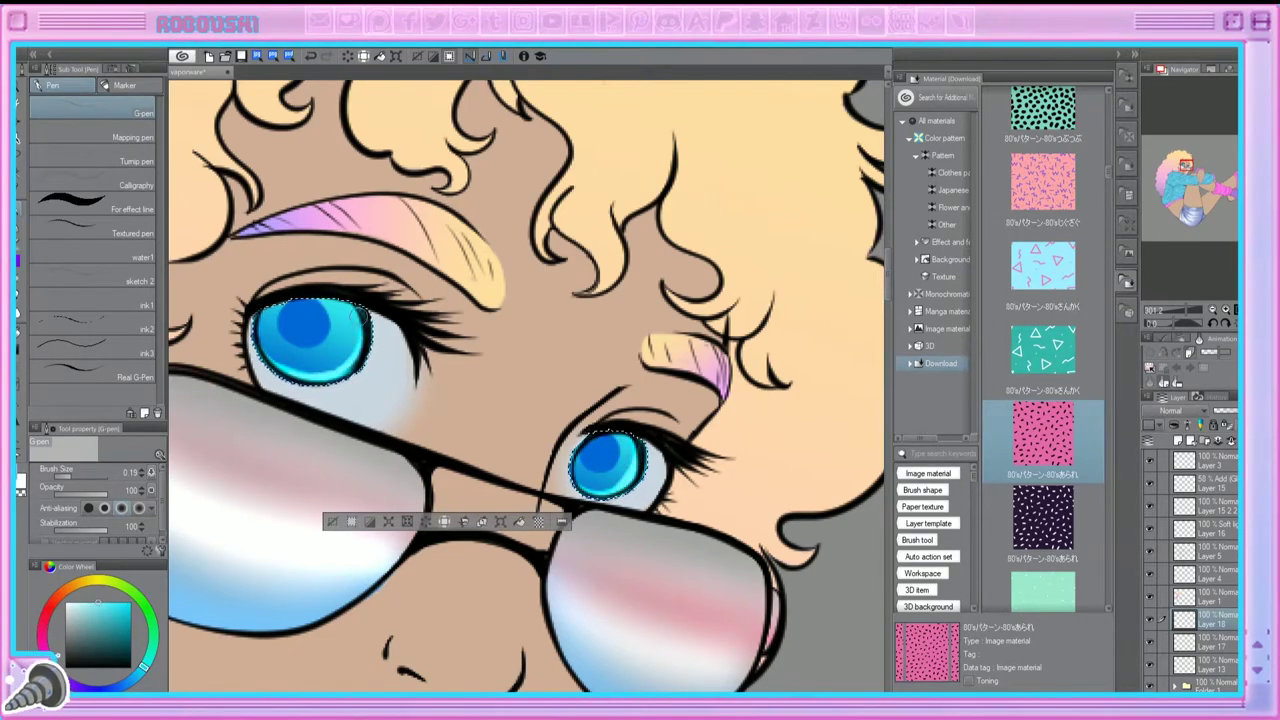
Step: Try Hard mix blending with reduced opacity on Layer 18
{"action": "mouse_move", "coordinate": [1188, 312]}
{"action": "left_mouse_down"}
{"action": "mouse_move", "coordinate": [1160, 312]}
{"action": "mouse_move", "coordinate": [1180, 312]}
{"action": "left_mouse_up"}
{"action": "scroll", "coordinate": [1170, 410], "scroll_direction": "down", "scroll_amount": 2}
{"action": "scroll", "coordinate": [1185, 411], "scroll_direction": "up", "scroll_amount": 4}
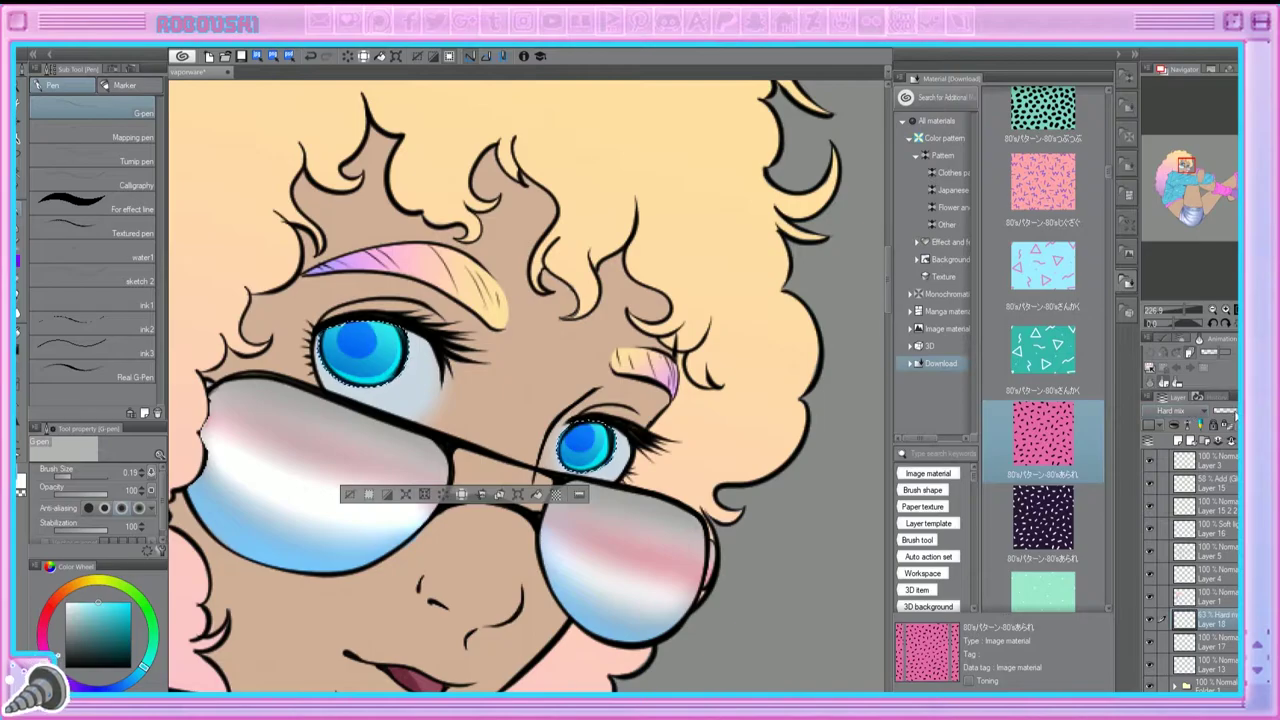
{"action": "mouse_move", "coordinate": [1185, 312]}
{"action": "left_mouse_down"}
{"action": "mouse_move", "coordinate": [1160, 312]}
{"action": "mouse_move", "coordinate": [1192, 312]}
{"action": "left_mouse_up"}
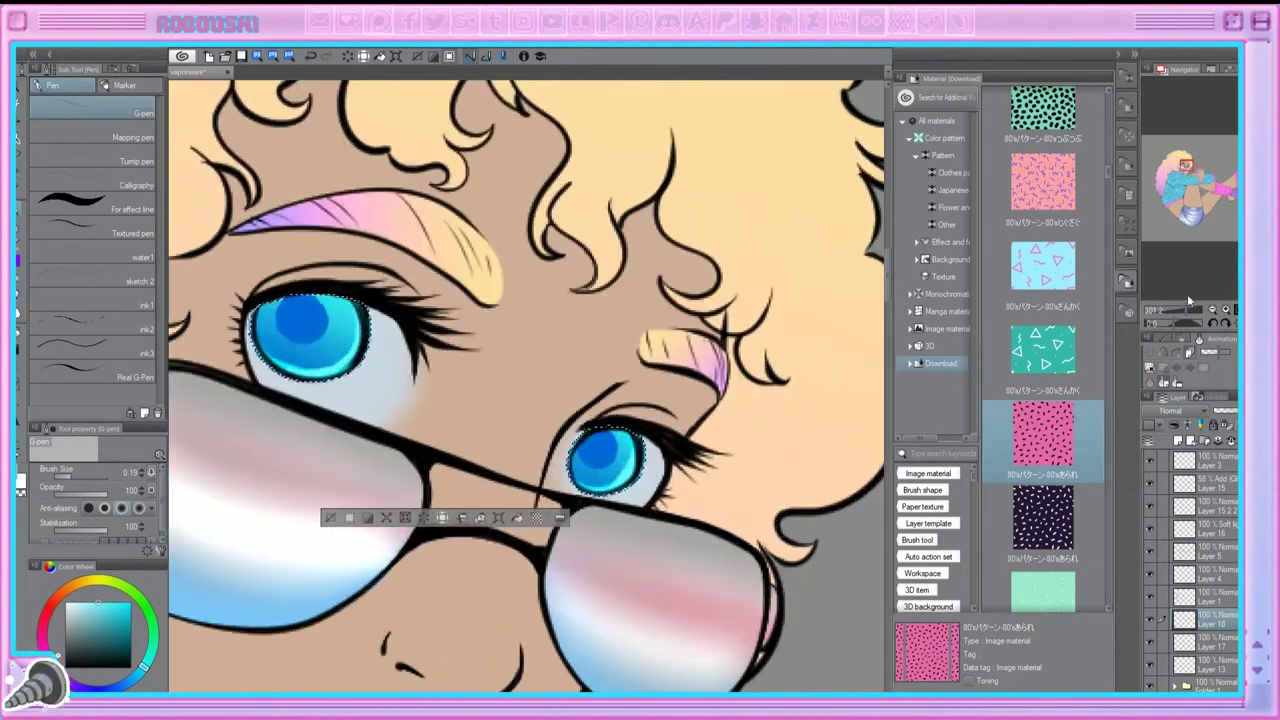
Step: Paint light cyan rings around the pupils on new Layer 19 and smudge them into radial streaks with Finger tip at size 0.10
{"action": "key", "text": "e"}
{"action": "key", "text": "p"}
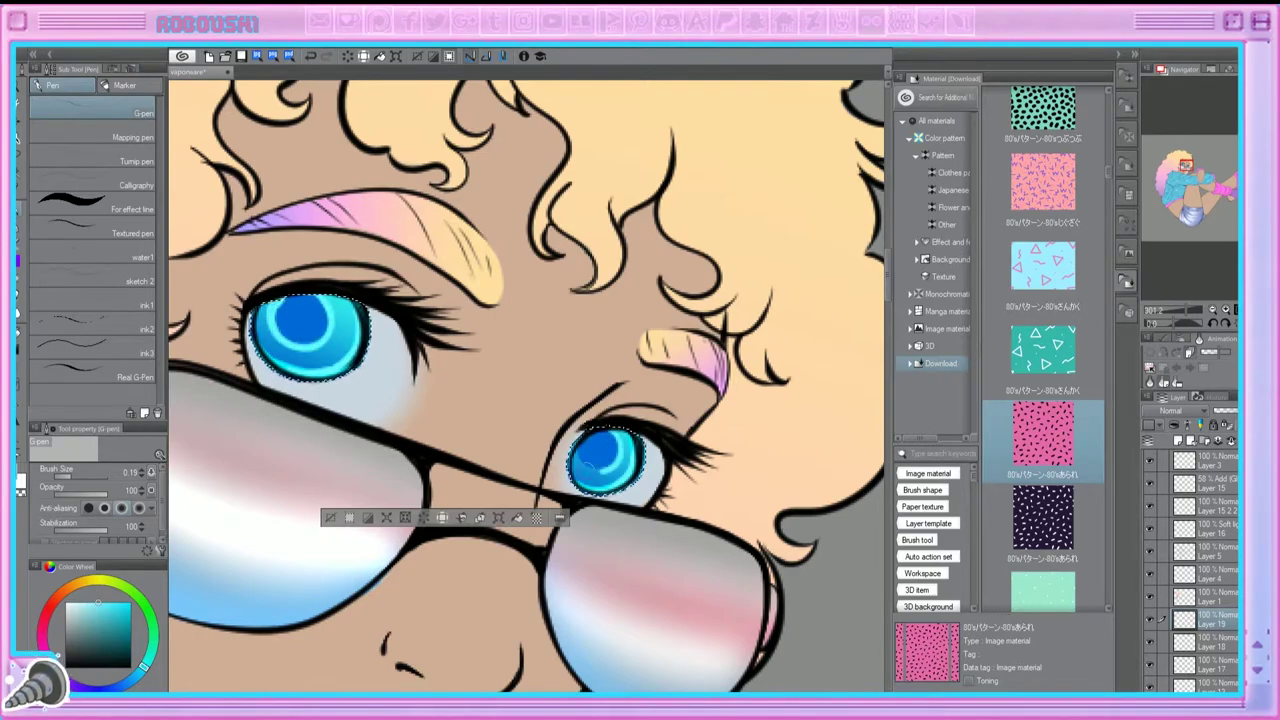
{"action": "key", "text": "j"}
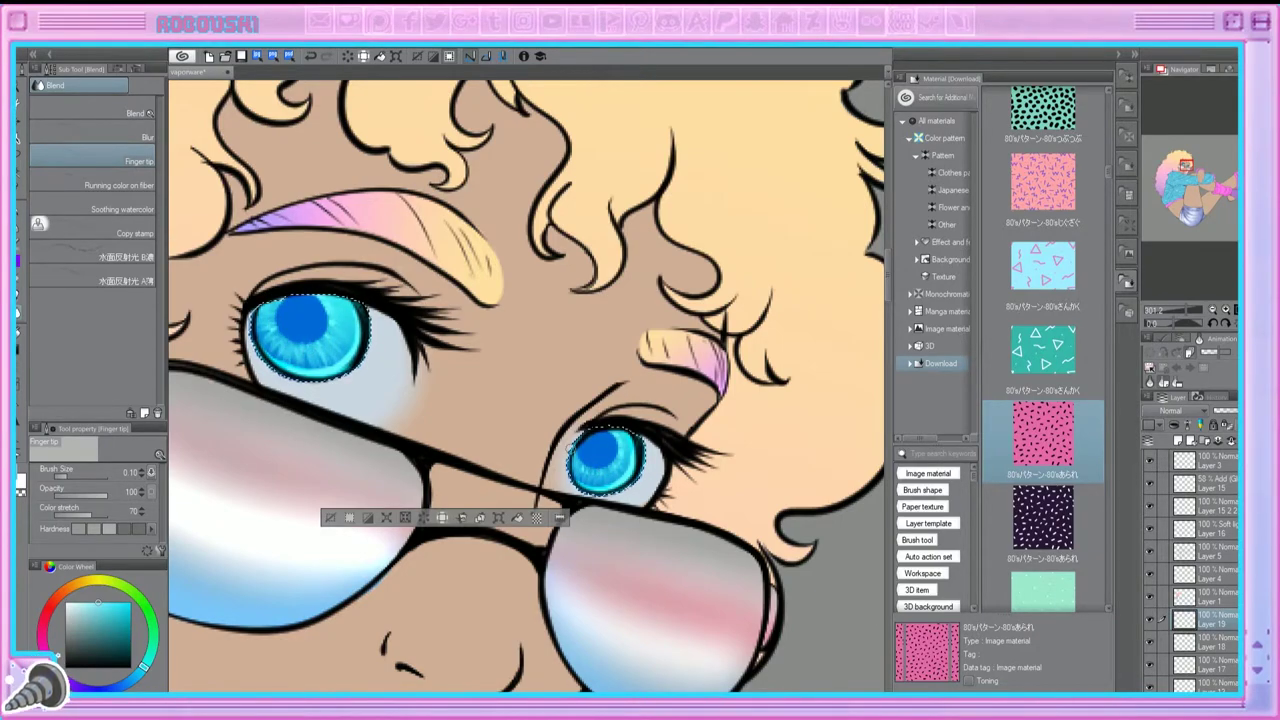
Step: Place Layer 19 below Layer 18 with Add (Glow) blending, and duplicate Layer 17 directly above Layer 19
{"action": "left_click_drag", "start_coordinate": [1212, 620], "coordinate": [1225, 643]}
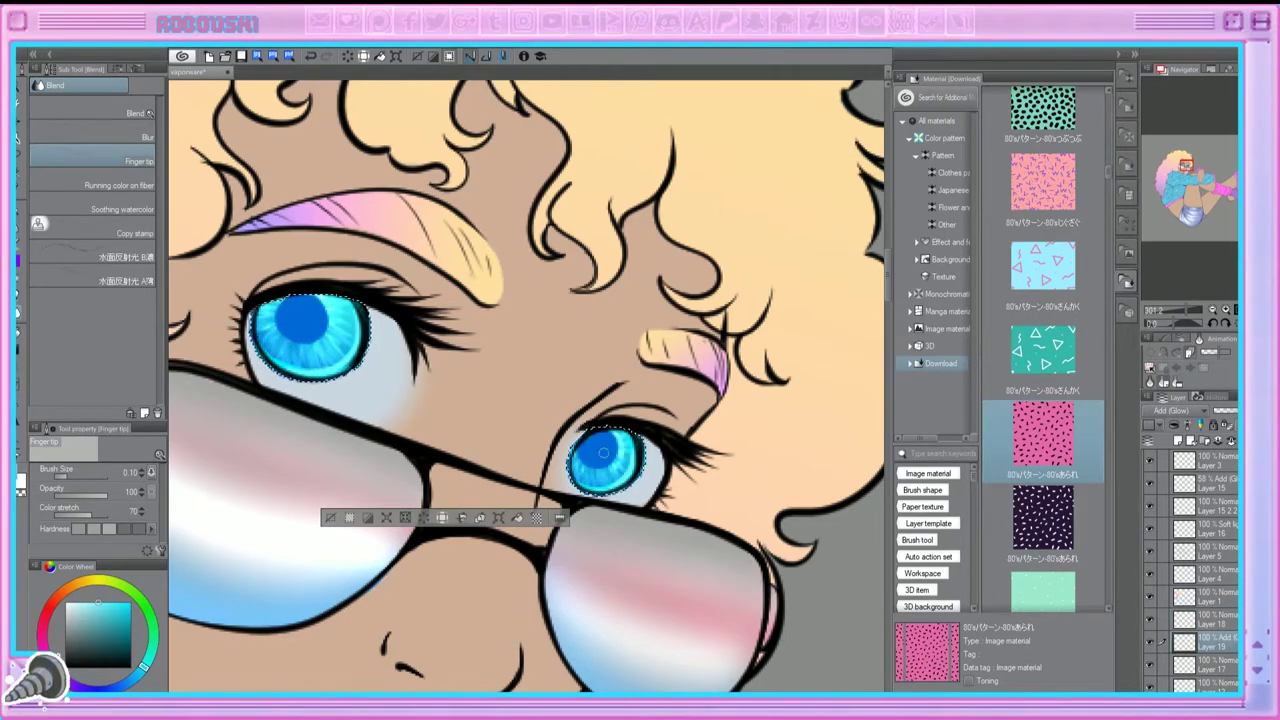
{"action": "left_click", "coordinate": [1157, 666]}
{"action": "left_click_drag", "start_coordinate": [1226, 665], "coordinate": [1224, 642]}
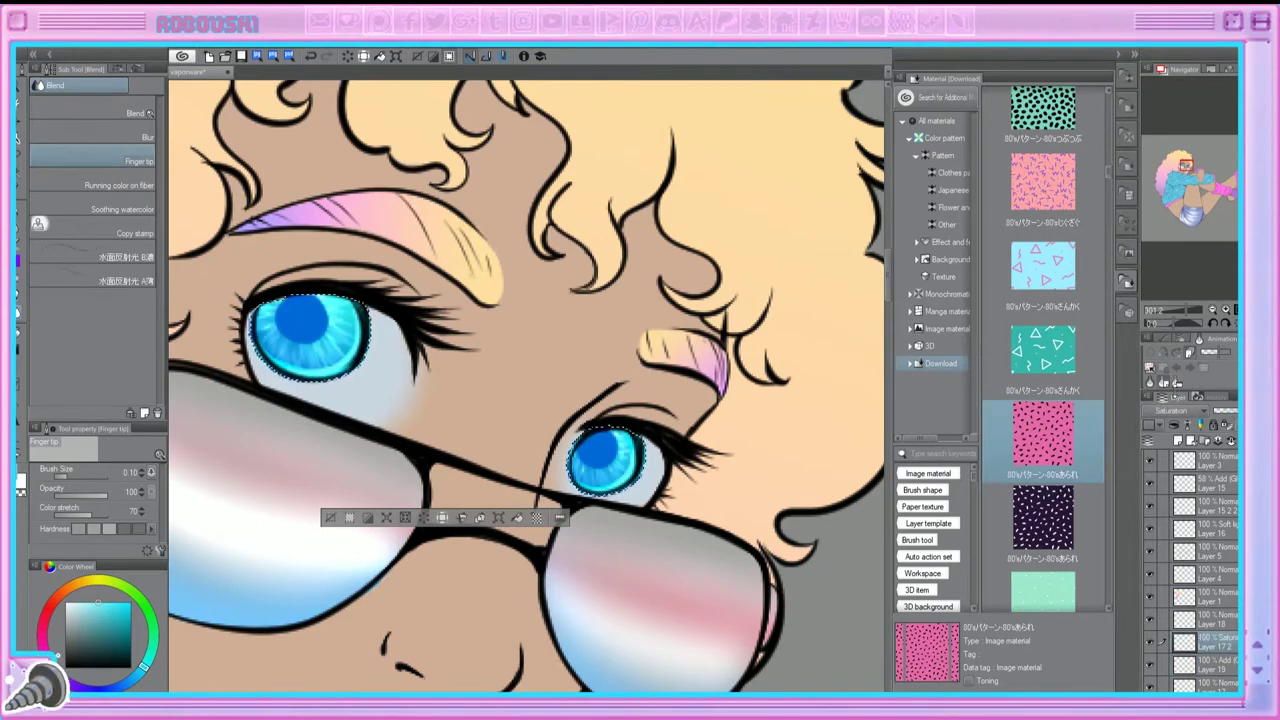
Step: Try Exclusion, Pin light and Linear light on Layer 17 2, move it above Layer 18 and set it to Normal at 37% opacity
{"action": "scroll", "coordinate": [1170, 410], "scroll_direction": "up", "scroll_amount": 2}
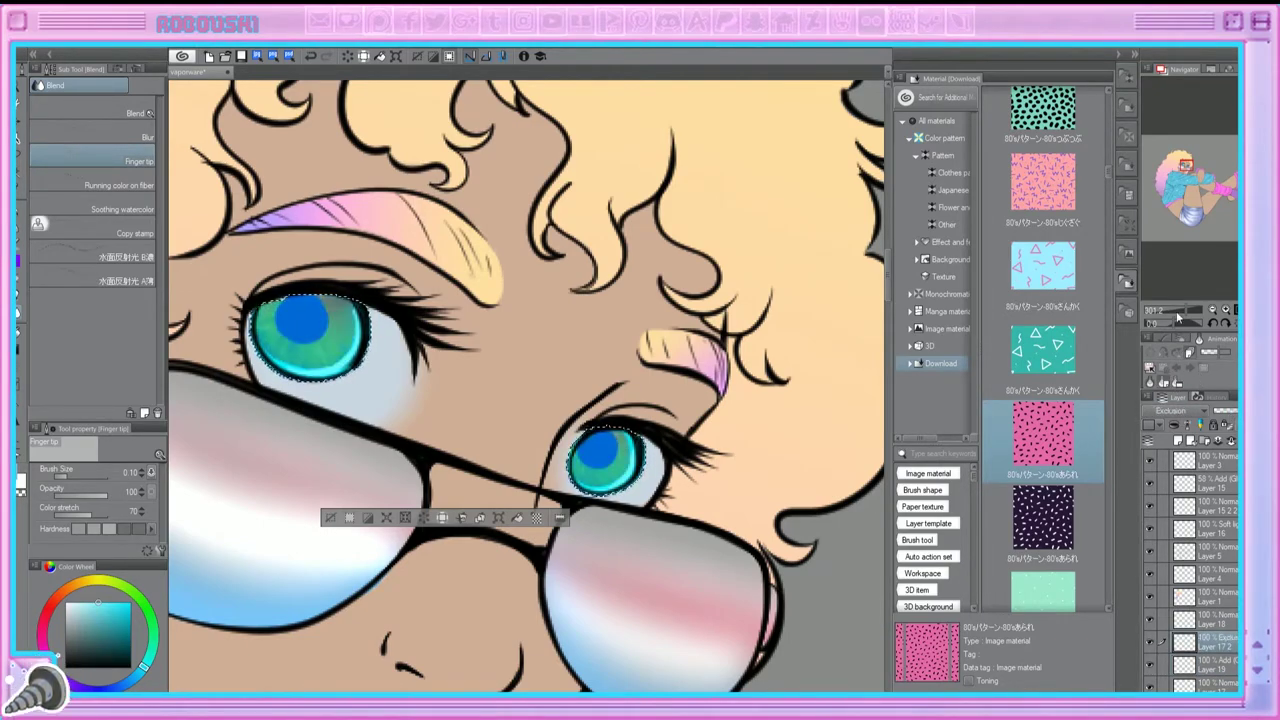
{"action": "scroll", "coordinate": [1183, 338], "scroll_direction": "up", "scroll_amount": 3}
{"action": "scroll", "coordinate": [1178, 295], "scroll_direction": "down", "scroll_amount": 2}
{"action": "scroll", "coordinate": [1178, 290], "scroll_direction": "up", "scroll_amount": 1}
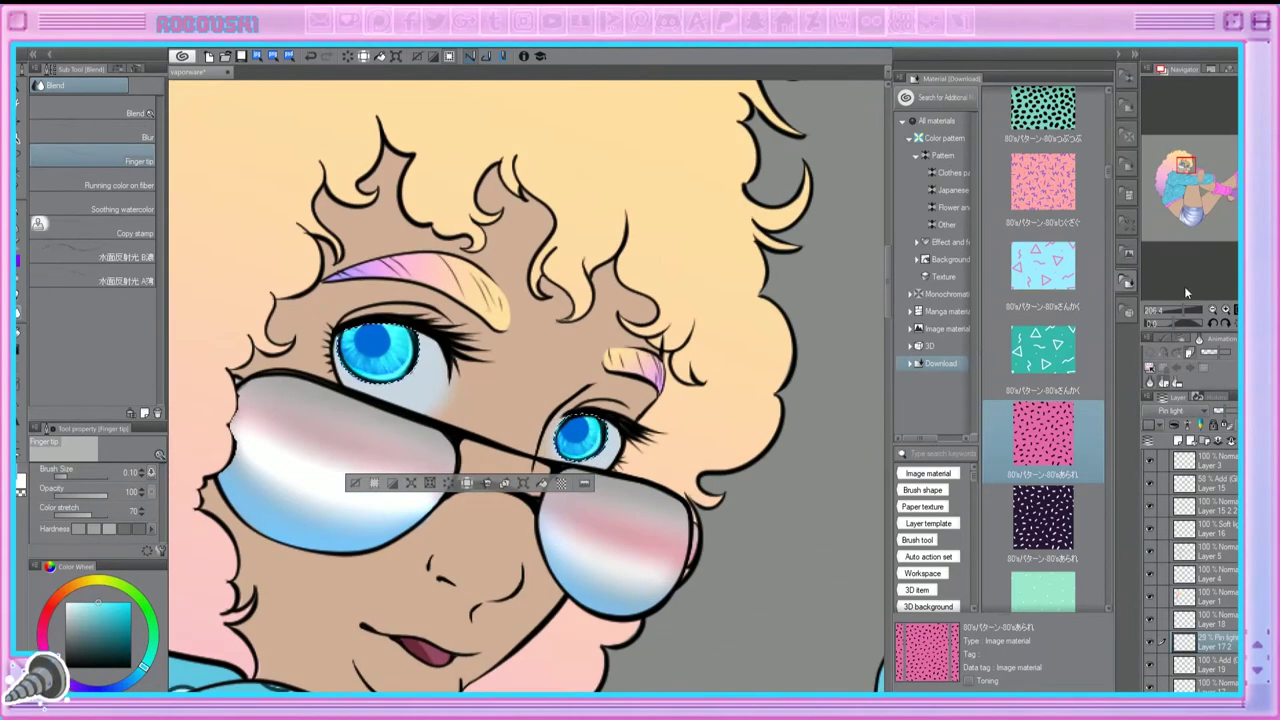
{"action": "scroll", "coordinate": [1200, 411], "scroll_direction": "up", "scroll_amount": 1}
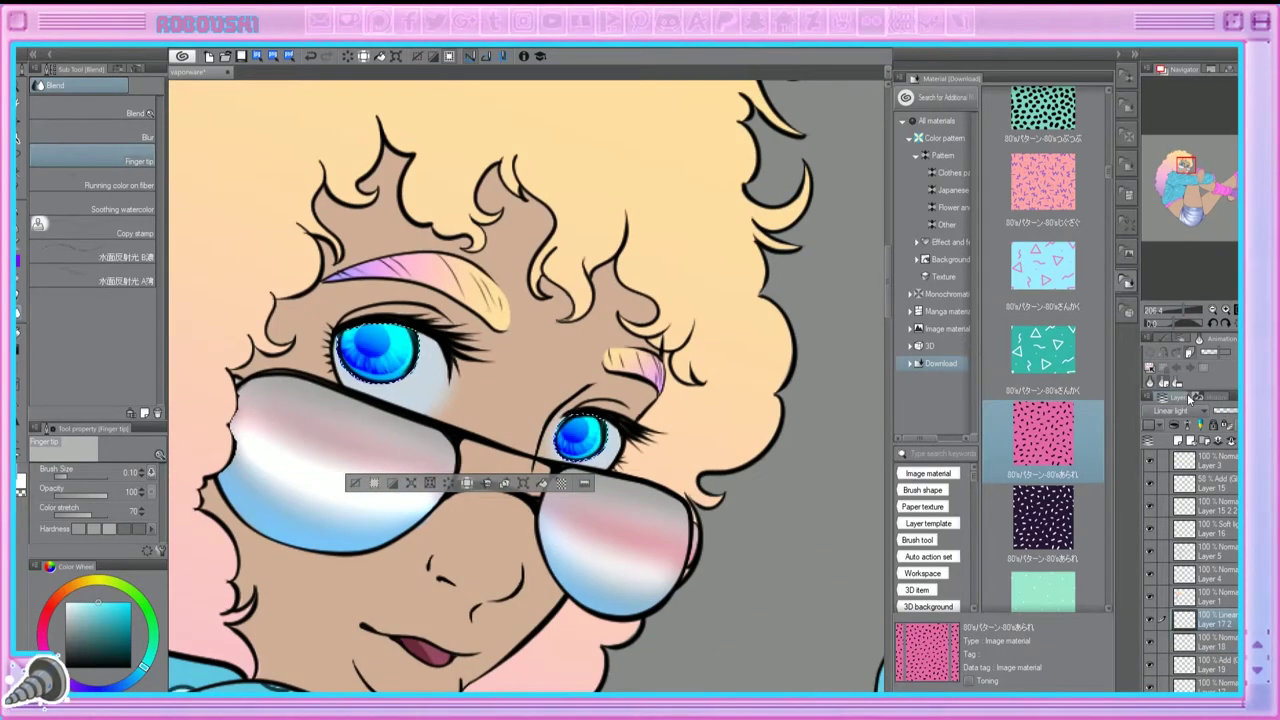
{"action": "scroll", "coordinate": [1195, 405], "scroll_direction": "up", "scroll_amount": 19}
{"action": "scroll", "coordinate": [1150, 312], "scroll_direction": "down", "scroll_amount": 1}
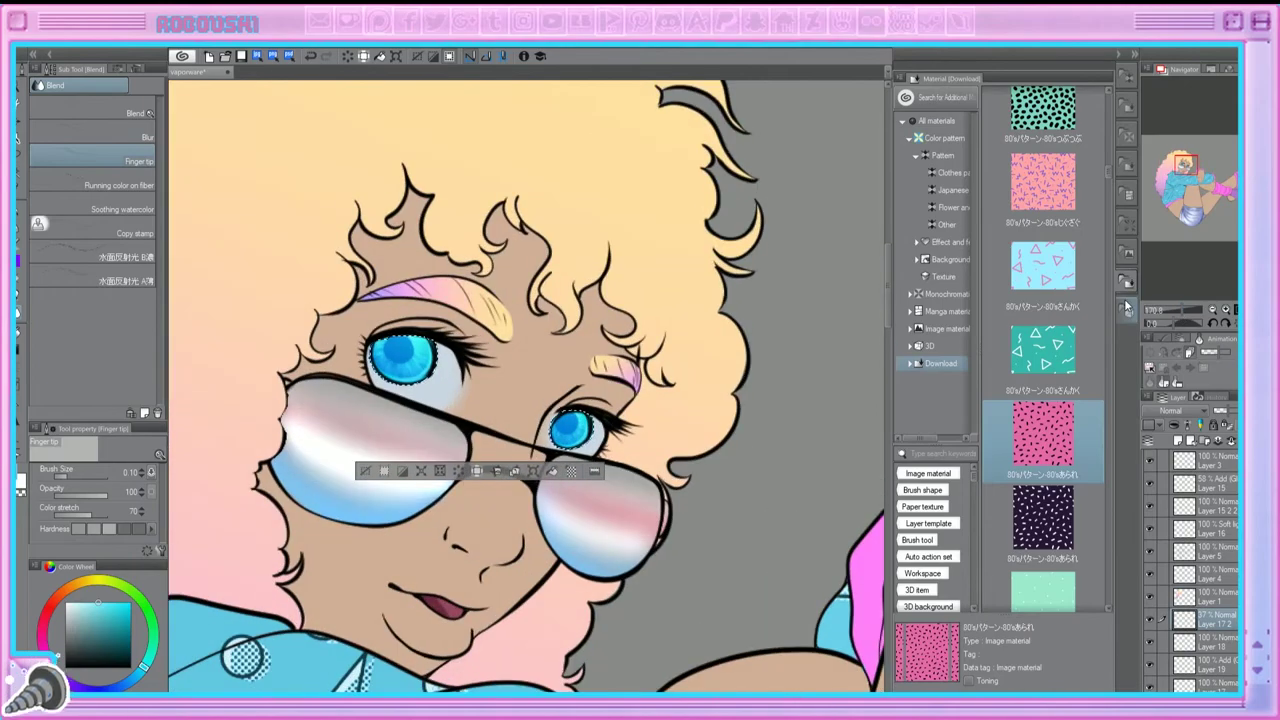
Step: Apply a dark blue gradient over the selected irises on Layer 17 2 and set the layer's blending mode to Linear burn
{"action": "key", "text": "g"}
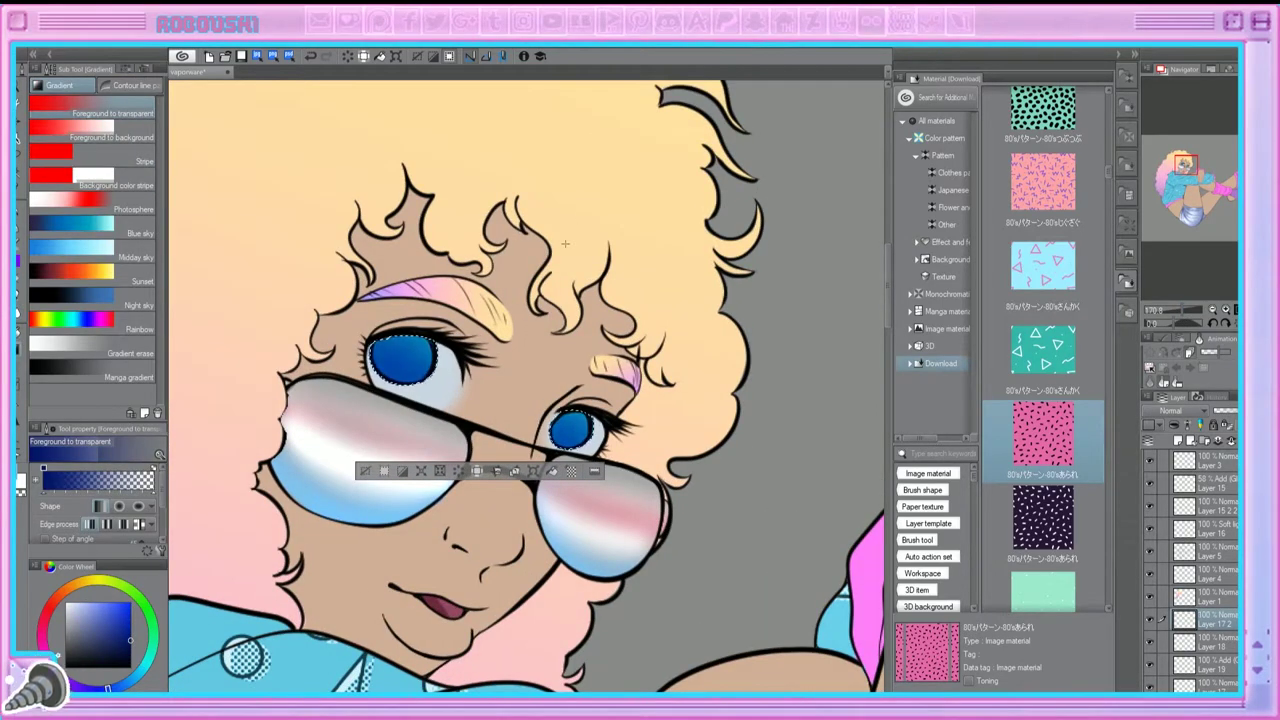
{"action": "scroll", "coordinate": [1200, 410], "scroll_direction": "down", "scroll_amount": 2}
{"action": "key", "text": "Down"}
{"action": "key", "text": "Down"}
{"action": "key", "text": "ctrl+minus"}
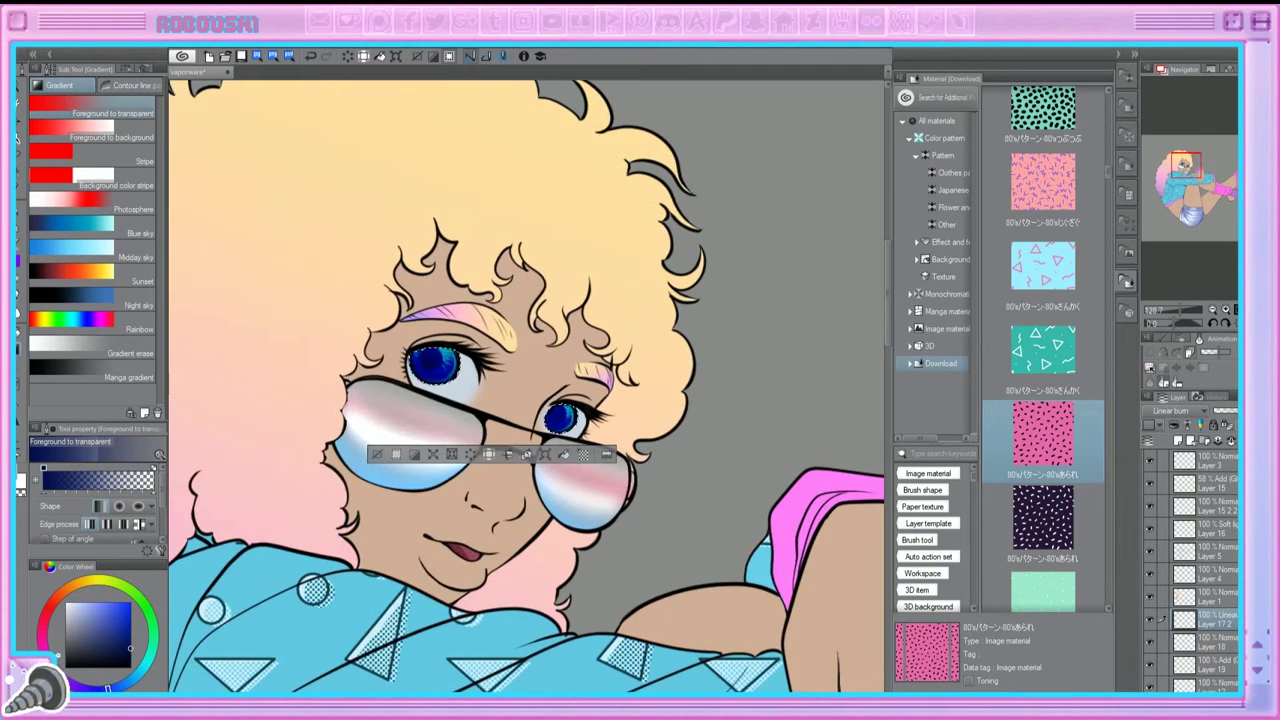
Step: Try Lighten and Add blending on Layer 17 2, and settle on Hard light for the irises
{"action": "key", "text": "Down"}
{"action": "key", "text": "Down"}
{"action": "key", "text": "Down"}
{"action": "key", "text": "ctrl+minus"}
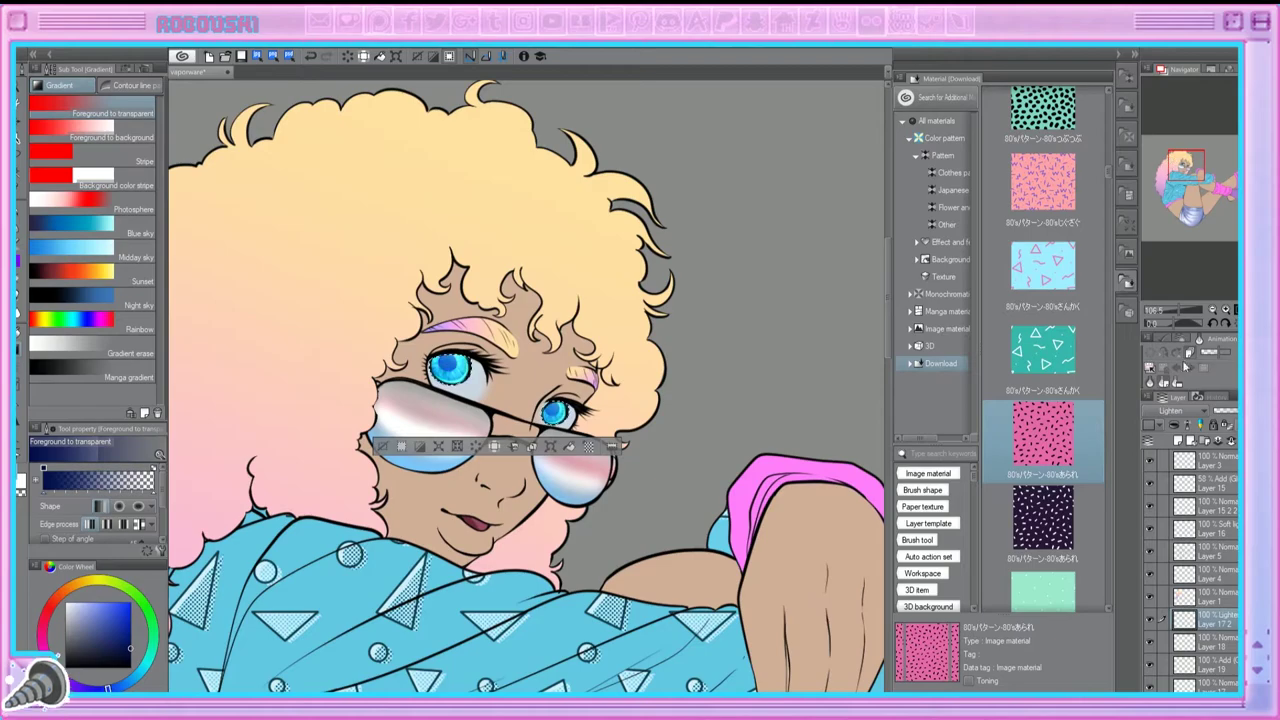
{"action": "key", "text": "Down"}
{"action": "key", "text": "Down"}
{"action": "key", "text": "Down"}
{"action": "key", "text": "Down"}
{"action": "key", "text": "Down"}
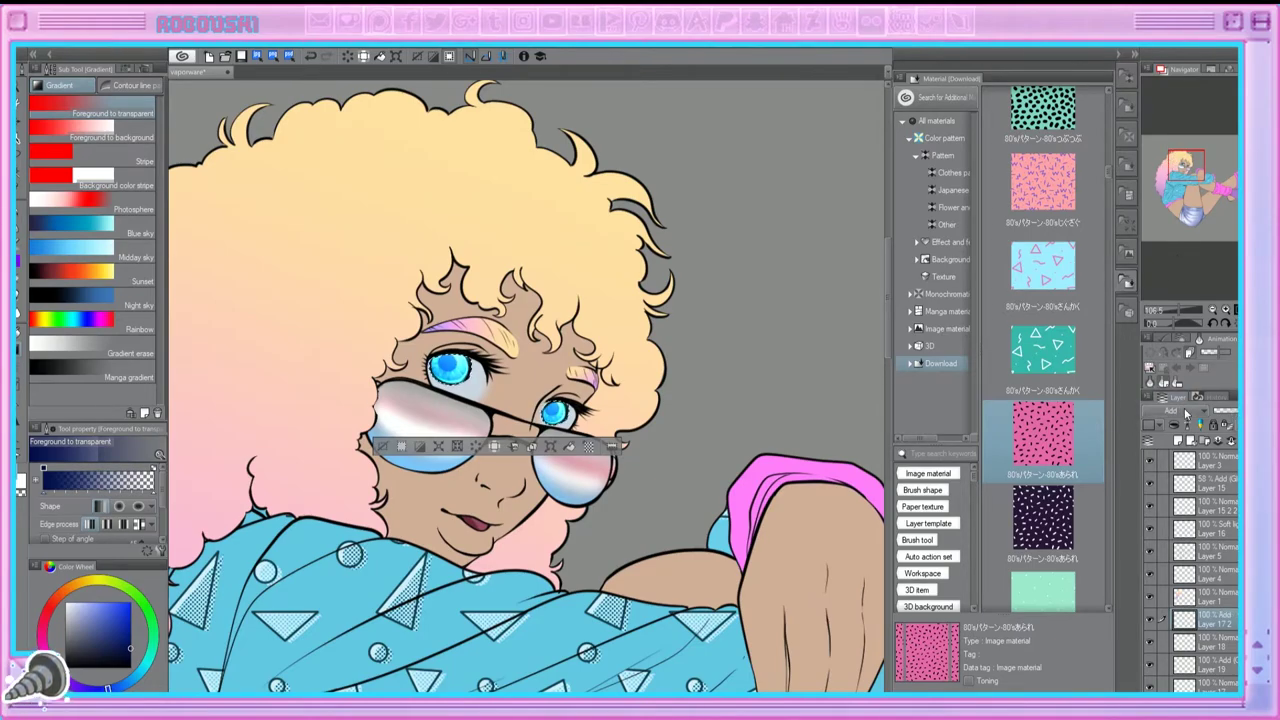
{"action": "key", "text": "Down"}
{"action": "key", "text": "Down"}
{"action": "key", "text": "Down"}
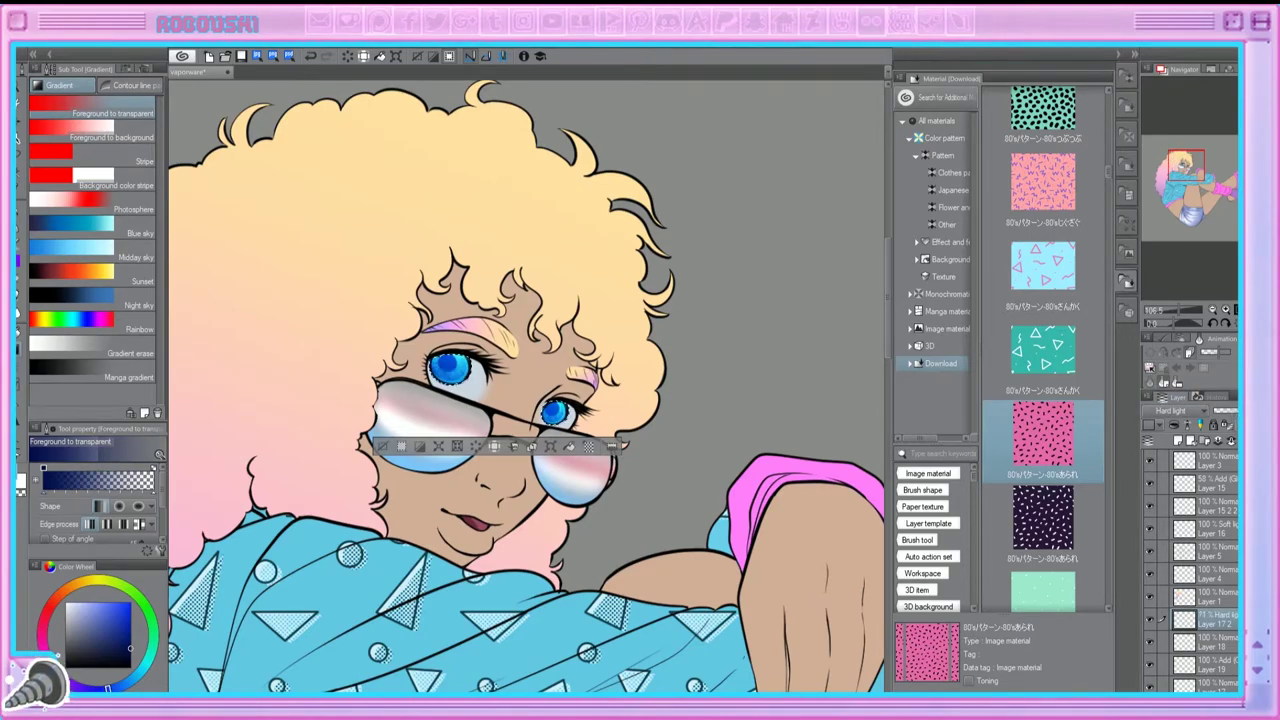
Step: Create Layer 20 above the other layers and draw white shine strokes across both eyes with the G-pen at size 0.19
{"action": "left_click", "coordinate": [1178, 314]}
{"action": "key", "text": "ctrl+shift+n"}
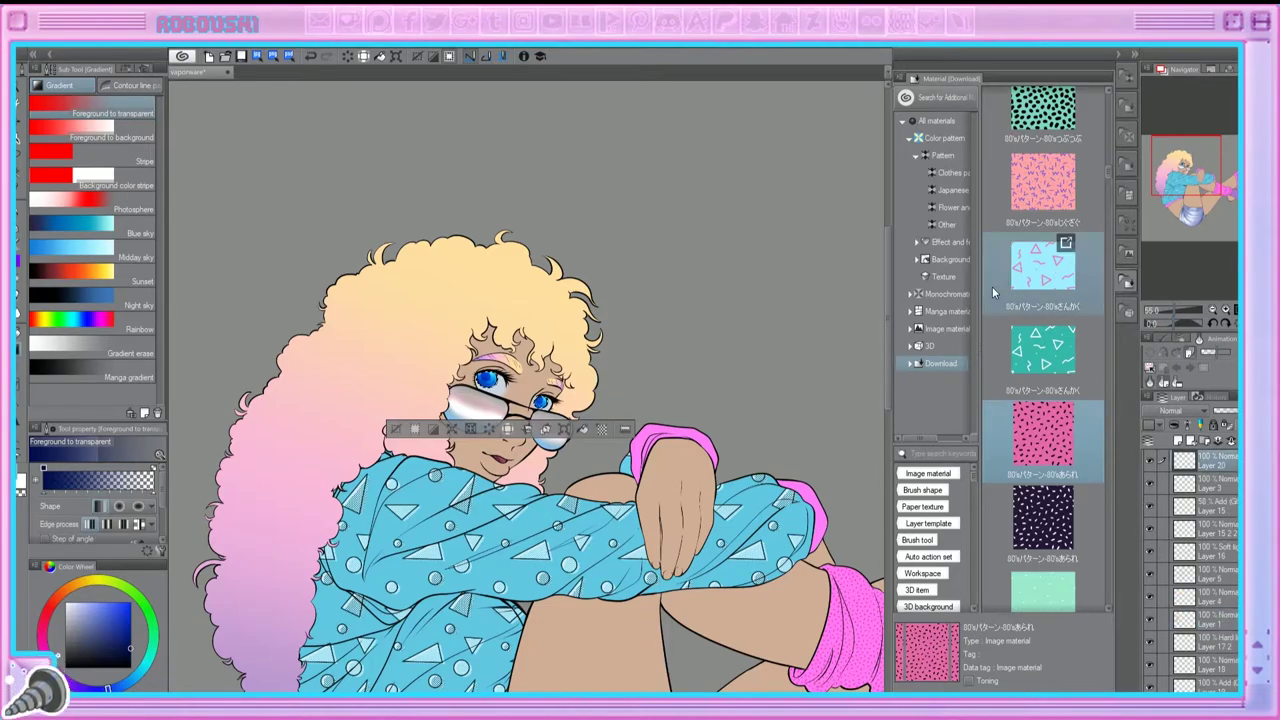
{"action": "key", "text": "ctrl+minus"}
{"action": "key", "text": "p"}
{"action": "key", "text": "ctrl+plus"}
{"action": "key", "text": "ctrl+plus"}
{"action": "key", "text": "ctrl+plus"}
{"action": "key", "text": "ctrl+plus"}
{"action": "key", "text": "ctrl+plus"}
{"action": "key", "text": "ctrl+plus"}
{"action": "mouse_move", "coordinate": [380, 340]}
{"action": "left_mouse_down"}
{"action": "mouse_move", "coordinate": [412, 354]}
{"action": "mouse_move", "coordinate": [402, 346]}
{"action": "left_mouse_up"}
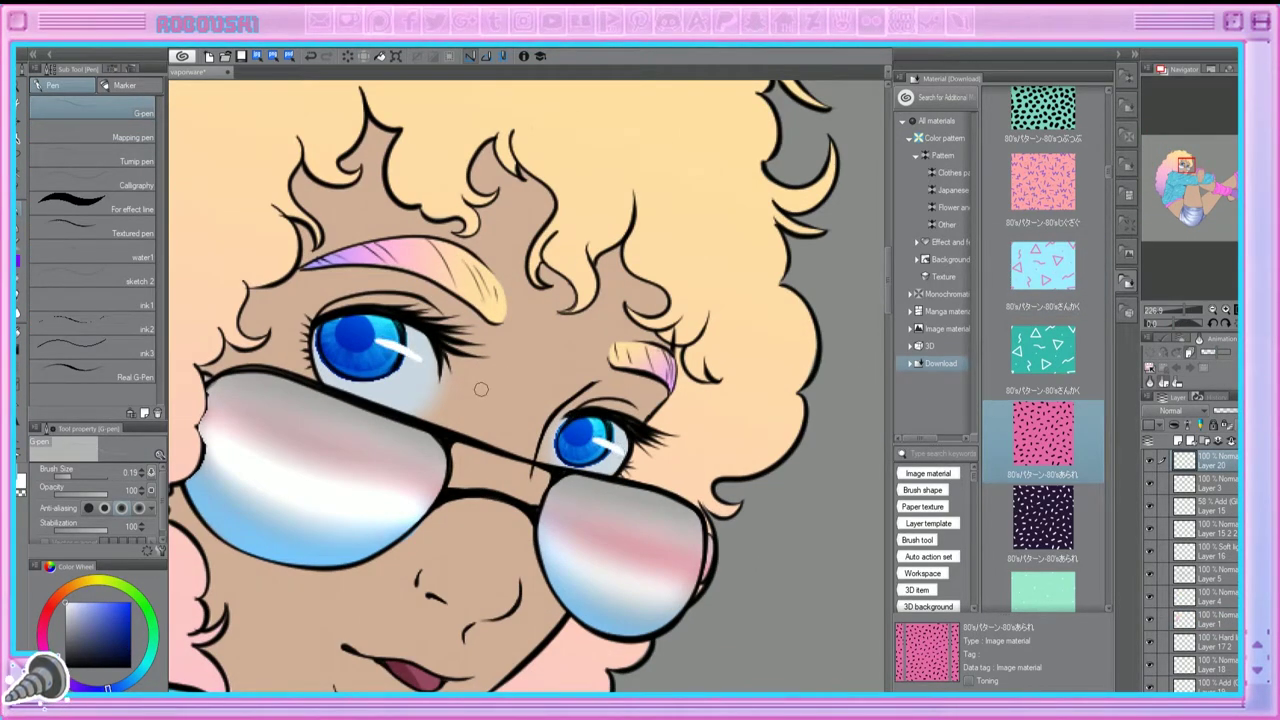
Step: Draw a small white heart outline on the lower part of each iris with the G-pen at size 0.03
{"action": "left_click", "coordinate": [69, 478]}
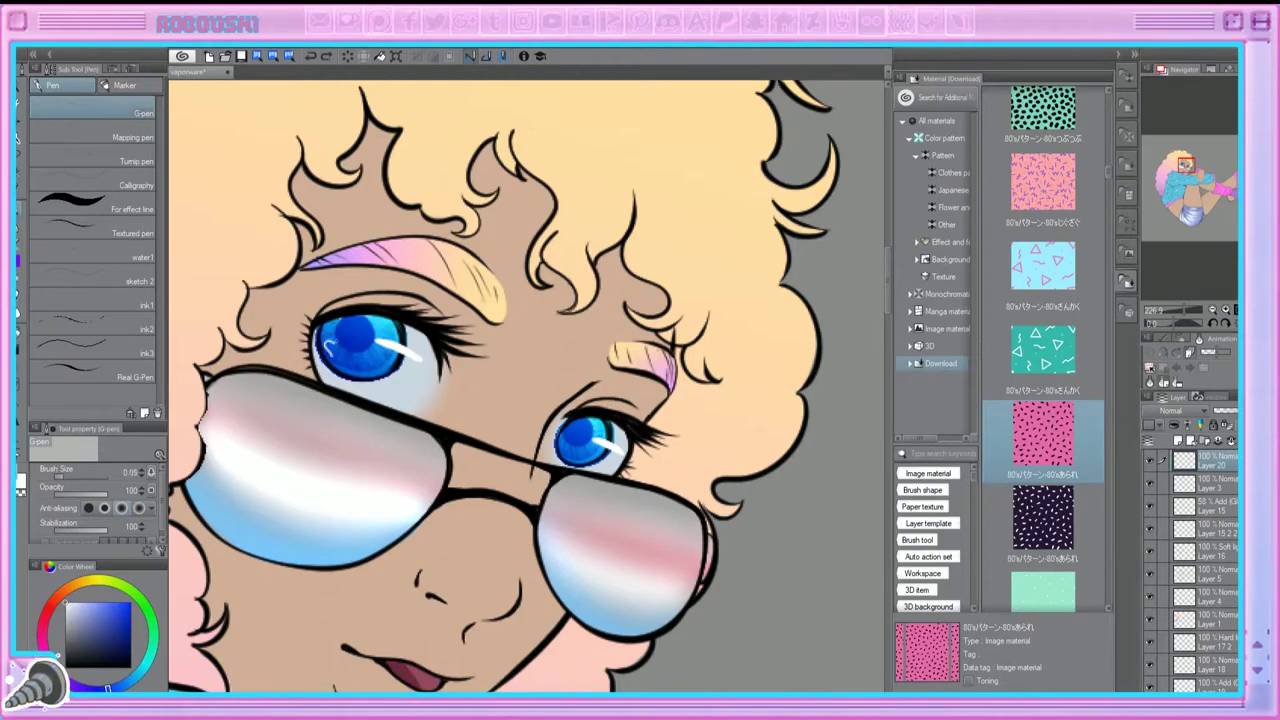
{"action": "key", "text": "ctrl+minus"}
{"action": "key", "text": "ctrl+minus"}
{"action": "key", "text": "ctrl+minus"}
{"action": "key", "text": "ctrl+plus"}
{"action": "key", "text": "ctrl+plus"}
{"action": "left_click", "coordinate": [310, 57]}
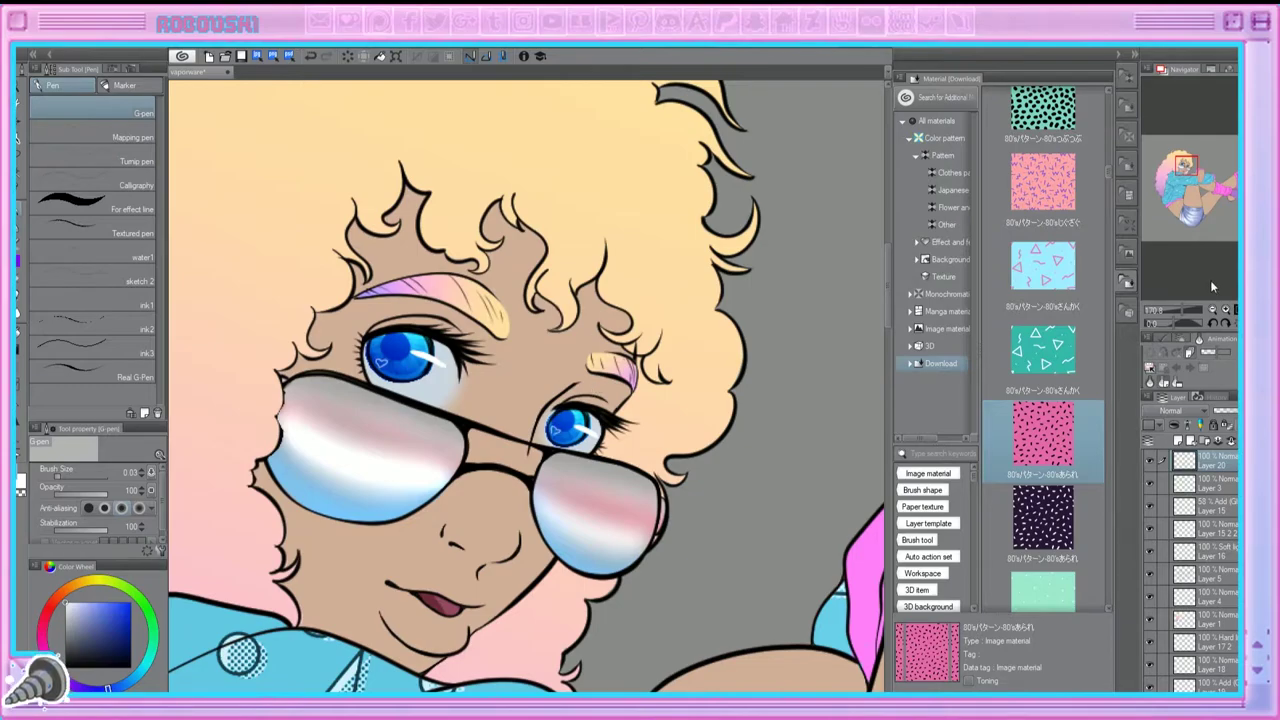
Step: Broaden the white shine strokes on both eyes with the G-pen at size 0.17 and lower Layer 20's opacity
{"action": "key", "text": "ctrl+plus"}
{"action": "left_click_drag", "start_coordinate": [327, 322], "coordinate": [382, 362]}
{"action": "left_click_drag", "start_coordinate": [612, 452], "coordinate": [650, 476]}
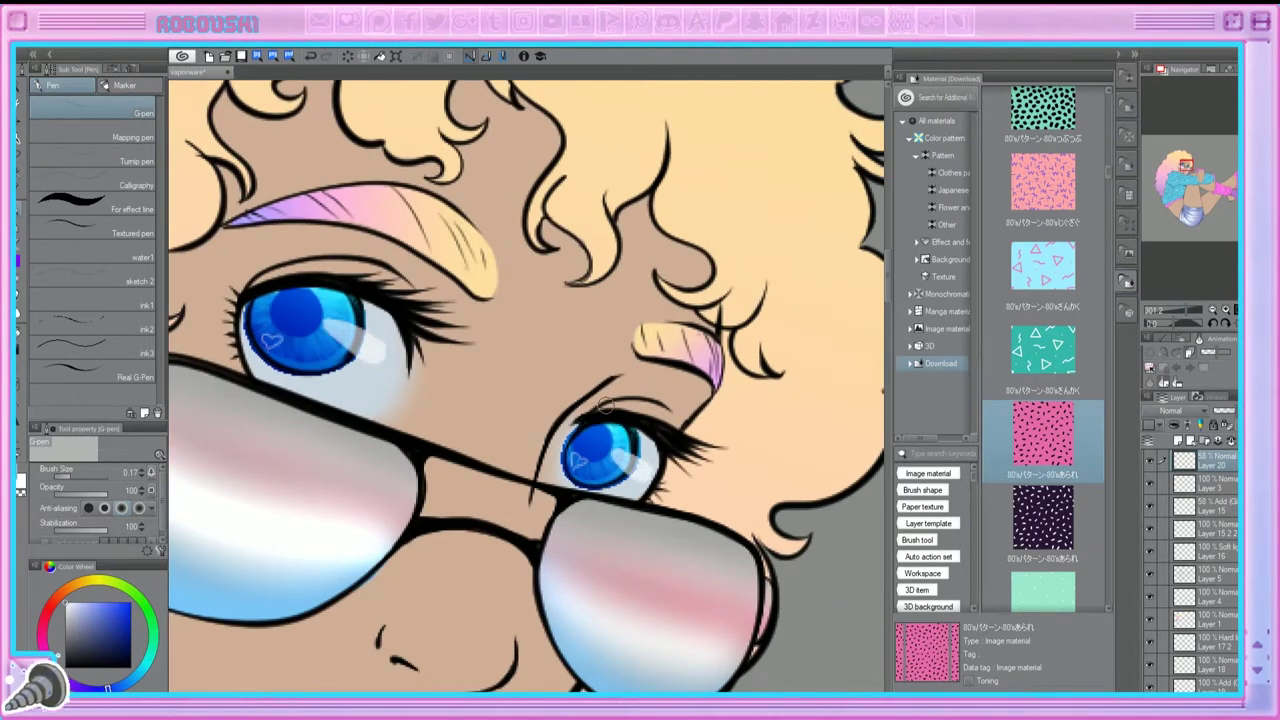
{"action": "key", "text": "ctrl+minus"}
{"action": "key", "text": "ctrl+minus"}
{"action": "key", "text": "ctrl+minus"}
Step: Collapse the Material palette to widen the canvas area
{"action": "scroll", "coordinate": [1190, 570], "scroll_direction": "down", "scroll_amount": 3}
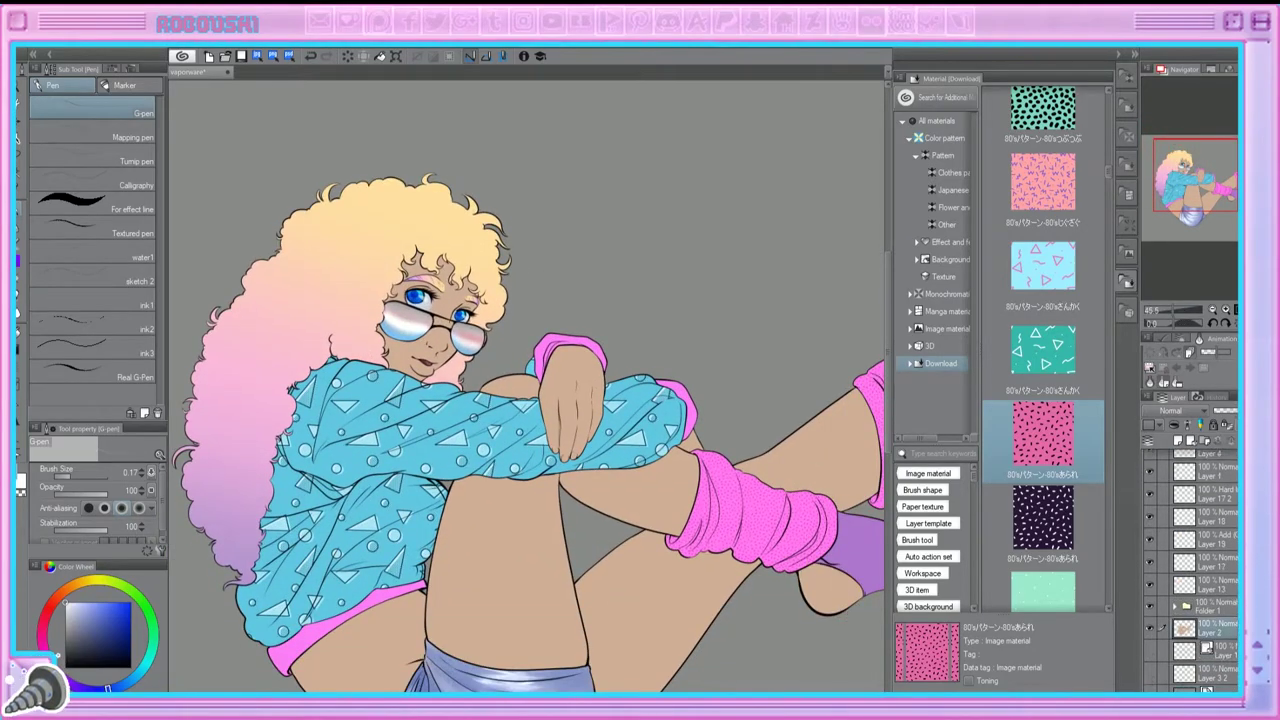
{"action": "left_click_drag", "start_coordinate": [1193, 205], "coordinate": [1190, 214]}
{"action": "left_click", "coordinate": [1134, 54]}
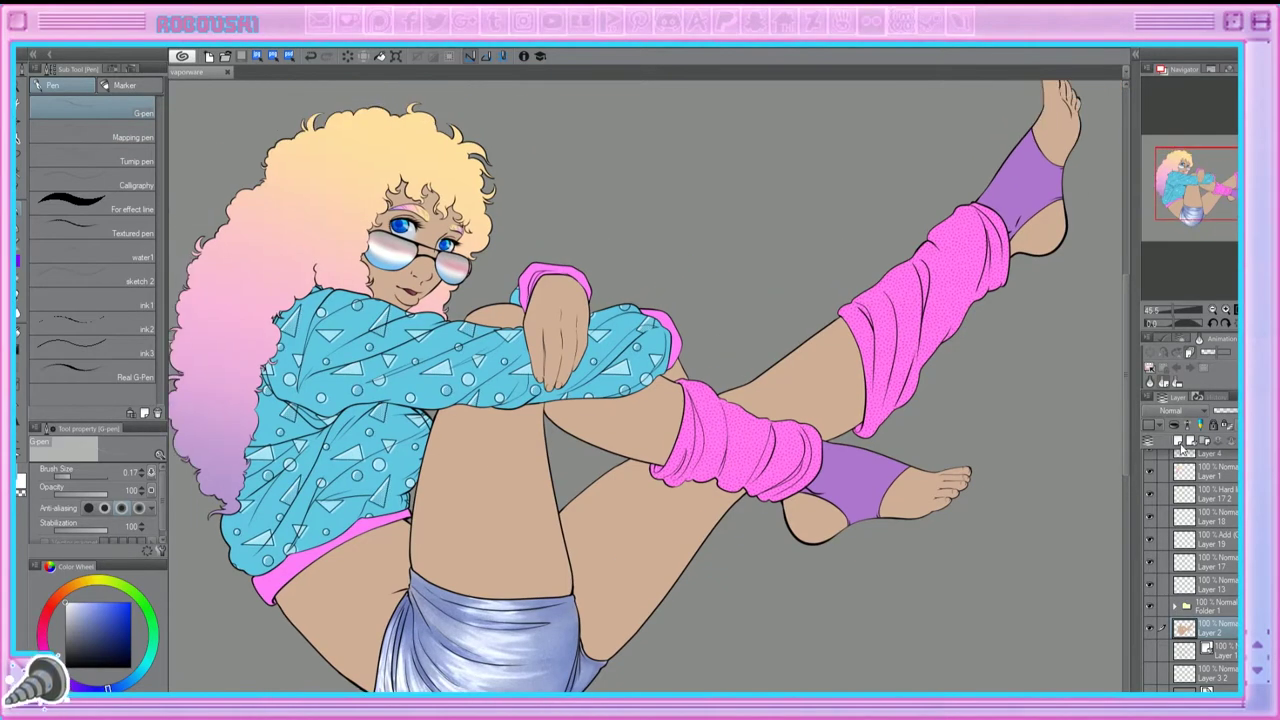
Step: Paint the upper and lower lips magenta on new Layer 21, directly below Layer 17, with the G-pen at size 0.10
{"action": "left_click", "coordinate": [1195, 201]}
{"action": "scroll", "coordinate": [1190, 560], "scroll_direction": "up", "scroll_amount": 3}
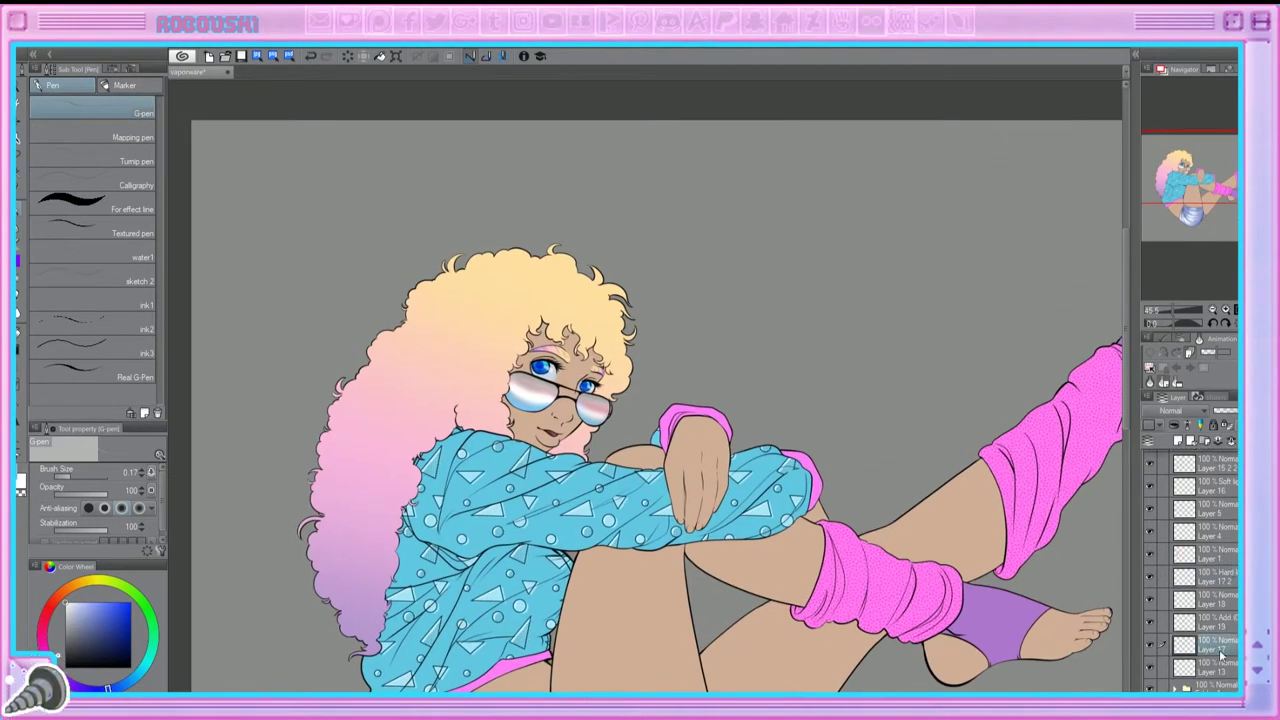
{"action": "left_click", "coordinate": [110, 594]}
{"action": "scroll", "coordinate": [560, 380], "scroll_direction": "up", "scroll_amount": 3}
{"action": "left_click_drag", "start_coordinate": [320, 372], "coordinate": [410, 396]}
{"action": "mouse_move", "coordinate": [312, 360]}
{"action": "left_mouse_down"}
{"action": "mouse_move", "coordinate": [350, 410]}
{"action": "mouse_move", "coordinate": [400, 415]}
{"action": "mouse_move", "coordinate": [412, 385]}
{"action": "mouse_move", "coordinate": [358, 433]}
{"action": "mouse_move", "coordinate": [304, 355]}
{"action": "mouse_move", "coordinate": [395, 430]}
{"action": "left_mouse_up"}
{"action": "left_click_drag", "start_coordinate": [322, 354], "coordinate": [405, 364]}
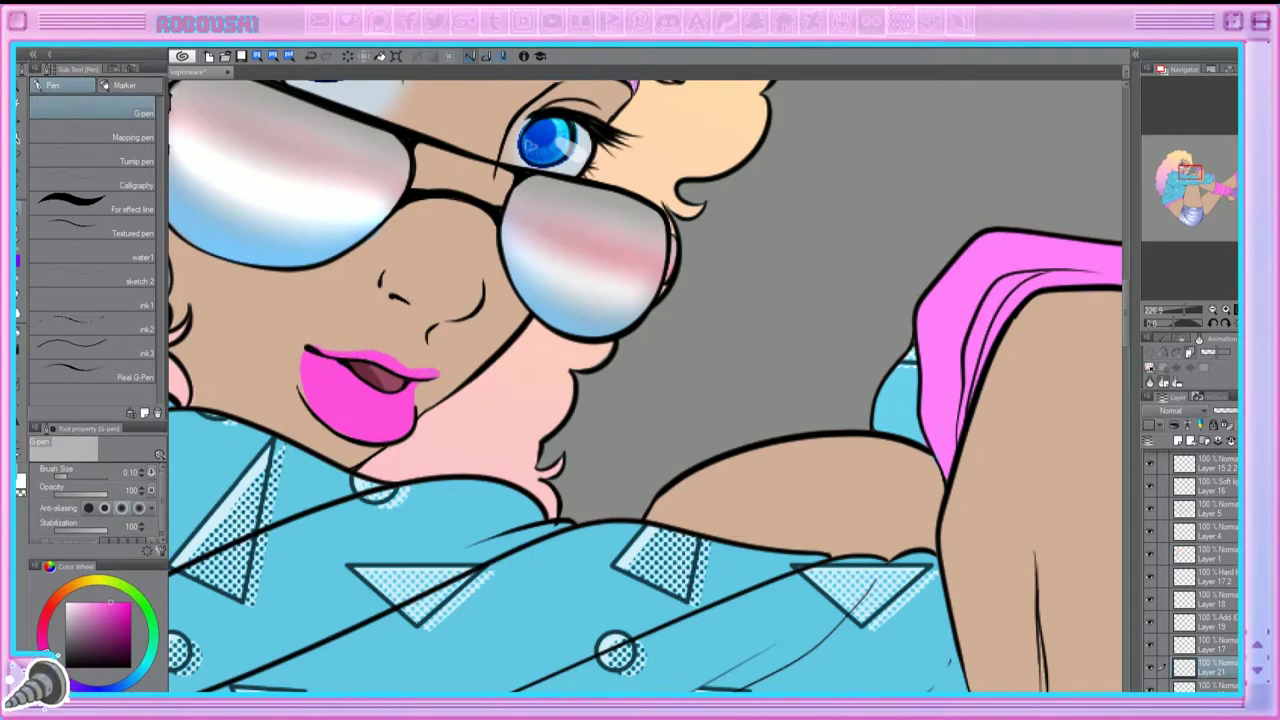
Step: Lower the lip colour's opacity on Layer 21 and soften its outer edges with the Blur tool at size 0.19
{"action": "scroll", "coordinate": [400, 360], "scroll_direction": "down", "scroll_amount": 3}
{"action": "scroll", "coordinate": [480, 400], "scroll_direction": "up", "scroll_amount": 4}
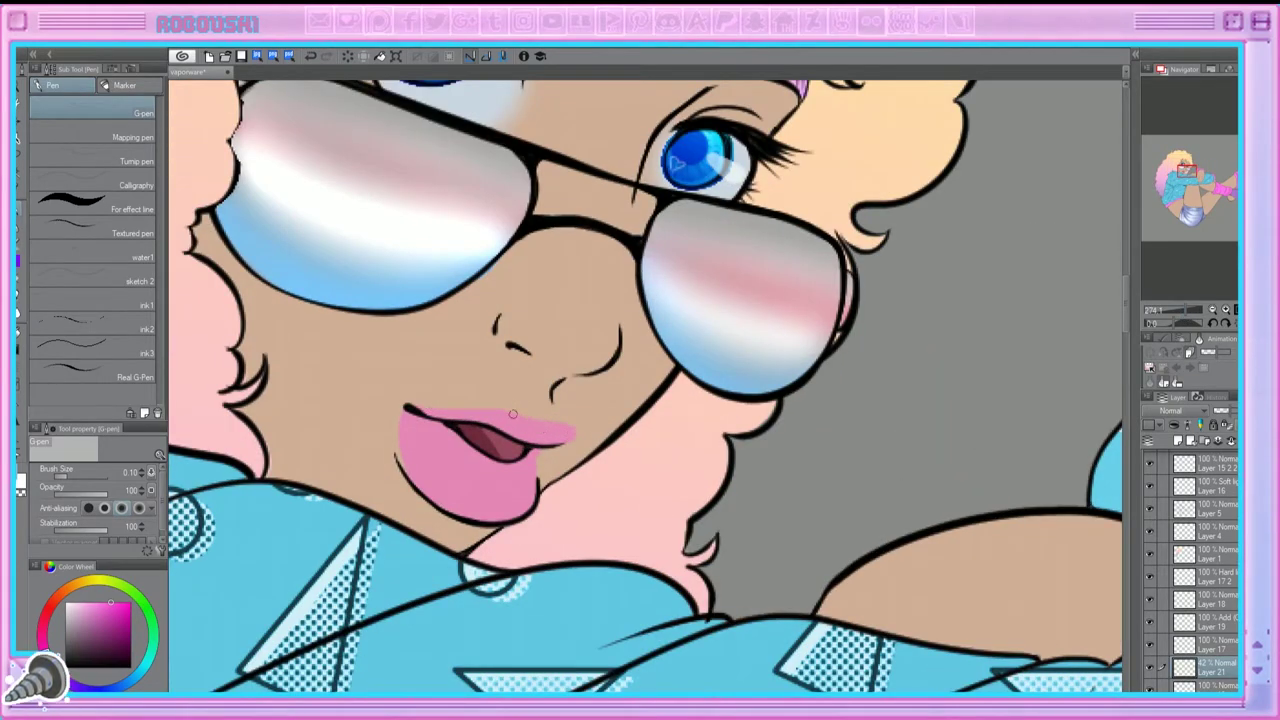
{"action": "key", "text": "j"}
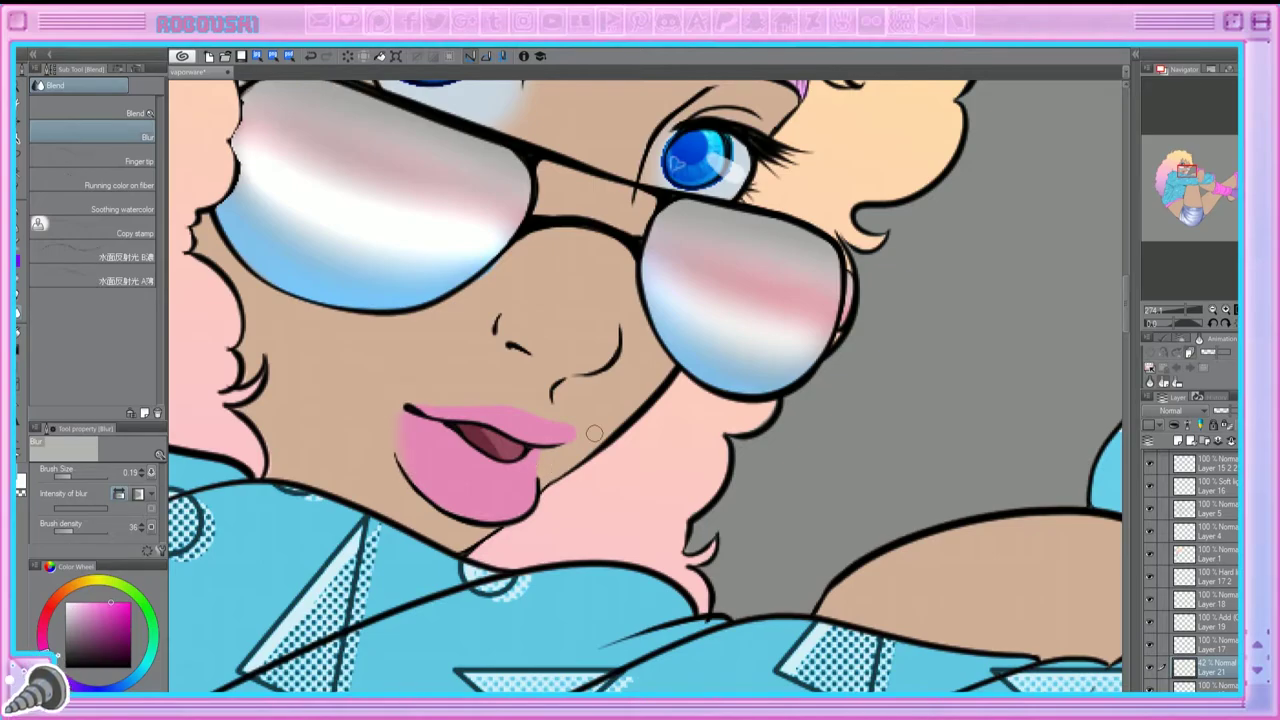
{"action": "left_click", "coordinate": [1211, 314]}
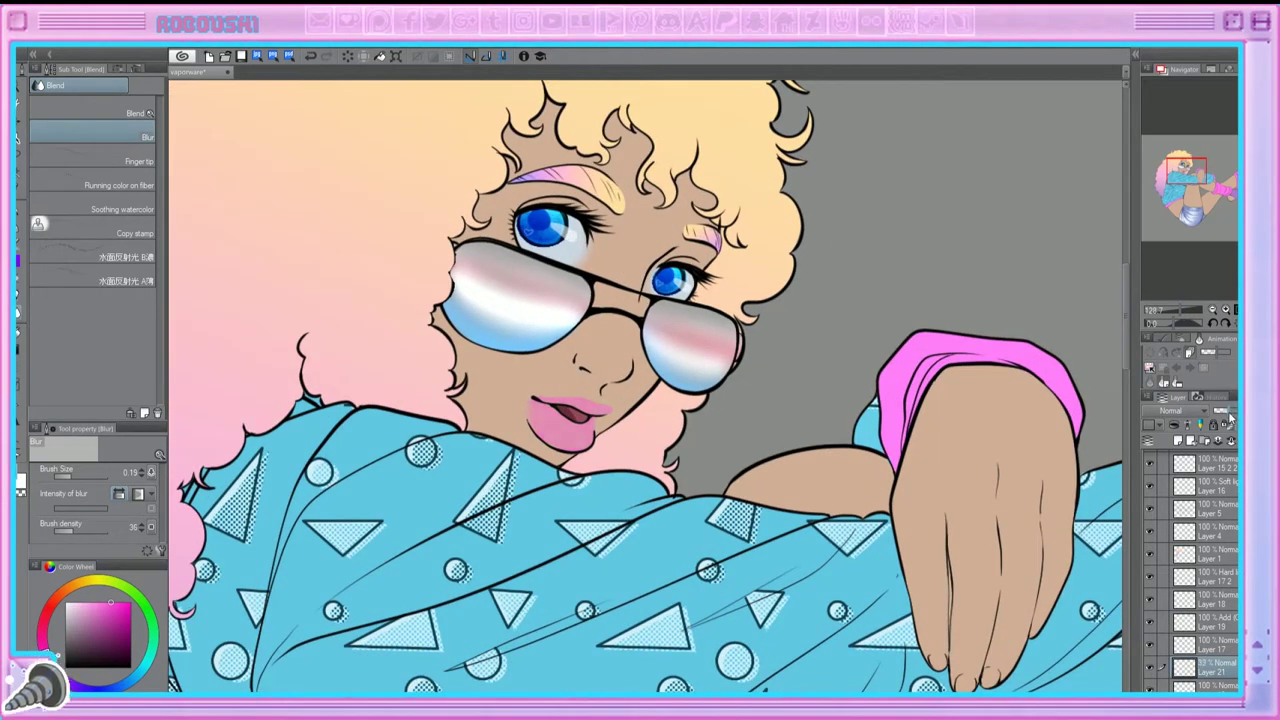
{"action": "key", "text": "p"}
{"action": "scroll", "coordinate": [1185, 163], "scroll_direction": "down", "scroll_amount": 5}
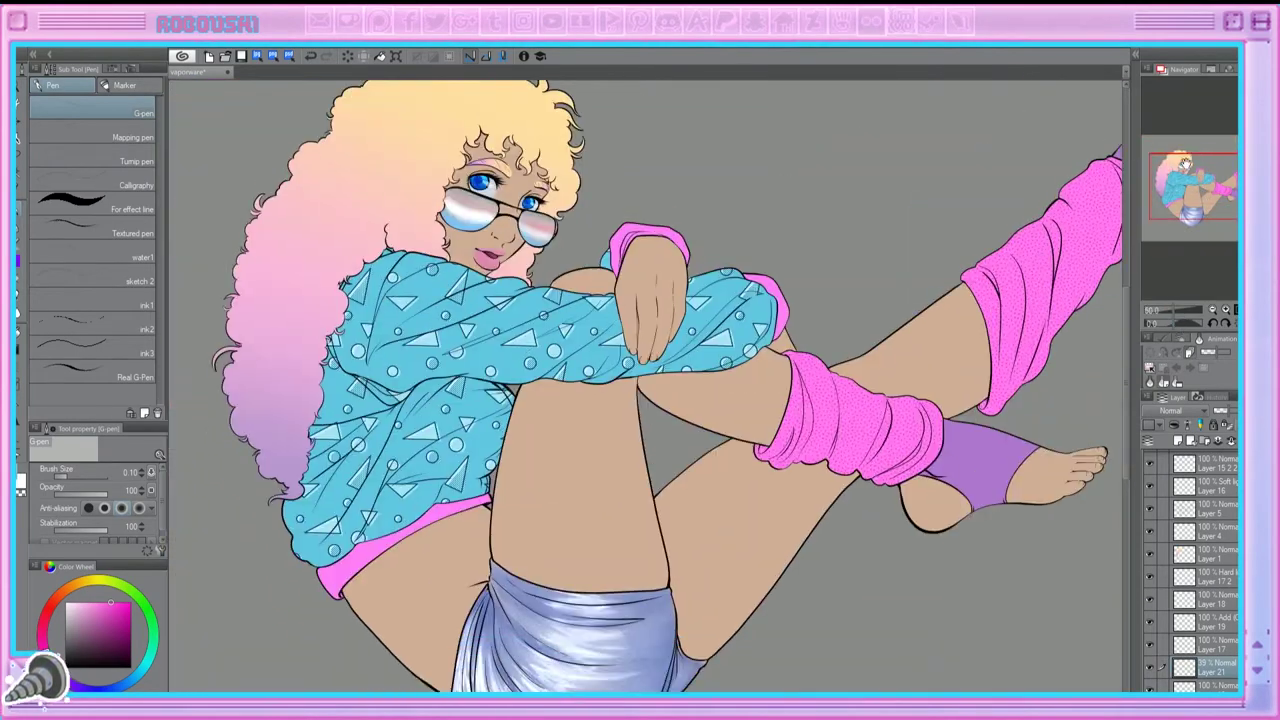
Step: Create Layer 22 above Layer 4 and draw thin white rim highlights along the upper lip contour, lower lip, jaw and nose
{"action": "left_click_drag", "start_coordinate": [1185, 163], "coordinate": [1177, 155]}
{"action": "scroll", "coordinate": [1190, 540], "scroll_direction": "up", "scroll_amount": 3}
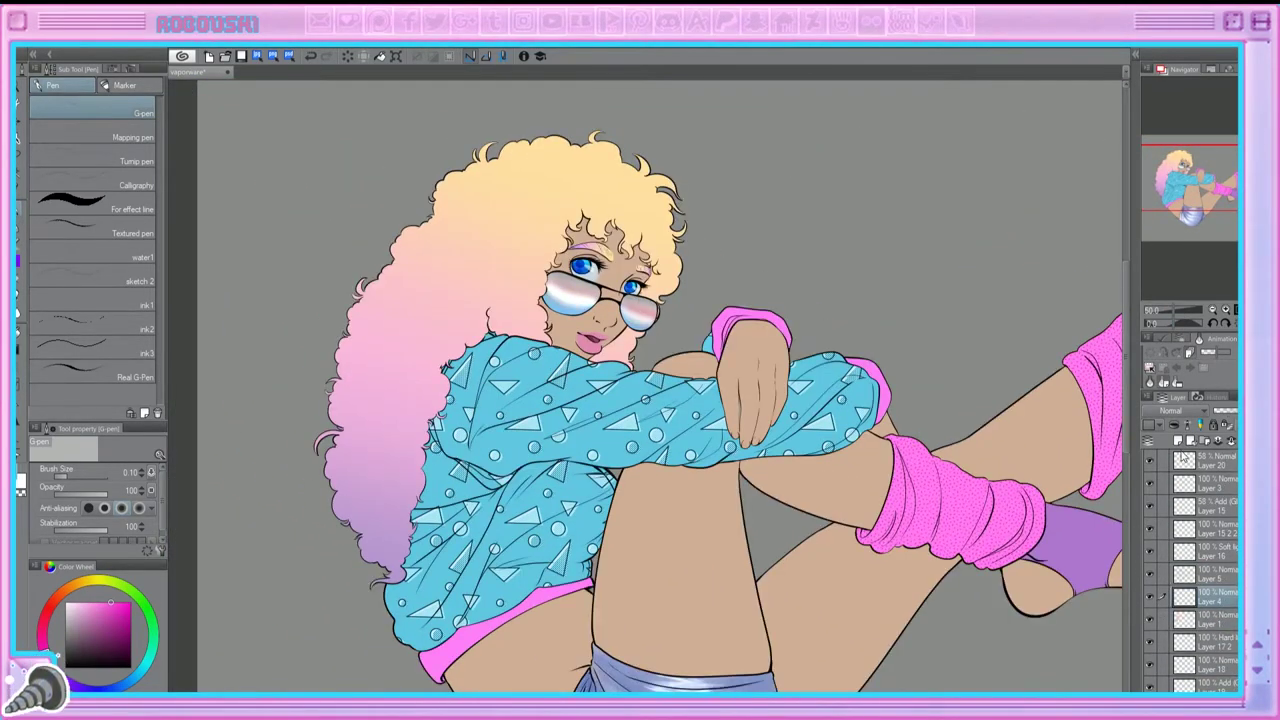
{"action": "scroll", "coordinate": [607, 327], "scroll_direction": "up", "scroll_amount": 10}
{"action": "mouse_move", "coordinate": [611, 306]}
{"action": "left_mouse_down"}
{"action": "mouse_move", "coordinate": [585, 332]}
{"action": "mouse_move", "coordinate": [608, 367]}
{"action": "left_mouse_up"}
{"action": "left_click_drag", "start_coordinate": [472, 380], "coordinate": [545, 405]}
{"action": "left_click", "coordinate": [310, 56]}
{"action": "mouse_move", "coordinate": [430, 455]}
{"action": "left_mouse_down"}
{"action": "mouse_move", "coordinate": [469, 472]}
{"action": "mouse_move", "coordinate": [537, 475]}
{"action": "mouse_move", "coordinate": [566, 432]}
{"action": "left_mouse_up"}
{"action": "left_click_drag", "start_coordinate": [518, 488], "coordinate": [481, 513]}
{"action": "left_click_drag", "start_coordinate": [732, 290], "coordinate": [566, 440]}
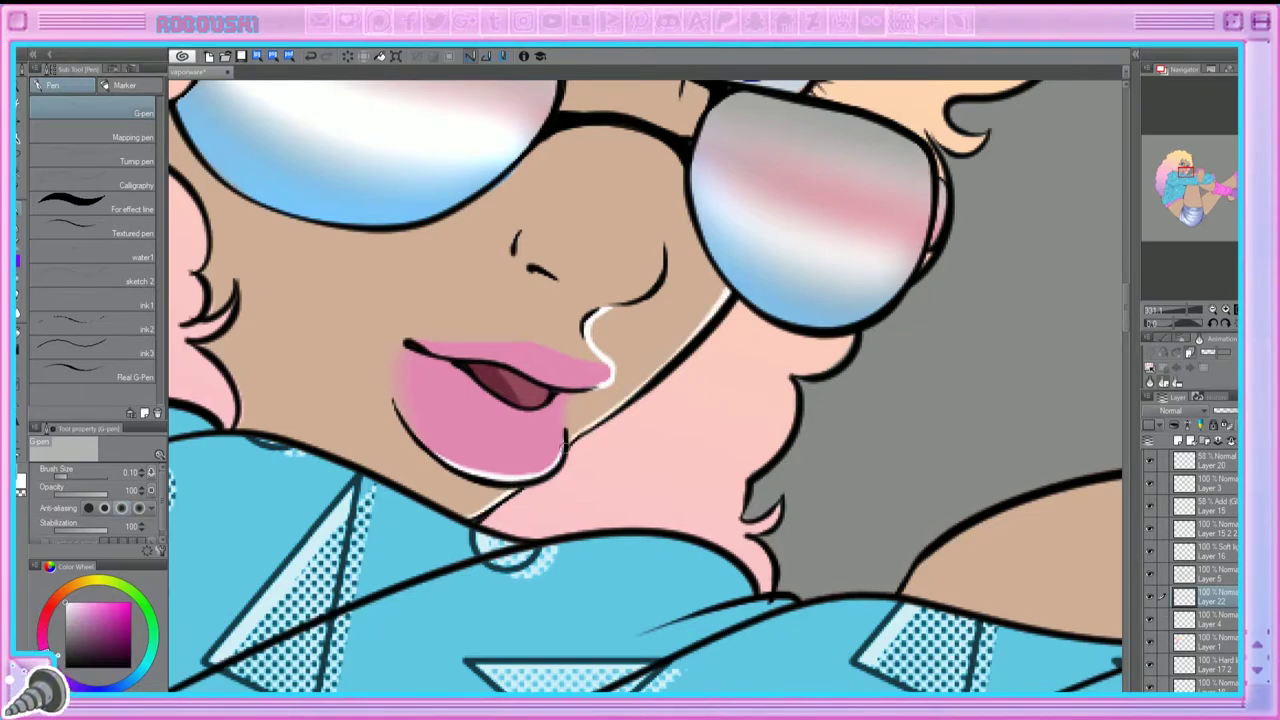
{"action": "left_click_drag", "start_coordinate": [670, 202], "coordinate": [658, 288]}
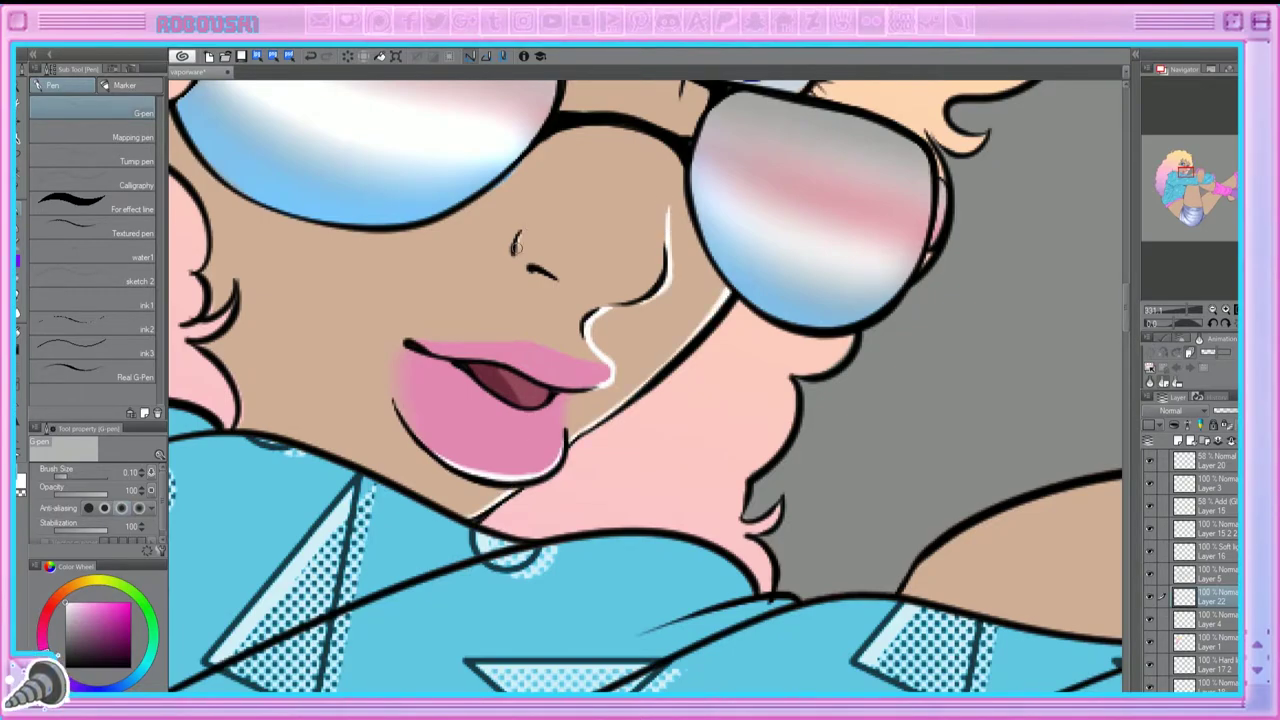
Step: Add white rim highlights along the contour and crease lines around the smaller eye
{"action": "scroll", "coordinate": [525, 430], "scroll_direction": "up", "scroll_amount": 5}
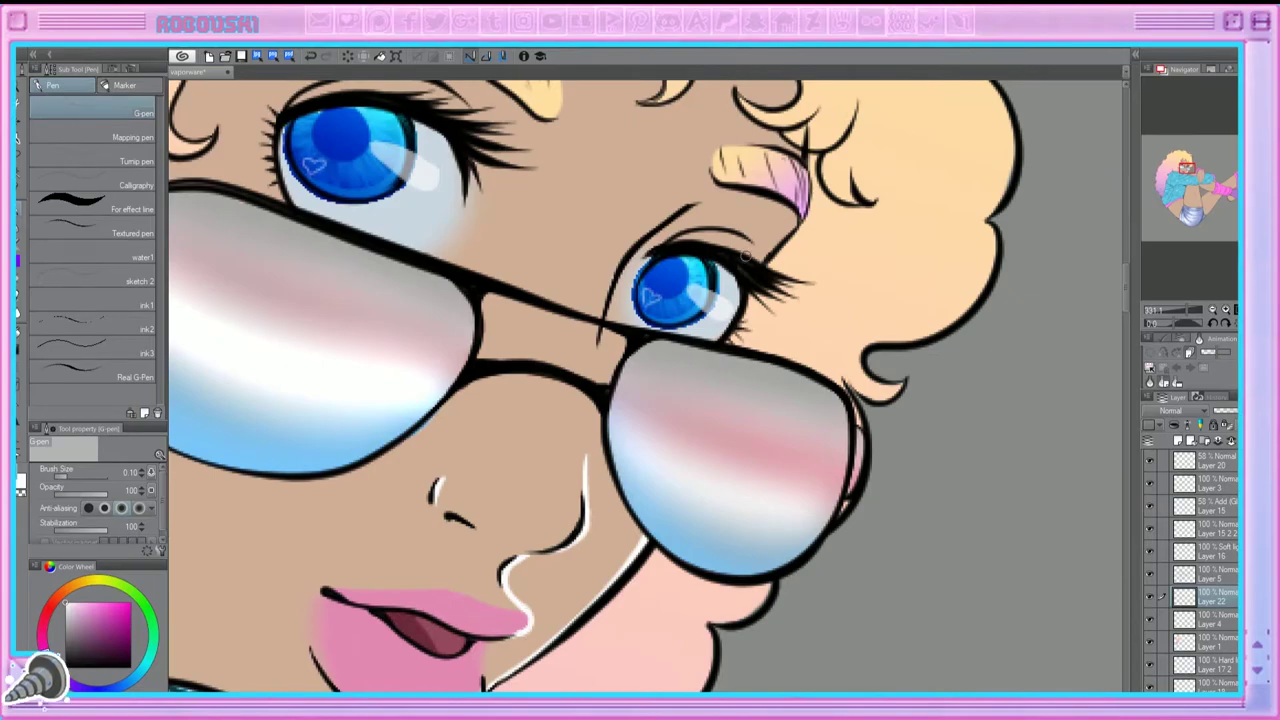
{"action": "left_click_drag", "start_coordinate": [758, 262], "coordinate": [798, 220]}
{"action": "mouse_move", "coordinate": [693, 202]}
{"action": "left_mouse_down"}
{"action": "mouse_move", "coordinate": [483, 332]}
{"action": "mouse_move", "coordinate": [405, 430]}
{"action": "left_mouse_up"}
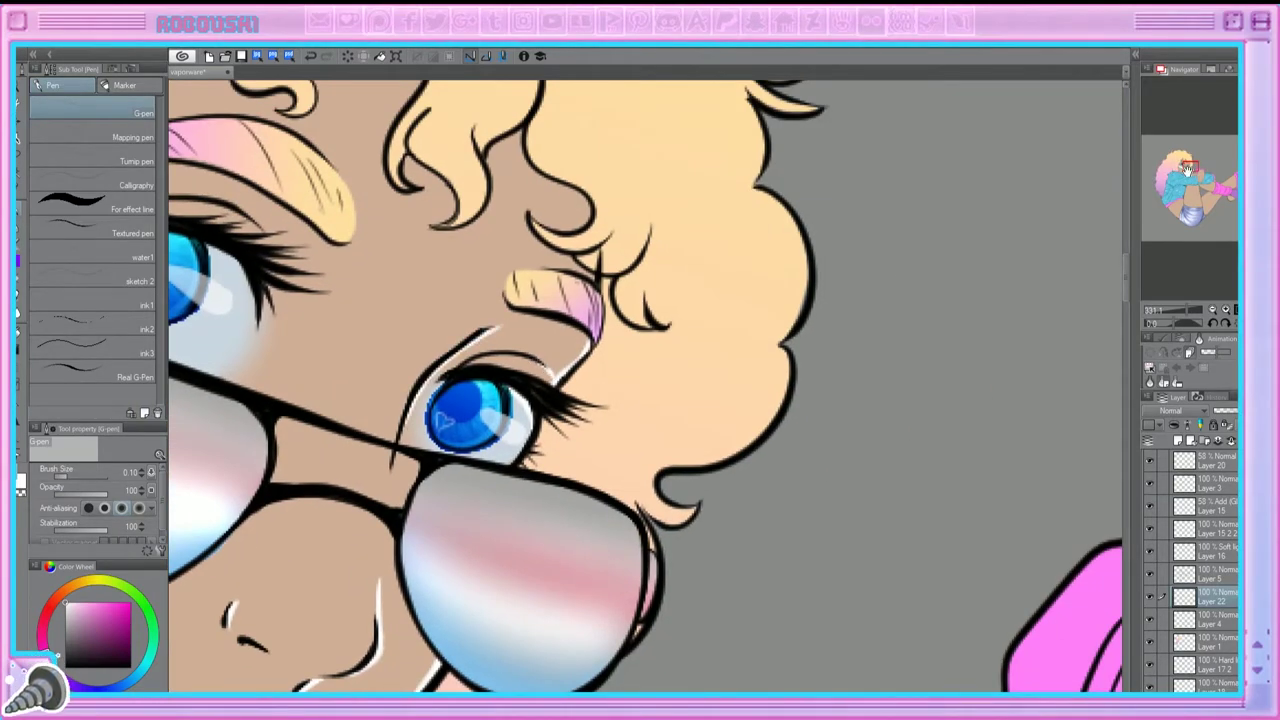
Step: Draw white highlights along the finger lines and edges of the hand resting on the sleeve
{"action": "scroll", "coordinate": [1190, 180], "scroll_direction": "down", "scroll_amount": 3}
{"action": "scroll", "coordinate": [1190, 200], "scroll_direction": "down", "scroll_amount": 2}
{"action": "scroll", "coordinate": [1188, 240], "scroll_direction": "up", "scroll_amount": 4}
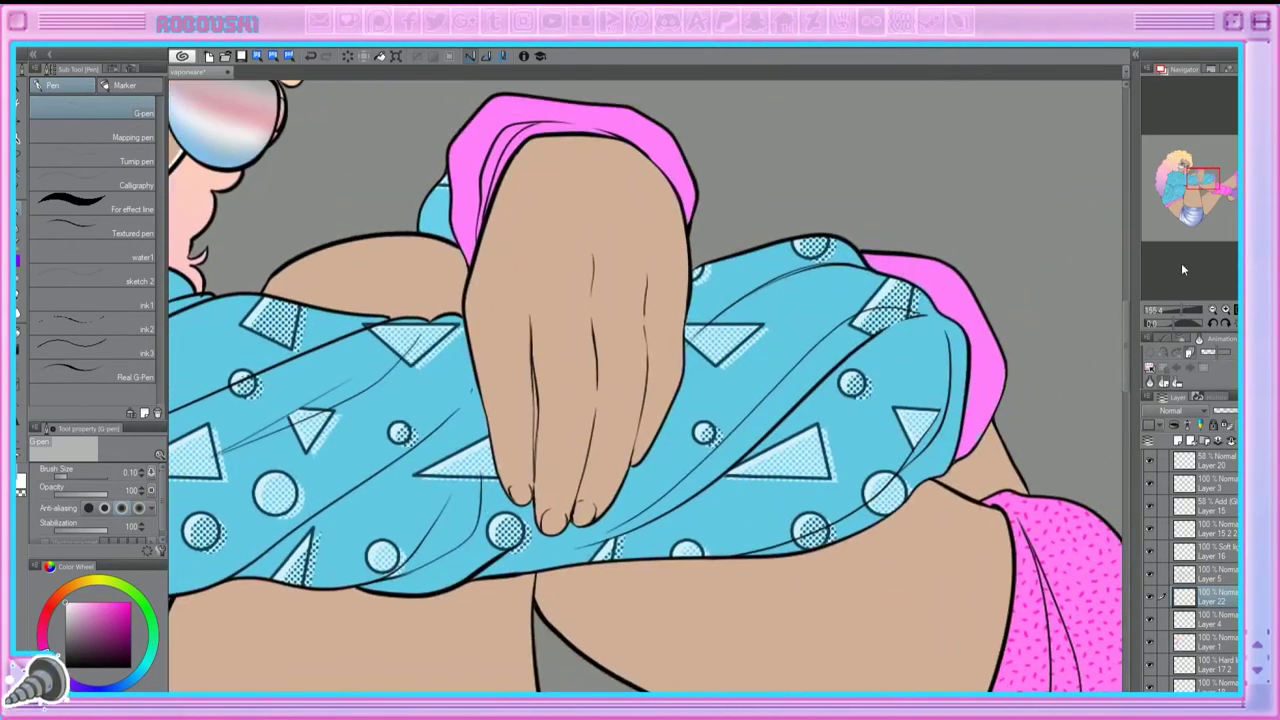
{"action": "scroll", "coordinate": [1190, 240], "scroll_direction": "up", "scroll_amount": 2}
{"action": "mouse_move", "coordinate": [462, 396]}
{"action": "left_mouse_down"}
{"action": "mouse_move", "coordinate": [452, 538]}
{"action": "mouse_move", "coordinate": [428, 556]}
{"action": "left_mouse_up"}
{"action": "left_click_drag", "start_coordinate": [457, 305], "coordinate": [460, 381]}
{"action": "mouse_move", "coordinate": [562, 345]}
{"action": "left_mouse_down"}
{"action": "mouse_move", "coordinate": [551, 483]}
{"action": "mouse_move", "coordinate": [520, 596]}
{"action": "mouse_move", "coordinate": [481, 615]}
{"action": "left_mouse_up"}
{"action": "left_click_drag", "start_coordinate": [560, 176], "coordinate": [557, 218]}
{"action": "mouse_move", "coordinate": [643, 218]}
{"action": "left_mouse_down"}
{"action": "mouse_move", "coordinate": [637, 406]}
{"action": "mouse_move", "coordinate": [558, 598]}
{"action": "mouse_move", "coordinate": [541, 604]}
{"action": "left_mouse_up"}
{"action": "mouse_move", "coordinate": [710, 186]}
{"action": "left_mouse_down"}
{"action": "mouse_move", "coordinate": [703, 360]}
{"action": "mouse_move", "coordinate": [635, 505]}
{"action": "left_mouse_up"}
Step: Draw white rim highlights along the raised foot's heel and the edge of its purple sock
{"action": "scroll", "coordinate": [549, 394], "scroll_direction": "up", "scroll_amount": 5}
{"action": "left_click_drag", "start_coordinate": [549, 396], "coordinate": [584, 528]}
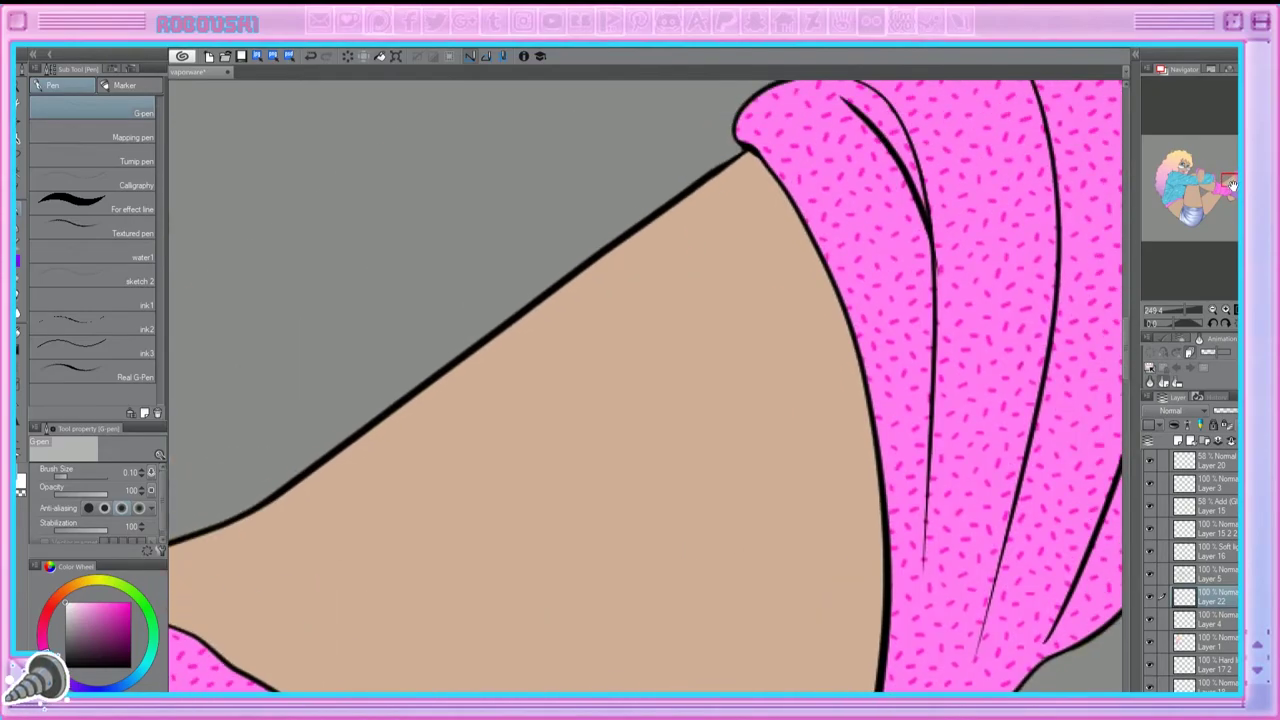
{"action": "scroll", "coordinate": [576, 585], "scroll_direction": "down", "scroll_amount": 3}
{"action": "scroll", "coordinate": [714, 312], "scroll_direction": "up", "scroll_amount": 3}
{"action": "mouse_move", "coordinate": [714, 314]}
{"action": "left_mouse_down"}
{"action": "mouse_move", "coordinate": [709, 447]}
{"action": "mouse_move", "coordinate": [714, 436]}
{"action": "mouse_move", "coordinate": [648, 490]}
{"action": "left_mouse_up"}
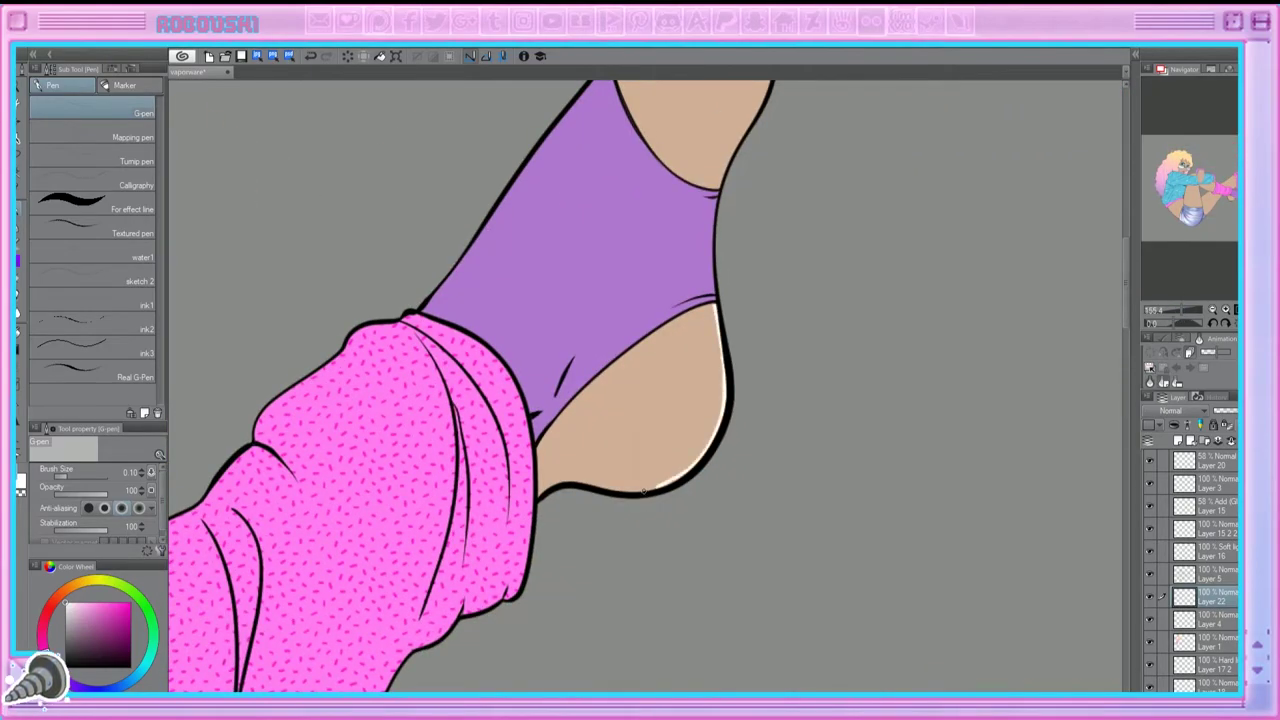
{"action": "left_click_drag", "start_coordinate": [722, 372], "coordinate": [569, 527]}
{"action": "left_click_drag", "start_coordinate": [563, 346], "coordinate": [558, 456]}
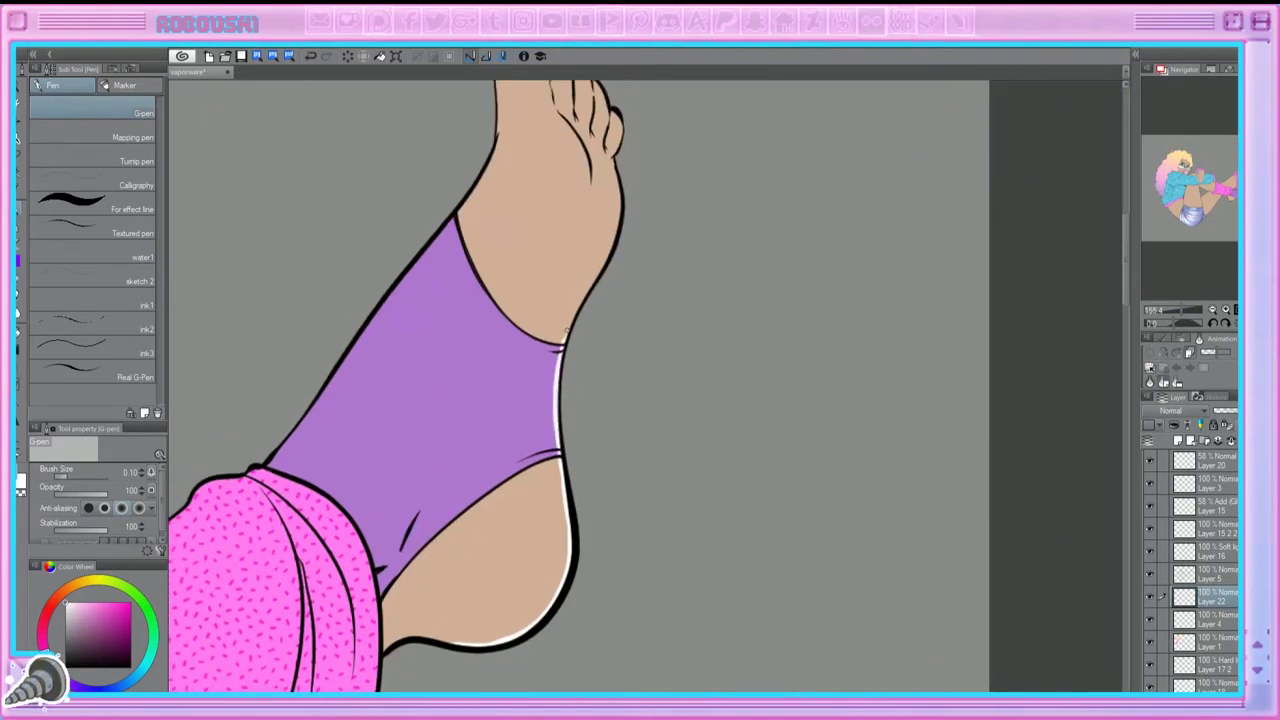
Step: Continue the white rim highlights along the raised foot's sole and toes
{"action": "left_click_drag", "start_coordinate": [619, 186], "coordinate": [566, 324]}
{"action": "mouse_move", "coordinate": [600, 400]}
{"action": "left_mouse_down"}
{"action": "mouse_move", "coordinate": [564, 400]}
{"action": "mouse_move", "coordinate": [502, 540]}
{"action": "left_mouse_up"}
{"action": "left_click_drag", "start_coordinate": [470, 260], "coordinate": [494, 334]}
{"action": "mouse_move", "coordinate": [424, 146]}
{"action": "left_mouse_down"}
{"action": "mouse_move", "coordinate": [450, 185]}
{"action": "mouse_move", "coordinate": [476, 222]}
{"action": "left_mouse_up"}
{"action": "mouse_move", "coordinate": [486, 202]}
{"action": "left_mouse_down"}
{"action": "mouse_move", "coordinate": [494, 248]}
{"action": "mouse_move", "coordinate": [506, 238]}
{"action": "left_mouse_up"}
{"action": "left_click_drag", "start_coordinate": [504, 228], "coordinate": [520, 260]}
Step: Set Layer 22's blending mode to Overlay and reinforce the white highlights along the fingers
{"action": "left_click_drag", "start_coordinate": [1228, 192], "coordinate": [1190, 176]}
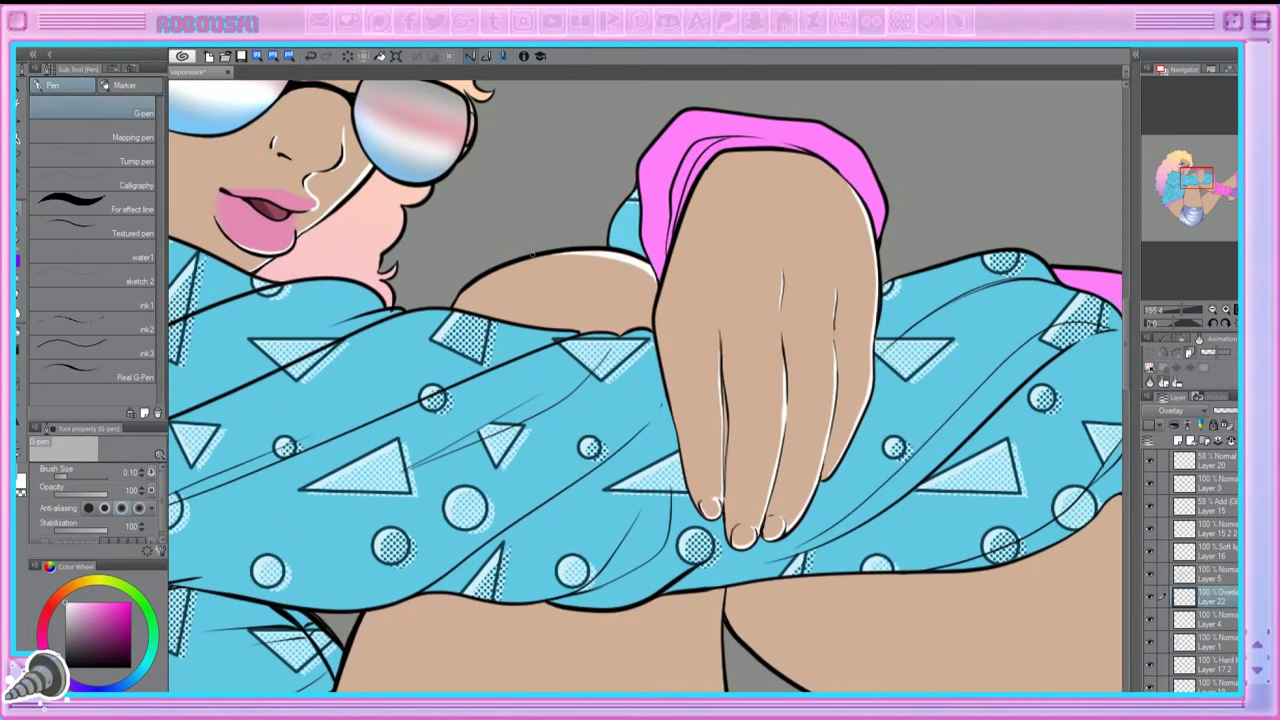
{"action": "left_click_drag", "start_coordinate": [721, 410], "coordinate": [721, 496]}
{"action": "left_click_drag", "start_coordinate": [784, 416], "coordinate": [760, 526]}
{"action": "left_click_drag", "start_coordinate": [830, 406], "coordinate": [810, 494]}
{"action": "left_click_drag", "start_coordinate": [872, 334], "coordinate": [846, 444]}
Step: Draw a tapering white highlight along the front thigh's right edge, from the shorts up towards the knee
{"action": "scroll", "coordinate": [855, 421], "scroll_direction": "down", "scroll_amount": 10}
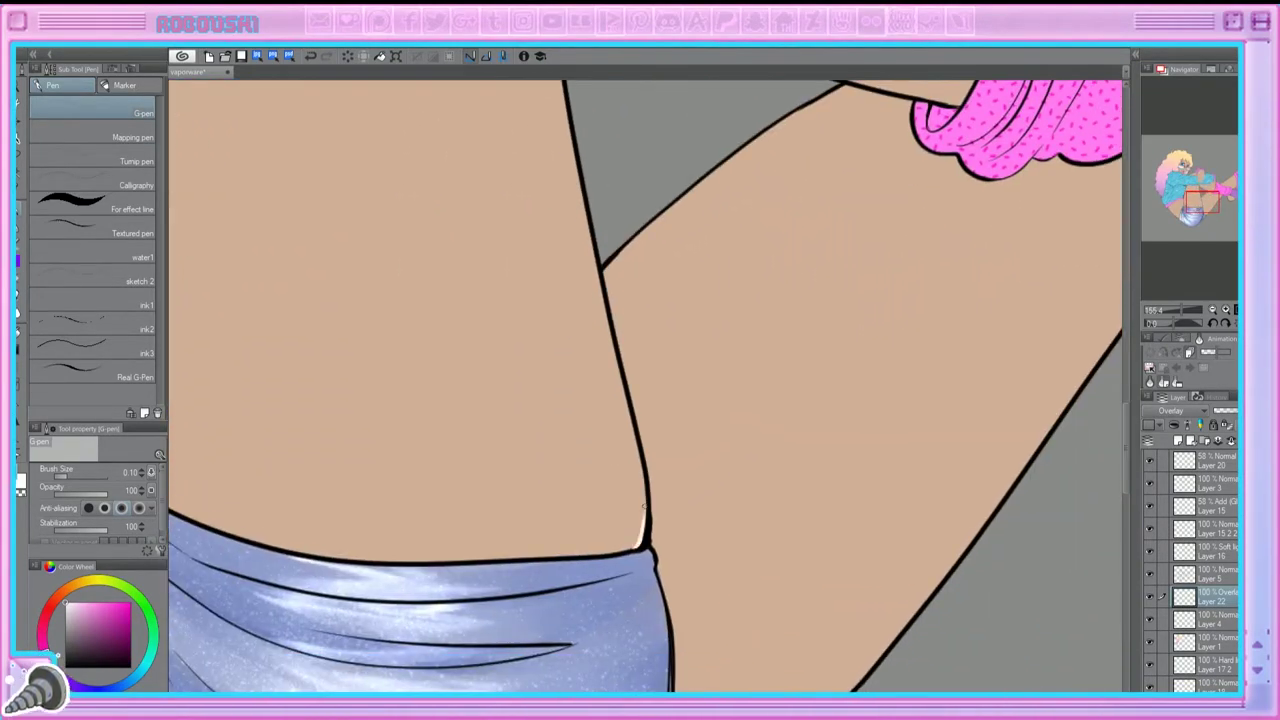
{"action": "left_click_drag", "start_coordinate": [643, 545], "coordinate": [622, 378]}
{"action": "left_click_drag", "start_coordinate": [590, 230], "coordinate": [638, 462]}
{"action": "mouse_move", "coordinate": [595, 255]}
{"action": "left_mouse_down"}
{"action": "mouse_move", "coordinate": [633, 455]}
{"action": "mouse_move", "coordinate": [633, 439]}
{"action": "mouse_move", "coordinate": [631, 548]}
{"action": "left_mouse_up"}
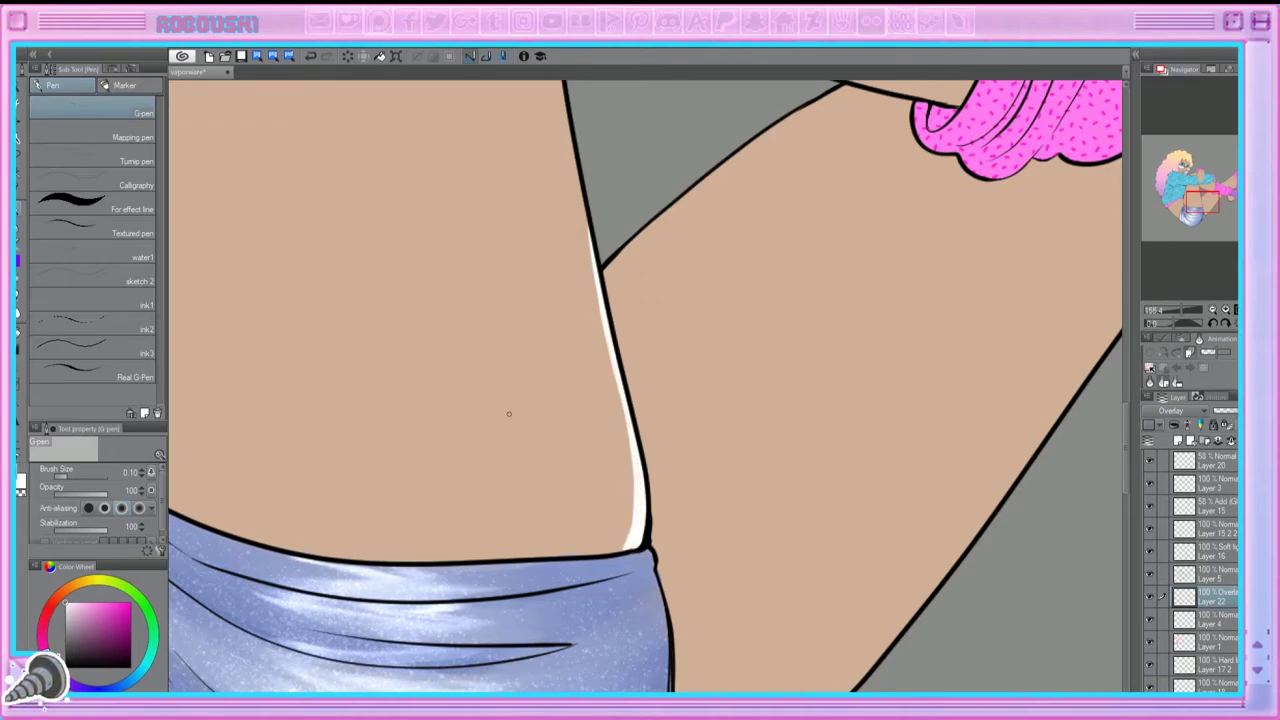
{"action": "scroll", "coordinate": [714, 243], "scroll_direction": "up", "scroll_amount": 5}
{"action": "left_click_drag", "start_coordinate": [432, 166], "coordinate": [451, 298]}
{"action": "left_click_drag", "start_coordinate": [438, 240], "coordinate": [474, 414]}
{"action": "left_click_drag", "start_coordinate": [431, 112], "coordinate": [437, 180]}
{"action": "left_click_drag", "start_coordinate": [466, 396], "coordinate": [478, 462]}
{"action": "scroll", "coordinate": [476, 460], "scroll_direction": "up", "scroll_amount": 6}
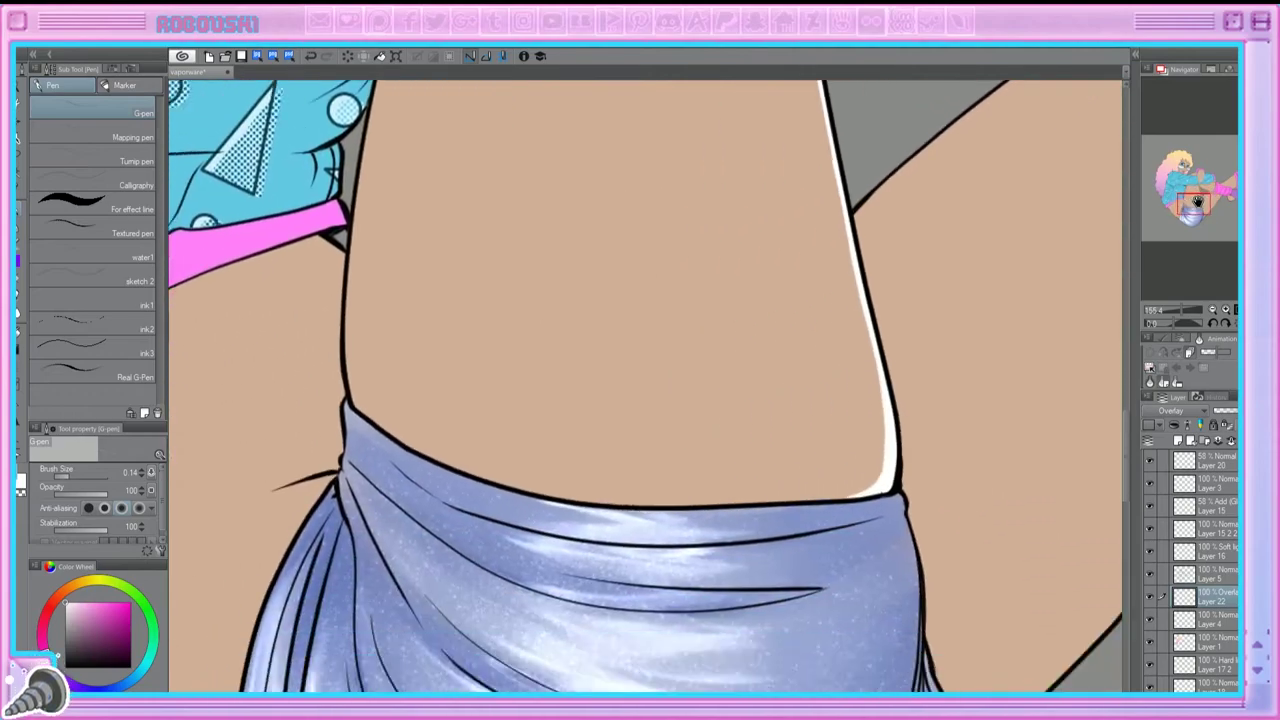
Step: Extend white highlights along the front thigh's left edge up to the sleeve with the G-pen at size 0.14
{"action": "left_click_drag", "start_coordinate": [386, 455], "coordinate": [402, 165]}
{"action": "scroll", "coordinate": [395, 220], "scroll_direction": "up", "scroll_amount": 6}
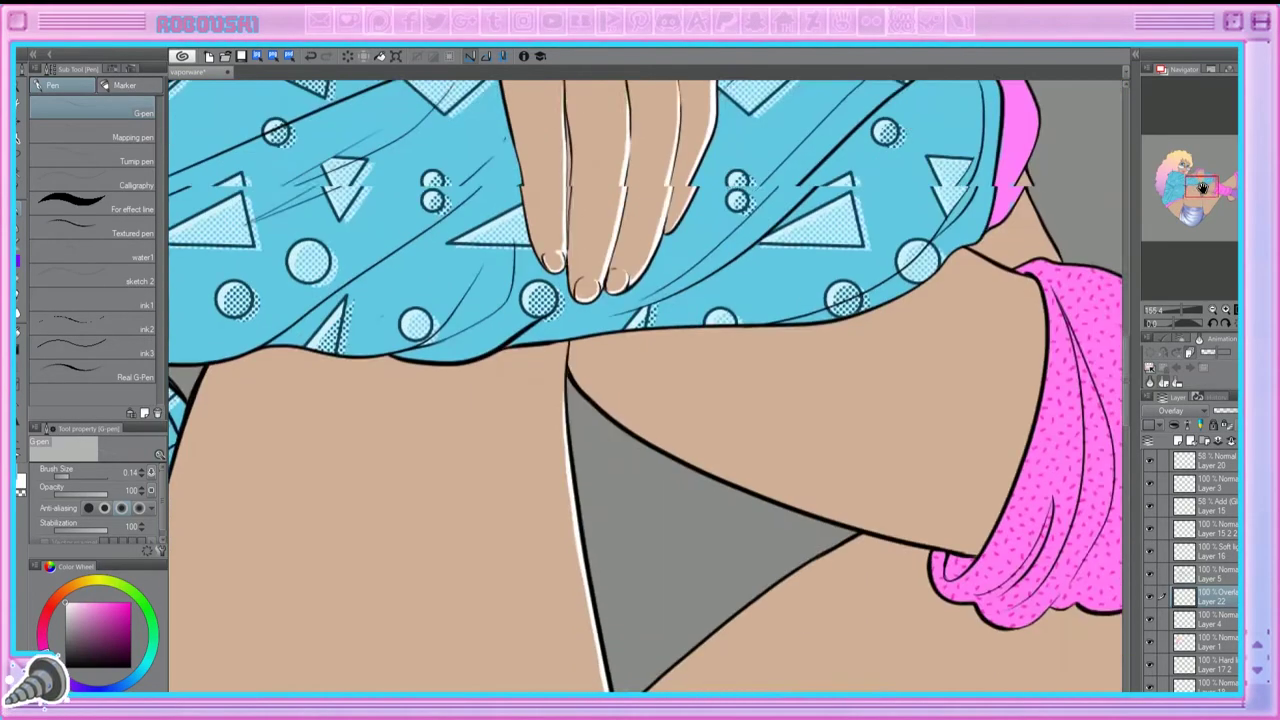
{"action": "left_click_drag", "start_coordinate": [372, 272], "coordinate": [306, 550]}
{"action": "scroll", "coordinate": [600, 400], "scroll_direction": "up", "scroll_amount": 6}
{"action": "left_click_drag", "start_coordinate": [474, 330], "coordinate": [561, 272]}
{"action": "scroll", "coordinate": [518, 290], "scroll_direction": "up", "scroll_amount": 5}
{"action": "left_click_drag", "start_coordinate": [676, 258], "coordinate": [720, 306]}
{"action": "left_click_drag", "start_coordinate": [645, 455], "coordinate": [645, 520]}
{"action": "left_click_drag", "start_coordinate": [581, 436], "coordinate": [583, 518]}
Step: Draw white highlights along the hip outline below the sweater's pink hem
{"action": "scroll", "coordinate": [690, 577], "scroll_direction": "down", "scroll_amount": 8}
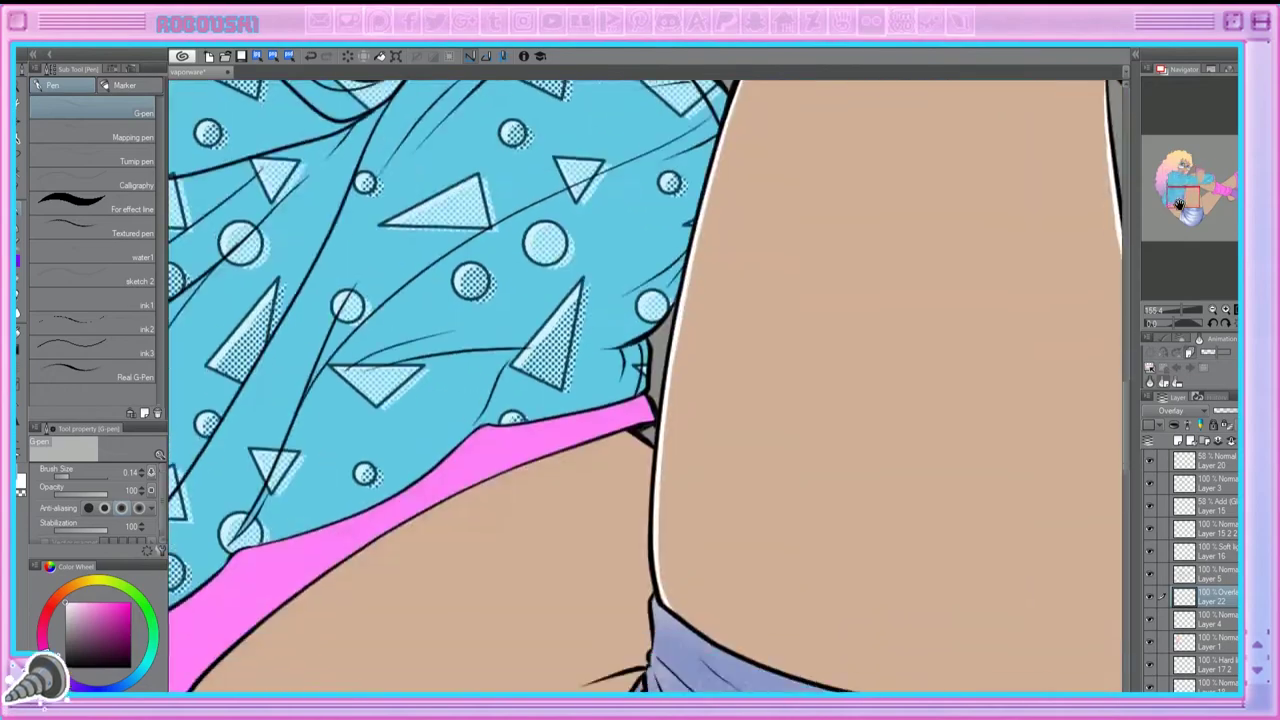
{"action": "left_click_drag", "start_coordinate": [622, 380], "coordinate": [531, 412]}
{"action": "scroll", "coordinate": [615, 390], "scroll_direction": "down", "scroll_amount": 3}
{"action": "mouse_move", "coordinate": [252, 268]}
{"action": "left_mouse_down"}
{"action": "mouse_move", "coordinate": [366, 422]}
{"action": "mouse_move", "coordinate": [470, 525]}
{"action": "mouse_move", "coordinate": [582, 604]}
{"action": "left_mouse_up"}
Step: Draw white highlights along the bent leg's edges between the blue sleeve and the pink leg warmer
{"action": "scroll", "coordinate": [582, 604], "scroll_direction": "up", "scroll_amount": 10}
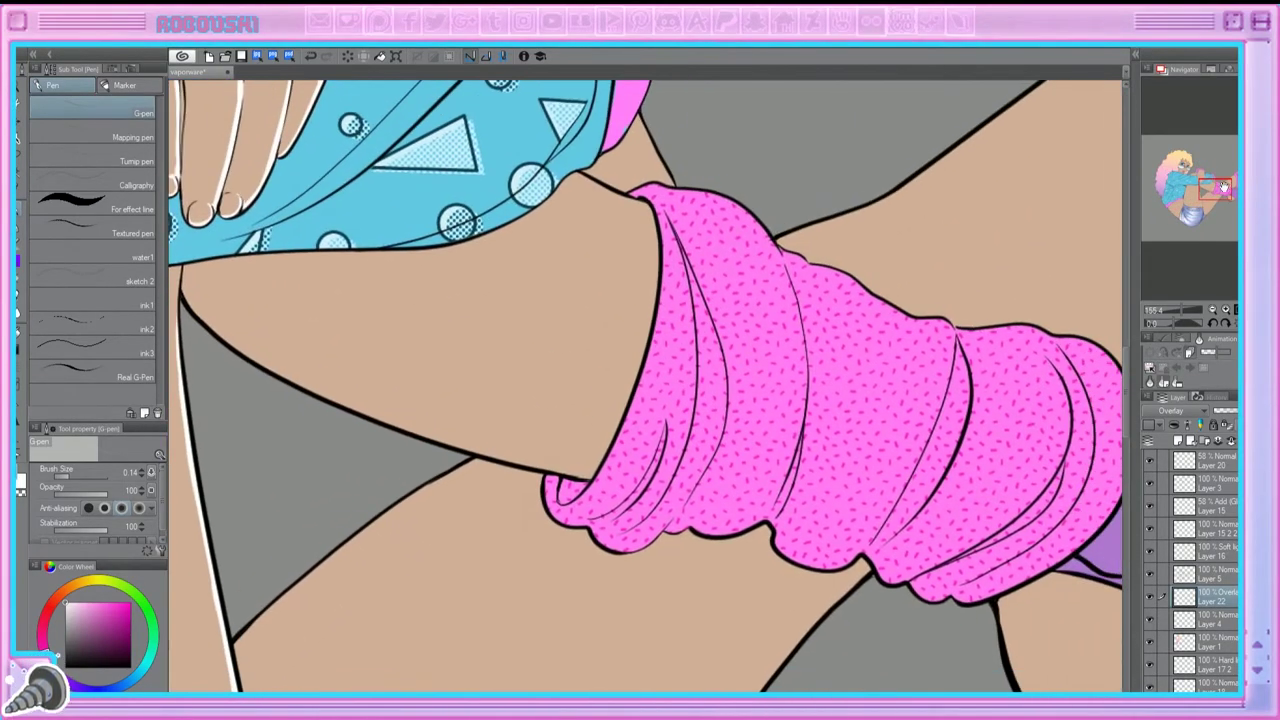
{"action": "left_click_drag", "start_coordinate": [620, 195], "coordinate": [652, 206]}
{"action": "mouse_move", "coordinate": [186, 294]}
{"action": "left_mouse_down"}
{"action": "mouse_move", "coordinate": [249, 354]}
{"action": "mouse_move", "coordinate": [460, 444]}
{"action": "mouse_move", "coordinate": [593, 474]}
{"action": "left_mouse_up"}
{"action": "scroll", "coordinate": [593, 474], "scroll_direction": "down", "scroll_amount": 5}
{"action": "mouse_move", "coordinate": [393, 373]}
{"action": "left_mouse_down"}
{"action": "mouse_move", "coordinate": [513, 264]}
{"action": "mouse_move", "coordinate": [634, 189]}
{"action": "mouse_move", "coordinate": [495, 278]}
{"action": "mouse_move", "coordinate": [396, 371]}
{"action": "left_mouse_up"}
Step: Build up a thick white highlight along the underside of the extended leg's thigh below the lower leg warmer
{"action": "scroll", "coordinate": [396, 371], "scroll_direction": "down", "scroll_amount": 5}
{"action": "left_click_drag", "start_coordinate": [850, 140], "coordinate": [600, 468]}
{"action": "mouse_move", "coordinate": [854, 136]}
{"action": "left_mouse_down"}
{"action": "mouse_move", "coordinate": [704, 310]}
{"action": "mouse_move", "coordinate": [542, 542]}
{"action": "left_mouse_up"}
{"action": "scroll", "coordinate": [750, 270], "scroll_direction": "down", "scroll_amount": 5}
{"action": "mouse_move", "coordinate": [750, 270]}
{"action": "left_mouse_down"}
{"action": "mouse_move", "coordinate": [590, 468]}
{"action": "mouse_move", "coordinate": [512, 528]}
{"action": "left_mouse_up"}
{"action": "left_click_drag", "start_coordinate": [668, 382], "coordinate": [528, 528]}
{"action": "mouse_move", "coordinate": [694, 352]}
{"action": "left_mouse_down"}
{"action": "mouse_move", "coordinate": [576, 474]}
{"action": "mouse_move", "coordinate": [498, 530]}
{"action": "left_mouse_up"}
Step: Draw a white highlight along the extended leg's underside between the two pink leg warmers
{"action": "left_click", "coordinate": [1228, 192]}
{"action": "left_click", "coordinate": [1226, 196]}
{"action": "left_click", "coordinate": [1230, 186]}
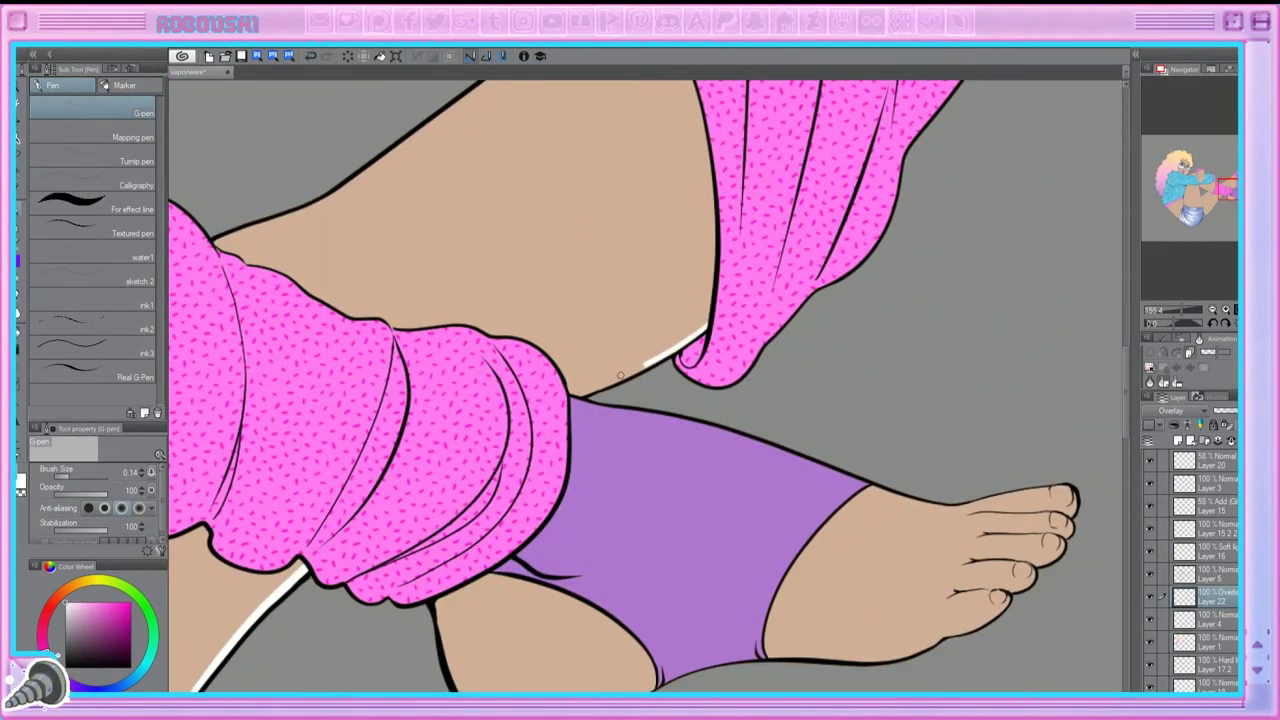
{"action": "left_click", "coordinate": [1226, 185]}
{"action": "left_click_drag", "start_coordinate": [276, 395], "coordinate": [410, 334]}
{"action": "mouse_move", "coordinate": [690, 130]}
{"action": "left_mouse_down"}
{"action": "mouse_move", "coordinate": [428, 322]}
{"action": "mouse_move", "coordinate": [282, 398]}
{"action": "mouse_move", "coordinate": [398, 348]}
{"action": "left_mouse_up"}
Step: Draw white highlights along the outlines of the lower foot and its purple stirrup sock
{"action": "mouse_move", "coordinate": [1226, 188]}
{"action": "left_mouse_down"}
{"action": "mouse_move", "coordinate": [1230, 205]}
{"action": "mouse_move", "coordinate": [570, 360]}
{"action": "mouse_move", "coordinate": [555, 392]}
{"action": "left_mouse_up"}
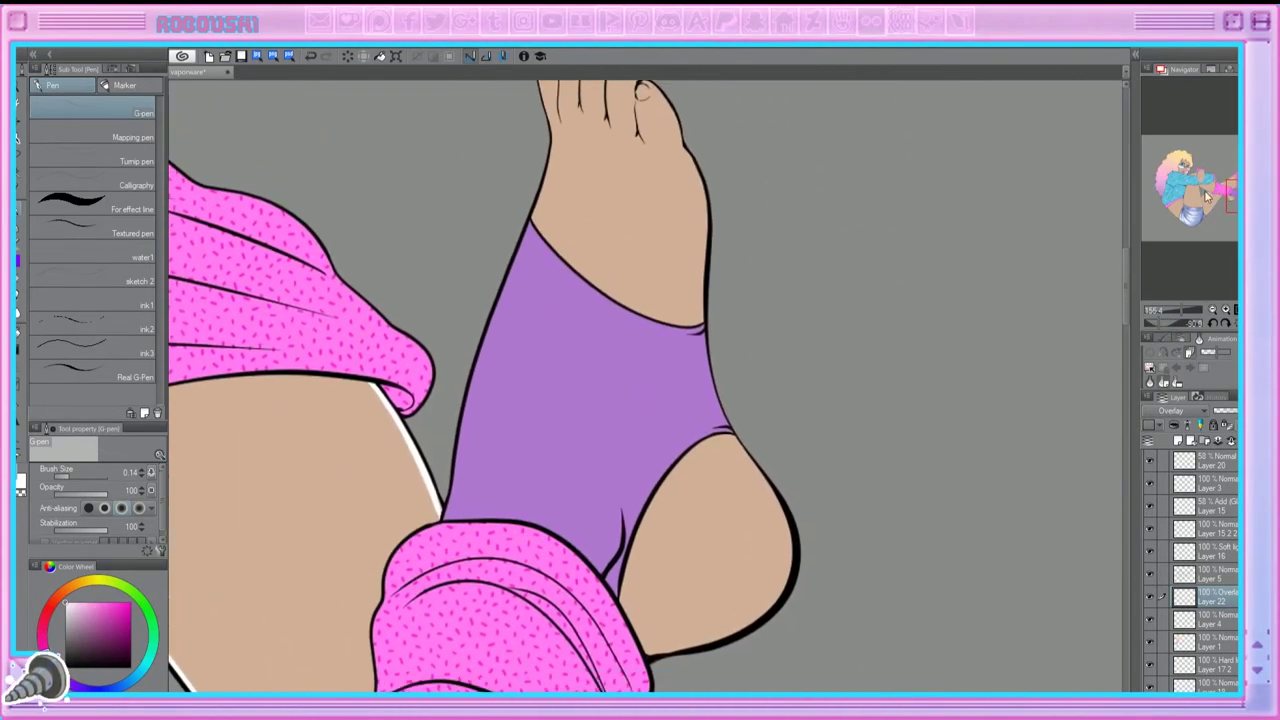
{"action": "left_click_drag", "start_coordinate": [552, 135], "coordinate": [443, 520]}
{"action": "mouse_move", "coordinate": [728, 428]}
{"action": "left_mouse_down"}
{"action": "mouse_move", "coordinate": [760, 476]}
{"action": "mouse_move", "coordinate": [790, 602]}
{"action": "mouse_move", "coordinate": [655, 650]}
{"action": "mouse_move", "coordinate": [706, 240]}
{"action": "mouse_move", "coordinate": [684, 150]}
{"action": "mouse_move", "coordinate": [703, 312]}
{"action": "left_mouse_up"}
{"action": "scroll", "coordinate": [729, 425], "scroll_direction": "up", "scroll_amount": 5}
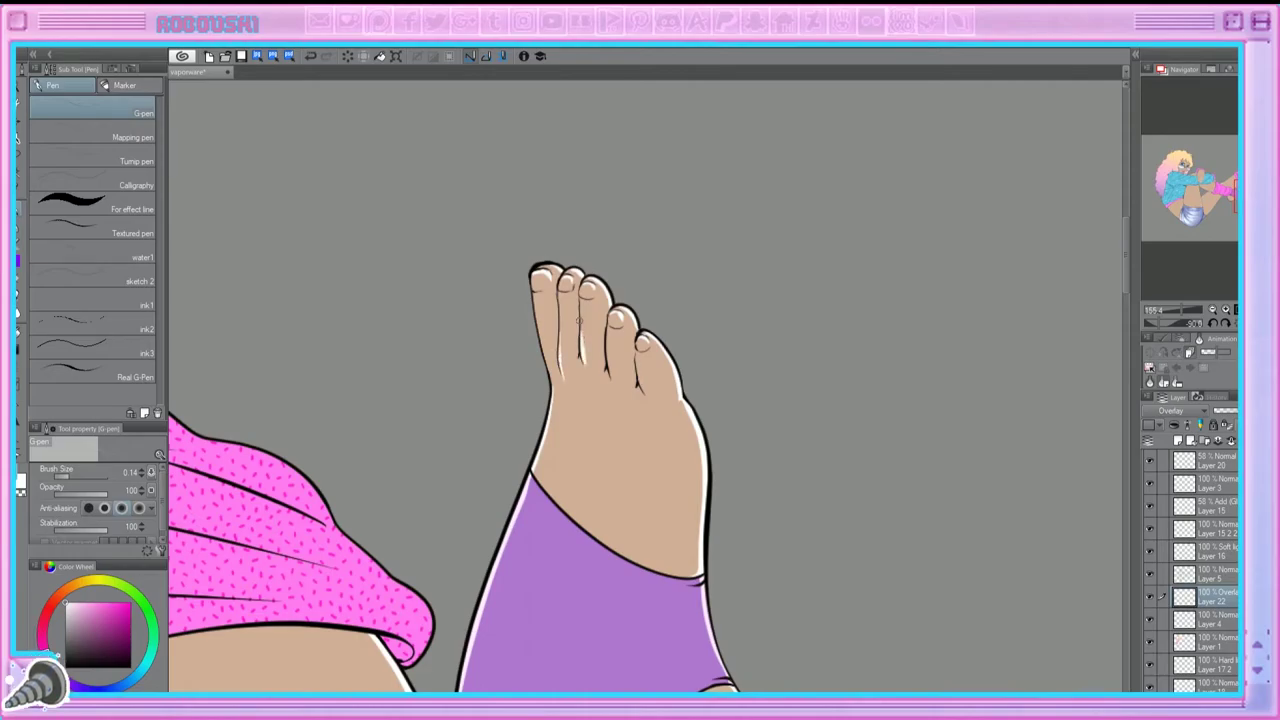
Step: Add fine white highlights to the edges and gaps of the lower foot's toes
{"action": "left_click_drag", "start_coordinate": [535, 293], "coordinate": [537, 323]}
{"action": "left_click_drag", "start_coordinate": [540, 334], "coordinate": [550, 345]}
{"action": "mouse_move", "coordinate": [608, 343]}
{"action": "left_mouse_down"}
{"action": "mouse_move", "coordinate": [610, 371]}
{"action": "mouse_move", "coordinate": [650, 397]}
{"action": "left_mouse_up"}
{"action": "left_click_drag", "start_coordinate": [1190, 323], "coordinate": [1172, 323]}
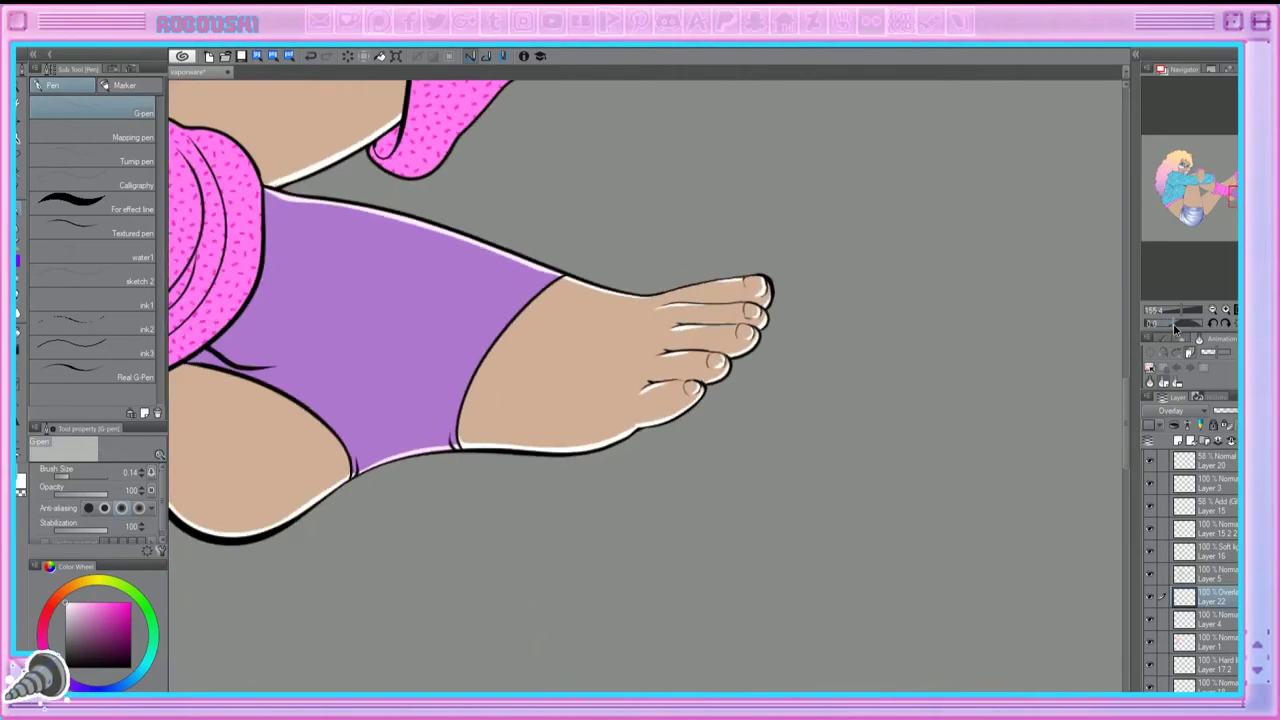
Step: Highlight the raised foot and its purple sock in white, and reduce the opacity of Layer 22 to 51%
{"action": "key", "text": "ctrl+0"}
{"action": "scroll", "coordinate": [640, 380], "scroll_direction": "up", "scroll_amount": 5}
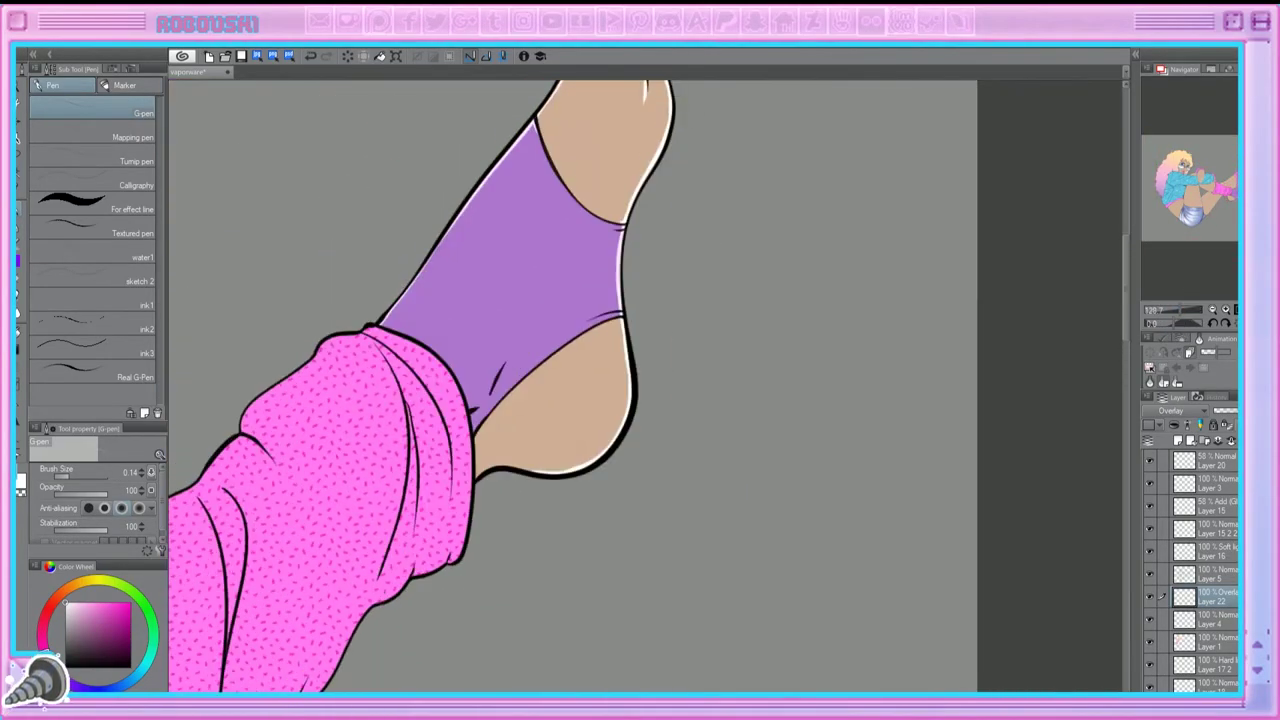
{"action": "left_click", "coordinate": [1228, 203]}
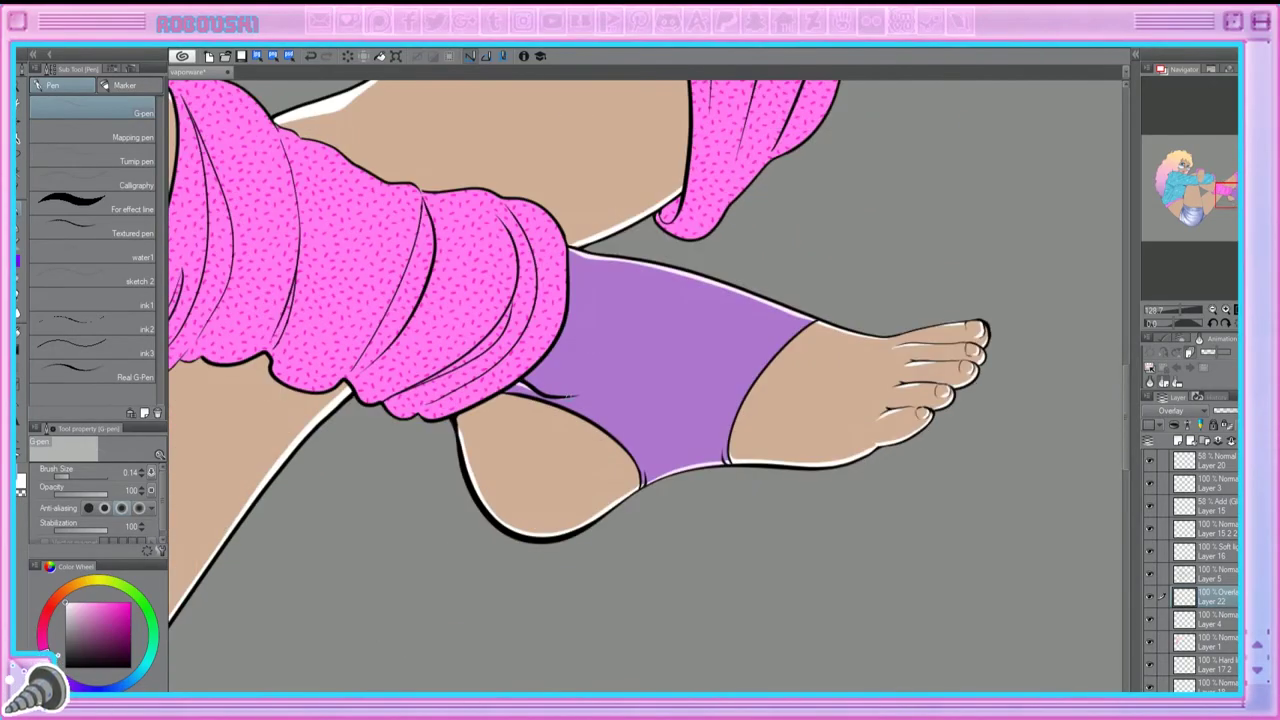
{"action": "mouse_move", "coordinate": [1228, 195]}
{"action": "left_mouse_down"}
{"action": "mouse_move", "coordinate": [1198, 180]}
{"action": "mouse_move", "coordinate": [1185, 190]}
{"action": "mouse_move", "coordinate": [1222, 192]}
{"action": "left_mouse_up"}
{"action": "left_click_drag", "start_coordinate": [1234, 410], "coordinate": [1226, 410]}
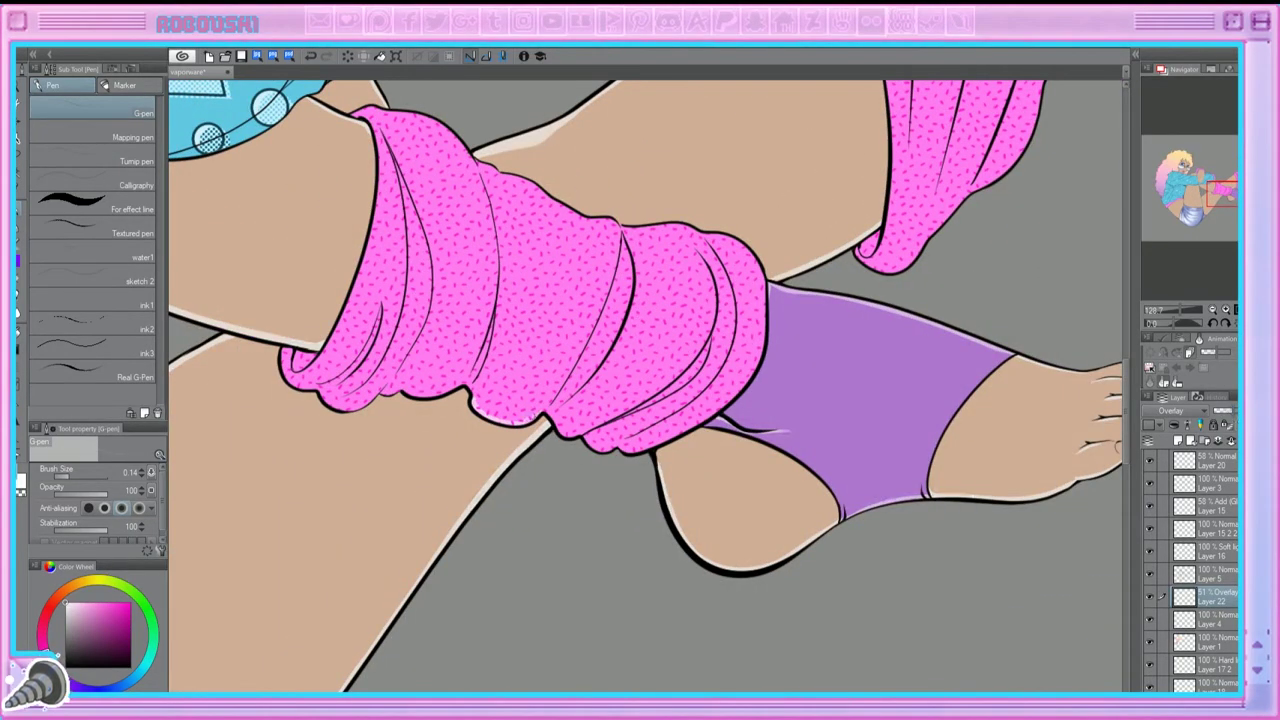
Step: Draw soft white highlights along the scalloped upper and lower edges of the lower leg's pink leg warmer
{"action": "mouse_move", "coordinate": [460, 390]}
{"action": "left_mouse_down"}
{"action": "mouse_move", "coordinate": [318, 404]}
{"action": "mouse_move", "coordinate": [283, 352]}
{"action": "left_mouse_up"}
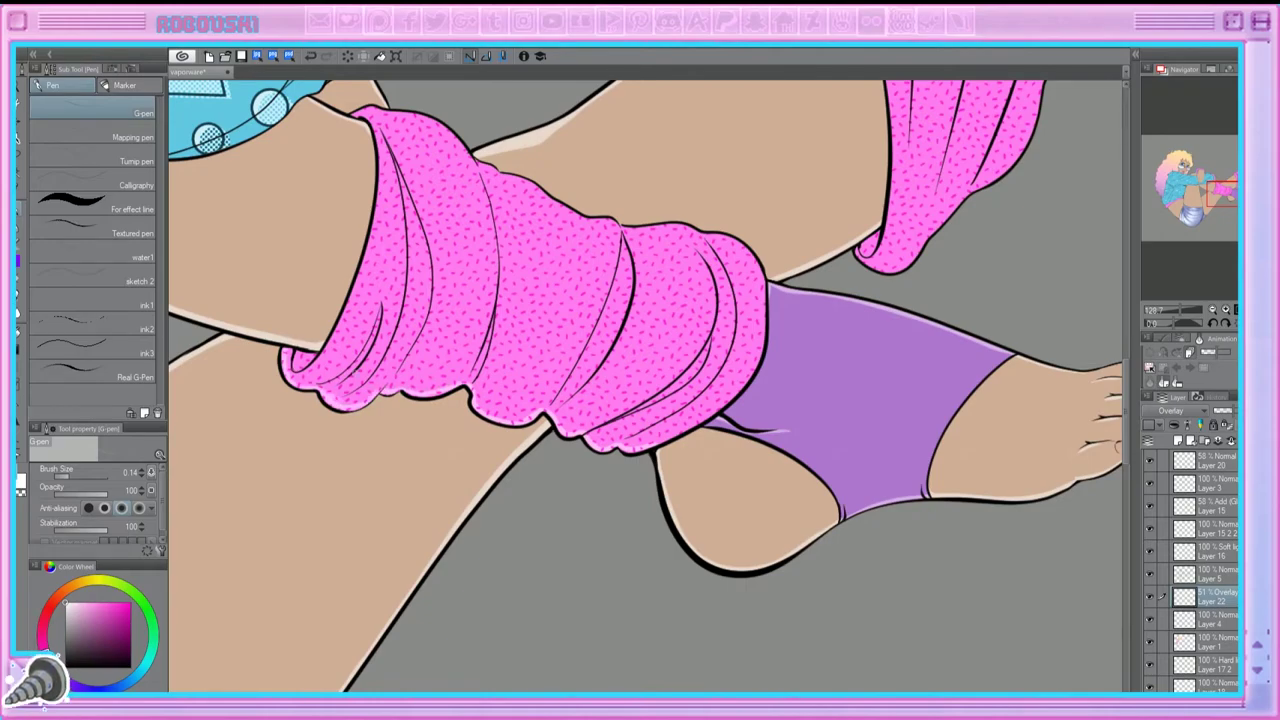
{"action": "scroll", "coordinate": [649, 387], "scroll_direction": "up", "scroll_amount": 2}
{"action": "left_click_drag", "start_coordinate": [355, 236], "coordinate": [522, 320]}
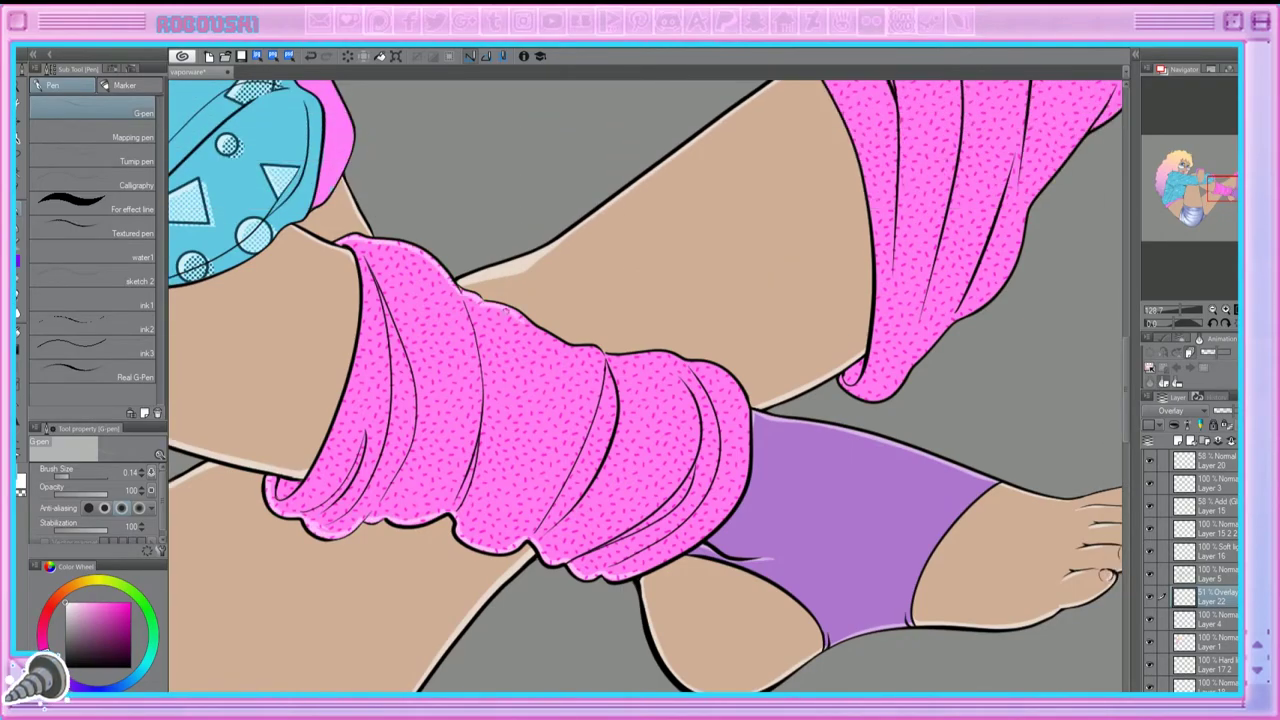
{"action": "left_click_drag", "start_coordinate": [602, 352], "coordinate": [684, 366]}
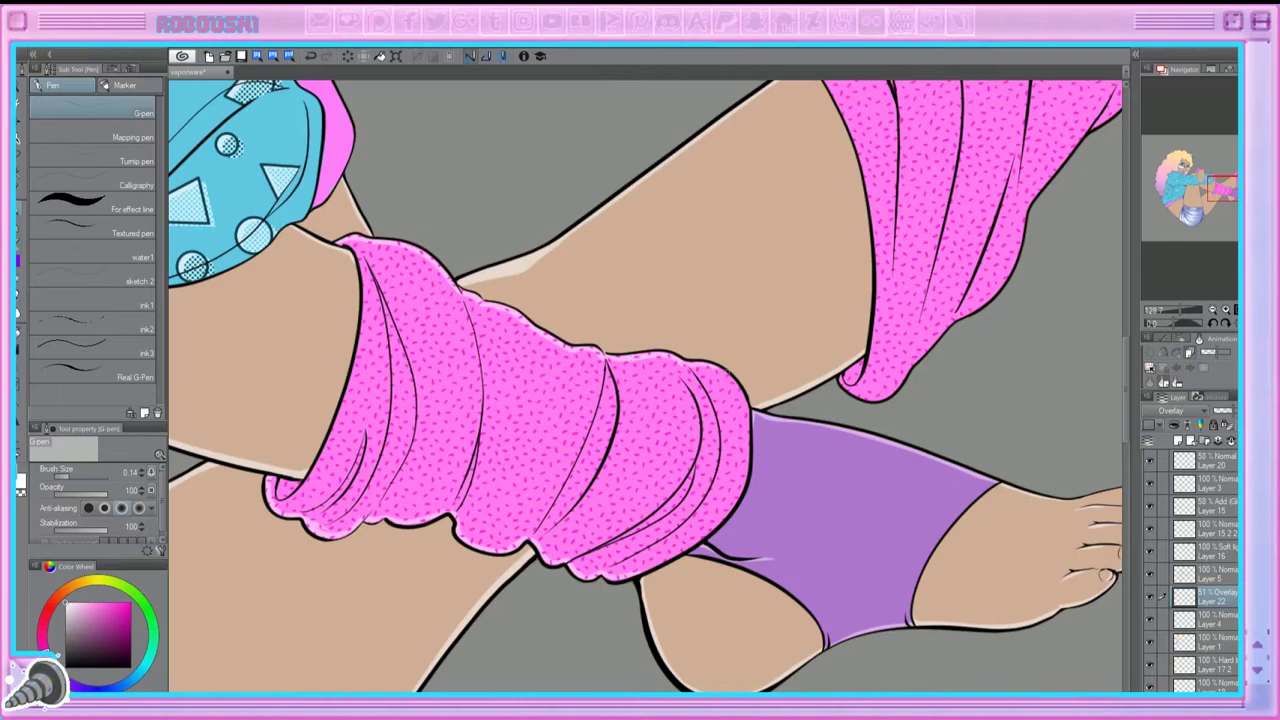
Step: Draw soft white highlights along both outer edges of the raised leg's pink leg warmer
{"action": "scroll", "coordinate": [645, 387], "scroll_direction": "up", "scroll_amount": 3}
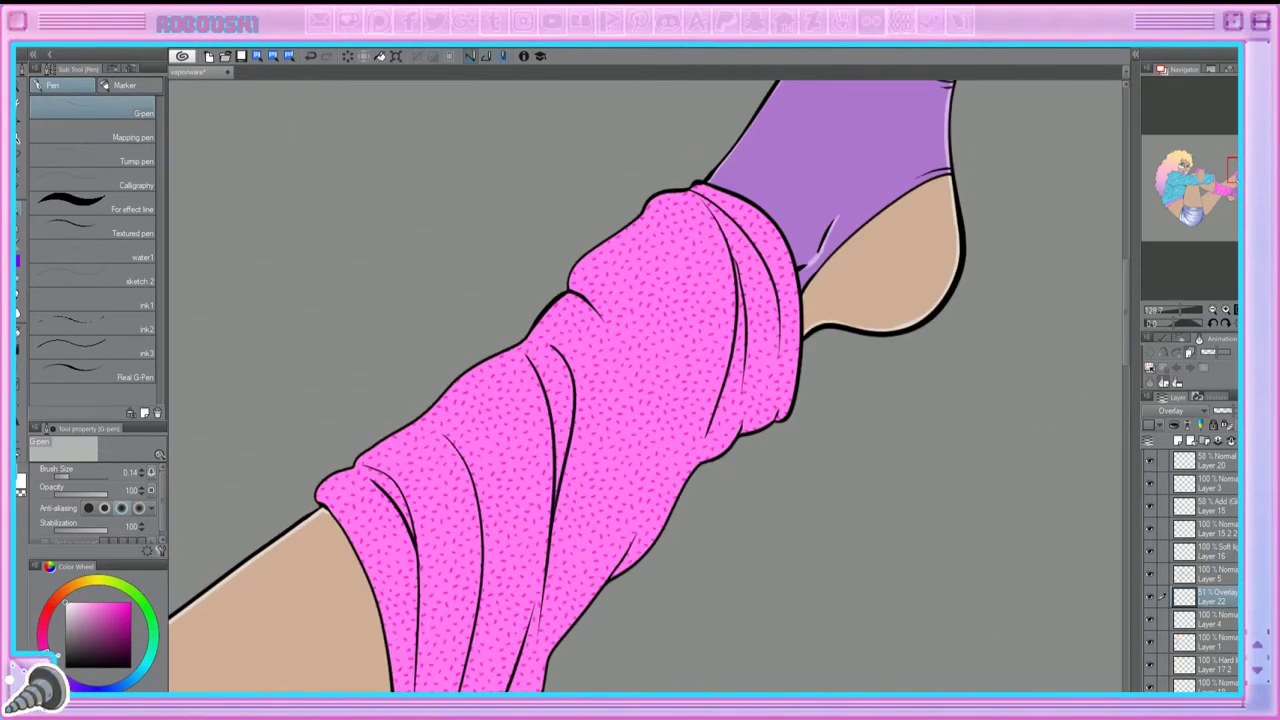
{"action": "scroll", "coordinate": [868, 330], "scroll_direction": "up", "scroll_amount": 3}
{"action": "scroll", "coordinate": [840, 400], "scroll_direction": "down", "scroll_amount": 3}
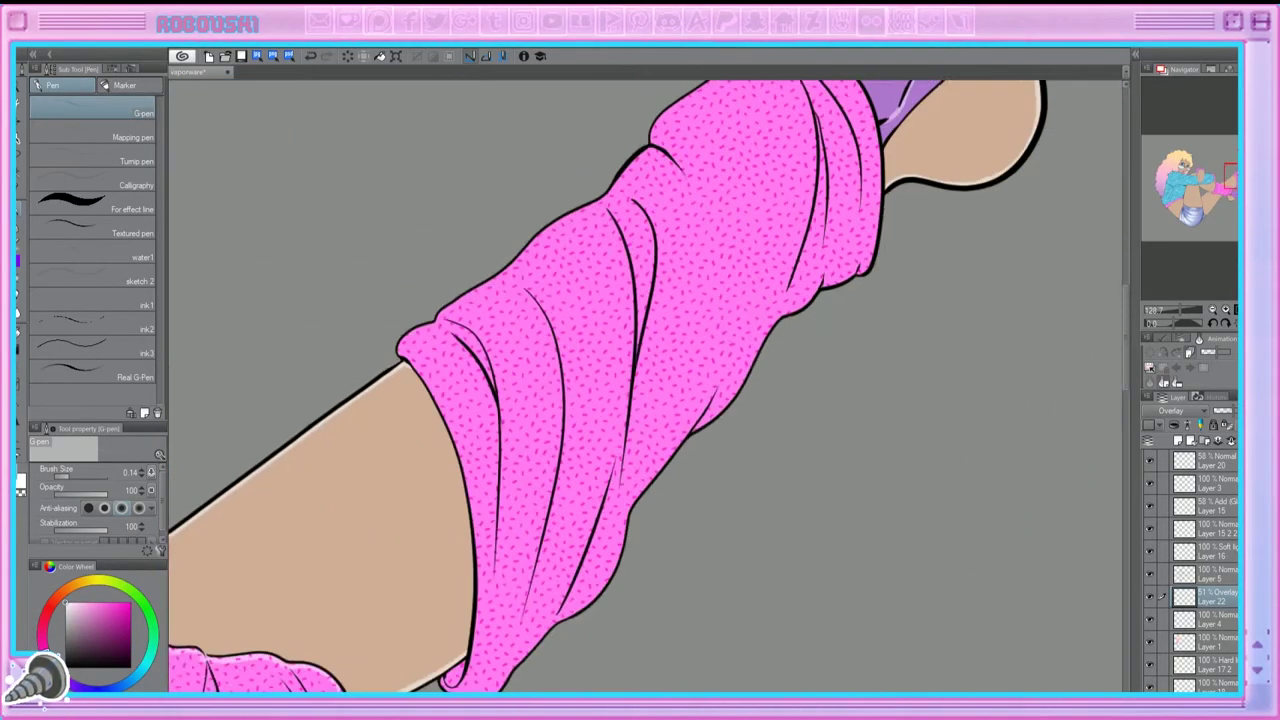
{"action": "mouse_move", "coordinate": [678, 373]}
{"action": "left_mouse_down"}
{"action": "mouse_move", "coordinate": [626, 450]}
{"action": "mouse_move", "coordinate": [658, 428]}
{"action": "mouse_move", "coordinate": [604, 534]}
{"action": "mouse_move", "coordinate": [558, 598]}
{"action": "left_mouse_up"}
{"action": "scroll", "coordinate": [660, 400], "scroll_direction": "down", "scroll_amount": 2}
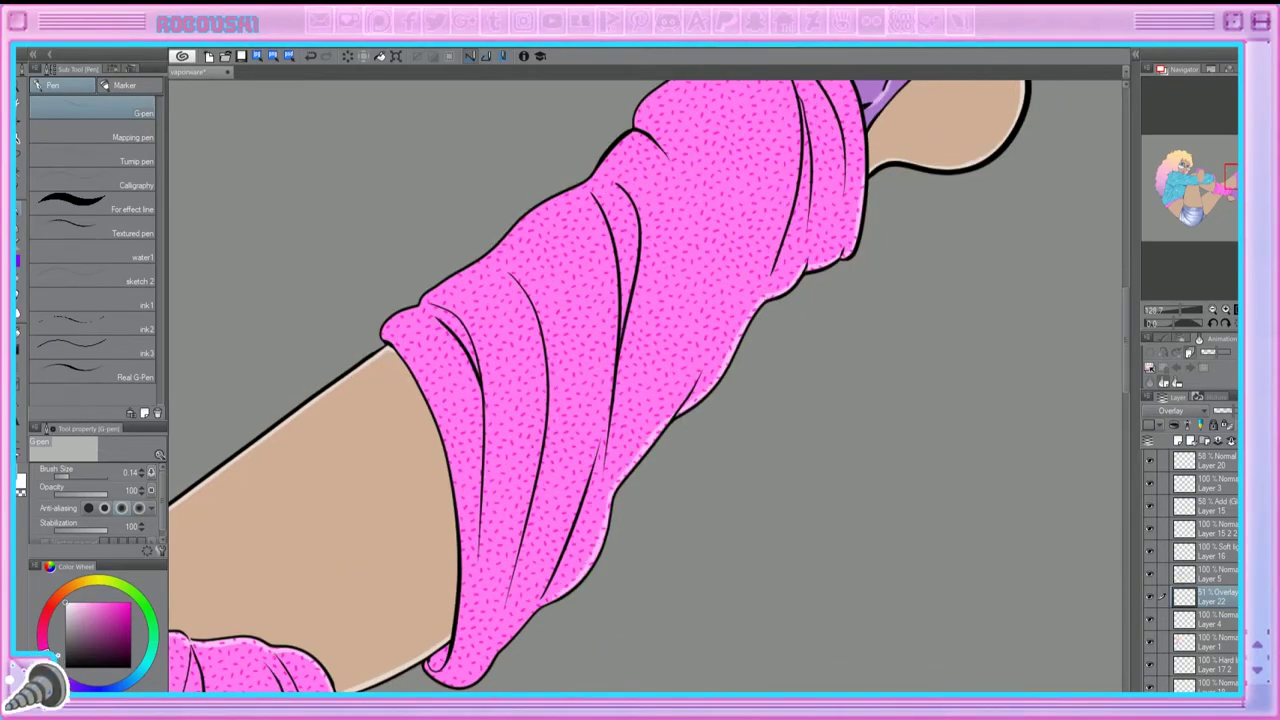
{"action": "mouse_move", "coordinate": [426, 664]}
{"action": "left_mouse_down"}
{"action": "mouse_move", "coordinate": [490, 660]}
{"action": "mouse_move", "coordinate": [530, 612]}
{"action": "left_mouse_up"}
{"action": "scroll", "coordinate": [530, 612], "scroll_direction": "up", "scroll_amount": 3}
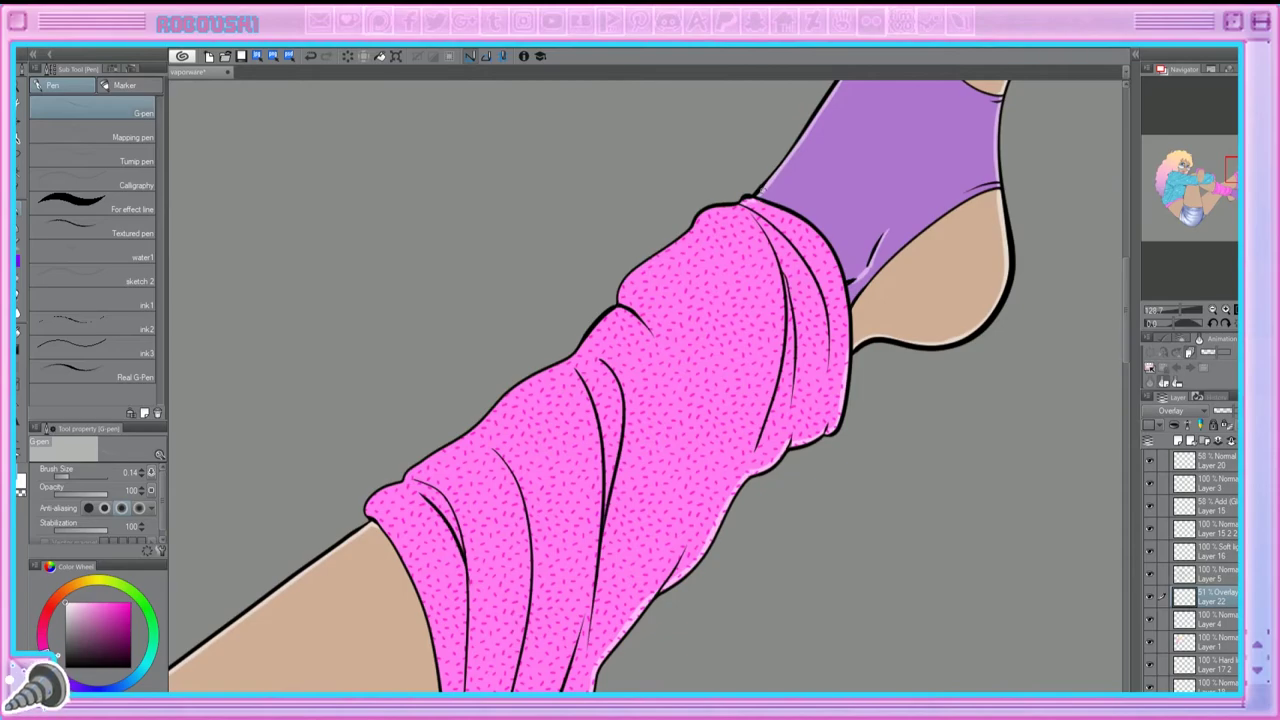
{"action": "mouse_move", "coordinate": [706, 214]}
{"action": "left_mouse_down"}
{"action": "mouse_move", "coordinate": [622, 288]}
{"action": "mouse_move", "coordinate": [586, 346]}
{"action": "mouse_move", "coordinate": [370, 510]}
{"action": "left_mouse_up"}
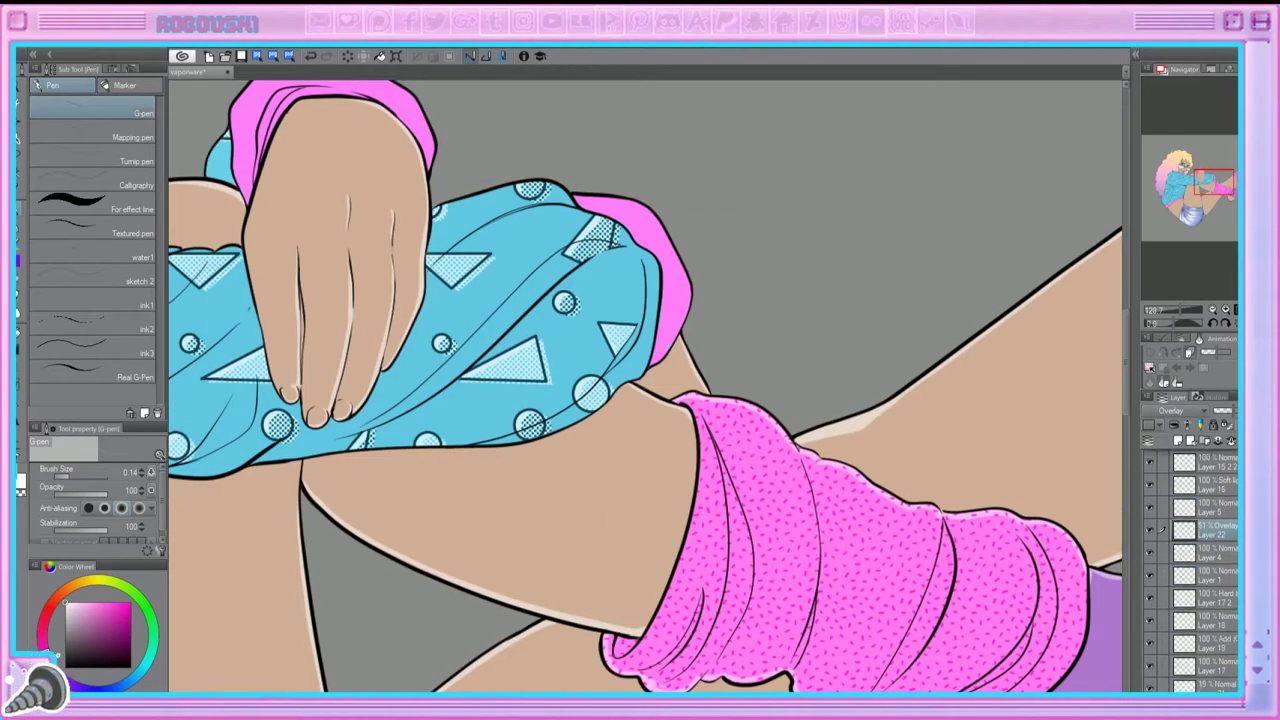
{"action": "left_click", "coordinate": [1215, 567]}
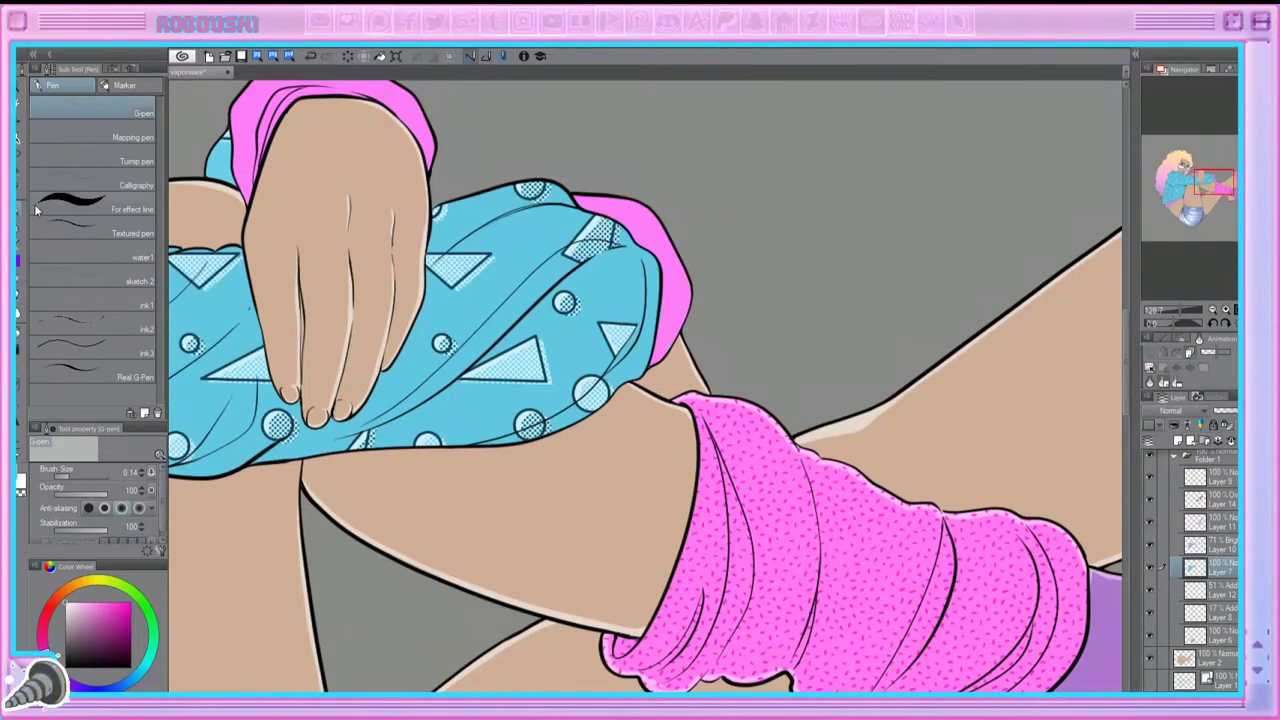
{"action": "scroll", "coordinate": [1230, 508], "scroll_direction": "down", "scroll_amount": 5}
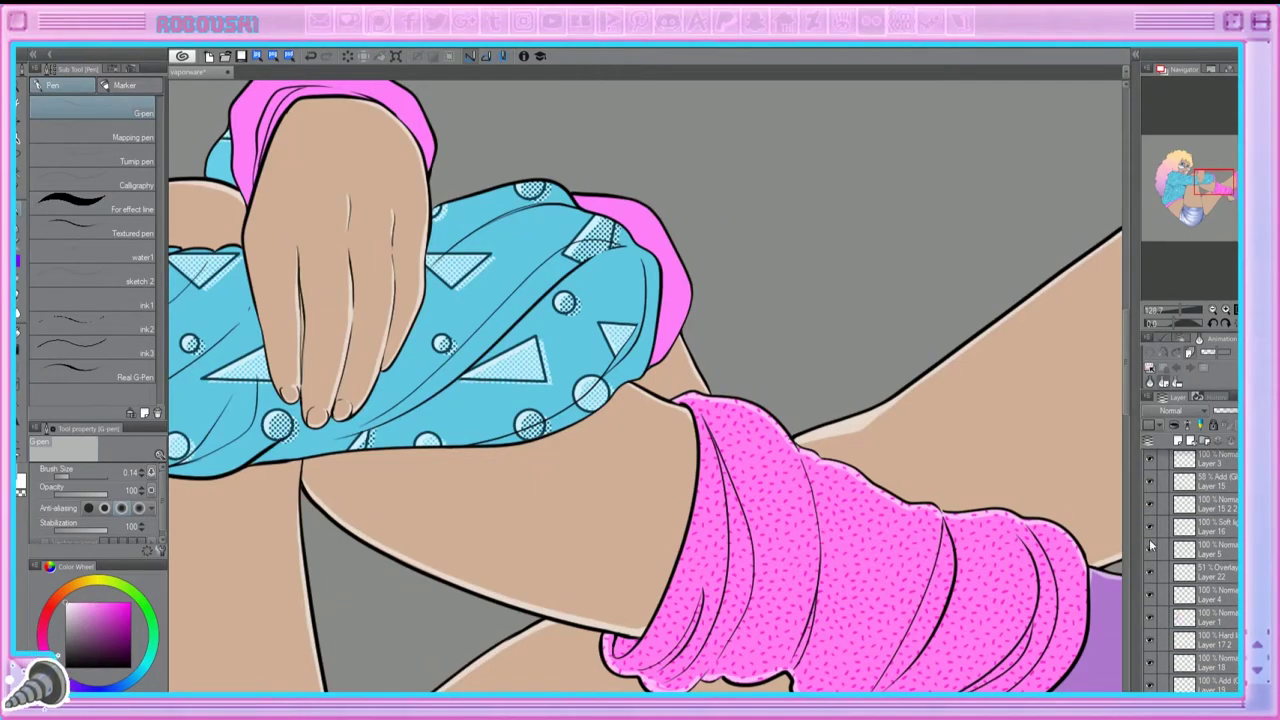
{"action": "left_click", "coordinate": [1165, 571]}
Step: Draw white highlights along the pink cuff near the knee and the underside of the blue sleeve
{"action": "left_click_drag", "start_coordinate": [684, 322], "coordinate": [688, 287]}
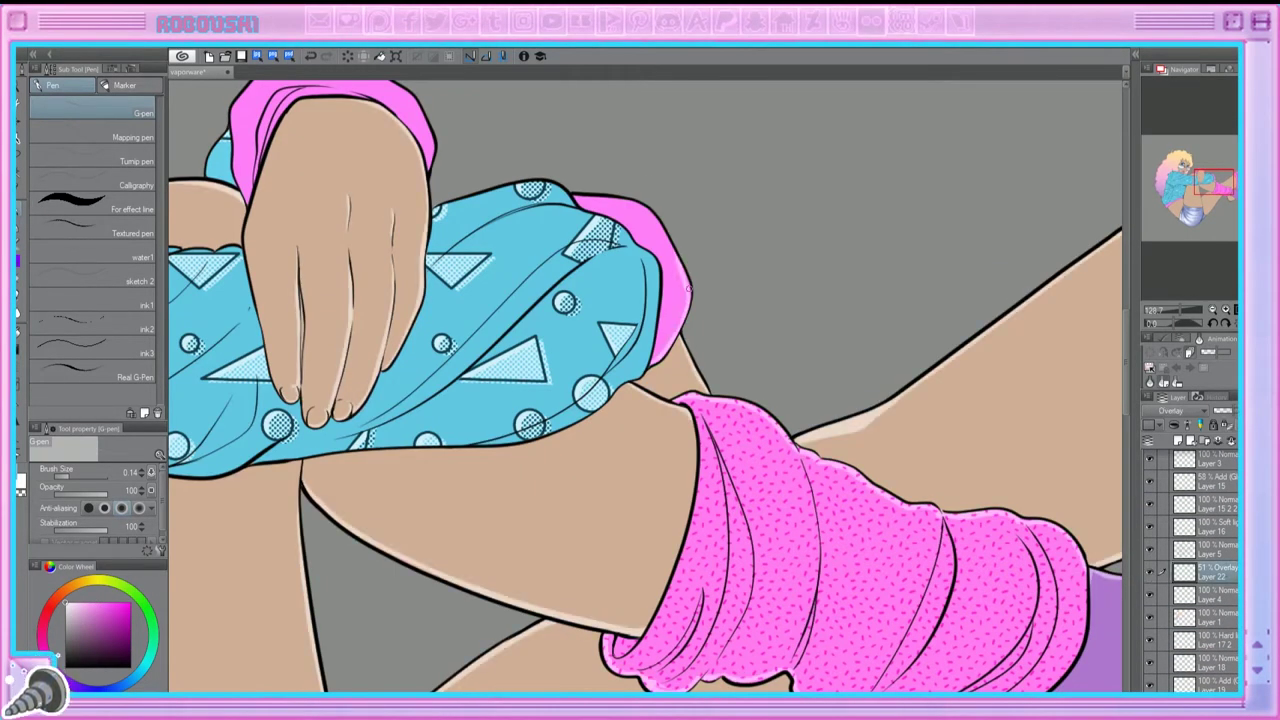
{"action": "mouse_move", "coordinate": [666, 240]}
{"action": "left_mouse_down"}
{"action": "mouse_move", "coordinate": [642, 207]}
{"action": "mouse_move", "coordinate": [576, 196]}
{"action": "left_mouse_up"}
{"action": "left_click_drag", "start_coordinate": [598, 400], "coordinate": [482, 446]}
{"action": "left_click_drag", "start_coordinate": [250, 462], "coordinate": [478, 442]}
{"action": "left_click_drag", "start_coordinate": [908, 290], "coordinate": [1098, 190]}
{"action": "left_click_drag", "start_coordinate": [492, 362], "coordinate": [494, 420]}
{"action": "left_click_drag", "start_coordinate": [446, 370], "coordinate": [266, 372]}
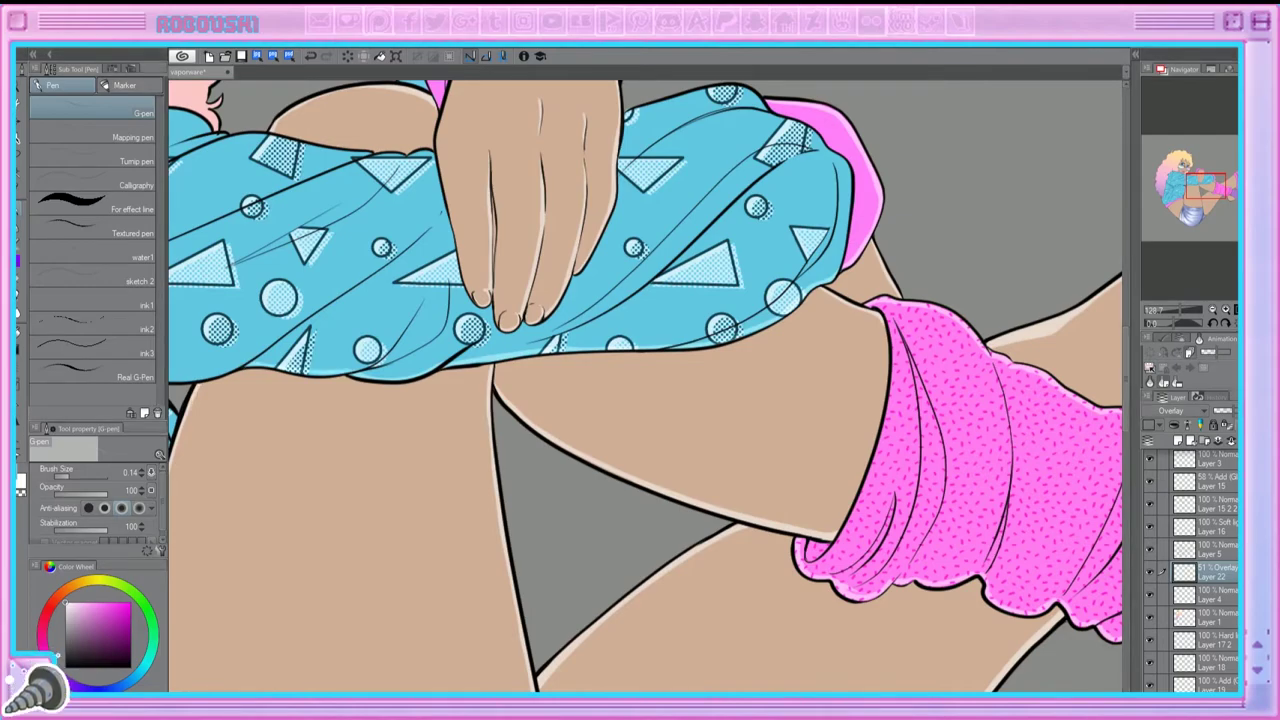
Step: Continue the white highlights along the blue sweater's lower arm edge and the folds beside the thigh
{"action": "left_click_drag", "start_coordinate": [645, 387], "coordinate": [995, 357]}
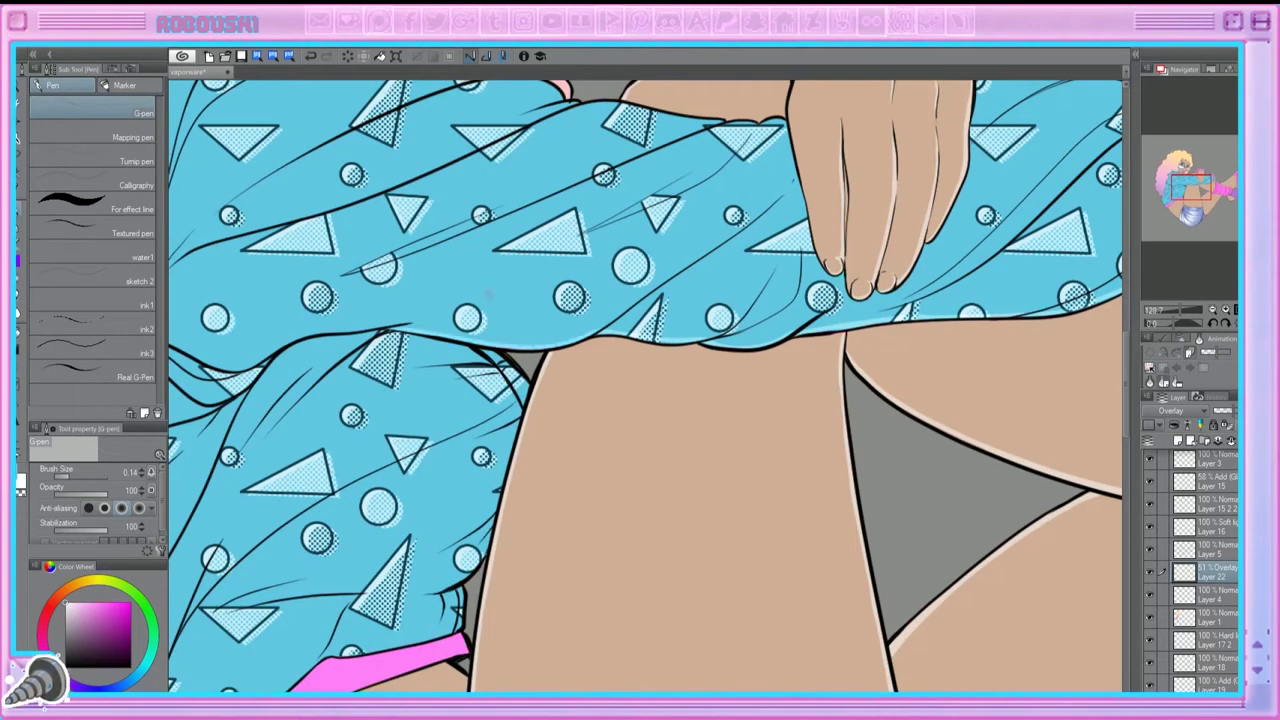
{"action": "left_click_drag", "start_coordinate": [474, 352], "coordinate": [518, 416]}
{"action": "left_click_drag", "start_coordinate": [484, 550], "coordinate": [442, 660]}
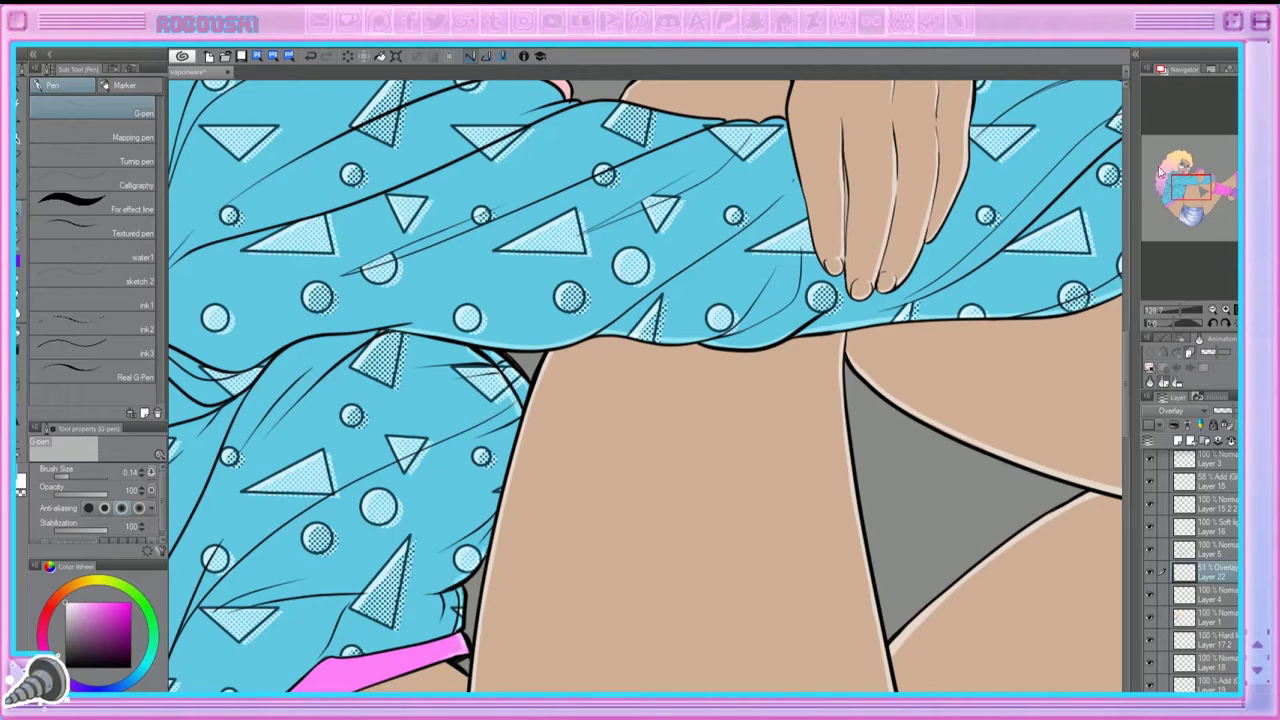
{"action": "left_click_drag", "start_coordinate": [640, 400], "coordinate": [870, 420]}
Step: Draw white highlights along the sweater's back edge, its lower folds and the outer end of the pink hem
{"action": "mouse_move", "coordinate": [580, 350]}
{"action": "left_mouse_down"}
{"action": "mouse_move", "coordinate": [440, 382]}
{"action": "mouse_move", "coordinate": [314, 328]}
{"action": "mouse_move", "coordinate": [290, 245]}
{"action": "left_mouse_up"}
{"action": "mouse_move", "coordinate": [306, 305]}
{"action": "left_mouse_down"}
{"action": "mouse_move", "coordinate": [408, 362]}
{"action": "mouse_move", "coordinate": [560, 90]}
{"action": "left_mouse_up"}
{"action": "mouse_move", "coordinate": [308, 340]}
{"action": "left_mouse_down"}
{"action": "mouse_move", "coordinate": [308, 392]}
{"action": "mouse_move", "coordinate": [330, 436]}
{"action": "mouse_move", "coordinate": [448, 593]}
{"action": "left_mouse_up"}
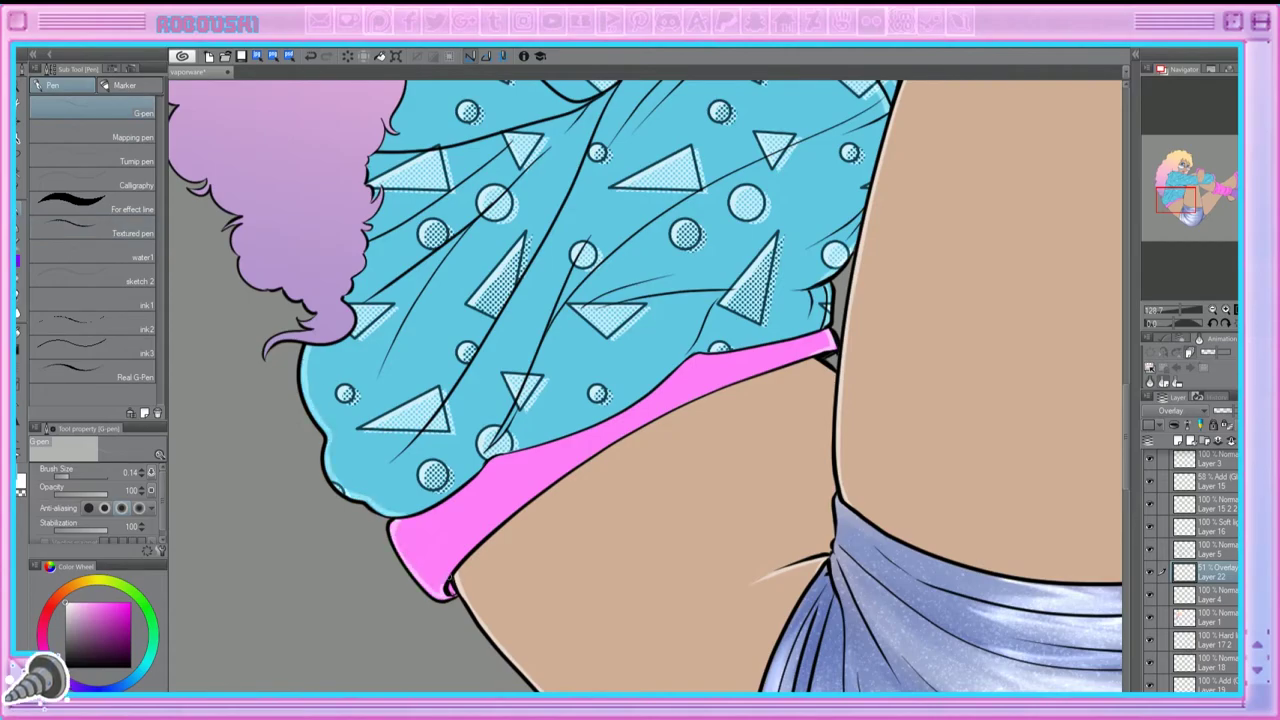
{"action": "left_click_drag", "start_coordinate": [866, 314], "coordinate": [696, 388]}
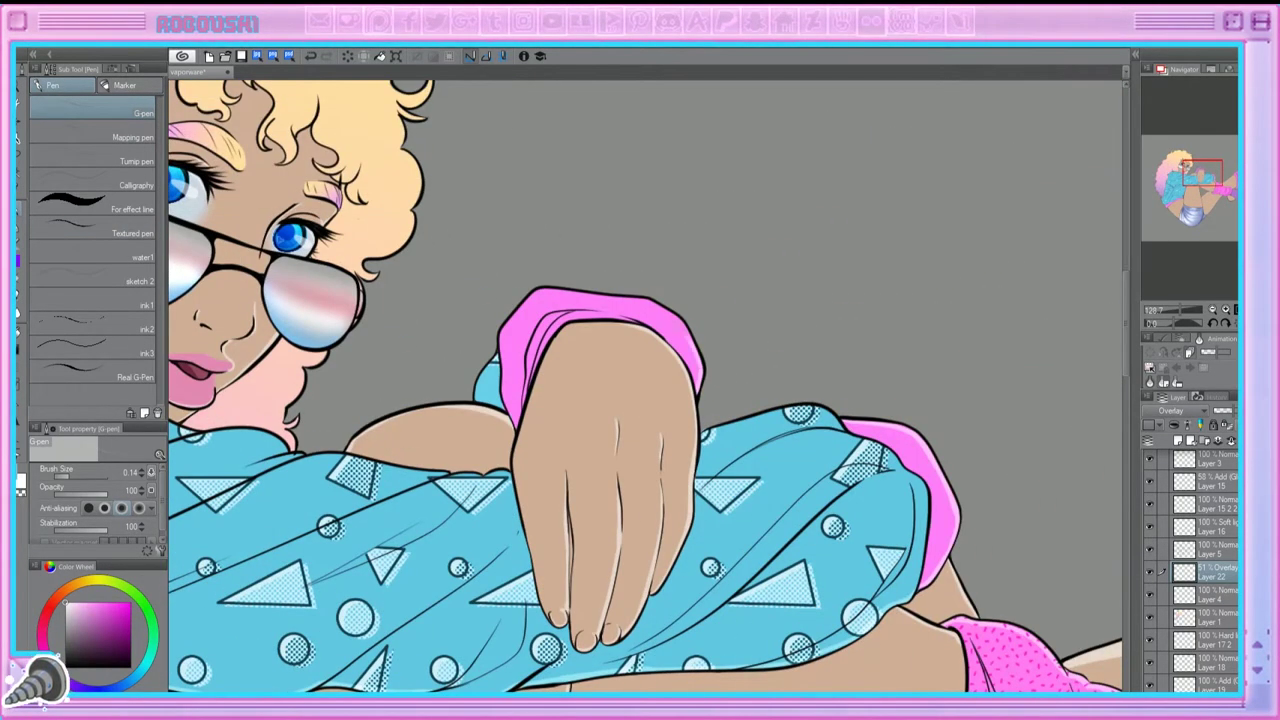
Step: Draw white highlights along the pink cuff around the hanging hand and the top edge of the blue sleeve
{"action": "mouse_move", "coordinate": [638, 296]}
{"action": "left_mouse_down"}
{"action": "mouse_move", "coordinate": [522, 300]}
{"action": "mouse_move", "coordinate": [486, 372]}
{"action": "left_mouse_up"}
{"action": "left_click_drag", "start_coordinate": [840, 406], "coordinate": [702, 434]}
{"action": "left_click_drag", "start_coordinate": [600, 450], "coordinate": [890, 338]}
{"action": "mouse_move", "coordinate": [566, 334]}
{"action": "left_mouse_down"}
{"action": "mouse_move", "coordinate": [350, 280]}
{"action": "mouse_move", "coordinate": [682, 397]}
{"action": "mouse_move", "coordinate": [585, 362]}
{"action": "mouse_move", "coordinate": [514, 386]}
{"action": "left_mouse_up"}
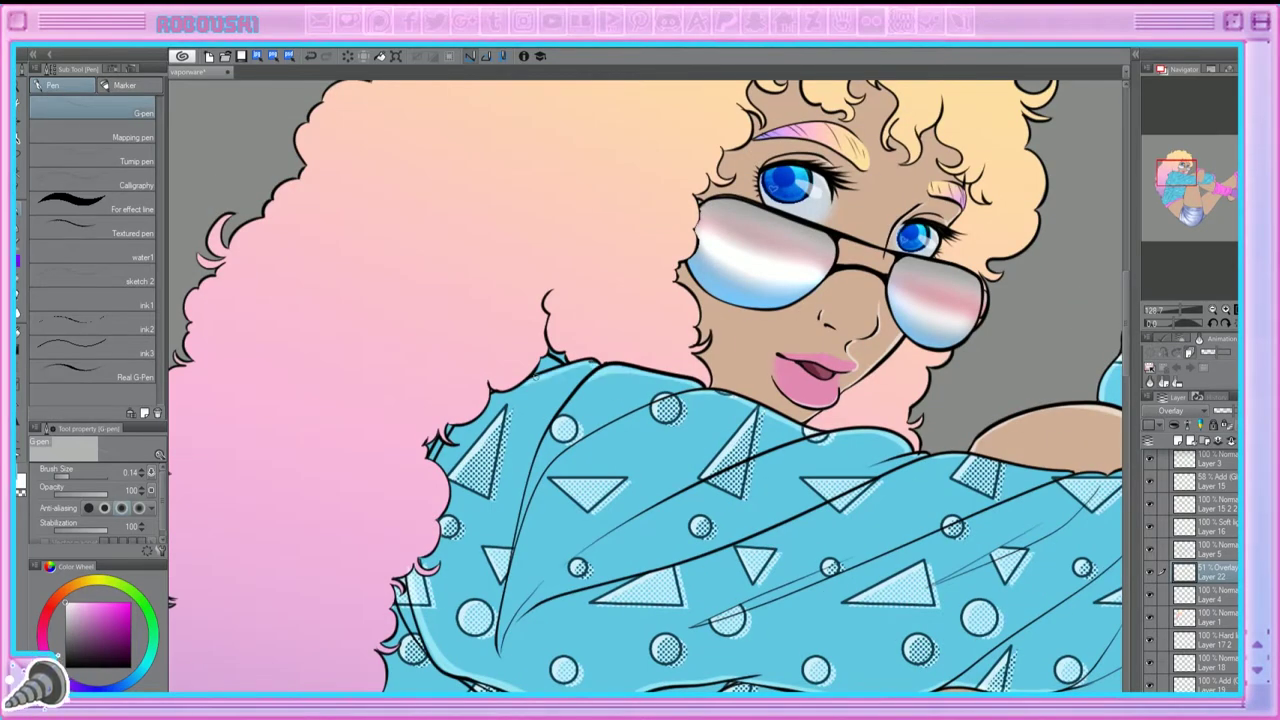
Step: Add white highlights to the sweater's shoulder and neckline folds below the face
{"action": "scroll", "coordinate": [618, 323], "scroll_direction": "down", "scroll_amount": 5}
{"action": "scroll", "coordinate": [638, 188], "scroll_direction": "up", "scroll_amount": 5}
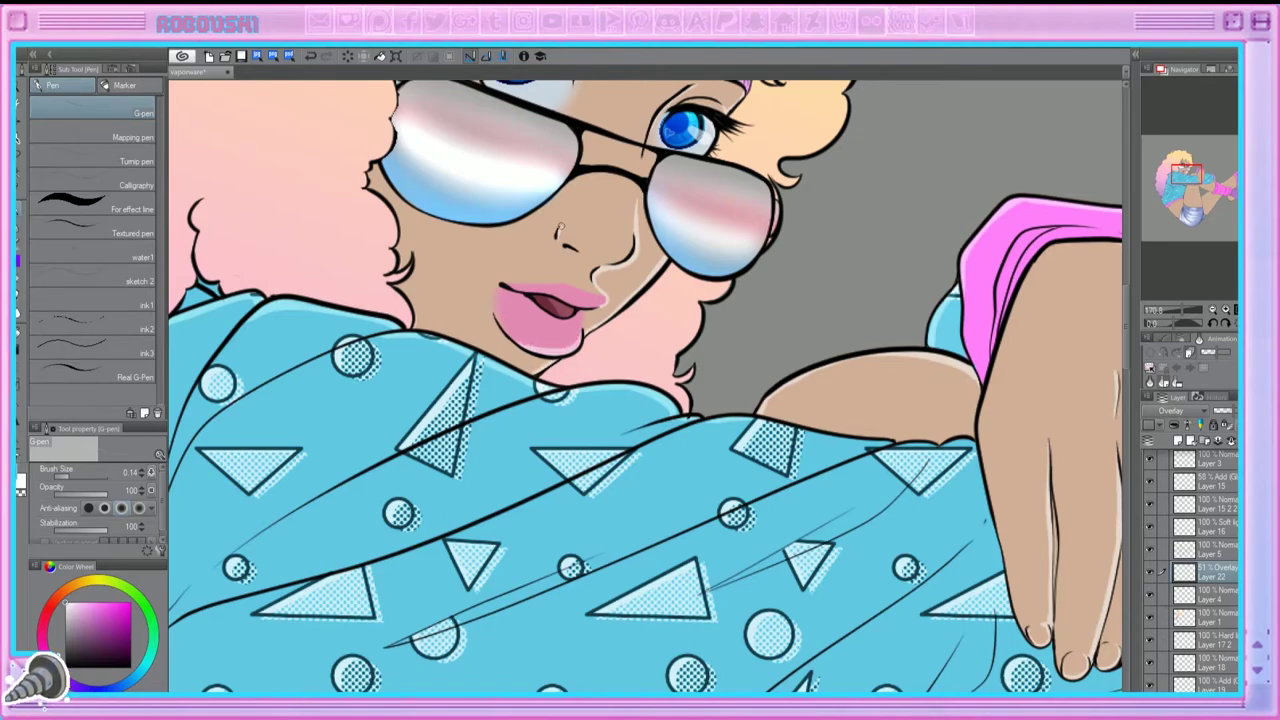
{"action": "left_click", "coordinate": [1189, 162]}
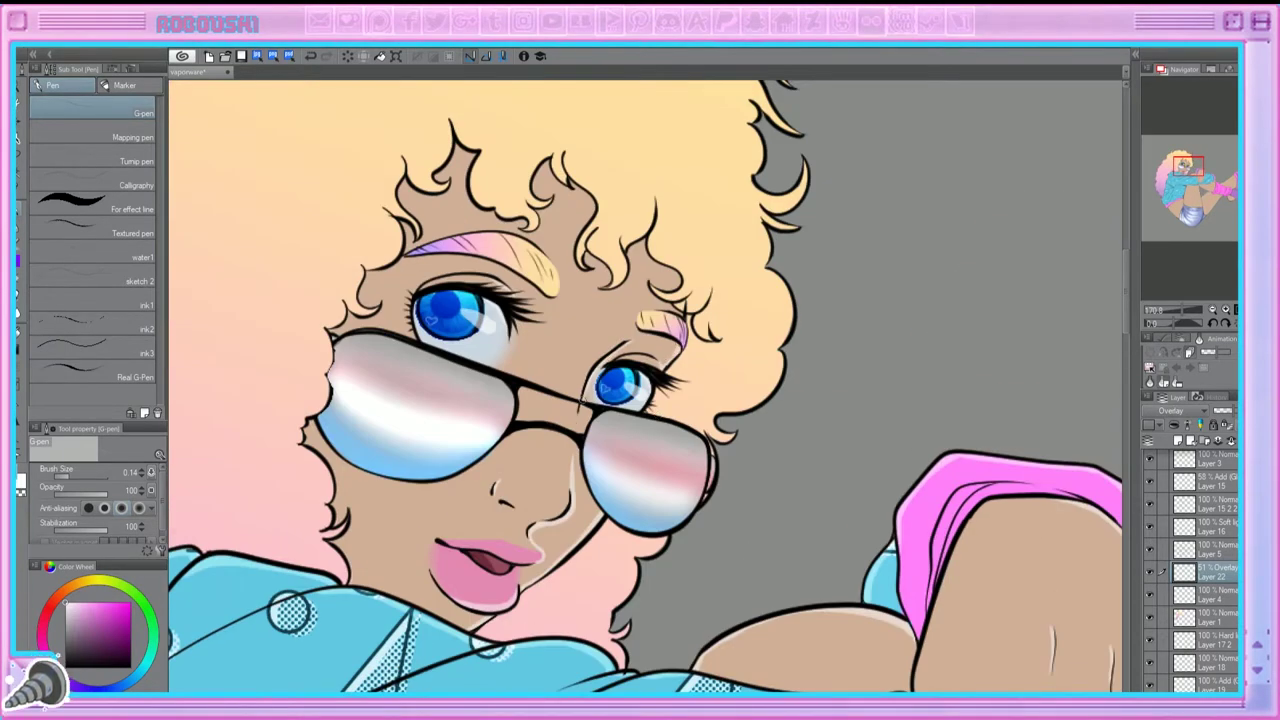
Step: Paint magenta eyeshadow on both upper eyelids on a new layer, and move that layer below Layer 21
{"action": "left_click", "coordinate": [1197, 325]}
{"action": "left_click", "coordinate": [1212, 640]}
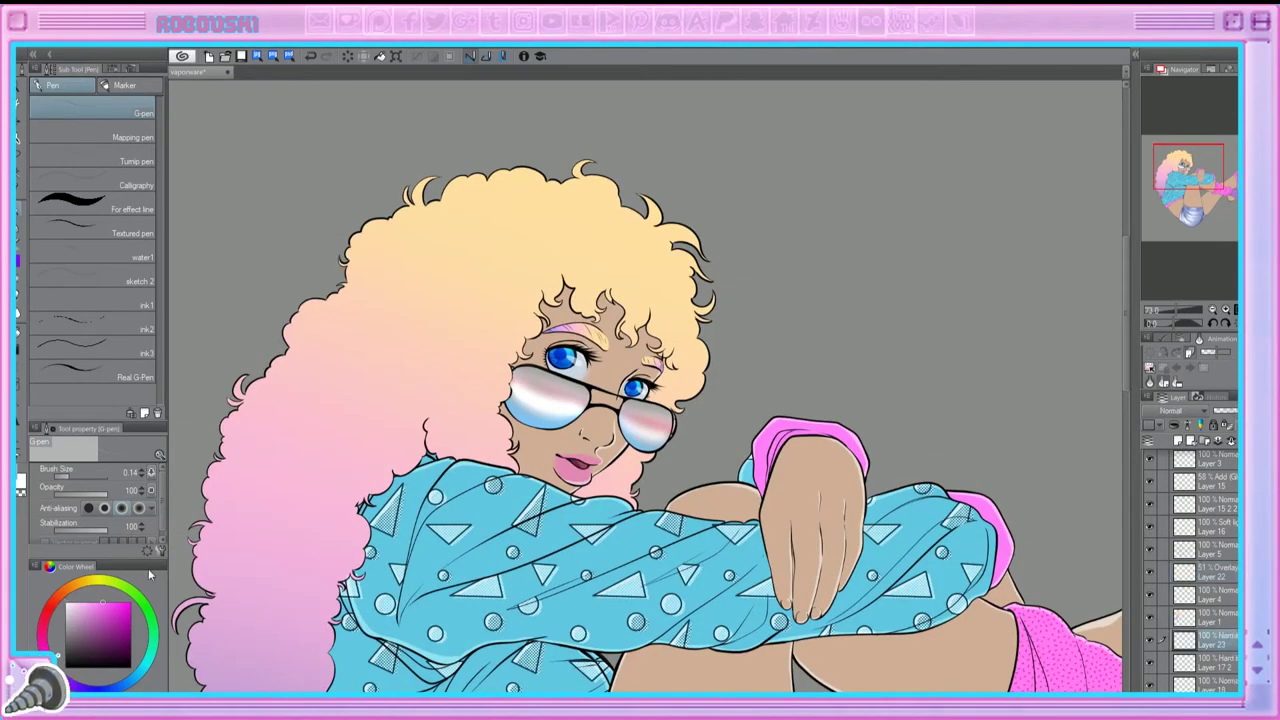
{"action": "key", "text": "ctrl+plus"}
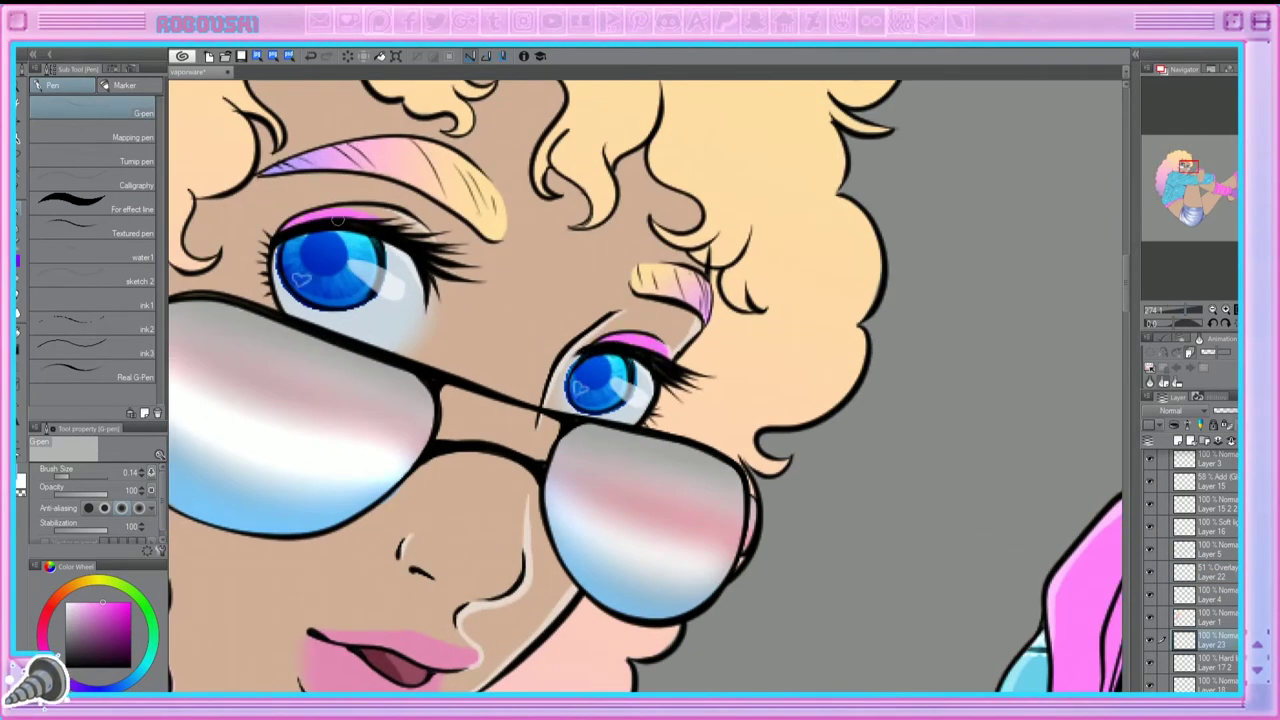
{"action": "left_click_drag", "start_coordinate": [1167, 645], "coordinate": [1190, 620]}
Step: Select both eyeshadow shapes and reduce the eyeshadow layer's opacity to 49%
{"action": "key", "text": "w"}
{"action": "left_click", "coordinate": [466, 242]}
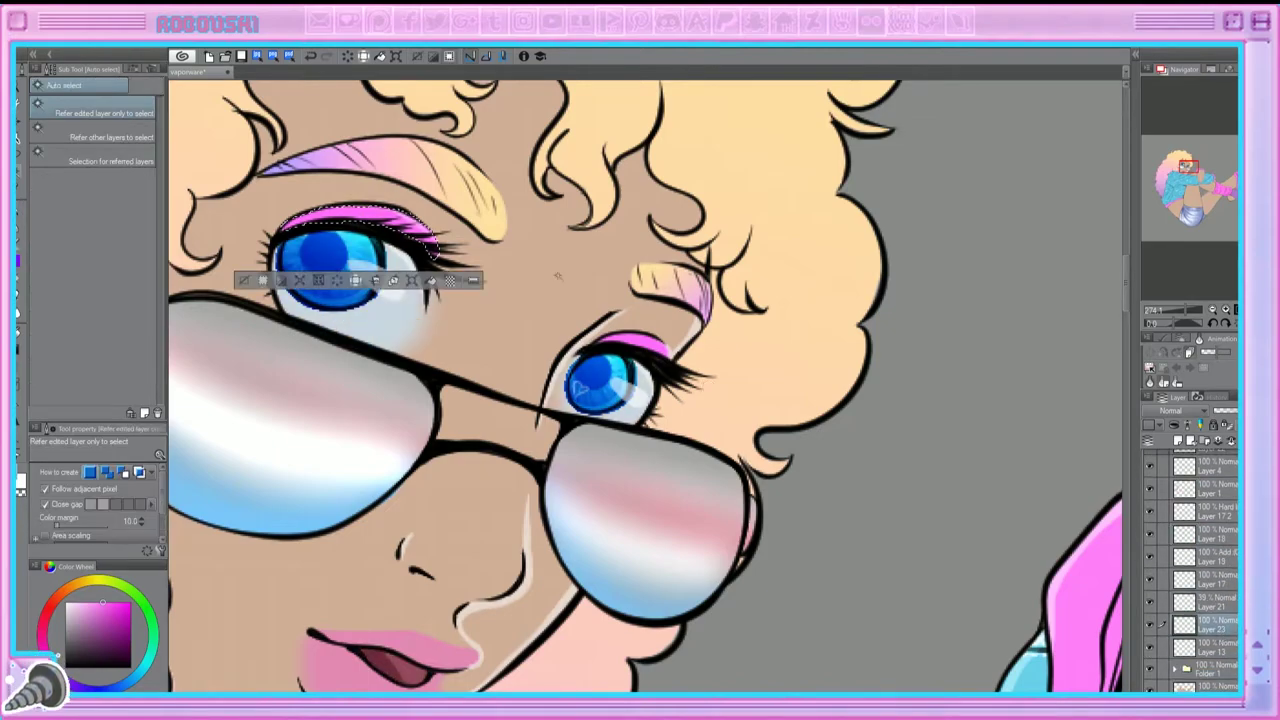
{"action": "left_click", "coordinate": [641, 340], "text": "shift"}
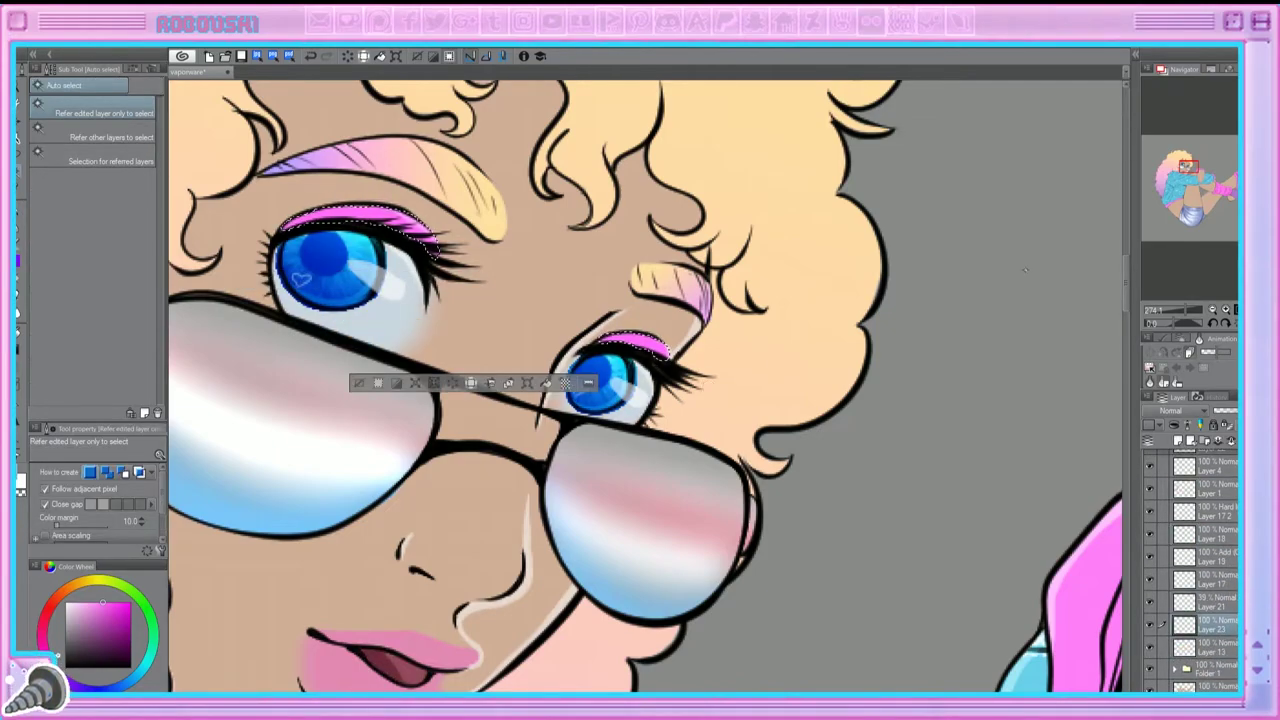
{"action": "key", "text": "ctrl+e"}
Step: Spray sparkles over the selected eyeshadow with the sci fi dust airbrush on a new Add (Glow) layer at 53% opacity
{"action": "left_click", "coordinate": [1180, 441]}
{"action": "key", "text": "b"}
{"action": "key", "text": "b"}
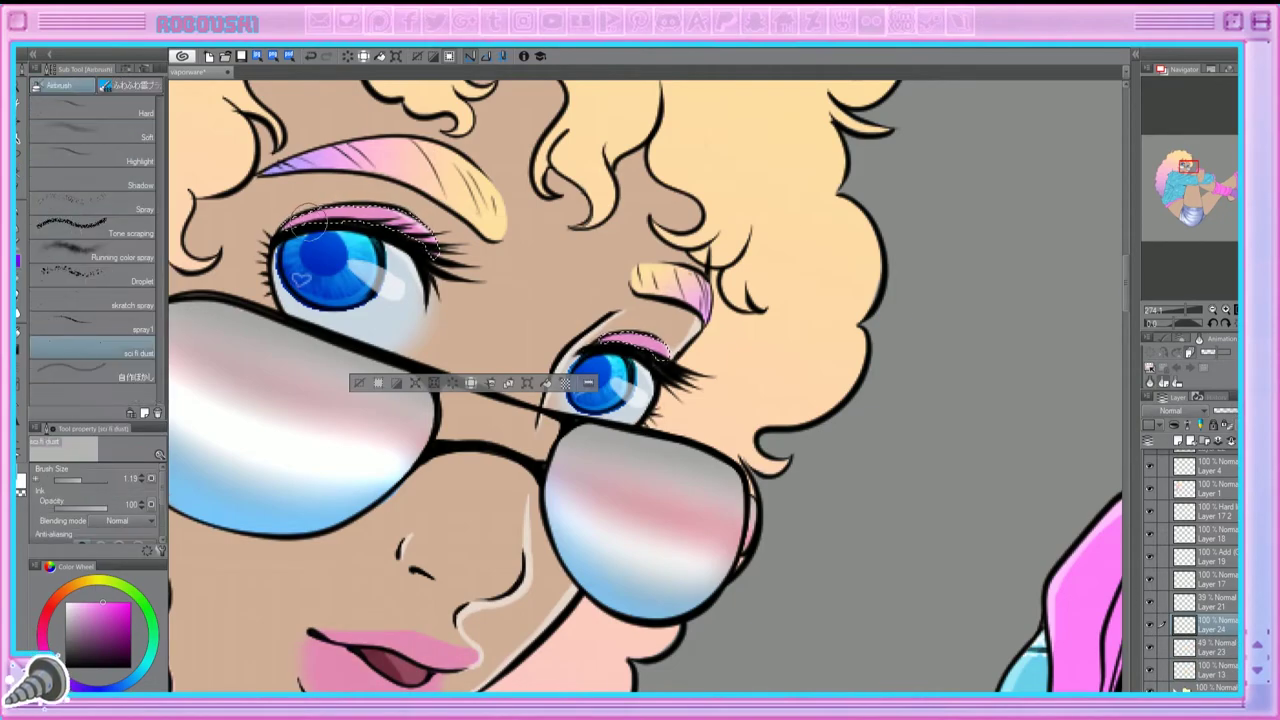
{"action": "left_click", "coordinate": [1170, 410]}
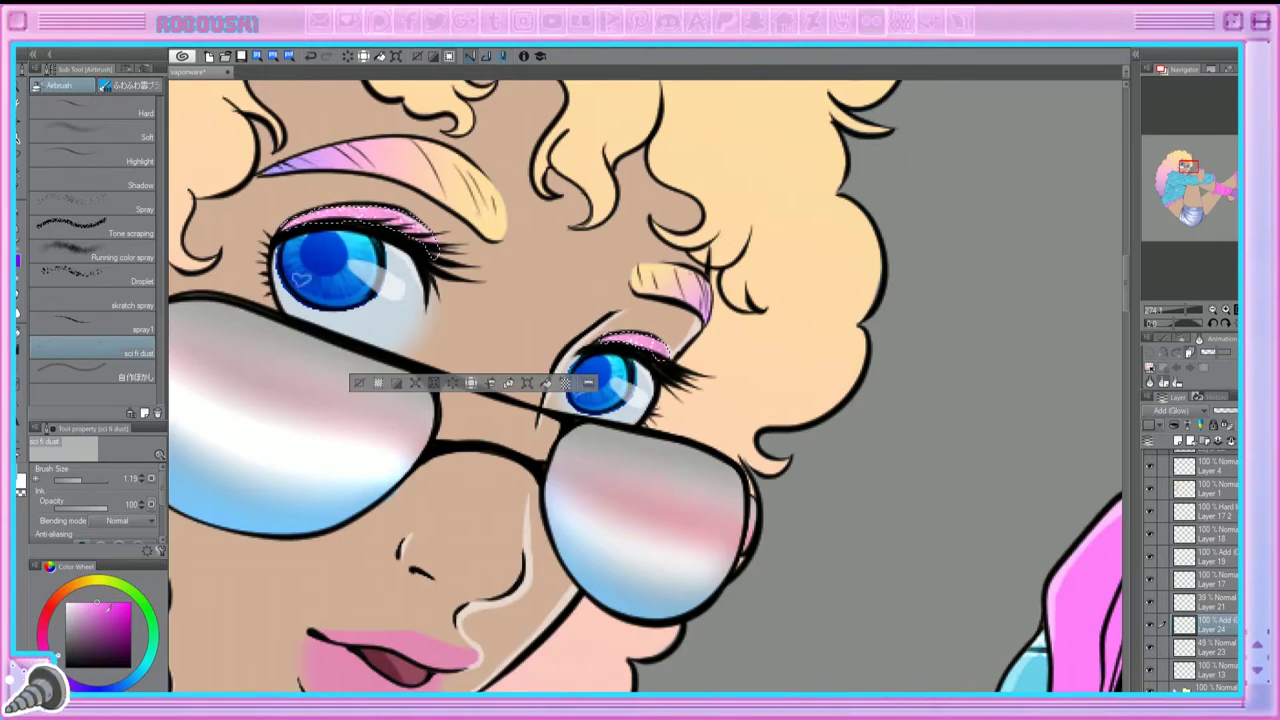
{"action": "mouse_move", "coordinate": [1186, 312]}
{"action": "left_mouse_down"}
{"action": "mouse_move", "coordinate": [1150, 312]}
{"action": "mouse_move", "coordinate": [1200, 312]}
{"action": "mouse_move", "coordinate": [1186, 294]}
{"action": "left_mouse_up"}
{"action": "key", "text": "w"}
{"action": "scroll", "coordinate": [1186, 294], "scroll_direction": "down", "scroll_amount": 3}
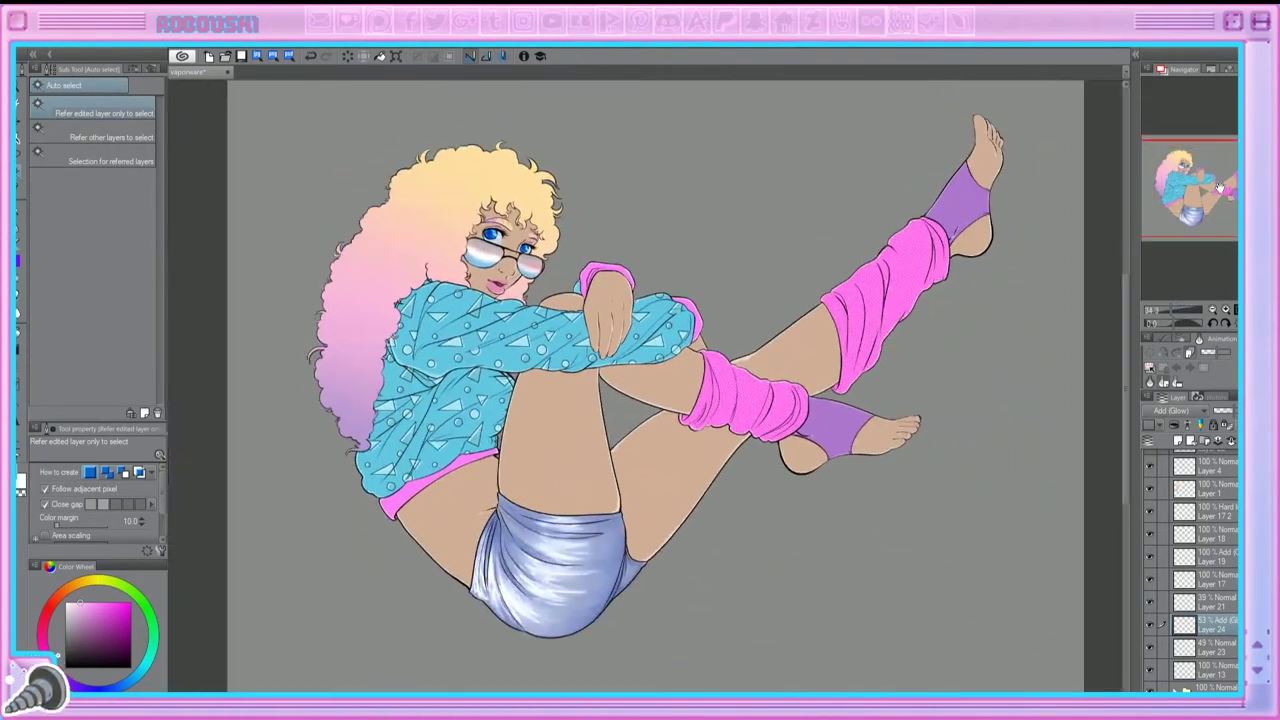
Step: Make the Hard light layer, Layer 17 2, the active layer
{"action": "scroll", "coordinate": [1190, 570], "scroll_direction": "down", "scroll_amount": 3}
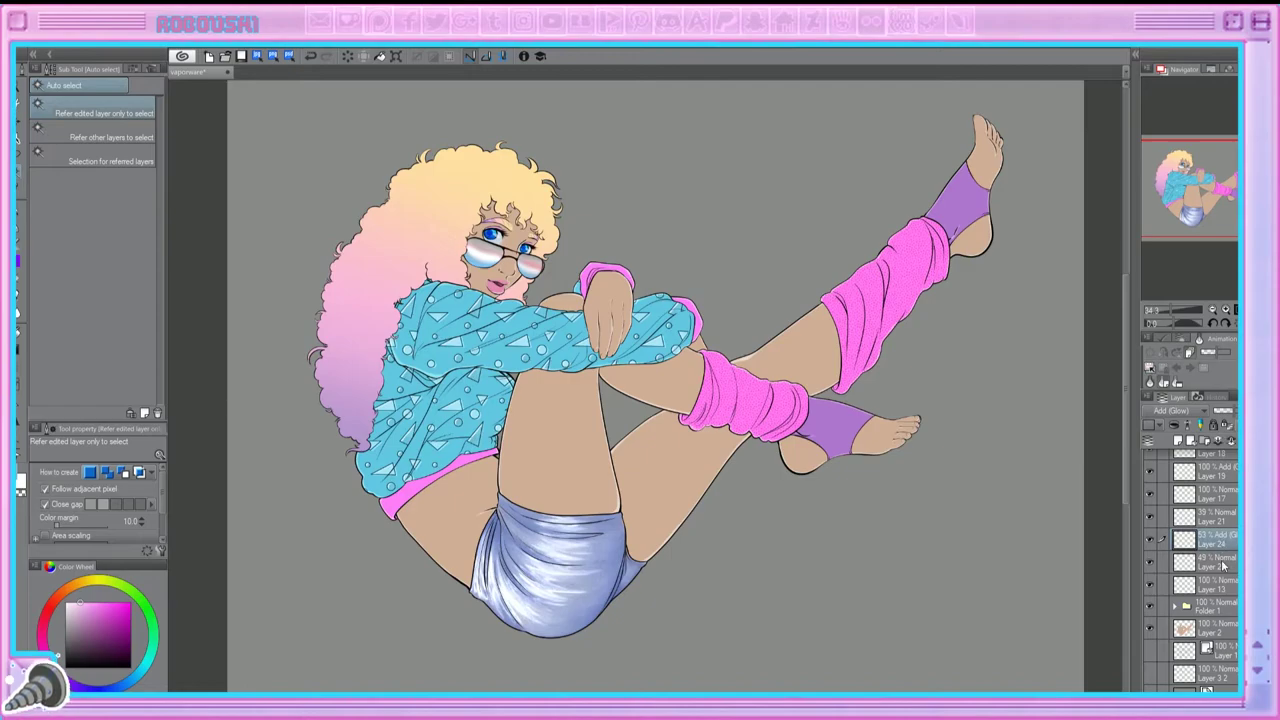
{"action": "scroll", "coordinate": [1215, 530], "scroll_direction": "up", "scroll_amount": 4}
{"action": "left_click", "coordinate": [1210, 546]}
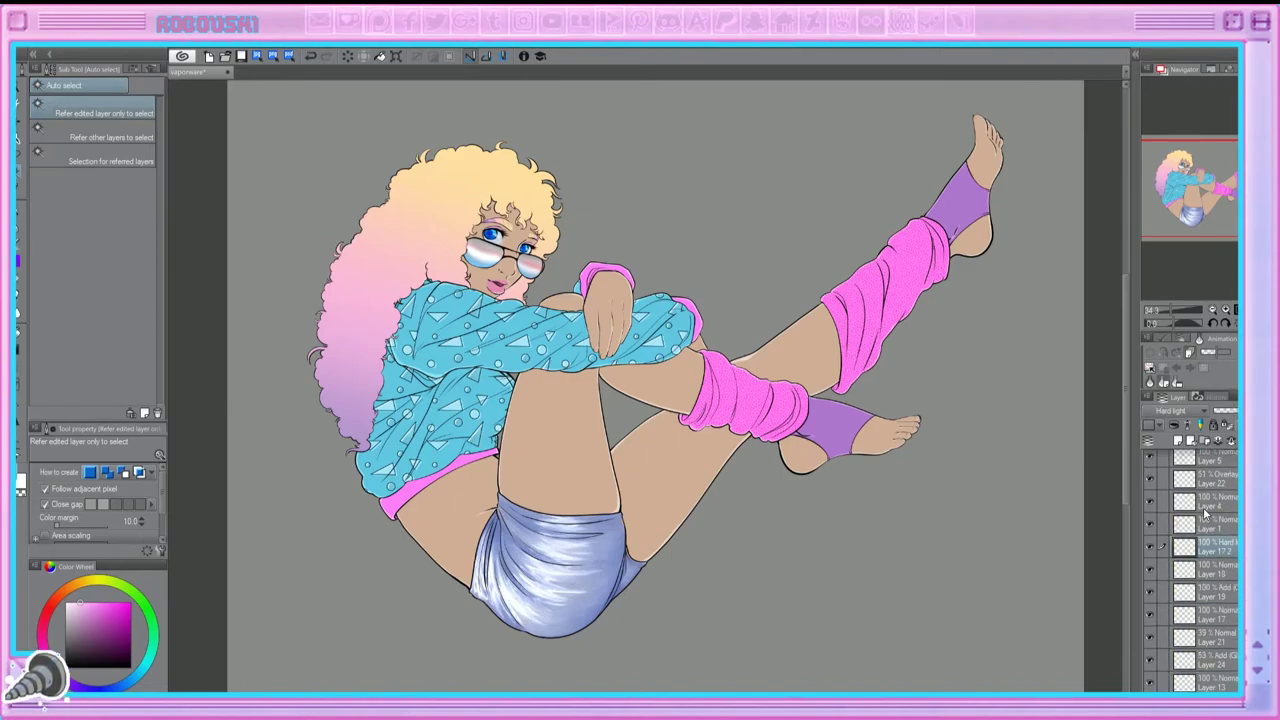
{"action": "scroll", "coordinate": [1150, 550], "scroll_direction": "up", "scroll_amount": 5}
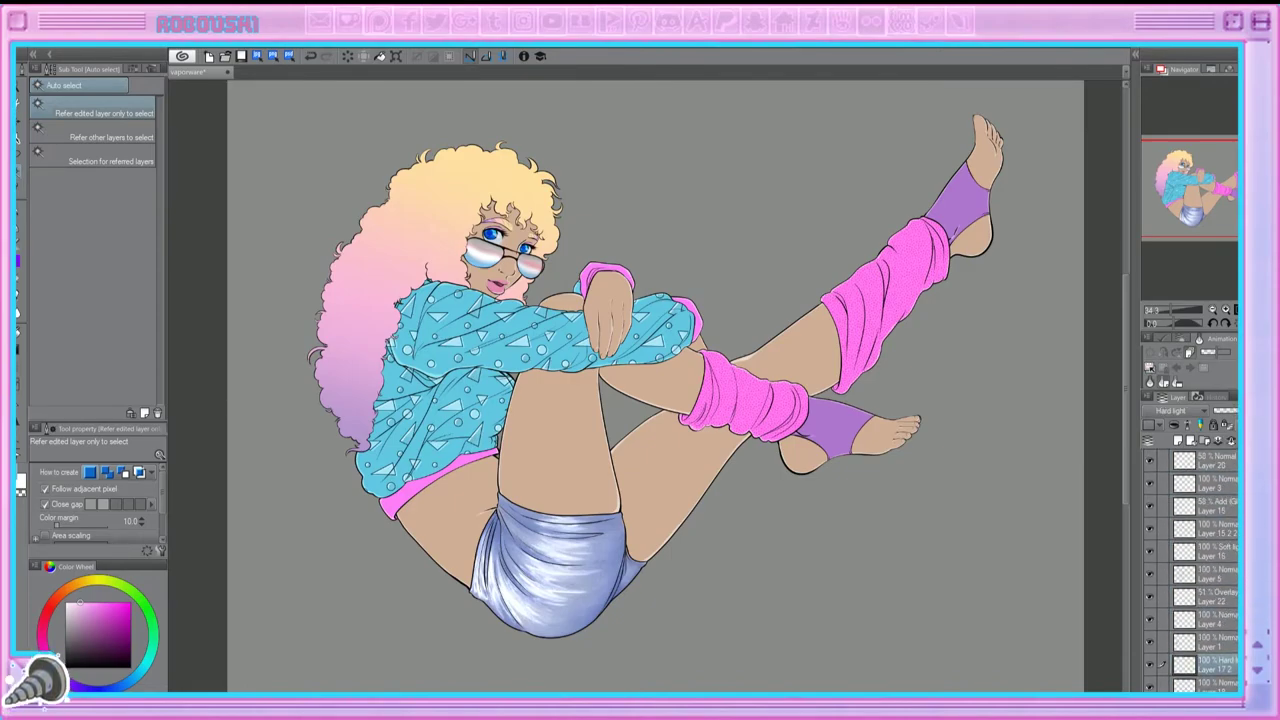
Step: Group Layer 22 into a new folder and gather the layers beneath it into that folder
{"action": "left_click", "coordinate": [1165, 596]}
{"action": "key", "text": "ctrl+g"}
{"action": "scroll", "coordinate": [1200, 560], "scroll_direction": "down", "scroll_amount": 9}
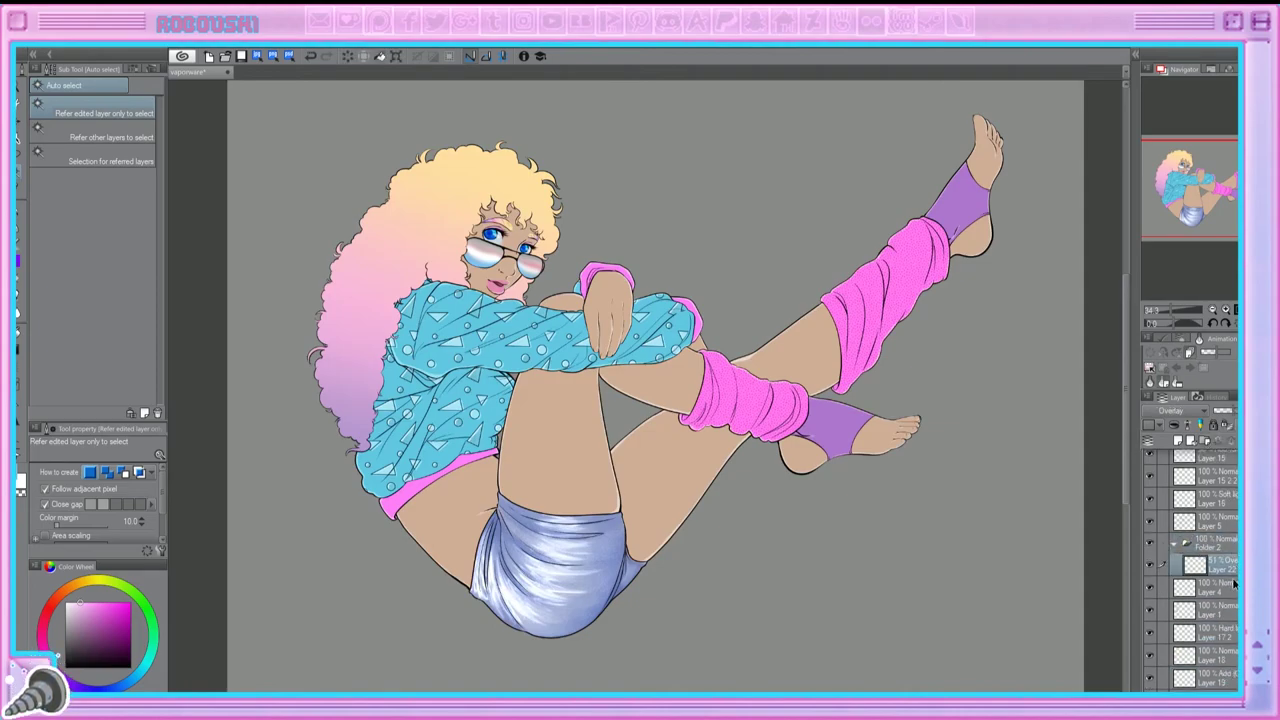
{"action": "left_click_drag", "start_coordinate": [1200, 524], "coordinate": [1200, 600]}
Step: Group Layer 3 and both Layer 15 layers into another new folder placed below Layer 20
{"action": "left_click", "coordinate": [1150, 486]}
{"action": "left_click", "coordinate": [1150, 486]}
{"action": "left_click", "coordinate": [1210, 484]}
{"action": "left_click", "coordinate": [1210, 507], "text": "shift"}
{"action": "key", "text": "ctrl+g"}
{"action": "left_click_drag", "start_coordinate": [1210, 548], "coordinate": [1225, 584]}
{"action": "left_click", "coordinate": [1176, 484]}
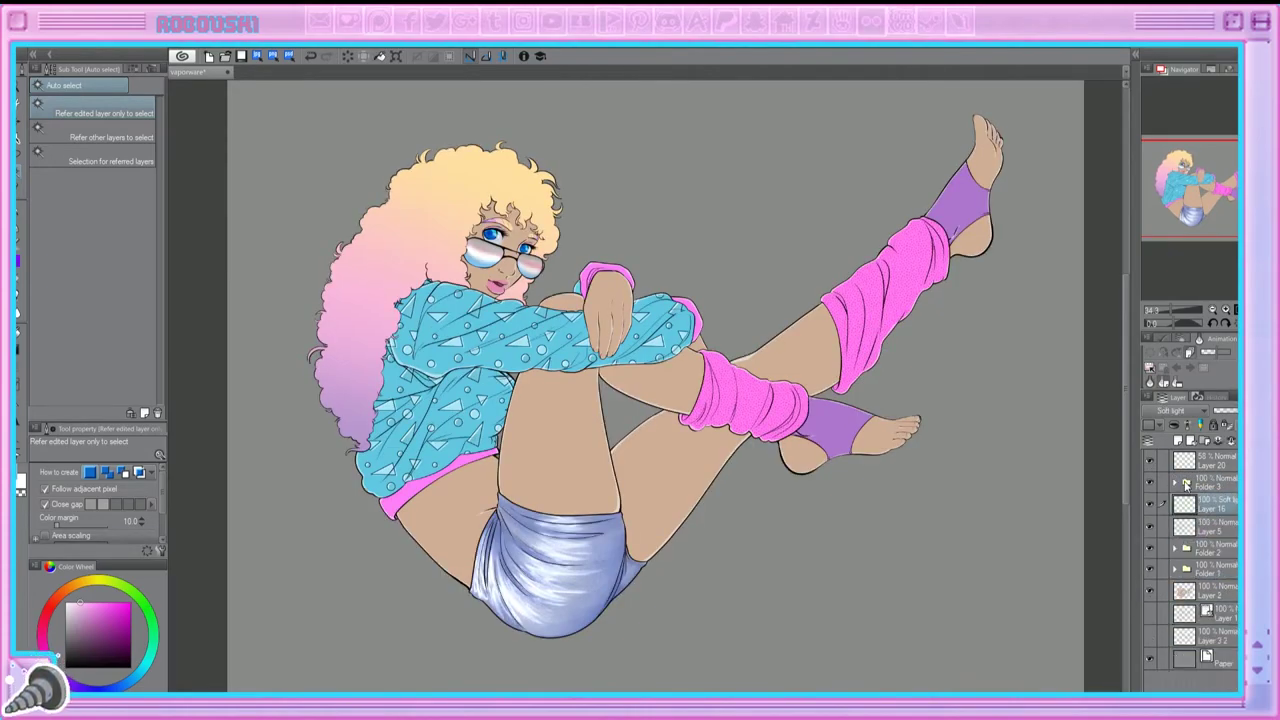
{"action": "left_click", "coordinate": [1176, 550]}
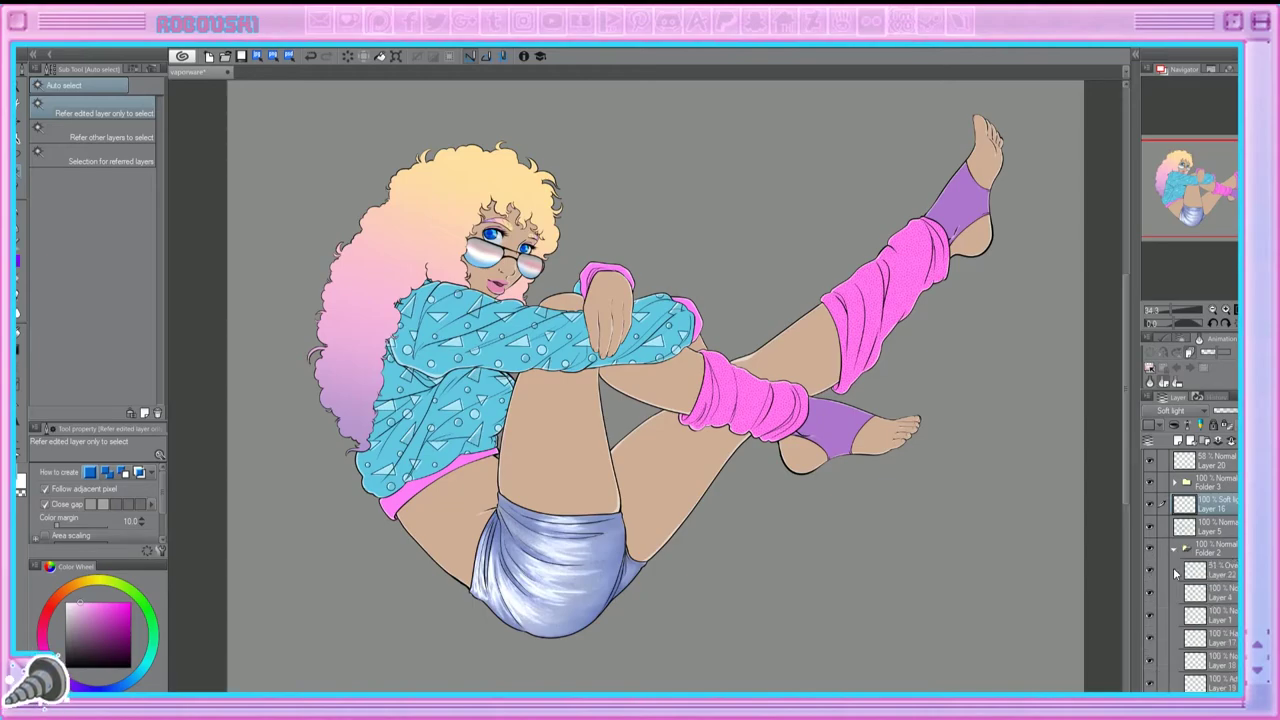
Step: Add an Add (Glow) layer above Layer 15 inside Folder 3 and set its opacity to 22%
{"action": "key", "text": "p"}
{"action": "left_click", "coordinate": [1174, 550]}
{"action": "left_click", "coordinate": [1176, 484]}
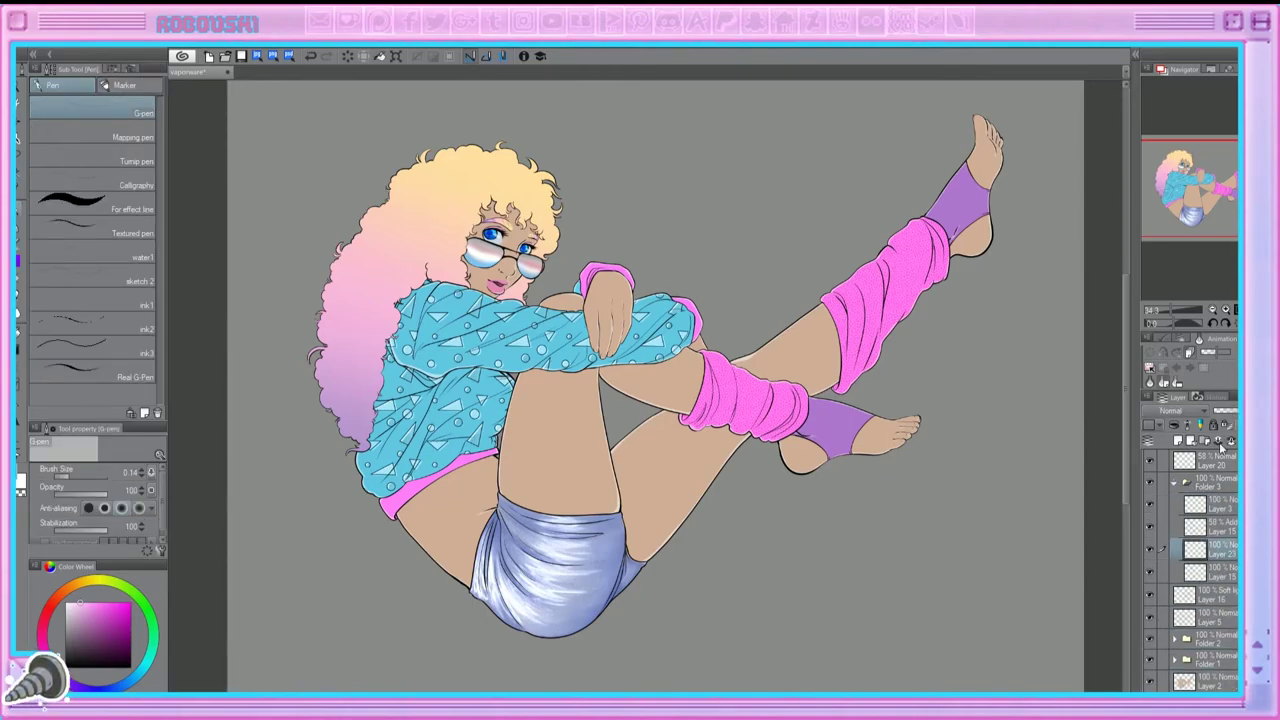
{"action": "left_click_drag", "start_coordinate": [1228, 497], "coordinate": [1210, 516]}
{"action": "scroll", "coordinate": [530, 312], "scroll_direction": "up", "scroll_amount": 3}
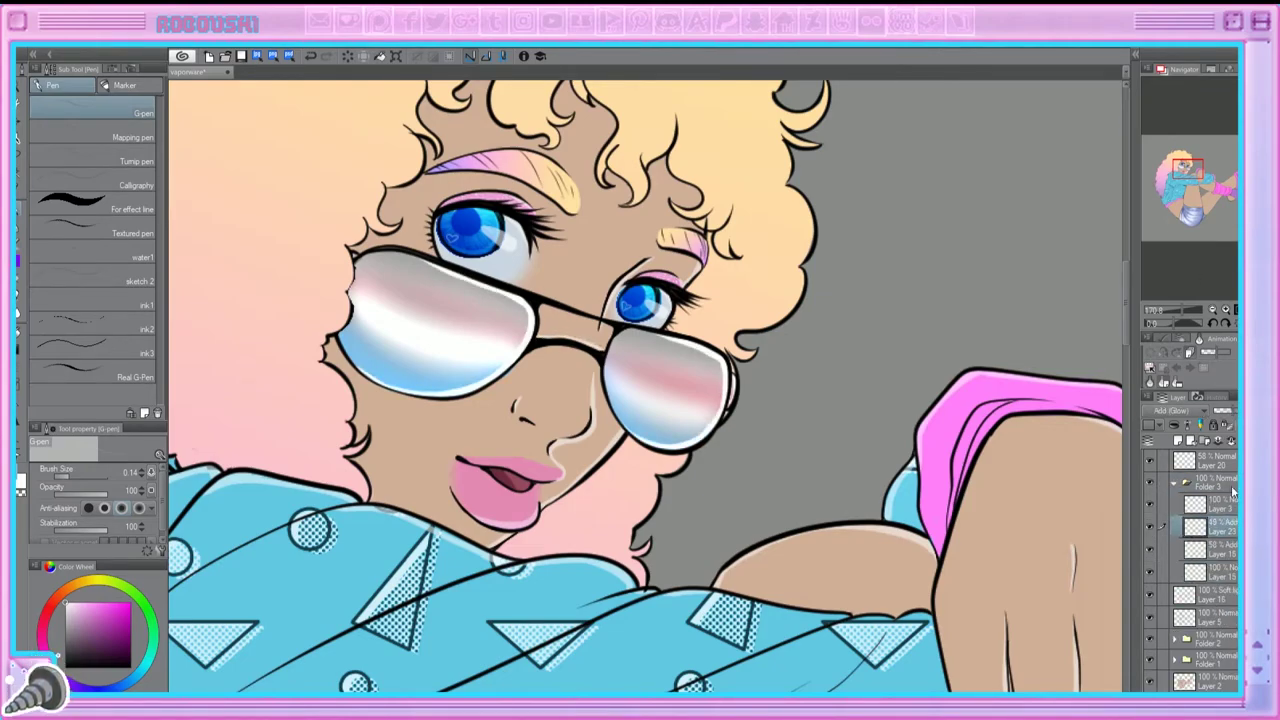
{"action": "left_click_drag", "start_coordinate": [1226, 413], "coordinate": [1222, 414]}
{"action": "key", "text": "ctrl+minus"}
{"action": "key", "text": "ctrl+minus"}
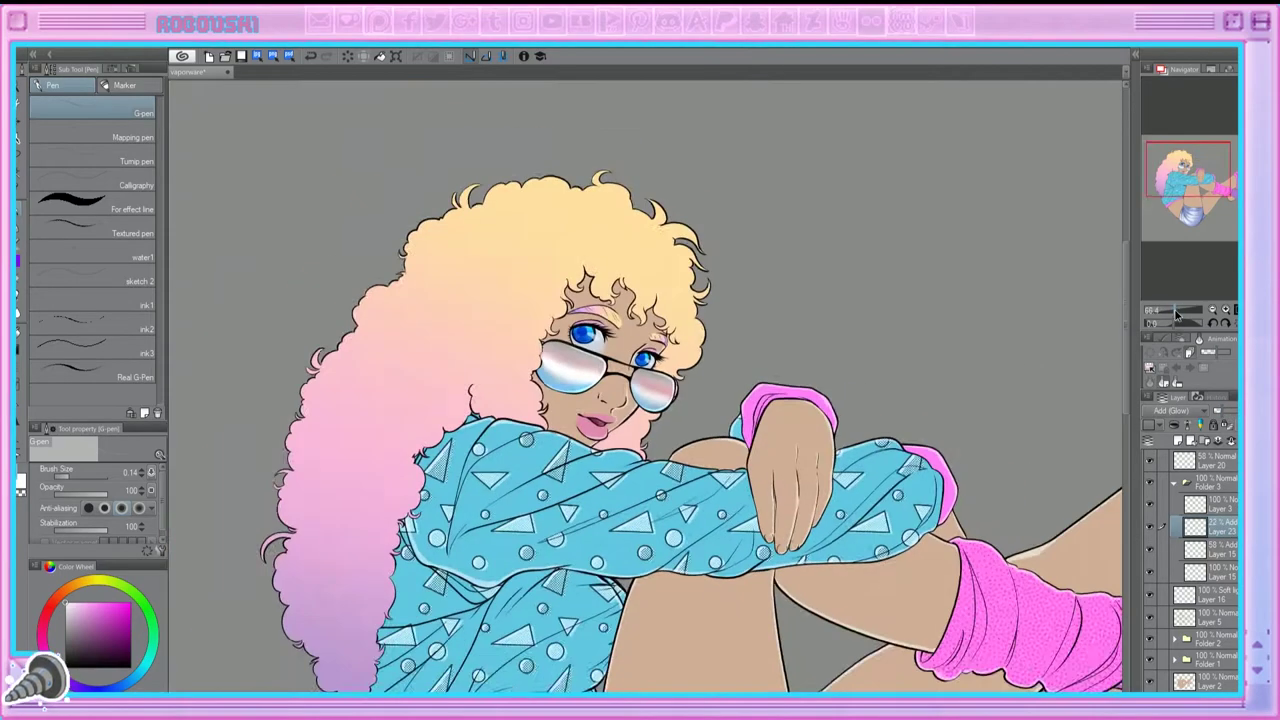
Step: Open Folder 2 and set the opacity of its Overlay layer, Layer 22, to 69%
{"action": "left_click", "coordinate": [1175, 483]}
{"action": "left_click", "coordinate": [1205, 549]}
{"action": "left_click", "coordinate": [1174, 549]}
{"action": "left_click", "coordinate": [1210, 570]}
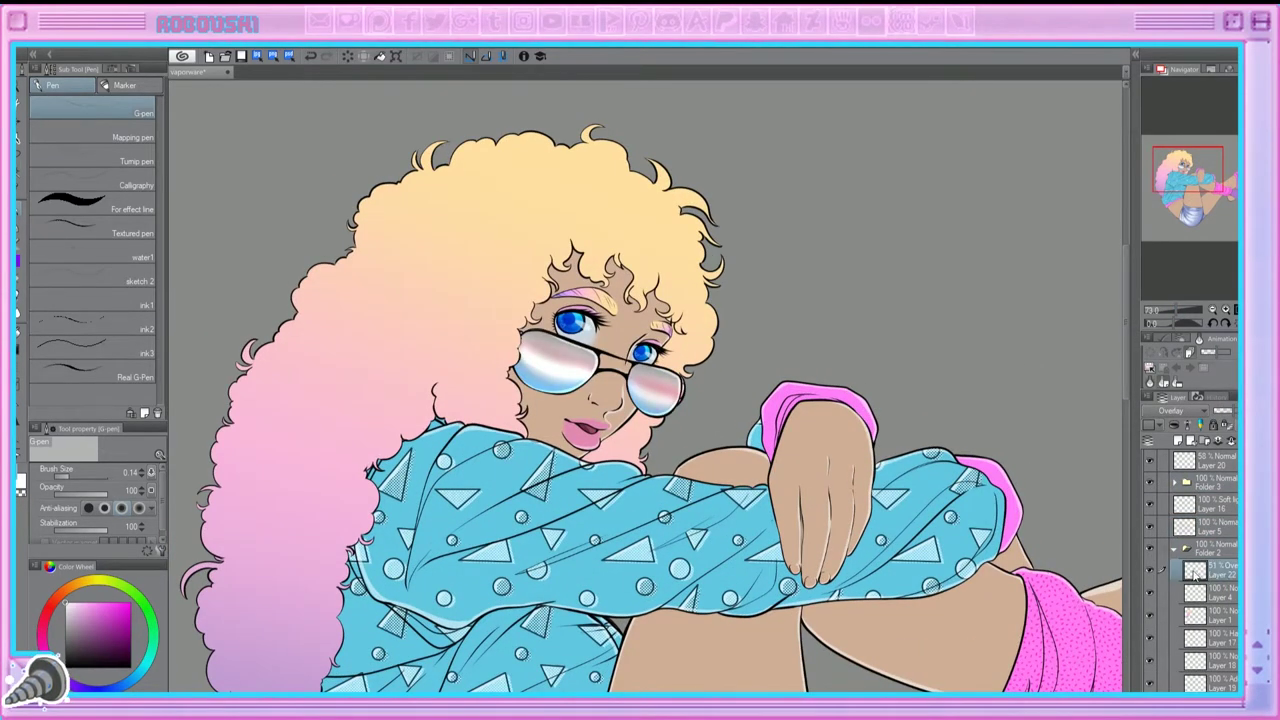
{"action": "scroll", "coordinate": [1172, 410], "scroll_direction": "down", "scroll_amount": 2}
{"action": "left_click_drag", "start_coordinate": [1238, 417], "coordinate": [1234, 418]}
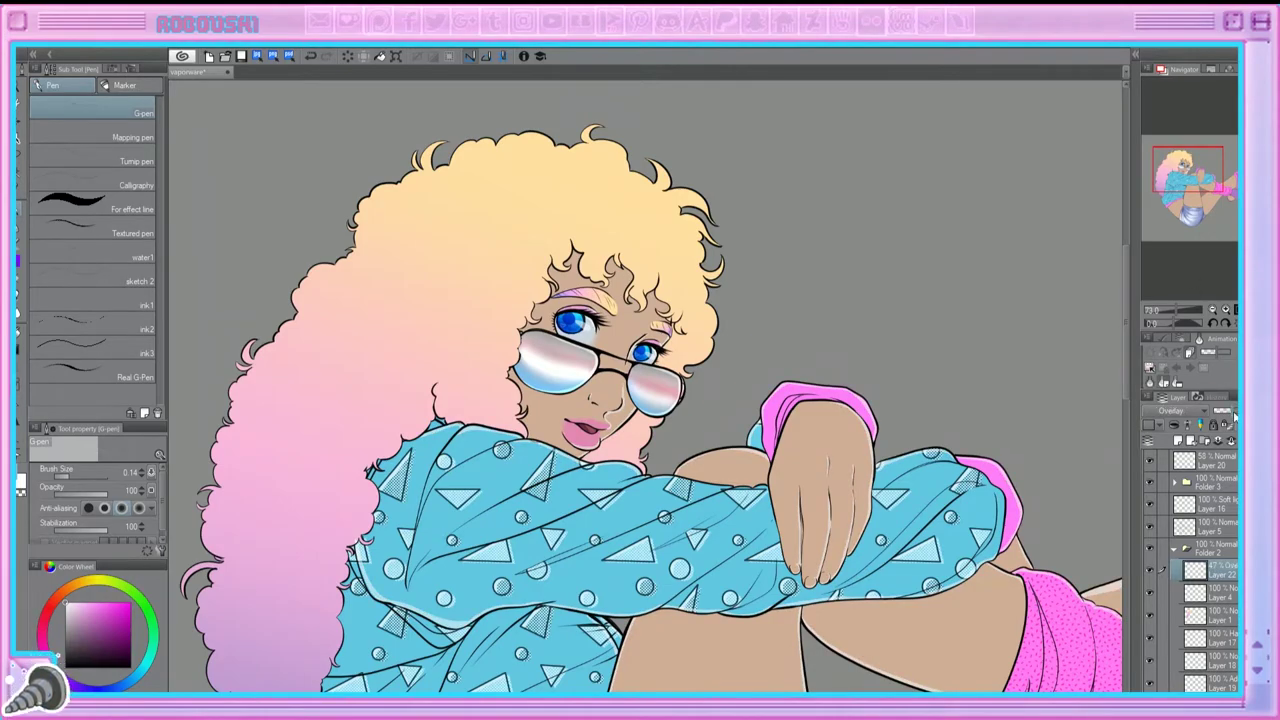
{"action": "scroll", "coordinate": [573, 181], "scroll_direction": "down", "scroll_amount": 3}
Step: Draw thin white rim highlights along the side and lower edges of the shorts on Layer 22 with the G-pen
{"action": "scroll", "coordinate": [573, 181], "scroll_direction": "up", "scroll_amount": 5}
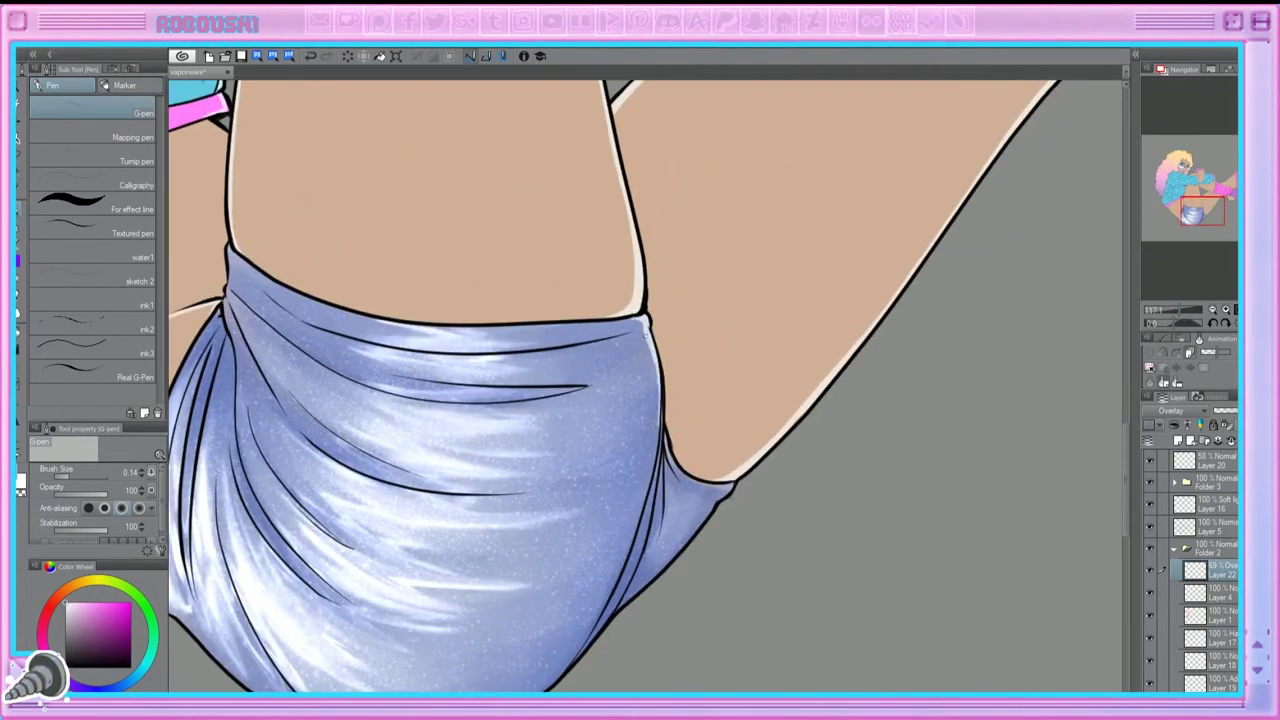
{"action": "left_click_drag", "start_coordinate": [702, 505], "coordinate": [772, 275]}
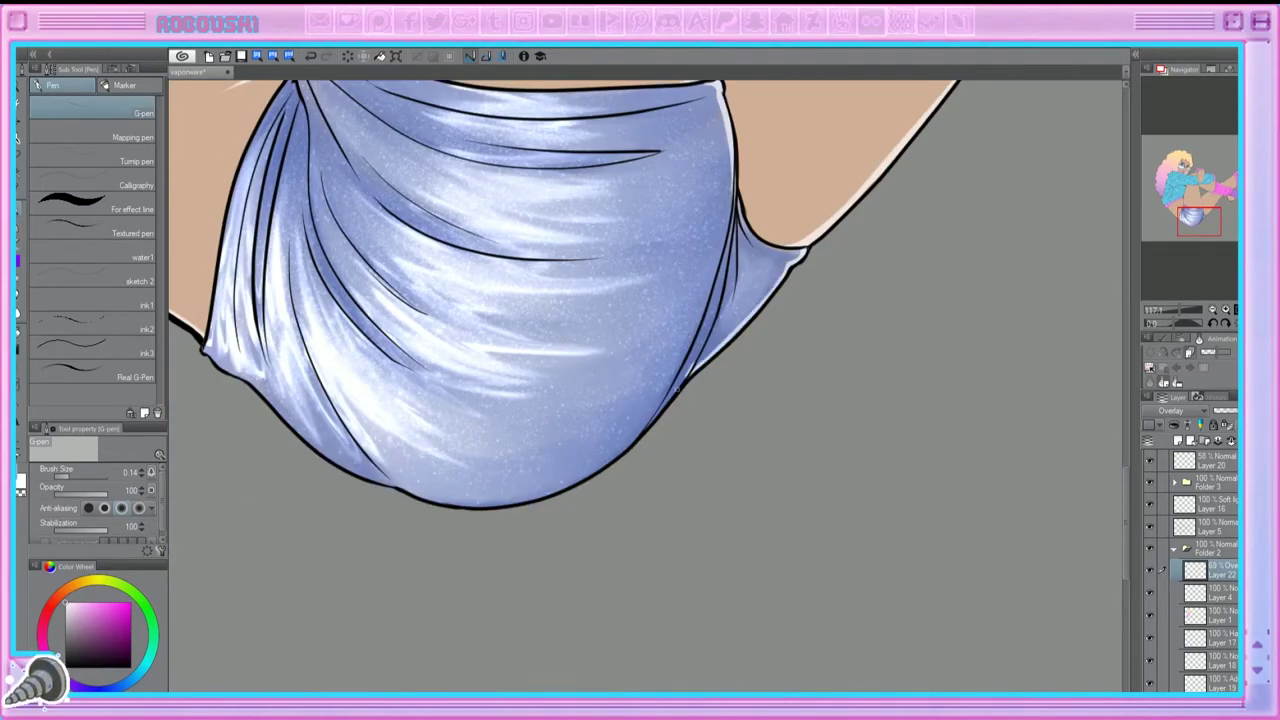
{"action": "mouse_move", "coordinate": [732, 170]}
{"action": "left_mouse_down"}
{"action": "mouse_move", "coordinate": [708, 284]}
{"action": "mouse_move", "coordinate": [654, 414]}
{"action": "mouse_move", "coordinate": [580, 482]}
{"action": "left_mouse_up"}
{"action": "left_click_drag", "start_coordinate": [730, 162], "coordinate": [598, 470]}
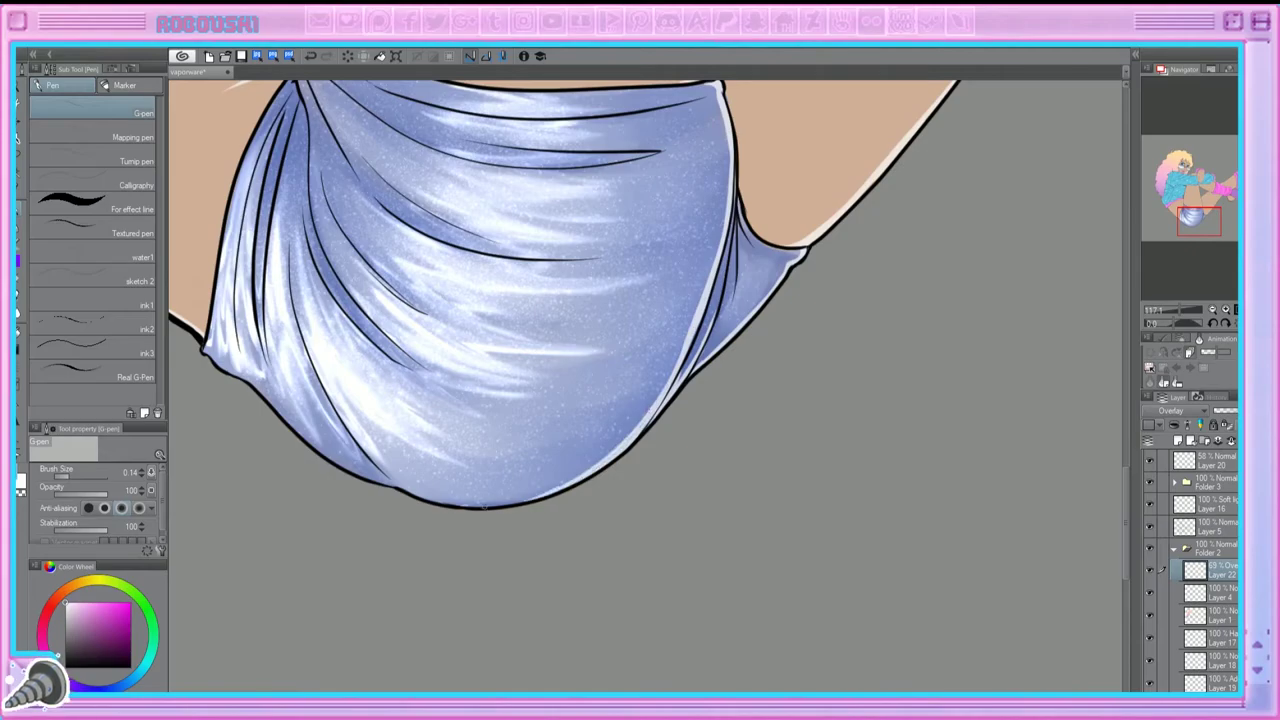
{"action": "mouse_move", "coordinate": [250, 380]}
{"action": "left_mouse_down"}
{"action": "mouse_move", "coordinate": [337, 464]}
{"action": "mouse_move", "coordinate": [399, 482]}
{"action": "left_mouse_up"}
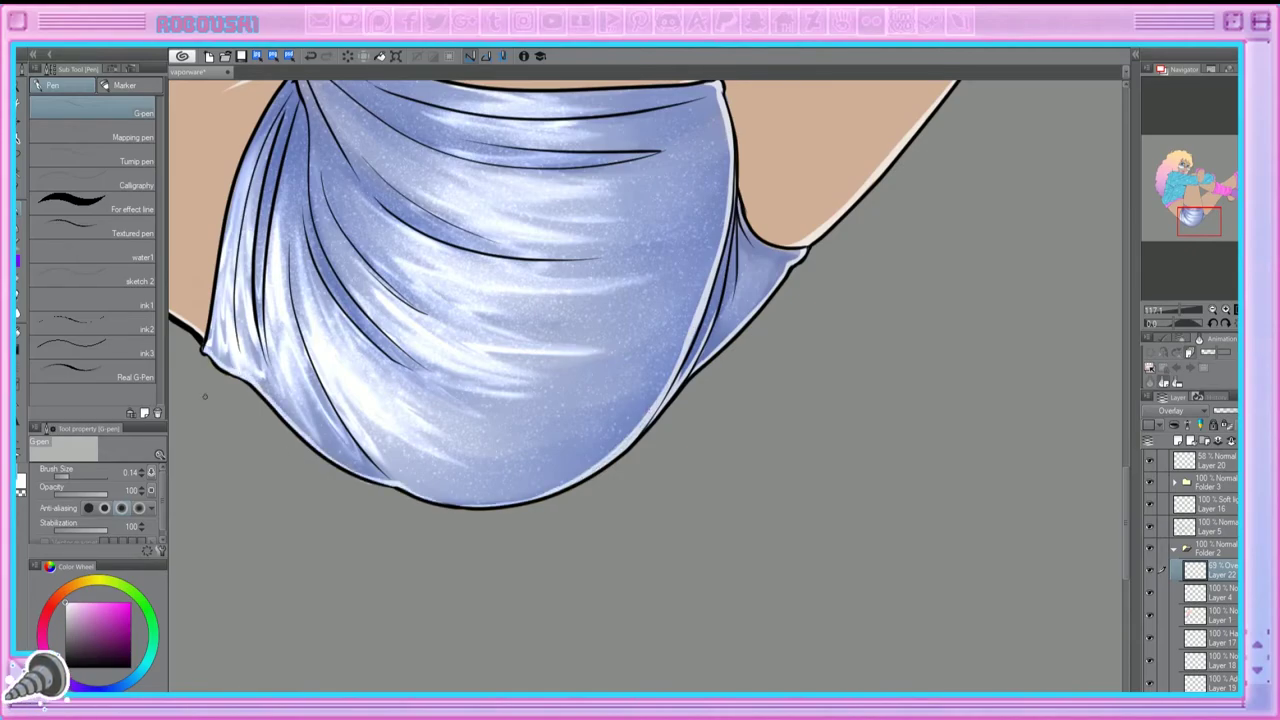
{"action": "scroll", "coordinate": [1183, 212], "scroll_direction": "down", "scroll_amount": 5}
{"action": "scroll", "coordinate": [1183, 212], "scroll_direction": "up", "scroll_amount": 2}
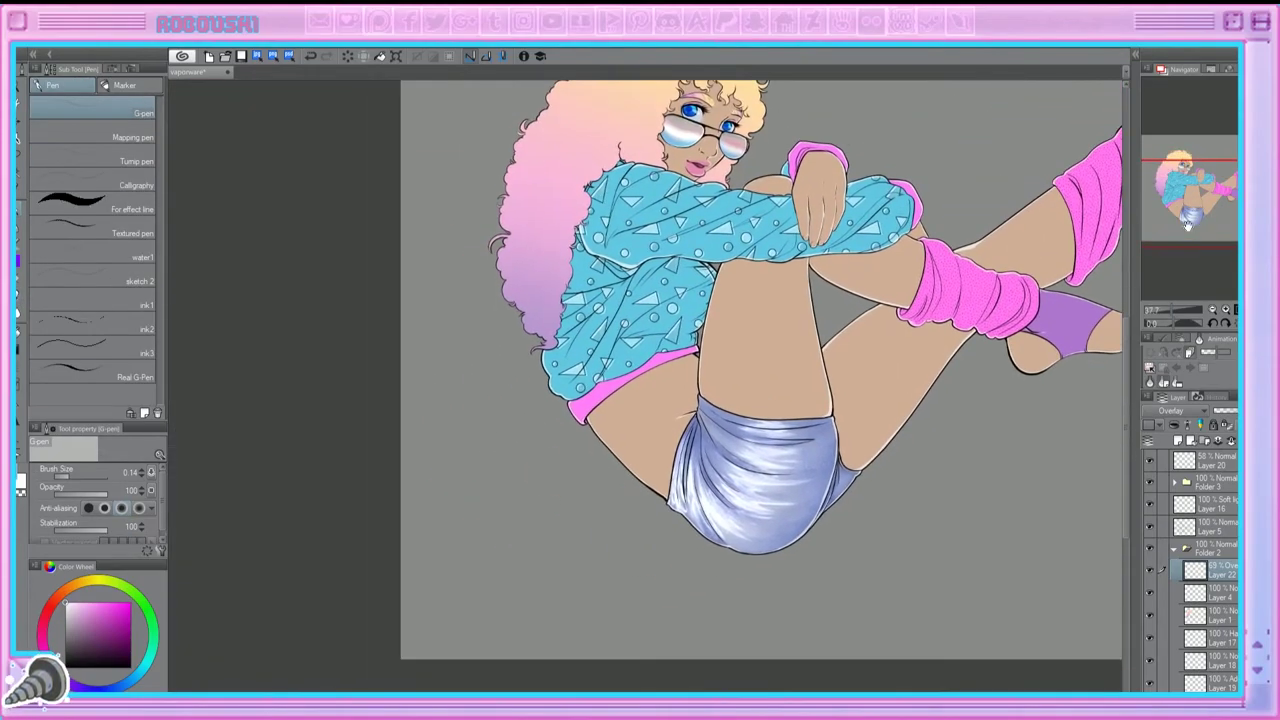
{"action": "scroll", "coordinate": [1183, 212], "scroll_direction": "up", "scroll_amount": 4}
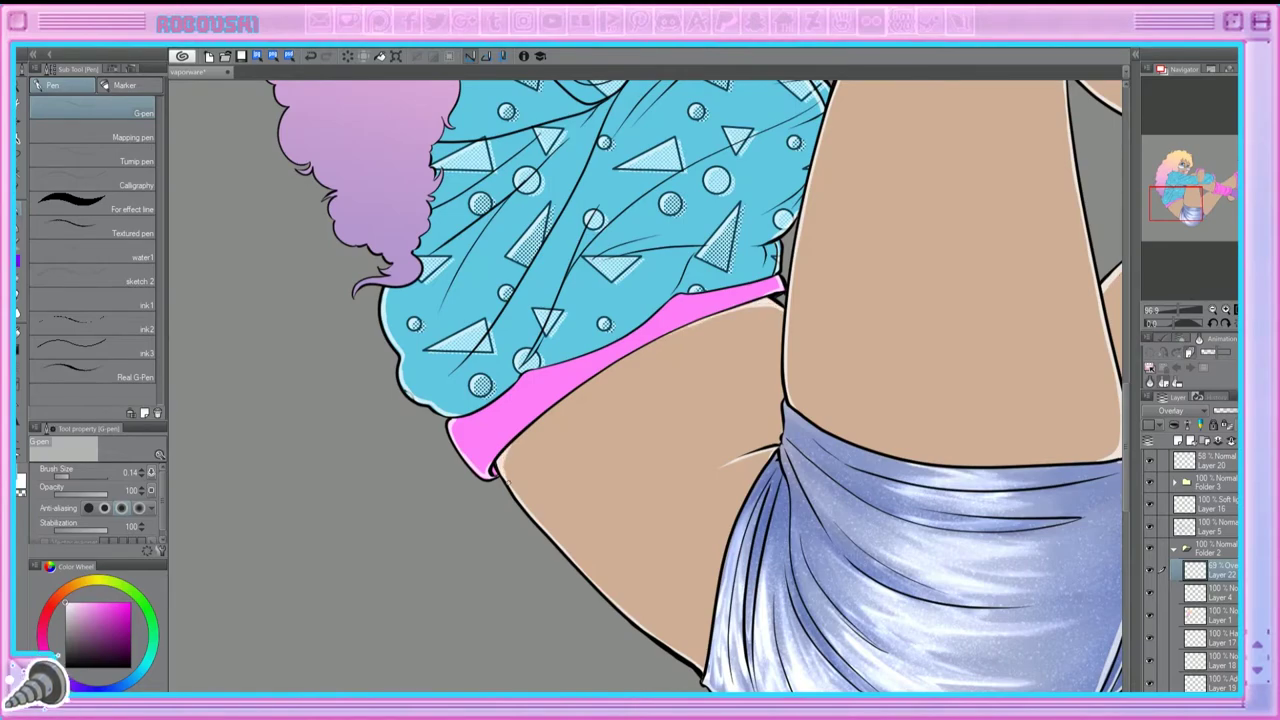
{"action": "scroll", "coordinate": [1186, 308], "scroll_direction": "down", "scroll_amount": 5}
Step: Add a new layer above Layer 16 and move Layer 2 to the bottom of Folder 1
{"action": "left_click", "coordinate": [1175, 548]}
{"action": "left_click", "coordinate": [1190, 505]}
{"action": "key", "text": "ctrl+minus"}
{"action": "left_click", "coordinate": [1230, 618]}
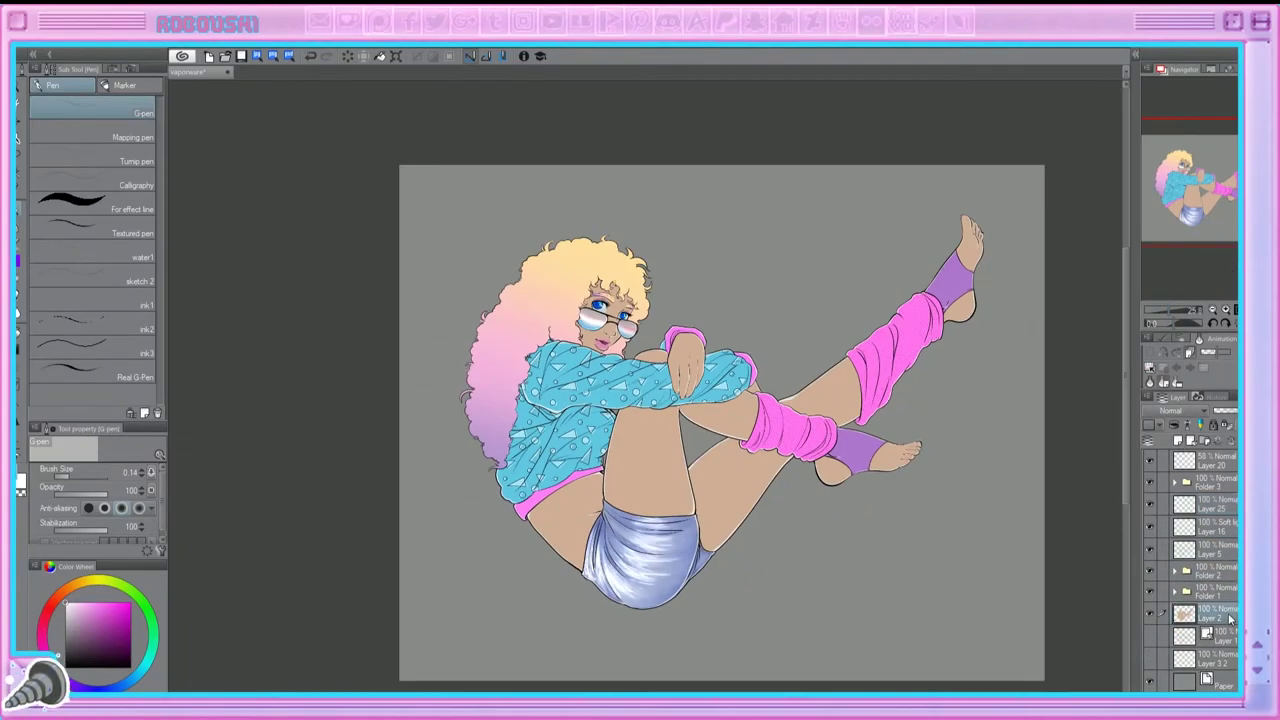
{"action": "left_click", "coordinate": [1187, 590]}
{"action": "scroll", "coordinate": [1160, 640], "scroll_direction": "down", "scroll_amount": 5}
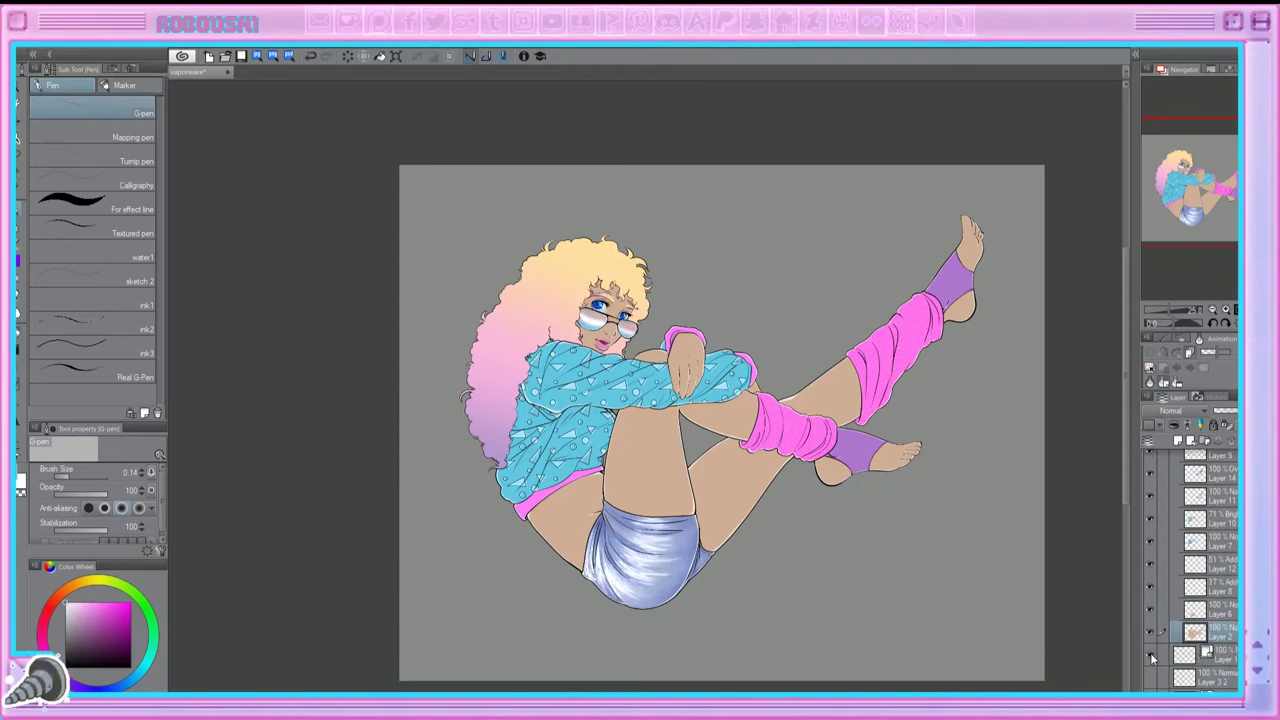
{"action": "scroll", "coordinate": [1149, 658], "scroll_direction": "down", "scroll_amount": 1}
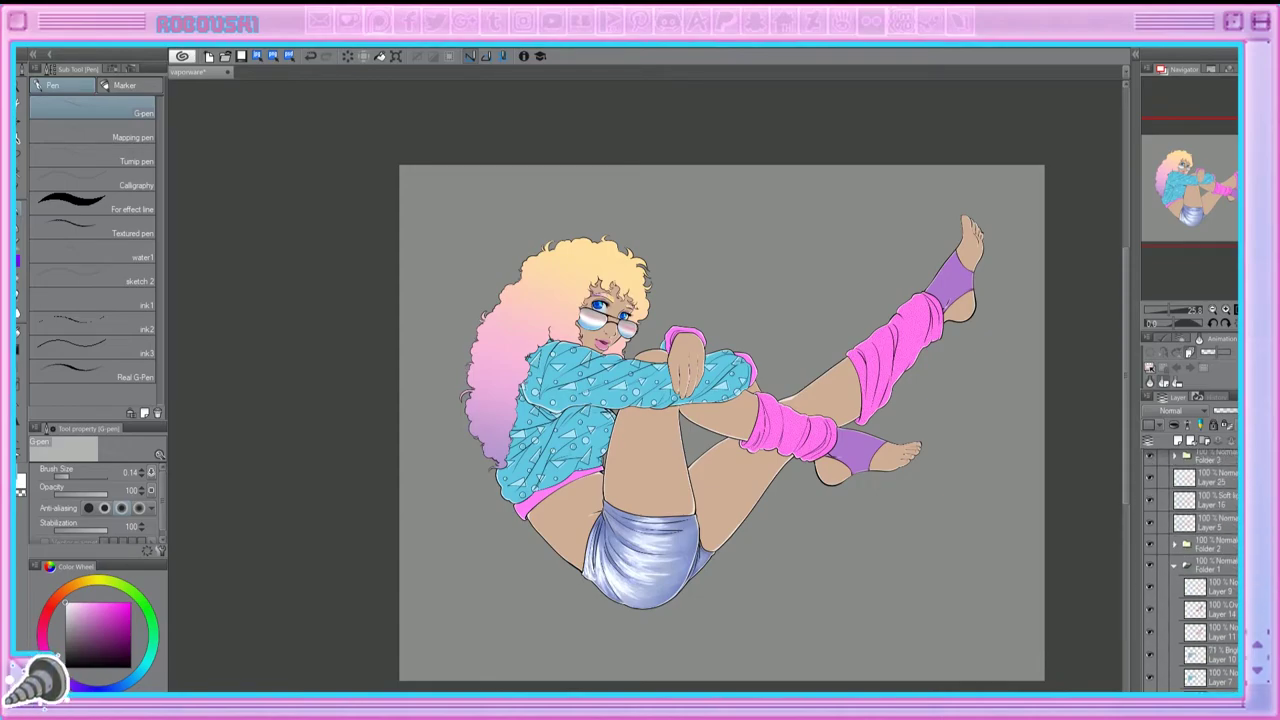
Step: Select the painted area of Layer 2 and fill it with dark purple on a new layer above Folder 2
{"action": "key", "text": "w"}
{"action": "left_click", "coordinate": [1195, 628], "text": "ctrl"}
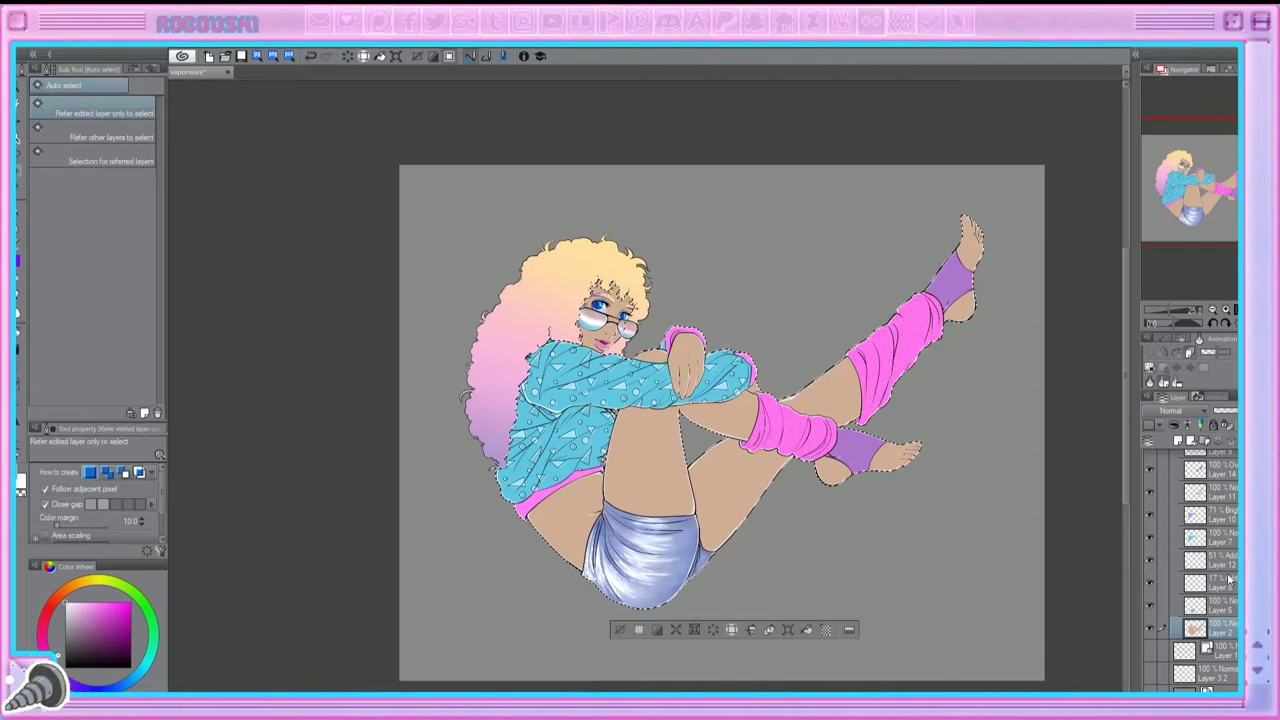
{"action": "scroll", "coordinate": [1151, 520], "scroll_direction": "up", "scroll_amount": 5}
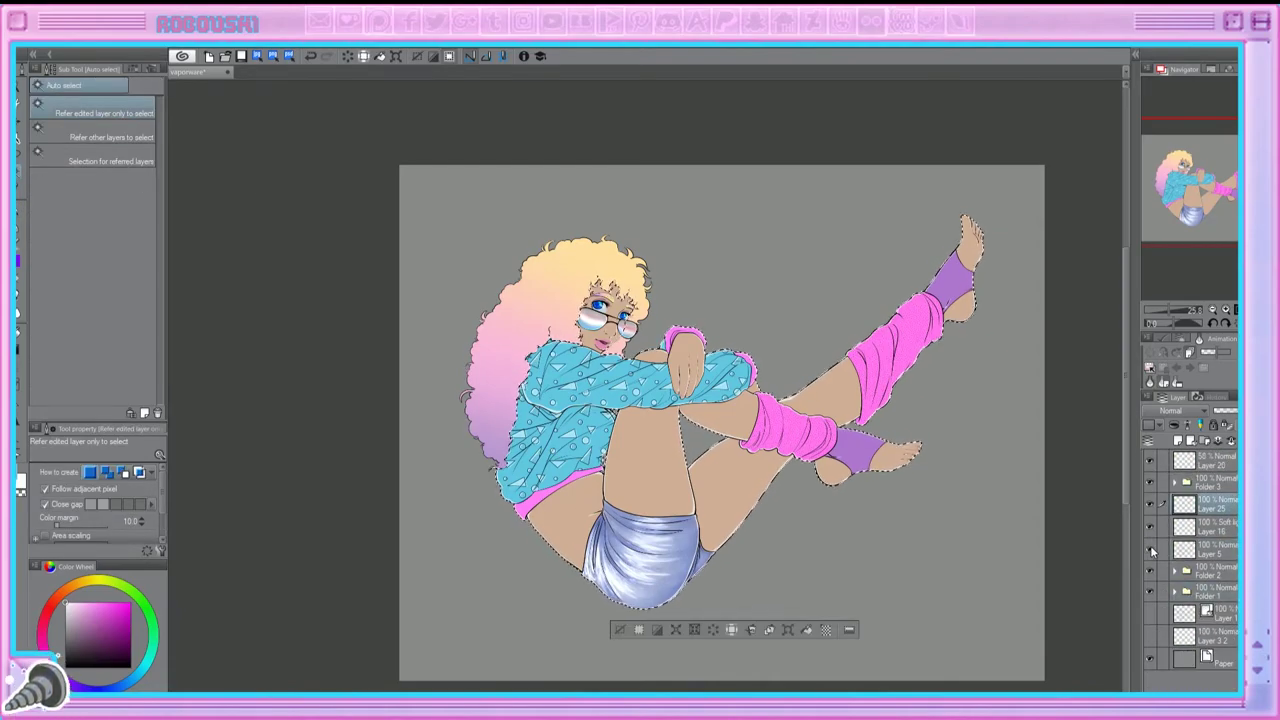
{"action": "left_click", "coordinate": [1178, 440]}
{"action": "left_click", "coordinate": [16, 224]}
{"action": "key", "text": "e"}
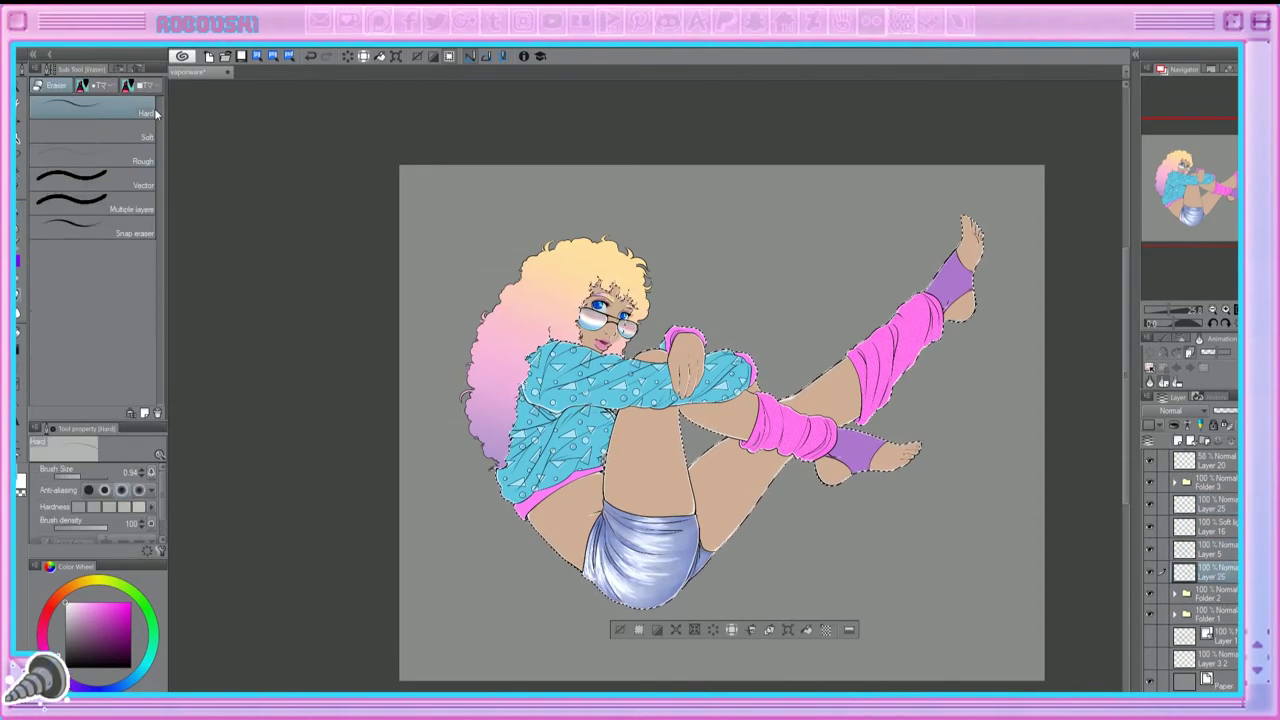
{"action": "key", "text": "g"}
{"action": "left_click", "coordinate": [640, 420]}
Step: Try Soft light blending on the dark purple layer, return it to Normal and set its opacity to 63%
{"action": "scroll", "coordinate": [1184, 280], "scroll_direction": "up", "scroll_amount": 3}
{"action": "key", "text": "Up"}
{"action": "key", "text": "Up"}
{"action": "key", "text": "Up"}
{"action": "key", "text": "Up"}
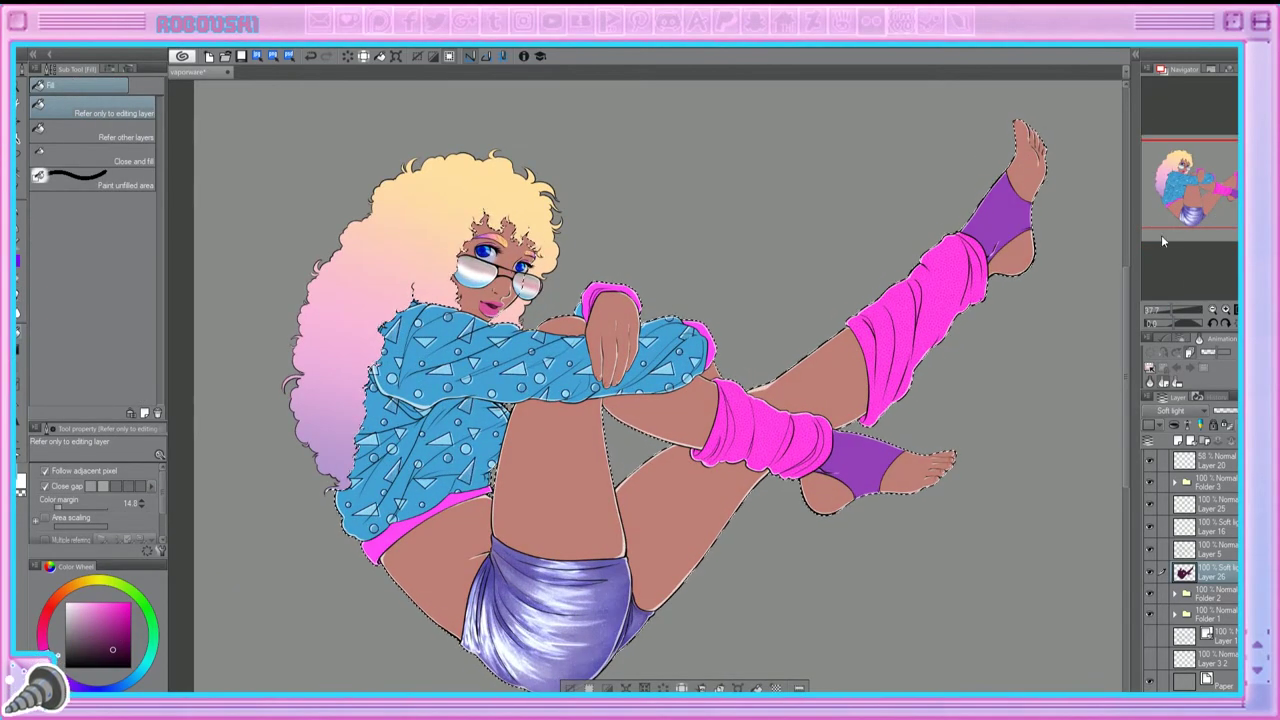
{"action": "key", "text": "Up"}
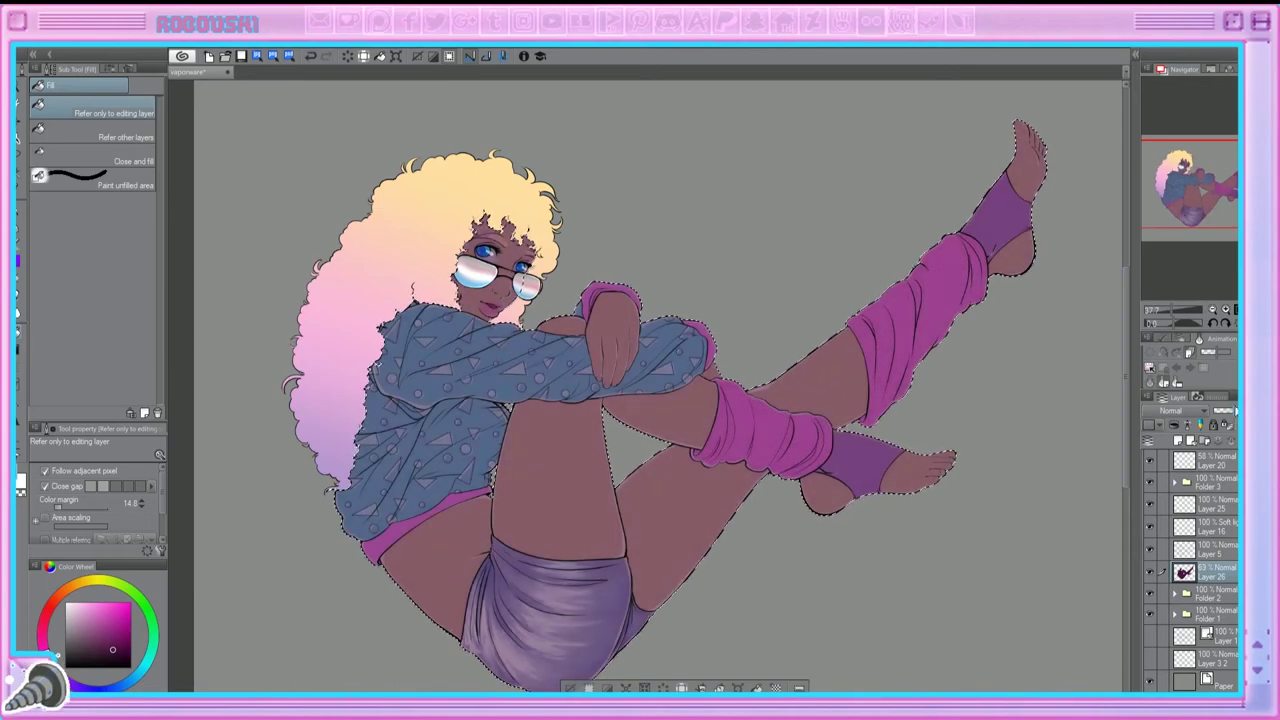
Step: Lower the shadow layer's opacity to 27% and erase lit strips along the middle fingers with the Hard eraser
{"action": "key", "text": "e"}
{"action": "scroll", "coordinate": [1200, 160], "scroll_direction": "up", "scroll_amount": 3}
{"action": "left_click_drag", "start_coordinate": [1200, 160], "coordinate": [1200, 157]}
{"action": "left_click_drag", "start_coordinate": [538, 330], "coordinate": [546, 490]}
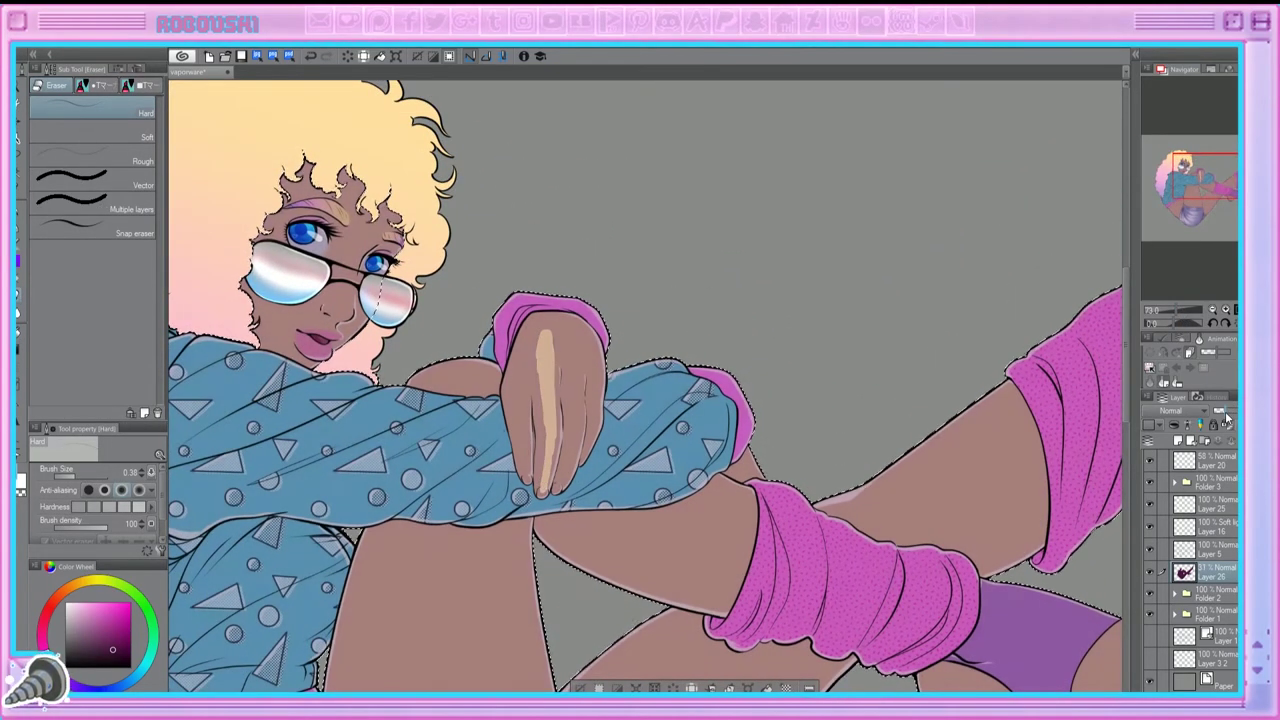
{"action": "left_click_drag", "start_coordinate": [543, 360], "coordinate": [549, 480]}
{"action": "left_click_drag", "start_coordinate": [548, 346], "coordinate": [554, 406]}
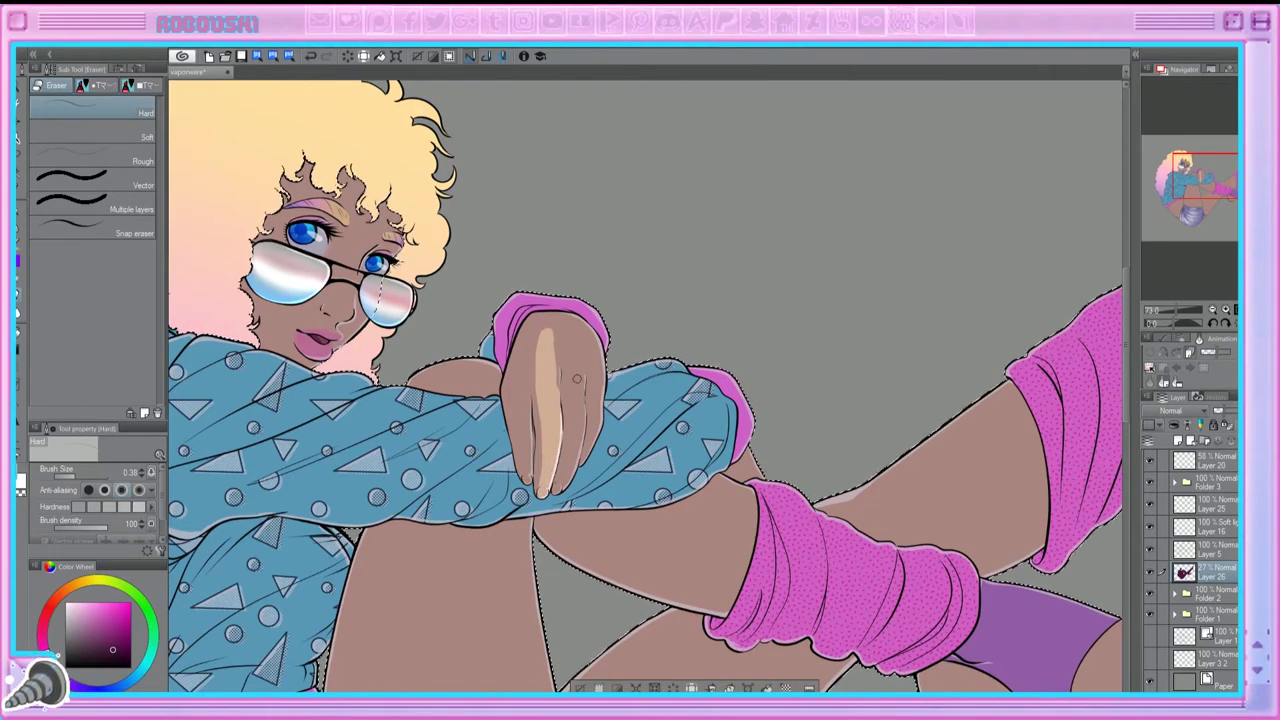
{"action": "left_click", "coordinate": [318, 60]}
{"action": "left_click_drag", "start_coordinate": [555, 348], "coordinate": [577, 448]}
{"action": "mouse_move", "coordinate": [577, 384]}
{"action": "left_mouse_down"}
{"action": "mouse_move", "coordinate": [577, 466]}
{"action": "mouse_move", "coordinate": [555, 495]}
{"action": "left_mouse_up"}
Step: Erase the shadow over the back of the hand and the outer fingers, leaving shaded strips between the fingers
{"action": "key", "text": "ctrl+plus"}
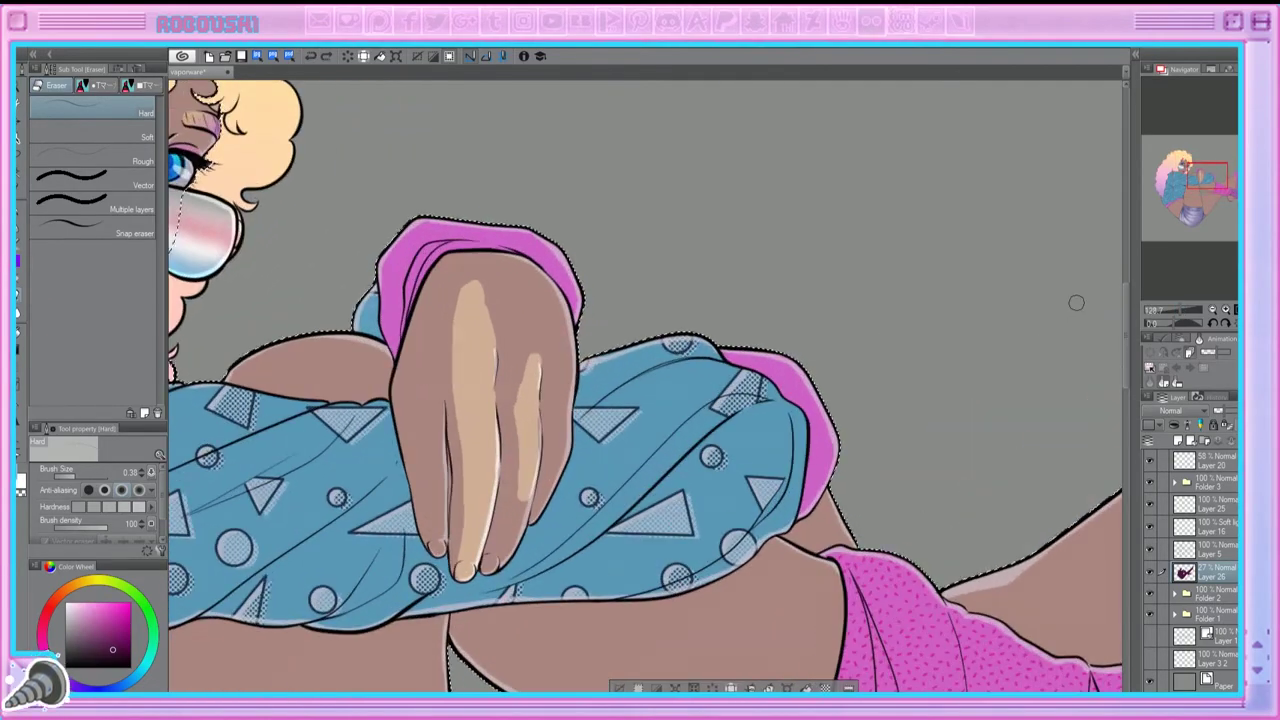
{"action": "left_click_drag", "start_coordinate": [530, 466], "coordinate": [505, 565]}
{"action": "mouse_move", "coordinate": [522, 488]}
{"action": "left_mouse_down"}
{"action": "mouse_move", "coordinate": [516, 432]}
{"action": "mouse_move", "coordinate": [532, 345]}
{"action": "left_mouse_up"}
{"action": "mouse_move", "coordinate": [476, 280]}
{"action": "left_mouse_down"}
{"action": "mouse_move", "coordinate": [508, 340]}
{"action": "mouse_move", "coordinate": [514, 470]}
{"action": "left_mouse_up"}
{"action": "mouse_move", "coordinate": [512, 365]}
{"action": "left_mouse_down"}
{"action": "mouse_move", "coordinate": [498, 337]}
{"action": "mouse_move", "coordinate": [493, 355]}
{"action": "mouse_move", "coordinate": [524, 332]}
{"action": "mouse_move", "coordinate": [552, 397]}
{"action": "mouse_move", "coordinate": [543, 503]}
{"action": "mouse_move", "coordinate": [566, 398]}
{"action": "left_mouse_up"}
{"action": "mouse_move", "coordinate": [560, 455]}
{"action": "left_mouse_down"}
{"action": "mouse_move", "coordinate": [558, 280]}
{"action": "mouse_move", "coordinate": [470, 266]}
{"action": "mouse_move", "coordinate": [452, 365]}
{"action": "left_mouse_up"}
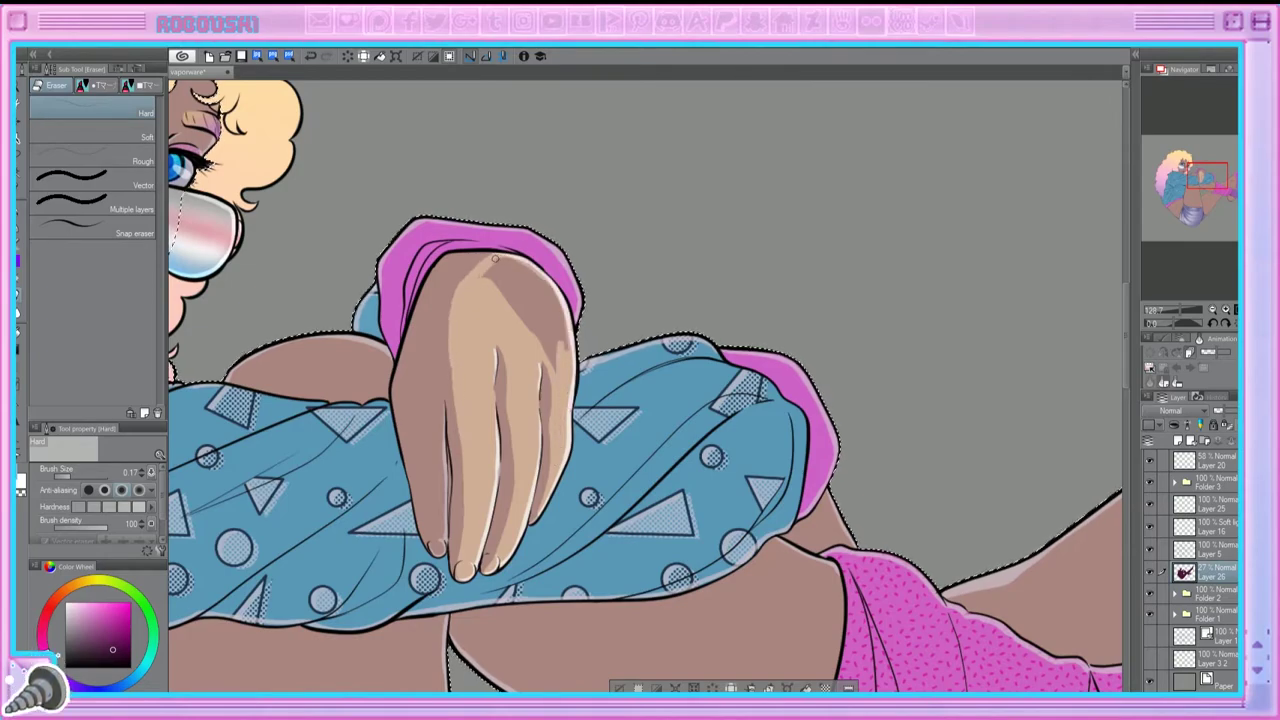
Step: Erase the remaining shadow near the wrist and knuckles and along the first finger with a 0.17 eraser
{"action": "mouse_move", "coordinate": [508, 258]}
{"action": "left_mouse_down"}
{"action": "mouse_move", "coordinate": [522, 312]}
{"action": "mouse_move", "coordinate": [552, 350]}
{"action": "left_mouse_up"}
{"action": "left_click_drag", "start_coordinate": [545, 282], "coordinate": [568, 352]}
{"action": "left_click_drag", "start_coordinate": [442, 485], "coordinate": [440, 548]}
{"action": "mouse_move", "coordinate": [444, 395]}
{"action": "left_mouse_down"}
{"action": "mouse_move", "coordinate": [442, 528]}
{"action": "mouse_move", "coordinate": [438, 430]}
{"action": "left_mouse_up"}
{"action": "left_click_drag", "start_coordinate": [437, 414], "coordinate": [436, 515]}
{"action": "left_click_drag", "start_coordinate": [436, 386], "coordinate": [436, 434]}
{"action": "left_click_drag", "start_coordinate": [436, 436], "coordinate": [437, 549]}
Step: Erase the shadow along the upper edge of the bare skin beside the hand
{"action": "scroll", "coordinate": [437, 384], "scroll_direction": "down", "scroll_amount": 3}
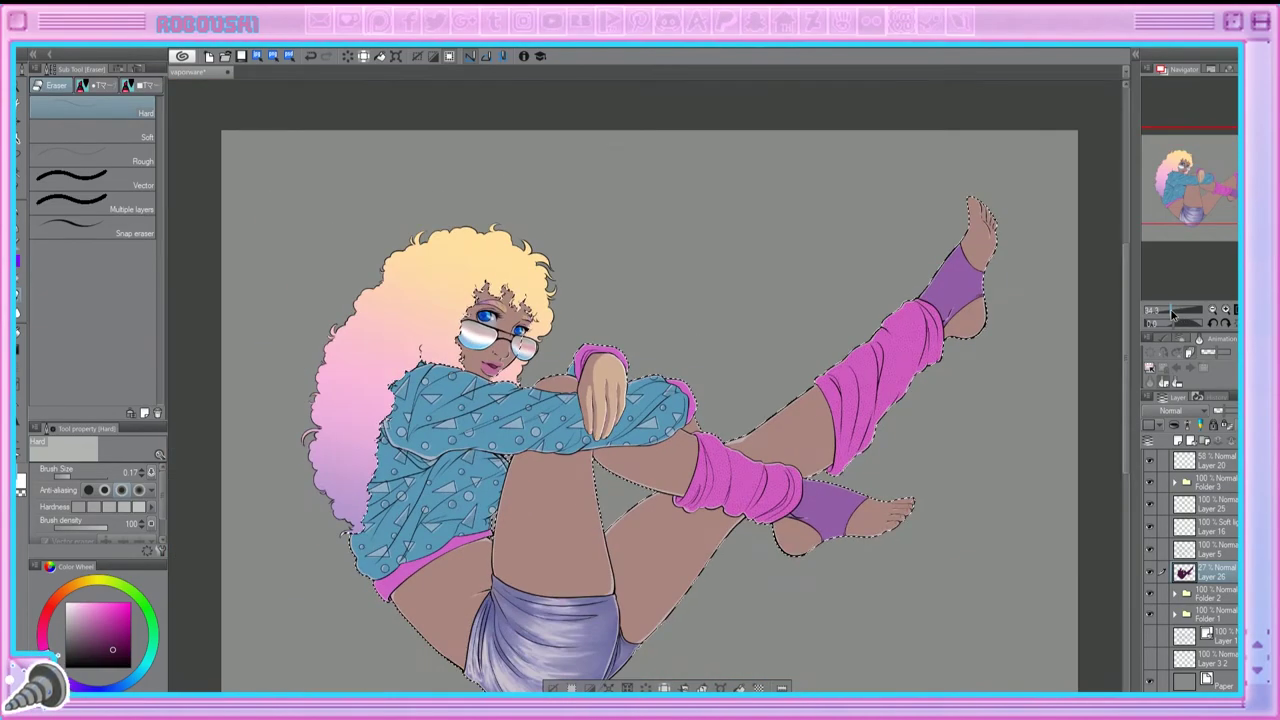
{"action": "scroll", "coordinate": [614, 390], "scroll_direction": "up", "scroll_amount": 3}
{"action": "mouse_move", "coordinate": [614, 390]}
{"action": "left_mouse_down"}
{"action": "mouse_move", "coordinate": [521, 370]}
{"action": "mouse_move", "coordinate": [466, 386]}
{"action": "mouse_move", "coordinate": [616, 394]}
{"action": "mouse_move", "coordinate": [487, 385]}
{"action": "left_mouse_up"}
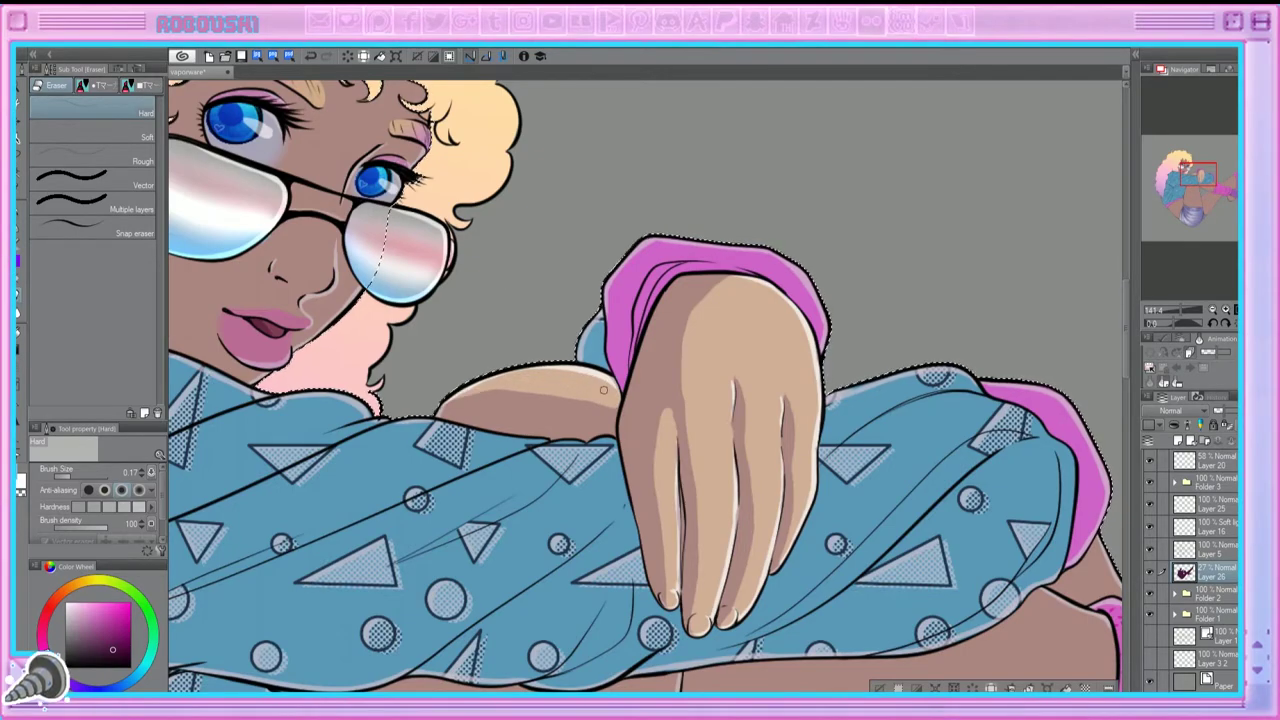
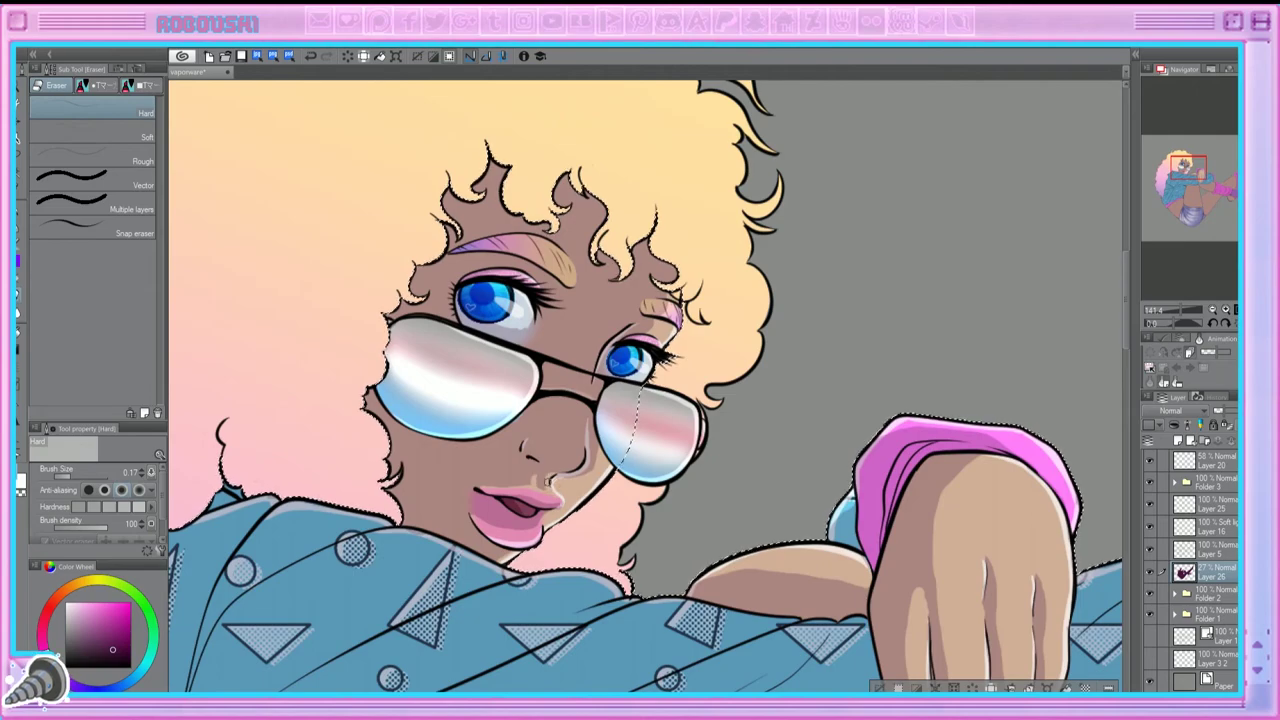
Step: Erase lit areas from the shadow on the forehead, nose and cheek, and set the shadow layer's opacity to 20%
{"action": "key", "text": "p"}
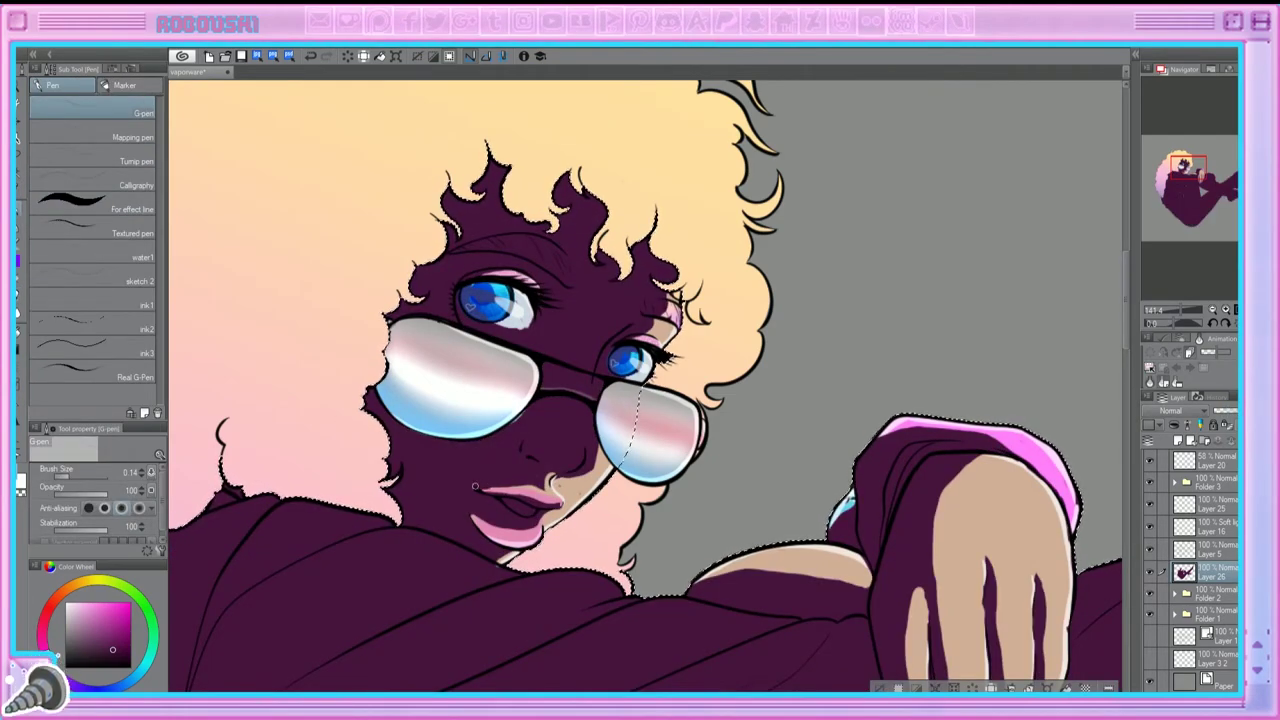
{"action": "key", "text": "e"}
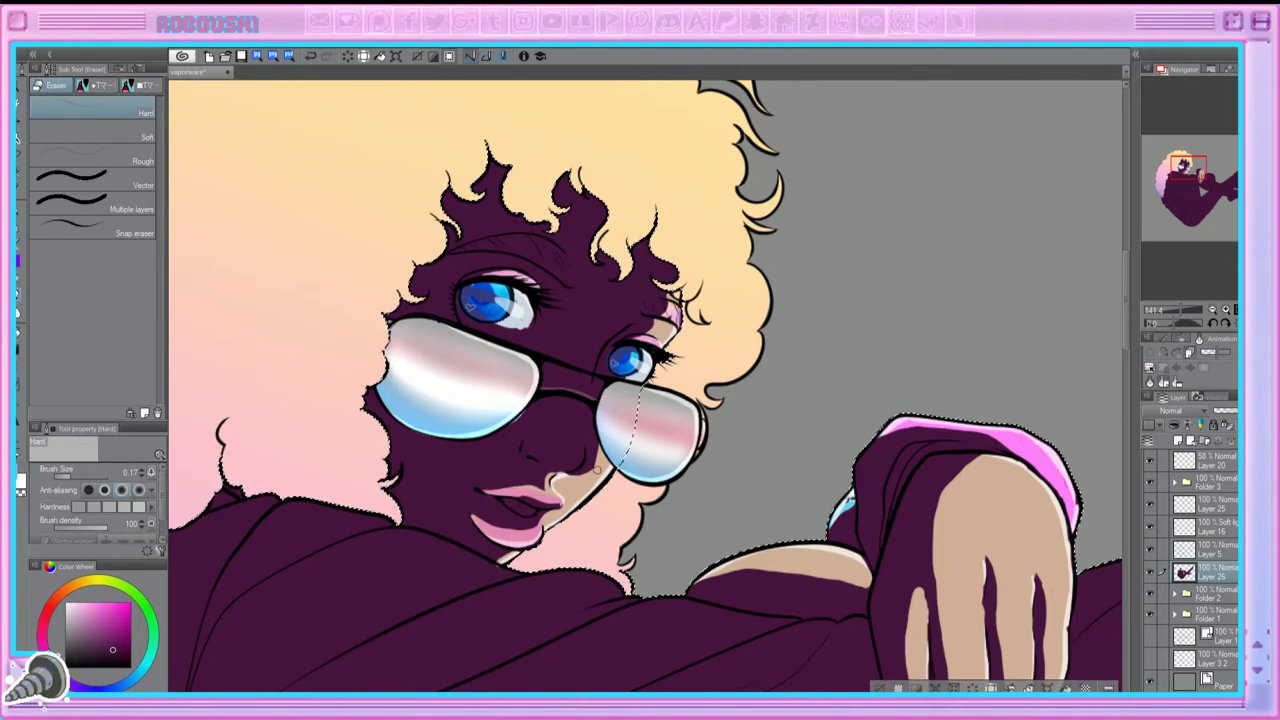
{"action": "key", "text": "ctrl+z"}
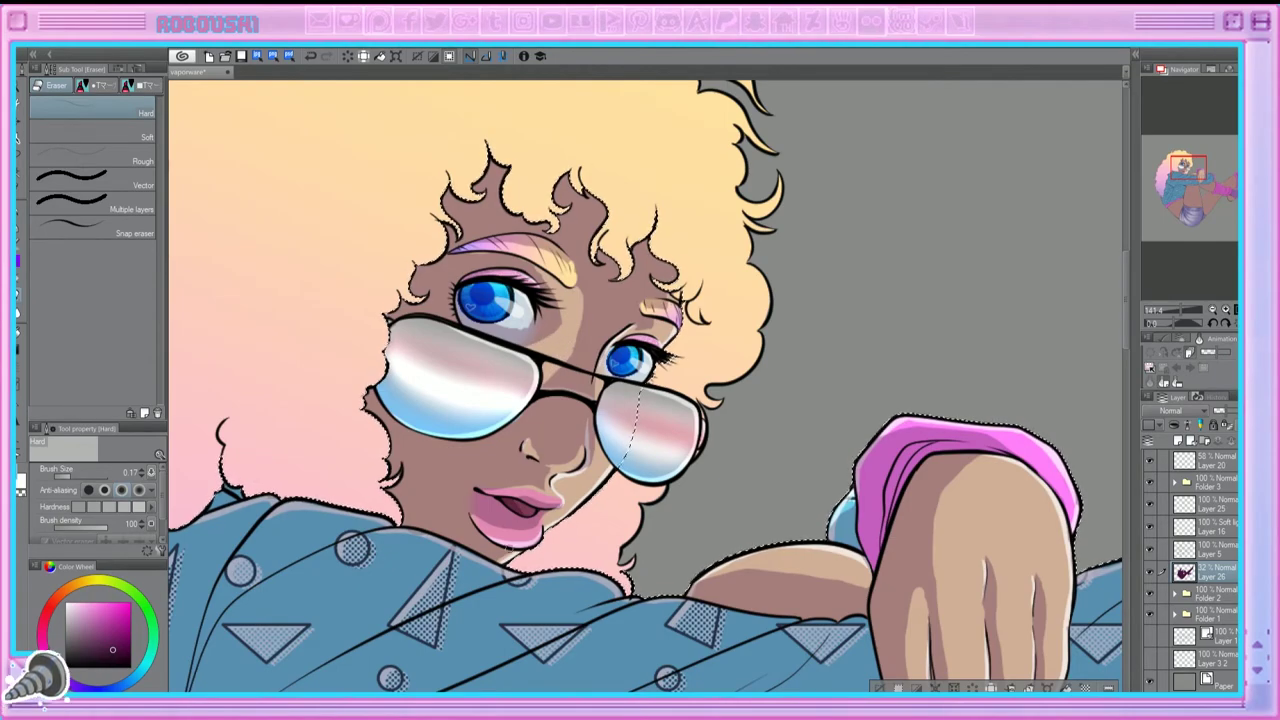
{"action": "left_click", "coordinate": [311, 57]}
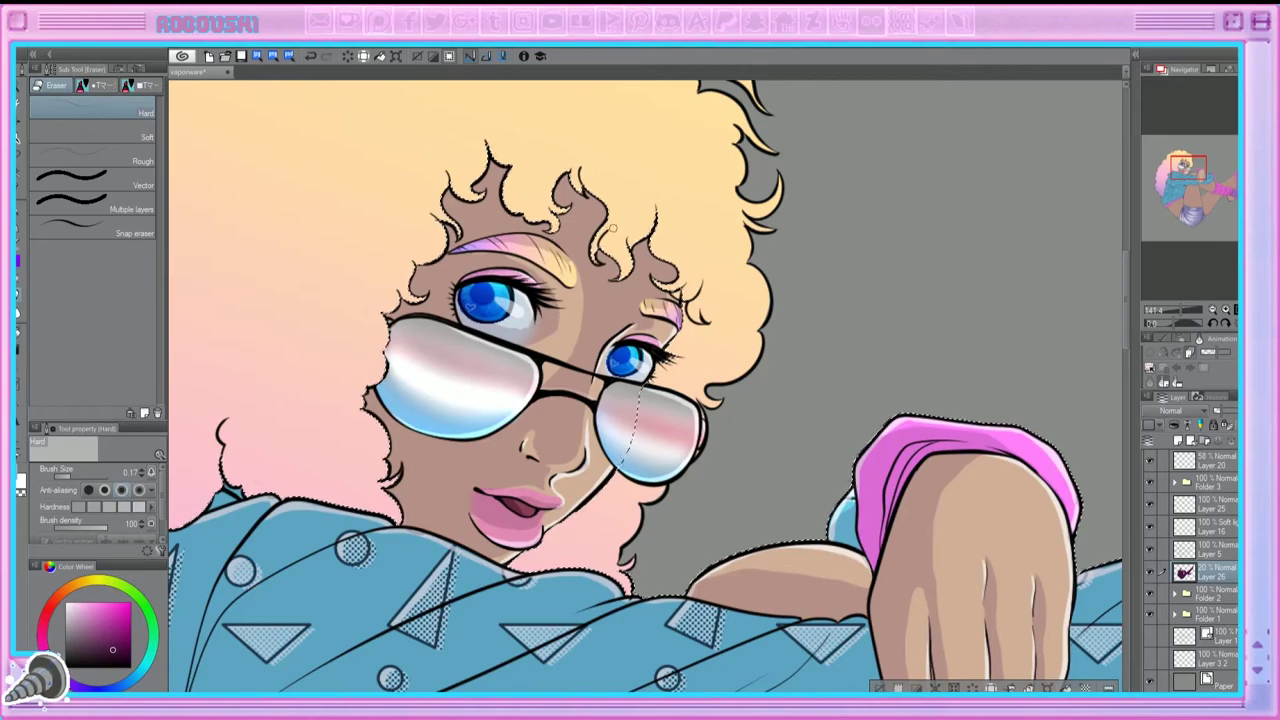
Step: Erase a long lit strip from the shadow along the raised thigh's edge nearest the sweater, down to the shorts
{"action": "left_click_drag", "start_coordinate": [1186, 176], "coordinate": [1199, 205]}
{"action": "mouse_move", "coordinate": [686, 450]}
{"action": "left_mouse_down"}
{"action": "mouse_move", "coordinate": [670, 638]}
{"action": "mouse_move", "coordinate": [668, 397]}
{"action": "mouse_move", "coordinate": [652, 468]}
{"action": "left_mouse_up"}
{"action": "mouse_move", "coordinate": [650, 418]}
{"action": "left_mouse_down"}
{"action": "mouse_move", "coordinate": [630, 472]}
{"action": "mouse_move", "coordinate": [790, 630]}
{"action": "left_mouse_up"}
{"action": "mouse_move", "coordinate": [455, 153]}
{"action": "left_mouse_down"}
{"action": "mouse_move", "coordinate": [402, 288]}
{"action": "mouse_move", "coordinate": [372, 650]}
{"action": "left_mouse_up"}
{"action": "left_click_drag", "start_coordinate": [386, 320], "coordinate": [366, 640]}
{"action": "mouse_move", "coordinate": [432, 145]}
{"action": "left_mouse_down"}
{"action": "mouse_move", "coordinate": [380, 597]}
{"action": "mouse_move", "coordinate": [405, 665]}
{"action": "left_mouse_up"}
{"action": "left_click_drag", "start_coordinate": [390, 520], "coordinate": [410, 670]}
{"action": "left_click_drag", "start_coordinate": [395, 335], "coordinate": [385, 660]}
{"action": "left_click_drag", "start_coordinate": [388, 530], "coordinate": [391, 356]}
{"action": "left_click_drag", "start_coordinate": [450, 135], "coordinate": [392, 380]}
{"action": "mouse_move", "coordinate": [768, 118]}
{"action": "left_mouse_down"}
{"action": "mouse_move", "coordinate": [764, 310]}
{"action": "mouse_move", "coordinate": [785, 410]}
{"action": "left_mouse_up"}
Step: Erase a matching lit strip from the shadow along the raised thigh's opposite edge, widening toward the shorts
{"action": "left_click", "coordinate": [1193, 193]}
{"action": "left_click_drag", "start_coordinate": [1193, 193], "coordinate": [1199, 200]}
{"action": "left_click_drag", "start_coordinate": [640, 140], "coordinate": [664, 540]}
{"action": "left_click_drag", "start_coordinate": [656, 440], "coordinate": [648, 540]}
{"action": "left_click_drag", "start_coordinate": [632, 115], "coordinate": [640, 220]}
{"action": "left_click_drag", "start_coordinate": [645, 215], "coordinate": [640, 526]}
{"action": "left_click_drag", "start_coordinate": [648, 428], "coordinate": [630, 540]}
{"action": "left_click_drag", "start_coordinate": [640, 122], "coordinate": [620, 542]}
{"action": "scroll", "coordinate": [622, 530], "scroll_direction": "down", "scroll_amount": 5}
{"action": "scroll", "coordinate": [875, 218], "scroll_direction": "up", "scroll_amount": 4}
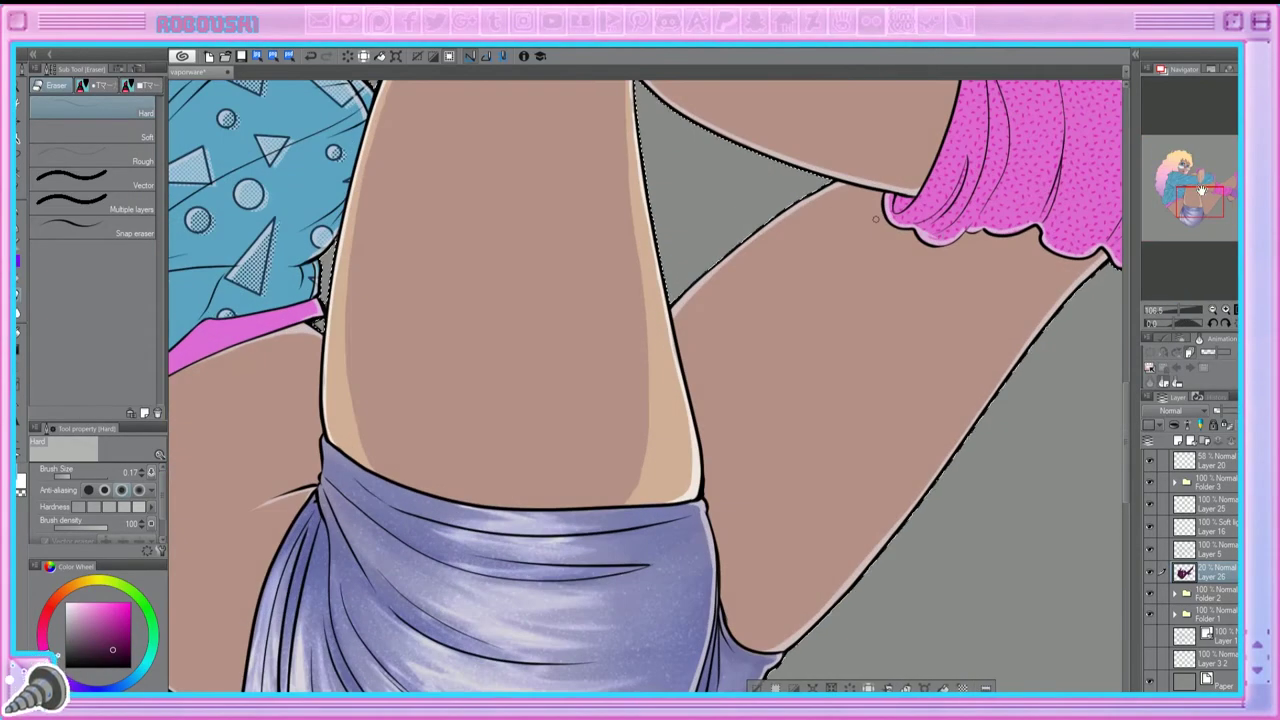
Step: Erase lit strips from the shadow on the bare hip, along the sweater hem, the skin crease and the shorts' edge
{"action": "left_click_drag", "start_coordinate": [875, 218], "coordinate": [917, 378]}
{"action": "left_click_drag", "start_coordinate": [665, 210], "coordinate": [667, 324]}
{"action": "left_click_drag", "start_coordinate": [665, 240], "coordinate": [690, 544]}
{"action": "left_click_drag", "start_coordinate": [664, 280], "coordinate": [684, 548]}
{"action": "mouse_move", "coordinate": [683, 306]}
{"action": "left_mouse_down"}
{"action": "mouse_move", "coordinate": [680, 648]}
{"action": "mouse_move", "coordinate": [708, 612]}
{"action": "mouse_move", "coordinate": [903, 482]}
{"action": "left_mouse_up"}
{"action": "mouse_move", "coordinate": [523, 470]}
{"action": "left_mouse_down"}
{"action": "mouse_move", "coordinate": [578, 450]}
{"action": "mouse_move", "coordinate": [526, 550]}
{"action": "left_mouse_up"}
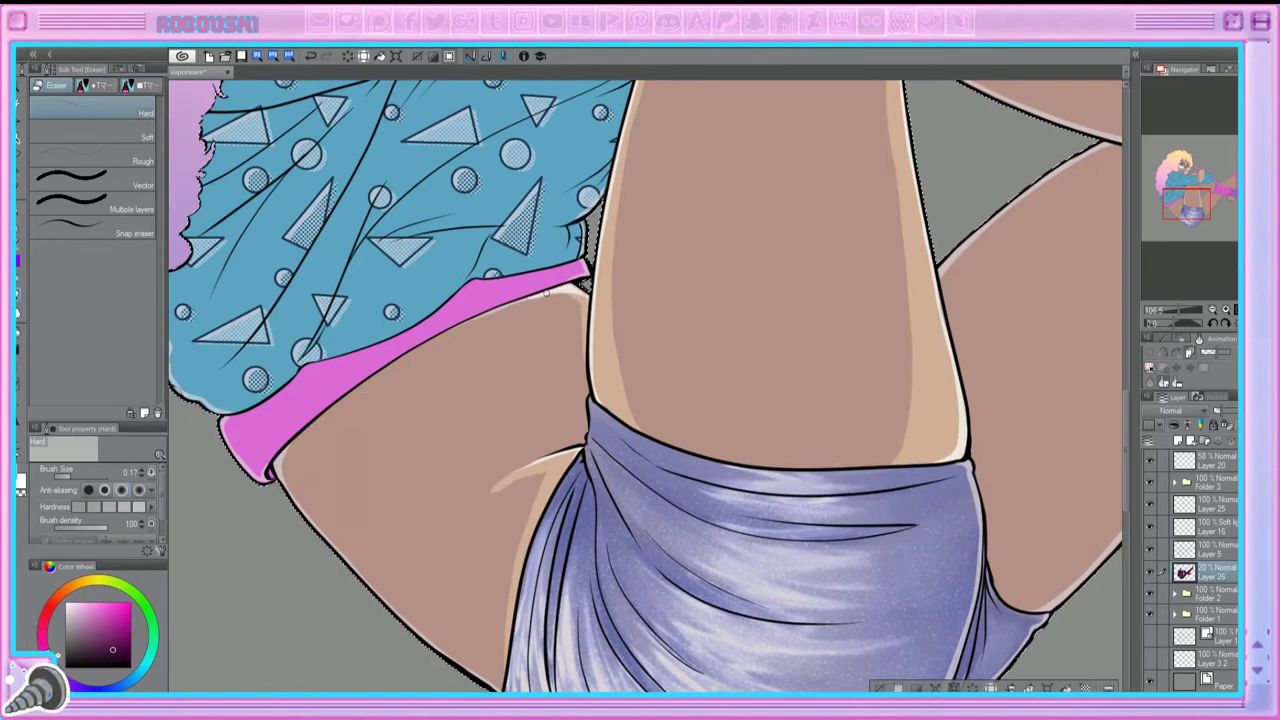
{"action": "left_click_drag", "start_coordinate": [422, 269], "coordinate": [517, 259]}
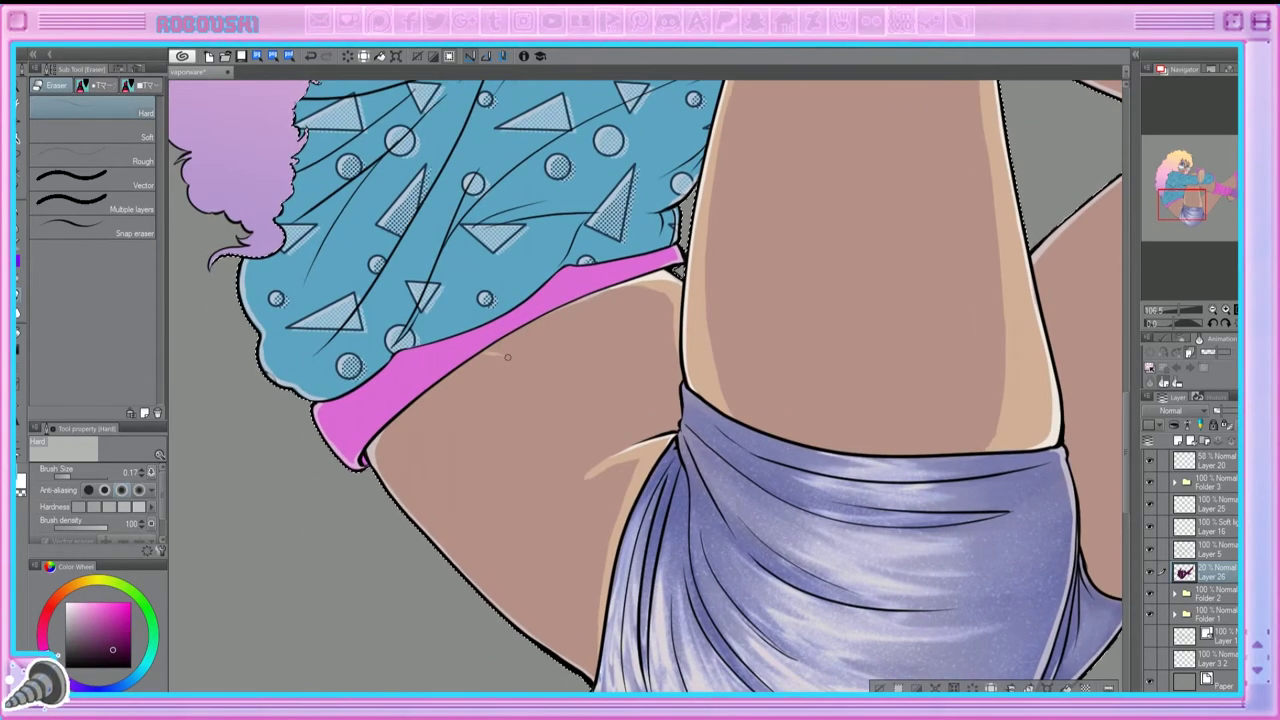
{"action": "scroll", "coordinate": [518, 260], "scroll_direction": "down", "scroll_amount": 2}
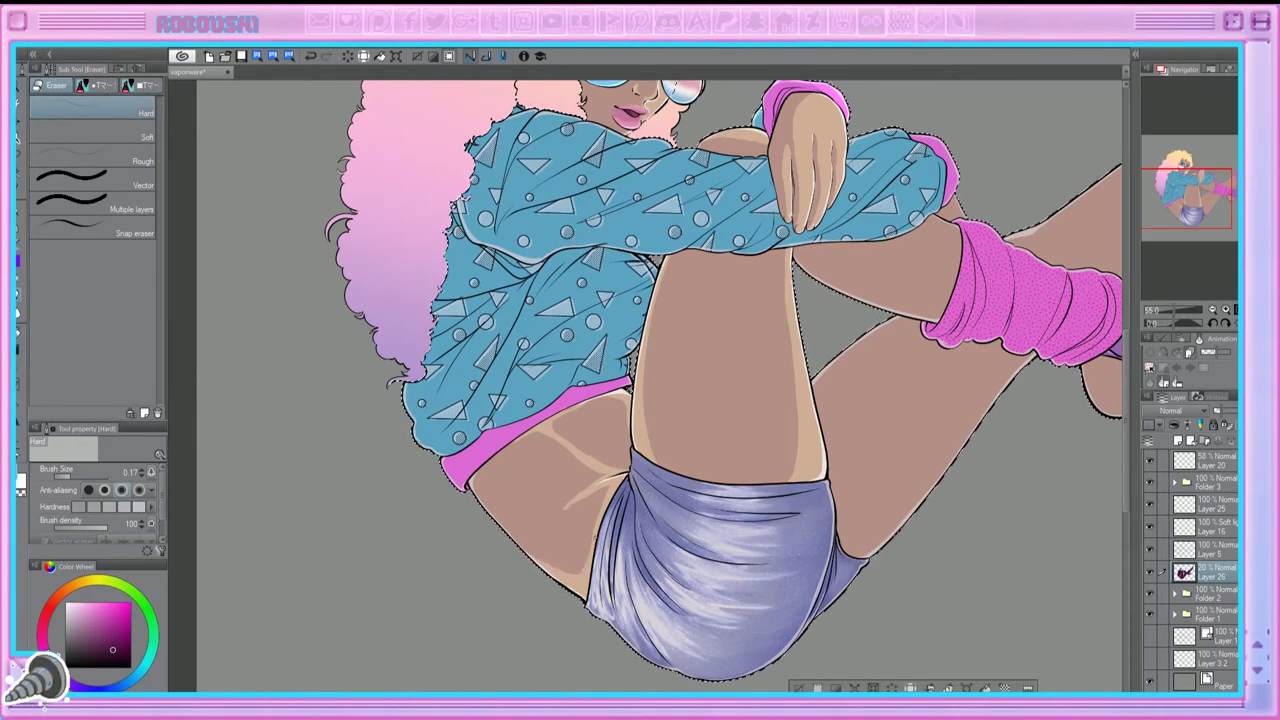
Step: Erase lit streaks from the shadow on the shorts, along the waistband folds beside the raised thigh
{"action": "left_click_drag", "start_coordinate": [1196, 194], "coordinate": [1196, 205]}
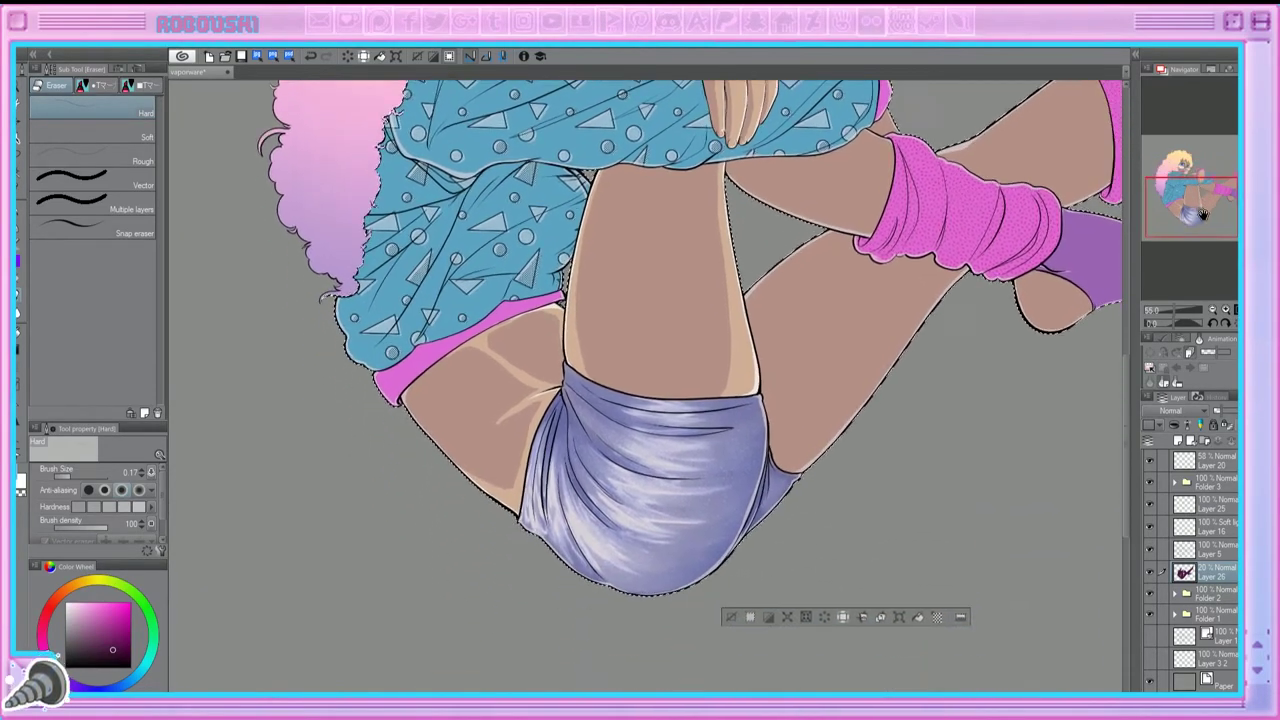
{"action": "scroll", "coordinate": [1196, 205], "scroll_direction": "up", "scroll_amount": 3}
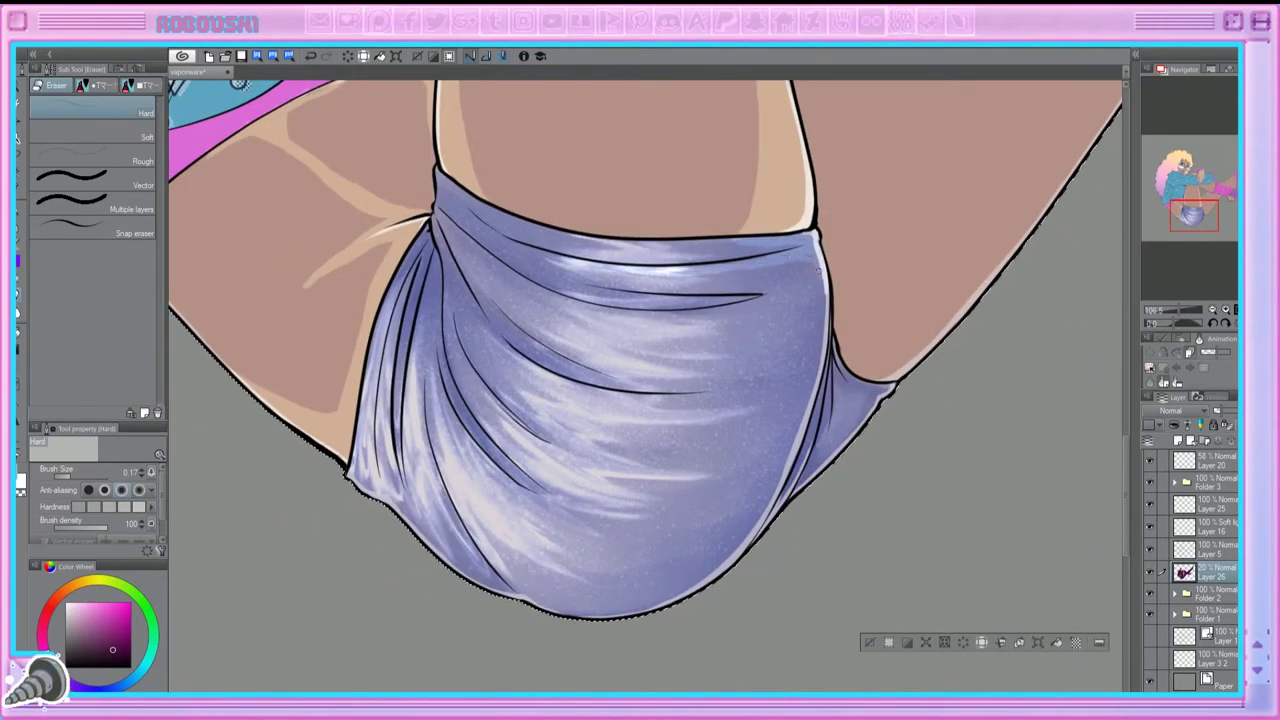
{"action": "left_click_drag", "start_coordinate": [1182, 324], "coordinate": [1185, 328]}
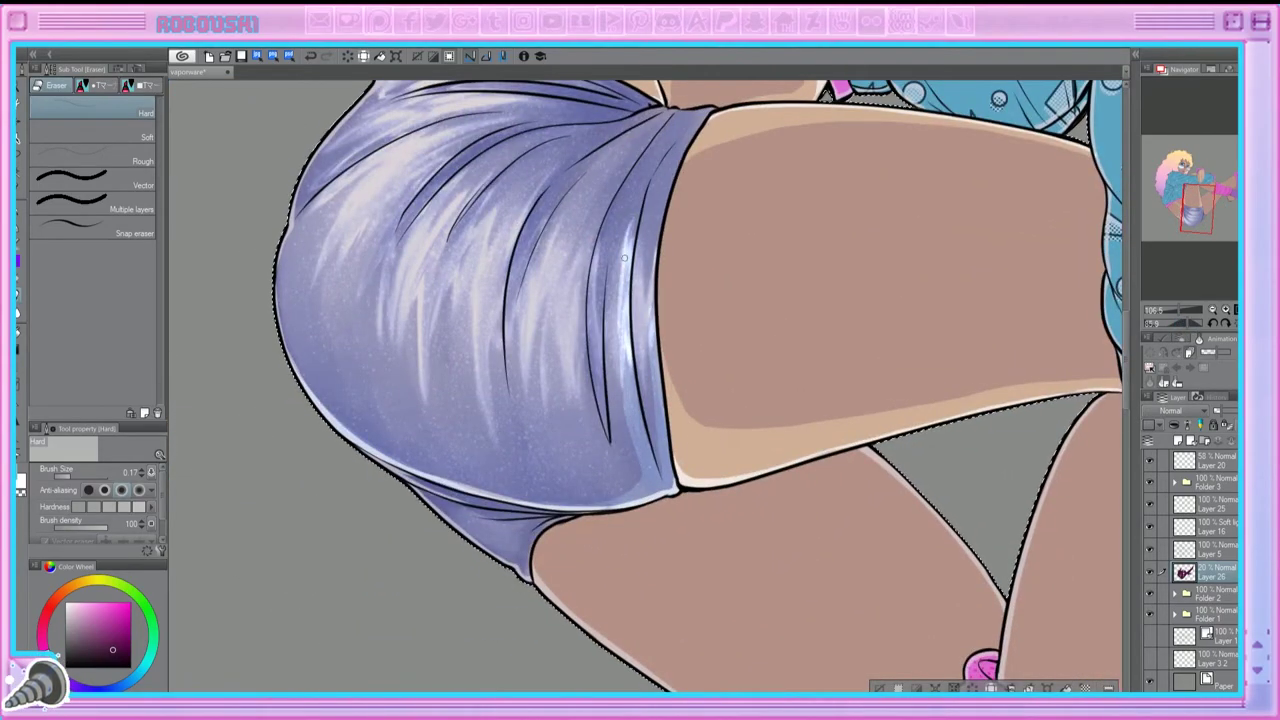
{"action": "left_click_drag", "start_coordinate": [636, 441], "coordinate": [640, 488]}
{"action": "left_click_drag", "start_coordinate": [565, 500], "coordinate": [530, 190]}
{"action": "mouse_move", "coordinate": [520, 300]}
{"action": "left_mouse_down"}
{"action": "mouse_move", "coordinate": [555, 470]}
{"action": "mouse_move", "coordinate": [526, 418]}
{"action": "left_mouse_up"}
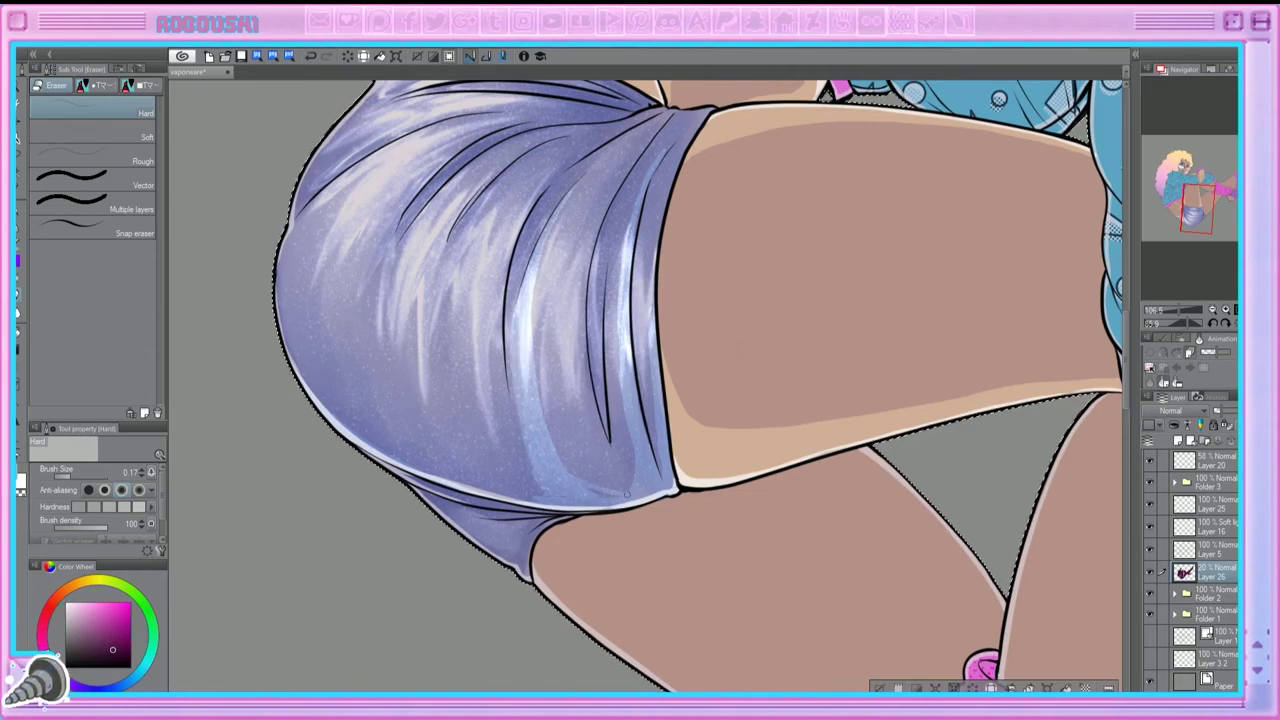
{"action": "left_click_drag", "start_coordinate": [607, 492], "coordinate": [537, 491]}
Step: Erase long lit streaks from the shadow between the remaining shorts folds, across the seat and on the far leg hem
{"action": "mouse_move", "coordinate": [508, 198]}
{"action": "left_mouse_down"}
{"action": "mouse_move", "coordinate": [474, 205]}
{"action": "mouse_move", "coordinate": [438, 480]}
{"action": "mouse_move", "coordinate": [467, 211]}
{"action": "left_mouse_up"}
{"action": "left_click_drag", "start_coordinate": [440, 465], "coordinate": [425, 330]}
{"action": "mouse_move", "coordinate": [535, 150]}
{"action": "left_mouse_down"}
{"action": "mouse_move", "coordinate": [471, 221]}
{"action": "mouse_move", "coordinate": [432, 404]}
{"action": "mouse_move", "coordinate": [453, 443]}
{"action": "mouse_move", "coordinate": [444, 467]}
{"action": "mouse_move", "coordinate": [329, 405]}
{"action": "mouse_move", "coordinate": [451, 184]}
{"action": "mouse_move", "coordinate": [394, 261]}
{"action": "mouse_move", "coordinate": [370, 390]}
{"action": "left_mouse_up"}
{"action": "mouse_move", "coordinate": [440, 200]}
{"action": "left_mouse_down"}
{"action": "mouse_move", "coordinate": [368, 380]}
{"action": "mouse_move", "coordinate": [310, 445]}
{"action": "left_mouse_up"}
{"action": "mouse_move", "coordinate": [325, 200]}
{"action": "left_mouse_down"}
{"action": "mouse_move", "coordinate": [395, 143]}
{"action": "mouse_move", "coordinate": [726, 302]}
{"action": "mouse_move", "coordinate": [660, 258]}
{"action": "left_mouse_up"}
{"action": "left_click_drag", "start_coordinate": [710, 300], "coordinate": [595, 195]}
{"action": "left_click_drag", "start_coordinate": [600, 212], "coordinate": [575, 148]}
{"action": "mouse_move", "coordinate": [518, 248]}
{"action": "left_mouse_down"}
{"action": "mouse_move", "coordinate": [514, 200]}
{"action": "mouse_move", "coordinate": [433, 313]}
{"action": "left_mouse_up"}
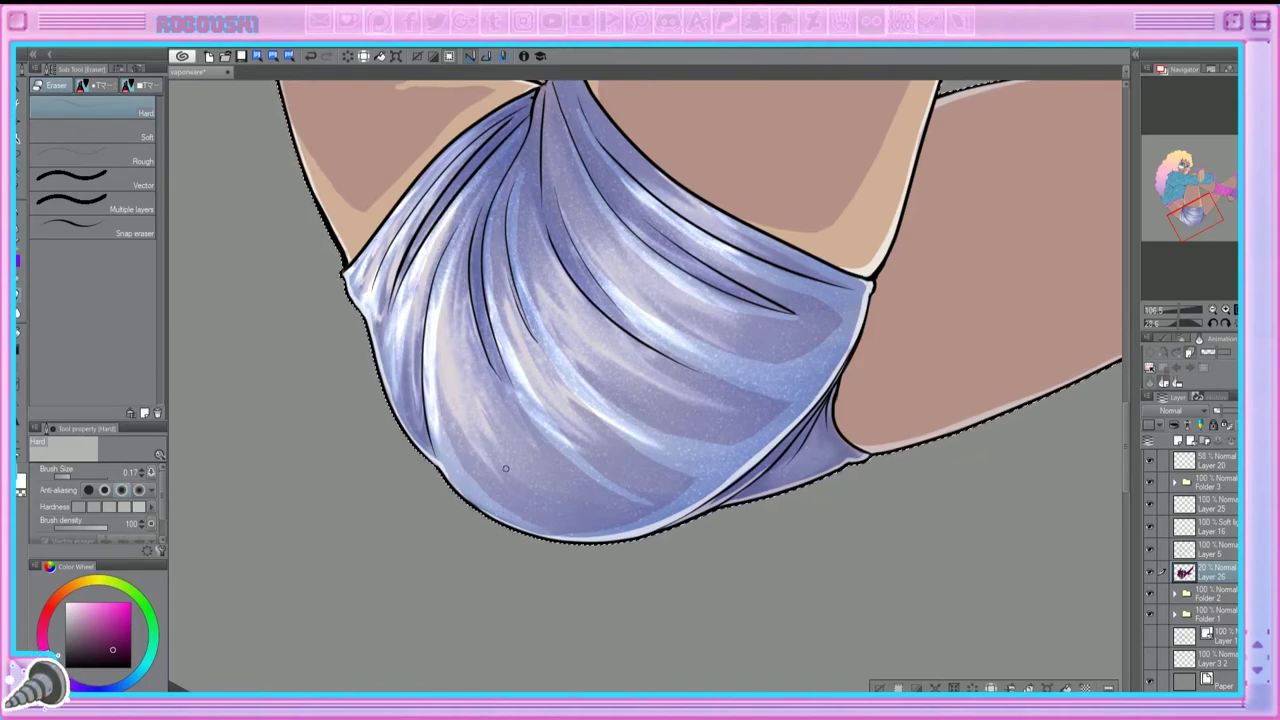
{"action": "left_click_drag", "start_coordinate": [598, 410], "coordinate": [573, 387]}
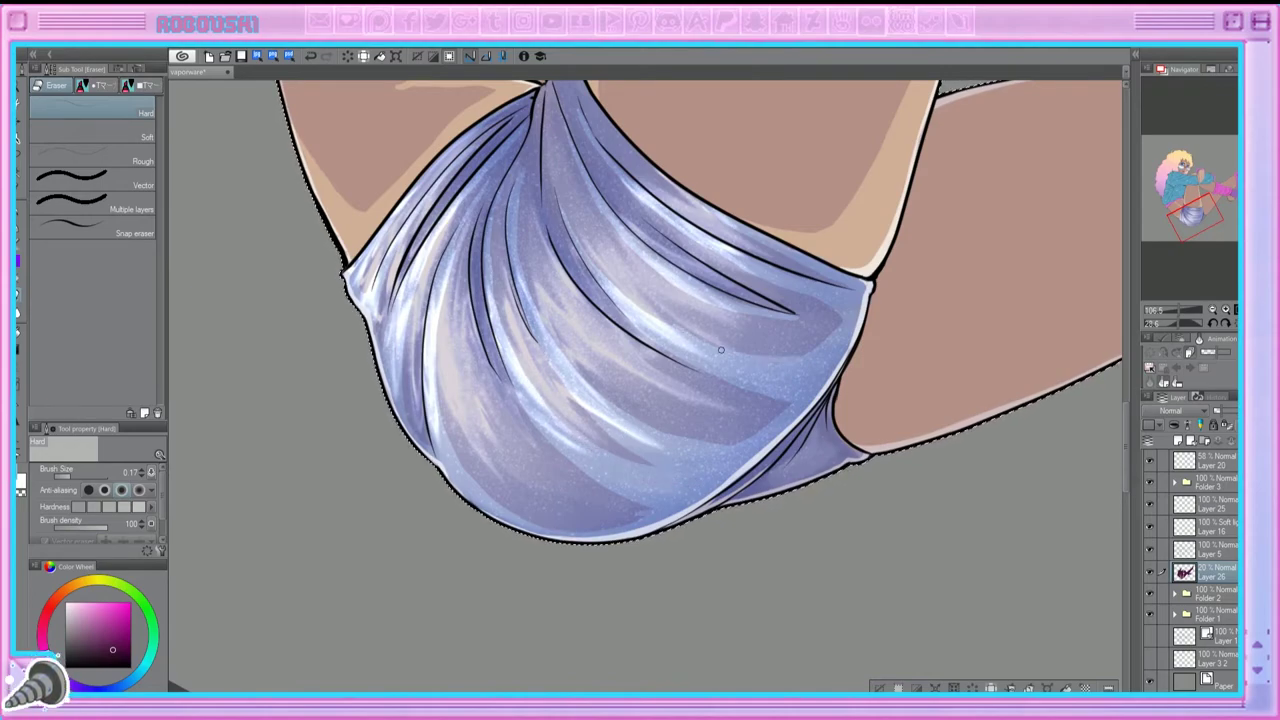
{"action": "mouse_move", "coordinate": [830, 453]}
{"action": "left_mouse_down"}
{"action": "mouse_move", "coordinate": [812, 470]}
{"action": "mouse_move", "coordinate": [812, 420]}
{"action": "left_mouse_up"}
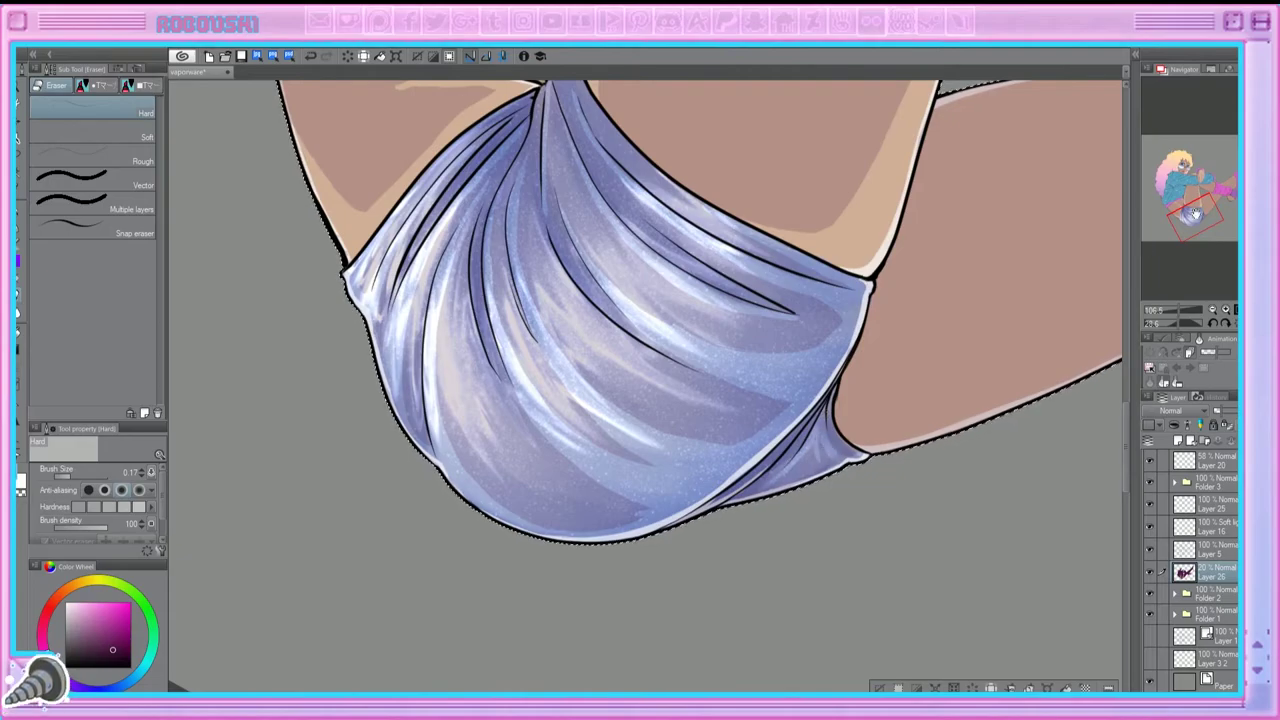
Step: Widen the lit strip along the raised thigh's outer edge by erasing more shadow down toward the shorts
{"action": "scroll", "coordinate": [423, 335], "scroll_direction": "up", "scroll_amount": 5}
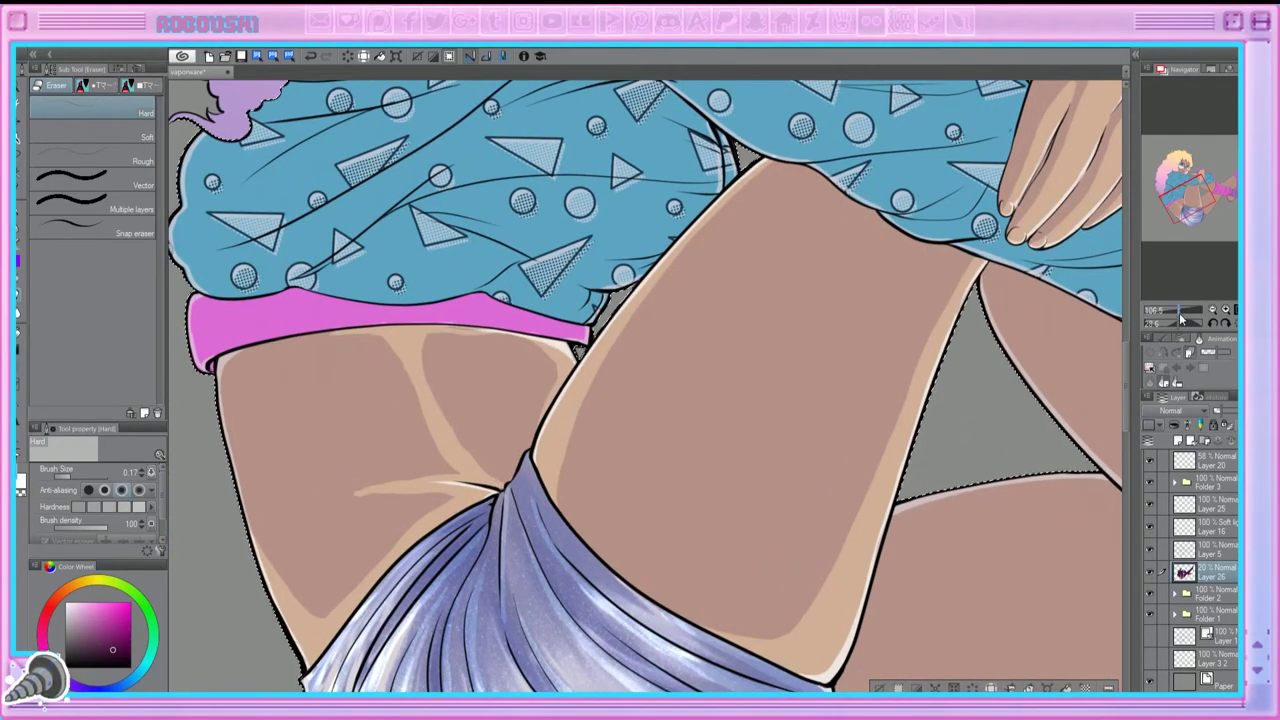
{"action": "left_click_drag", "start_coordinate": [398, 343], "coordinate": [410, 240]}
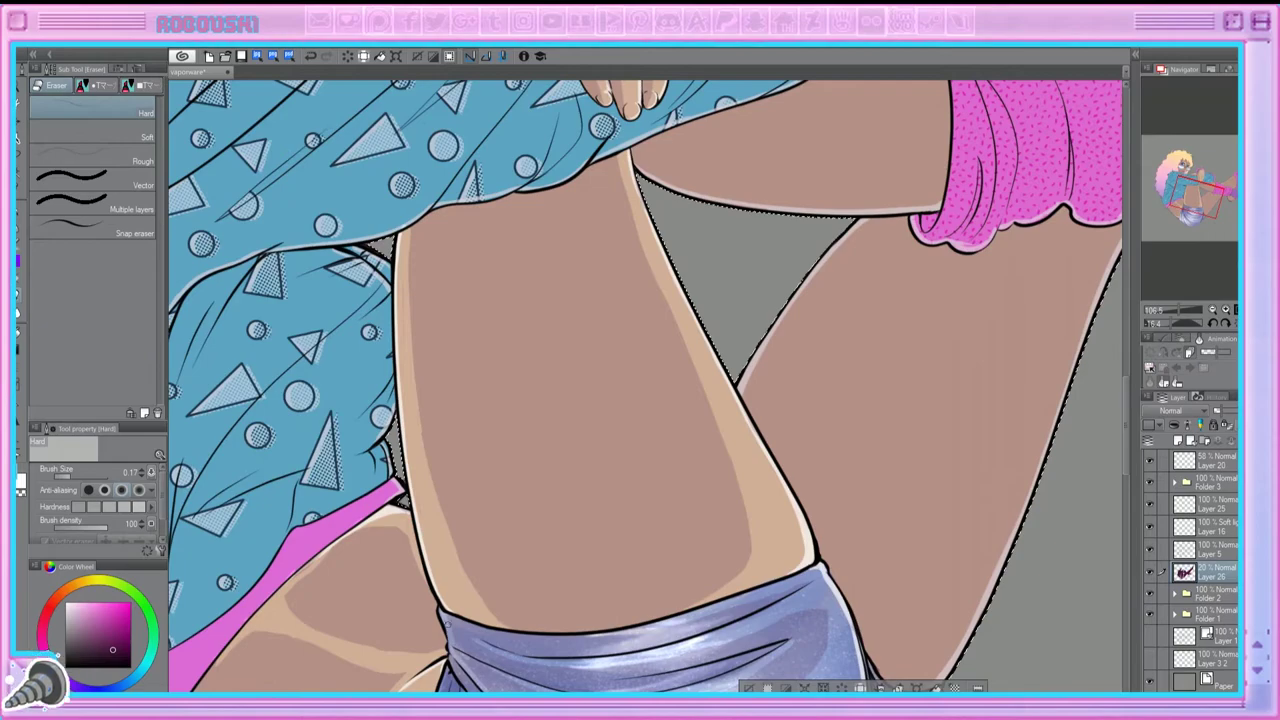
{"action": "left_click_drag", "start_coordinate": [640, 185], "coordinate": [716, 420]}
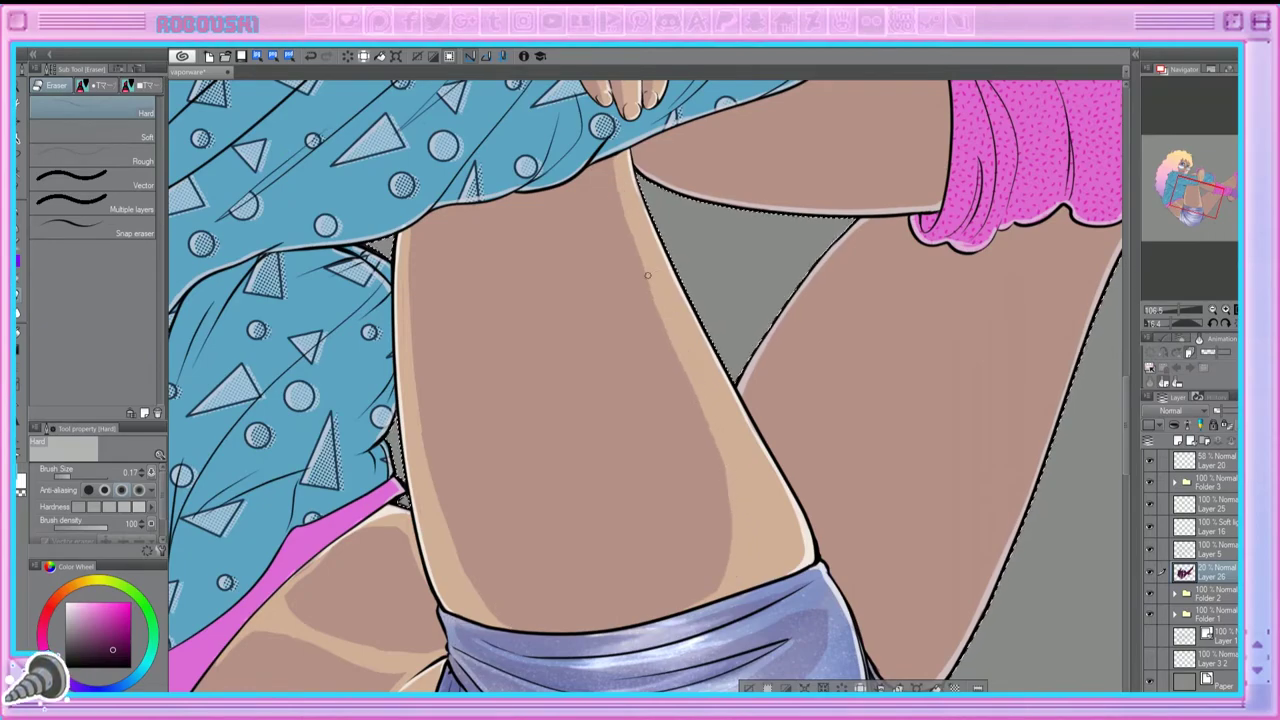
Step: Erase lit strips from the shadow along both edges of the rear thigh, from the leg warmer down to the shorts
{"action": "left_click_drag", "start_coordinate": [737, 563], "coordinate": [340, 475]}
{"action": "mouse_move", "coordinate": [472, 130]}
{"action": "left_mouse_down"}
{"action": "mouse_move", "coordinate": [421, 176]}
{"action": "mouse_move", "coordinate": [336, 328]}
{"action": "mouse_move", "coordinate": [410, 196]}
{"action": "left_mouse_up"}
{"action": "left_click_drag", "start_coordinate": [738, 126], "coordinate": [560, 590]}
{"action": "left_click_drag", "start_coordinate": [692, 212], "coordinate": [615, 440]}
{"action": "left_click_drag", "start_coordinate": [732, 126], "coordinate": [645, 385]}
{"action": "mouse_move", "coordinate": [676, 237]}
{"action": "left_mouse_down"}
{"action": "mouse_move", "coordinate": [498, 601]}
{"action": "mouse_move", "coordinate": [482, 590]}
{"action": "mouse_move", "coordinate": [560, 530]}
{"action": "mouse_move", "coordinate": [605, 435]}
{"action": "left_mouse_up"}
{"action": "mouse_move", "coordinate": [488, 584]}
{"action": "left_mouse_down"}
{"action": "mouse_move", "coordinate": [576, 482]}
{"action": "mouse_move", "coordinate": [726, 132]}
{"action": "left_mouse_up"}
{"action": "left_click_drag", "start_coordinate": [664, 270], "coordinate": [555, 520]}
{"action": "left_click_drag", "start_coordinate": [714, 140], "coordinate": [671, 243]}
{"action": "left_click_drag", "start_coordinate": [524, 568], "coordinate": [486, 582]}
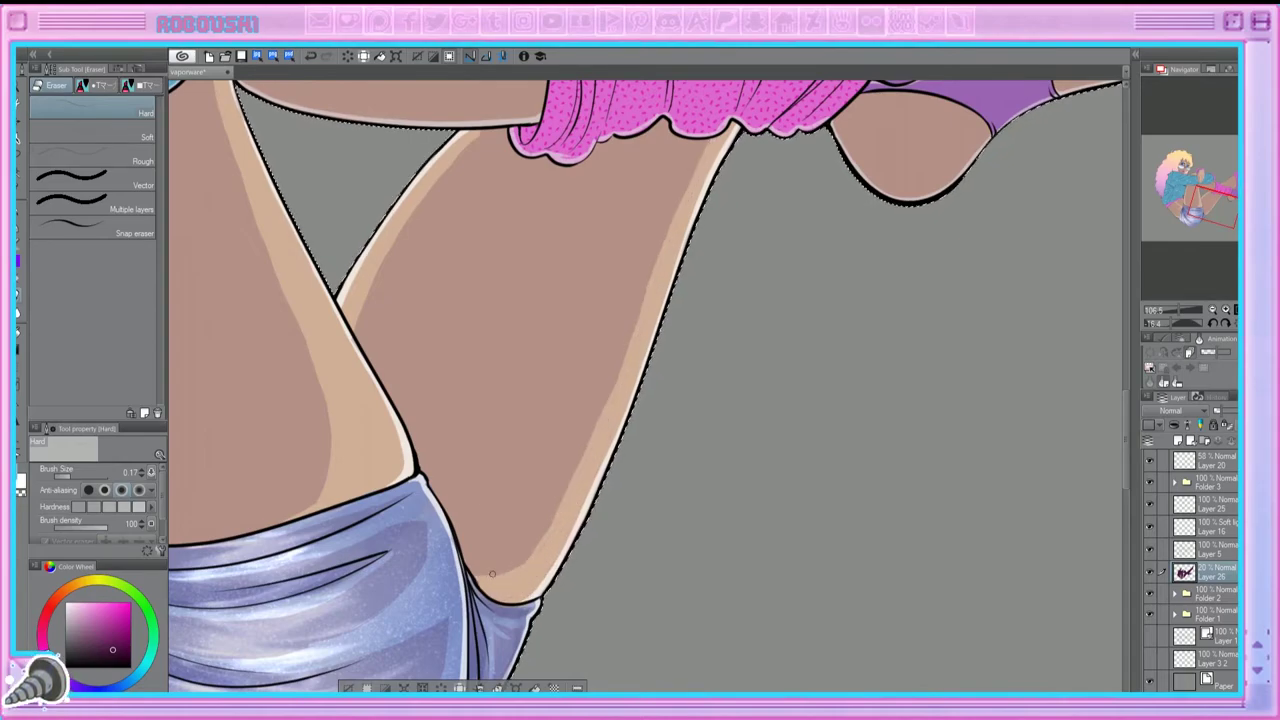
{"action": "left_click_drag", "start_coordinate": [456, 162], "coordinate": [358, 342]}
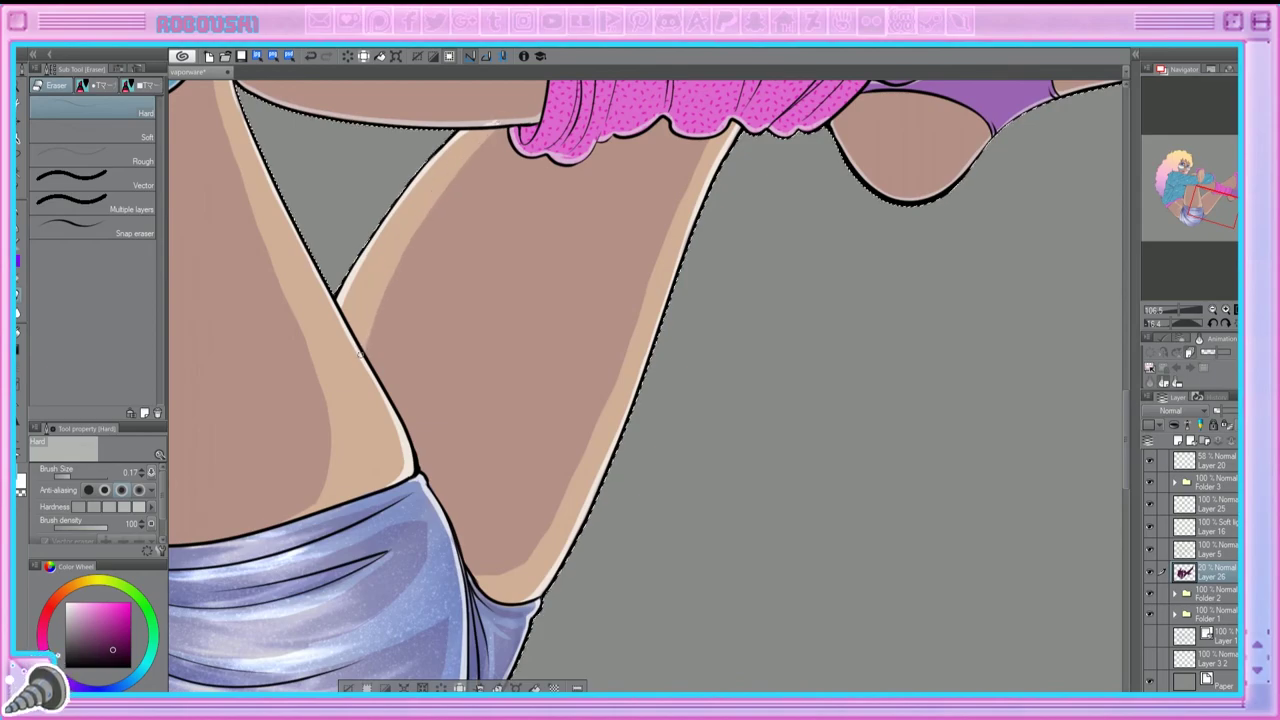
Step: Erase lit areas from the shadow on the skin between the sleeve and leg warmer, and on the pink cuff
{"action": "scroll", "coordinate": [640, 400], "scroll_direction": "up", "scroll_amount": 5}
{"action": "key", "text": "p"}
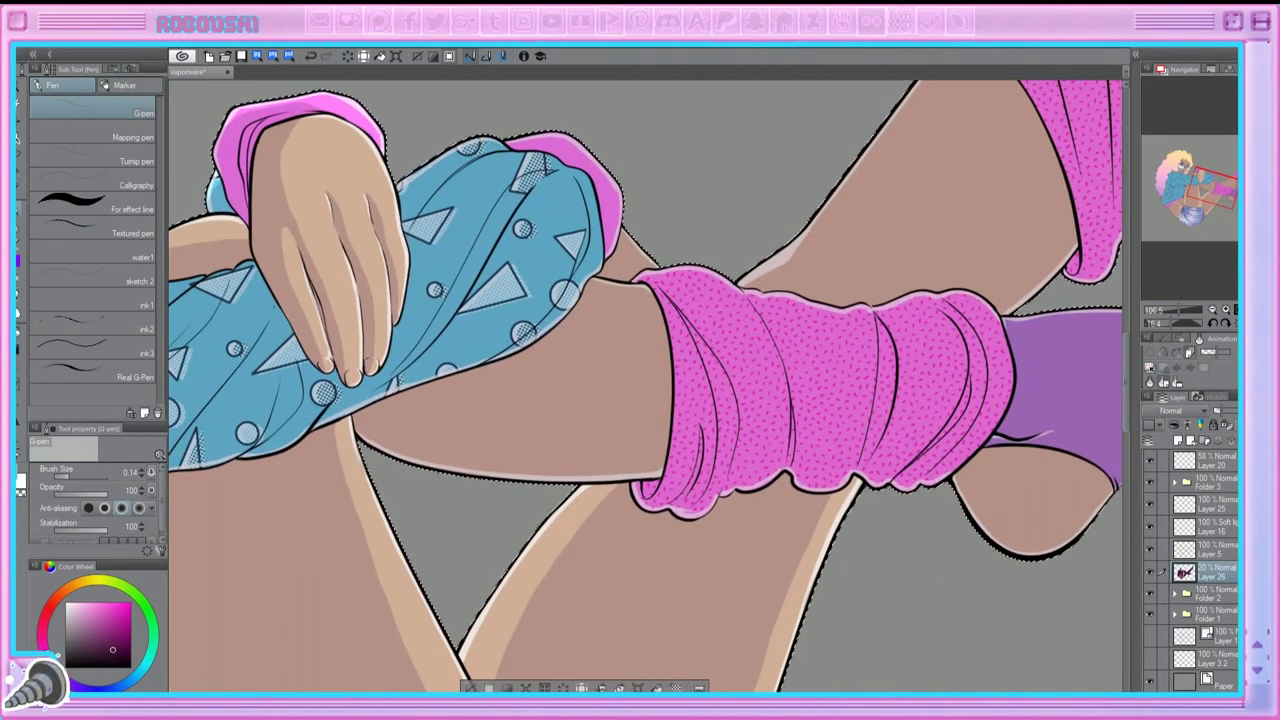
{"action": "key", "text": "e"}
{"action": "mouse_move", "coordinate": [653, 290]}
{"action": "left_mouse_down"}
{"action": "mouse_move", "coordinate": [513, 270]}
{"action": "mouse_move", "coordinate": [531, 392]}
{"action": "mouse_move", "coordinate": [450, 255]}
{"action": "left_mouse_up"}
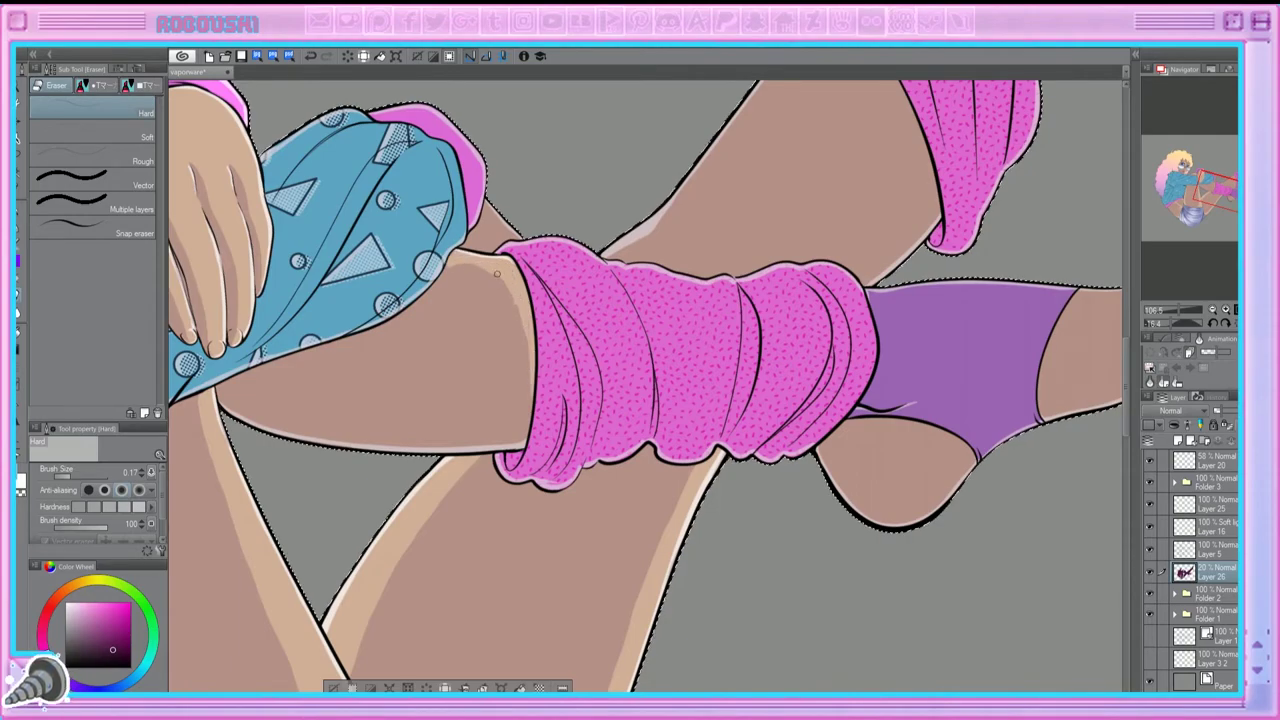
{"action": "mouse_move", "coordinate": [526, 388]}
{"action": "left_mouse_down"}
{"action": "mouse_move", "coordinate": [462, 268]}
{"action": "mouse_move", "coordinate": [448, 274]}
{"action": "mouse_move", "coordinate": [470, 282]}
{"action": "mouse_move", "coordinate": [441, 279]}
{"action": "left_mouse_up"}
{"action": "mouse_move", "coordinate": [519, 340]}
{"action": "left_mouse_down"}
{"action": "mouse_move", "coordinate": [500, 222]}
{"action": "mouse_move", "coordinate": [640, 200]}
{"action": "left_mouse_up"}
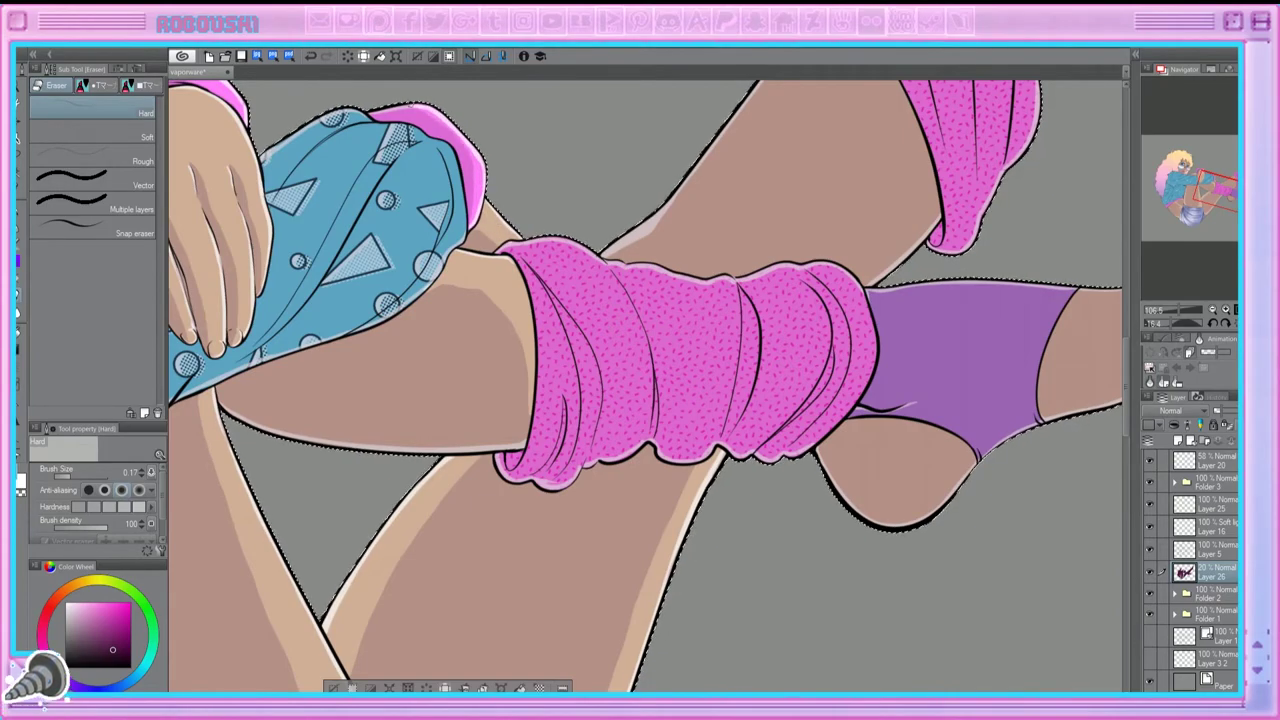
Step: Erase lit areas from the shadow on the toes, upper foot, purple stirrup sock and heel
{"action": "left_click_drag", "start_coordinate": [1195, 184], "coordinate": [1220, 186]}
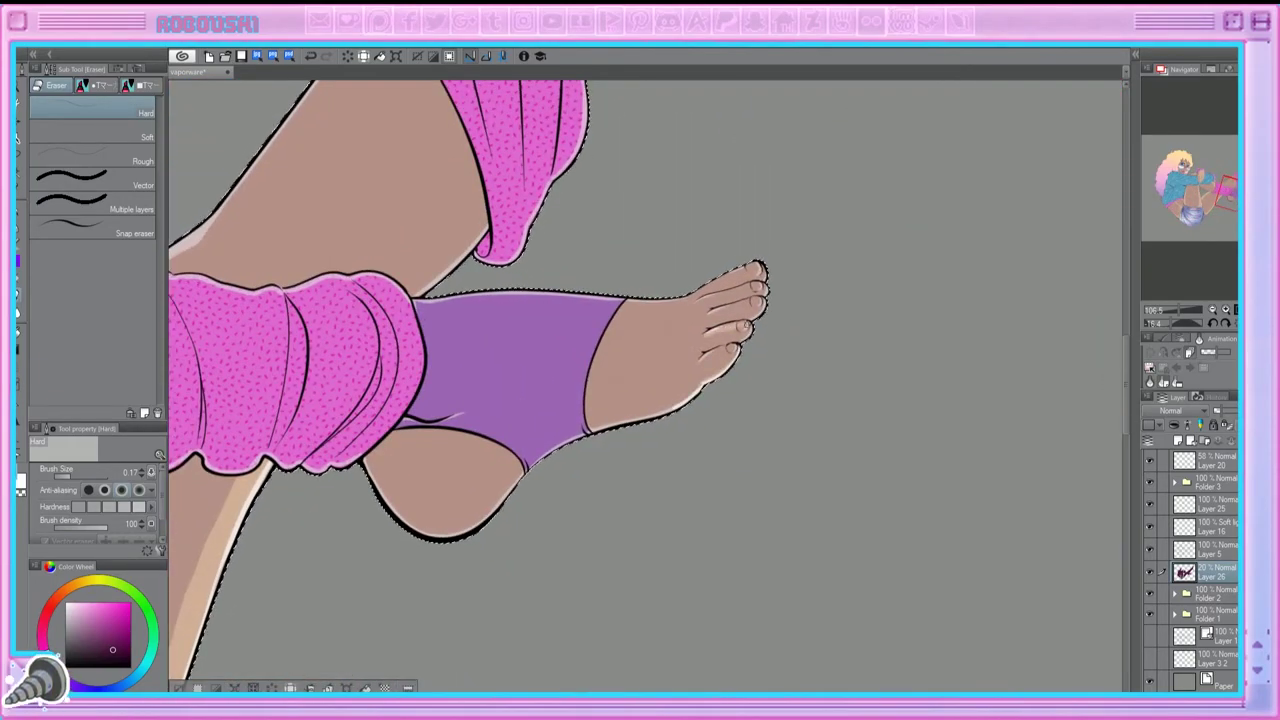
{"action": "left_click_drag", "start_coordinate": [740, 346], "coordinate": [721, 352]}
{"action": "mouse_move", "coordinate": [730, 306]}
{"action": "left_mouse_down"}
{"action": "mouse_move", "coordinate": [768, 292]}
{"action": "mouse_move", "coordinate": [514, 293]}
{"action": "left_mouse_up"}
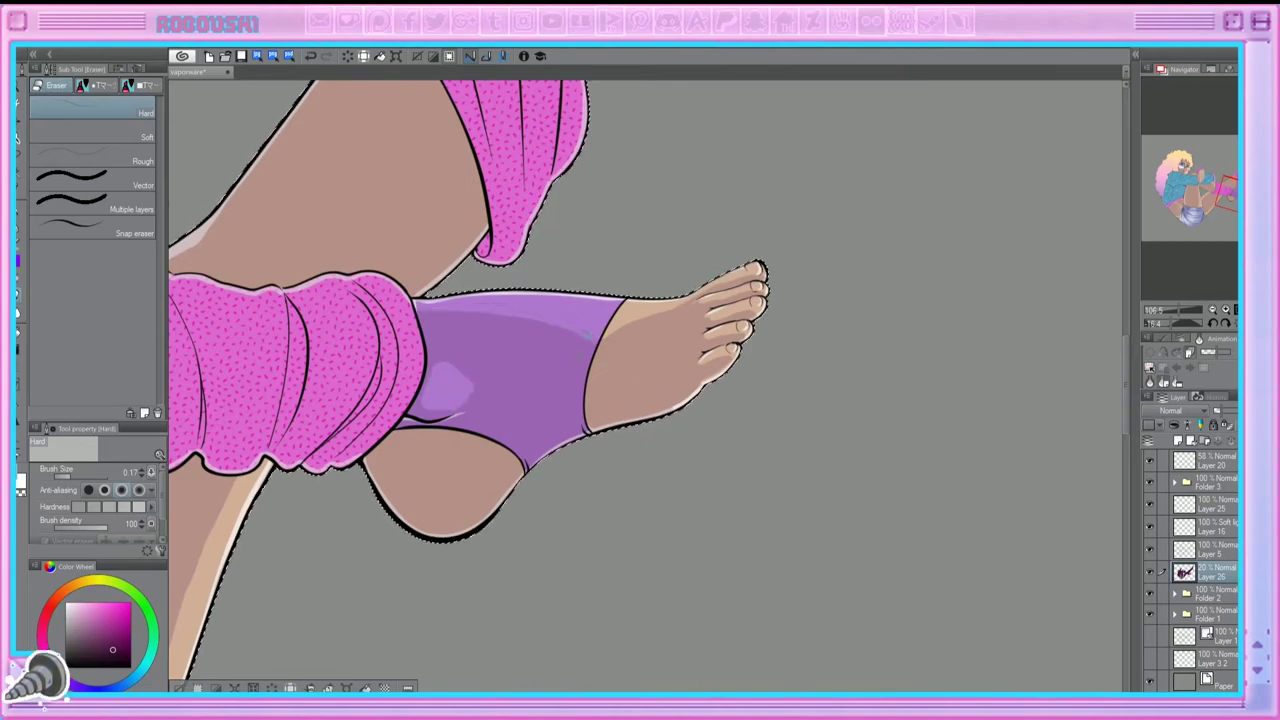
{"action": "mouse_move", "coordinate": [505, 452]}
{"action": "left_mouse_down"}
{"action": "mouse_move", "coordinate": [378, 434]}
{"action": "mouse_move", "coordinate": [372, 449]}
{"action": "left_mouse_up"}
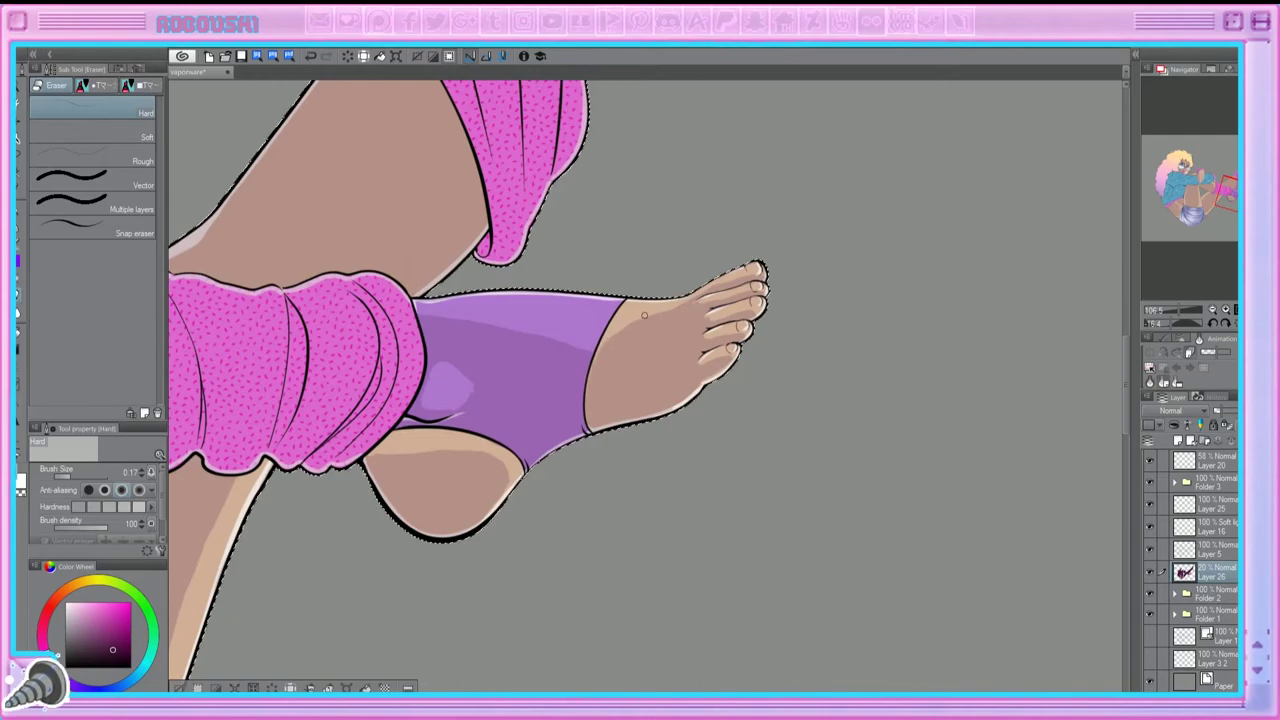
Step: Erase lit strips from the shadow along both edges of the bare leg between the two pink leg warmers
{"action": "left_click_drag", "start_coordinate": [814, 274], "coordinate": [964, 227]}
{"action": "left_click_drag", "start_coordinate": [700, 300], "coordinate": [767, 480]}
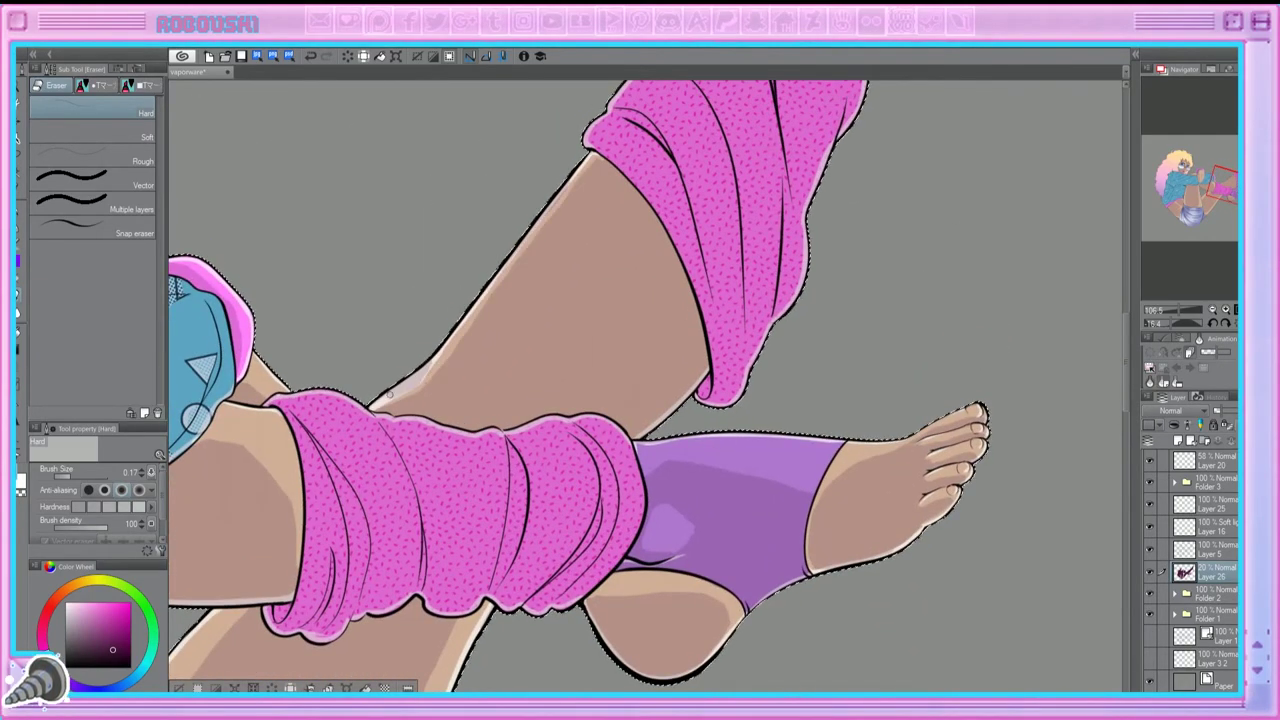
{"action": "left_click_drag", "start_coordinate": [573, 185], "coordinate": [421, 398]}
{"action": "mouse_move", "coordinate": [700, 365]}
{"action": "left_mouse_down"}
{"action": "mouse_move", "coordinate": [655, 420]}
{"action": "mouse_move", "coordinate": [700, 360]}
{"action": "mouse_move", "coordinate": [678, 362]}
{"action": "left_mouse_up"}
{"action": "scroll", "coordinate": [678, 362], "scroll_direction": "down", "scroll_amount": 3}
{"action": "scroll", "coordinate": [678, 362], "scroll_direction": "up", "scroll_amount": 3}
{"action": "left_click_drag", "start_coordinate": [655, 282], "coordinate": [495, 410]}
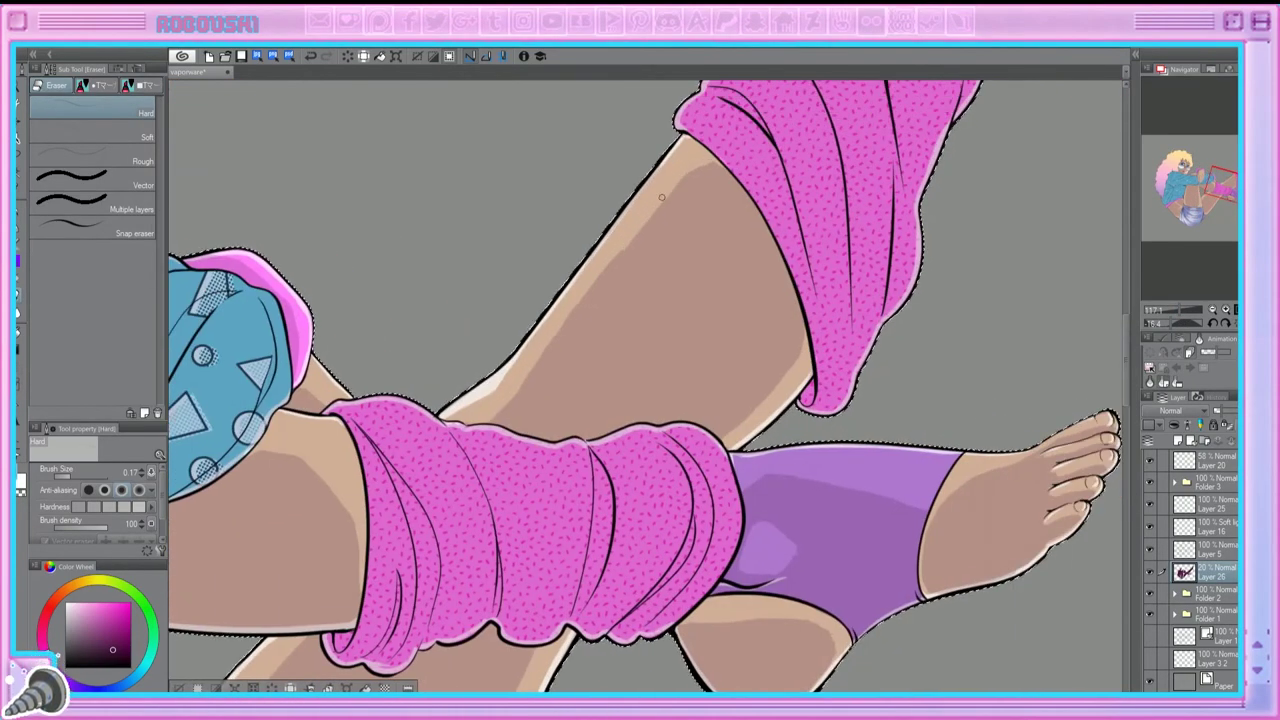
Step: Erase lit areas from the shadow along the sweater's pink hem band and the hip skin beside it
{"action": "mouse_move", "coordinate": [255, 710]}
{"action": "left_mouse_down"}
{"action": "mouse_move", "coordinate": [425, 350]}
{"action": "mouse_move", "coordinate": [370, 440]}
{"action": "mouse_move", "coordinate": [400, 400]}
{"action": "mouse_move", "coordinate": [366, 560]}
{"action": "mouse_move", "coordinate": [505, 300]}
{"action": "mouse_move", "coordinate": [765, 204]}
{"action": "mouse_move", "coordinate": [875, 240]}
{"action": "left_mouse_up"}
{"action": "mouse_move", "coordinate": [340, 590]}
{"action": "left_mouse_down"}
{"action": "mouse_move", "coordinate": [345, 225]}
{"action": "mouse_move", "coordinate": [393, 604]}
{"action": "left_mouse_up"}
{"action": "mouse_move", "coordinate": [345, 210]}
{"action": "left_mouse_down"}
{"action": "mouse_move", "coordinate": [350, 415]}
{"action": "mouse_move", "coordinate": [420, 630]}
{"action": "mouse_move", "coordinate": [445, 655]}
{"action": "left_mouse_up"}
{"action": "left_click", "coordinate": [1181, 212]}
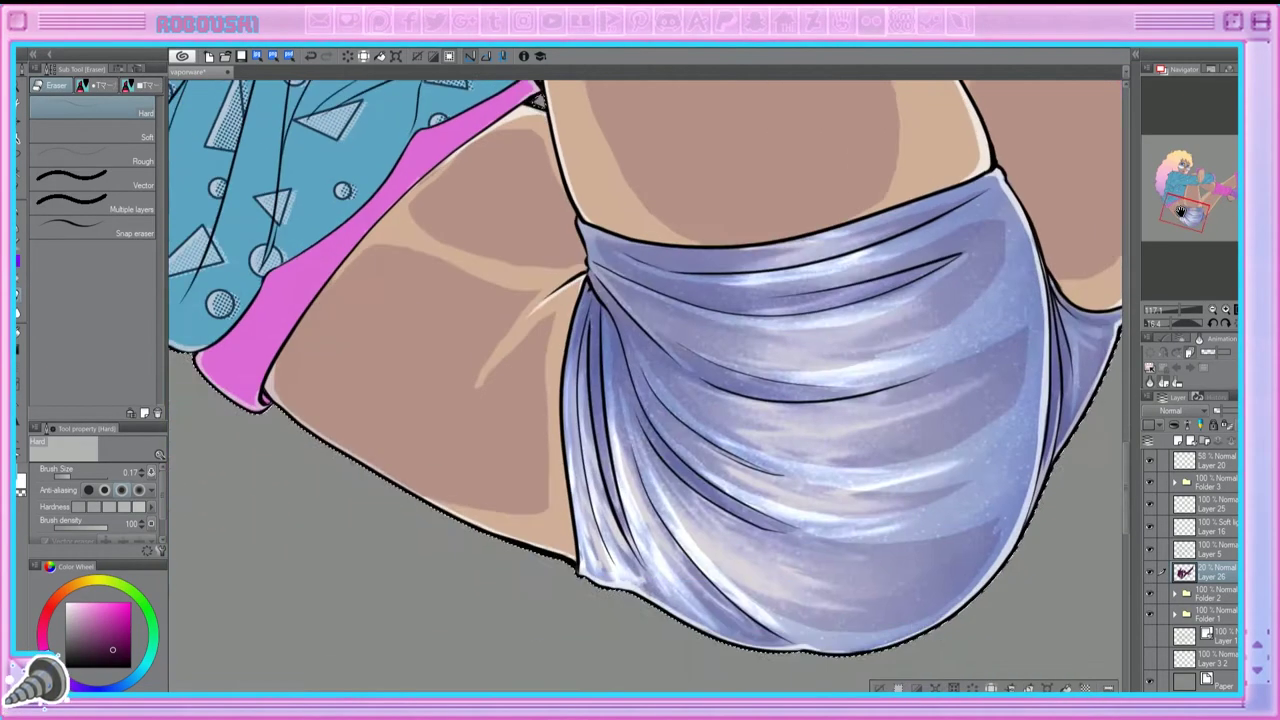
{"action": "left_click_drag", "start_coordinate": [1181, 212], "coordinate": [1175, 200]}
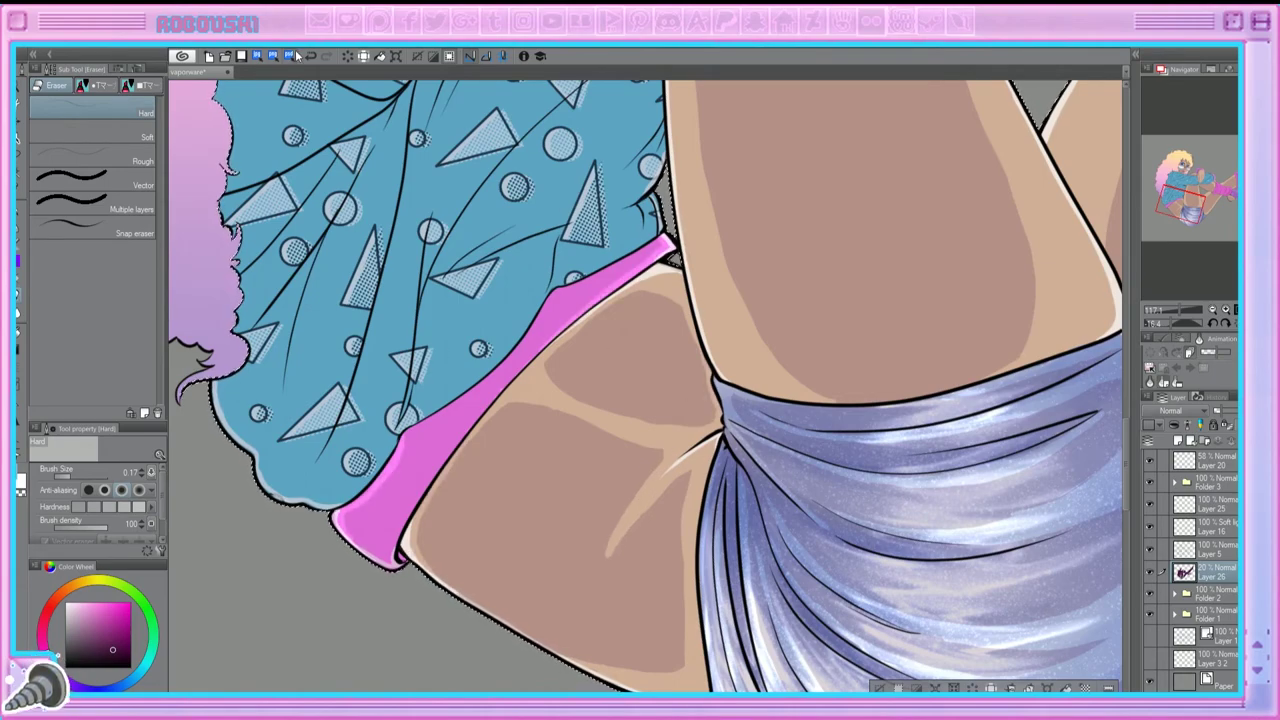
{"action": "mouse_move", "coordinate": [650, 255]}
{"action": "left_mouse_down"}
{"action": "mouse_move", "coordinate": [540, 330]}
{"action": "mouse_move", "coordinate": [440, 445]}
{"action": "mouse_move", "coordinate": [392, 540]}
{"action": "left_mouse_up"}
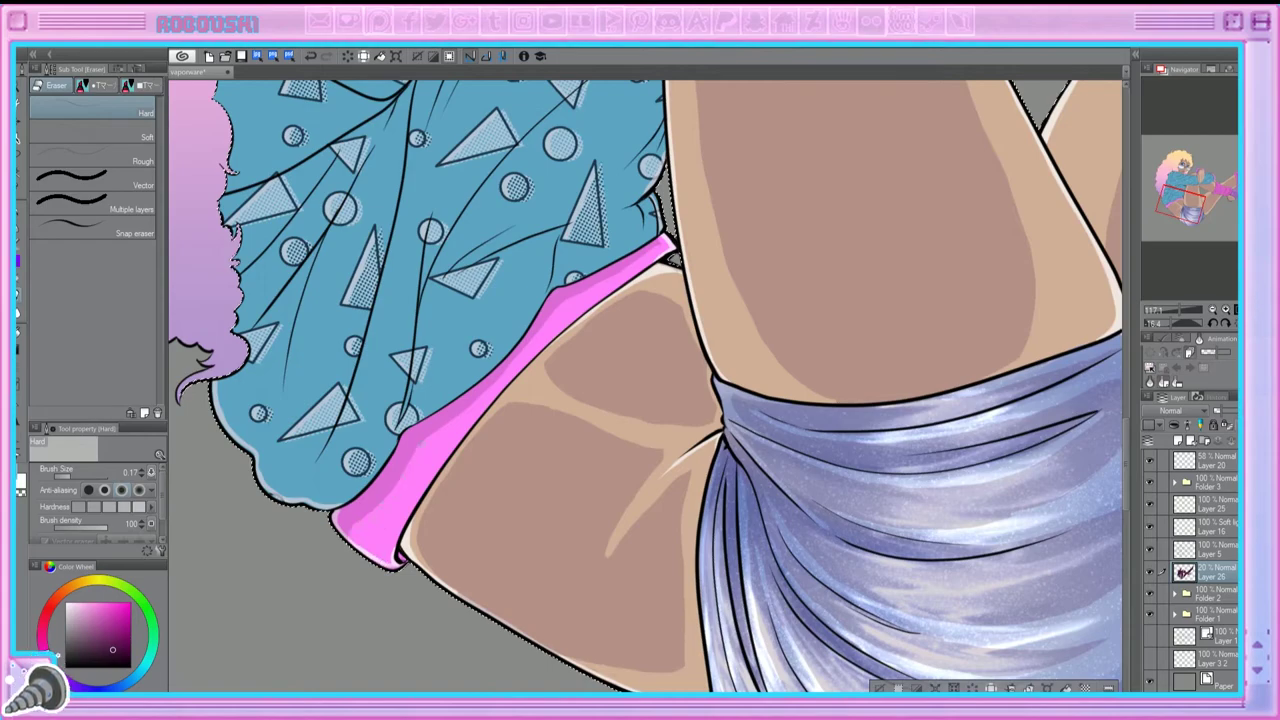
Step: Erase broad lit streaks from the shadow on the sweater torso, below the sleeve and beside the raised thigh
{"action": "scroll", "coordinate": [645, 387], "scroll_direction": "up", "scroll_amount": 5}
{"action": "left_click_drag", "start_coordinate": [645, 365], "coordinate": [480, 505]}
{"action": "left_click_drag", "start_coordinate": [660, 340], "coordinate": [470, 520]}
{"action": "mouse_move", "coordinate": [660, 366]}
{"action": "left_mouse_down"}
{"action": "mouse_move", "coordinate": [452, 545]}
{"action": "mouse_move", "coordinate": [641, 402]}
{"action": "mouse_move", "coordinate": [462, 536]}
{"action": "left_mouse_up"}
{"action": "mouse_move", "coordinate": [620, 322]}
{"action": "left_mouse_down"}
{"action": "mouse_move", "coordinate": [518, 406]}
{"action": "mouse_move", "coordinate": [468, 478]}
{"action": "left_mouse_up"}
{"action": "left_click_drag", "start_coordinate": [642, 304], "coordinate": [542, 374]}
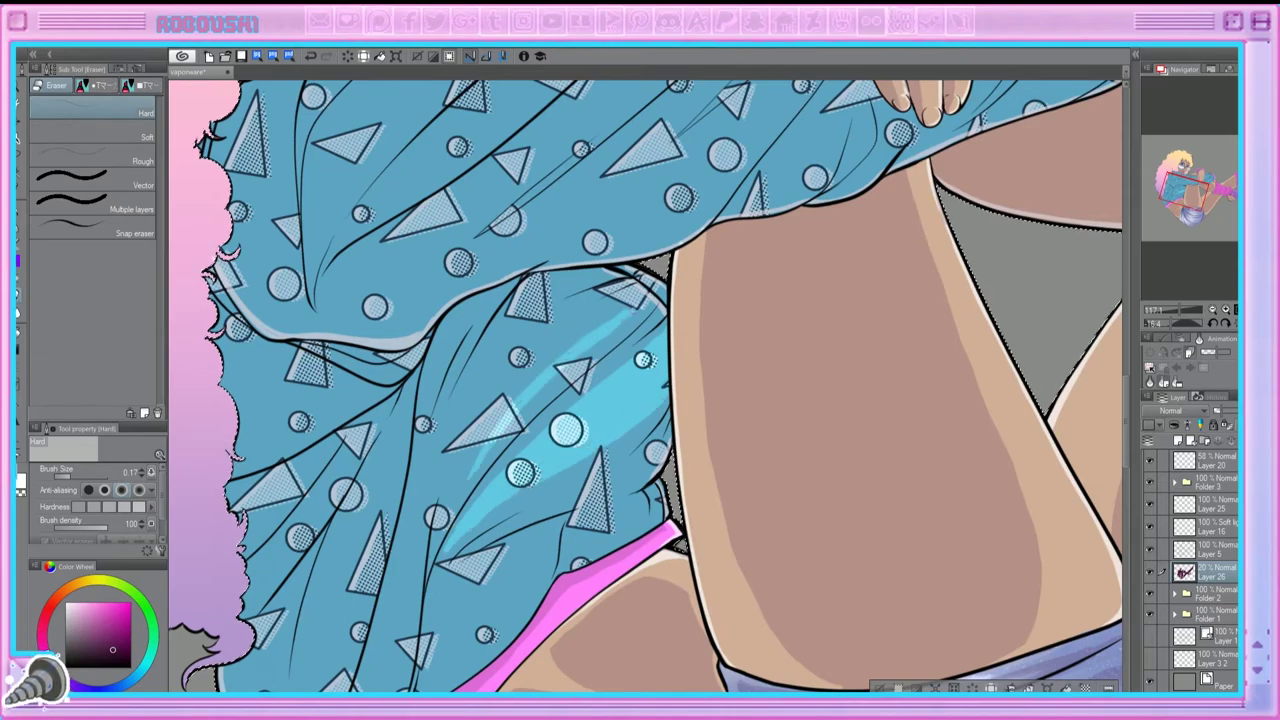
{"action": "left_click_drag", "start_coordinate": [638, 300], "coordinate": [500, 425]}
{"action": "left_click_drag", "start_coordinate": [585, 330], "coordinate": [470, 480]}
{"action": "left_click_drag", "start_coordinate": [630, 298], "coordinate": [480, 435]}
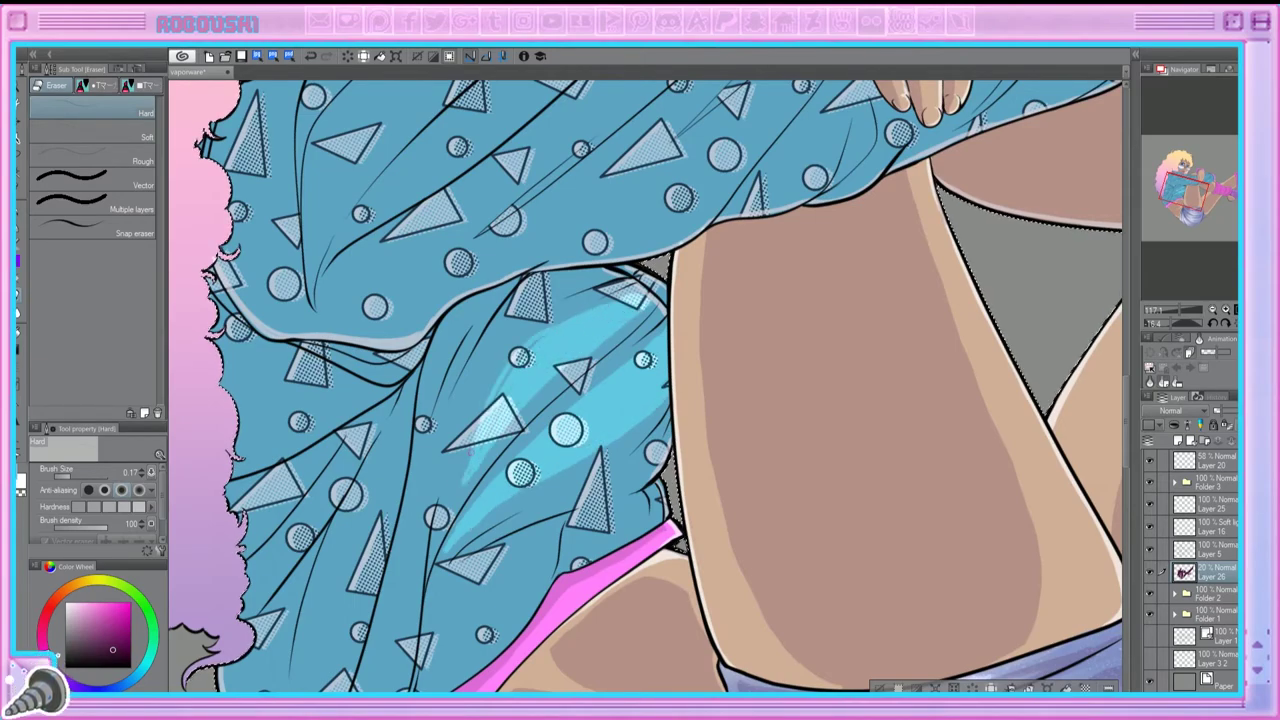
{"action": "left_click_drag", "start_coordinate": [512, 352], "coordinate": [450, 502]}
Step: Erase lit patches from the sweater shadow between the folds just above the pink hem
{"action": "scroll", "coordinate": [608, 400], "scroll_direction": "down", "scroll_amount": 3}
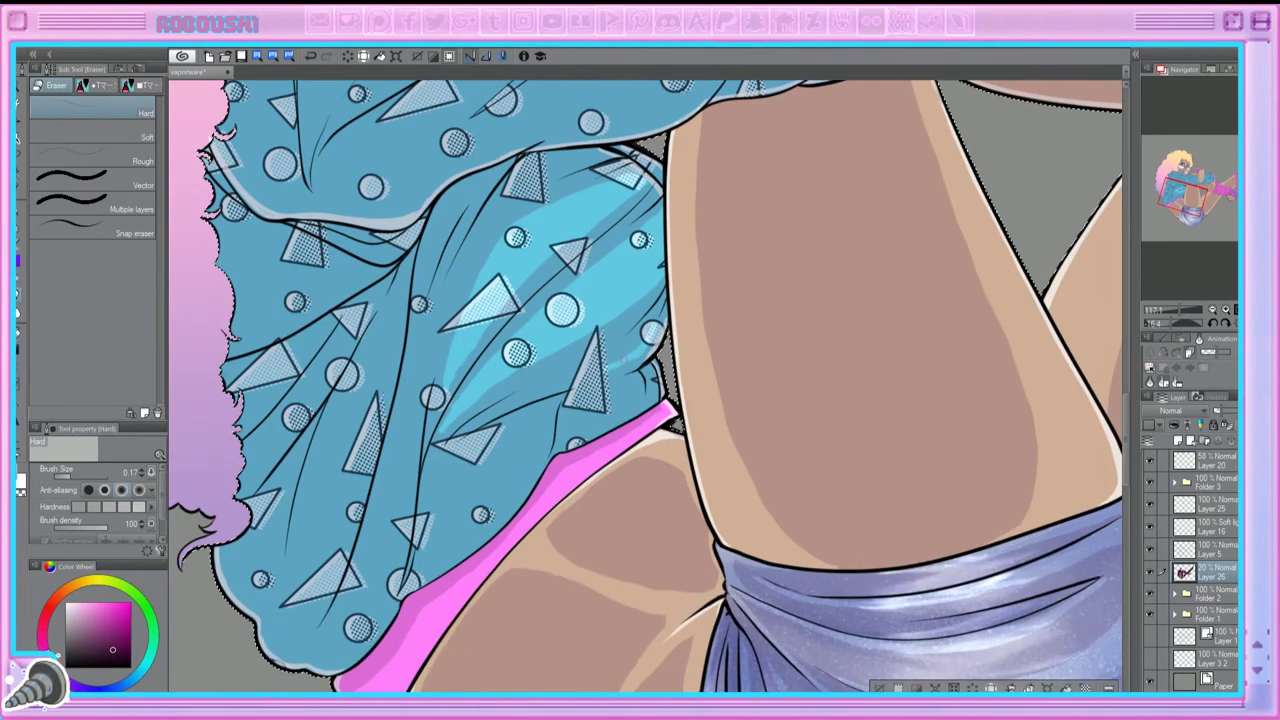
{"action": "left_click_drag", "start_coordinate": [640, 300], "coordinate": [540, 390]}
{"action": "mouse_move", "coordinate": [580, 340]}
{"action": "left_mouse_down"}
{"action": "mouse_move", "coordinate": [486, 394]}
{"action": "mouse_move", "coordinate": [446, 545]}
{"action": "left_mouse_up"}
{"action": "mouse_move", "coordinate": [532, 426]}
{"action": "left_mouse_down"}
{"action": "mouse_move", "coordinate": [448, 534]}
{"action": "mouse_move", "coordinate": [505, 442]}
{"action": "left_mouse_up"}
{"action": "left_click_drag", "start_coordinate": [615, 402], "coordinate": [578, 425]}
Step: Erase long lit streaks from the shadow along the sweater's lower back folds, down to the scalloped bottom edge
{"action": "left_click_drag", "start_coordinate": [402, 450], "coordinate": [342, 620]}
{"action": "left_click_drag", "start_coordinate": [392, 528], "coordinate": [345, 636]}
{"action": "mouse_move", "coordinate": [418, 370]}
{"action": "left_mouse_down"}
{"action": "mouse_move", "coordinate": [410, 460]}
{"action": "mouse_move", "coordinate": [340, 632]}
{"action": "left_mouse_up"}
{"action": "mouse_move", "coordinate": [418, 340]}
{"action": "left_mouse_down"}
{"action": "mouse_move", "coordinate": [350, 600]}
{"action": "mouse_move", "coordinate": [410, 490]}
{"action": "left_mouse_up"}
{"action": "left_click_drag", "start_coordinate": [640, 400], "coordinate": [750, 190]}
{"action": "left_click_drag", "start_coordinate": [330, 360], "coordinate": [440, 445]}
{"action": "left_click_drag", "start_coordinate": [470, 155], "coordinate": [410, 390]}
{"action": "left_click_drag", "start_coordinate": [462, 185], "coordinate": [395, 425]}
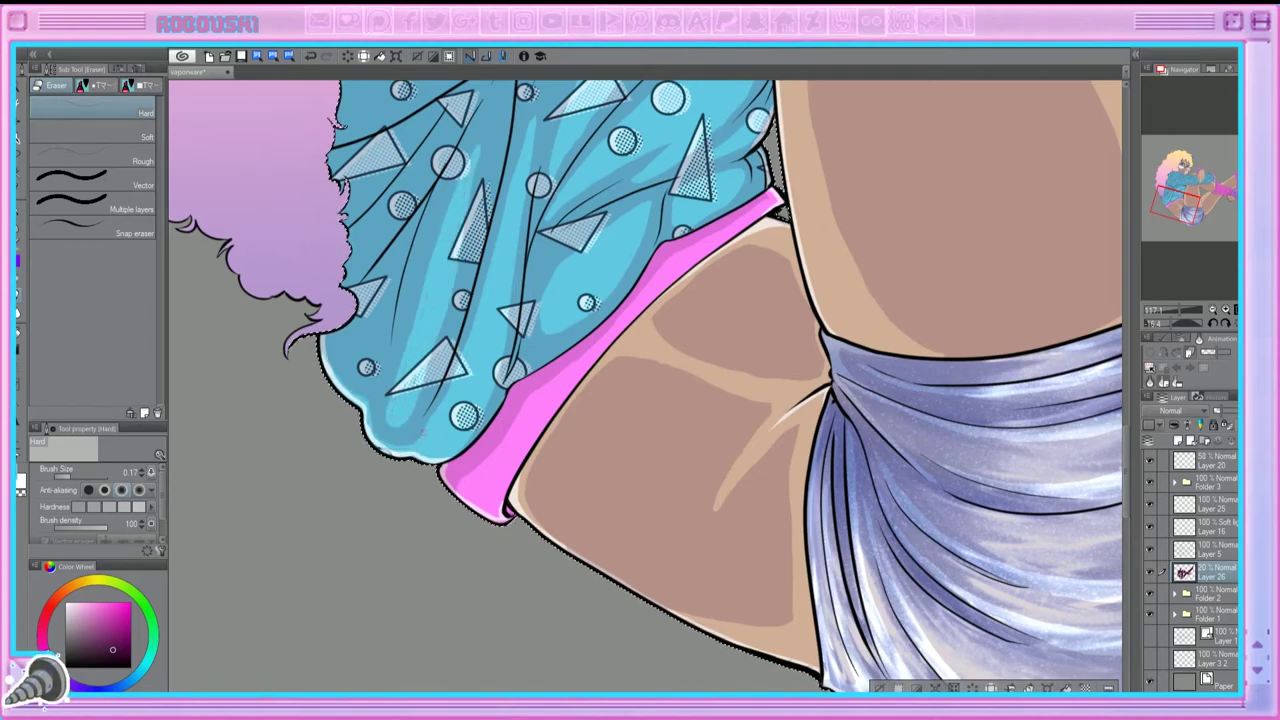
{"action": "left_click_drag", "start_coordinate": [470, 130], "coordinate": [385, 425]}
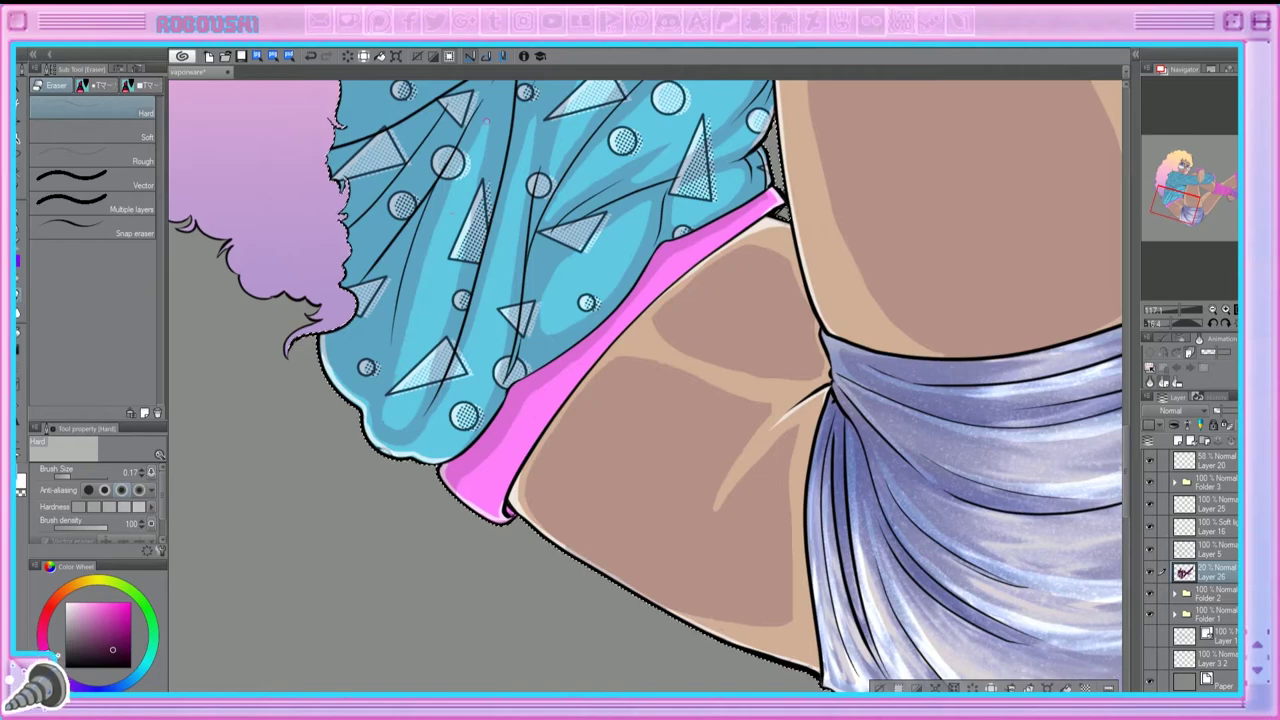
Step: Erase lit areas from the sweater shadow beside the hair, from the lower back up to beneath the sleeve
{"action": "scroll", "coordinate": [640, 387], "scroll_direction": "up", "scroll_amount": 1}
{"action": "left_click_drag", "start_coordinate": [555, 250], "coordinate": [535, 370]}
{"action": "mouse_move", "coordinate": [445, 430]}
{"action": "left_mouse_down"}
{"action": "mouse_move", "coordinate": [405, 512]}
{"action": "mouse_move", "coordinate": [415, 518]}
{"action": "left_mouse_up"}
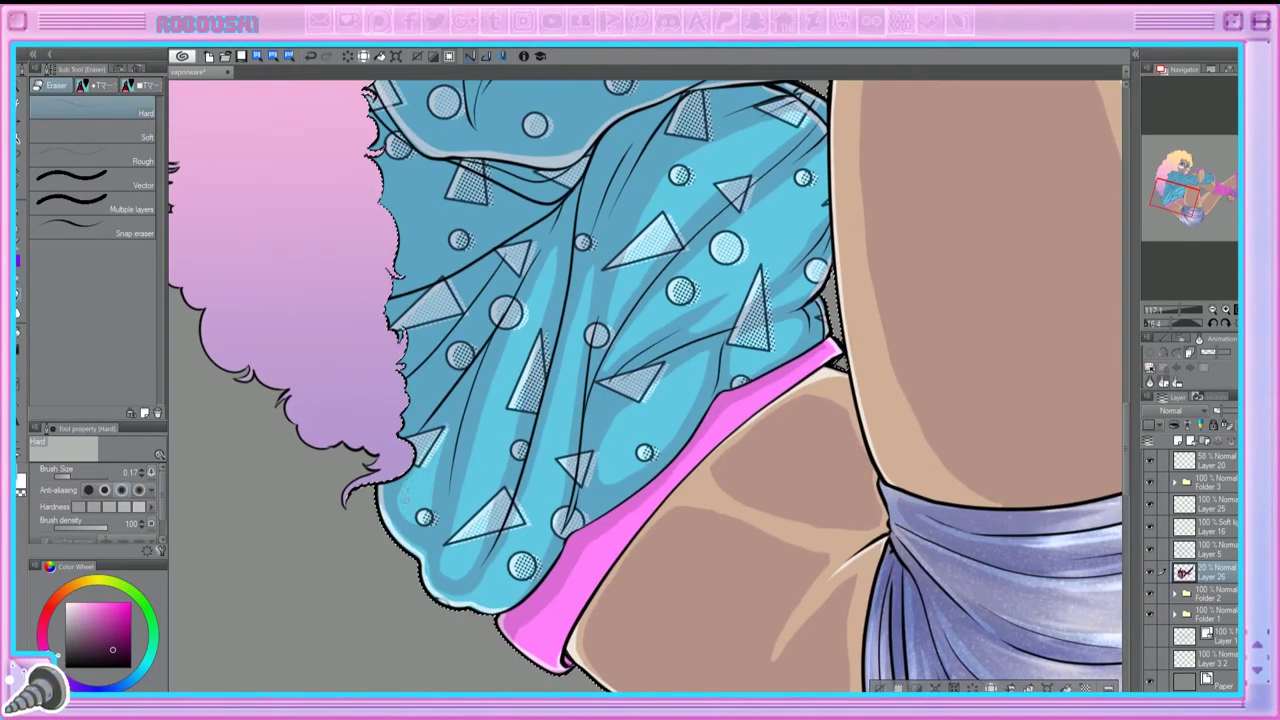
{"action": "left_click_drag", "start_coordinate": [500, 300], "coordinate": [440, 378]}
{"action": "left_click_drag", "start_coordinate": [515, 260], "coordinate": [430, 390]}
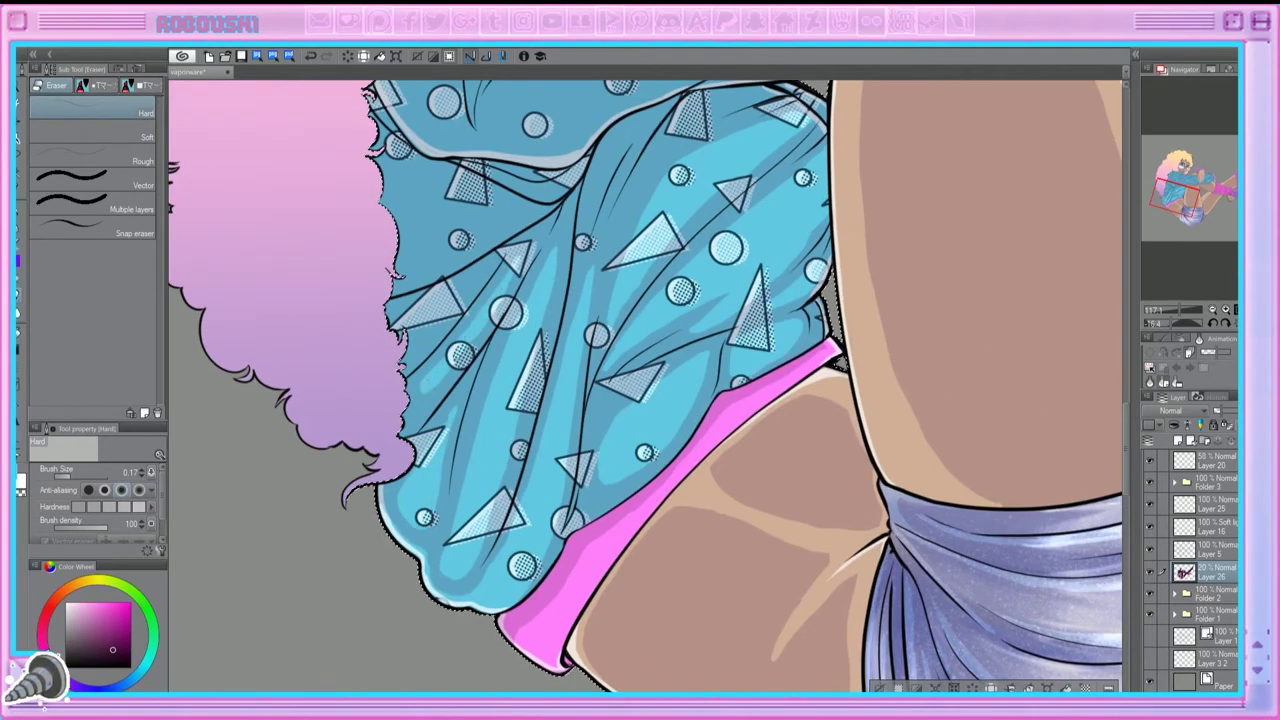
{"action": "scroll", "coordinate": [640, 387], "scroll_direction": "up", "scroll_amount": 3}
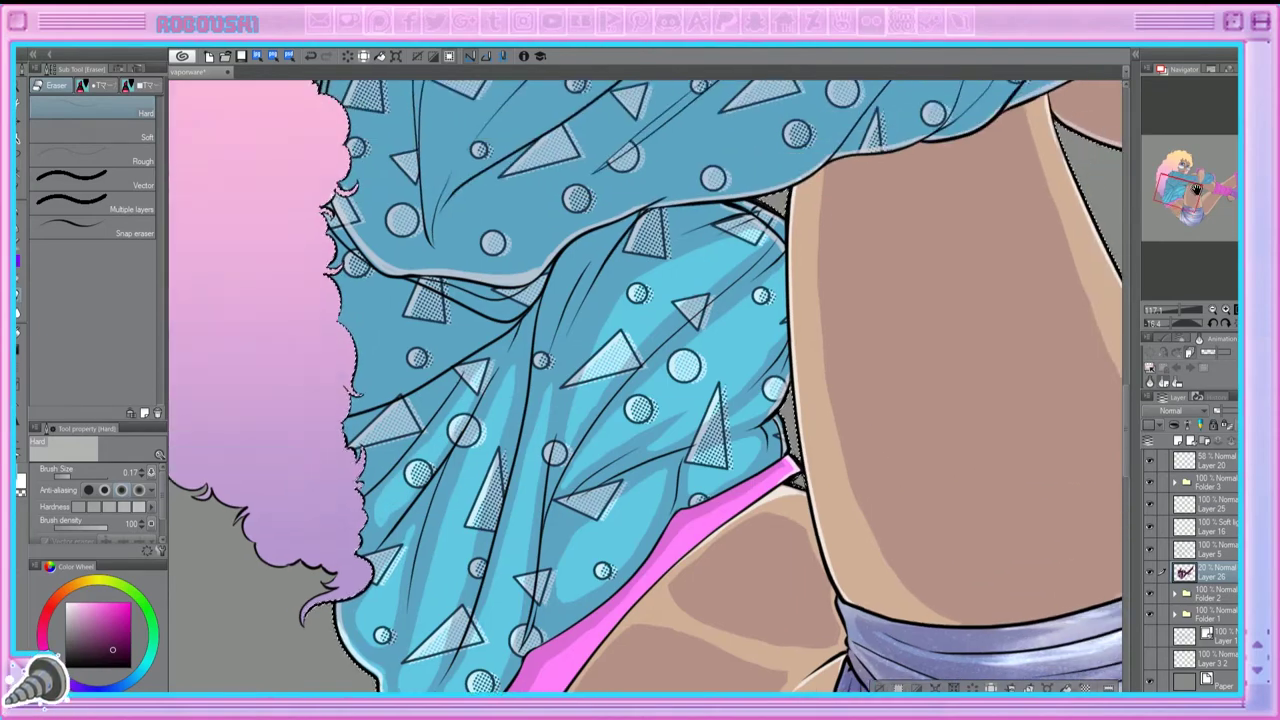
{"action": "left_click_drag", "start_coordinate": [500, 338], "coordinate": [418, 350]}
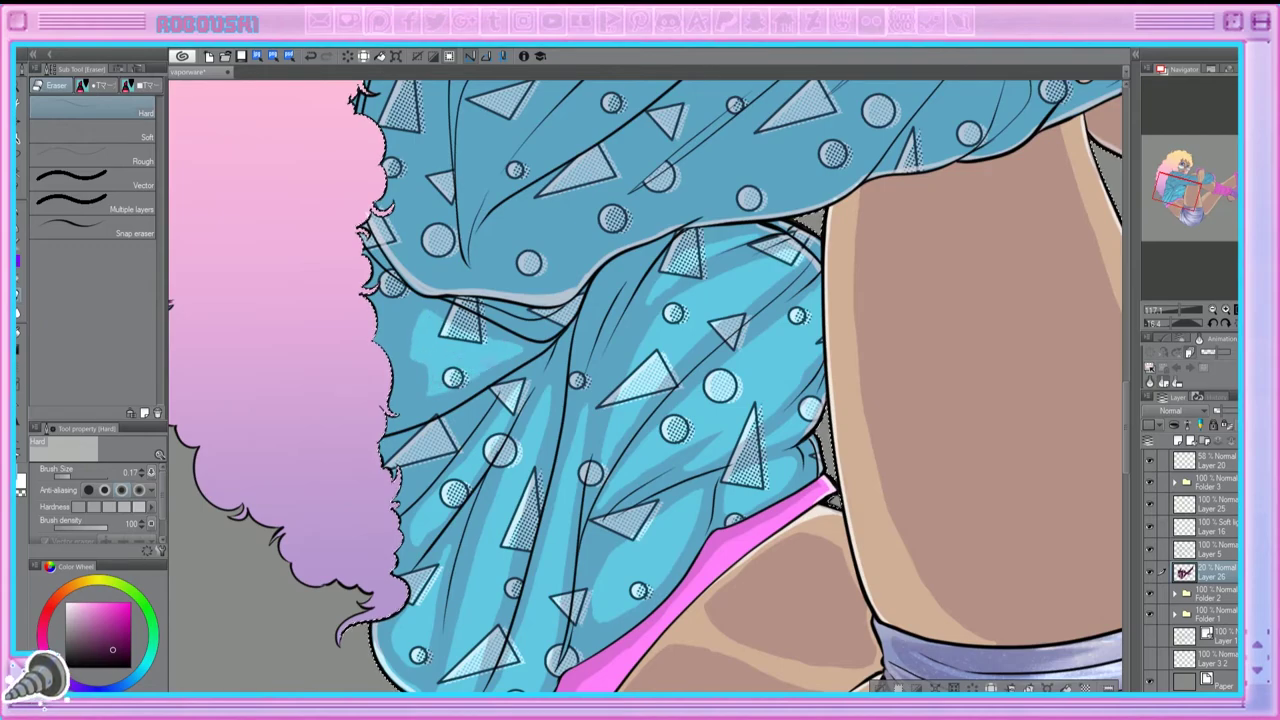
Step: Try the Color and Darker color blending modes on the purple shadow layer at 22% opacity
{"action": "left_click_drag", "start_coordinate": [1192, 195], "coordinate": [1190, 191]}
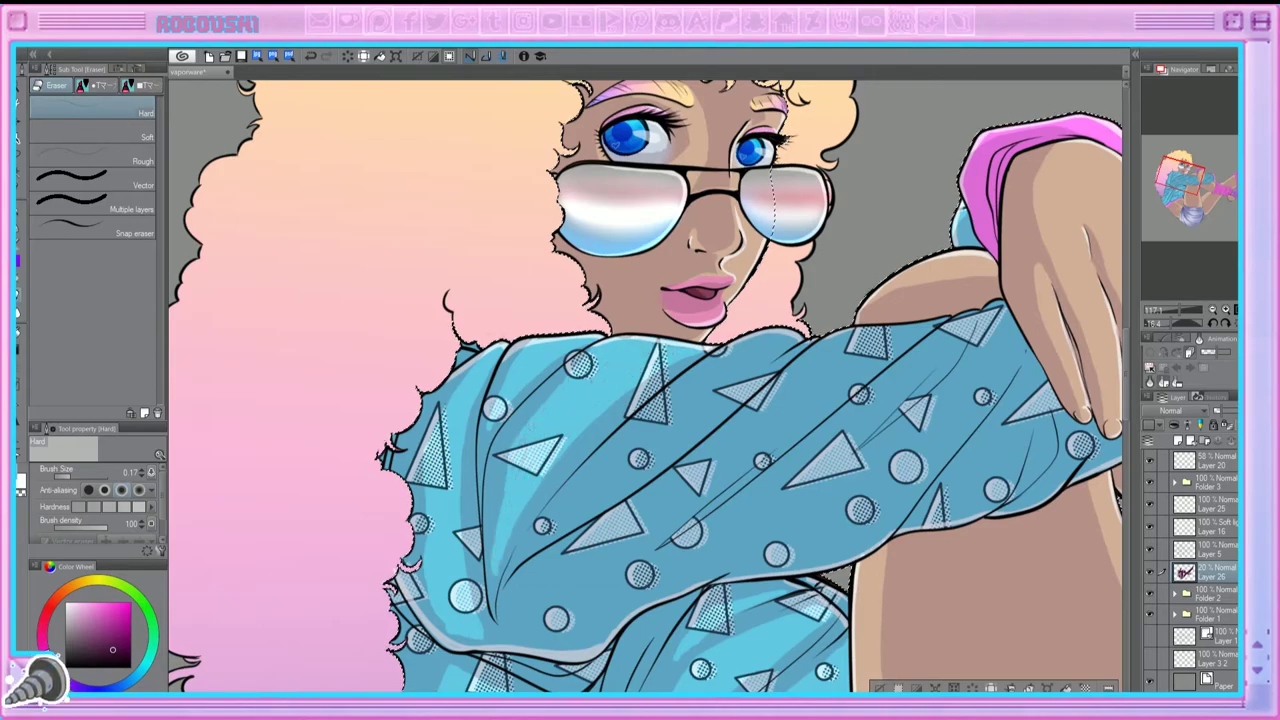
{"action": "scroll", "coordinate": [645, 385], "scroll_direction": "right", "scroll_amount": 3}
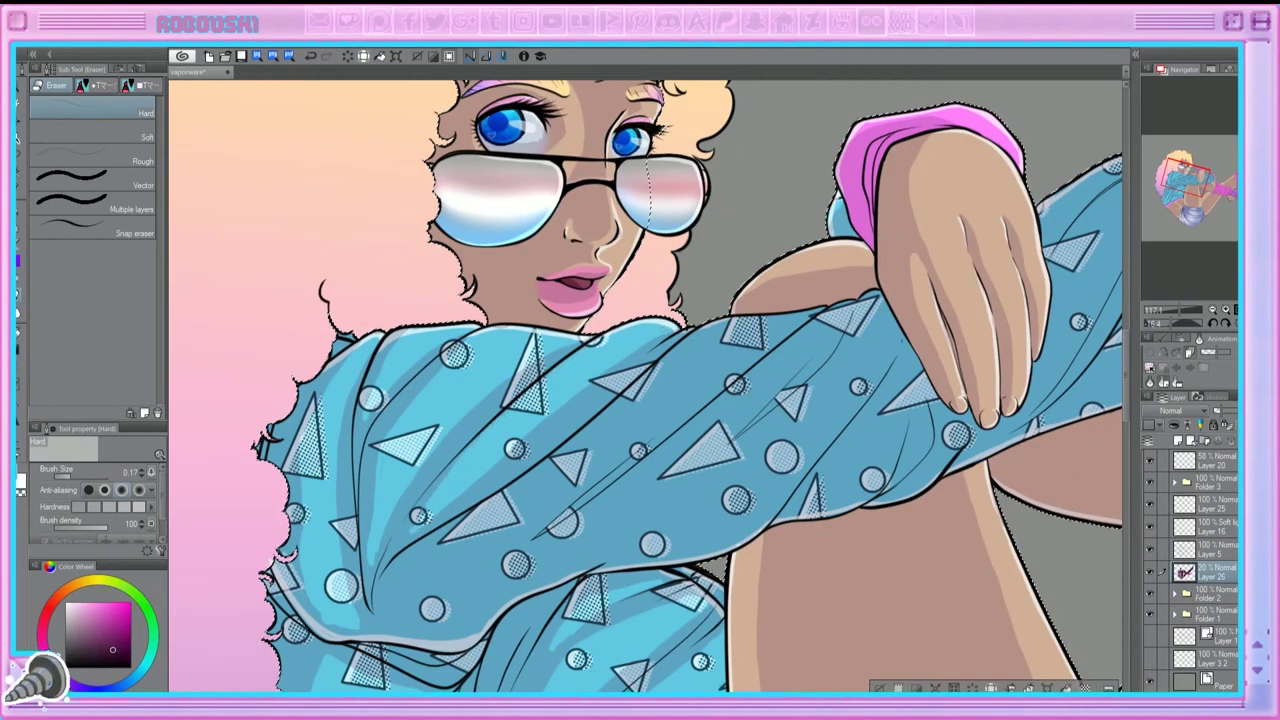
{"action": "scroll", "coordinate": [481, 459], "scroll_direction": "up", "scroll_amount": 3}
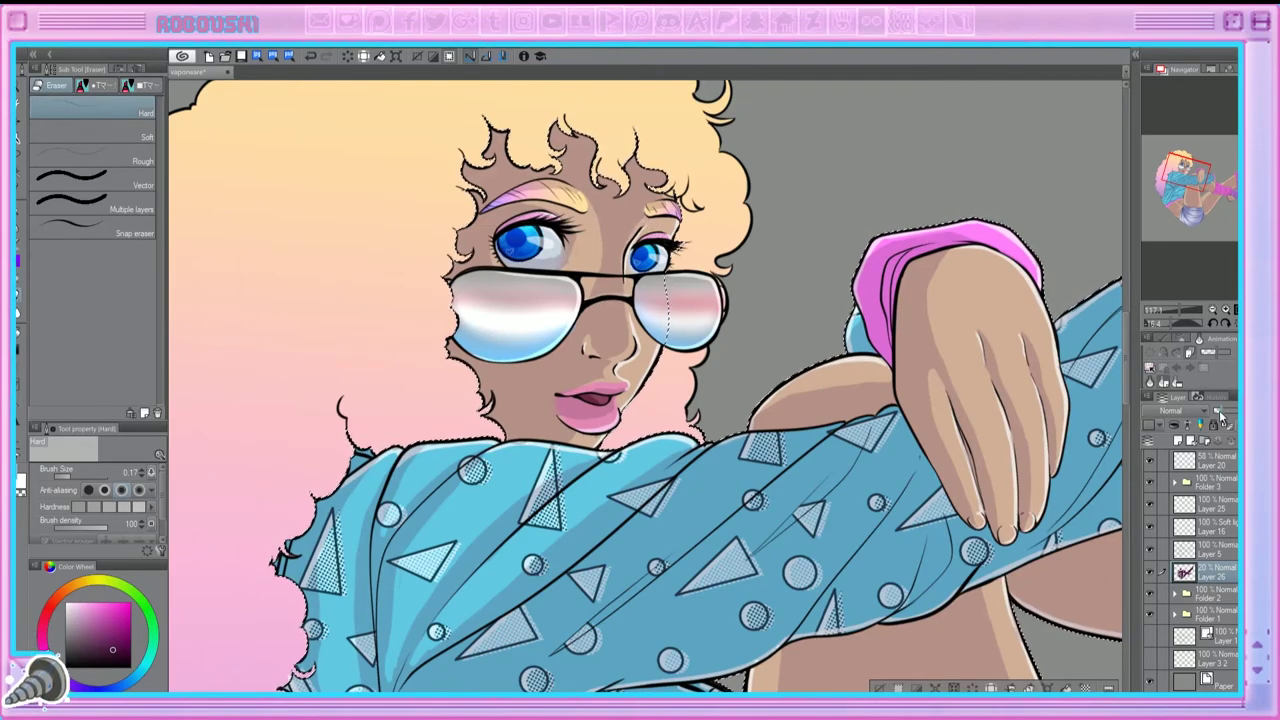
{"action": "scroll", "coordinate": [1190, 410], "scroll_direction": "down", "scroll_amount": 3}
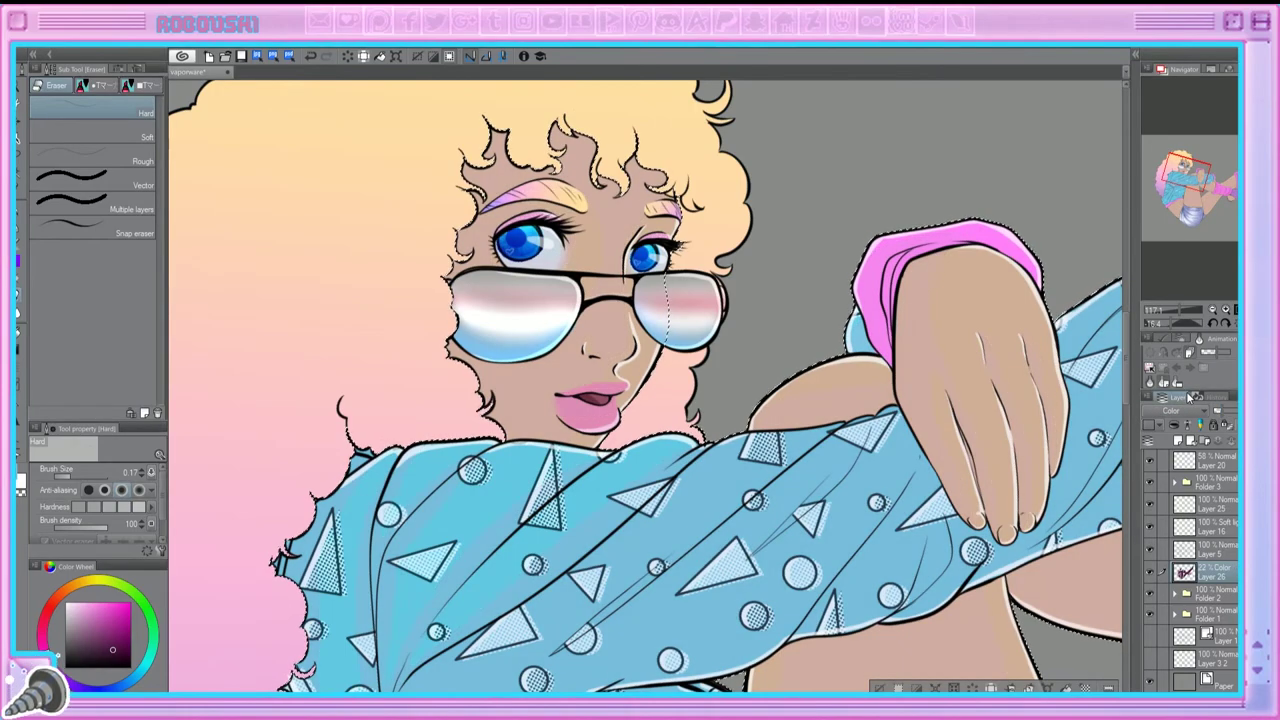
{"action": "key", "text": "Up"}
{"action": "key", "text": "Up"}
{"action": "key", "text": "Up"}
{"action": "key", "text": "Up"}
{"action": "key", "text": "Up"}
{"action": "key", "text": "Up"}
{"action": "key", "text": "Up"}
{"action": "key", "text": "Up"}
{"action": "key", "text": "Up"}
{"action": "key", "text": "Up"}
{"action": "key", "text": "Up"}
{"action": "key", "text": "Up"}
{"action": "key", "text": "Up"}
{"action": "key", "text": "Up"}
{"action": "key", "text": "Up"}
{"action": "key", "text": "Up"}
{"action": "key", "text": "Up"}
{"action": "key", "text": "Up"}
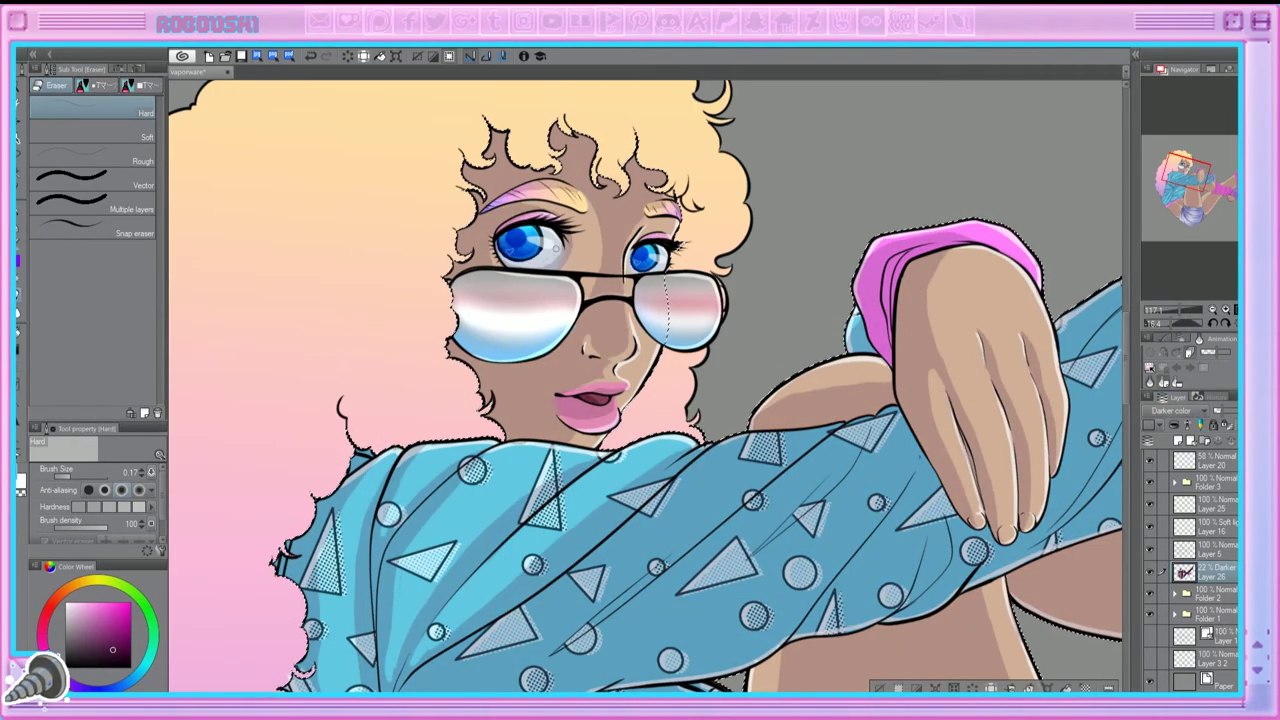
Step: Try the shadow layer at 42% opacity in Darker color and compare the Pin light and Difference blending modes
{"action": "key", "text": "Down"}
{"action": "key", "text": "Down"}
{"action": "key", "text": "Down"}
{"action": "key", "text": "Down"}
{"action": "key", "text": "Down"}
{"action": "key", "text": "Down"}
{"action": "key", "text": "Down"}
{"action": "key", "text": "Down"}
{"action": "key", "text": "Down"}
{"action": "key", "text": "Down"}
{"action": "key", "text": "Down"}
{"action": "key", "text": "Down"}
{"action": "key", "text": "Down"}
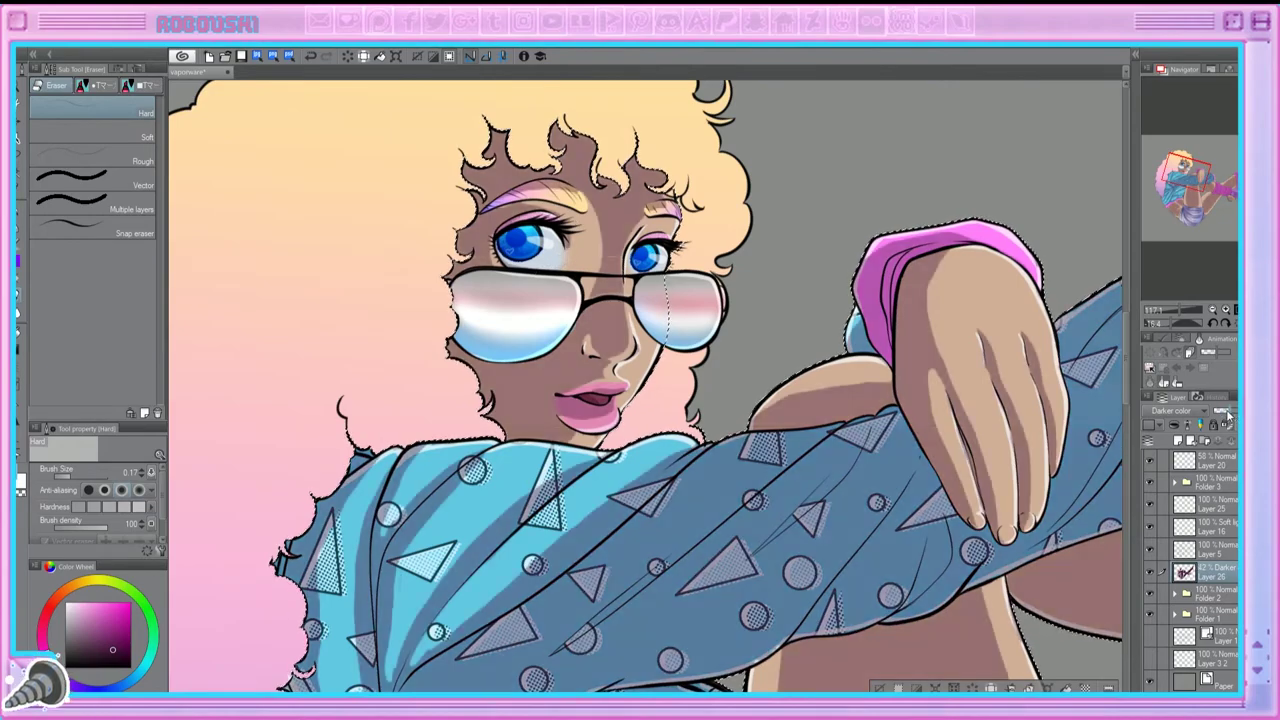
{"action": "key", "text": "Up"}
{"action": "key", "text": "Up"}
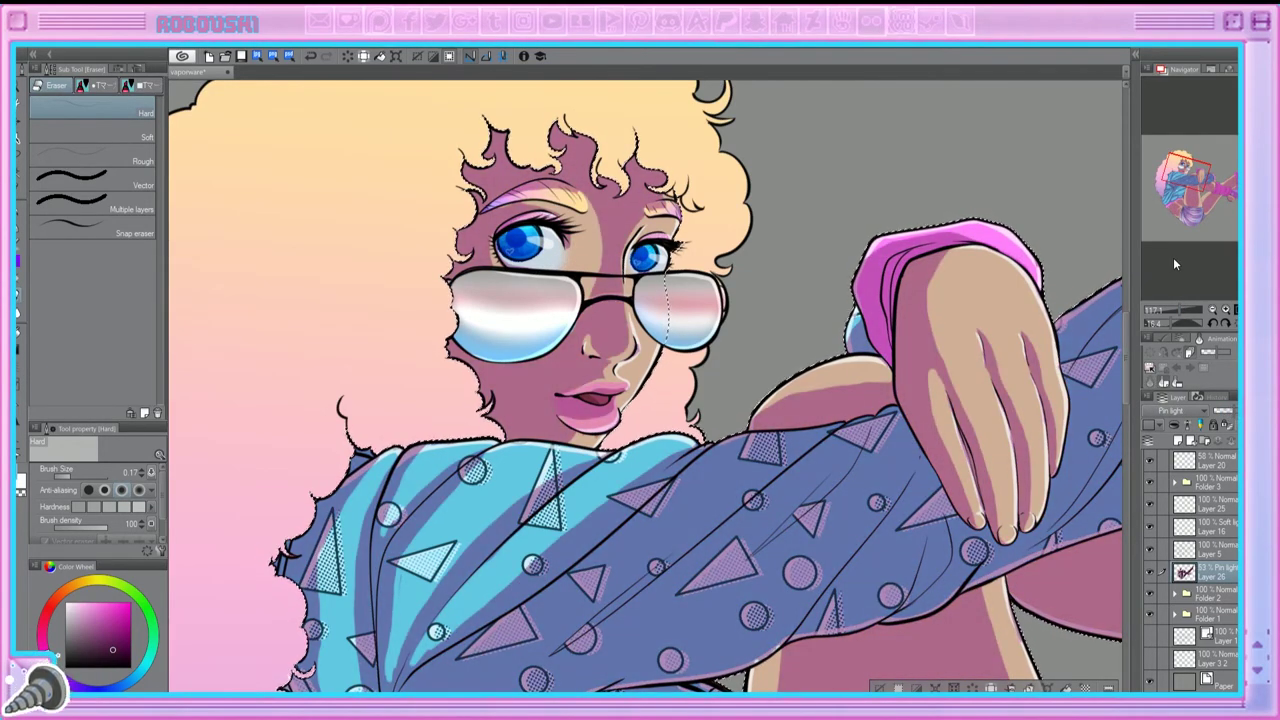
{"action": "key", "text": "Up"}
{"action": "key", "text": "Up"}
{"action": "key", "text": "Up"}
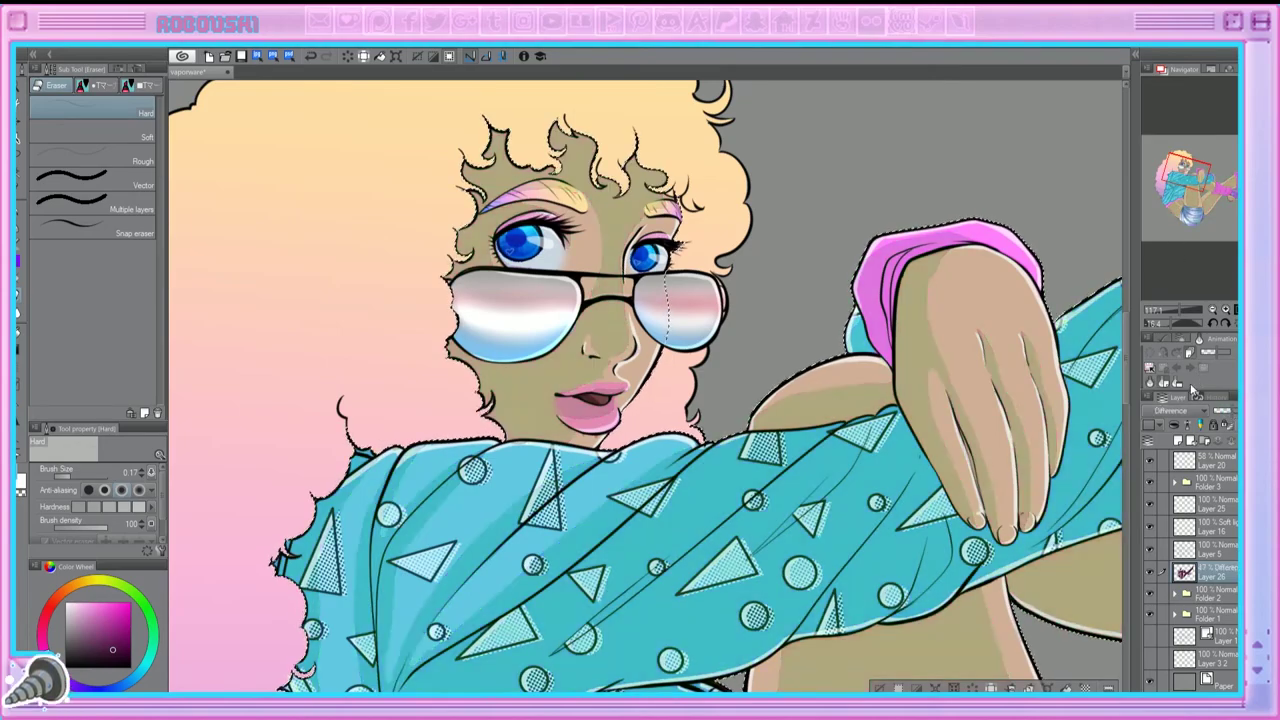
Step: Try the Soft light blending mode on the shadow layer, comparing 66% and 47% opacity across the figure
{"action": "scroll", "coordinate": [1190, 180], "scroll_direction": "down", "scroll_amount": 2}
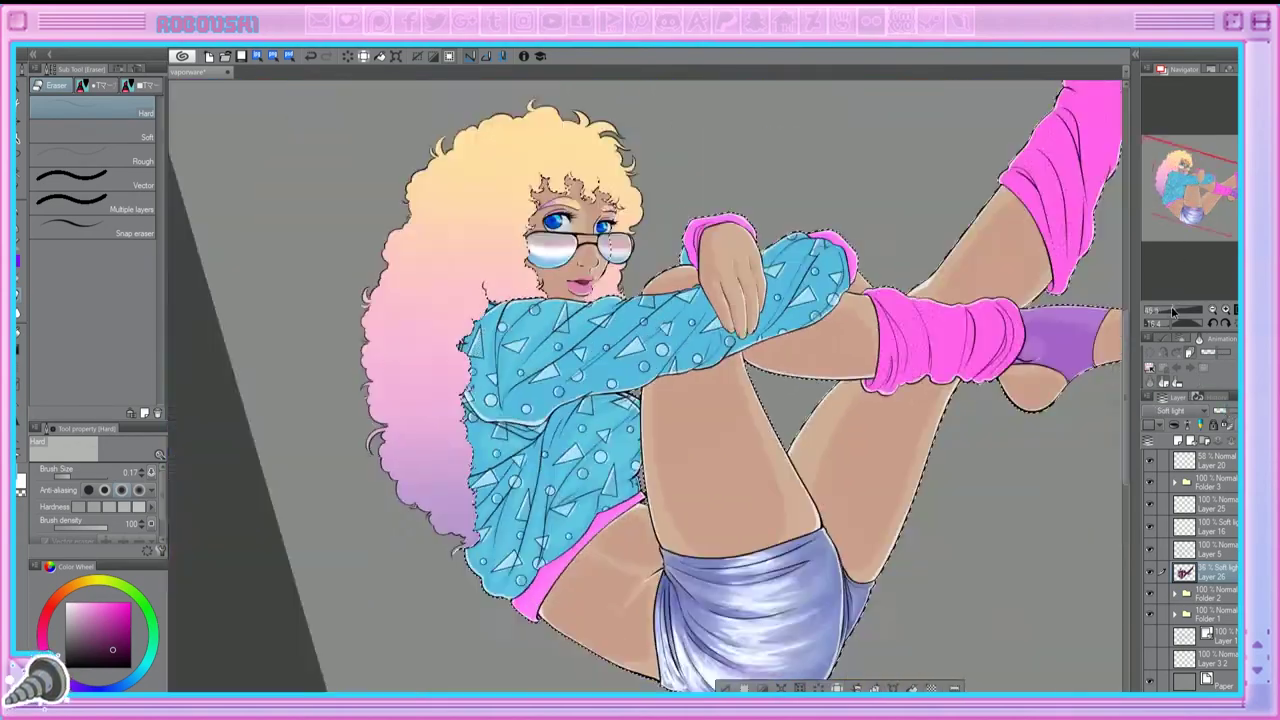
{"action": "left_click_drag", "start_coordinate": [1205, 196], "coordinate": [1203, 185]}
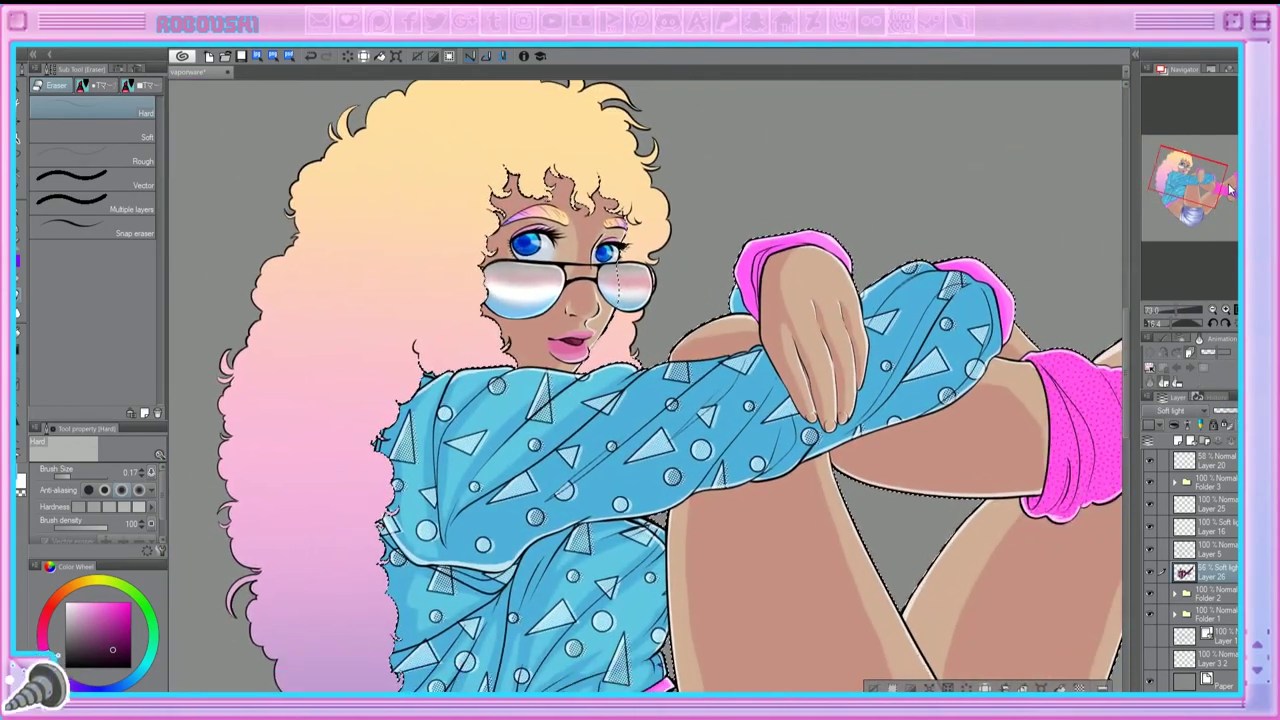
{"action": "scroll", "coordinate": [1203, 185], "scroll_direction": "up", "scroll_amount": 2}
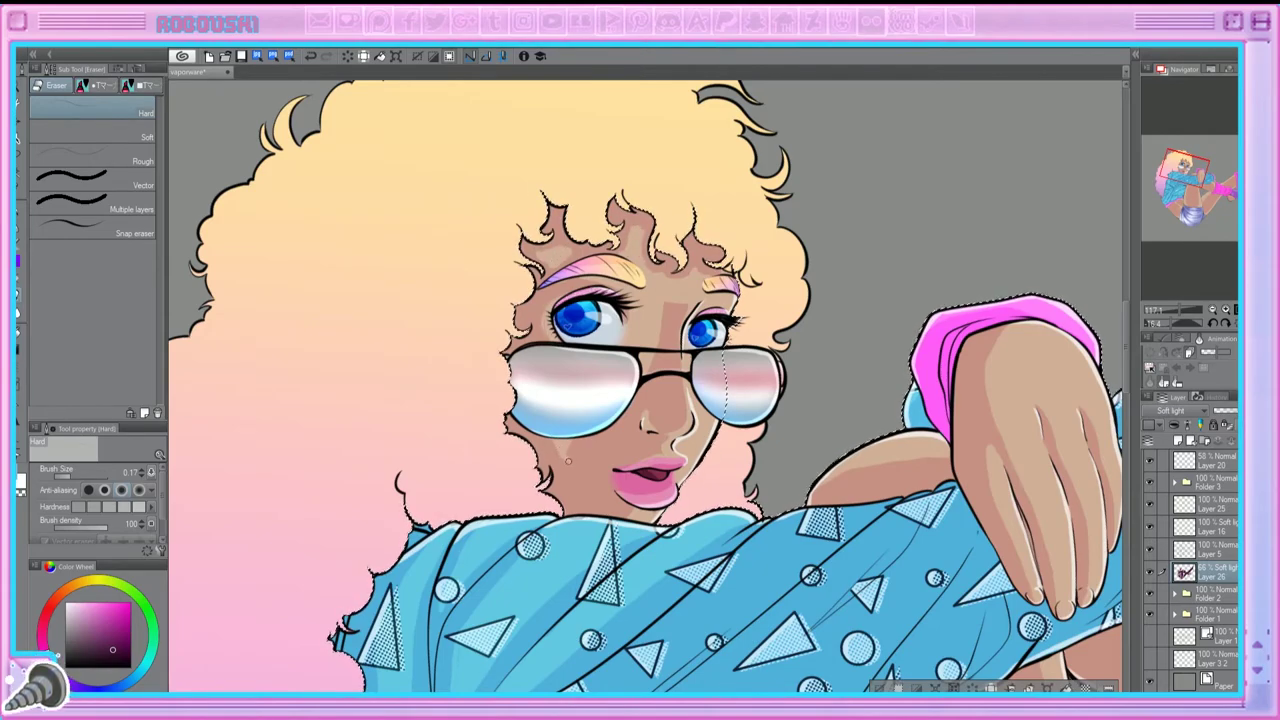
{"action": "left_click_drag", "start_coordinate": [1188, 170], "coordinate": [1189, 178]}
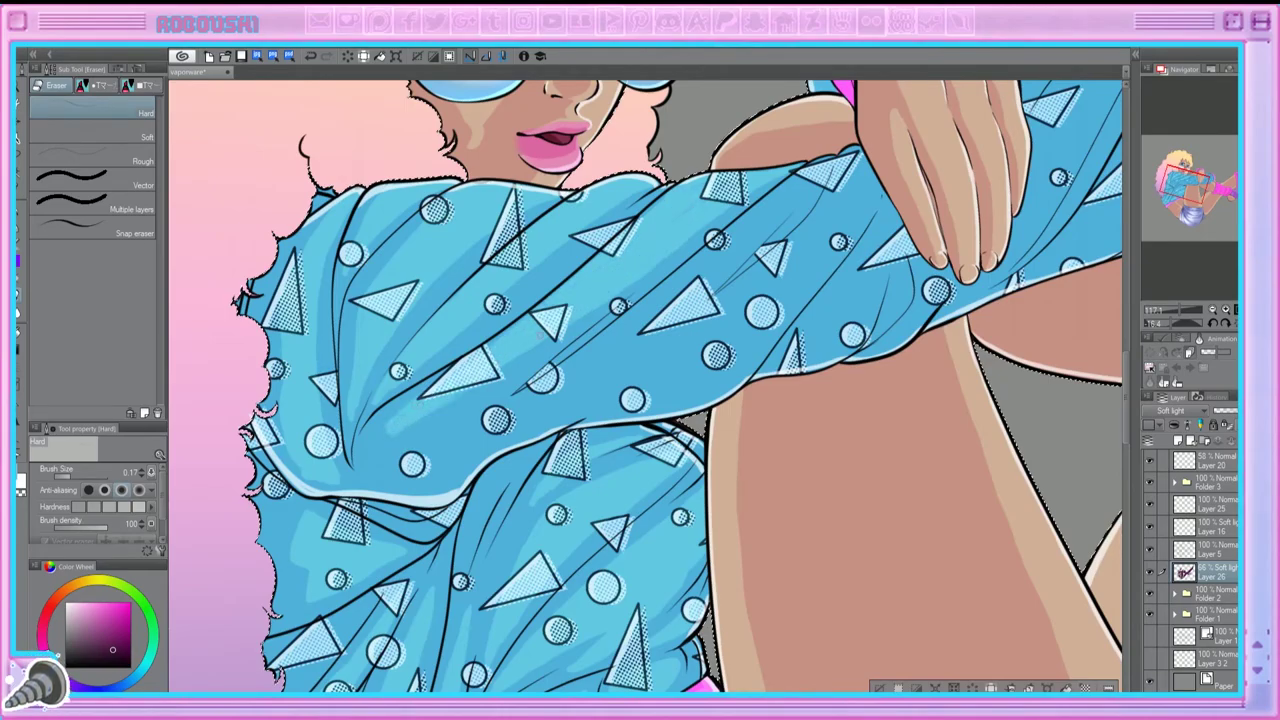
{"action": "scroll", "coordinate": [1175, 213], "scroll_direction": "down", "scroll_amount": 5}
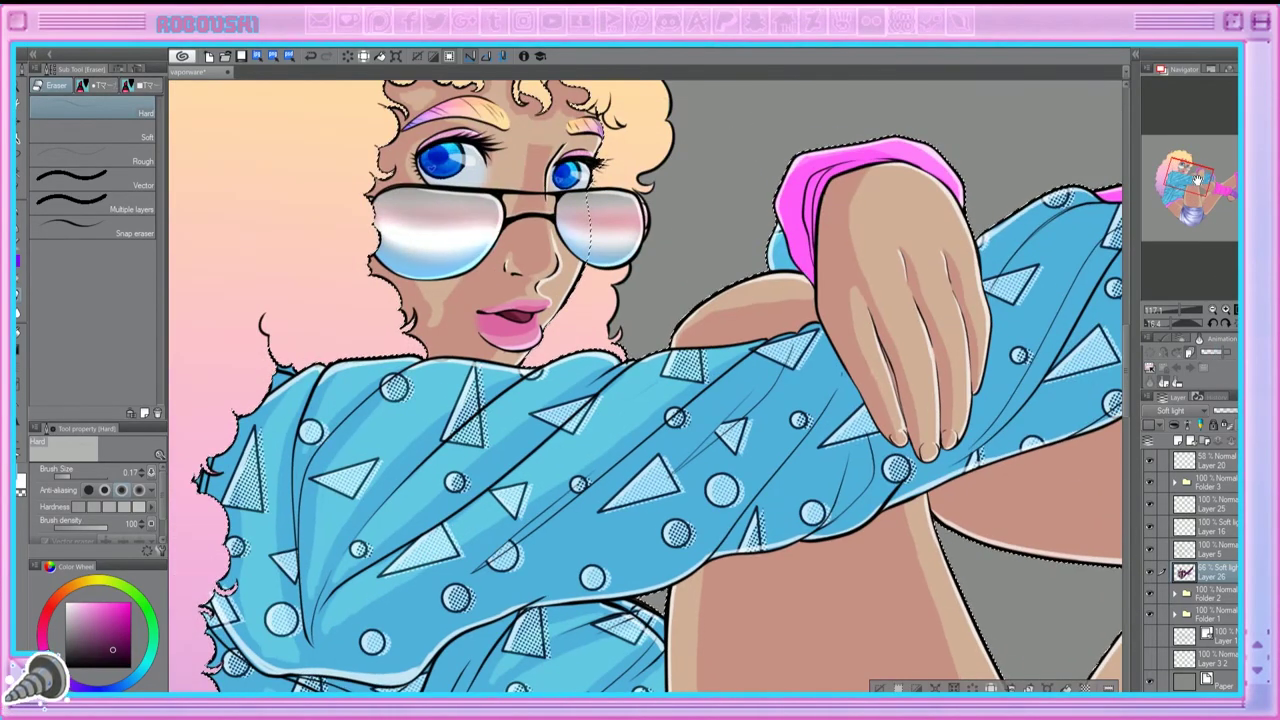
{"action": "left_click_drag", "start_coordinate": [1175, 213], "coordinate": [1190, 222]}
{"action": "scroll", "coordinate": [1175, 195], "scroll_direction": "up", "scroll_amount": 3}
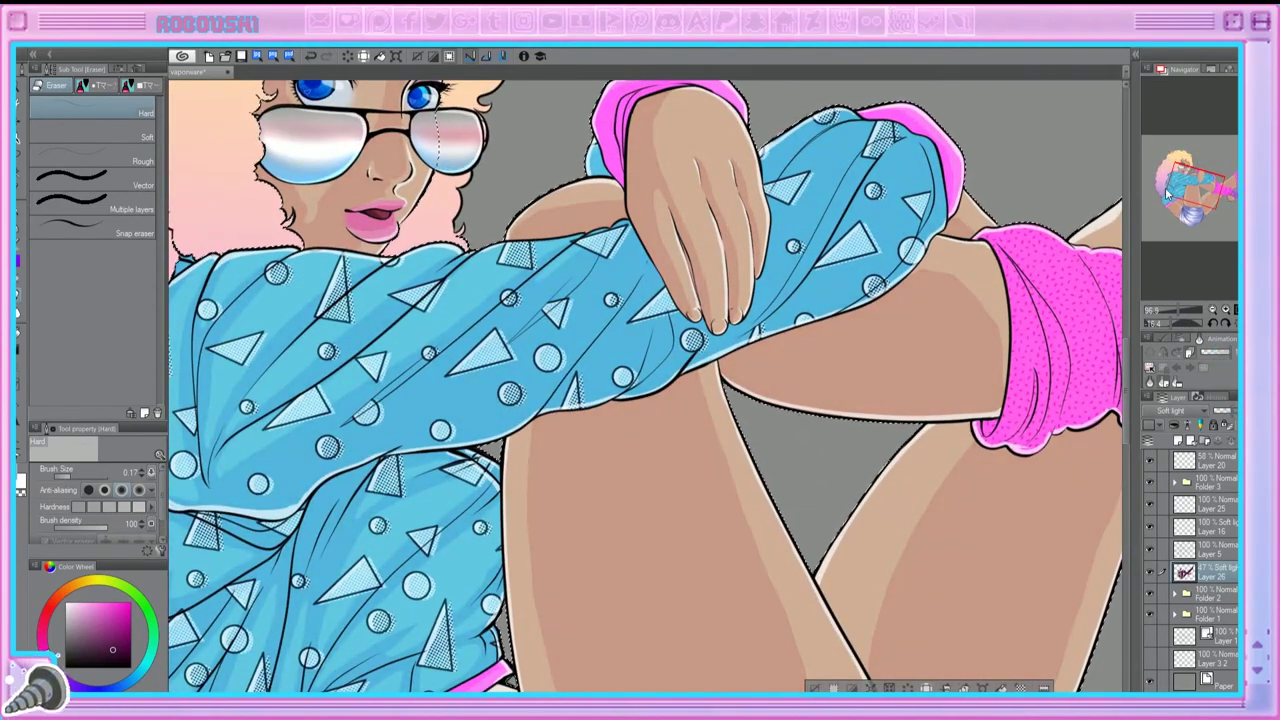
Step: Try the Screen and Linear burn blending modes on the shadow layer
{"action": "key", "text": "Up"}
{"action": "key", "text": "Up"}
{"action": "key", "text": "Up"}
{"action": "key", "text": "Up"}
{"action": "key", "text": "Up"}
{"action": "key", "text": "Up"}
{"action": "key", "text": "Up"}
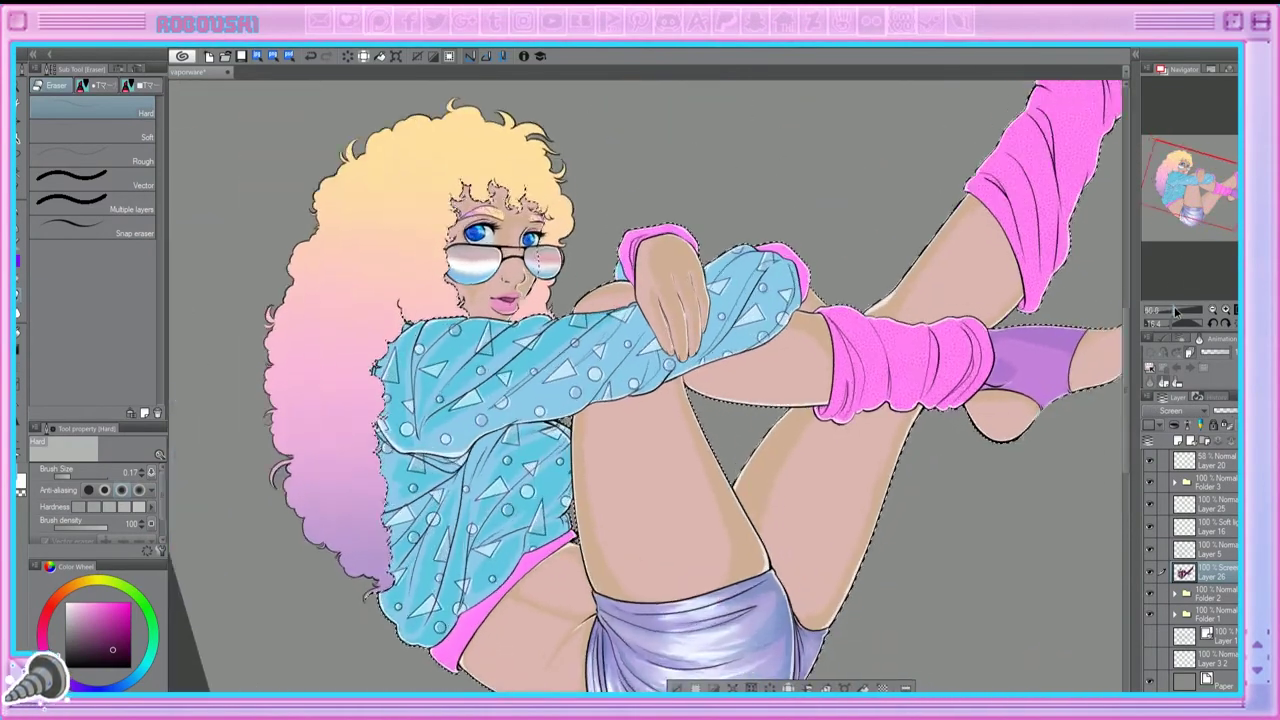
{"action": "key", "text": "Up"}
{"action": "key", "text": "Up"}
{"action": "key", "text": "Up"}
{"action": "key", "text": "Up"}
{"action": "key", "text": "Up"}
{"action": "key", "text": "Up"}
{"action": "key", "text": "Up"}
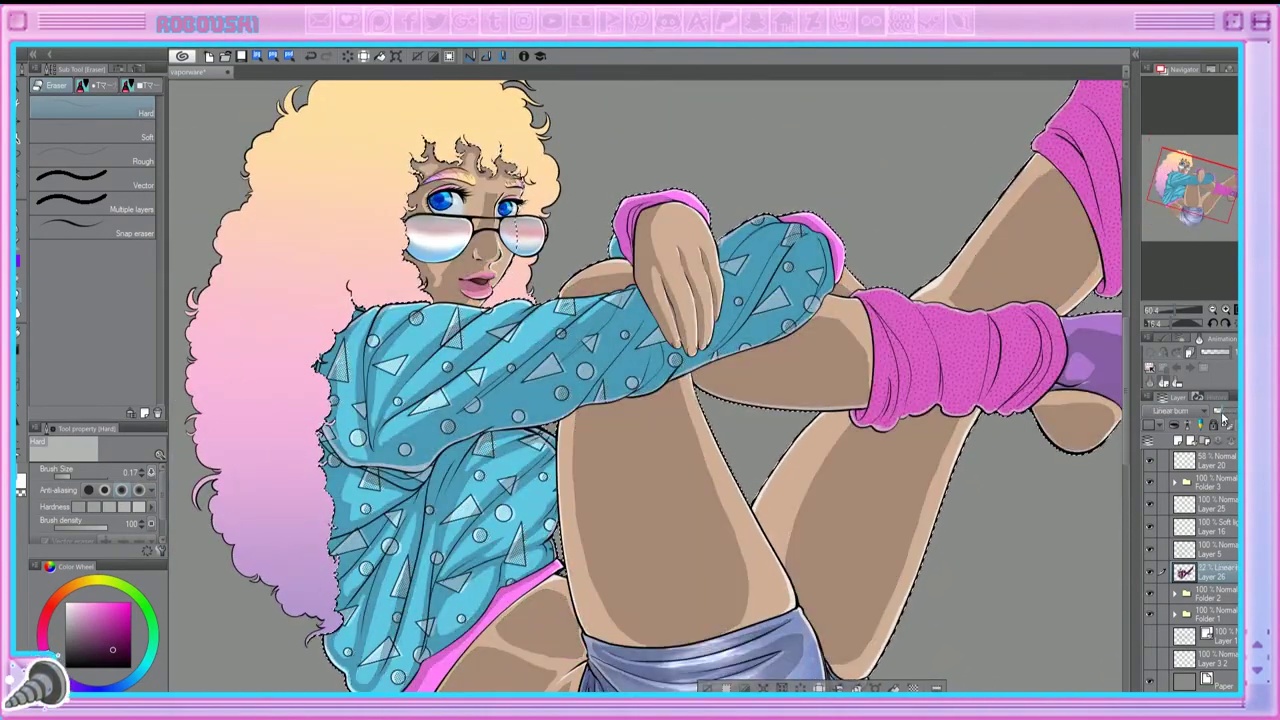
Step: Switch the shadow layer back to Normal blending and lower its opacity to 12%
{"action": "key", "text": "Down"}
{"action": "key", "text": "Down"}
{"action": "key", "text": "Down"}
{"action": "key", "text": "Down"}
{"action": "key", "text": "Down"}
{"action": "key", "text": "Down"}
{"action": "key", "text": "Down"}
{"action": "key", "text": "Down"}
{"action": "key", "text": "Down"}
{"action": "key", "text": "Down"}
{"action": "key", "text": "Down"}
{"action": "key", "text": "Down"}
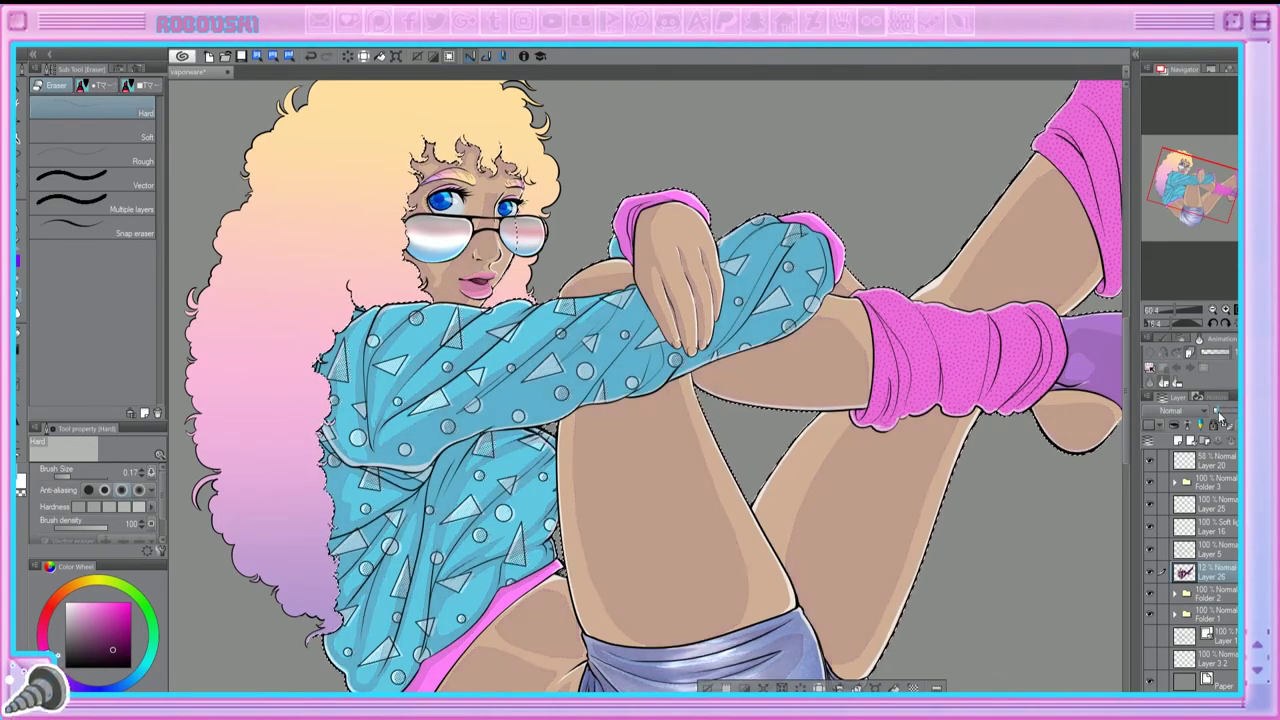
Step: Set the shadow layer to Soft light at 49% opacity and erase lit streaks from the sleeve shadow beside the resting hand
{"action": "scroll", "coordinate": [511, 287], "scroll_direction": "up", "scroll_amount": 3}
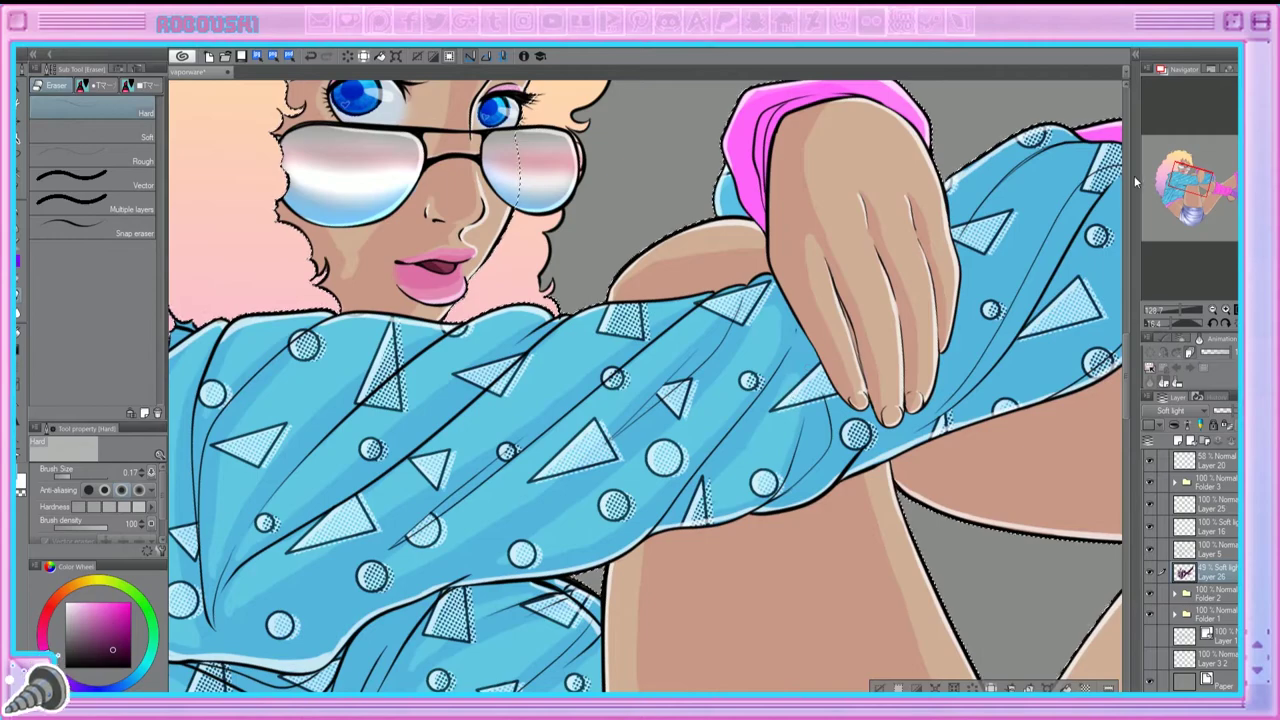
{"action": "scroll", "coordinate": [645, 387], "scroll_direction": "right", "scroll_amount": 5}
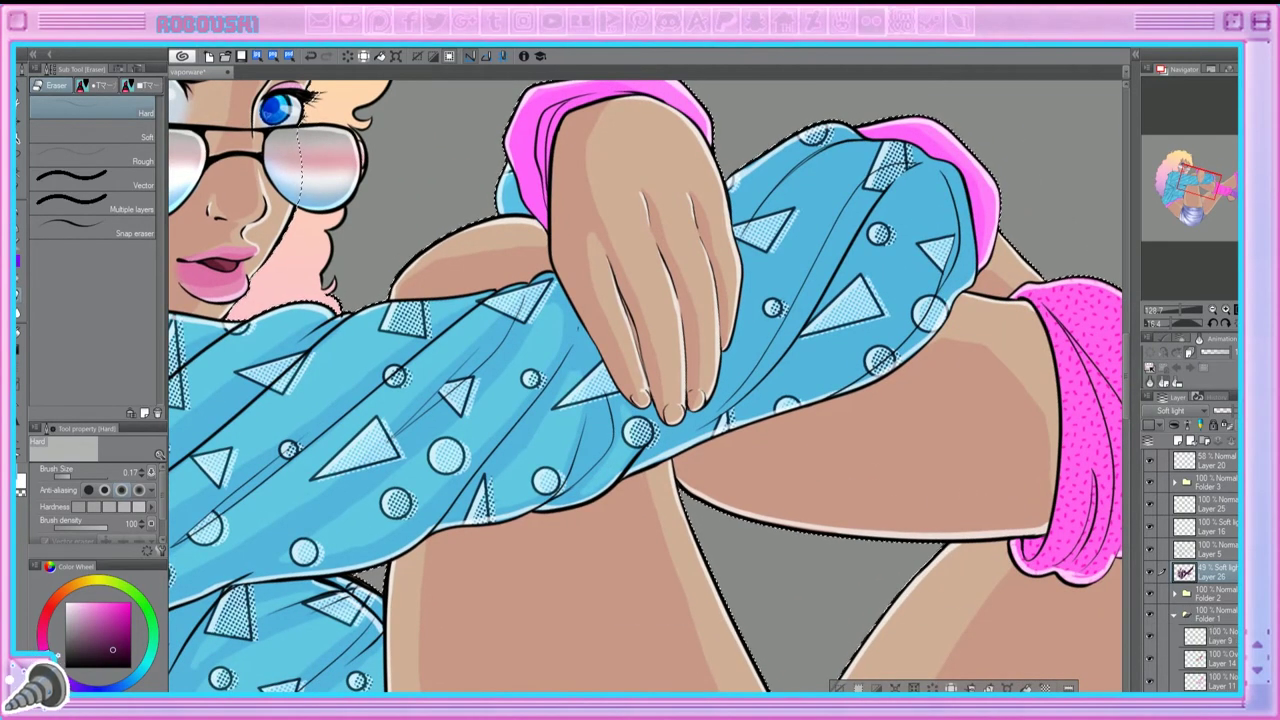
{"action": "left_click", "coordinate": [1161, 507]}
{"action": "left_click", "coordinate": [1200, 572]}
{"action": "mouse_move", "coordinate": [775, 215]}
{"action": "left_mouse_down"}
{"action": "mouse_move", "coordinate": [830, 152]}
{"action": "mouse_move", "coordinate": [760, 270]}
{"action": "mouse_move", "coordinate": [773, 262]}
{"action": "left_mouse_up"}
{"action": "left_click_drag", "start_coordinate": [756, 370], "coordinate": [790, 230]}
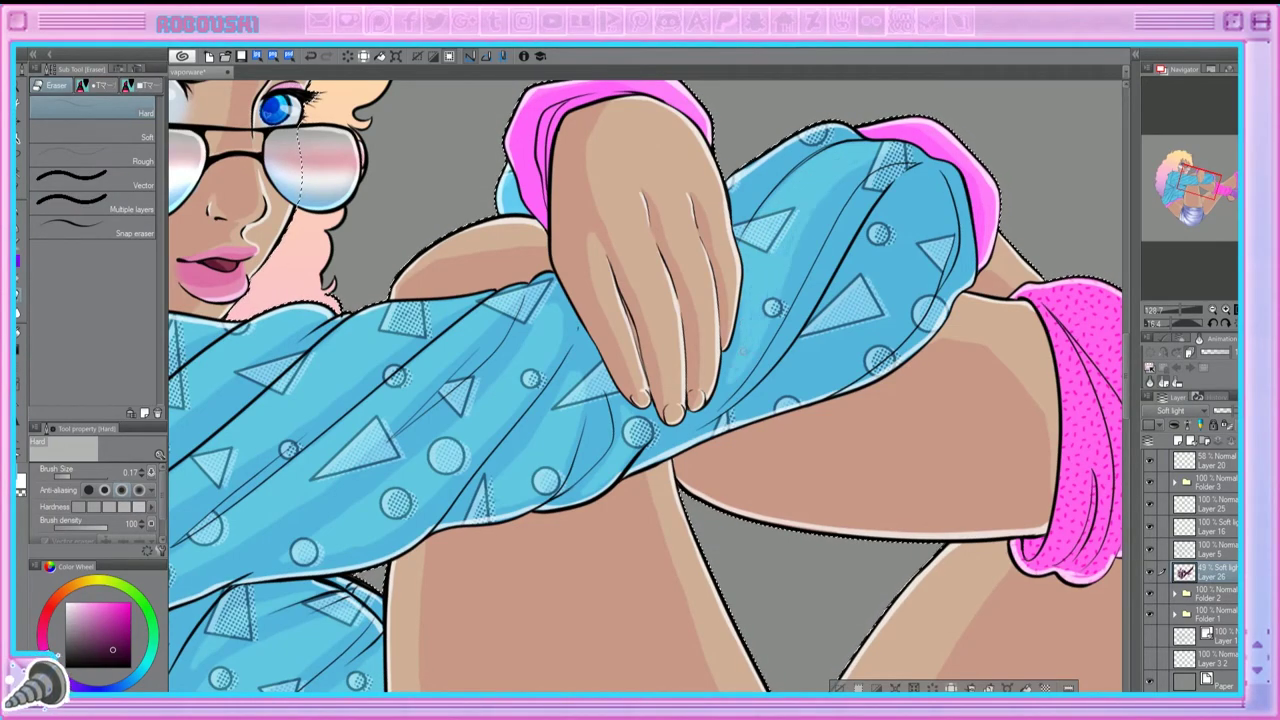
{"action": "left_click_drag", "start_coordinate": [750, 346], "coordinate": [790, 215]}
{"action": "left_click_drag", "start_coordinate": [760, 175], "coordinate": [830, 130]}
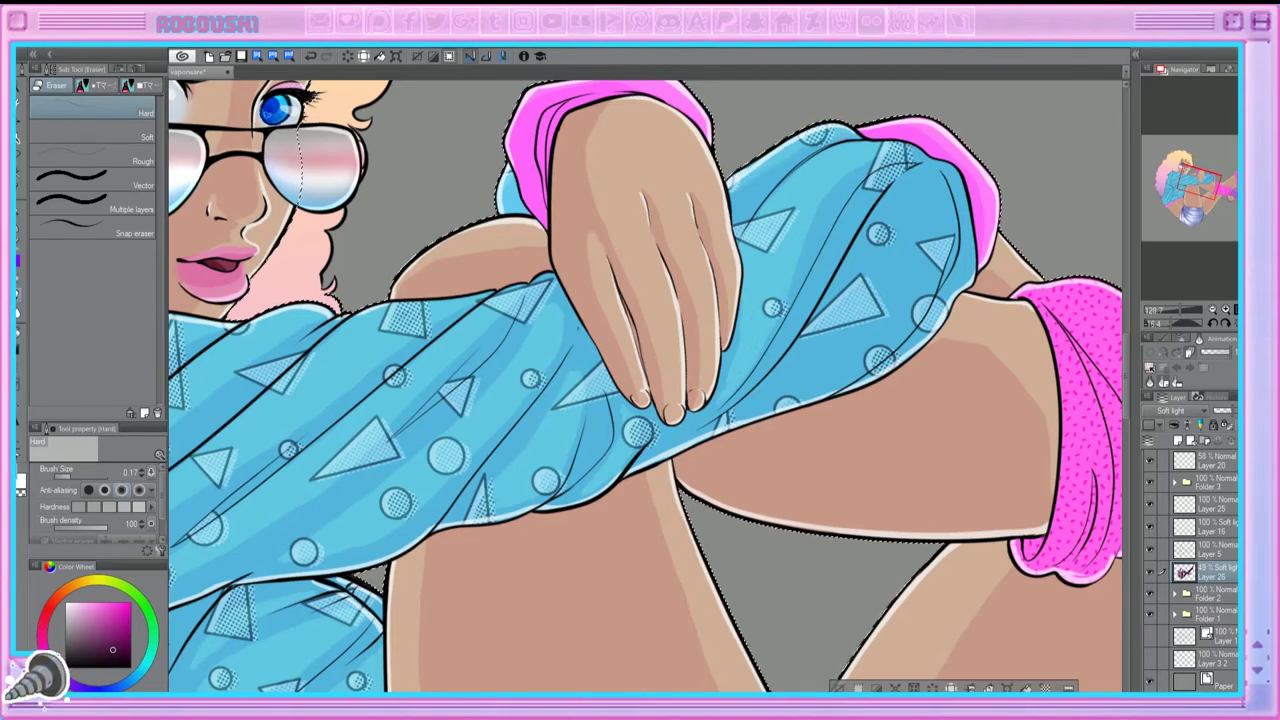
Step: Erase lit areas from the sleeve shadow between the folds near the elbow and its pink trim
{"action": "left_click_drag", "start_coordinate": [922, 193], "coordinate": [752, 303]}
{"action": "left_click_drag", "start_coordinate": [664, 488], "coordinate": [652, 487]}
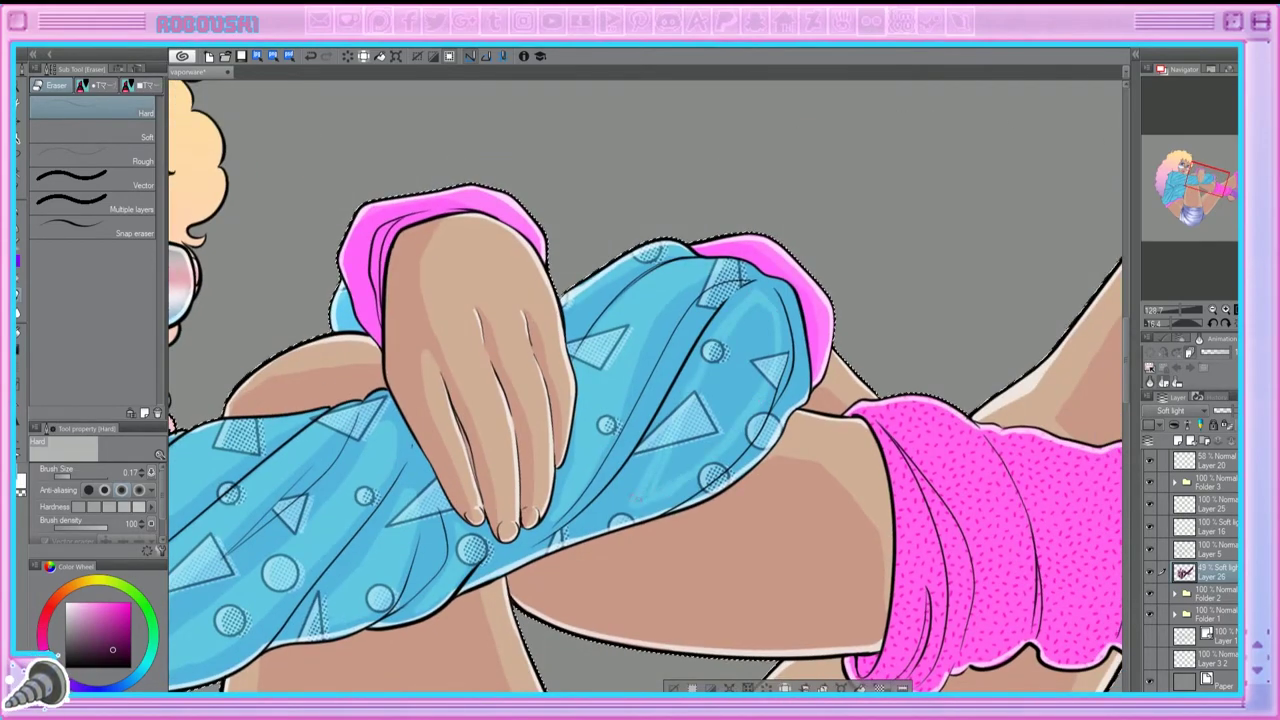
{"action": "mouse_move", "coordinate": [710, 445]}
{"action": "left_mouse_down"}
{"action": "mouse_move", "coordinate": [692, 362]}
{"action": "mouse_move", "coordinate": [812, 290]}
{"action": "mouse_move", "coordinate": [800, 380]}
{"action": "left_mouse_up"}
Step: Erase a narrow lit strip along the horizontal leg warmer's knee-side edge and set the shadow layer to Normal at 93% opacity
{"action": "left_click_drag", "start_coordinate": [800, 450], "coordinate": [490, 310]}
{"action": "left_click_drag", "start_coordinate": [500, 360], "coordinate": [505, 524]}
{"action": "left_click_drag", "start_coordinate": [490, 430], "coordinate": [510, 554]}
{"action": "left_click", "coordinate": [1170, 410]}
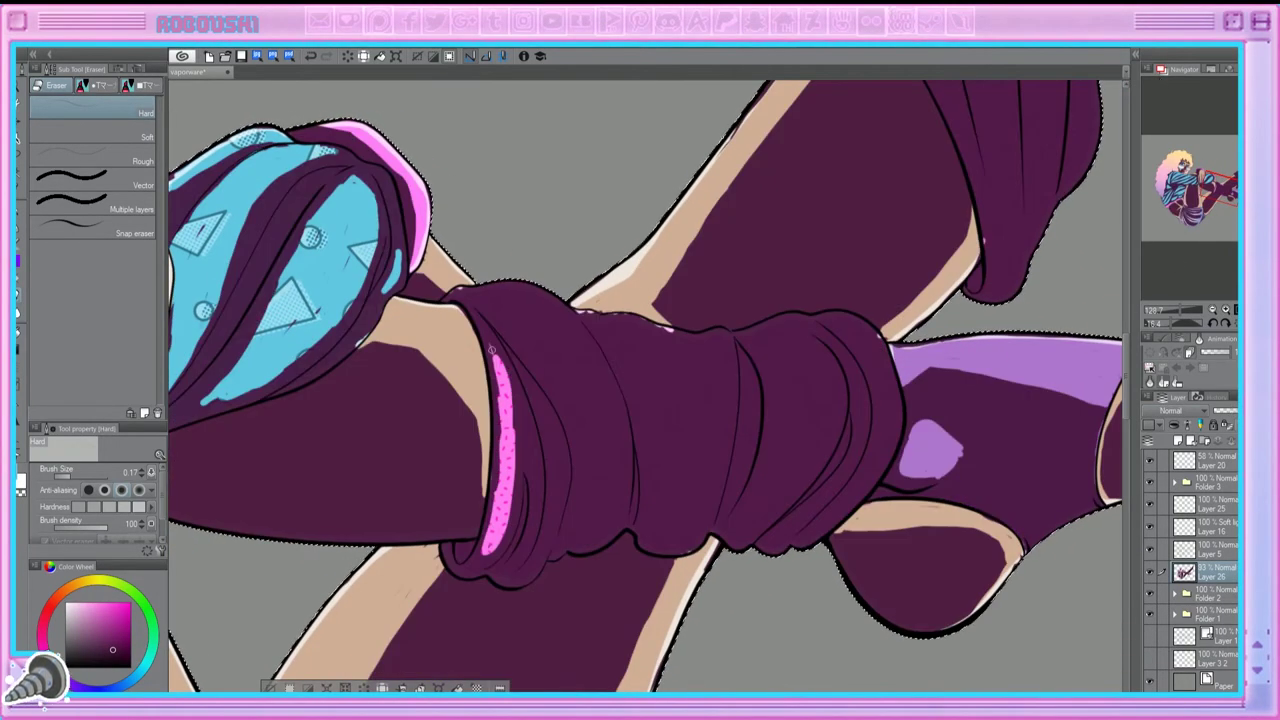
{"action": "left_click_drag", "start_coordinate": [513, 392], "coordinate": [516, 462]}
Step: Erase a broad tapering lit streak from the horizontal leg warmer's shadow beside the knee-side folds
{"action": "mouse_move", "coordinate": [492, 300]}
{"action": "left_mouse_down"}
{"action": "mouse_move", "coordinate": [536, 342]}
{"action": "mouse_move", "coordinate": [596, 368]}
{"action": "left_mouse_up"}
{"action": "left_click_drag", "start_coordinate": [520, 336], "coordinate": [620, 480]}
{"action": "mouse_move", "coordinate": [500, 304]}
{"action": "left_mouse_down"}
{"action": "mouse_move", "coordinate": [566, 372]}
{"action": "mouse_move", "coordinate": [608, 460]}
{"action": "left_mouse_up"}
{"action": "left_click_drag", "start_coordinate": [552, 328], "coordinate": [604, 440]}
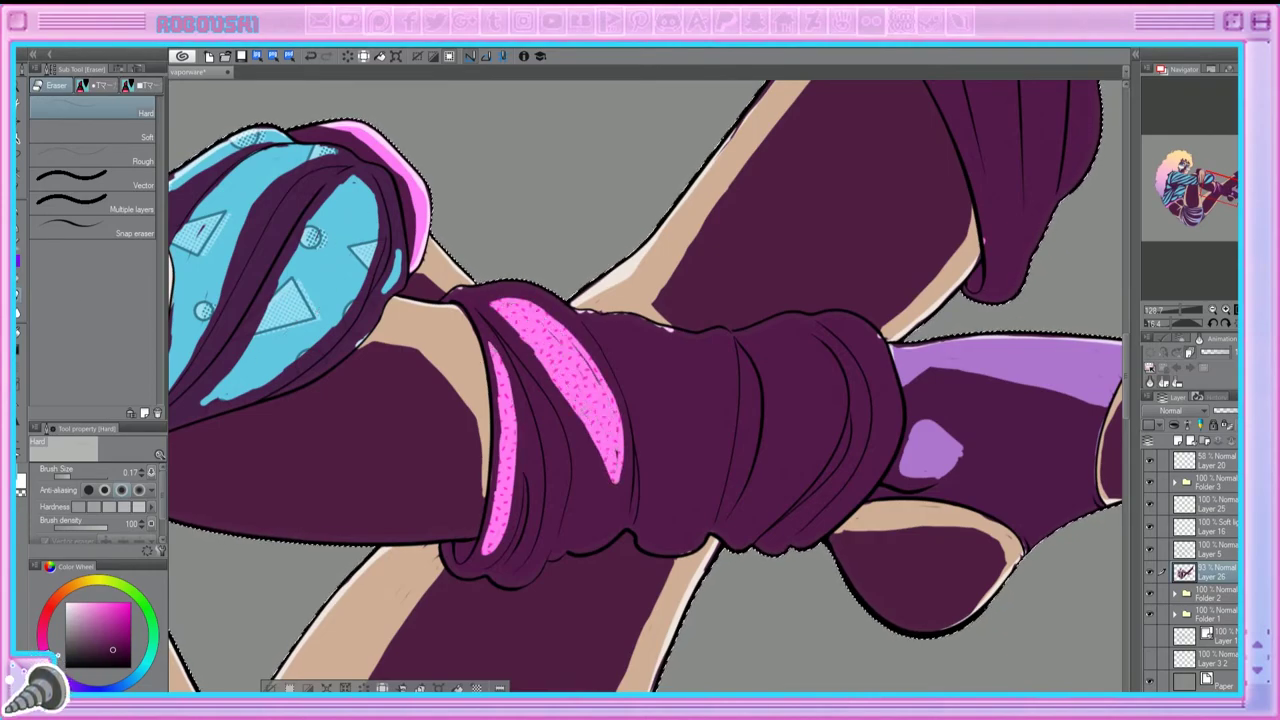
Step: Erase two tapering lit streaks from the middle of the horizontal leg warmer and a thin lit rim along its upper edge
{"action": "left_click_drag", "start_coordinate": [614, 336], "coordinate": [670, 500]}
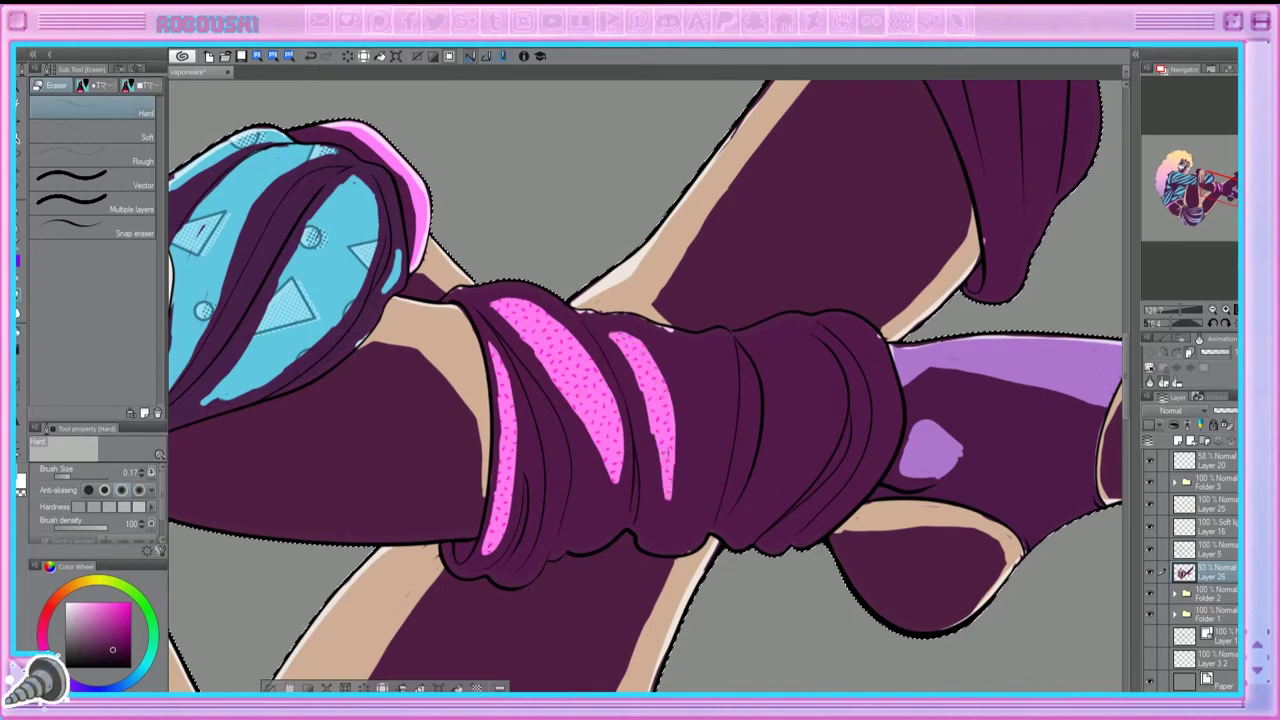
{"action": "left_click_drag", "start_coordinate": [672, 450], "coordinate": [676, 494]}
{"action": "left_click_drag", "start_coordinate": [718, 334], "coordinate": [710, 410]}
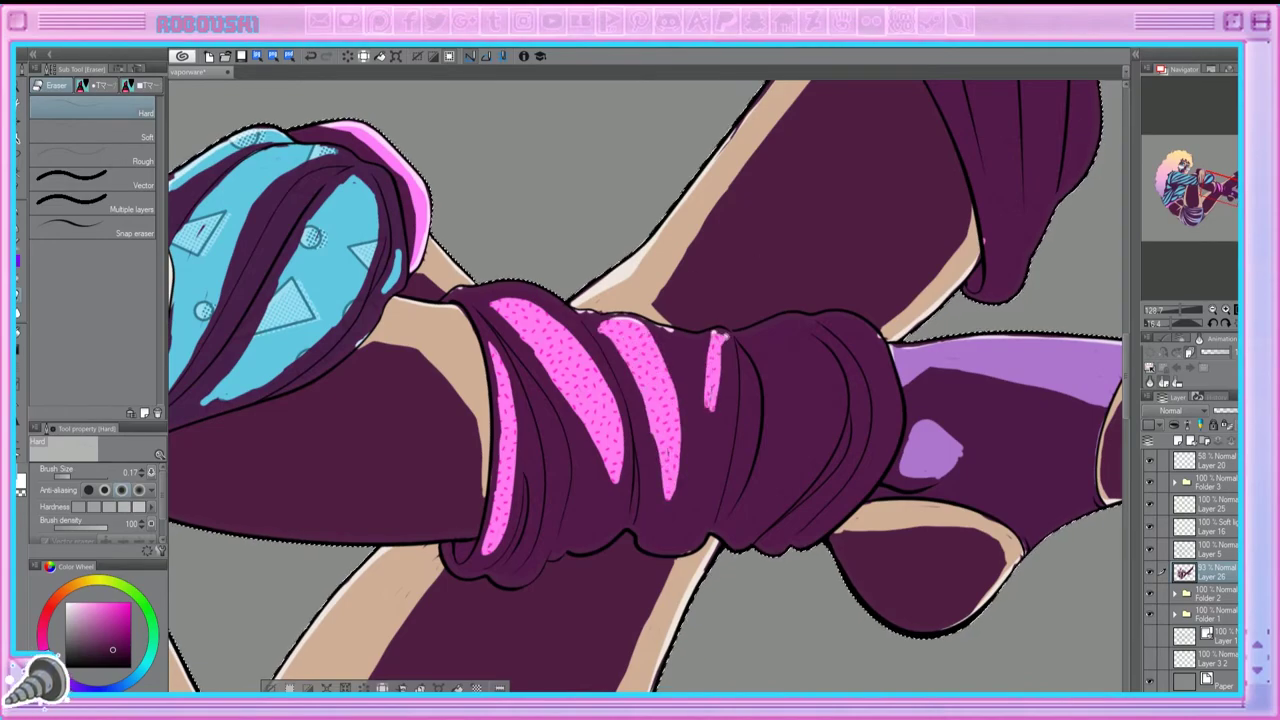
{"action": "left_click_drag", "start_coordinate": [575, 312], "coordinate": [626, 320]}
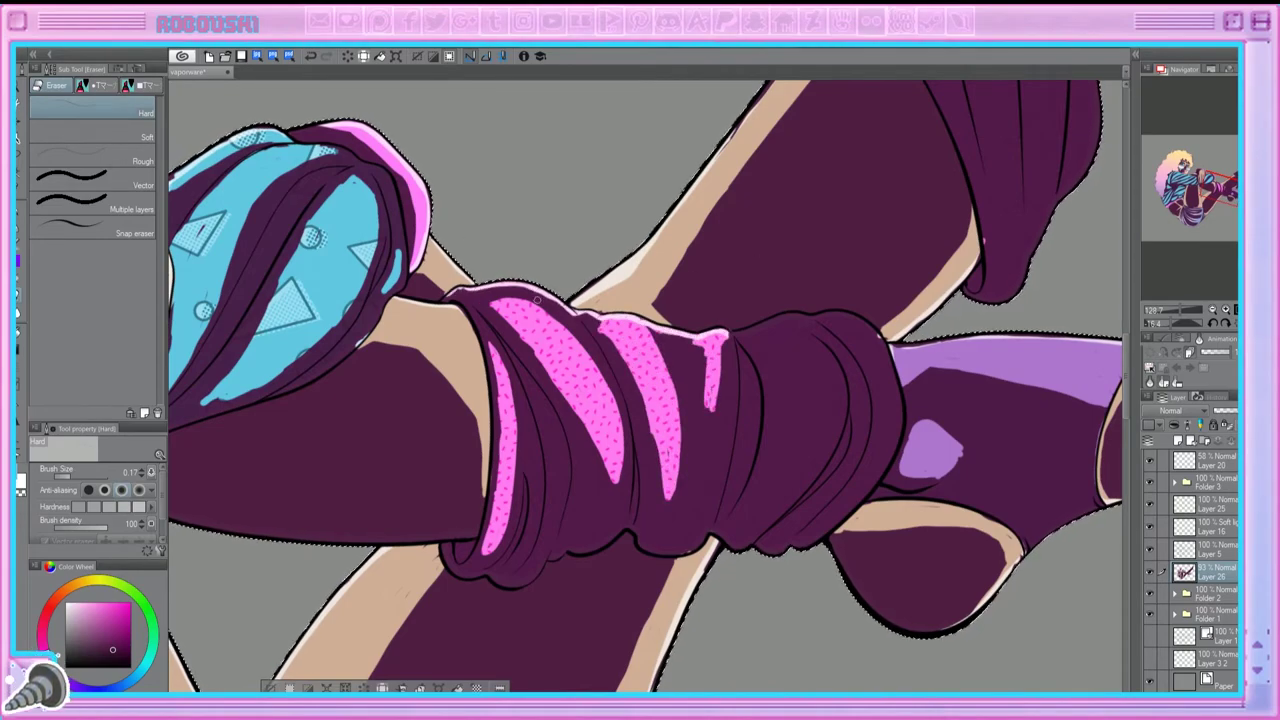
{"action": "left_click_drag", "start_coordinate": [700, 336], "coordinate": [714, 460]}
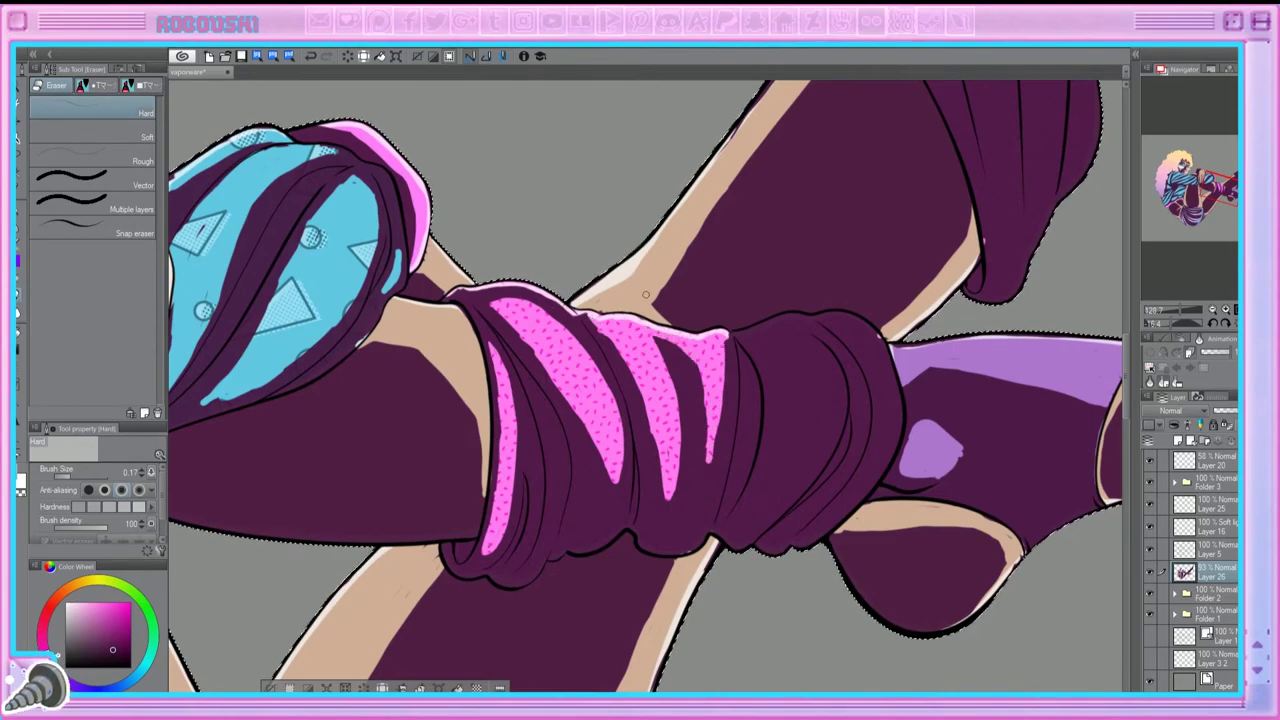
Step: Erase curved lit streaks from the ankle-side folds of the horizontal leg warmer and set the shadow layer's opacity to 34%
{"action": "left_click_drag", "start_coordinate": [800, 400], "coordinate": [575, 385]}
{"action": "left_click_drag", "start_coordinate": [565, 318], "coordinate": [610, 452]}
{"action": "left_click_drag", "start_coordinate": [548, 325], "coordinate": [592, 428]}
{"action": "left_click_drag", "start_coordinate": [586, 368], "coordinate": [590, 448]}
{"action": "mouse_move", "coordinate": [608, 304]}
{"action": "left_mouse_down"}
{"action": "mouse_move", "coordinate": [630, 326]}
{"action": "mouse_move", "coordinate": [648, 390]}
{"action": "left_mouse_up"}
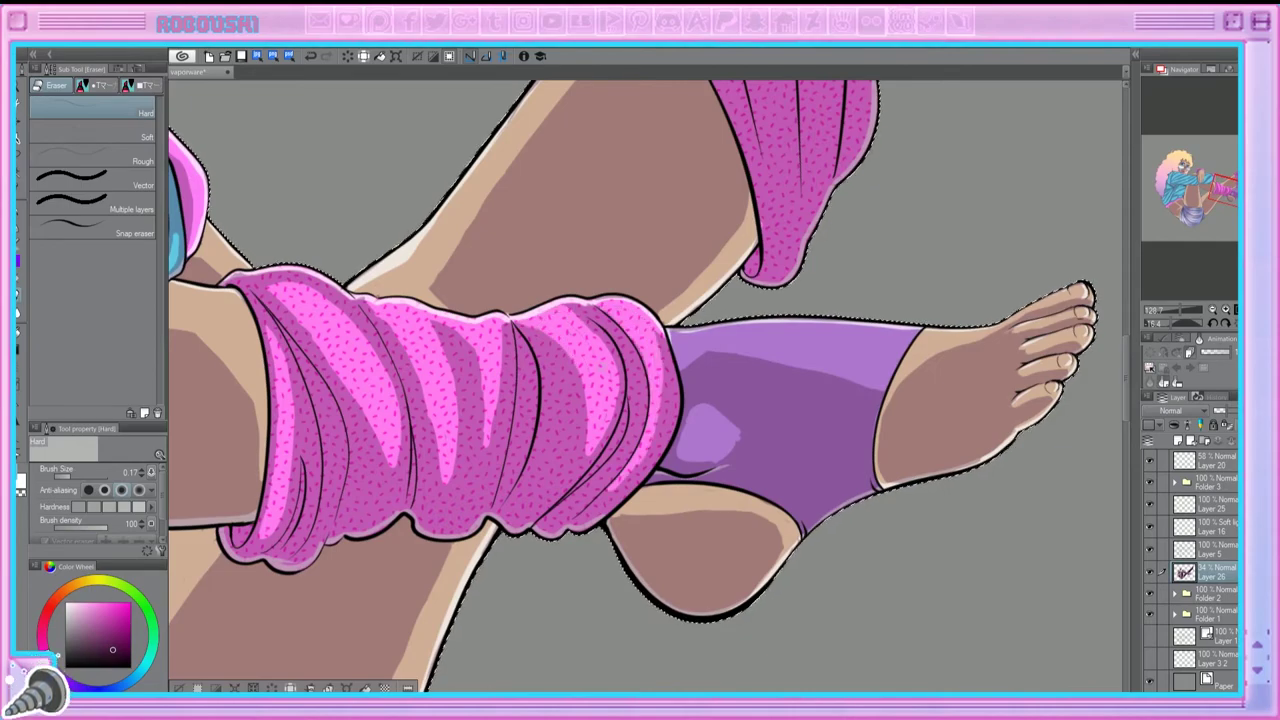
{"action": "left_click_drag", "start_coordinate": [565, 365], "coordinate": [570, 500]}
{"action": "left_click_drag", "start_coordinate": [540, 330], "coordinate": [530, 480]}
Step: Erase lit strips from the shadow on the raised foot, its purple ankle wear and heel, undoing the last stroke
{"action": "left_click_drag", "start_coordinate": [640, 400], "coordinate": [720, 280]}
{"action": "left_click_drag", "start_coordinate": [850, 300], "coordinate": [640, 430]}
{"action": "left_click_drag", "start_coordinate": [605, 375], "coordinate": [525, 595]}
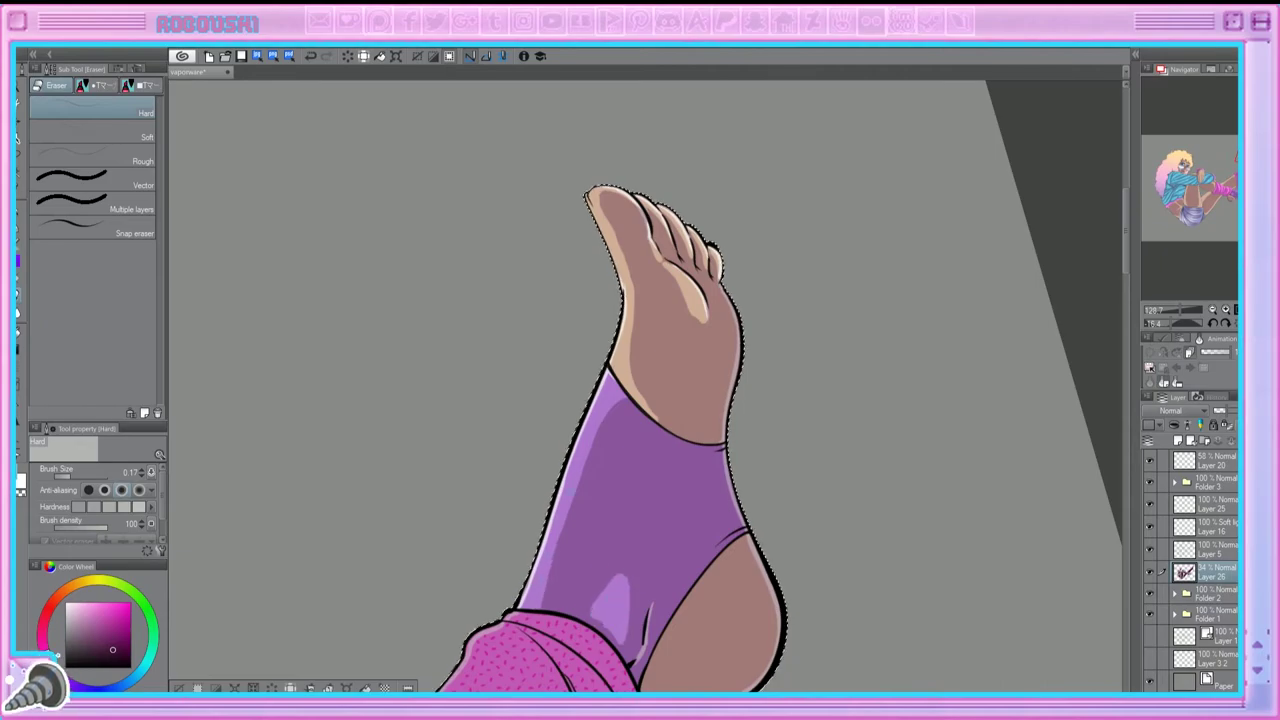
{"action": "scroll", "coordinate": [640, 380], "scroll_direction": "down", "scroll_amount": 3}
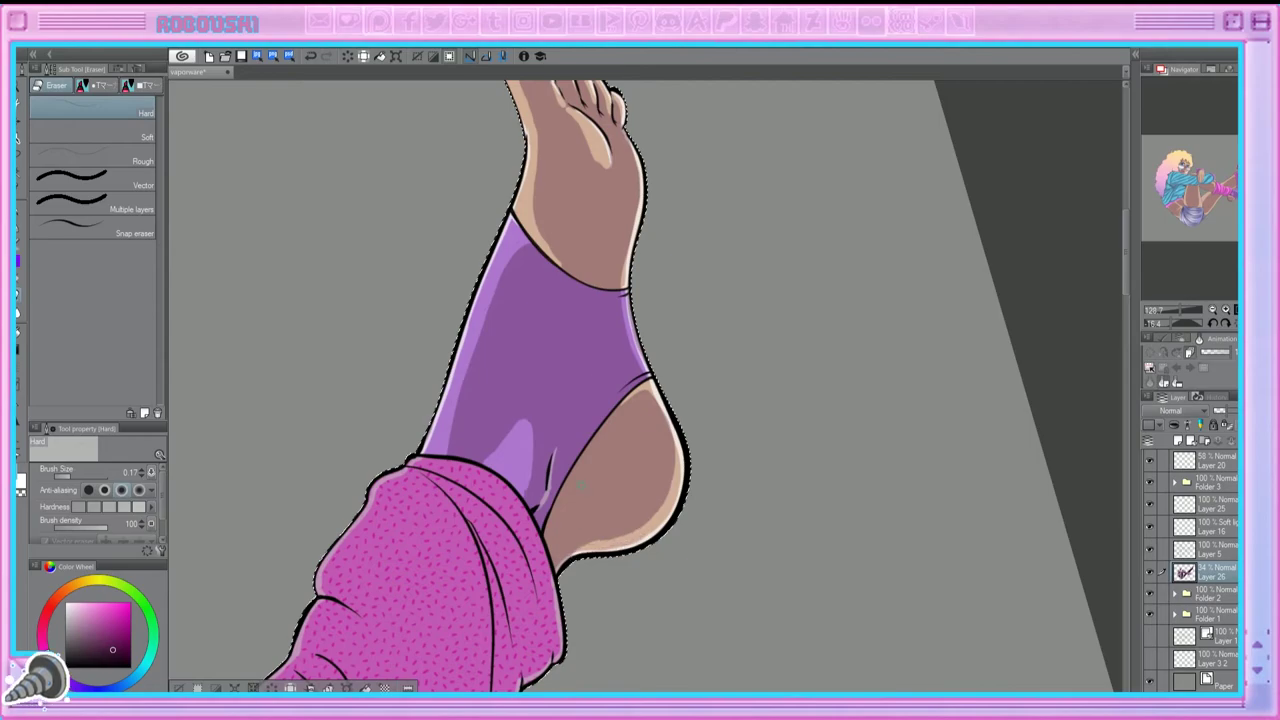
{"action": "scroll", "coordinate": [640, 385], "scroll_direction": "up", "scroll_amount": 2}
{"action": "key", "text": "ctrl+z"}
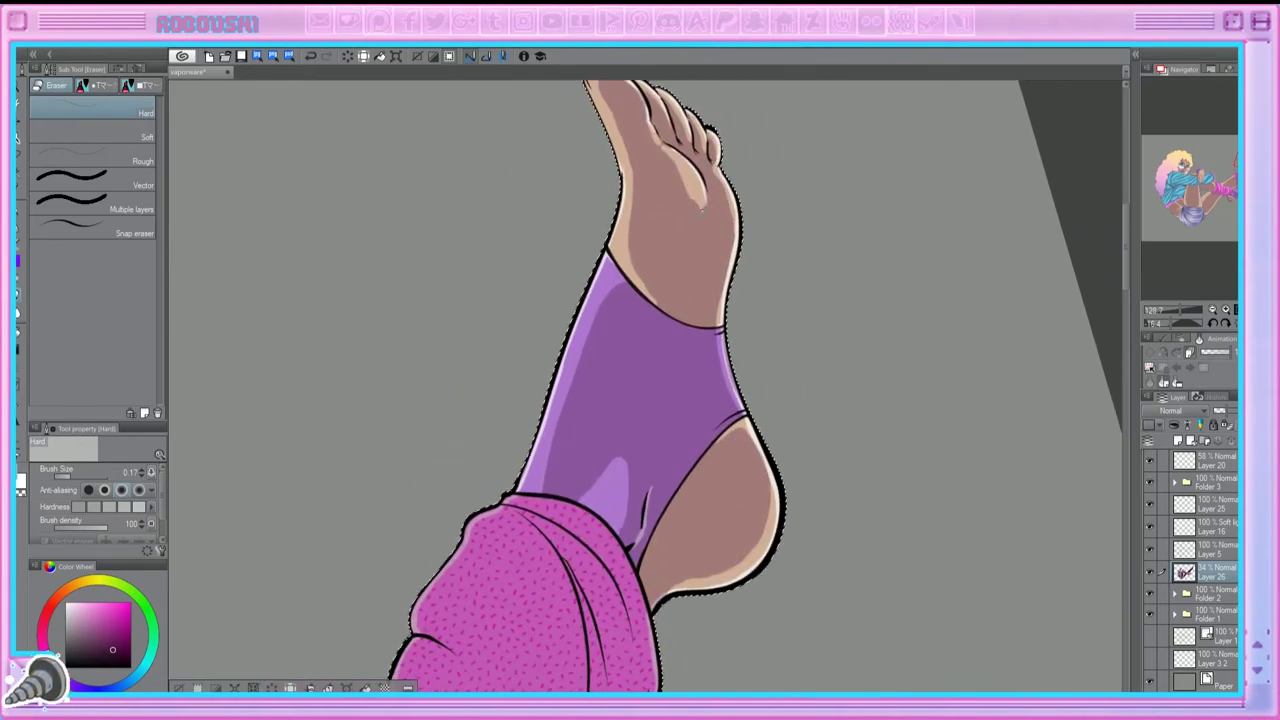
Step: Erase a long curved lit streak and a lit edge strip from the shadow on the raised leg warmer's knee-side end
{"action": "scroll", "coordinate": [704, 228], "scroll_direction": "down", "scroll_amount": 5}
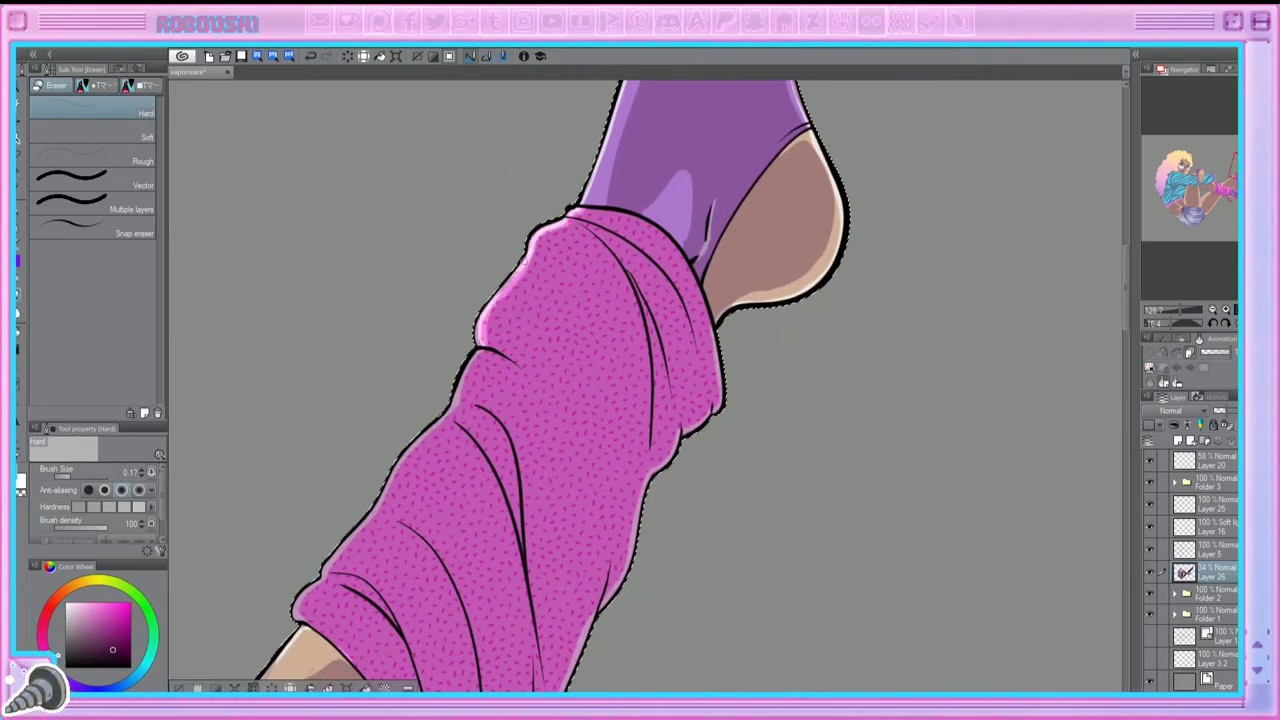
{"action": "left_click_drag", "start_coordinate": [315, 630], "coordinate": [372, 568]}
{"action": "left_click_drag", "start_coordinate": [345, 610], "coordinate": [408, 556]}
{"action": "scroll", "coordinate": [400, 560], "scroll_direction": "down", "scroll_amount": 2}
{"action": "left_click_drag", "start_coordinate": [340, 462], "coordinate": [436, 582]}
{"action": "left_click_drag", "start_coordinate": [386, 466], "coordinate": [455, 688]}
{"action": "left_click_drag", "start_coordinate": [340, 440], "coordinate": [320, 570]}
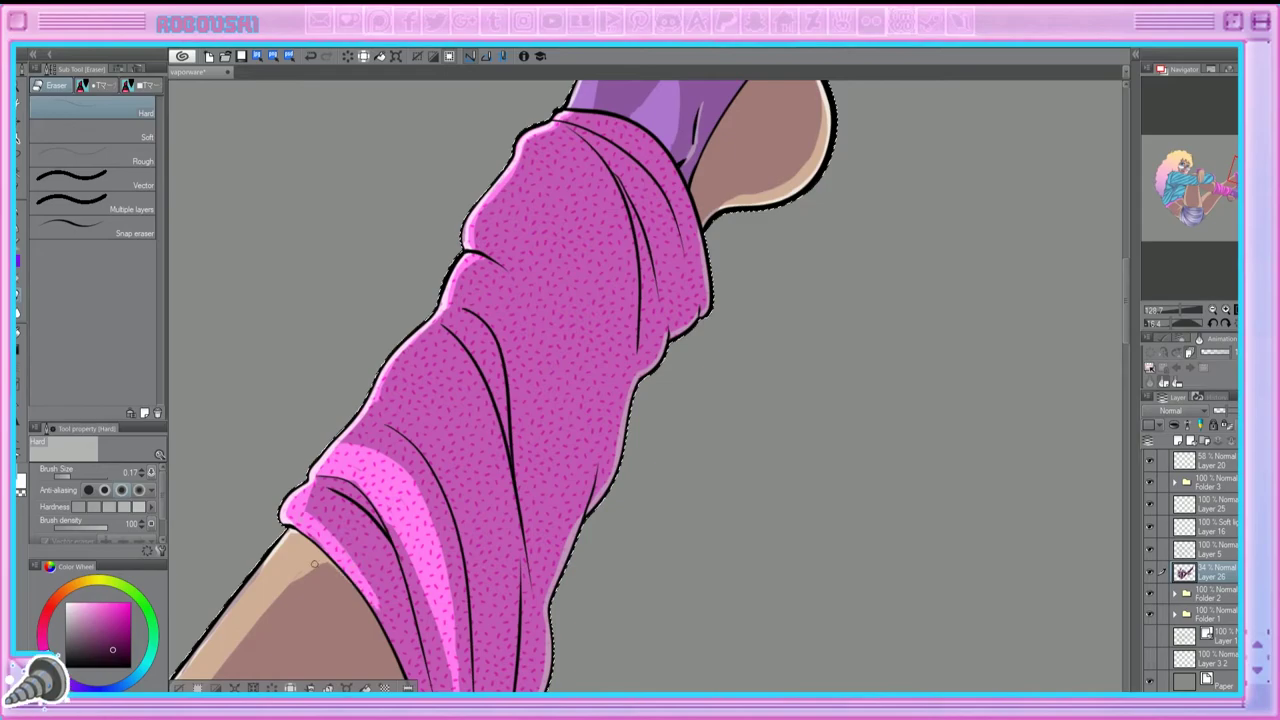
Step: Erase a second long lit streak between the raised leg warmer's lower folds and extend the light up its outer edge
{"action": "scroll", "coordinate": [500, 390], "scroll_direction": "down", "scroll_amount": 4}
{"action": "mouse_move", "coordinate": [350, 186]}
{"action": "left_mouse_down"}
{"action": "mouse_move", "coordinate": [400, 196]}
{"action": "mouse_move", "coordinate": [470, 435]}
{"action": "left_mouse_up"}
{"action": "mouse_move", "coordinate": [336, 196]}
{"action": "left_mouse_down"}
{"action": "mouse_move", "coordinate": [386, 222]}
{"action": "mouse_move", "coordinate": [440, 368]}
{"action": "mouse_move", "coordinate": [468, 546]}
{"action": "left_mouse_up"}
{"action": "left_click_drag", "start_coordinate": [432, 310], "coordinate": [358, 140]}
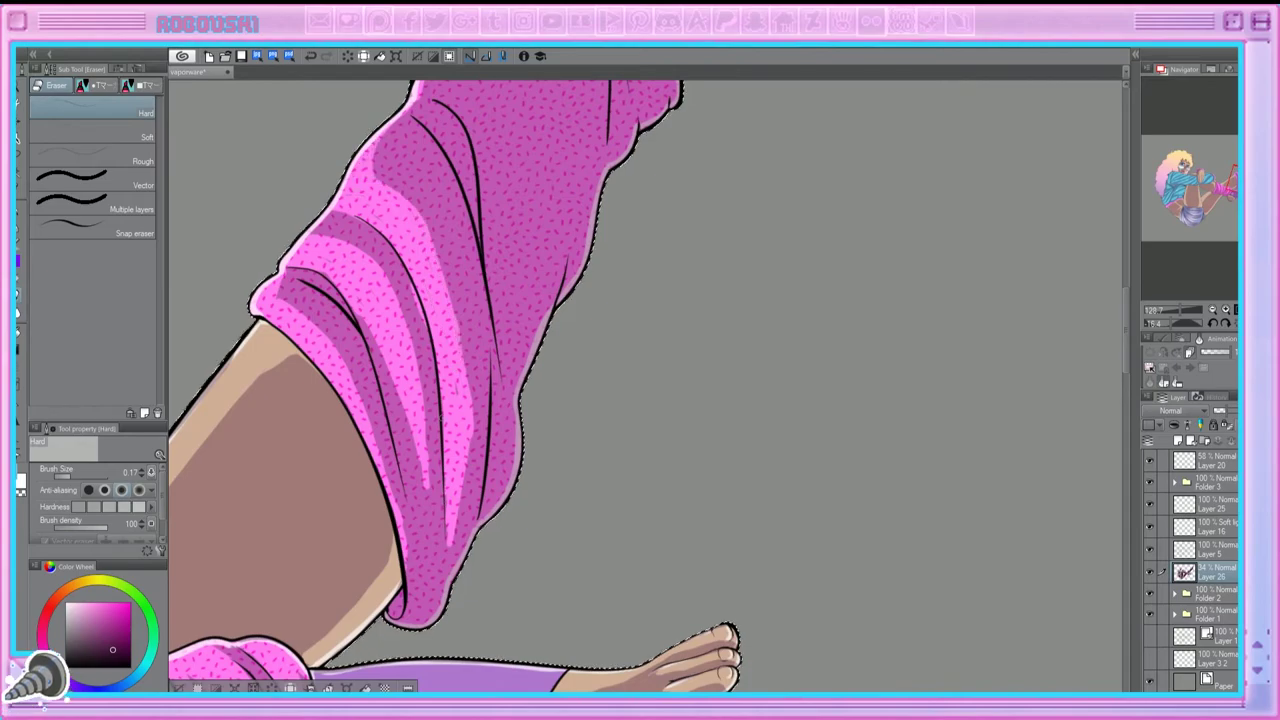
Step: Erase curved lit streaks from the shadow between the raised leg warmer's middle and knee-side folds
{"action": "left_click_drag", "start_coordinate": [365, 385], "coordinate": [425, 582]}
{"action": "scroll", "coordinate": [645, 385], "scroll_direction": "up", "scroll_amount": 3}
{"action": "mouse_move", "coordinate": [384, 318]}
{"action": "left_mouse_down"}
{"action": "mouse_move", "coordinate": [432, 388]}
{"action": "mouse_move", "coordinate": [458, 565]}
{"action": "left_mouse_up"}
{"action": "left_click_drag", "start_coordinate": [404, 288], "coordinate": [490, 356]}
{"action": "left_click_drag", "start_coordinate": [474, 330], "coordinate": [526, 440]}
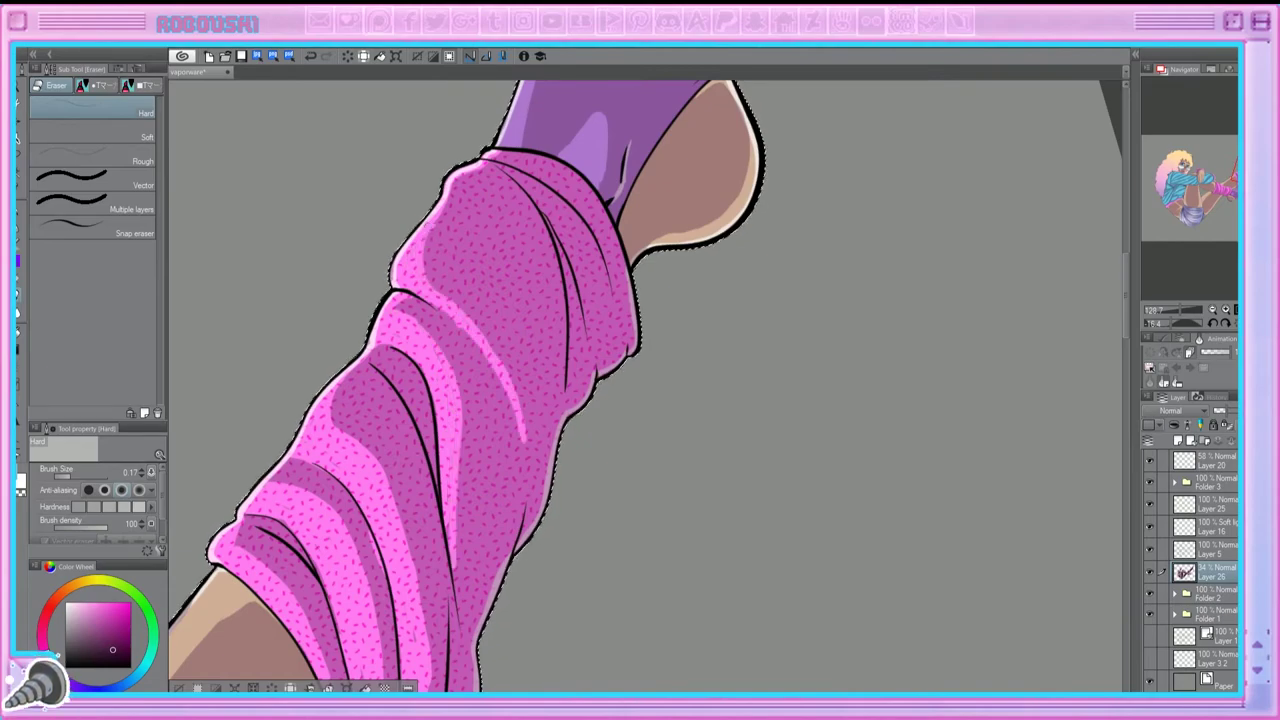
Step: Widen the long lit streak on the raised leg warmer and erase lit strips from its ankle-side folds
{"action": "left_click_drag", "start_coordinate": [470, 312], "coordinate": [526, 440]}
{"action": "left_click_drag", "start_coordinate": [548, 175], "coordinate": [614, 295]}
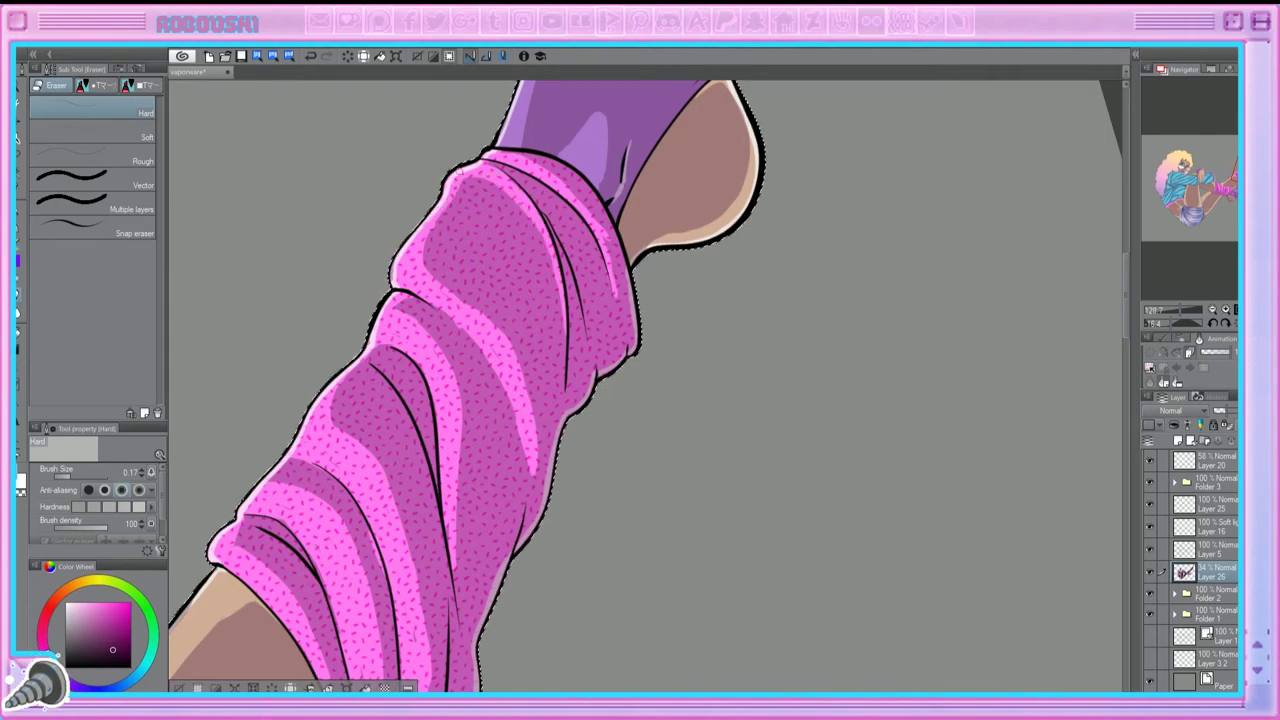
{"action": "scroll", "coordinate": [645, 386], "scroll_direction": "down", "scroll_amount": 3}
{"action": "scroll", "coordinate": [645, 386], "scroll_direction": "up", "scroll_amount": 3}
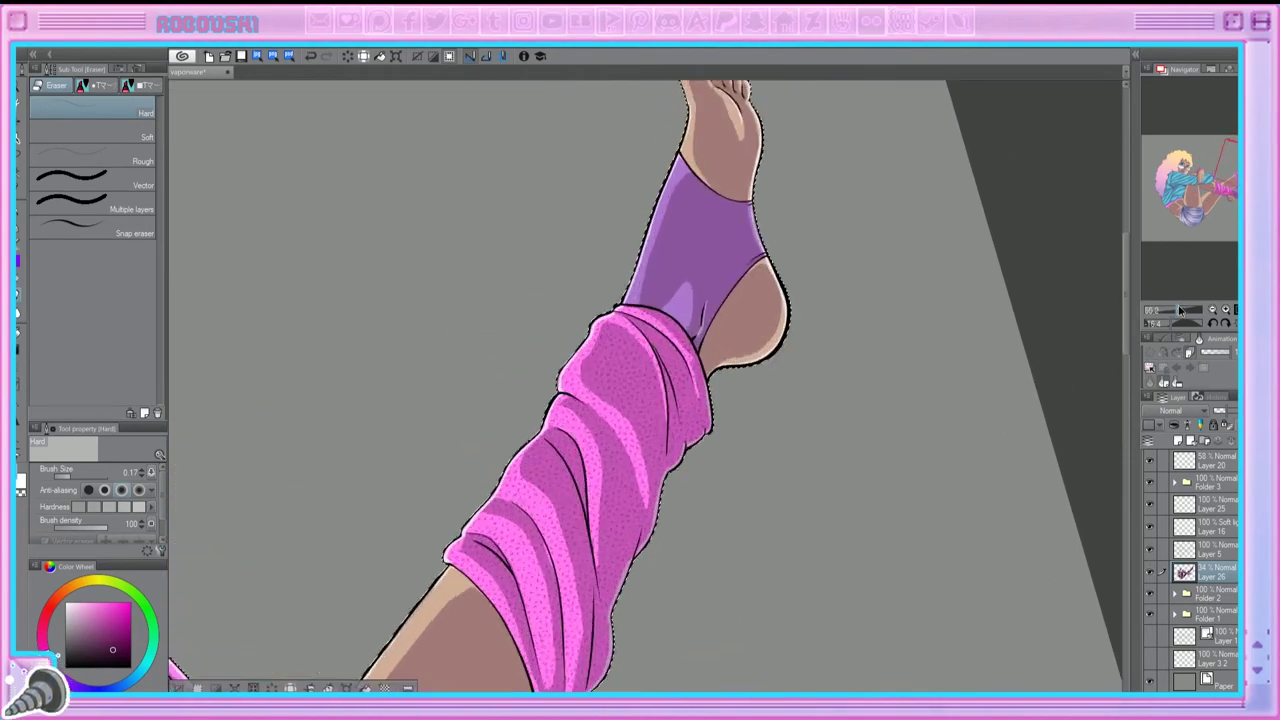
Step: Set the shadow layer's opacity to 25%
{"action": "left_click_drag", "start_coordinate": [1192, 310], "coordinate": [1176, 323]}
{"action": "scroll", "coordinate": [422, 436], "scroll_direction": "up", "scroll_amount": 3}
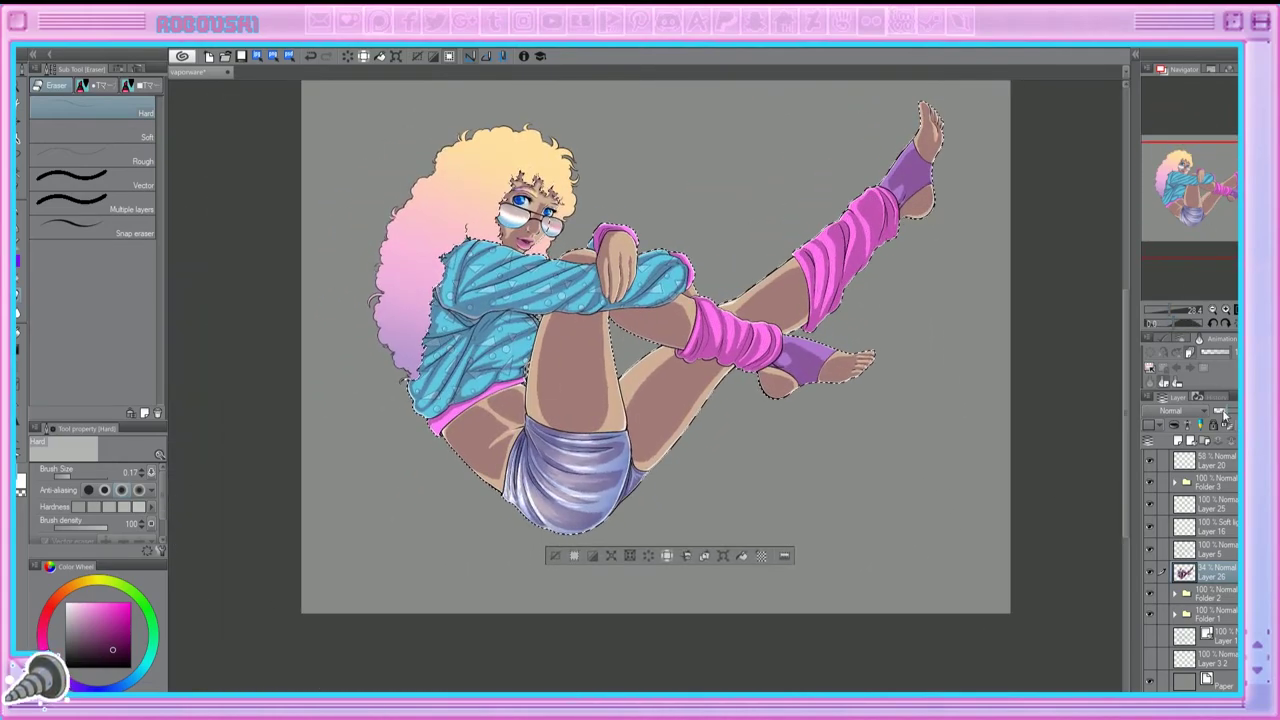
{"action": "key", "text": "p"}
{"action": "scroll", "coordinate": [720, 380], "scroll_direction": "up", "scroll_amount": 4}
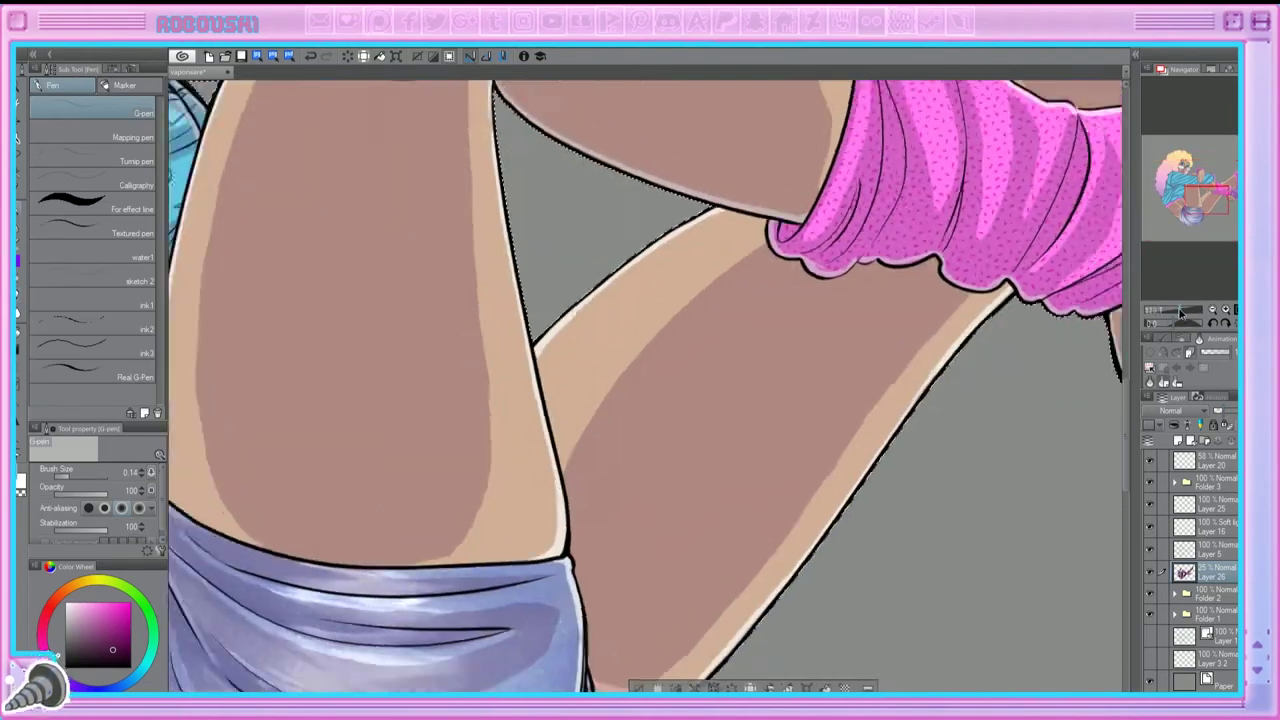
{"action": "left_click_drag", "start_coordinate": [640, 400], "coordinate": [840, 650]}
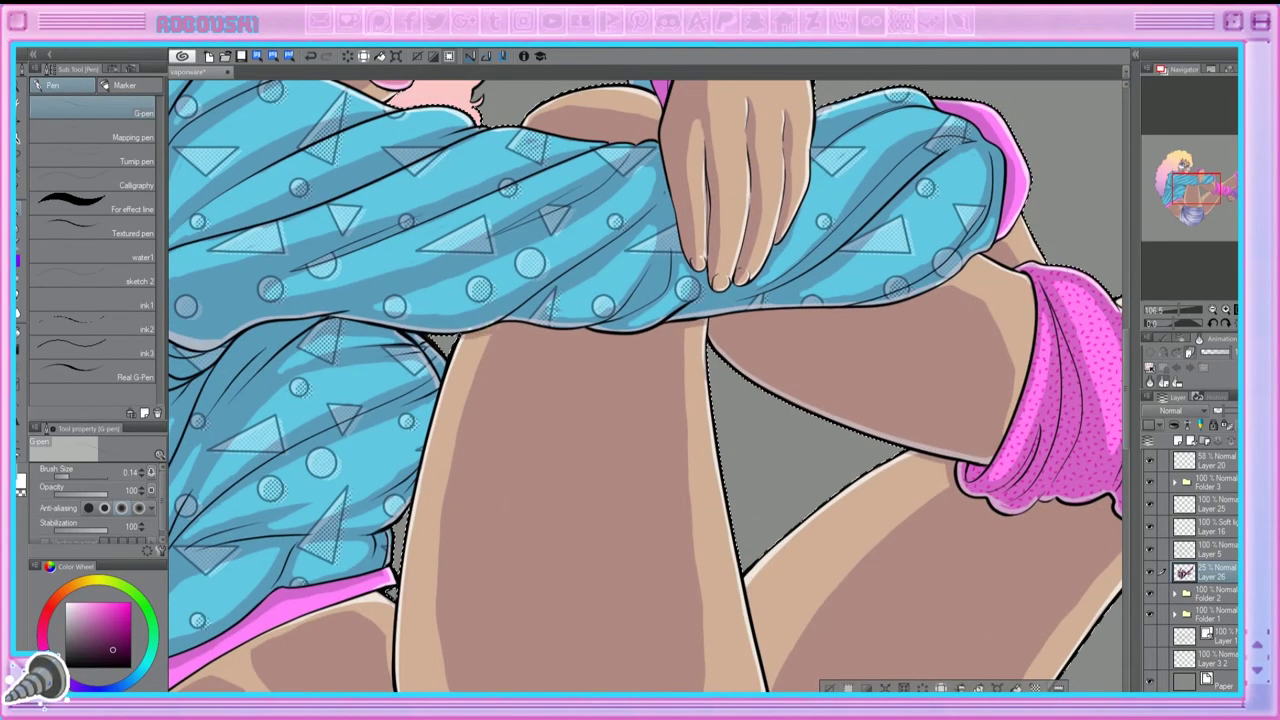
Step: Paint over the small leftover lit patch in the waist shadow with the G-pen at size 0.43
{"action": "left_click_drag", "start_coordinate": [740, 300], "coordinate": [430, 320]}
{"action": "left_click_drag", "start_coordinate": [760, 220], "coordinate": [540, 580]}
{"action": "left_click_drag", "start_coordinate": [600, 620], "coordinate": [620, 260]}
{"action": "left_click_drag", "start_coordinate": [630, 660], "coordinate": [594, 370]}
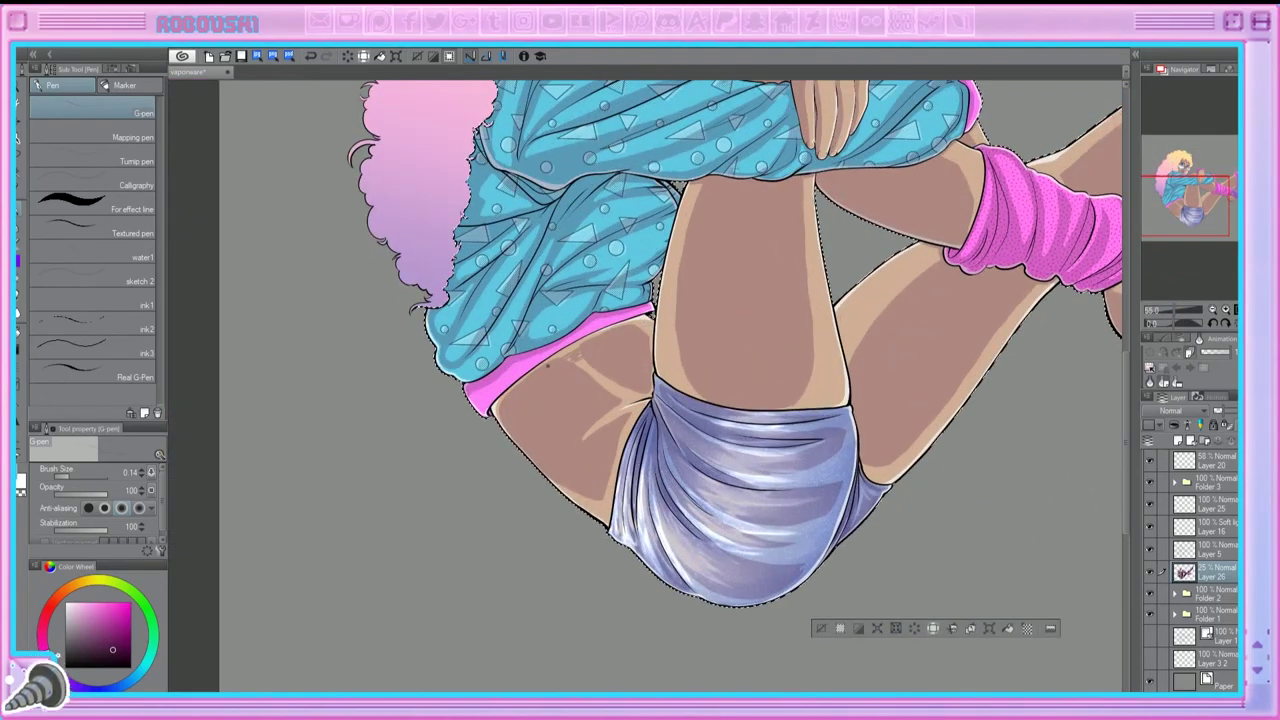
{"action": "key", "text": "bracketright"}
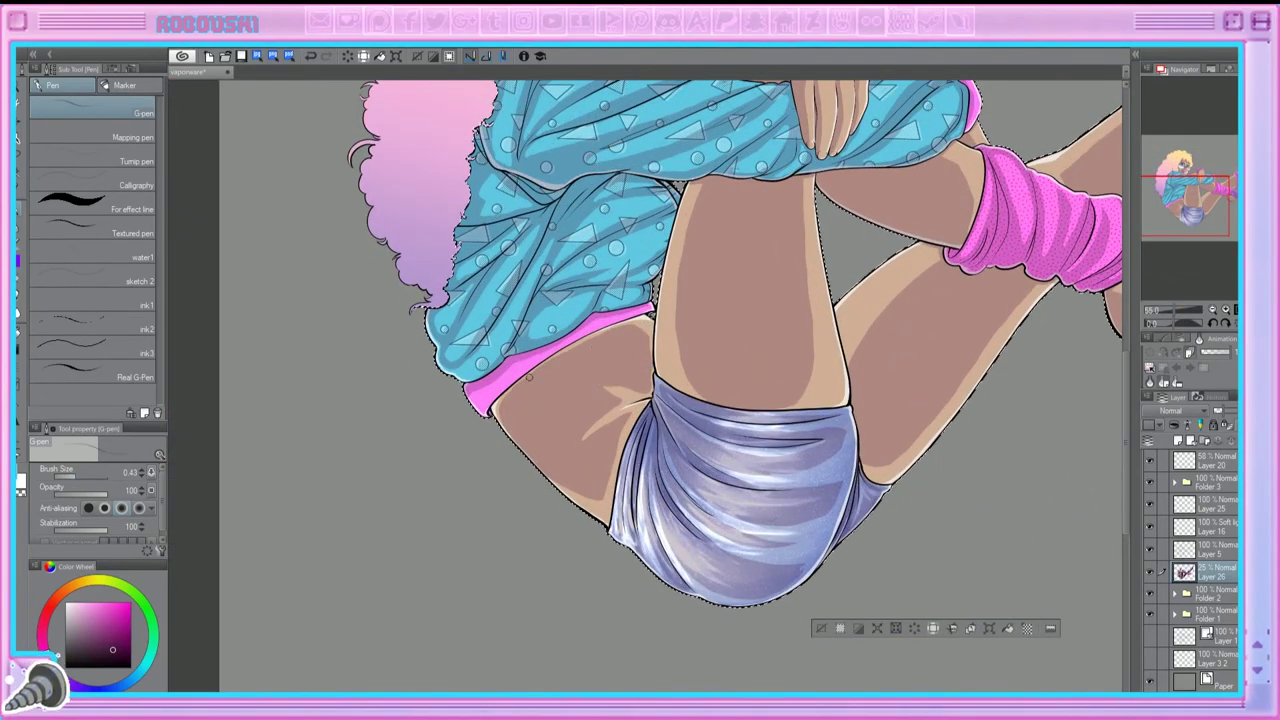
{"action": "left_click_drag", "start_coordinate": [511, 428], "coordinate": [358, 449]}
{"action": "key", "text": "e"}
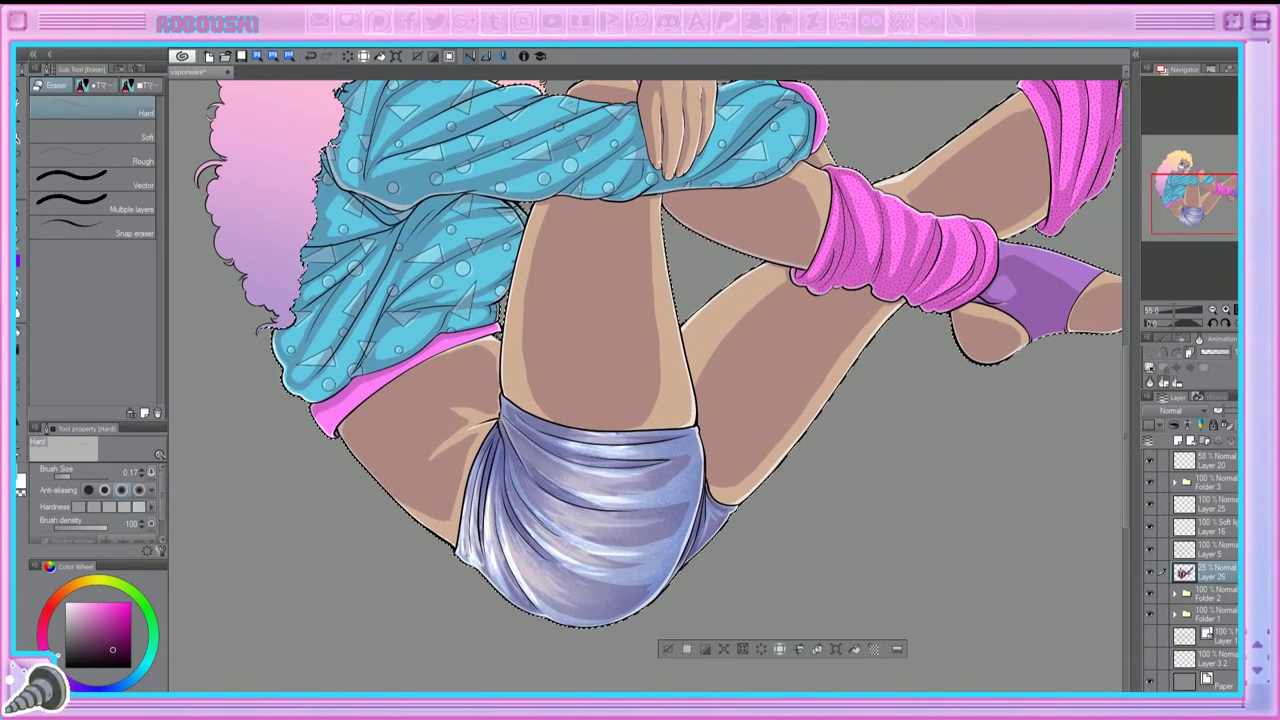
Step: Blur the shadow edges on the face, hand and sweater at brush size 0.94 and set the layer's opacity to 19%
{"action": "key", "text": "p"}
{"action": "left_click_drag", "start_coordinate": [1195, 203], "coordinate": [1192, 178]}
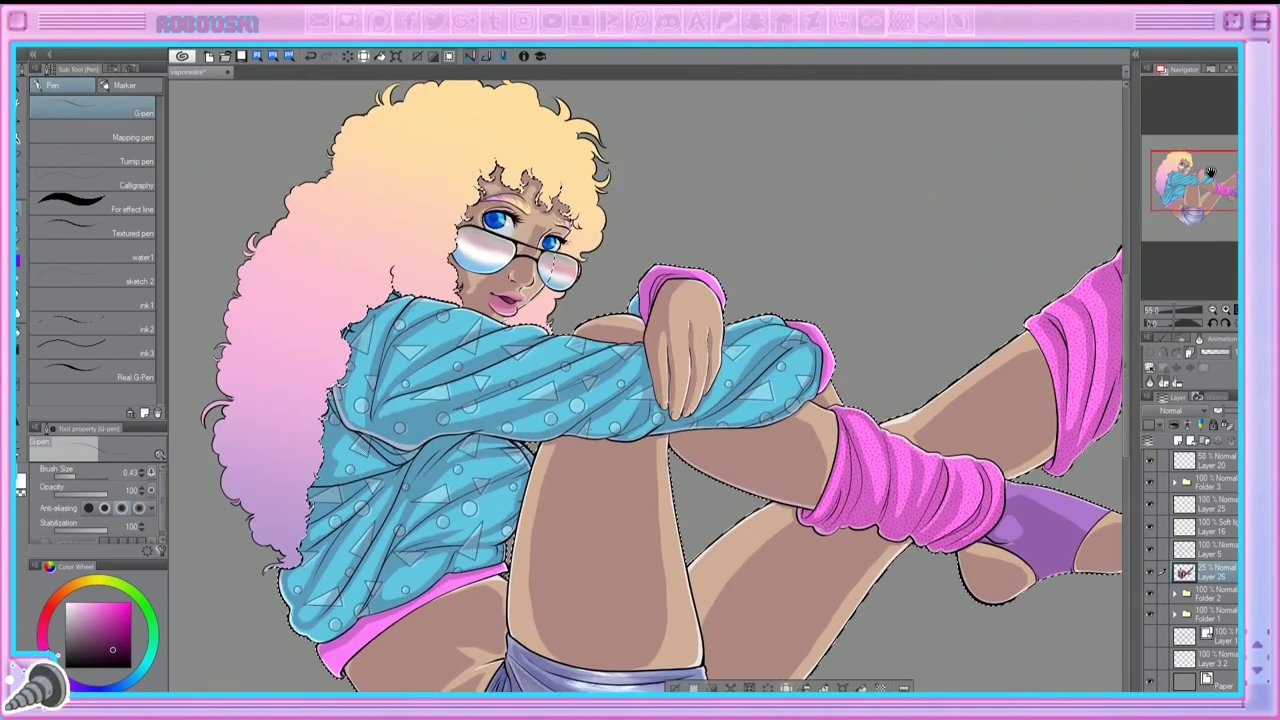
{"action": "left_click_drag", "start_coordinate": [1165, 310], "coordinate": [1178, 310]}
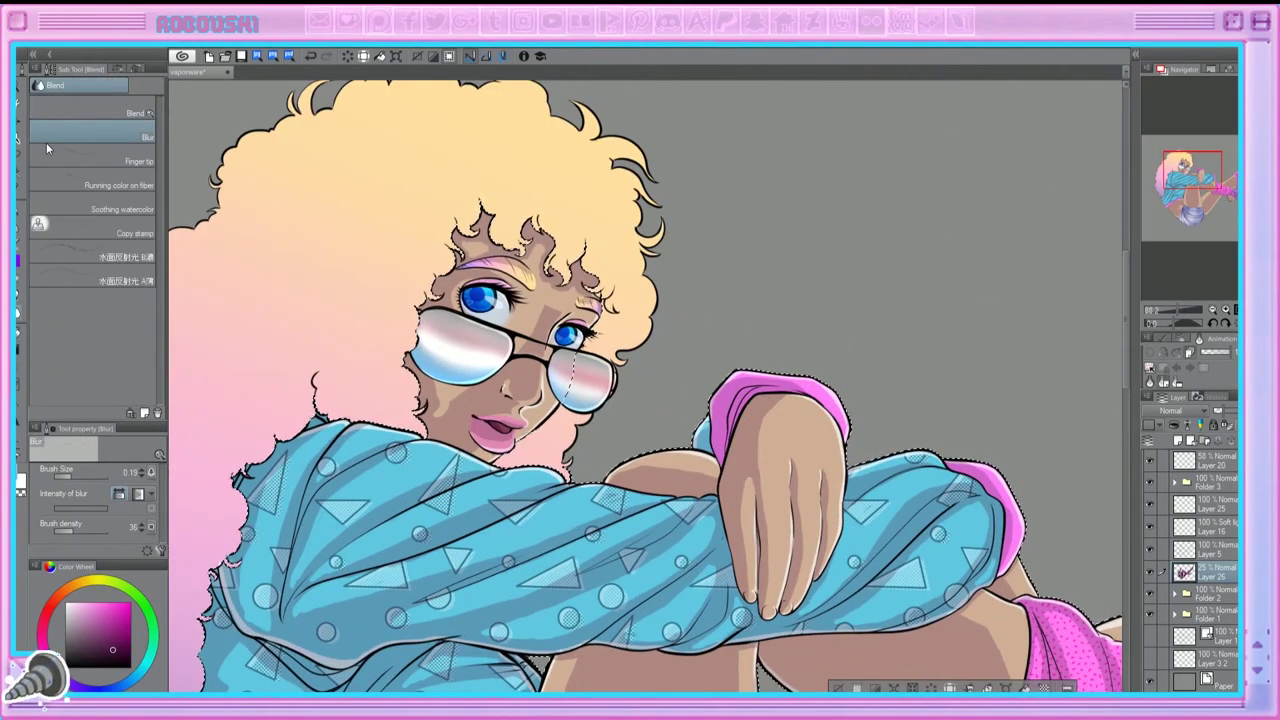
{"action": "key", "text": "bracketright"}
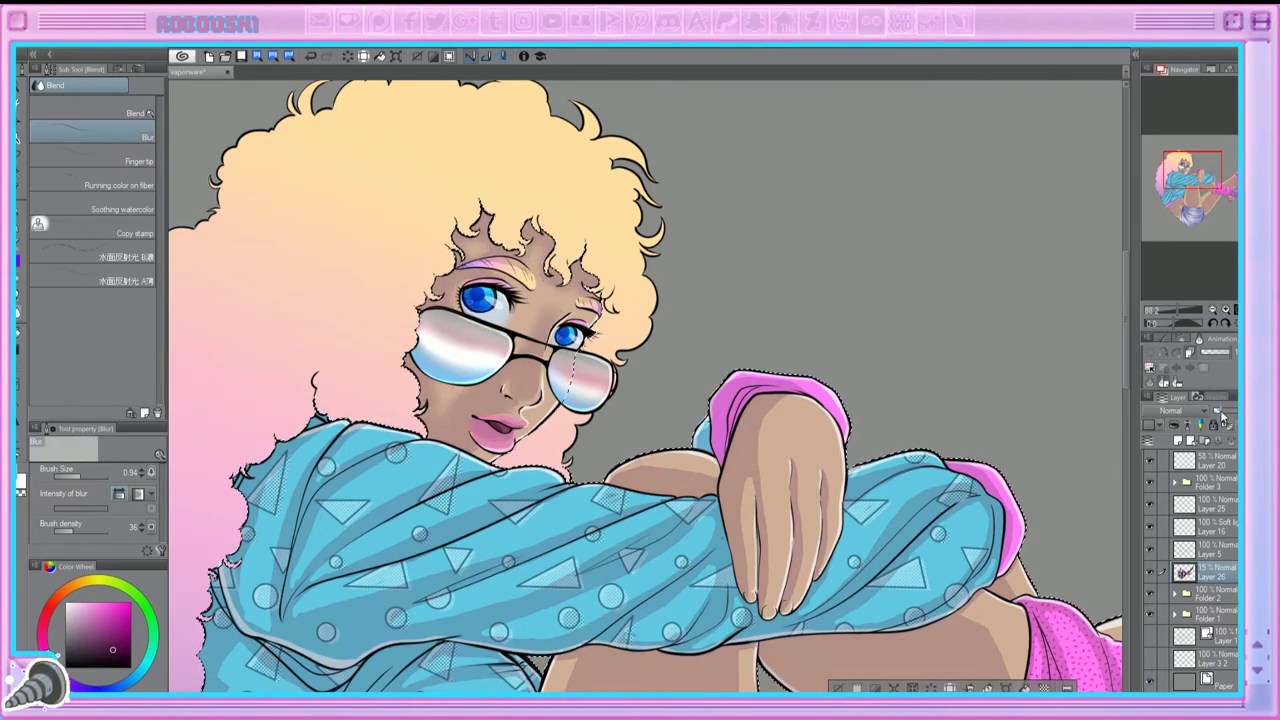
{"action": "left_click_drag", "start_coordinate": [1181, 312], "coordinate": [1165, 311]}
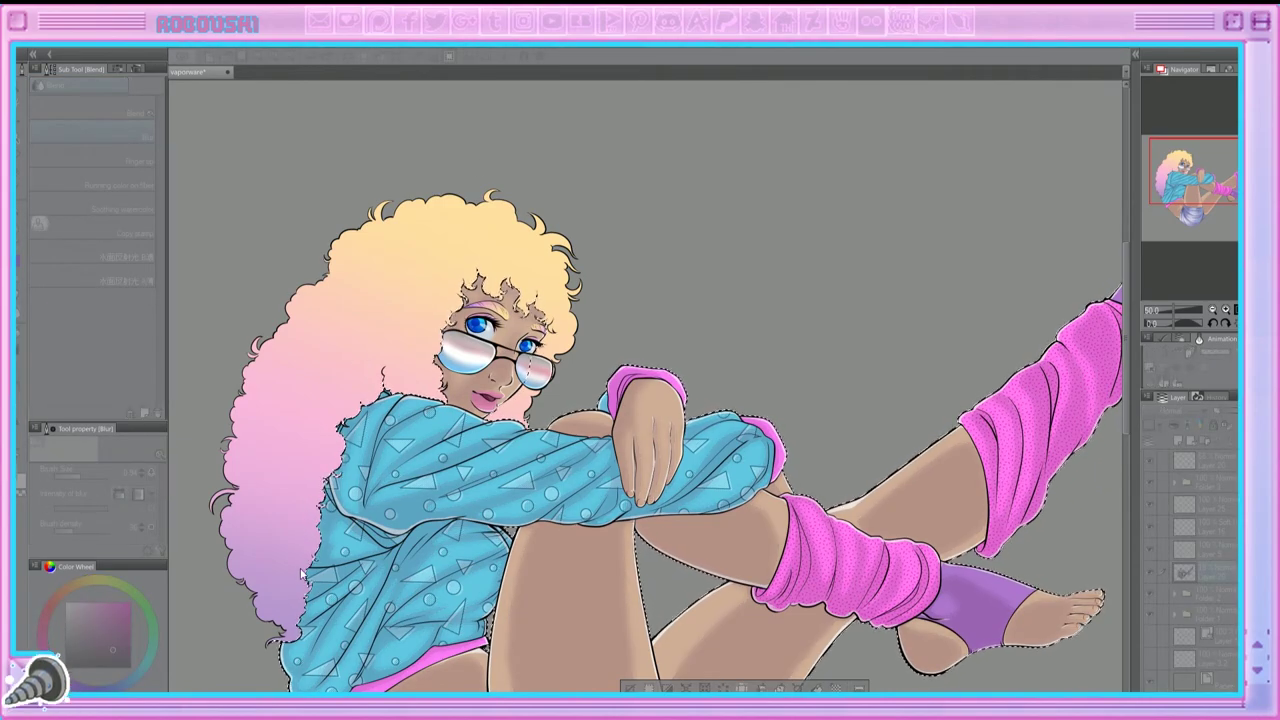
Step: Blur the hard shadow edges across the waist, legs, leg warmers and feet at brush size 0.94
{"action": "scroll", "coordinate": [512, 486], "scroll_direction": "down", "scroll_amount": 4}
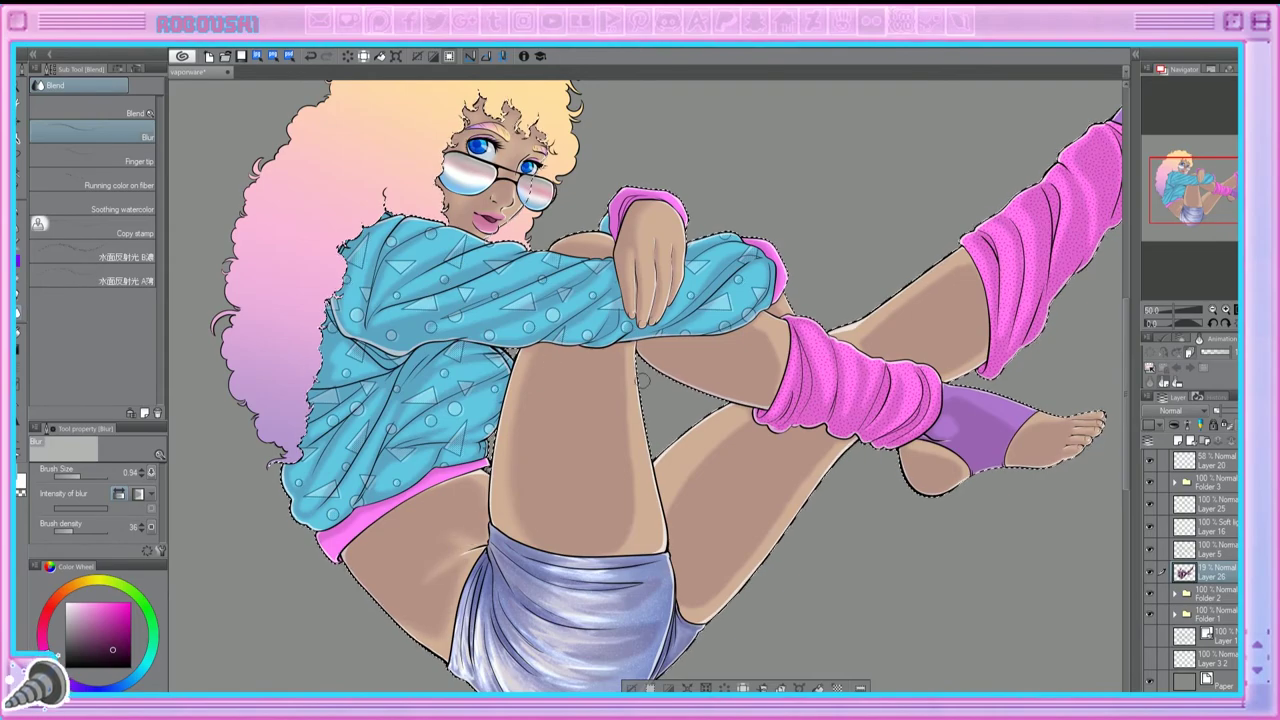
{"action": "scroll", "coordinate": [609, 509], "scroll_direction": "right", "scroll_amount": 2}
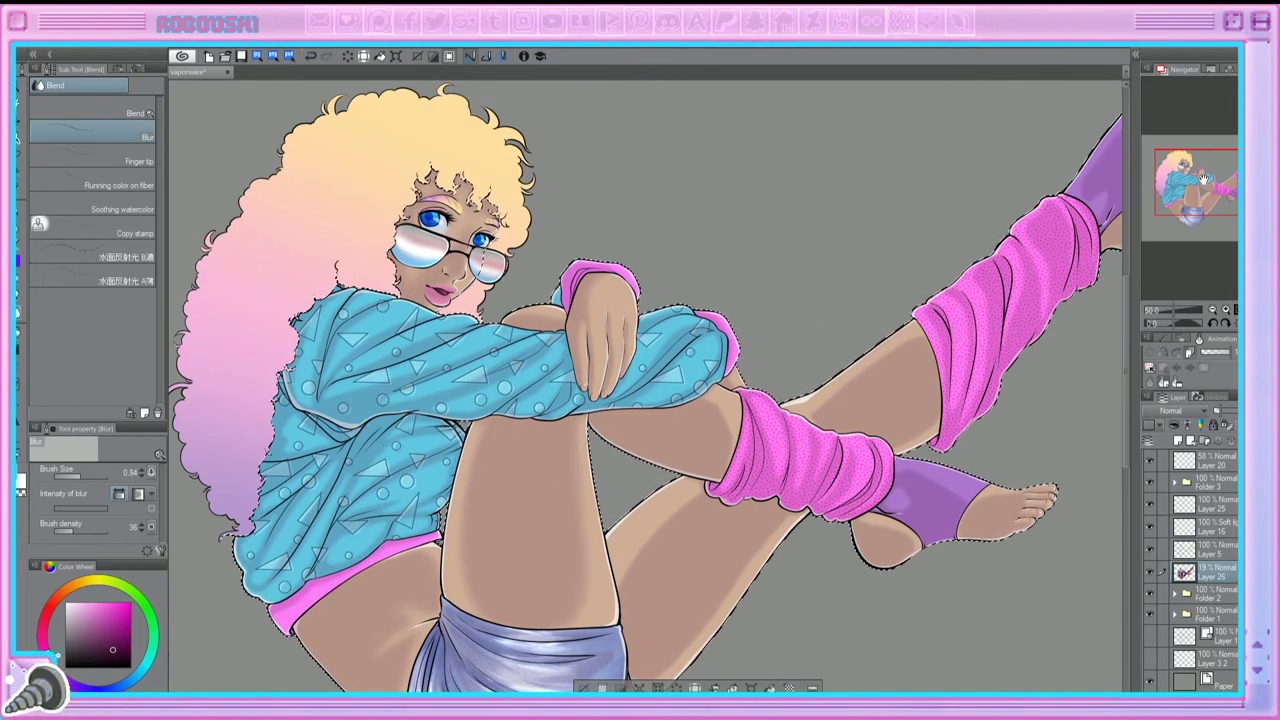
{"action": "scroll", "coordinate": [653, 510], "scroll_direction": "down", "scroll_amount": 2}
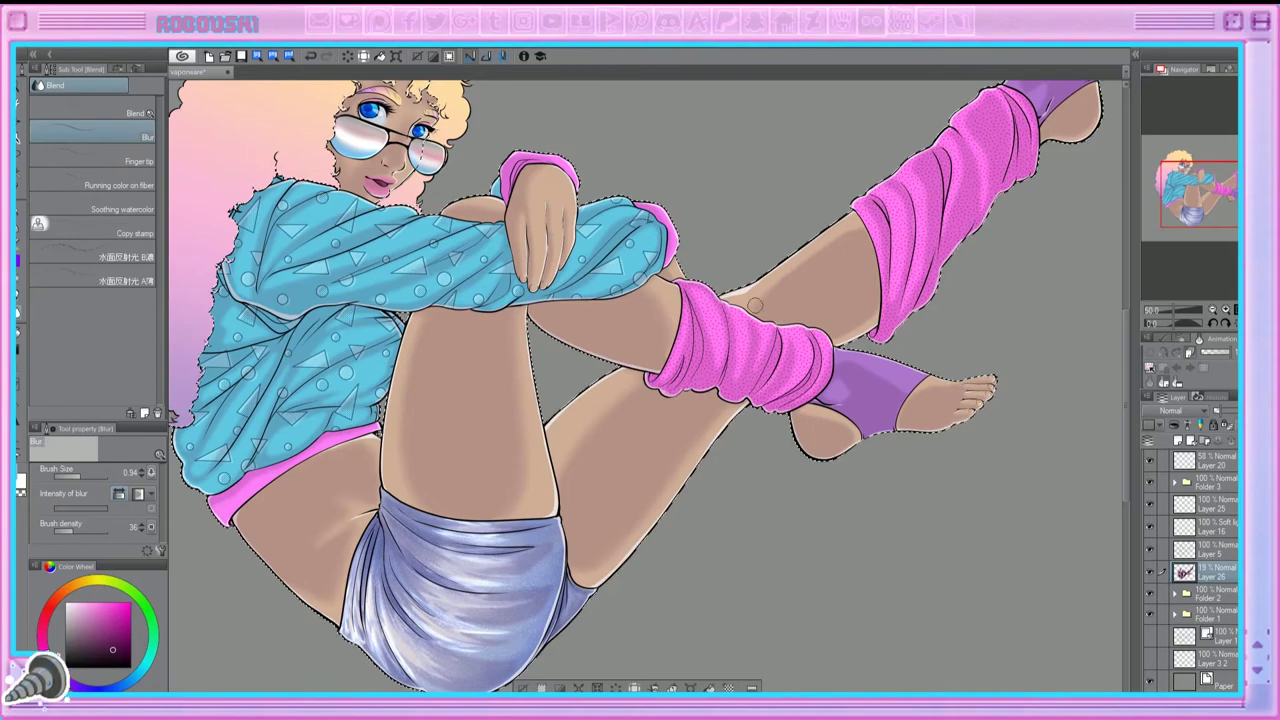
{"action": "scroll", "coordinate": [640, 385], "scroll_direction": "right", "scroll_amount": 2}
{"action": "scroll", "coordinate": [640, 385], "scroll_direction": "up", "scroll_amount": 2}
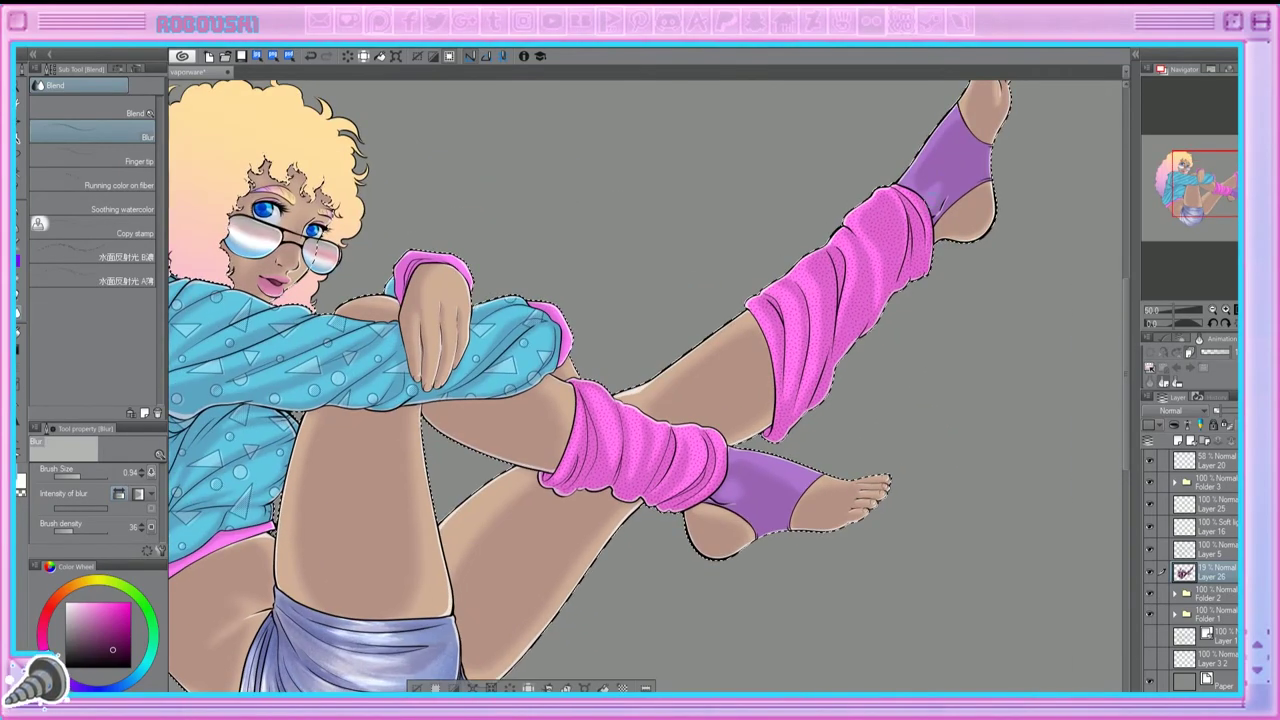
{"action": "scroll", "coordinate": [608, 384], "scroll_direction": "left", "scroll_amount": 3}
{"action": "scroll", "coordinate": [608, 384], "scroll_direction": "down", "scroll_amount": 1}
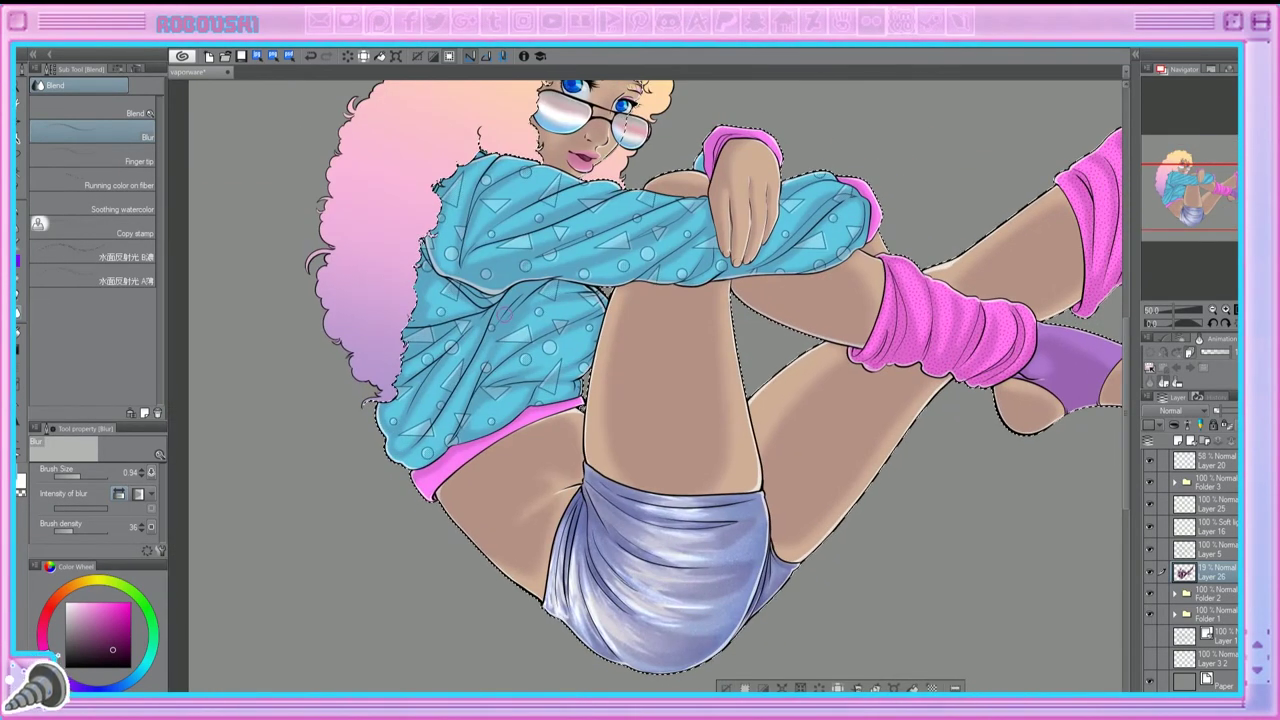
Step: Paint over the waist's lit fold in the shadow, and erase broader lit areas on the waist and both thighs at size 0.54
{"action": "key", "text": "p"}
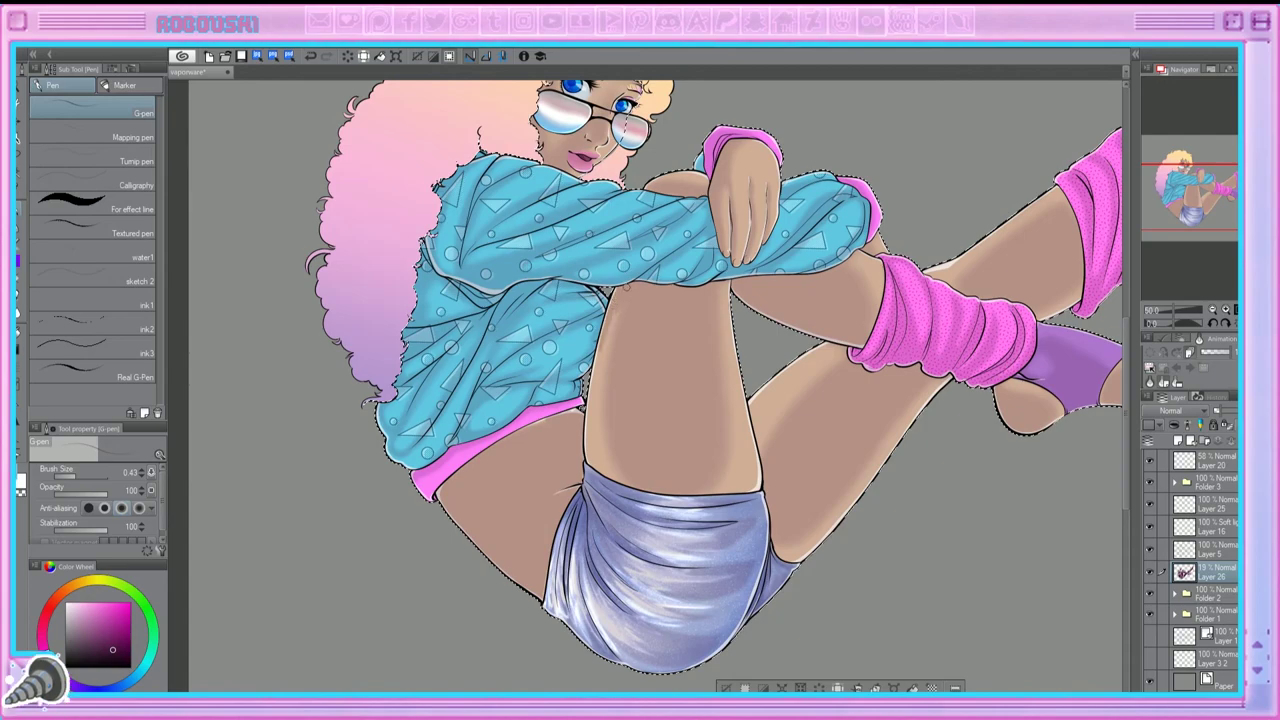
{"action": "mouse_move", "coordinate": [613, 472]}
{"action": "left_mouse_down"}
{"action": "mouse_move", "coordinate": [452, 462]}
{"action": "mouse_move", "coordinate": [462, 330]}
{"action": "mouse_move", "coordinate": [483, 470]}
{"action": "left_mouse_up"}
{"action": "key", "text": "e"}
{"action": "left_click_drag", "start_coordinate": [487, 293], "coordinate": [492, 480]}
{"action": "mouse_move", "coordinate": [360, 555]}
{"action": "left_mouse_down"}
{"action": "mouse_move", "coordinate": [383, 497]}
{"action": "mouse_move", "coordinate": [372, 442]}
{"action": "mouse_move", "coordinate": [341, 466]}
{"action": "mouse_move", "coordinate": [311, 527]}
{"action": "left_mouse_up"}
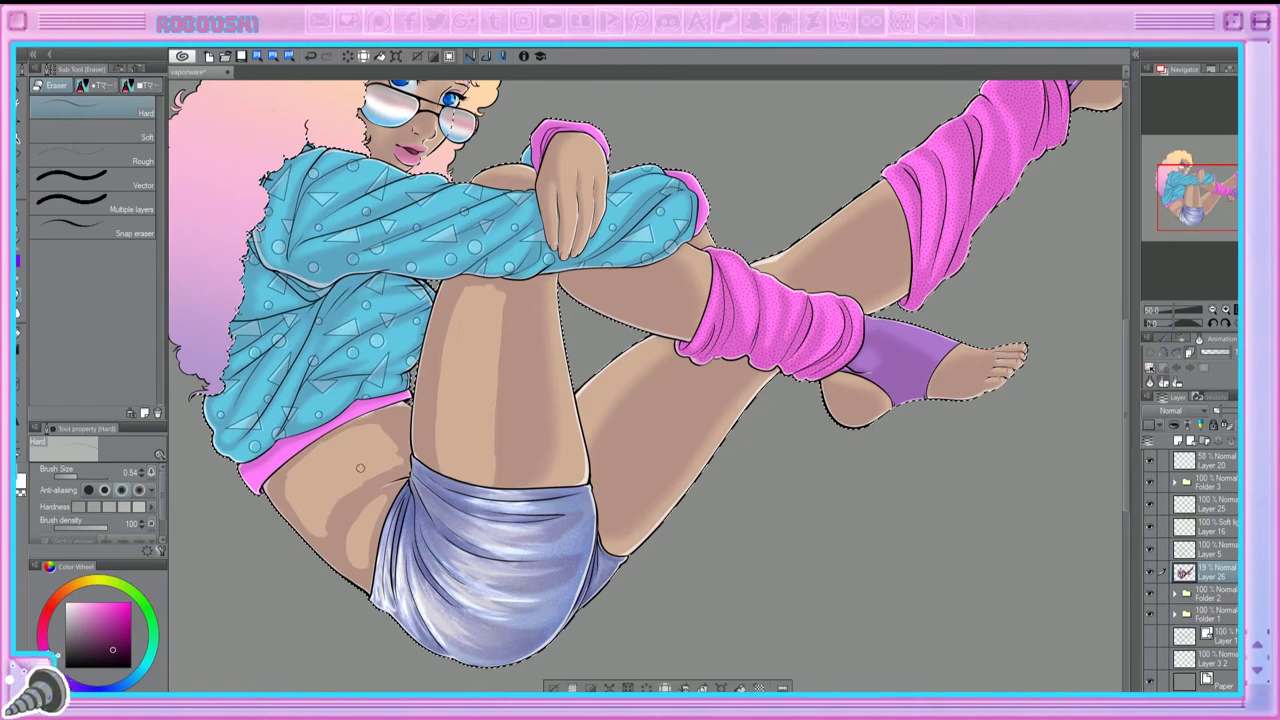
{"action": "left_click_drag", "start_coordinate": [640, 365], "coordinate": [621, 482]}
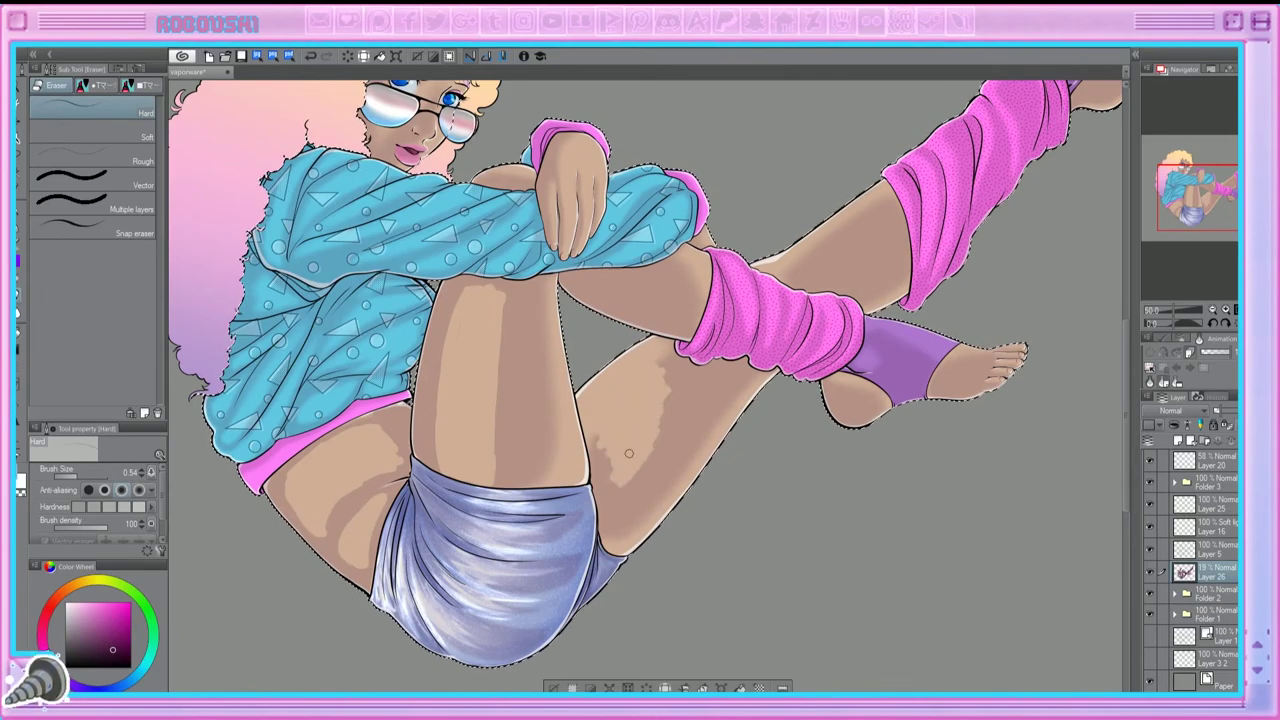
Step: Blur the new lit areas on the waist and thighs with the Blur brush at sizes 0.94, 3.30 and 1.67
{"action": "key", "text": "j"}
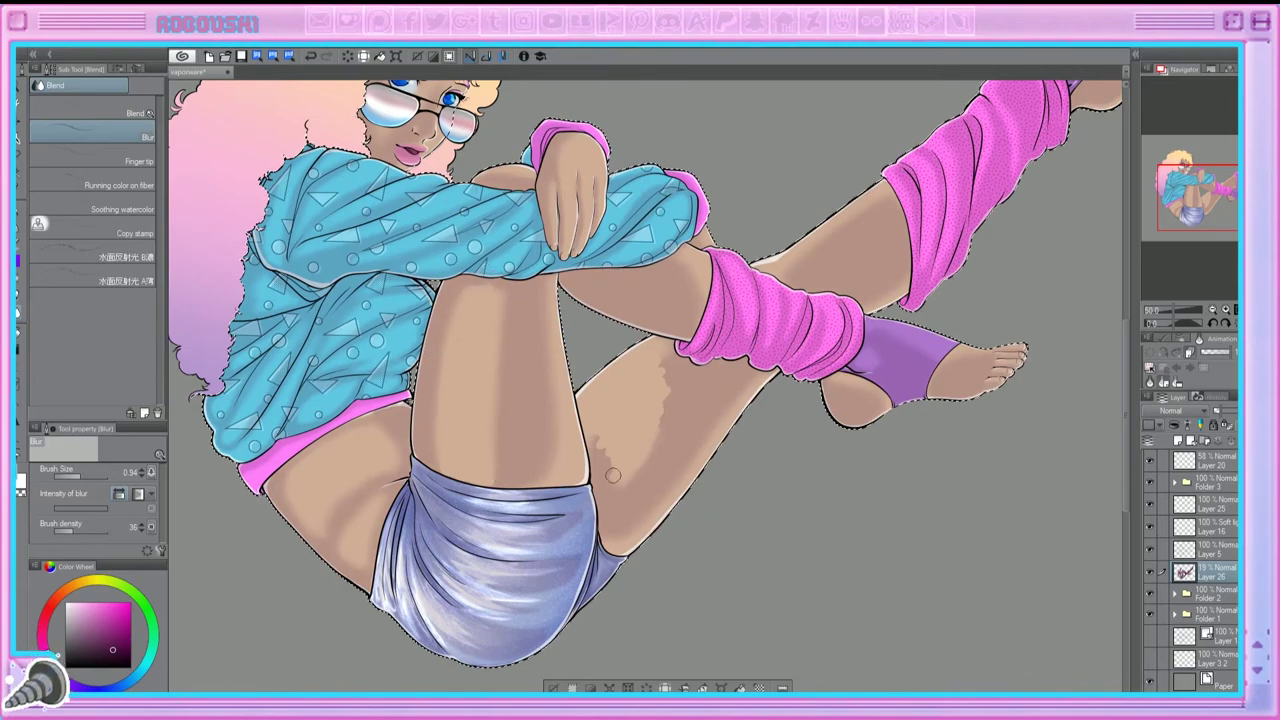
{"action": "key", "text": "bracketright"}
{"action": "key", "text": "bracketright"}
{"action": "key", "text": "bracketright"}
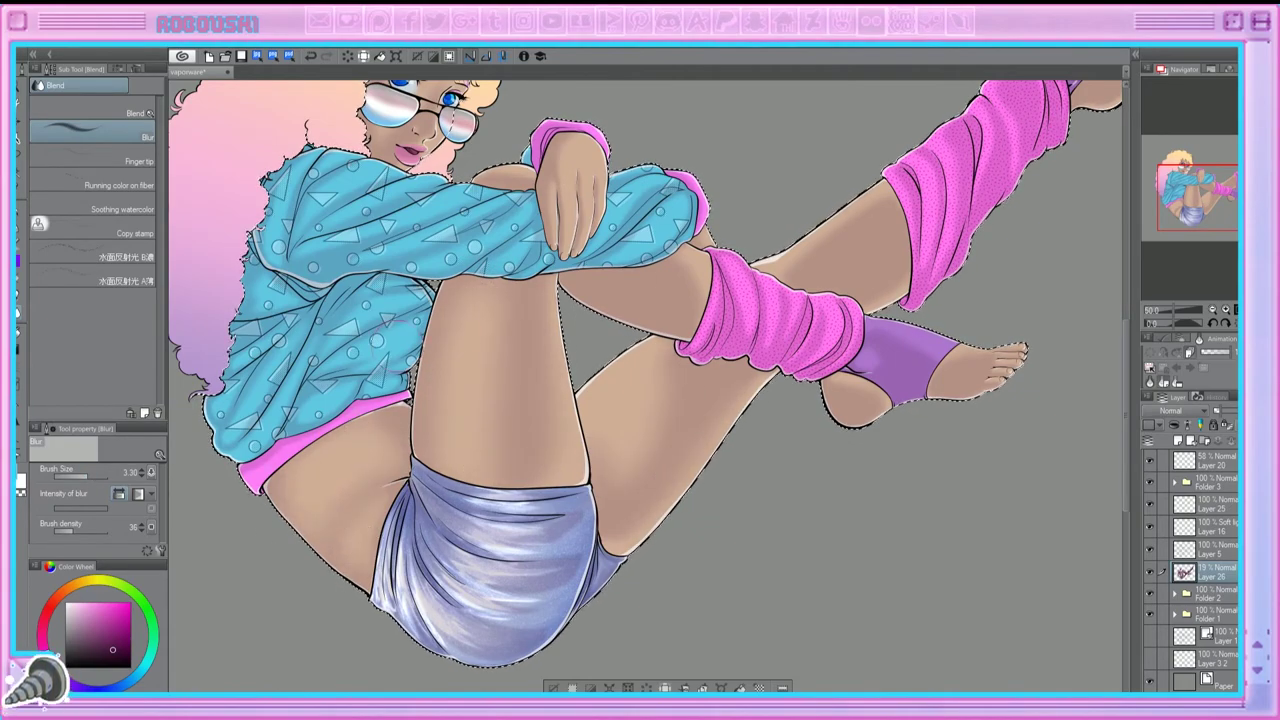
{"action": "left_click_drag", "start_coordinate": [295, 455], "coordinate": [80, 530]}
{"action": "left_click", "coordinate": [85, 476]}
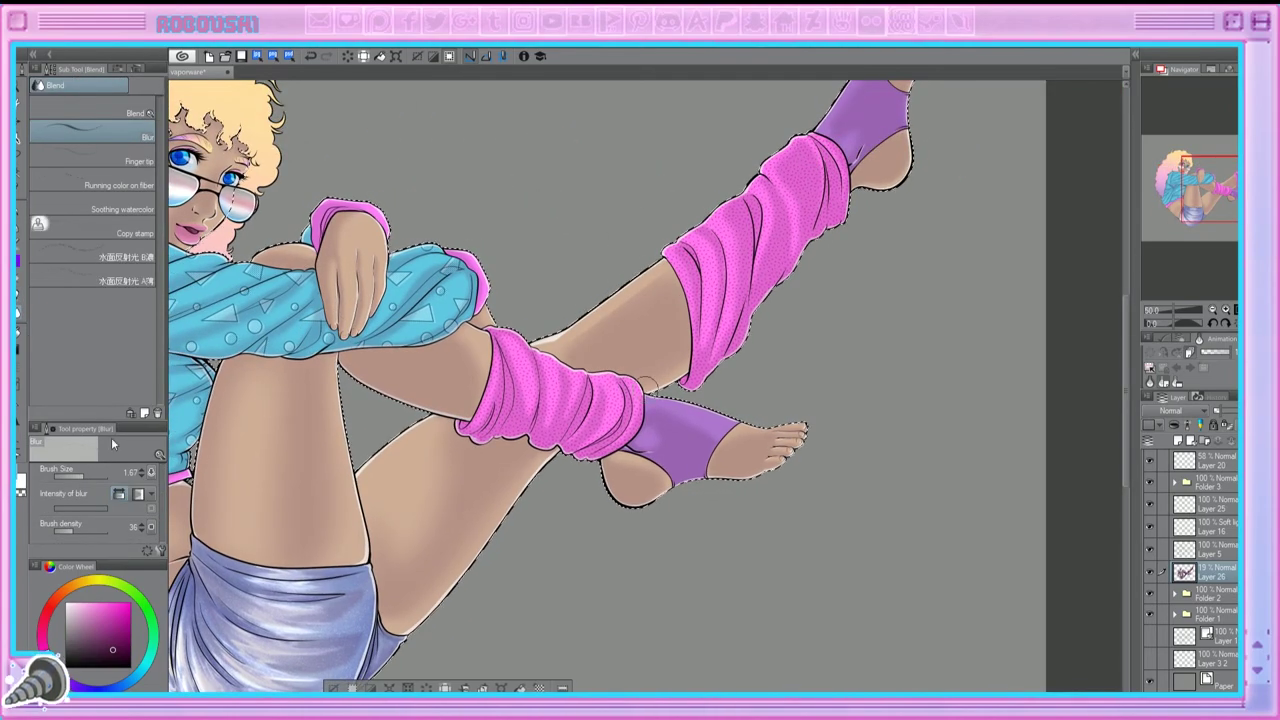
{"action": "left_click_drag", "start_coordinate": [650, 263], "coordinate": [845, 339]}
Step: Refine the face's skin shadows by alternately erasing small lit areas and softening them with the Blur brush at size 0.54
{"action": "key", "text": "e"}
{"action": "key", "text": "bracketleft"}
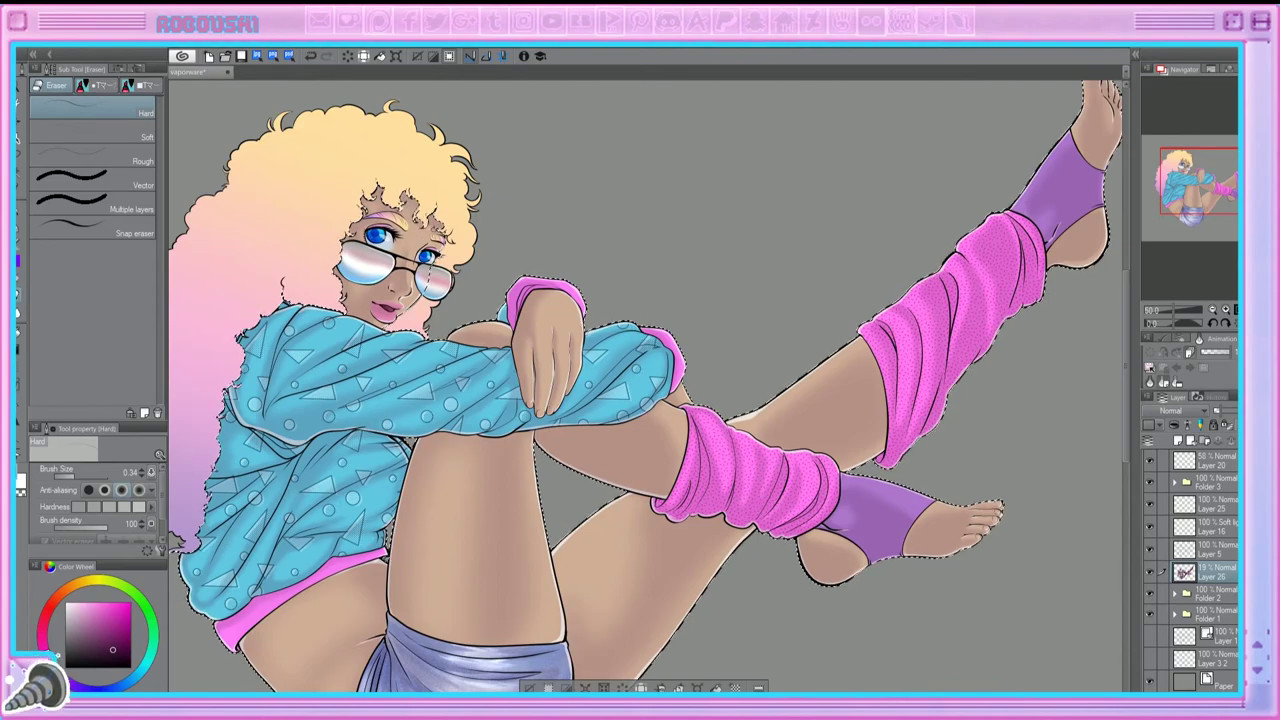
{"action": "scroll", "coordinate": [1028, 242], "scroll_direction": "up", "scroll_amount": 3}
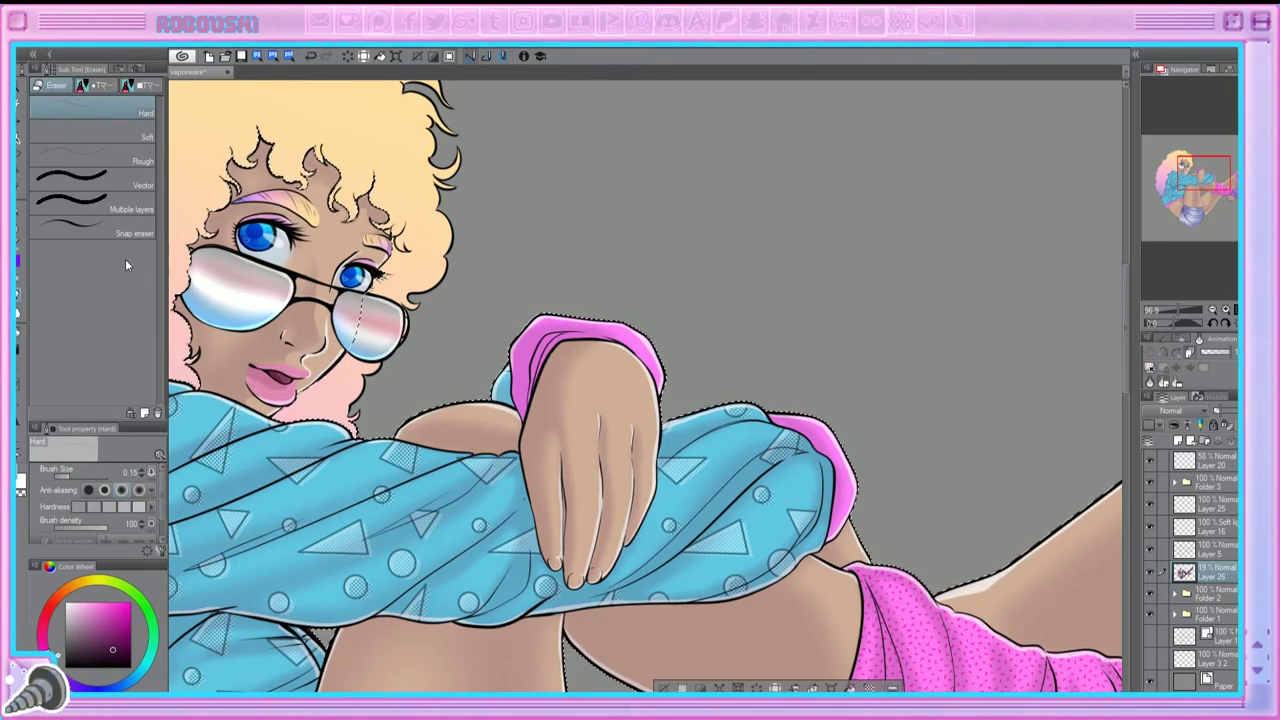
{"action": "key", "text": "j"}
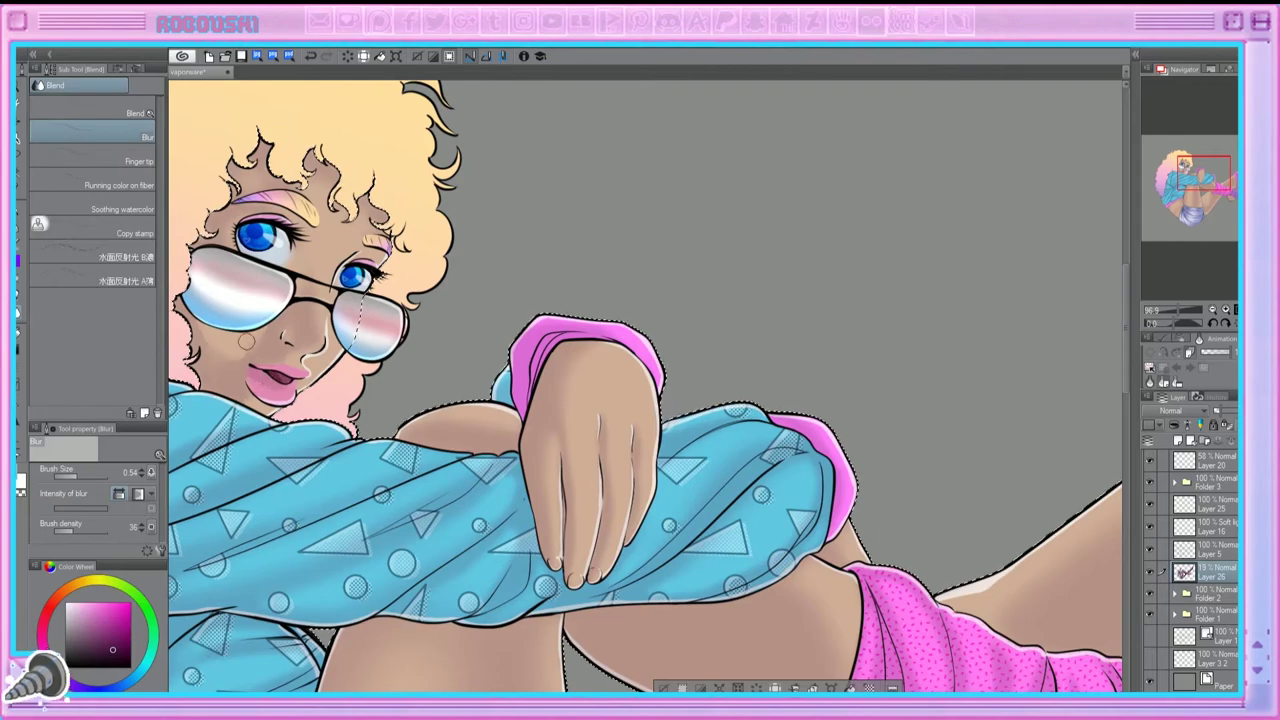
{"action": "key", "text": "e"}
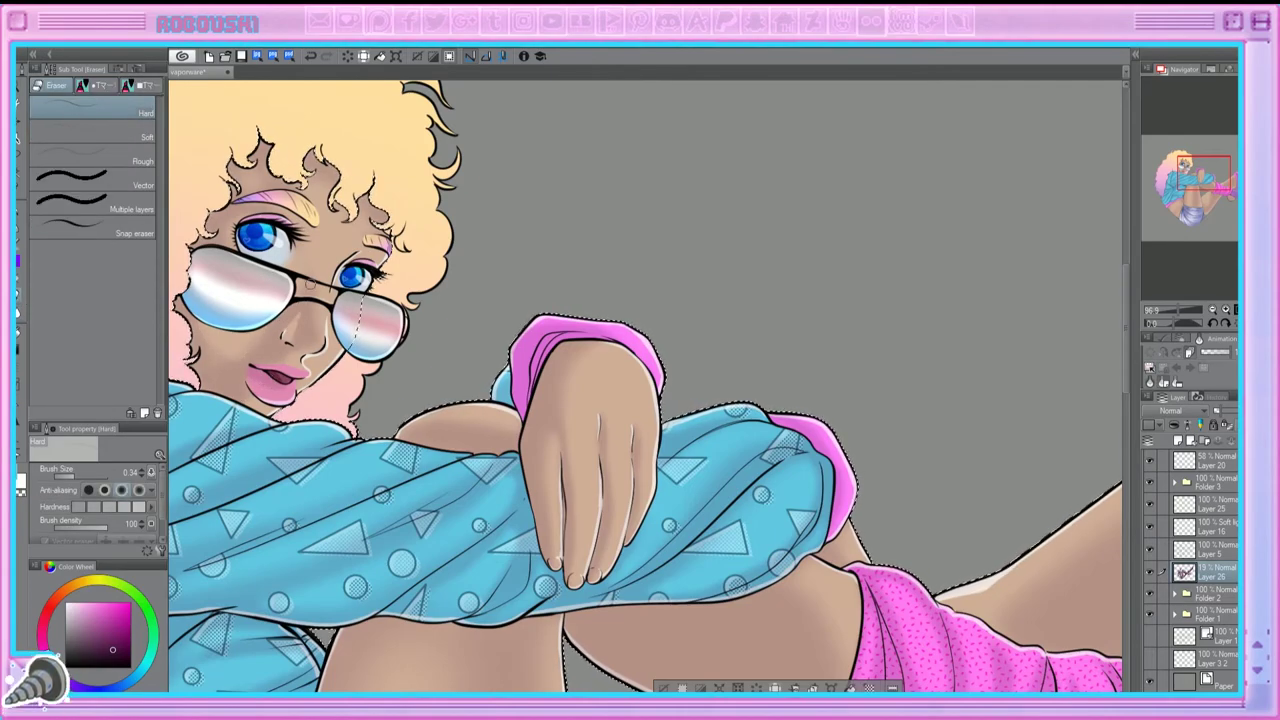
{"action": "key", "text": "j"}
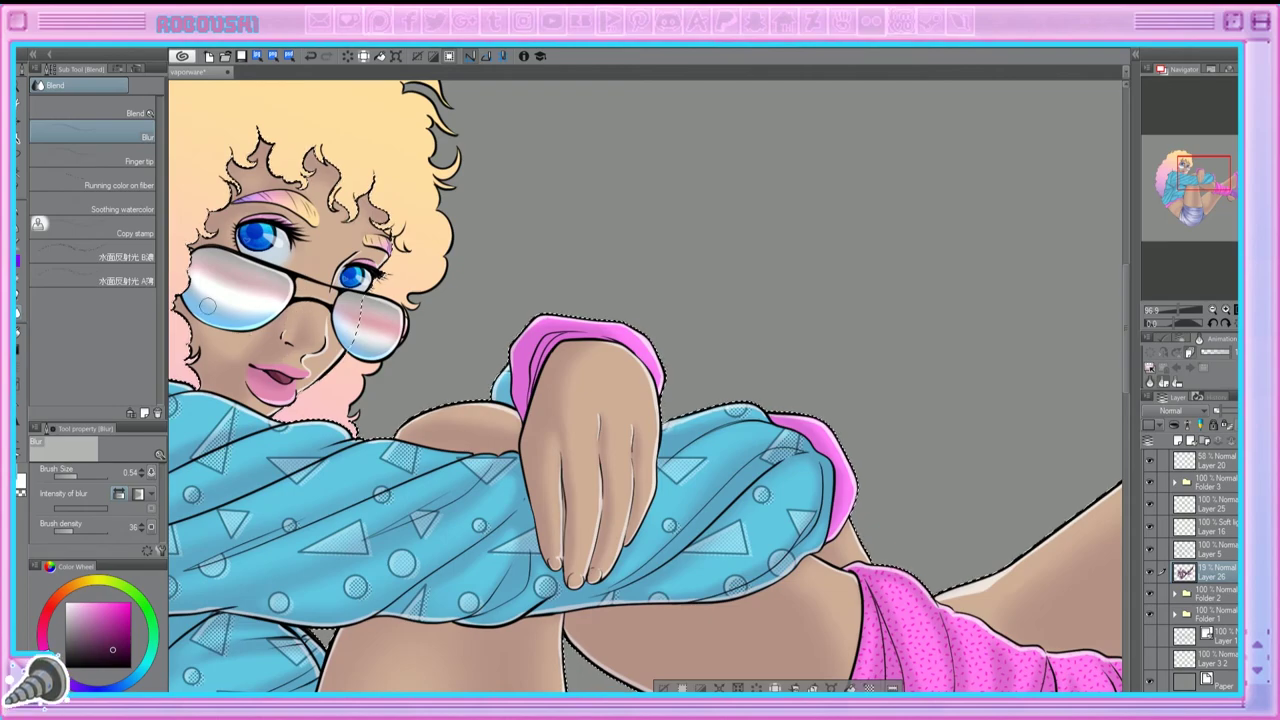
{"action": "key", "text": "e"}
{"action": "key", "text": "j"}
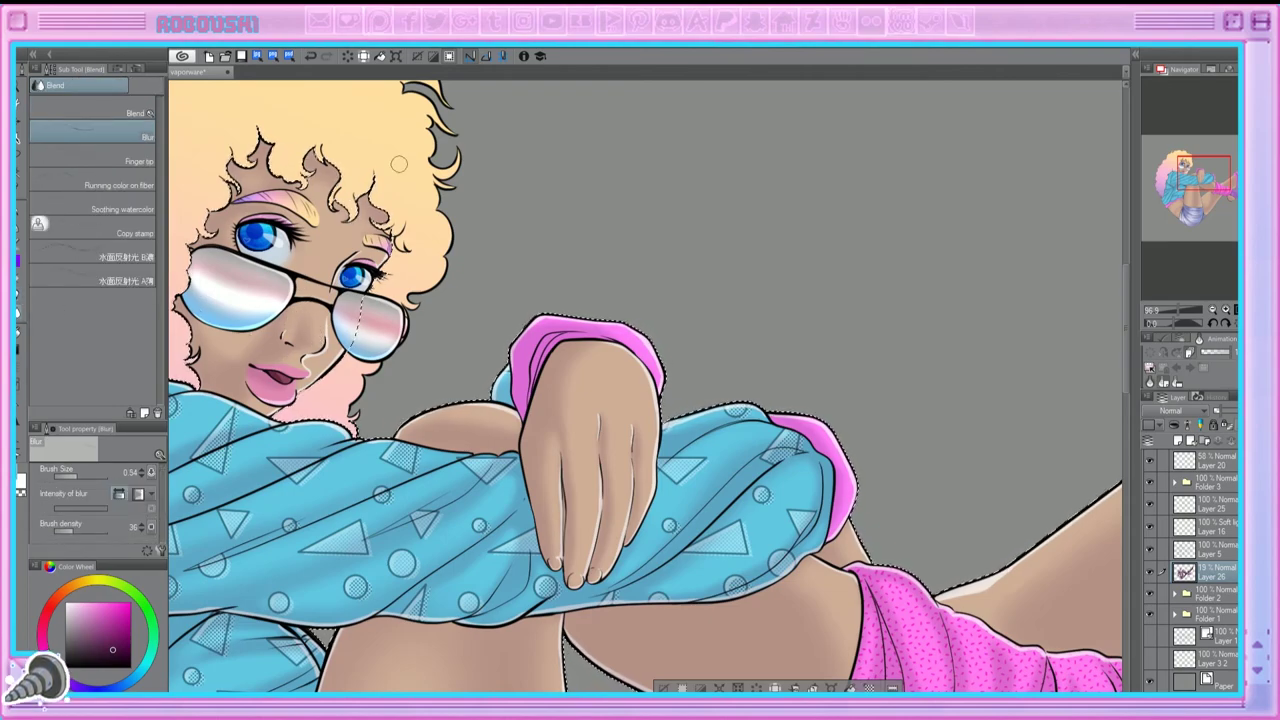
{"action": "scroll", "coordinate": [398, 164], "scroll_direction": "down", "scroll_amount": 3}
{"action": "scroll", "coordinate": [398, 164], "scroll_direction": "up", "scroll_amount": 3}
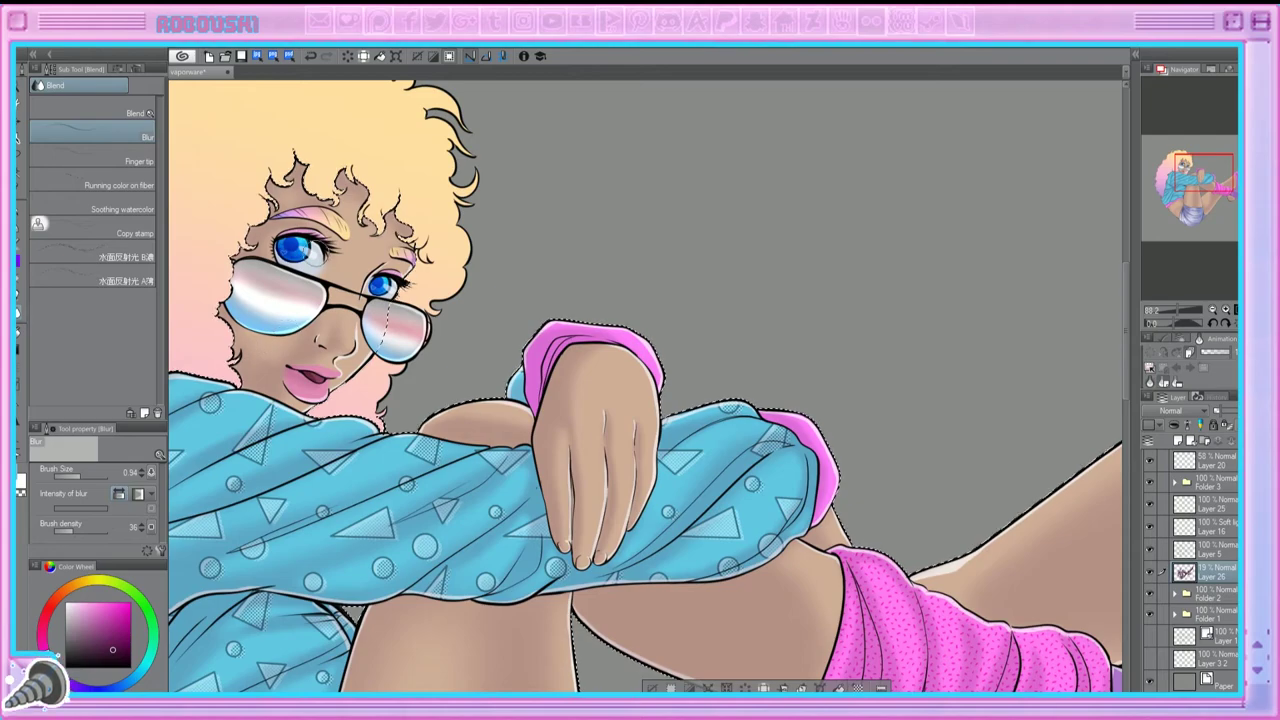
{"action": "scroll", "coordinate": [725, 286], "scroll_direction": "down", "scroll_amount": 3}
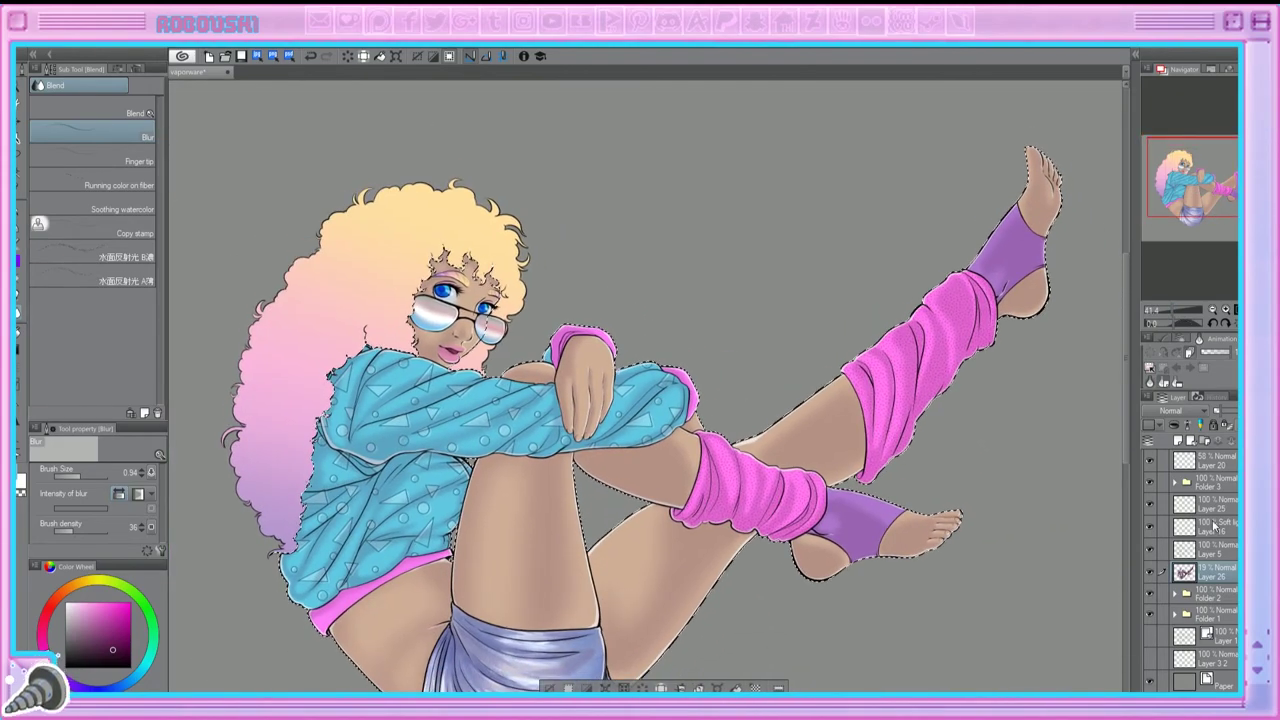
Step: Add a 46% opacity layer above the shadows and paint dark blue-violet cast shadows under the sleeve onto the legs at size 0.24
{"action": "key", "text": "ctrl+shift+n"}
{"action": "key", "text": "p"}
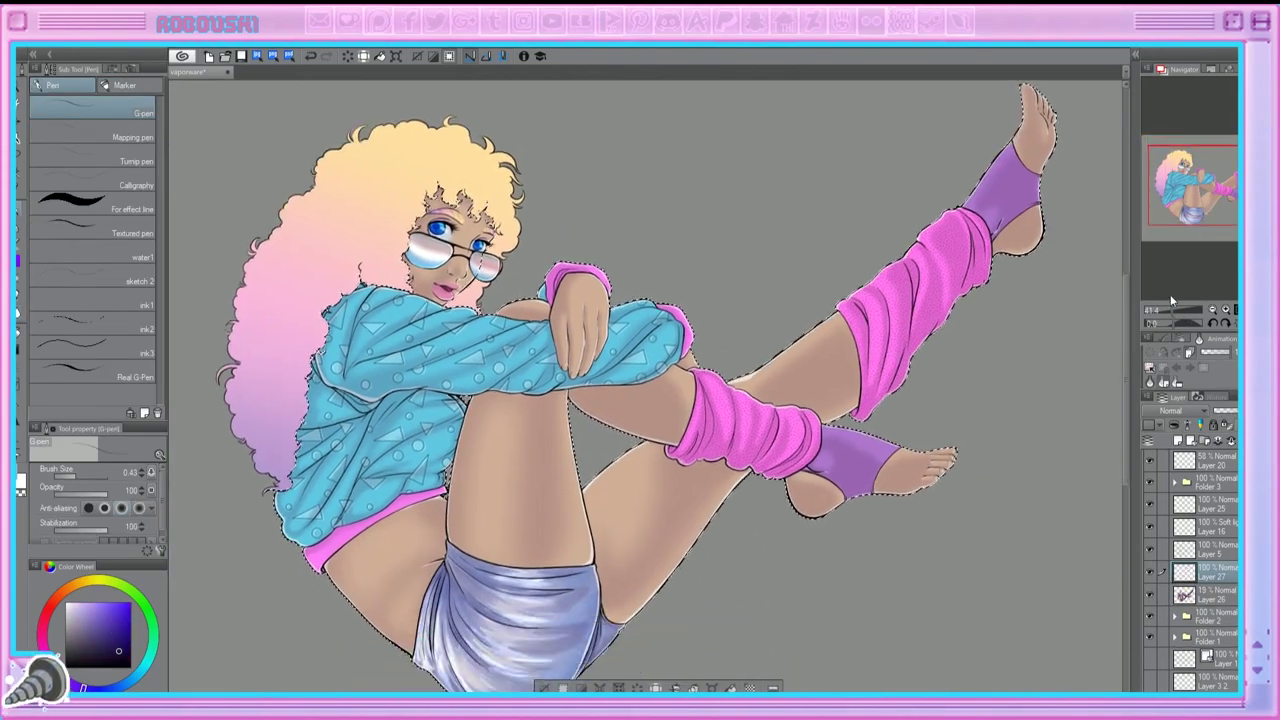
{"action": "scroll", "coordinate": [641, 374], "scroll_direction": "up", "scroll_amount": 2}
{"action": "key", "text": "bracketleft"}
{"action": "left_click_drag", "start_coordinate": [504, 386], "coordinate": [640, 381]}
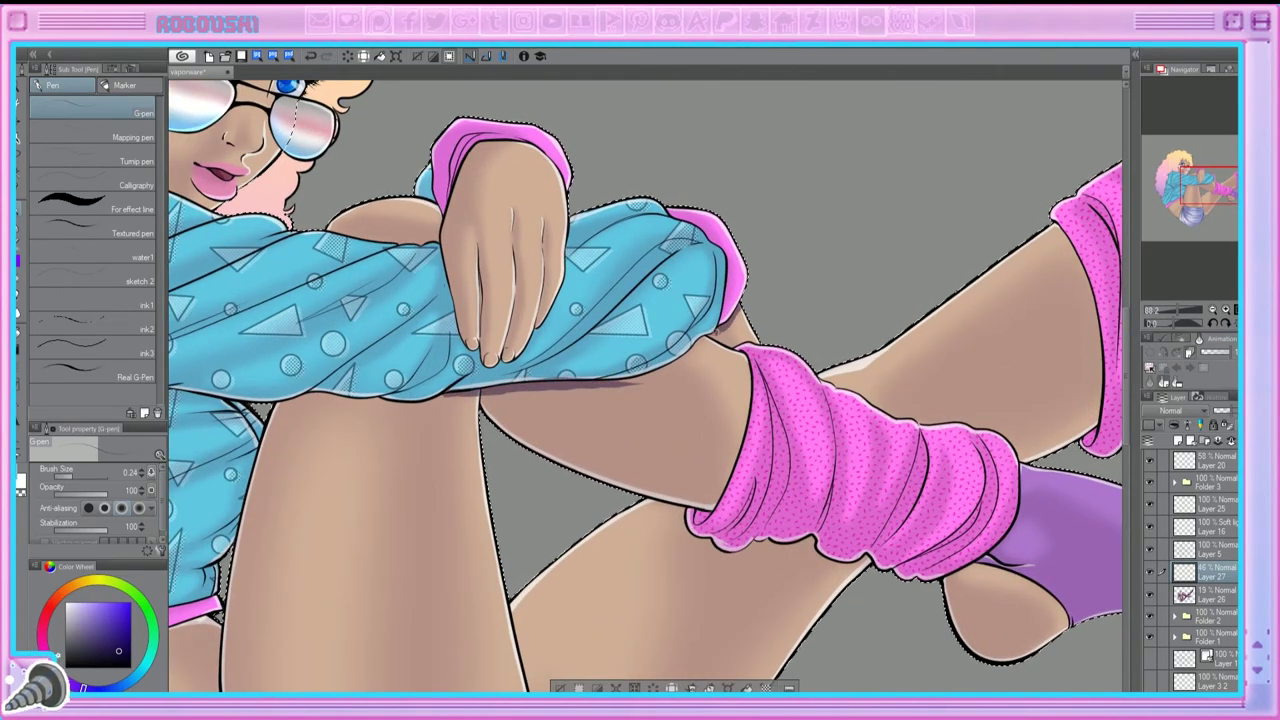
{"action": "left_click_drag", "start_coordinate": [268, 402], "coordinate": [312, 396]}
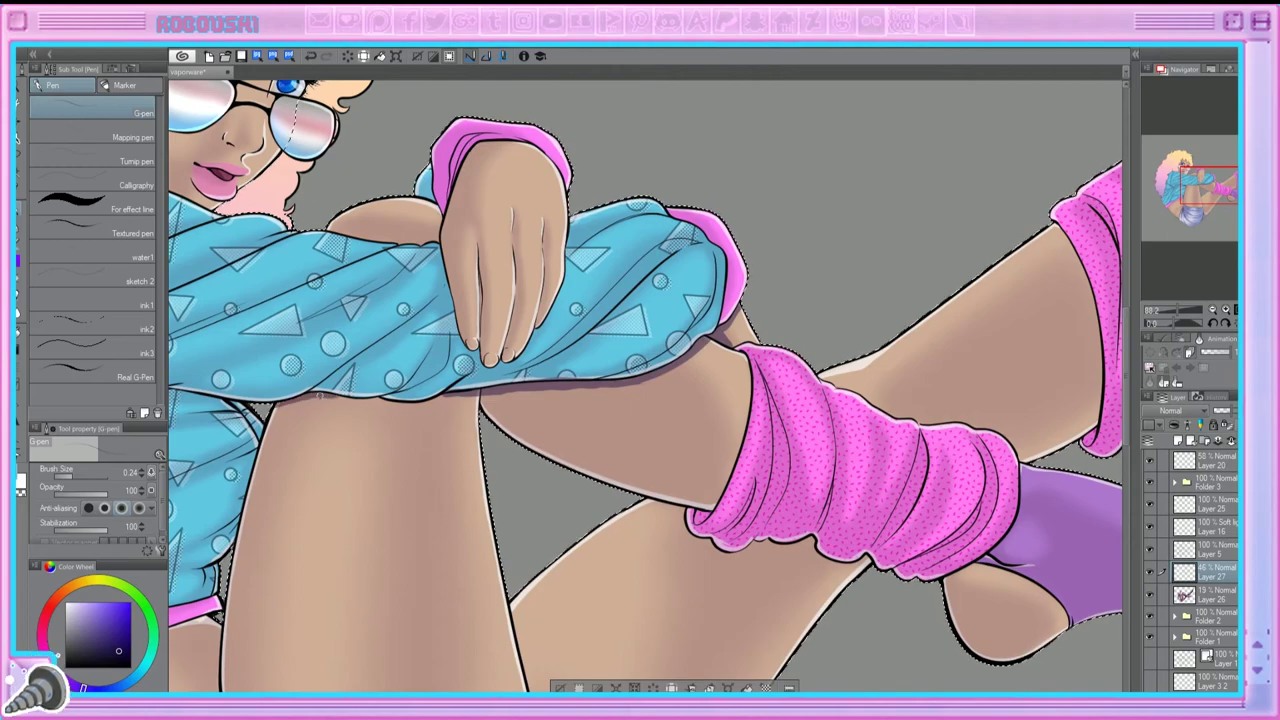
Step: Paint dark cast shadows on the bent leg below the sleeve and in the sleeve's end folds, with the layer at 27% opacity
{"action": "mouse_move", "coordinate": [484, 392]}
{"action": "left_mouse_down"}
{"action": "mouse_move", "coordinate": [486, 450]}
{"action": "mouse_move", "coordinate": [500, 430]}
{"action": "mouse_move", "coordinate": [570, 465]}
{"action": "left_mouse_up"}
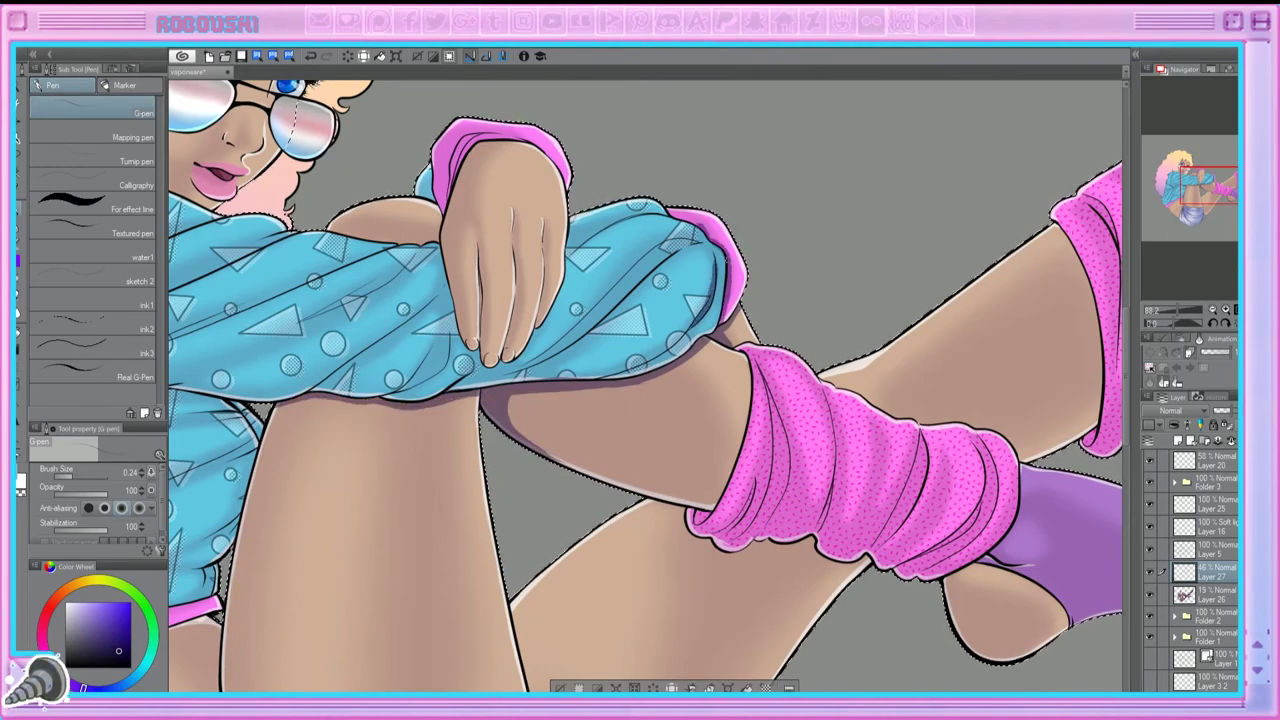
{"action": "left_click_drag", "start_coordinate": [570, 340], "coordinate": [680, 245]}
{"action": "scroll", "coordinate": [645, 387], "scroll_direction": "left", "scroll_amount": 3}
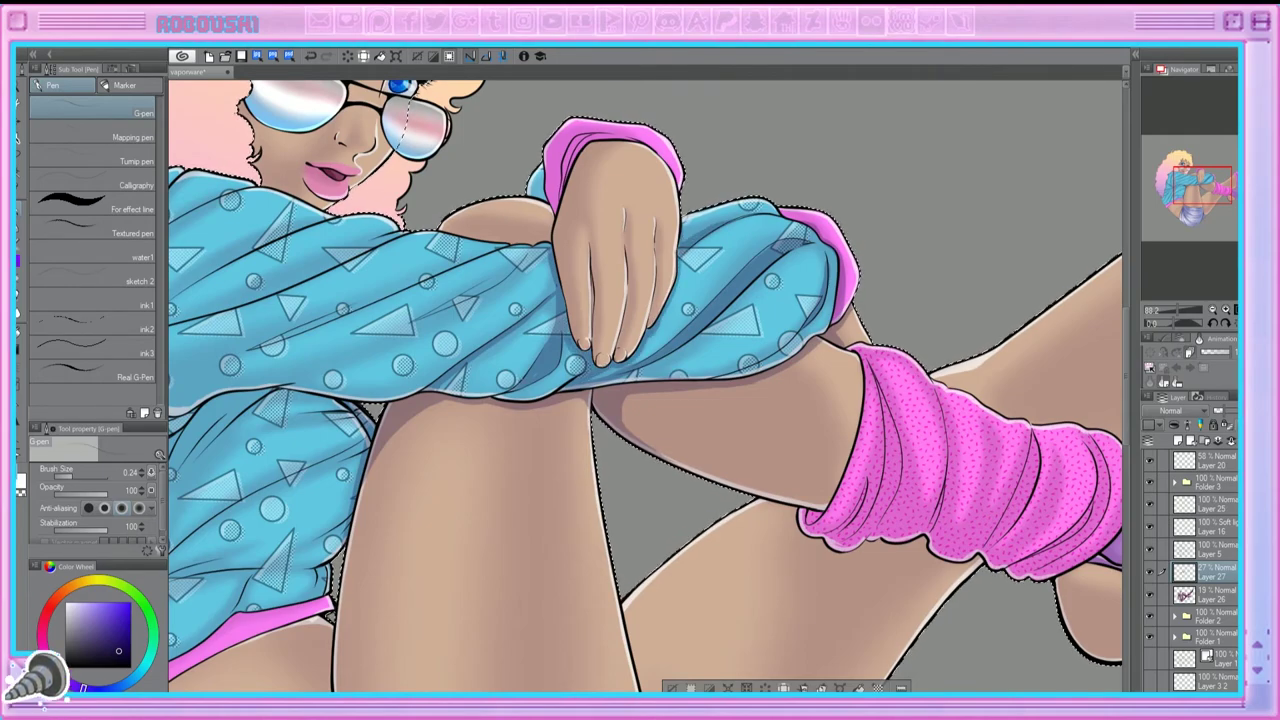
Step: Paint dark shadows at size 0.24 on the sleeve beside the hand and along the forearm's long diagonal folds
{"action": "key", "text": "ctrl+plus"}
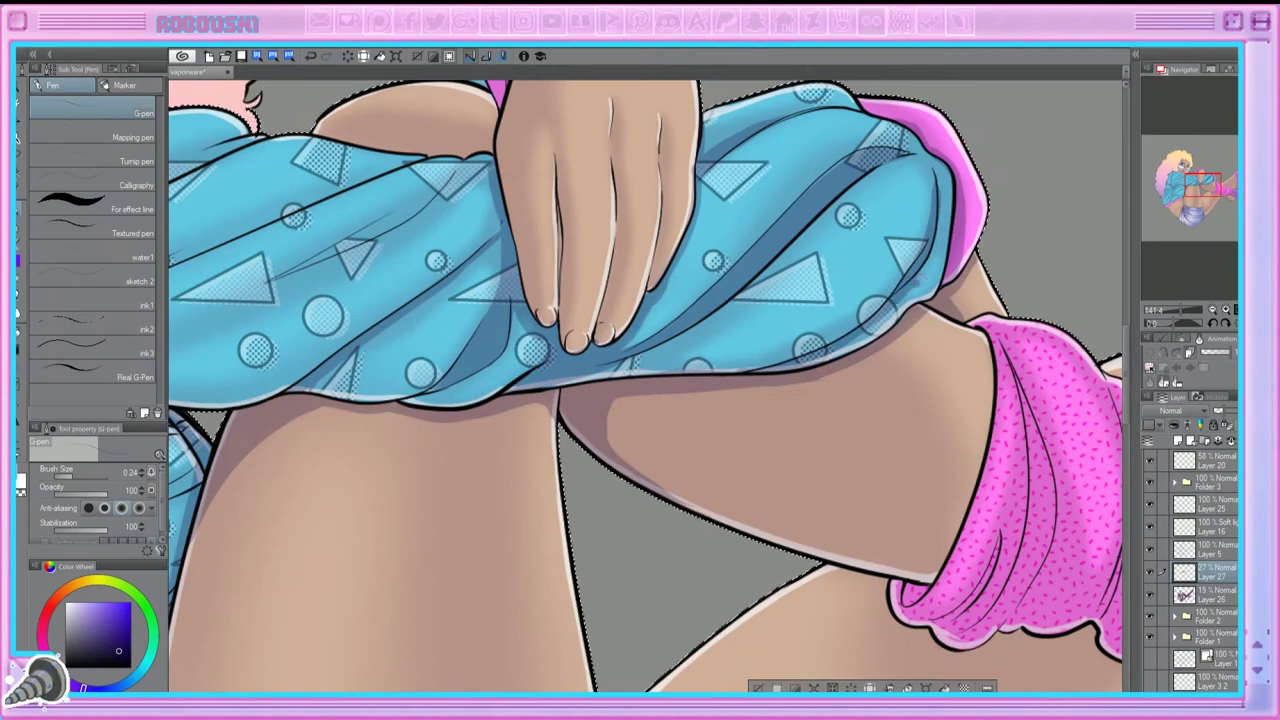
{"action": "scroll", "coordinate": [920, 272], "scroll_direction": "up", "scroll_amount": 3}
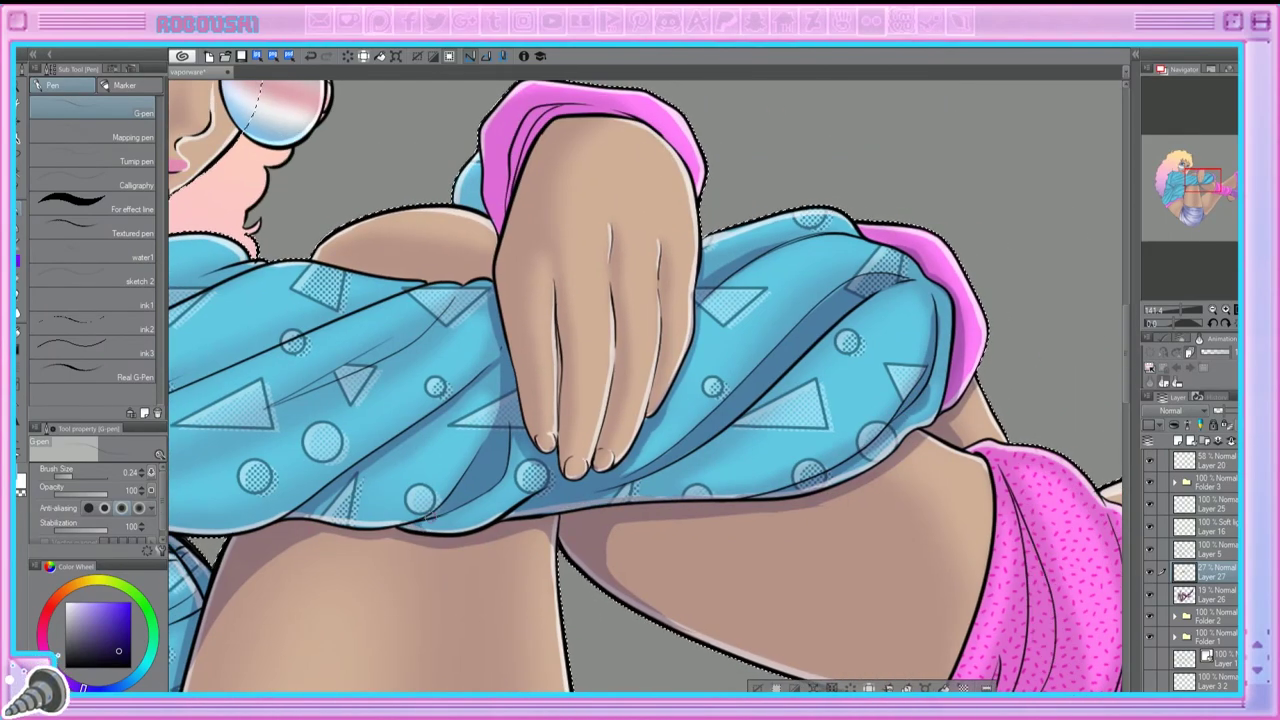
{"action": "left_click", "coordinate": [1178, 184]}
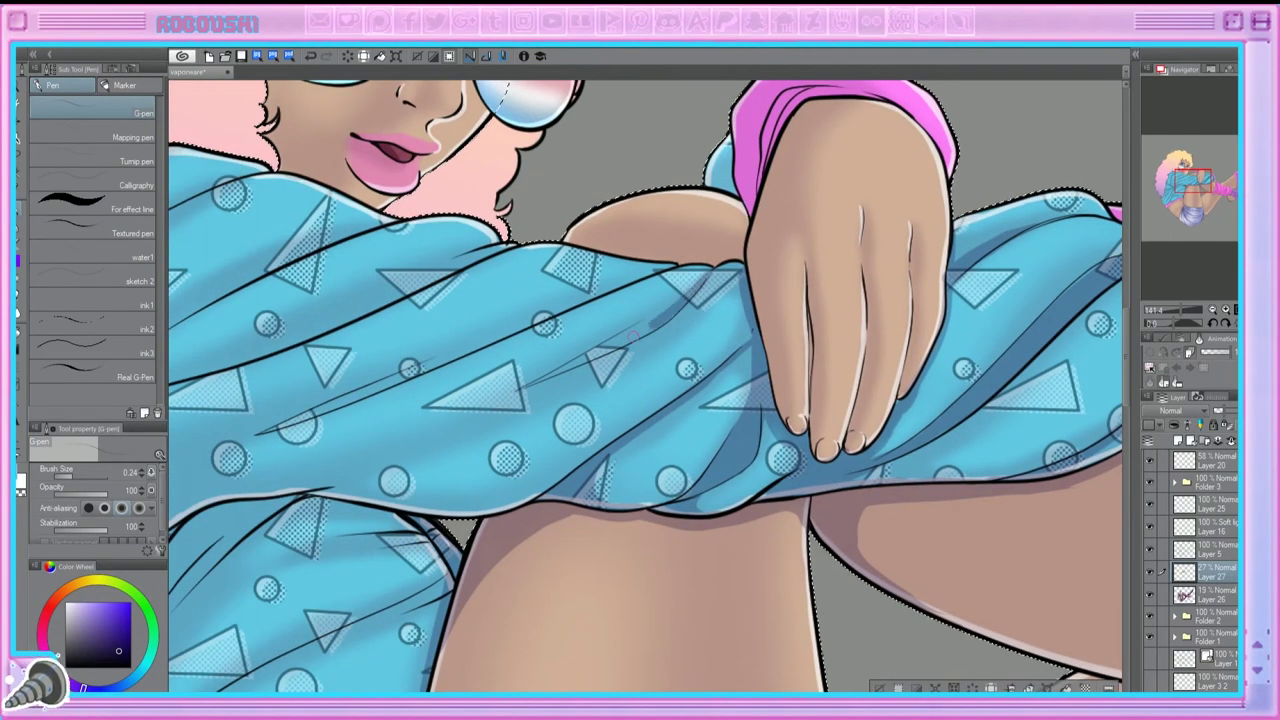
{"action": "left_click", "coordinate": [1163, 188]}
{"action": "mouse_move", "coordinate": [828, 422]}
{"action": "left_mouse_down"}
{"action": "mouse_move", "coordinate": [754, 432]}
{"action": "mouse_move", "coordinate": [618, 420]}
{"action": "left_mouse_up"}
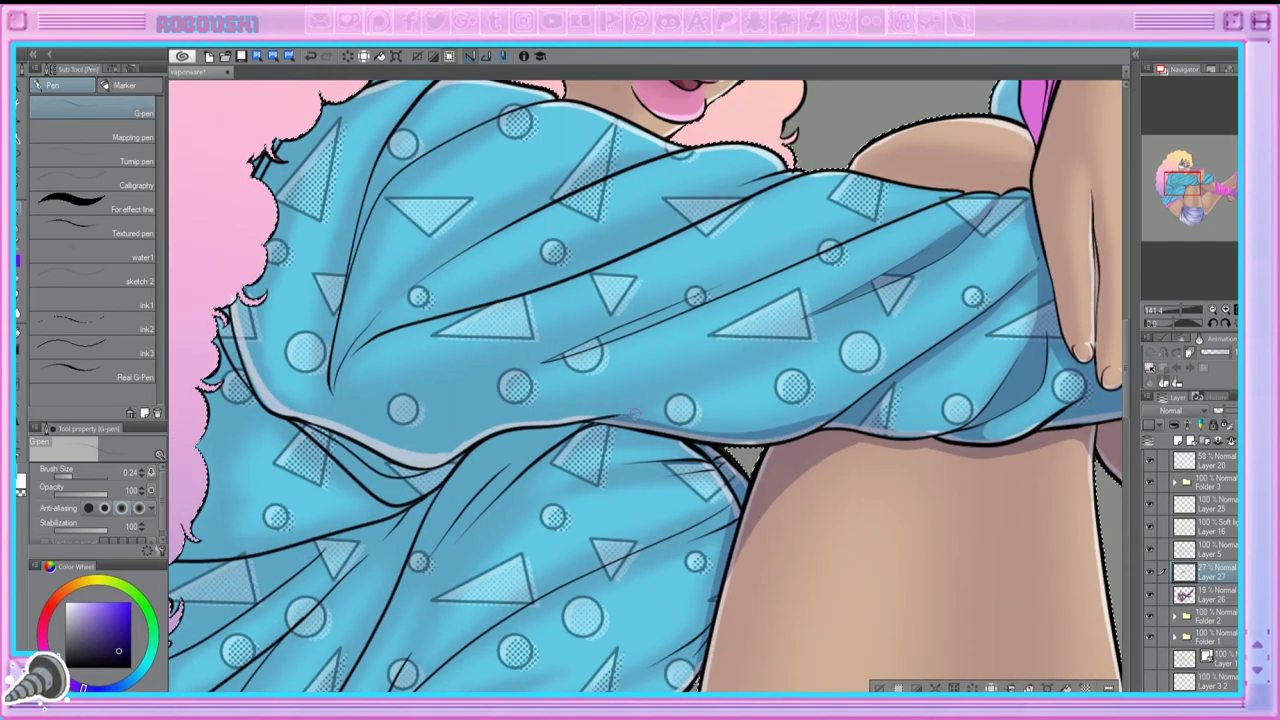
{"action": "mouse_move", "coordinate": [262, 402]}
{"action": "left_mouse_down"}
{"action": "mouse_move", "coordinate": [463, 440]}
{"action": "mouse_move", "coordinate": [600, 420]}
{"action": "left_mouse_up"}
{"action": "left_click_drag", "start_coordinate": [552, 360], "coordinate": [840, 242]}
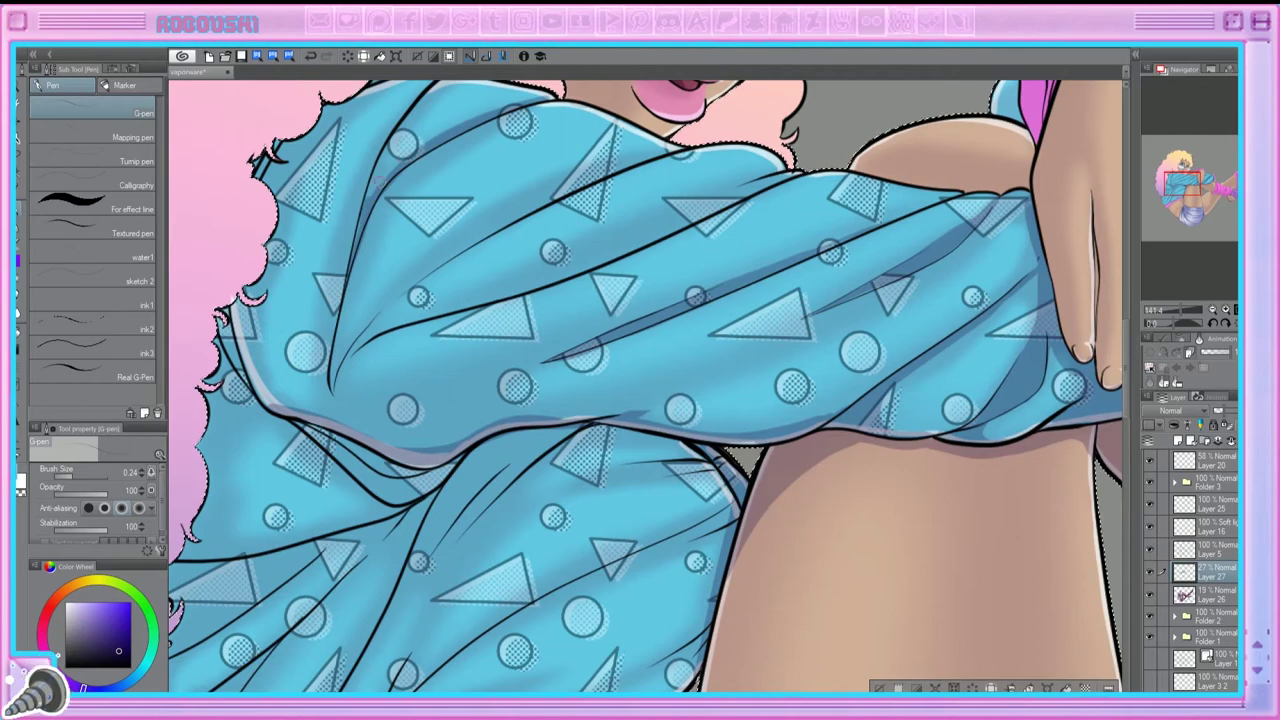
Step: Darken the folds of the upper sleeve and shoulder, and paint the cast shadow along the hair's edge
{"action": "scroll", "coordinate": [649, 387], "scroll_direction": "up", "scroll_amount": 5}
{"action": "mouse_move", "coordinate": [425, 266]}
{"action": "left_mouse_down"}
{"action": "mouse_move", "coordinate": [327, 473]}
{"action": "mouse_move", "coordinate": [305, 620]}
{"action": "left_mouse_up"}
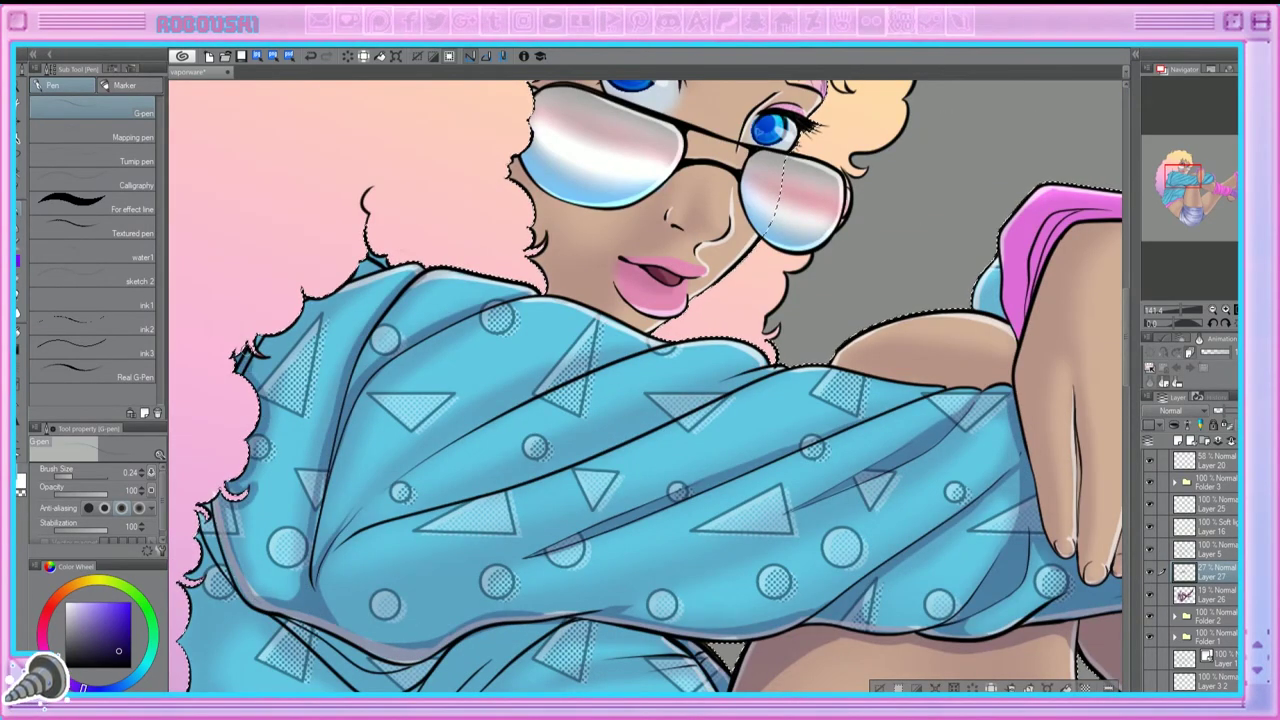
{"action": "left_click_drag", "start_coordinate": [300, 320], "coordinate": [245, 372]}
{"action": "mouse_move", "coordinate": [316, 294]}
{"action": "left_mouse_down"}
{"action": "mouse_move", "coordinate": [260, 336]}
{"action": "mouse_move", "coordinate": [300, 322]}
{"action": "left_mouse_up"}
{"action": "left_click_drag", "start_coordinate": [272, 372], "coordinate": [232, 484]}
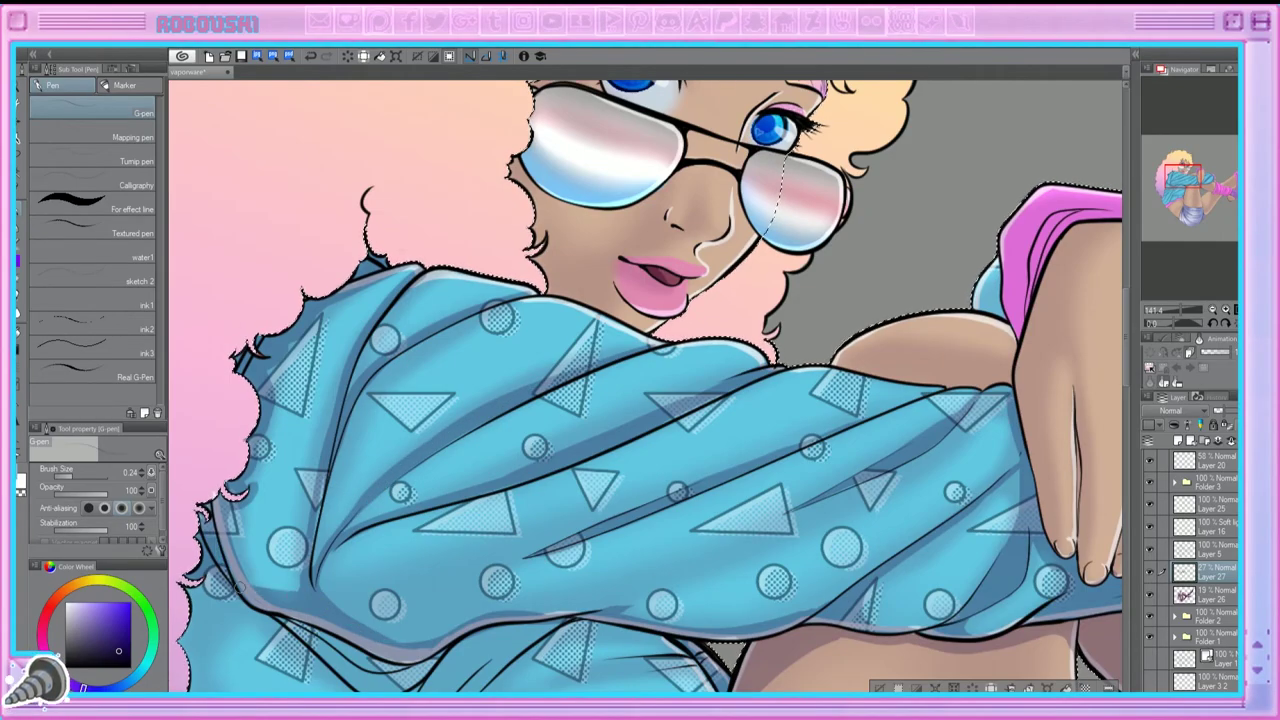
{"action": "scroll", "coordinate": [1179, 190], "scroll_direction": "up", "scroll_amount": 2}
Step: Paint cast shadows on the shirt's torso beneath the arm and along the folds radiating from the elbow
{"action": "left_click_drag", "start_coordinate": [1179, 190], "coordinate": [1174, 185]}
{"action": "mouse_move", "coordinate": [460, 315]}
{"action": "left_mouse_down"}
{"action": "mouse_move", "coordinate": [590, 375]}
{"action": "mouse_move", "coordinate": [578, 352]}
{"action": "left_mouse_up"}
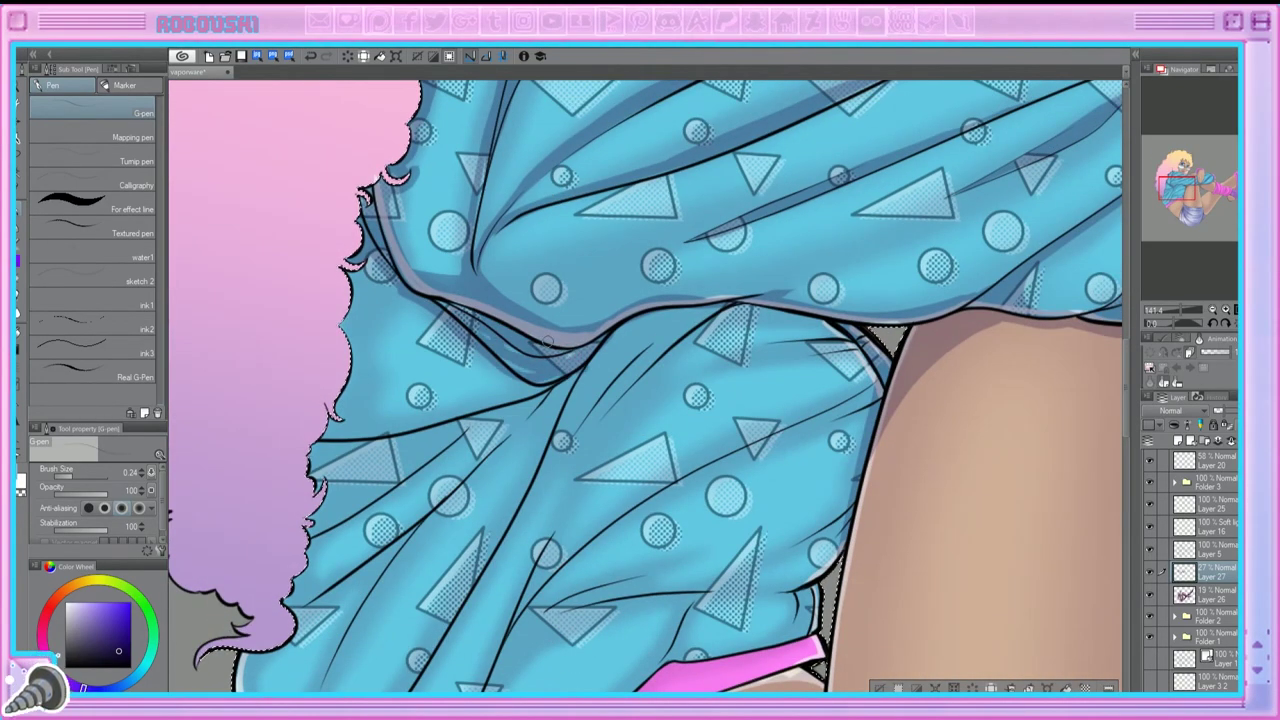
{"action": "left_click_drag", "start_coordinate": [660, 310], "coordinate": [820, 318]}
{"action": "mouse_move", "coordinate": [720, 315]}
{"action": "left_mouse_down"}
{"action": "mouse_move", "coordinate": [600, 370]}
{"action": "mouse_move", "coordinate": [615, 405]}
{"action": "left_mouse_up"}
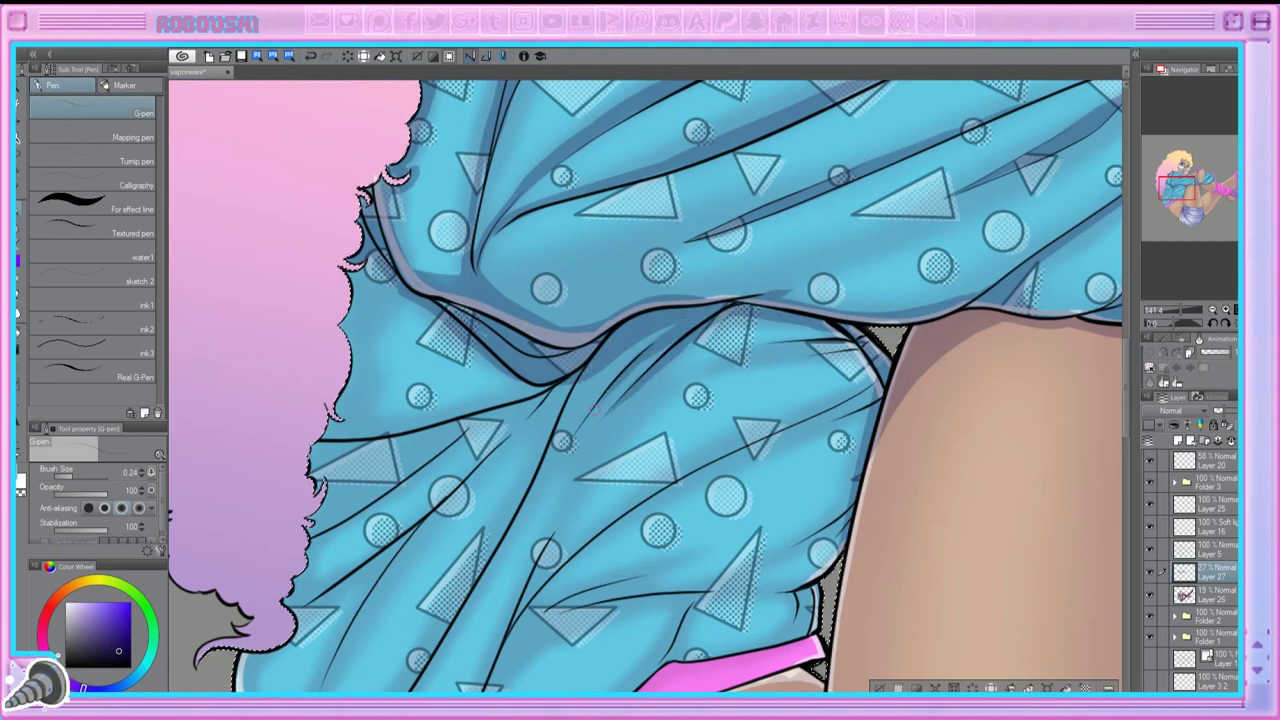
{"action": "left_click_drag", "start_coordinate": [630, 350], "coordinate": [530, 500]}
{"action": "left_click_drag", "start_coordinate": [852, 338], "coordinate": [776, 348]}
{"action": "left_click_drag", "start_coordinate": [872, 378], "coordinate": [590, 548]}
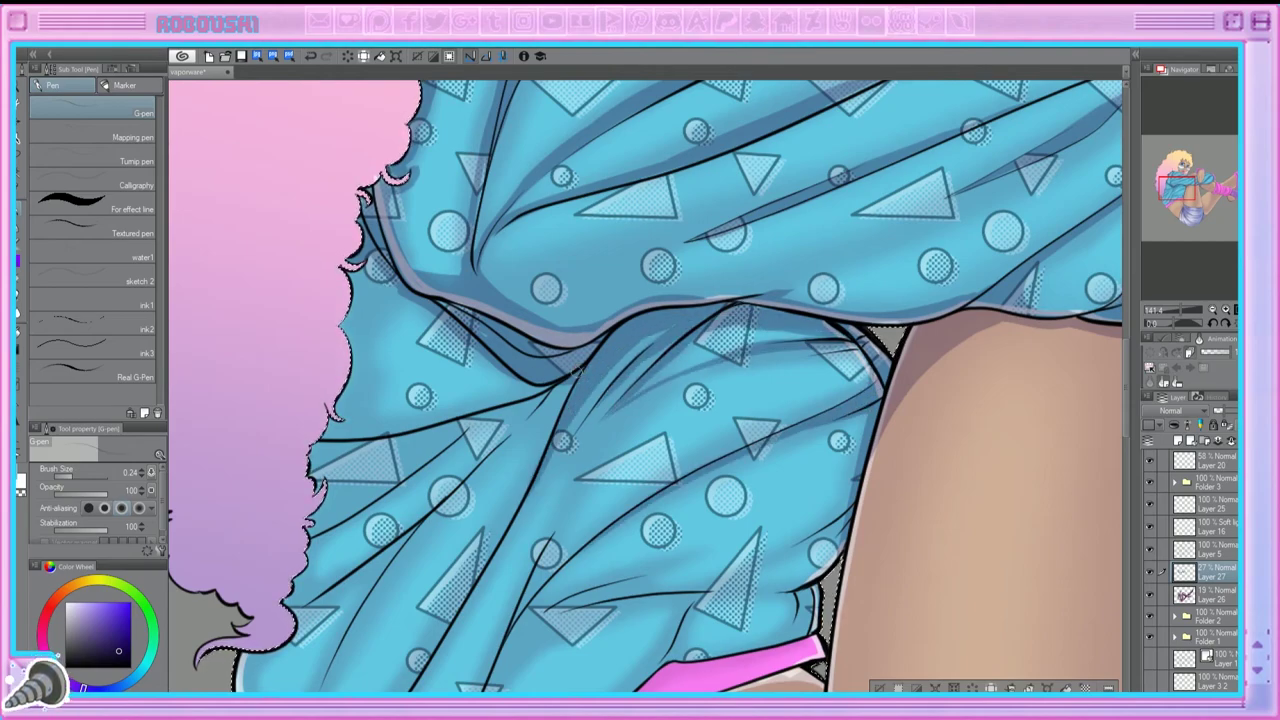
Step: Paint dark shadows beside the hair on the shirt's back, in its lower folds and on the pink waistband
{"action": "left_click_drag", "start_coordinate": [631, 342], "coordinate": [792, 251]}
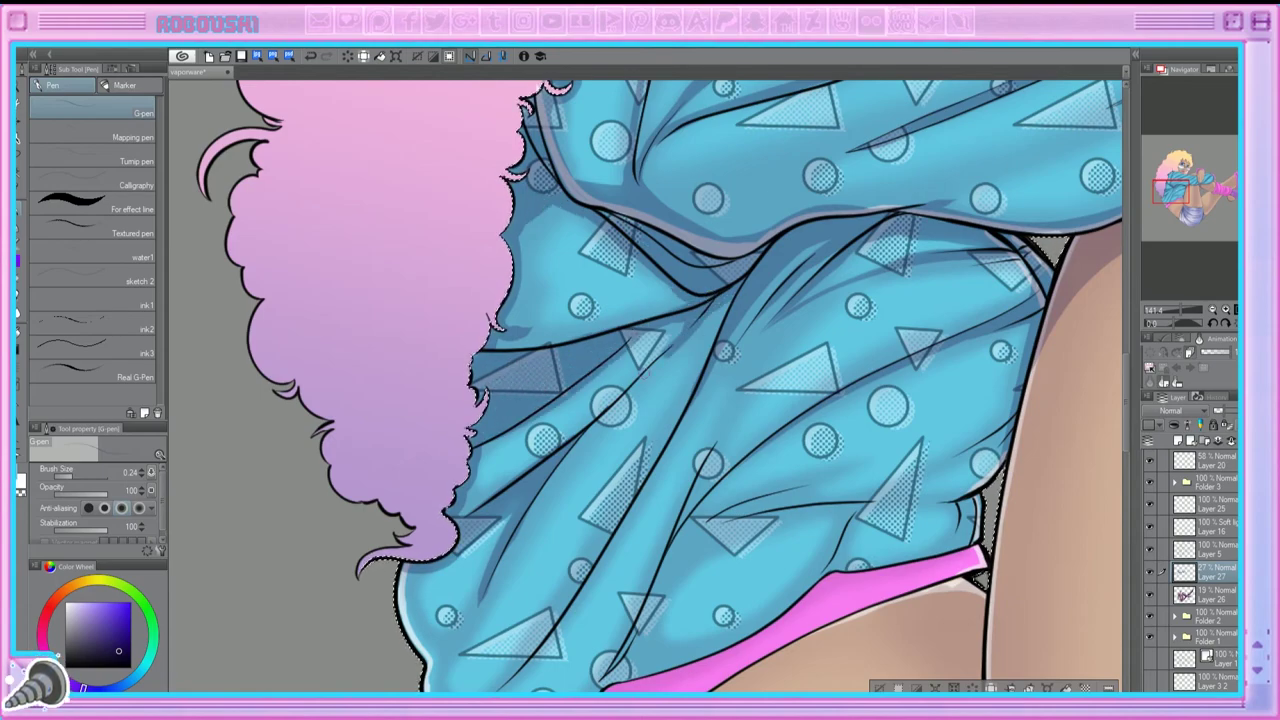
{"action": "left_click_drag", "start_coordinate": [640, 450], "coordinate": [568, 270]}
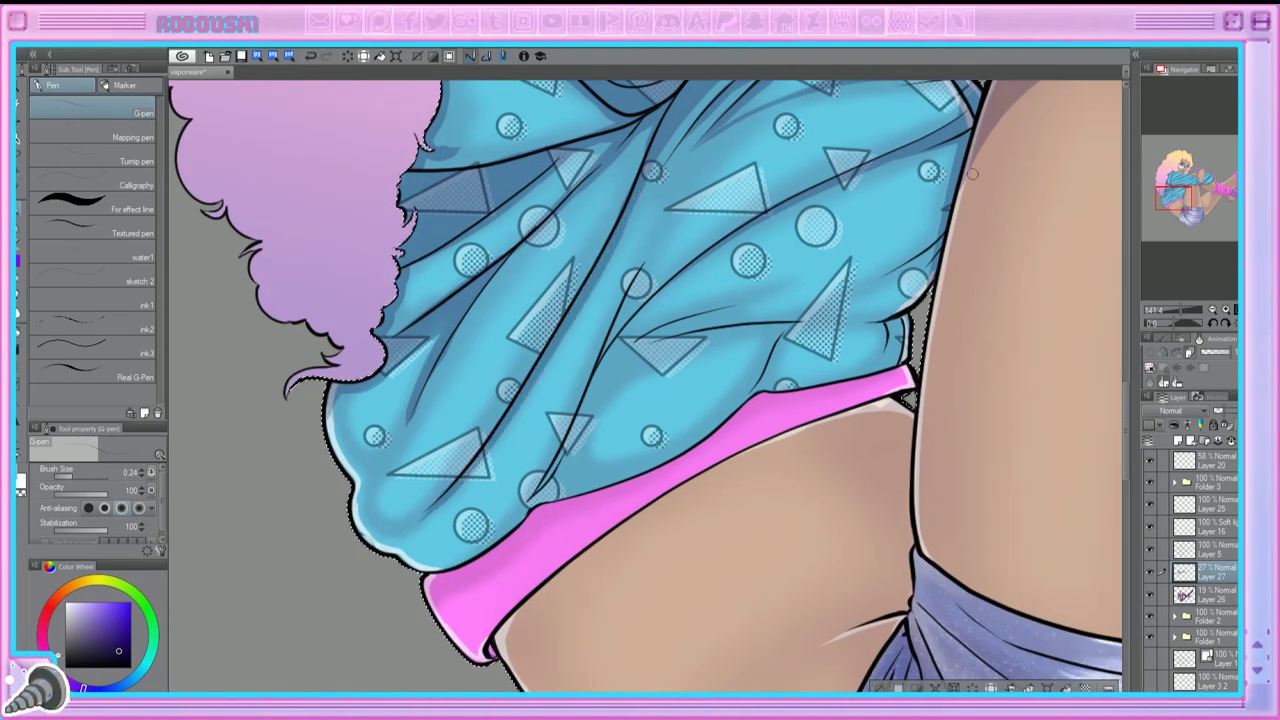
{"action": "left_click_drag", "start_coordinate": [640, 400], "coordinate": [420, 455]}
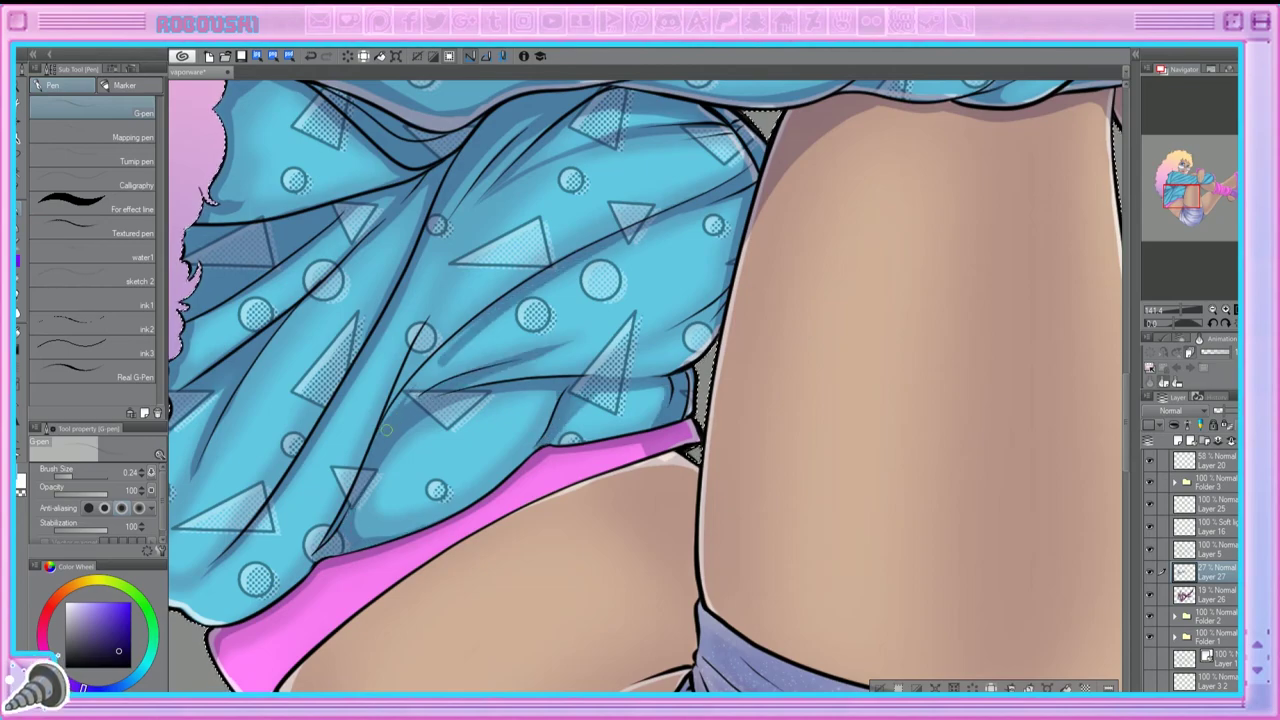
{"action": "left_click_drag", "start_coordinate": [640, 400], "coordinate": [820, 340]}
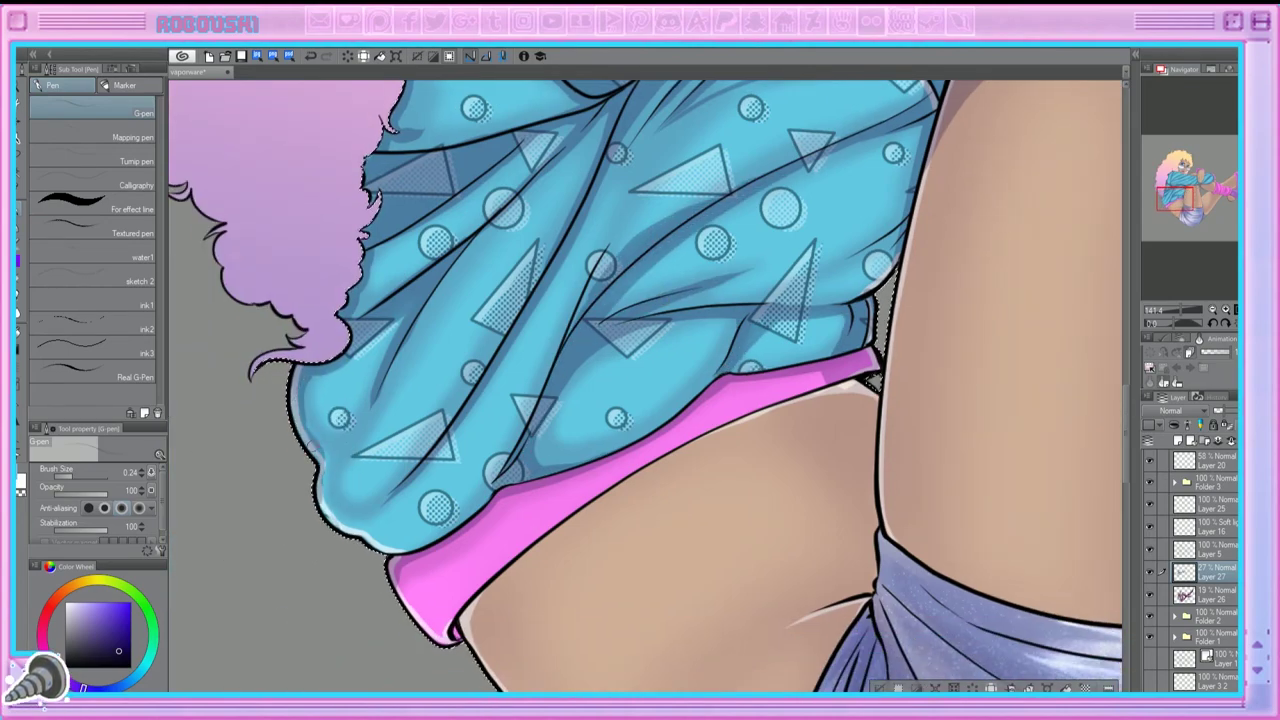
{"action": "left_click_drag", "start_coordinate": [1185, 200], "coordinate": [1152, 193]}
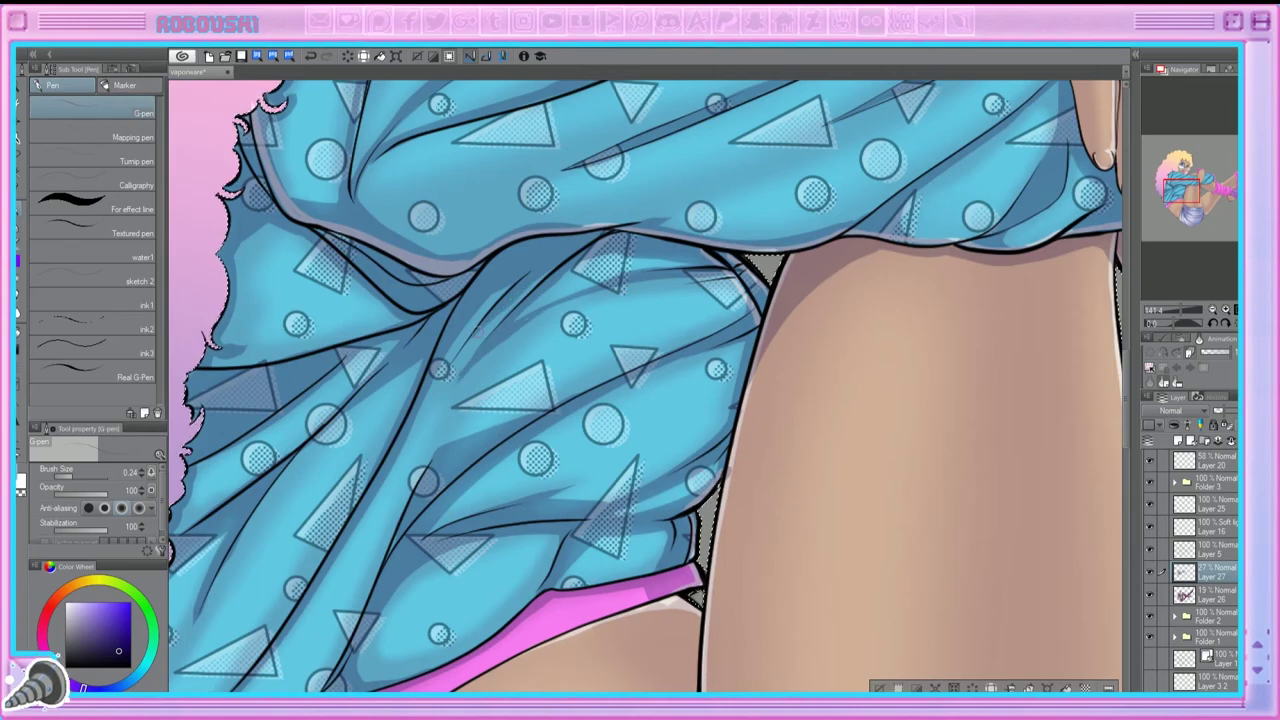
Step: Paint cast shadows on the hip skin below the pink waistband, beside the near thigh, in the hip crease and along the shorts' edge
{"action": "left_click", "coordinate": [1177, 315]}
{"action": "left_click", "coordinate": [1183, 311]}
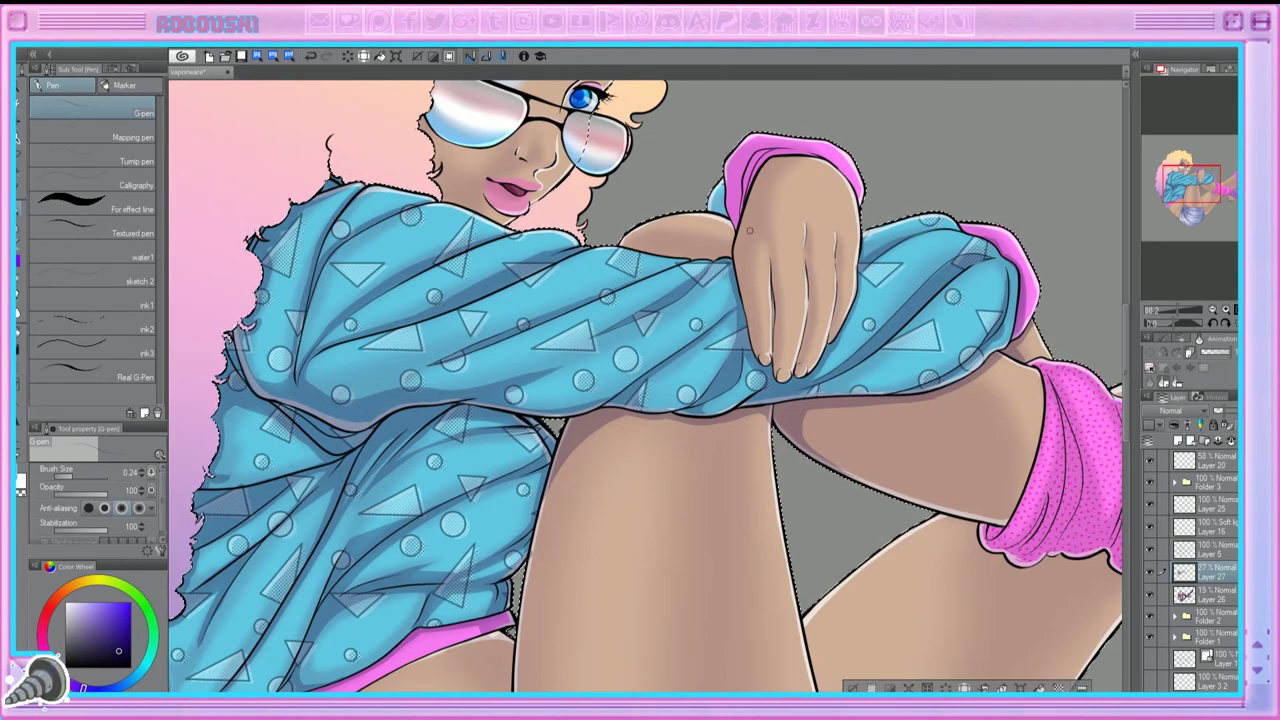
{"action": "left_click_drag", "start_coordinate": [500, 400], "coordinate": [295, 380]}
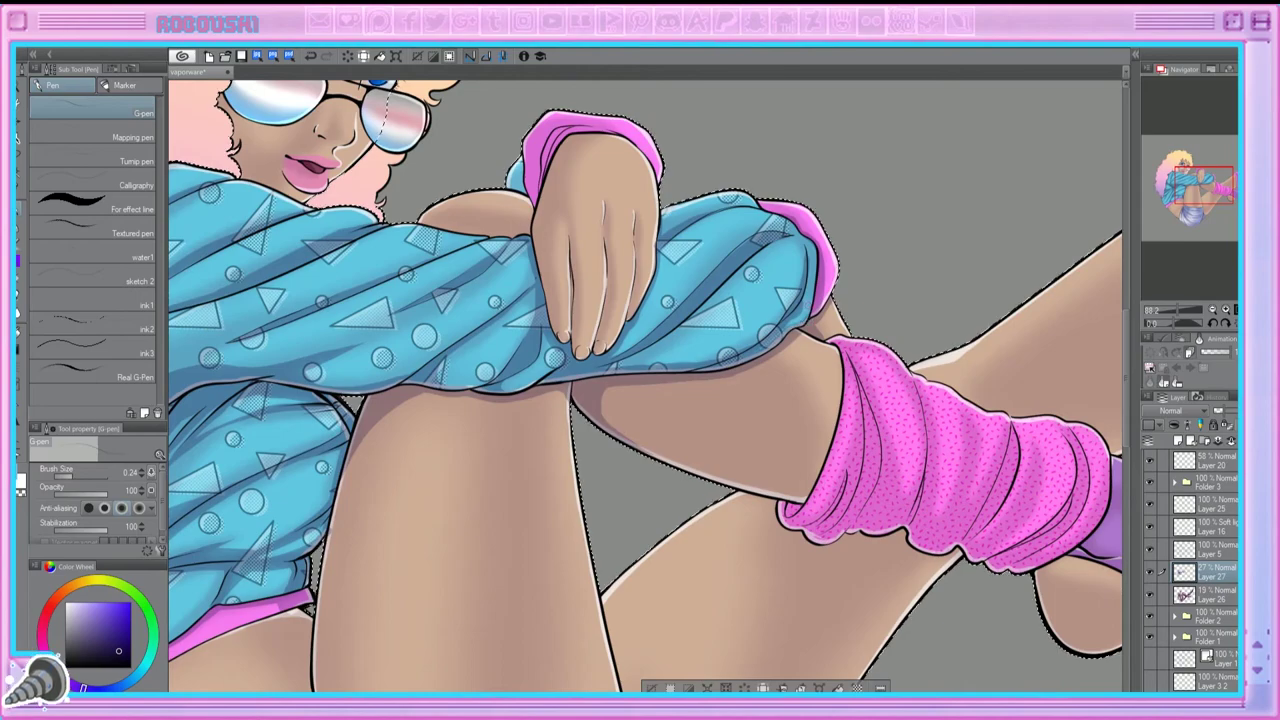
{"action": "scroll", "coordinate": [645, 385], "scroll_direction": "up", "scroll_amount": 2}
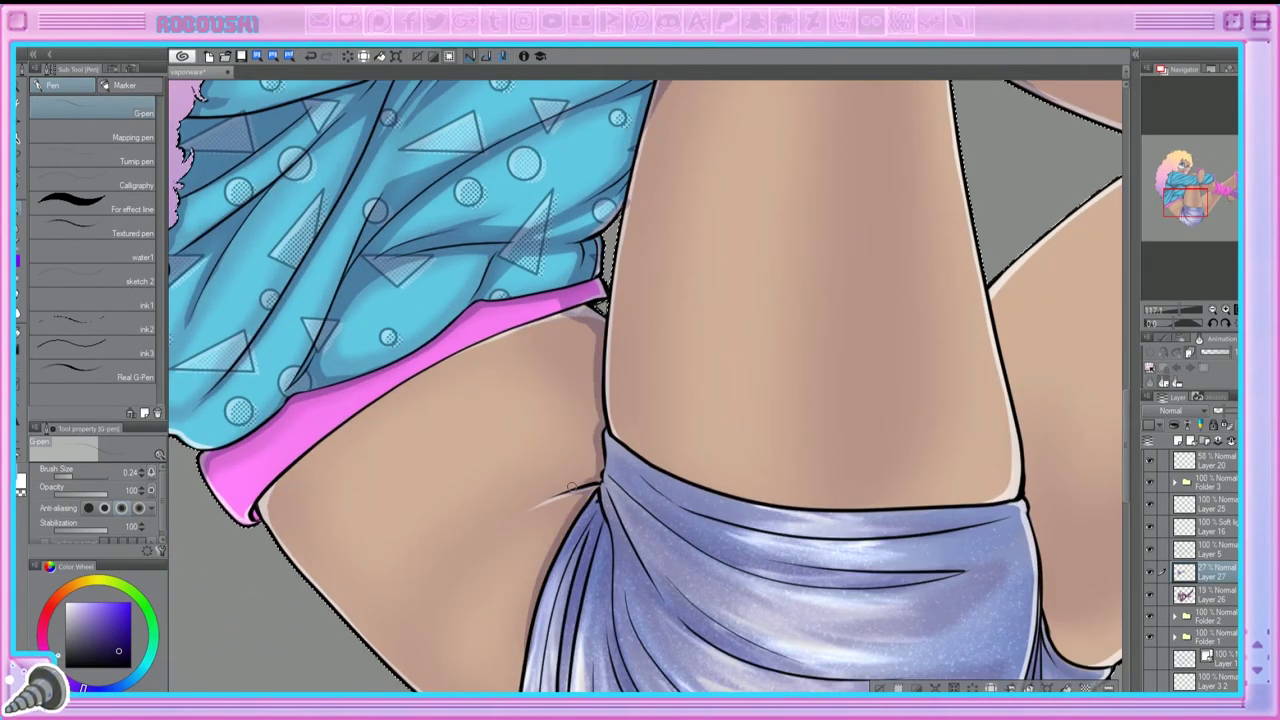
{"action": "mouse_move", "coordinate": [594, 470]}
{"action": "left_mouse_down"}
{"action": "mouse_move", "coordinate": [590, 405]}
{"action": "mouse_move", "coordinate": [560, 318]}
{"action": "mouse_move", "coordinate": [486, 338]}
{"action": "mouse_move", "coordinate": [322, 444]}
{"action": "left_mouse_up"}
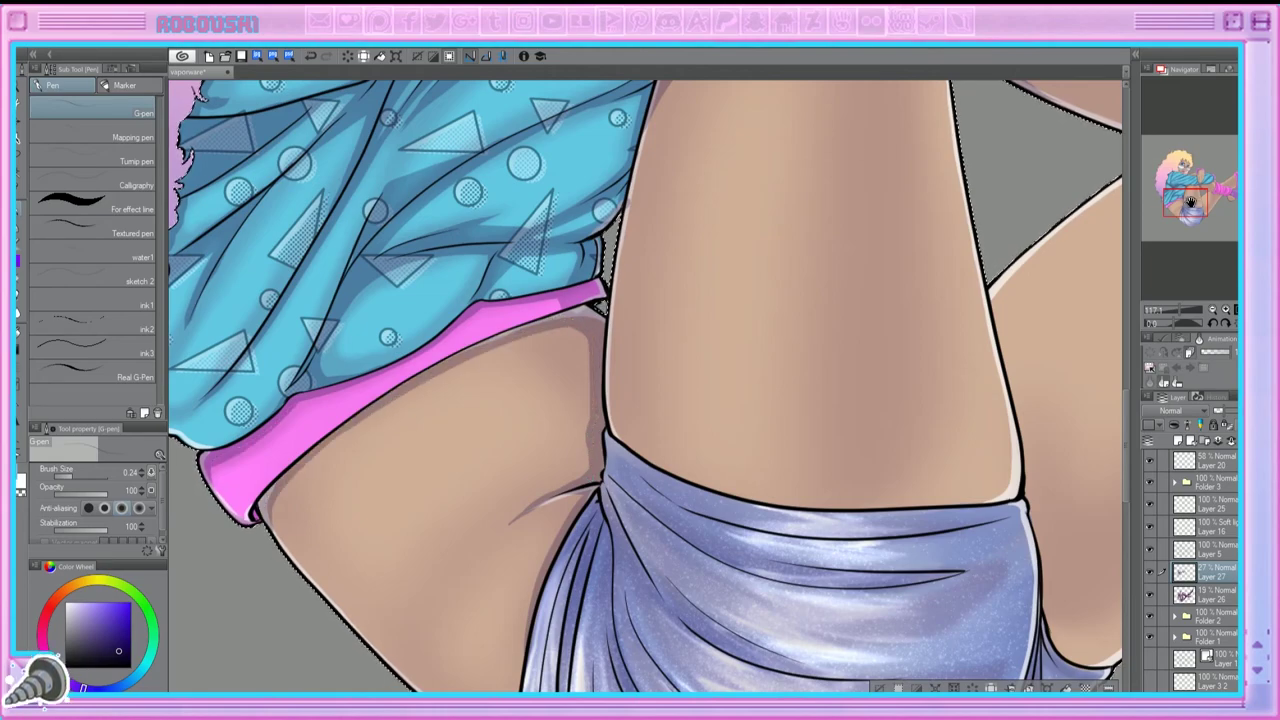
{"action": "left_click_drag", "start_coordinate": [290, 560], "coordinate": [350, 475]}
{"action": "mouse_move", "coordinate": [566, 668]}
{"action": "left_mouse_down"}
{"action": "mouse_move", "coordinate": [572, 606]}
{"action": "mouse_move", "coordinate": [500, 668]}
{"action": "left_mouse_up"}
{"action": "left_click_drag", "start_coordinate": [630, 392], "coordinate": [536, 466]}
{"action": "left_click_drag", "start_coordinate": [1173, 313], "coordinate": [1164, 313]}
{"action": "scroll", "coordinate": [645, 387], "scroll_direction": "up", "scroll_amount": 2}
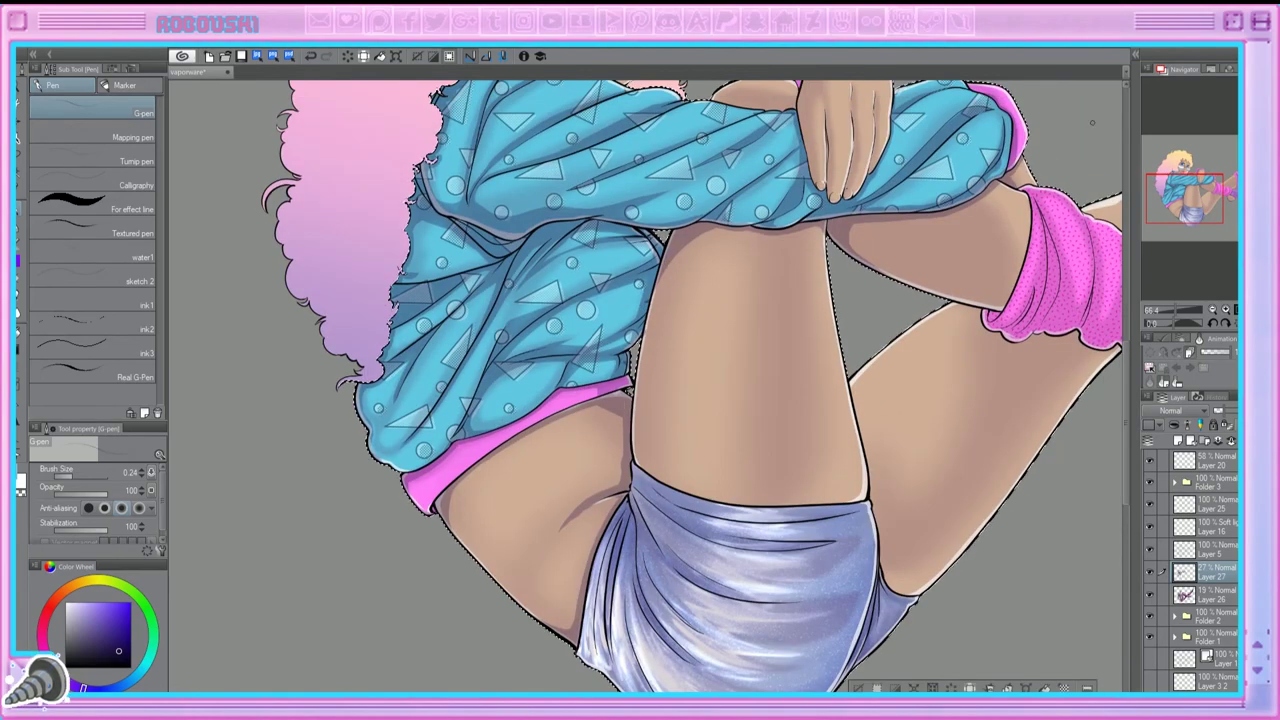
Step: Paint shadows on the far thigh along its underside, beneath the pink leg warmer and behind the near leg
{"action": "scroll", "coordinate": [645, 387], "scroll_direction": "right", "scroll_amount": 5}
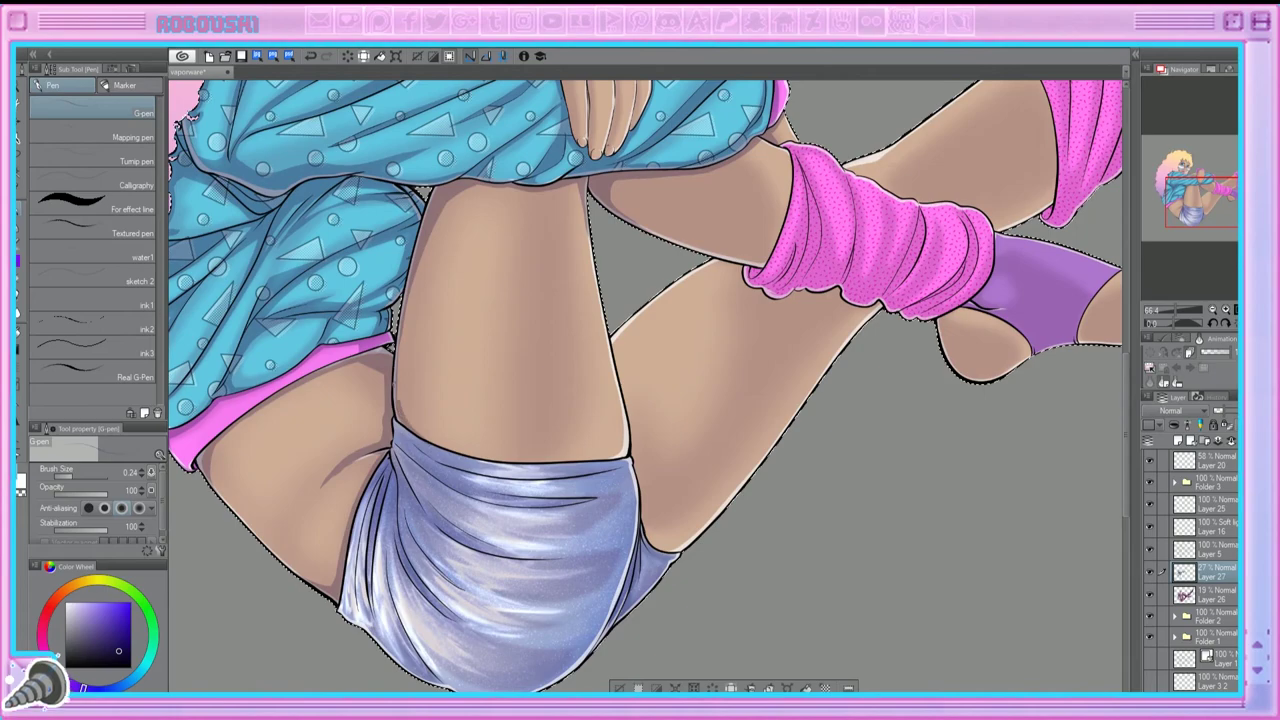
{"action": "scroll", "coordinate": [722, 262], "scroll_direction": "up", "scroll_amount": 3}
{"action": "left_click_drag", "start_coordinate": [722, 262], "coordinate": [497, 547]}
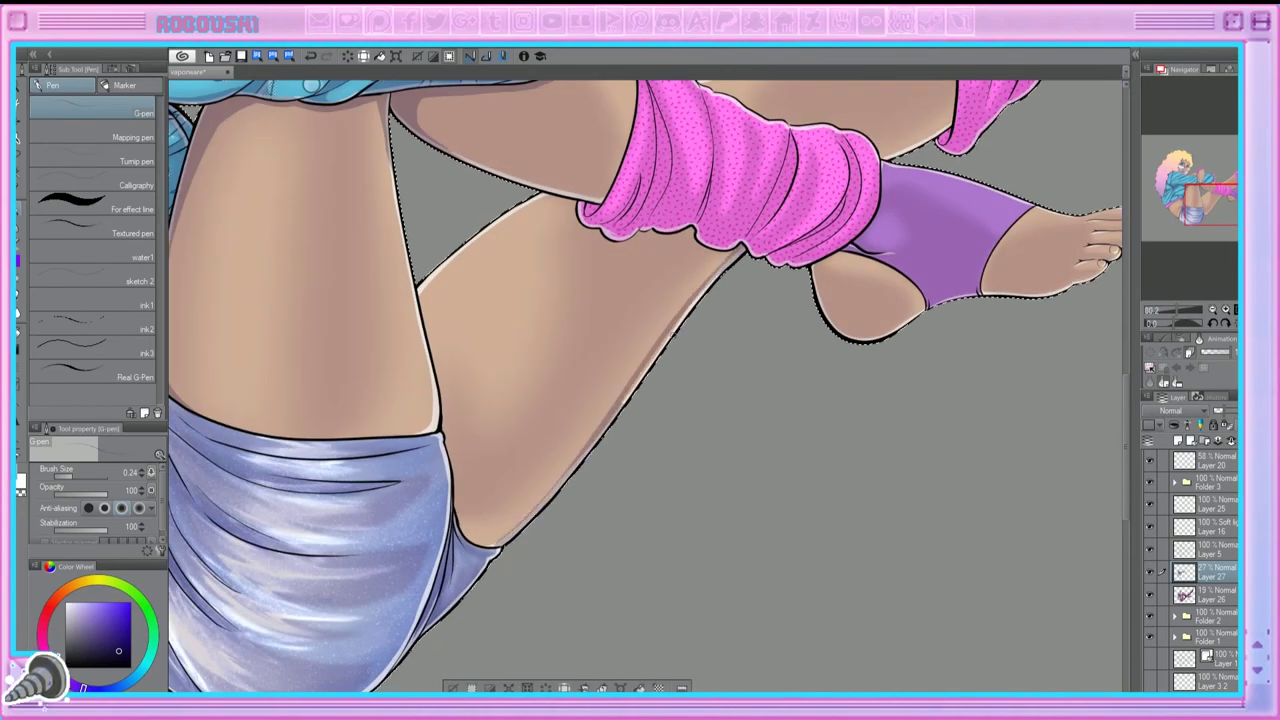
{"action": "left_click_drag", "start_coordinate": [712, 260], "coordinate": [660, 334]}
{"action": "left_click_drag", "start_coordinate": [640, 226], "coordinate": [594, 244]}
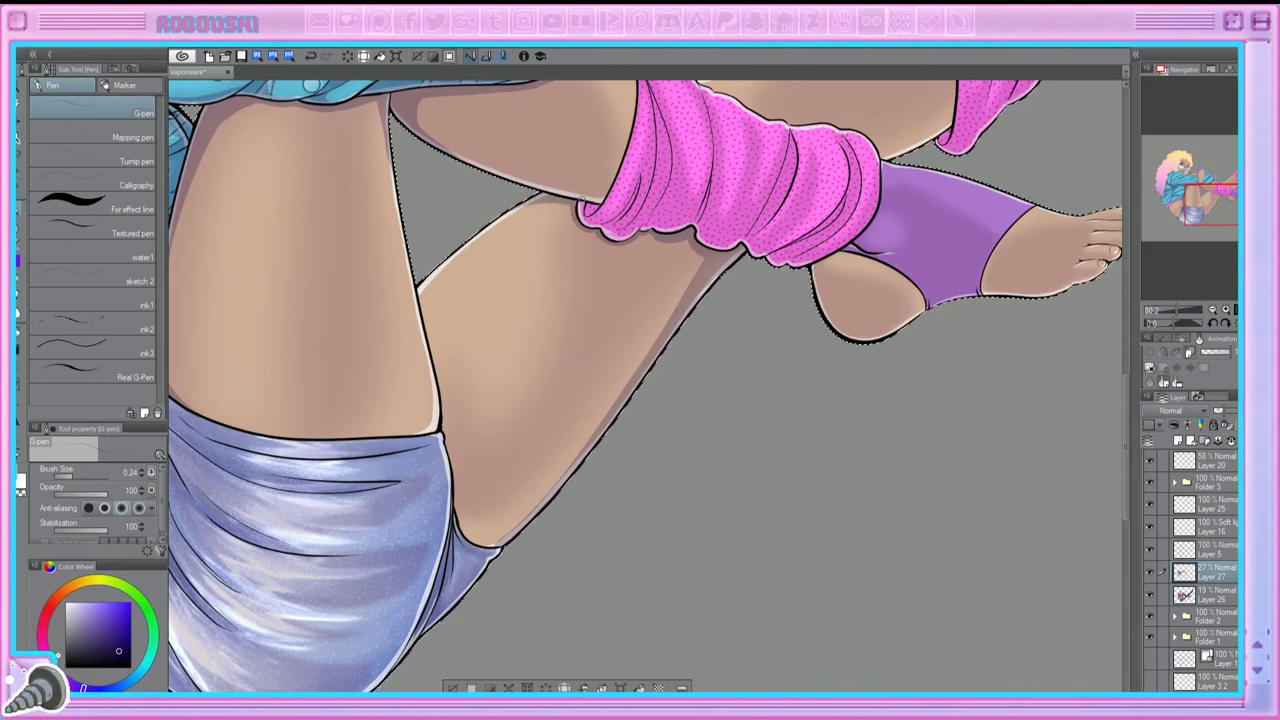
{"action": "mouse_move", "coordinate": [412, 260]}
{"action": "left_mouse_down"}
{"action": "mouse_move", "coordinate": [458, 520]}
{"action": "mouse_move", "coordinate": [455, 497]}
{"action": "left_mouse_up"}
{"action": "left_click_drag", "start_coordinate": [454, 440], "coordinate": [430, 330]}
{"action": "left_click_drag", "start_coordinate": [405, 285], "coordinate": [460, 212]}
{"action": "mouse_move", "coordinate": [648, 236]}
{"action": "left_mouse_down"}
{"action": "mouse_move", "coordinate": [738, 191]}
{"action": "mouse_move", "coordinate": [755, 300]}
{"action": "left_mouse_up"}
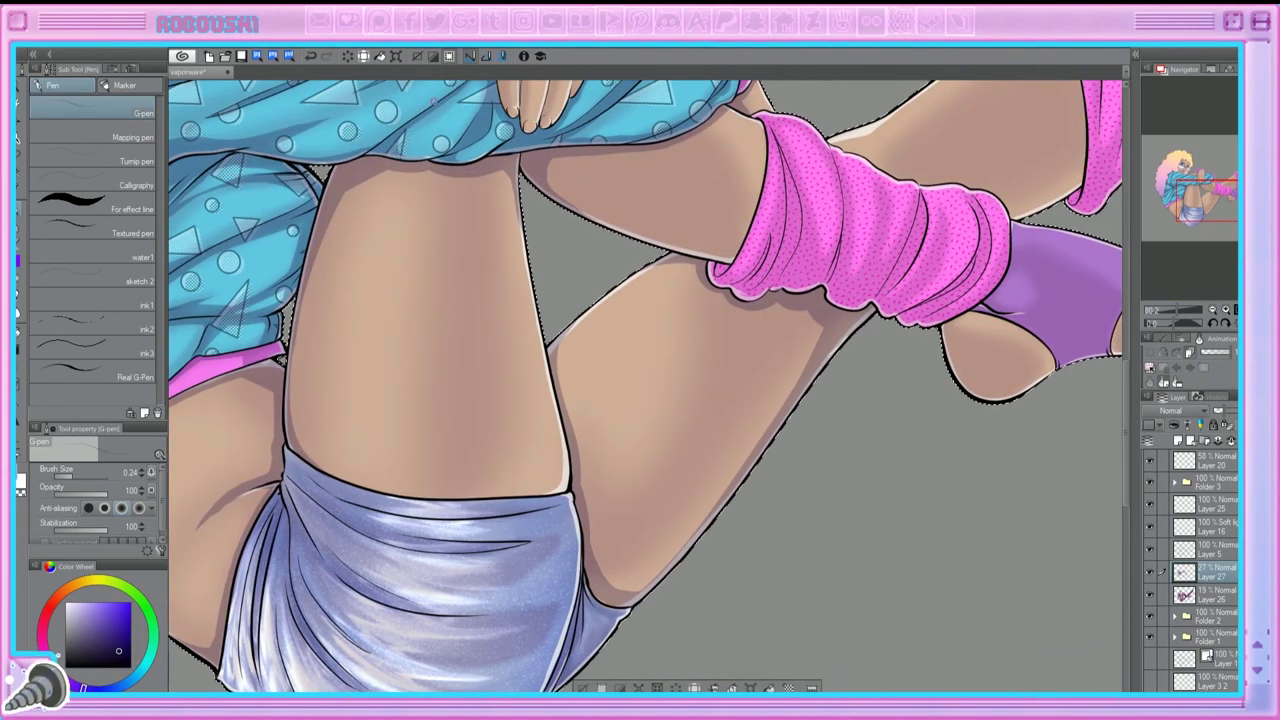
Step: Paint dark shadows into the folds, lower edge and far side of the blue shorts
{"action": "left_click_drag", "start_coordinate": [720, 510], "coordinate": [720, 390]}
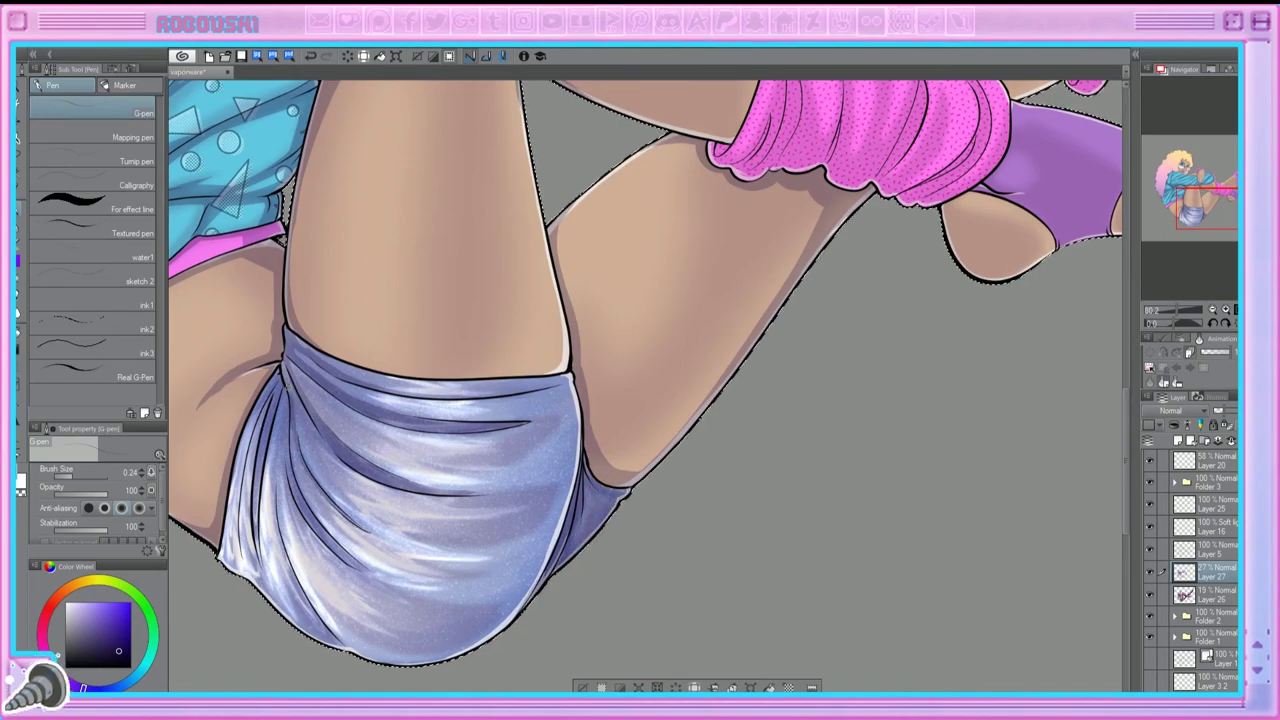
{"action": "mouse_move", "coordinate": [285, 380]}
{"action": "left_mouse_down"}
{"action": "mouse_move", "coordinate": [270, 505]}
{"action": "mouse_move", "coordinate": [255, 500]}
{"action": "mouse_move", "coordinate": [246, 446]}
{"action": "mouse_move", "coordinate": [226, 530]}
{"action": "mouse_move", "coordinate": [285, 615]}
{"action": "left_mouse_up"}
{"action": "mouse_move", "coordinate": [365, 660]}
{"action": "left_mouse_down"}
{"action": "mouse_move", "coordinate": [310, 635]}
{"action": "mouse_move", "coordinate": [282, 550]}
{"action": "left_mouse_up"}
{"action": "left_click_drag", "start_coordinate": [325, 635], "coordinate": [250, 540]}
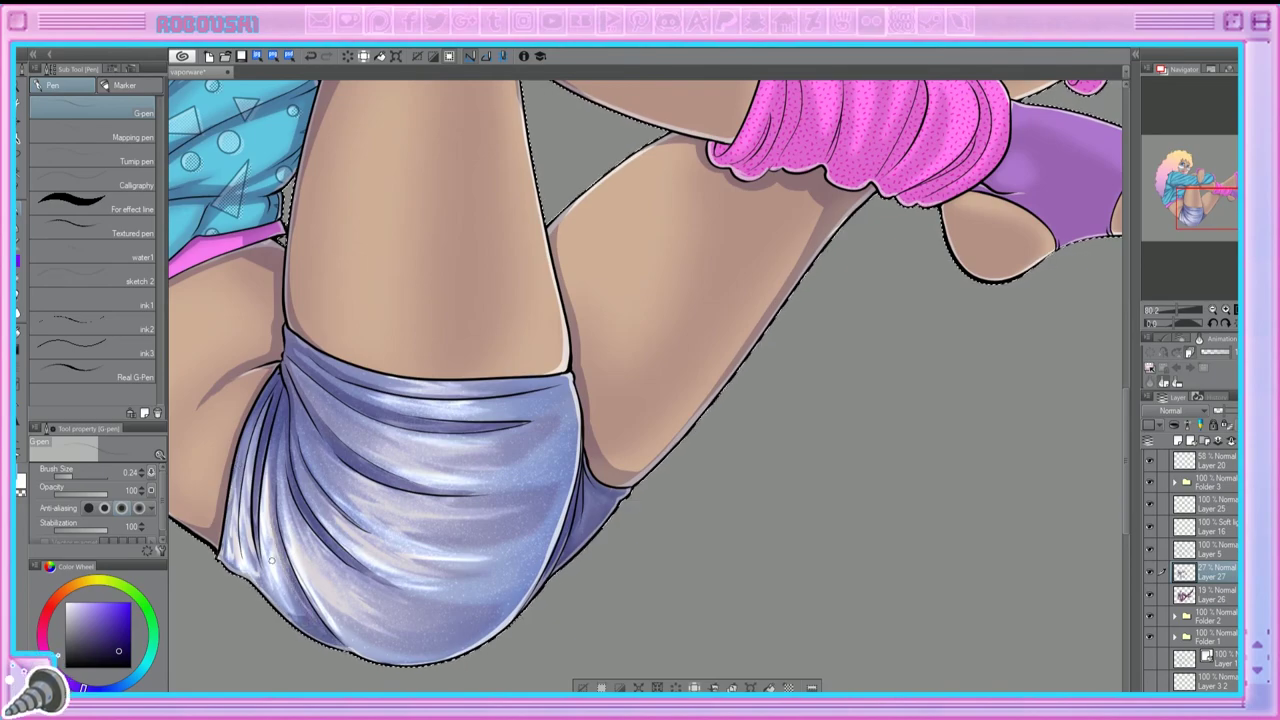
{"action": "scroll", "coordinate": [607, 472], "scroll_direction": "up", "scroll_amount": 3}
{"action": "left_click_drag", "start_coordinate": [607, 472], "coordinate": [577, 502]}
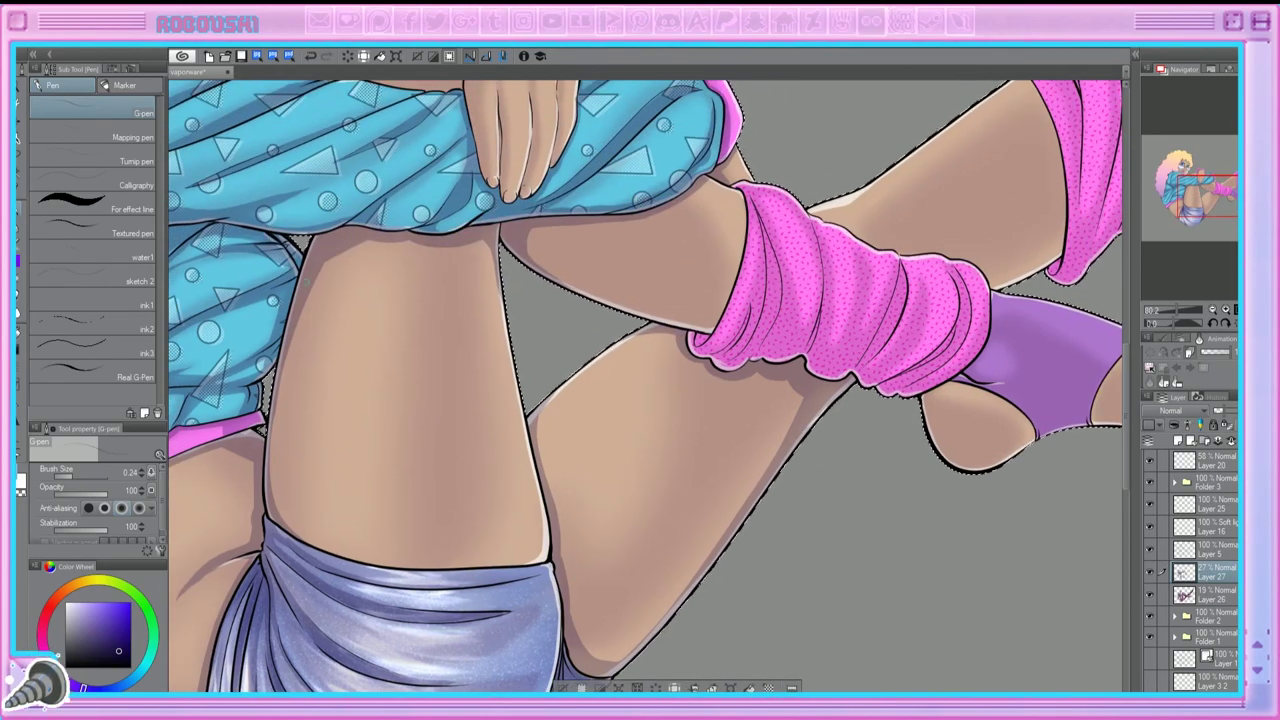
Step: Paint dark fold shadows across the pink leg warmer on the crossed leg
{"action": "left_click_drag", "start_coordinate": [903, 130], "coordinate": [833, 230]}
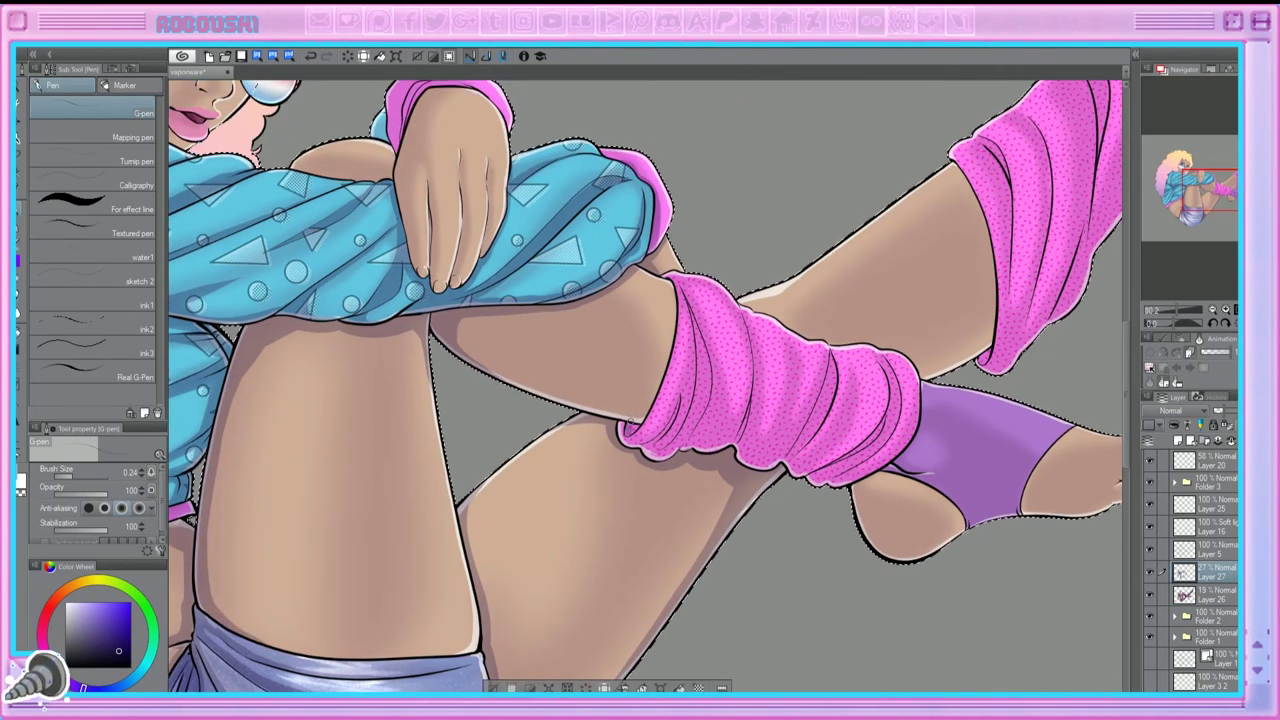
{"action": "left_click_drag", "start_coordinate": [698, 304], "coordinate": [698, 436]}
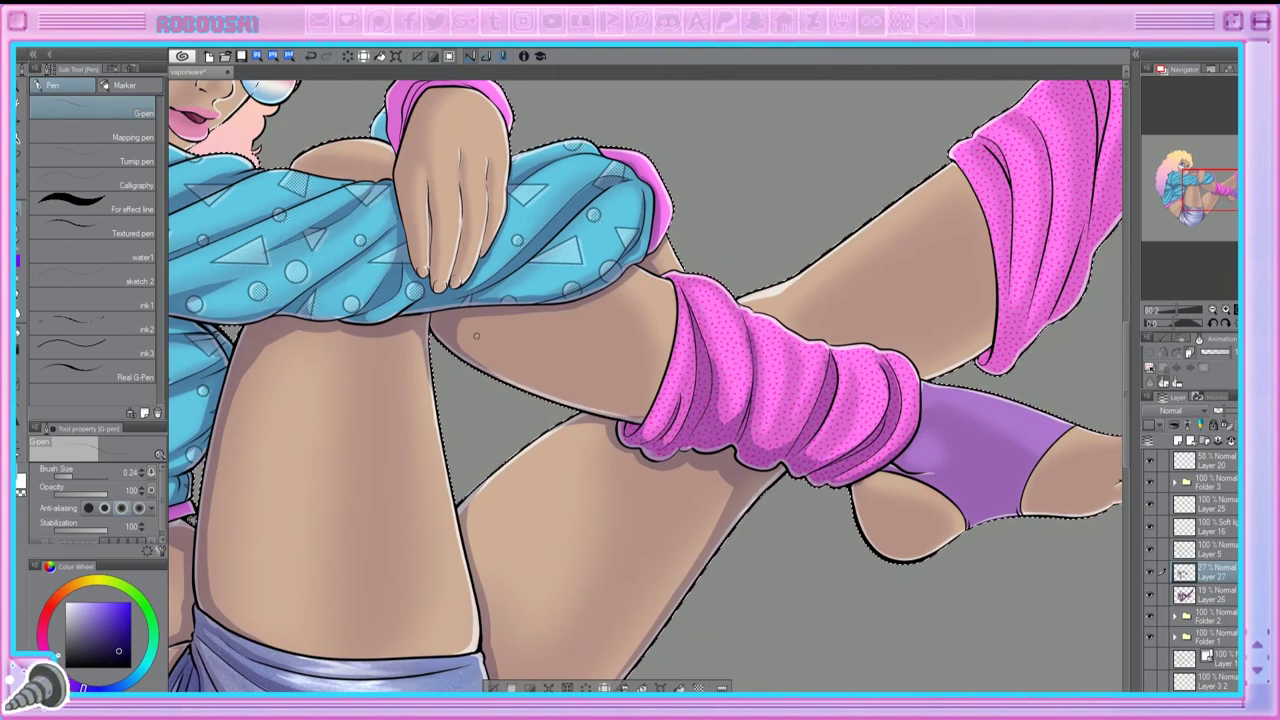
{"action": "left_click_drag", "start_coordinate": [476, 335], "coordinate": [326, 315]}
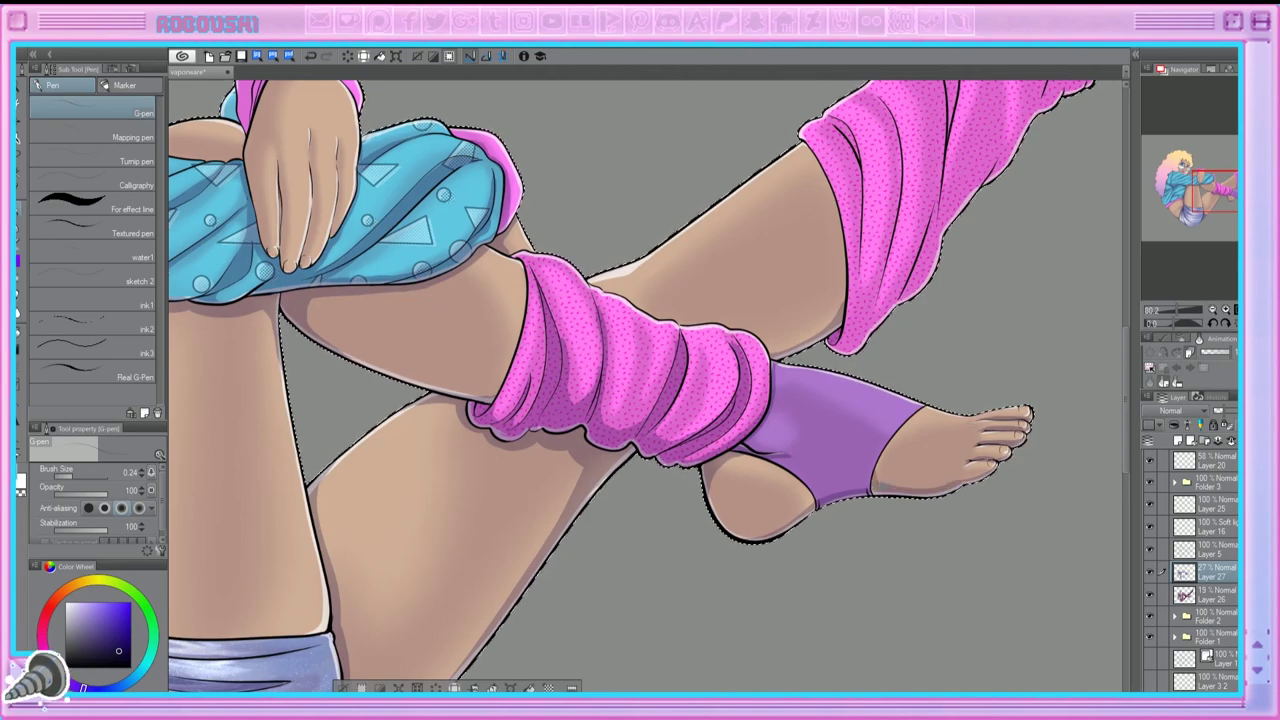
Step: Paint dark fold shadows through the middle and along the underside of the pink leg warmer on the raised leg
{"action": "left_click_drag", "start_coordinate": [810, 345], "coordinate": [497, 522]}
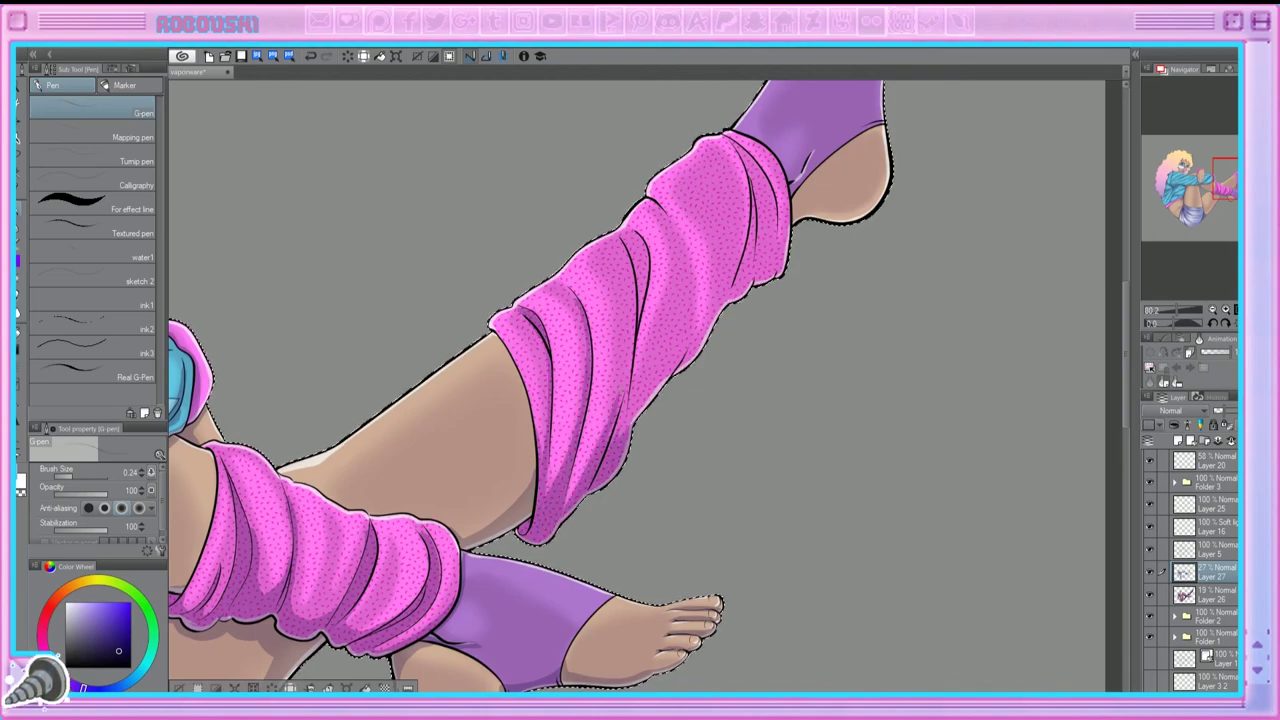
{"action": "left_click_drag", "start_coordinate": [638, 236], "coordinate": [632, 420]}
{"action": "left_click_drag", "start_coordinate": [688, 290], "coordinate": [658, 388]}
{"action": "left_click_drag", "start_coordinate": [680, 290], "coordinate": [640, 390]}
{"action": "left_click_drag", "start_coordinate": [716, 305], "coordinate": [684, 370]}
{"action": "mouse_move", "coordinate": [755, 228]}
{"action": "left_mouse_down"}
{"action": "mouse_move", "coordinate": [722, 308]}
{"action": "mouse_move", "coordinate": [740, 298]}
{"action": "left_mouse_up"}
{"action": "left_click_drag", "start_coordinate": [730, 284], "coordinate": [718, 316]}
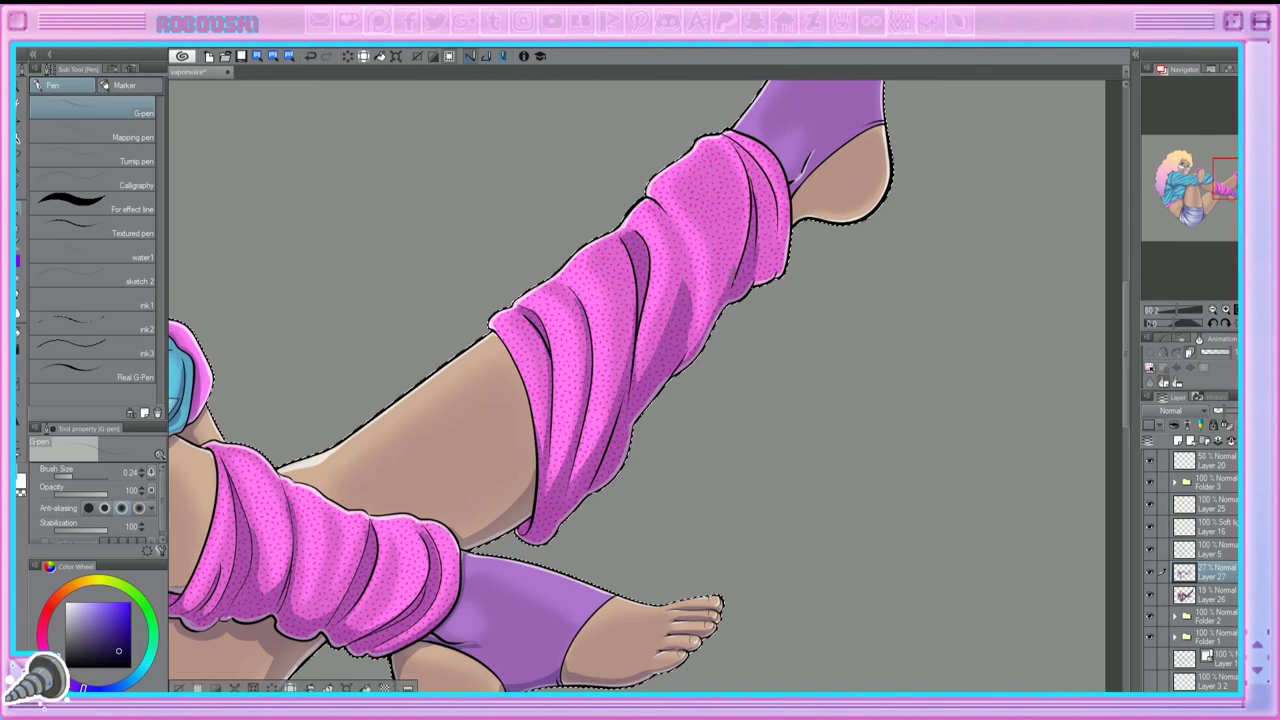
{"action": "left_click_drag", "start_coordinate": [738, 224], "coordinate": [722, 246]}
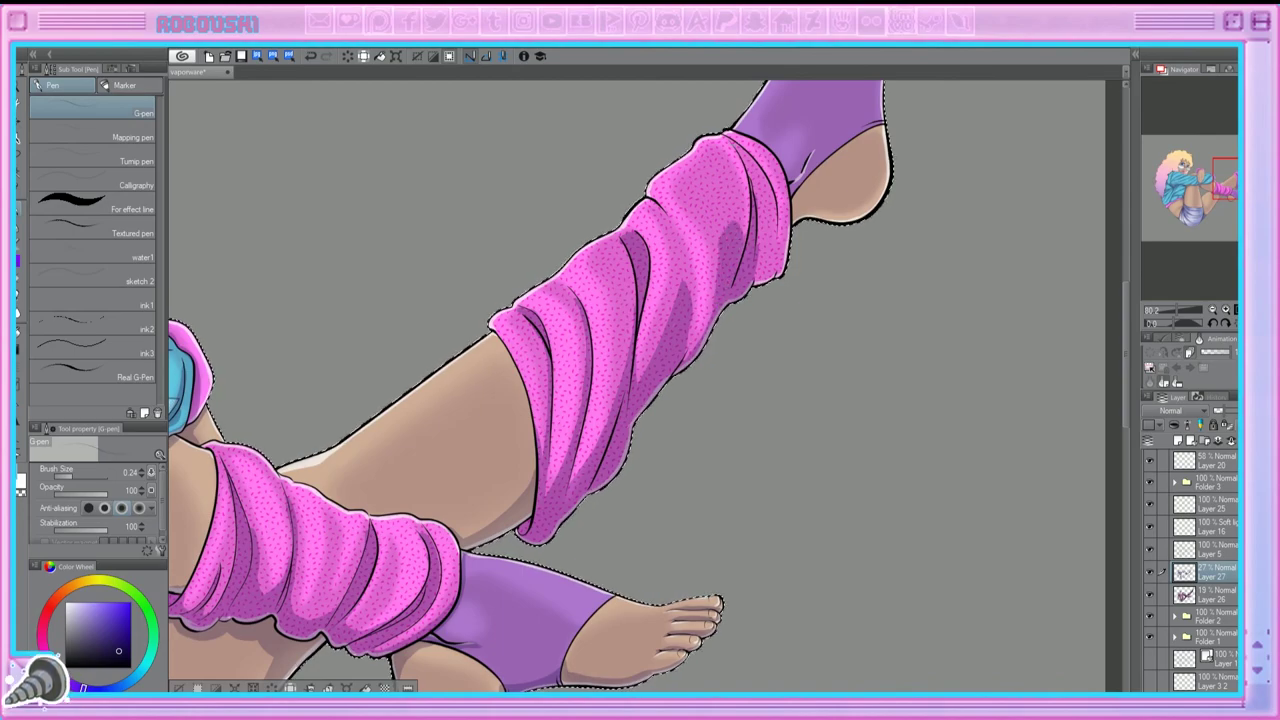
Step: Add shadows to the folds at the ankle end and along the lower edge of the raised leg's pink leg warmer
{"action": "left_click_drag", "start_coordinate": [758, 150], "coordinate": [740, 226]}
{"action": "left_click_drag", "start_coordinate": [776, 186], "coordinate": [760, 282]}
{"action": "left_click_drag", "start_coordinate": [706, 324], "coordinate": [686, 356]}
{"action": "left_click_drag", "start_coordinate": [710, 313], "coordinate": [690, 342]}
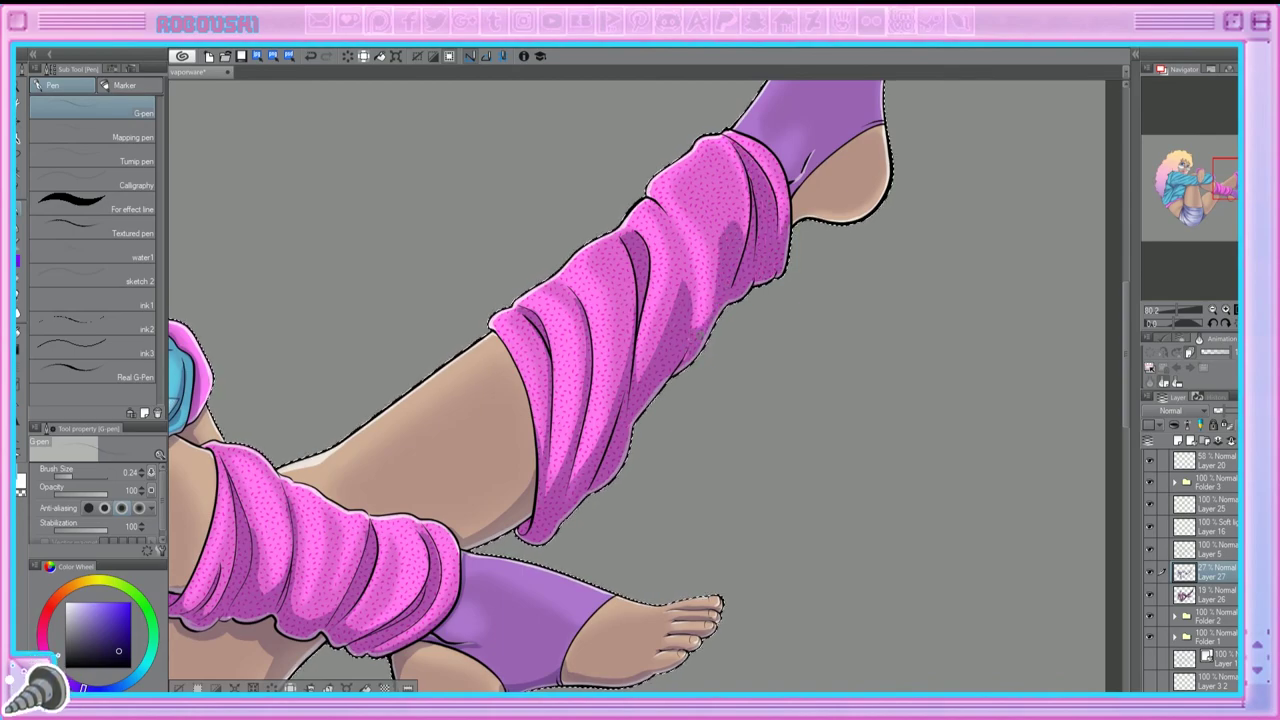
{"action": "left_click_drag", "start_coordinate": [632, 402], "coordinate": [596, 466]}
{"action": "left_click_drag", "start_coordinate": [582, 444], "coordinate": [575, 474]}
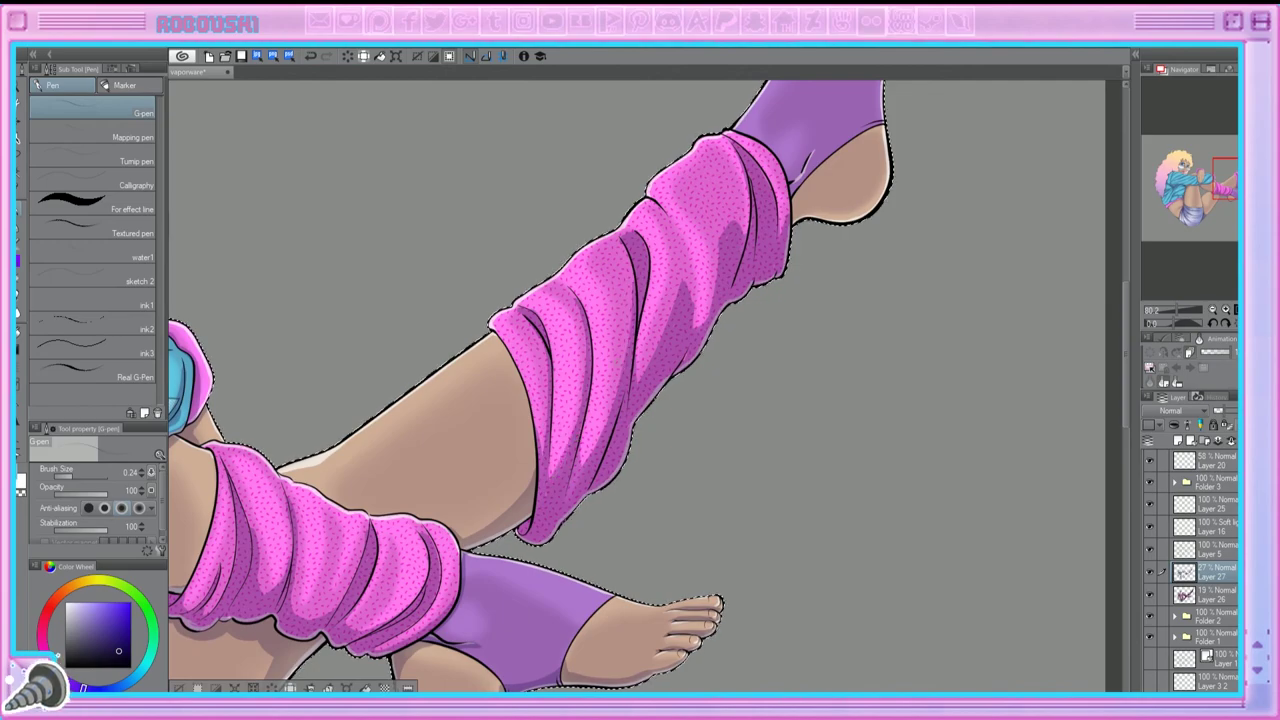
Step: Paint shadows on the raised foot along the heel, the back of the purple ankle wrap and the sole
{"action": "left_click_drag", "start_coordinate": [640, 400], "coordinate": [370, 580]}
{"action": "mouse_move", "coordinate": [510, 332]}
{"action": "left_mouse_down"}
{"action": "mouse_move", "coordinate": [522, 400]}
{"action": "mouse_move", "coordinate": [538, 358]}
{"action": "mouse_move", "coordinate": [548, 390]}
{"action": "mouse_move", "coordinate": [544, 360]}
{"action": "left_mouse_up"}
{"action": "left_click_drag", "start_coordinate": [616, 268], "coordinate": [610, 318]}
{"action": "left_click_drag", "start_coordinate": [610, 236], "coordinate": [600, 298]}
{"action": "left_click_drag", "start_coordinate": [616, 210], "coordinate": [612, 300]}
{"action": "left_click_drag", "start_coordinate": [624, 140], "coordinate": [616, 212]}
{"action": "left_click_drag", "start_coordinate": [642, 112], "coordinate": [636, 188]}
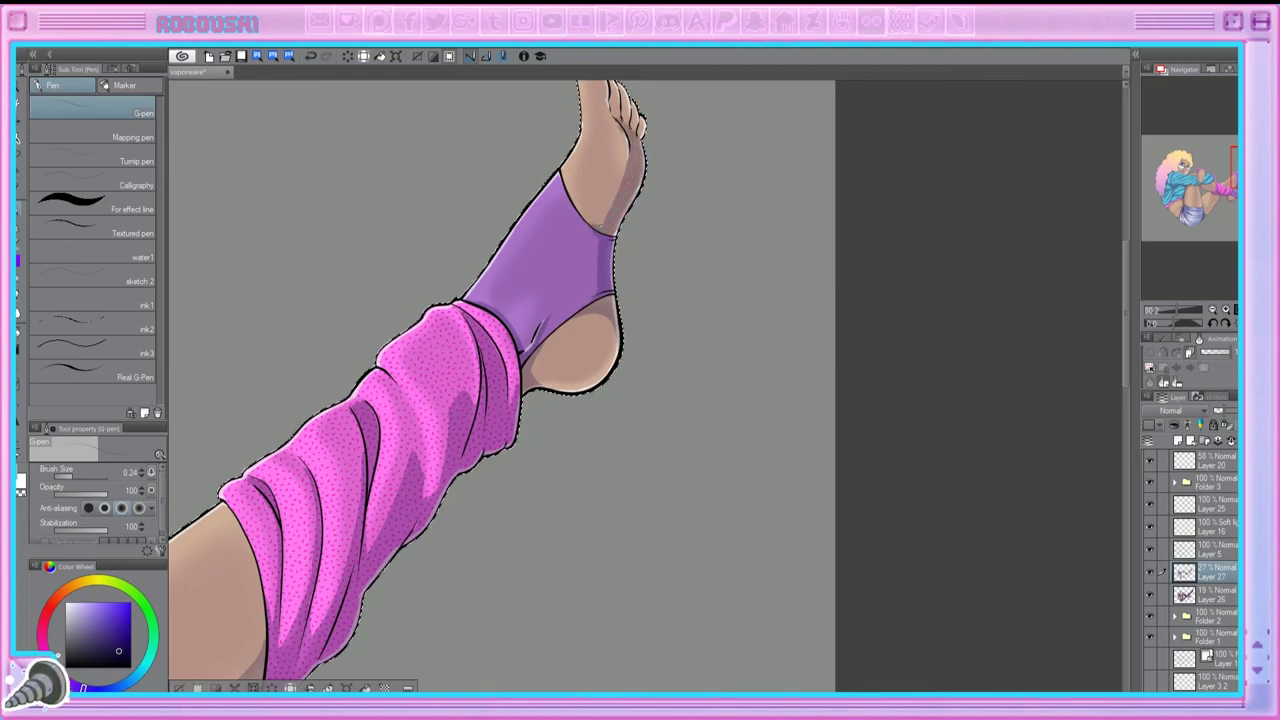
{"action": "key", "text": "ctrl+minus"}
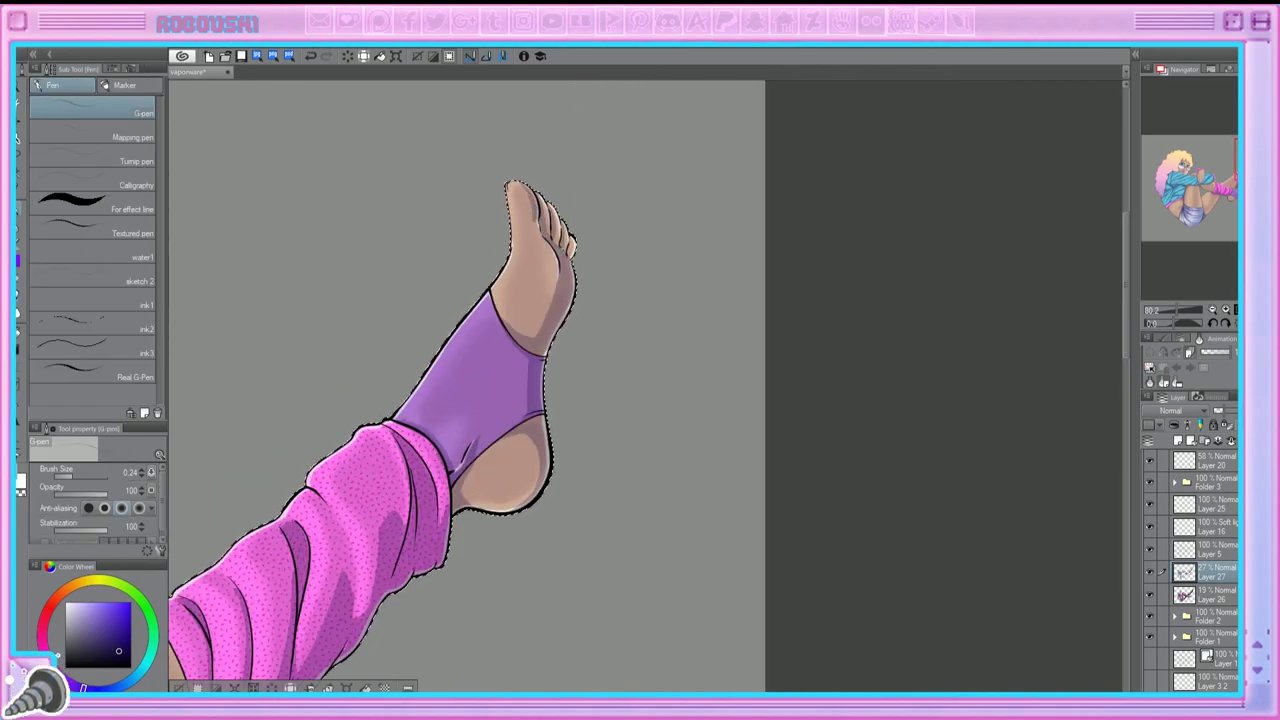
Step: Soften the shadow edges on both feet and the crossed leg with the Blur tool, raising its brush size to 0.67
{"action": "key", "text": "j"}
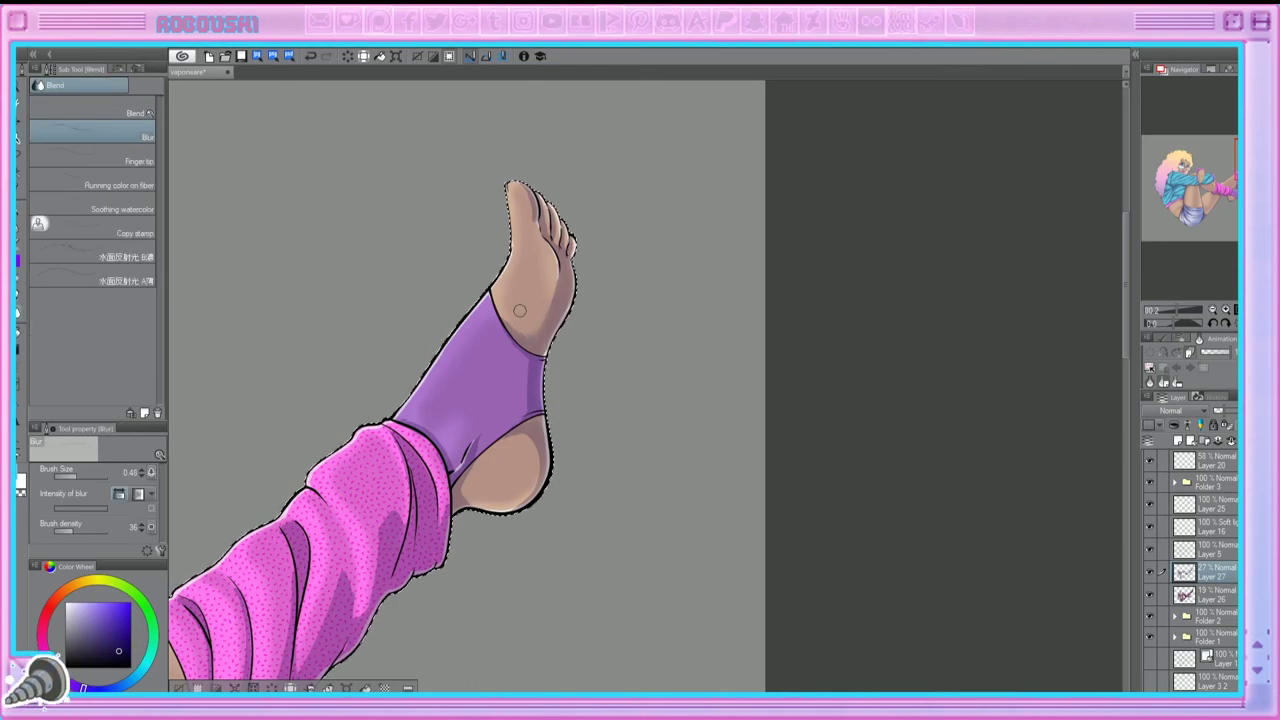
{"action": "left_click_drag", "start_coordinate": [460, 400], "coordinate": [670, 195]}
{"action": "left_click_drag", "start_coordinate": [500, 450], "coordinate": [610, 160]}
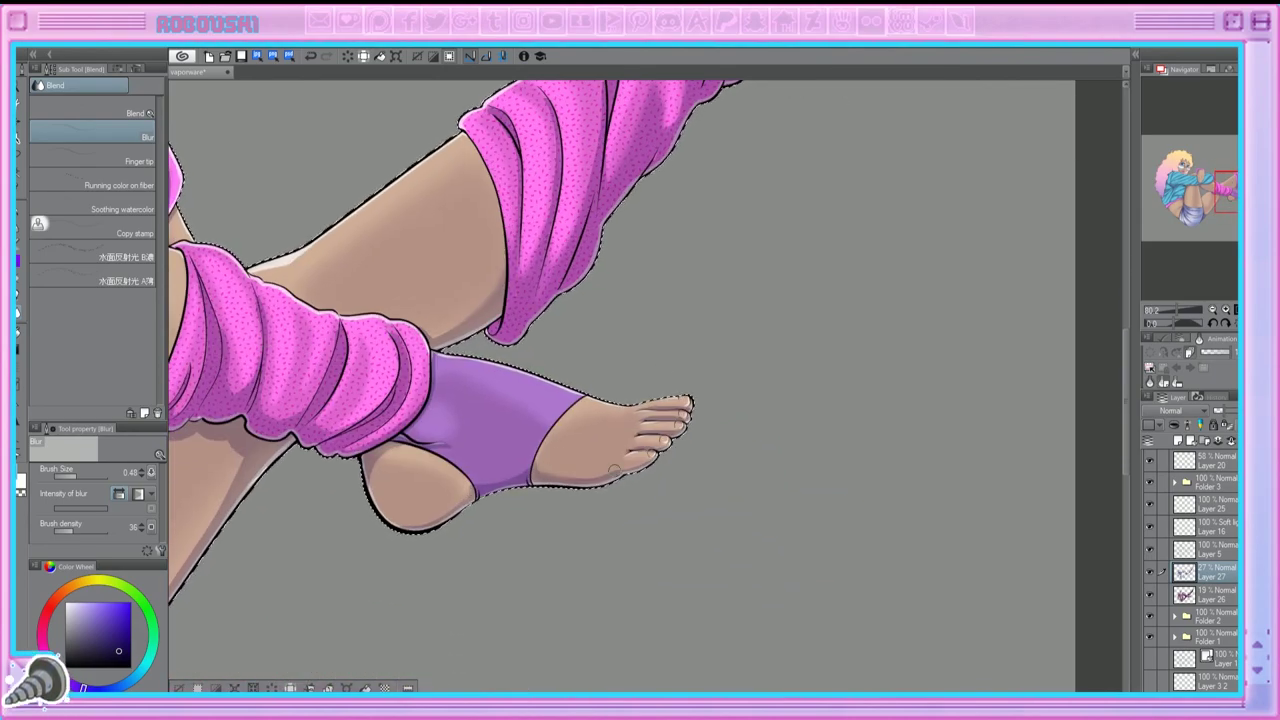
{"action": "scroll", "coordinate": [919, 94], "scroll_direction": "up", "scroll_amount": 3}
{"action": "scroll", "coordinate": [919, 94], "scroll_direction": "up", "scroll_amount": 3}
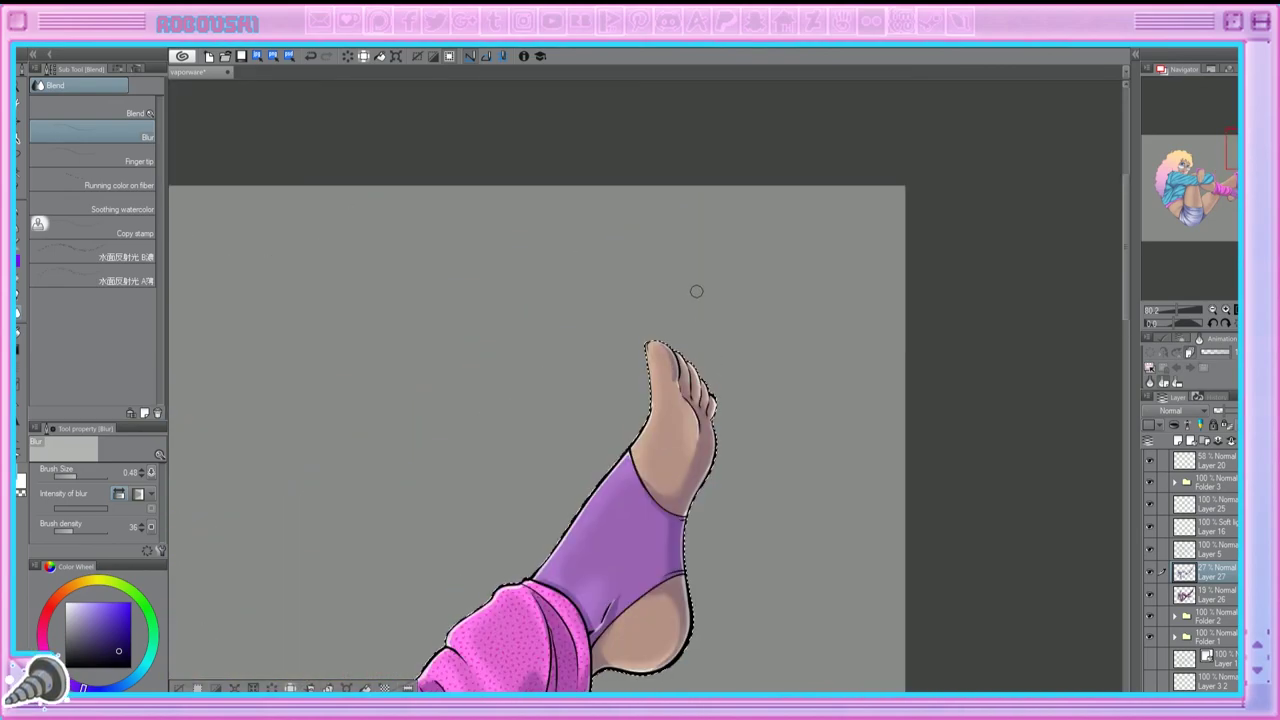
{"action": "scroll", "coordinate": [697, 289], "scroll_direction": "down", "scroll_amount": 5}
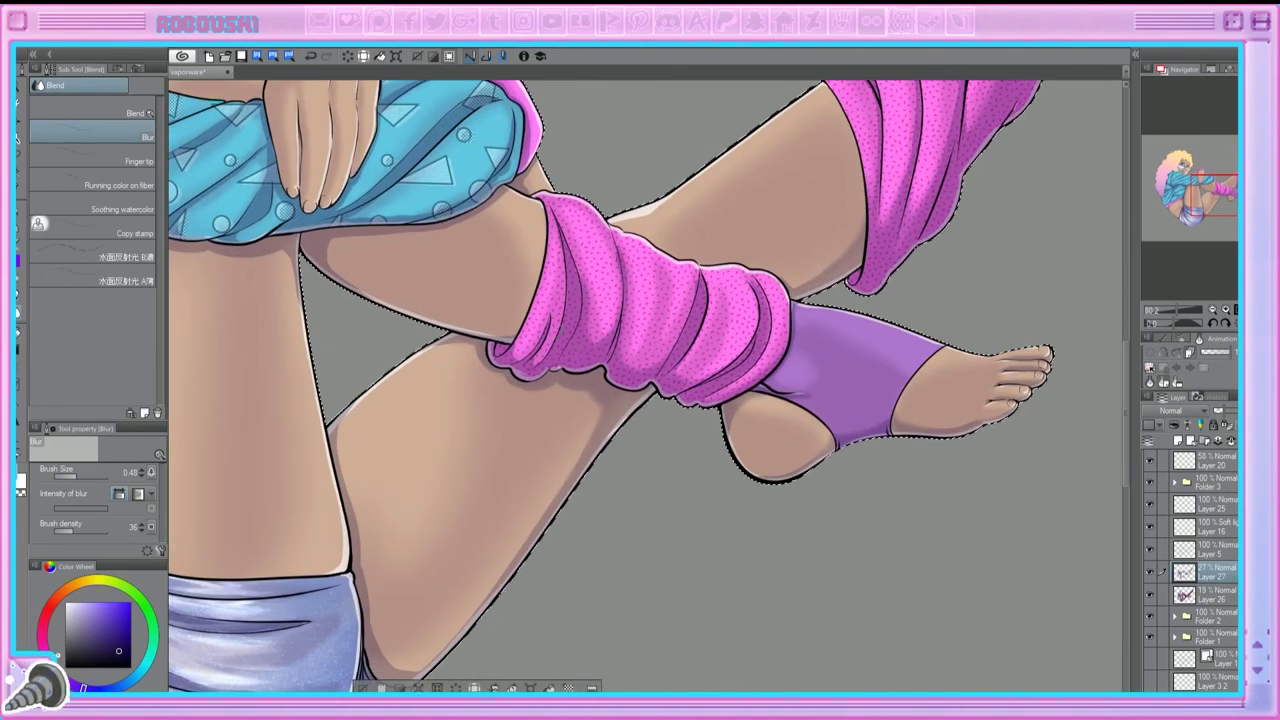
{"action": "left_click_drag", "start_coordinate": [371, 434], "coordinate": [733, 414]}
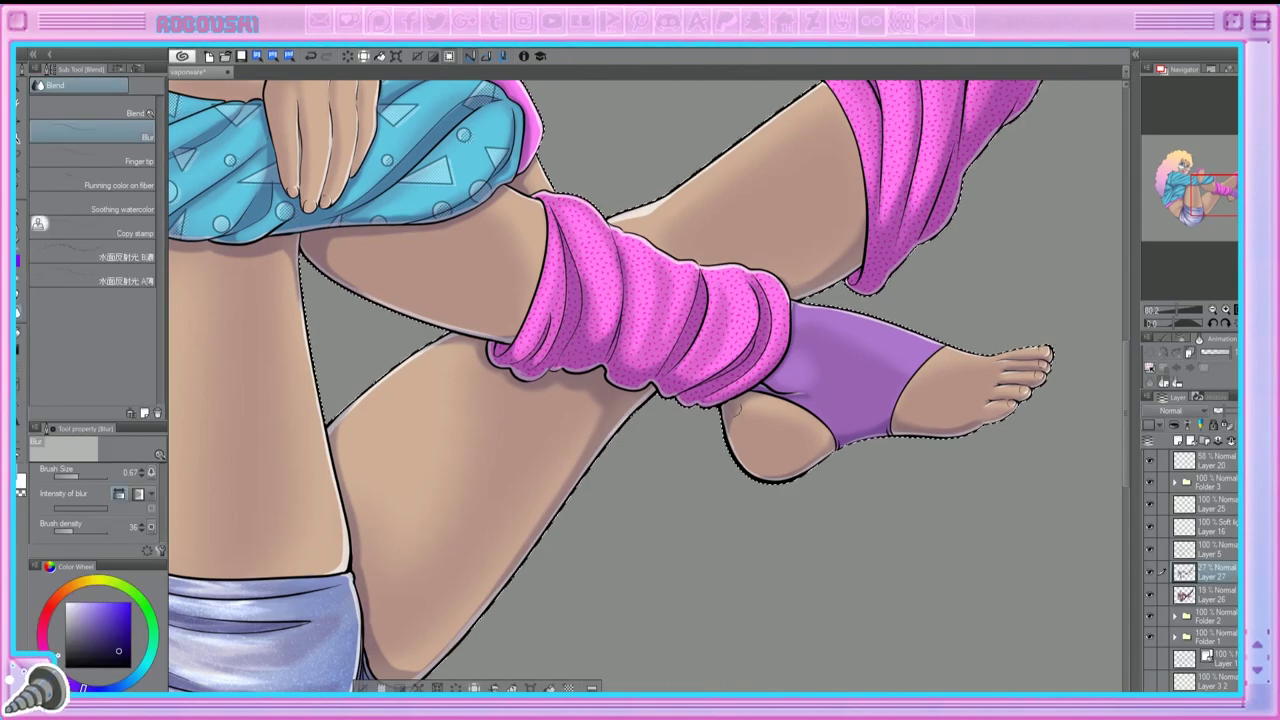
{"action": "scroll", "coordinate": [734, 414], "scroll_direction": "down", "scroll_amount": 2}
{"action": "scroll", "coordinate": [245, 445], "scroll_direction": "left", "scroll_amount": 3}
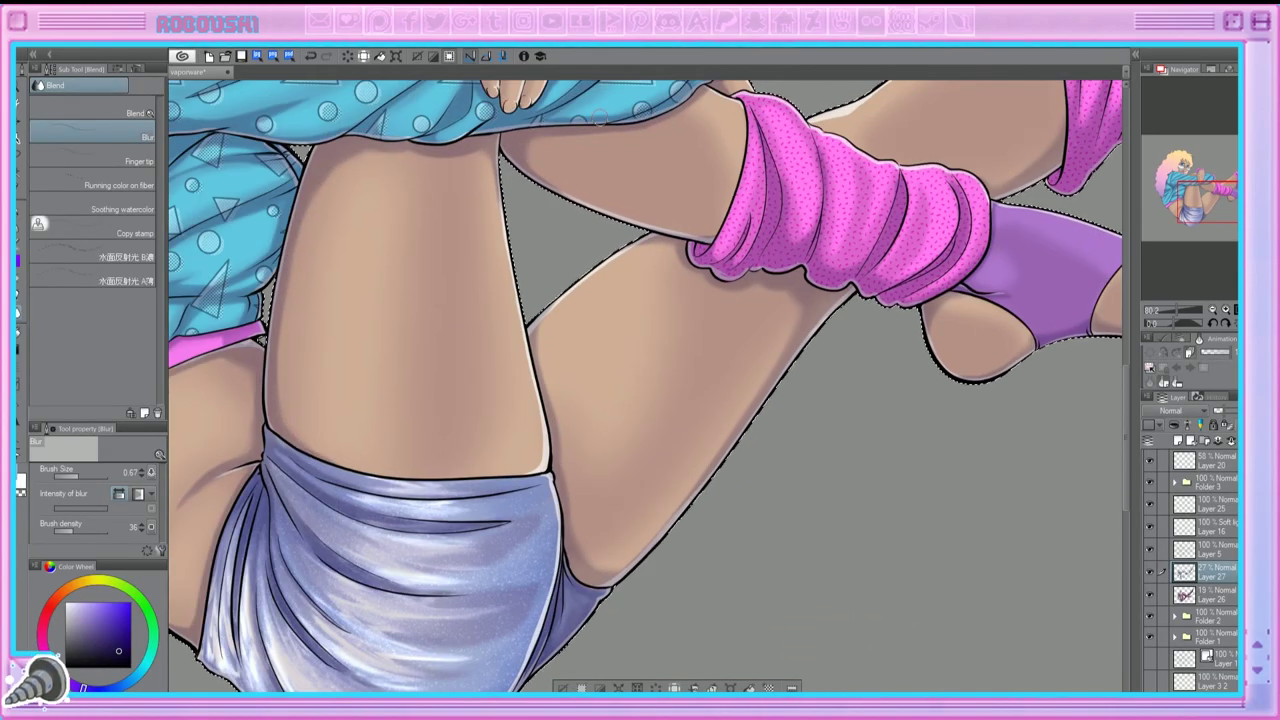
Step: Blend the shadow edges across the hip, shirt sleeve and thigh with the Blur tool, touching up with the G-pen
{"action": "scroll", "coordinate": [512, 200], "scroll_direction": "up", "scroll_amount": 3}
{"action": "scroll", "coordinate": [645, 387], "scroll_direction": "up", "scroll_amount": 1}
{"action": "scroll", "coordinate": [645, 387], "scroll_direction": "left", "scroll_amount": 3}
{"action": "key", "text": "p"}
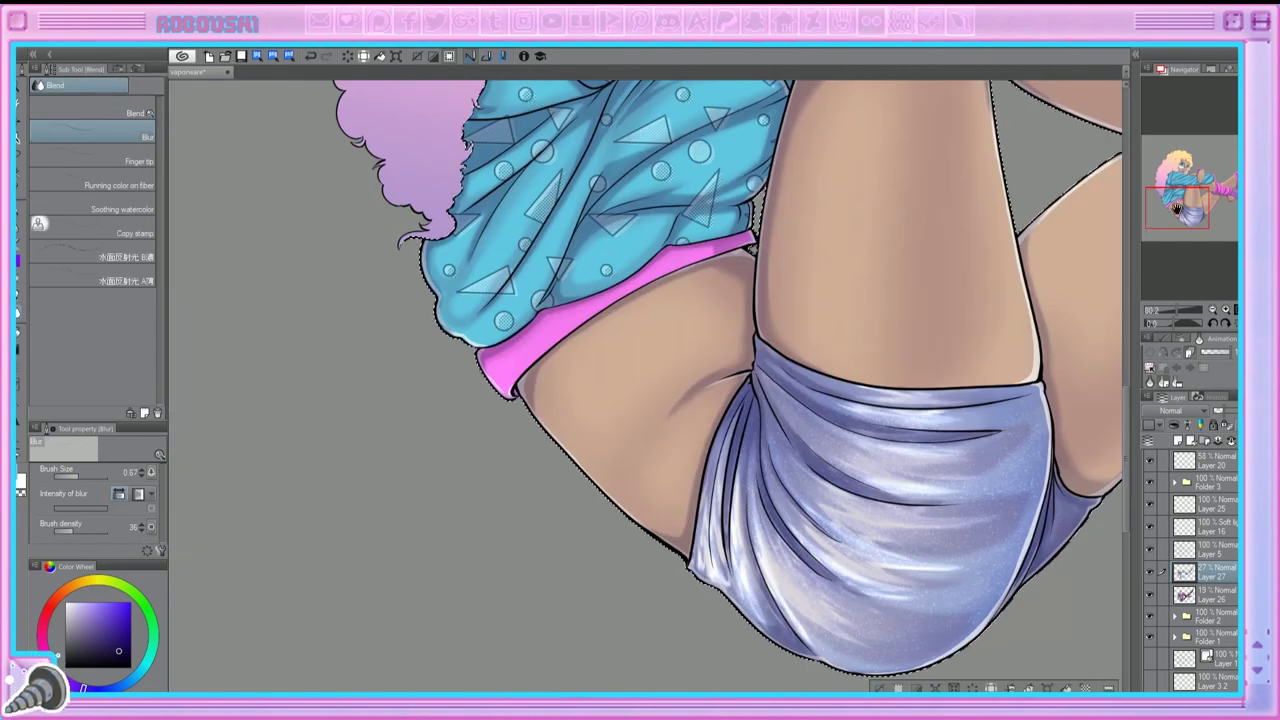
{"action": "left_click_drag", "start_coordinate": [1177, 208], "coordinate": [1188, 189]}
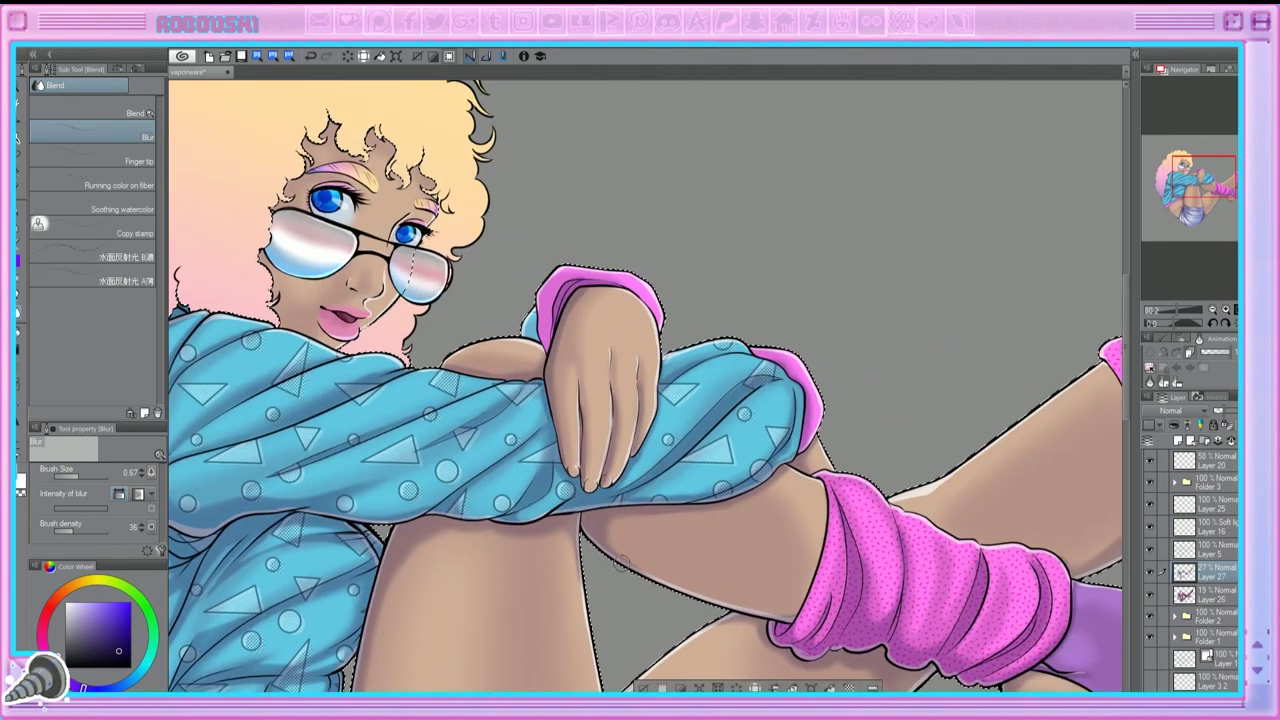
{"action": "key", "text": "p"}
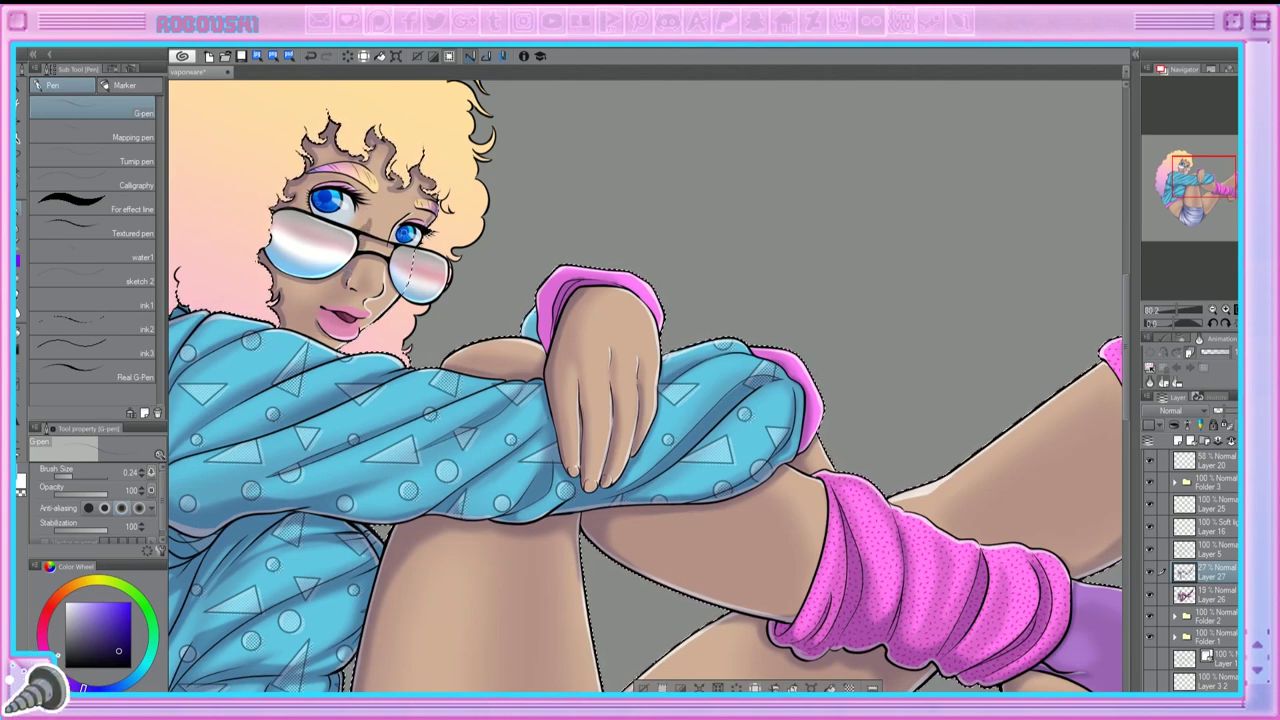
{"action": "key", "text": "j"}
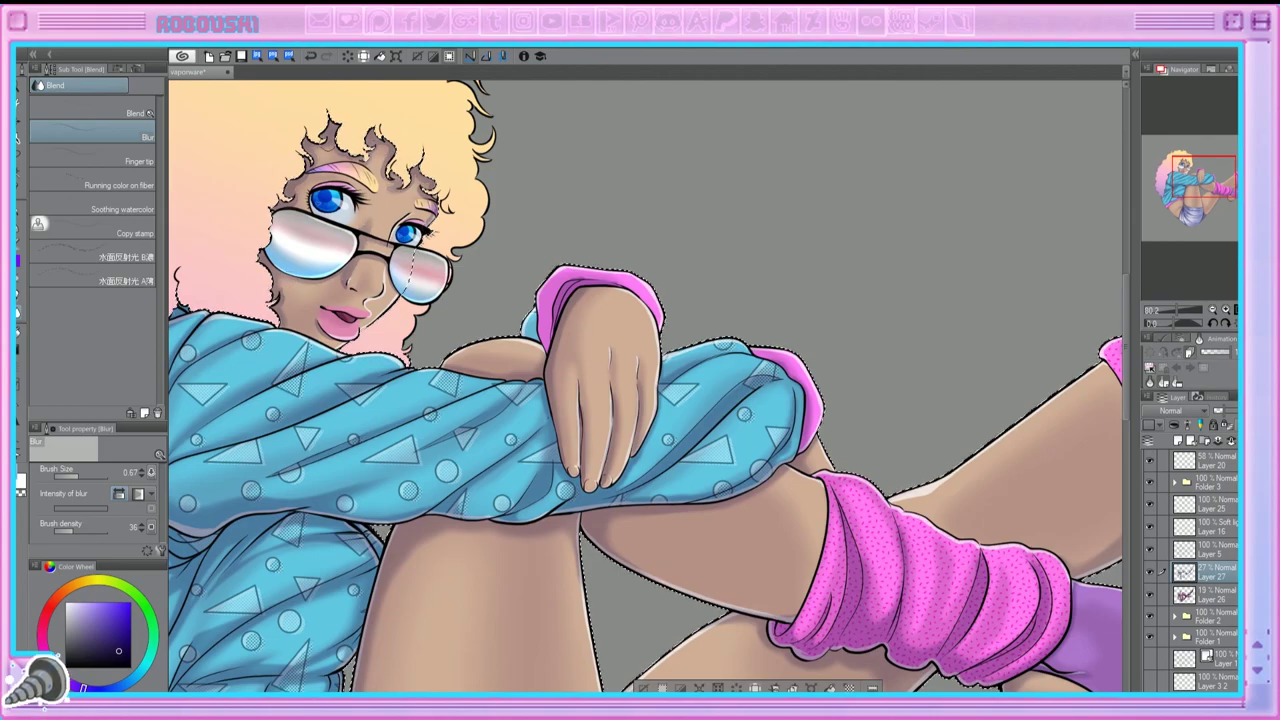
Step: Lower the opacity of the shadow layer to 19% and activate Auto select referring to the edited layer only
{"action": "left_click", "coordinate": [1173, 311]}
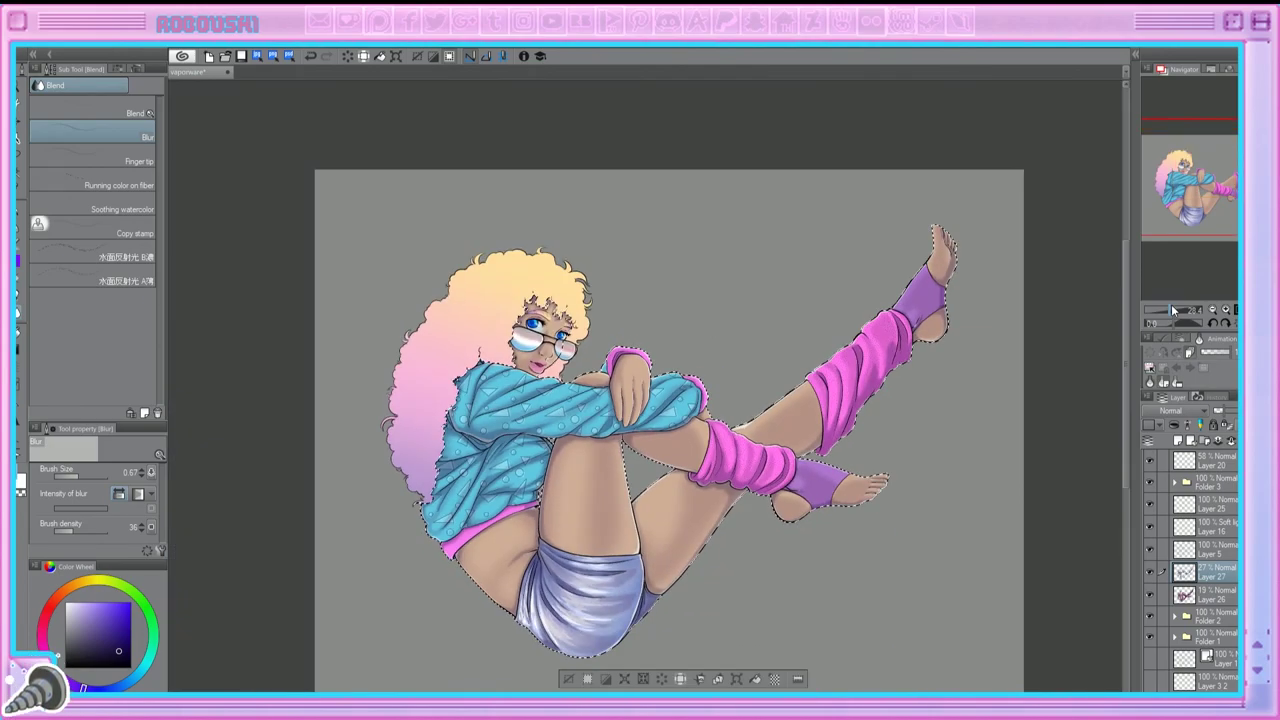
{"action": "left_click_drag", "start_coordinate": [1173, 311], "coordinate": [1188, 311]}
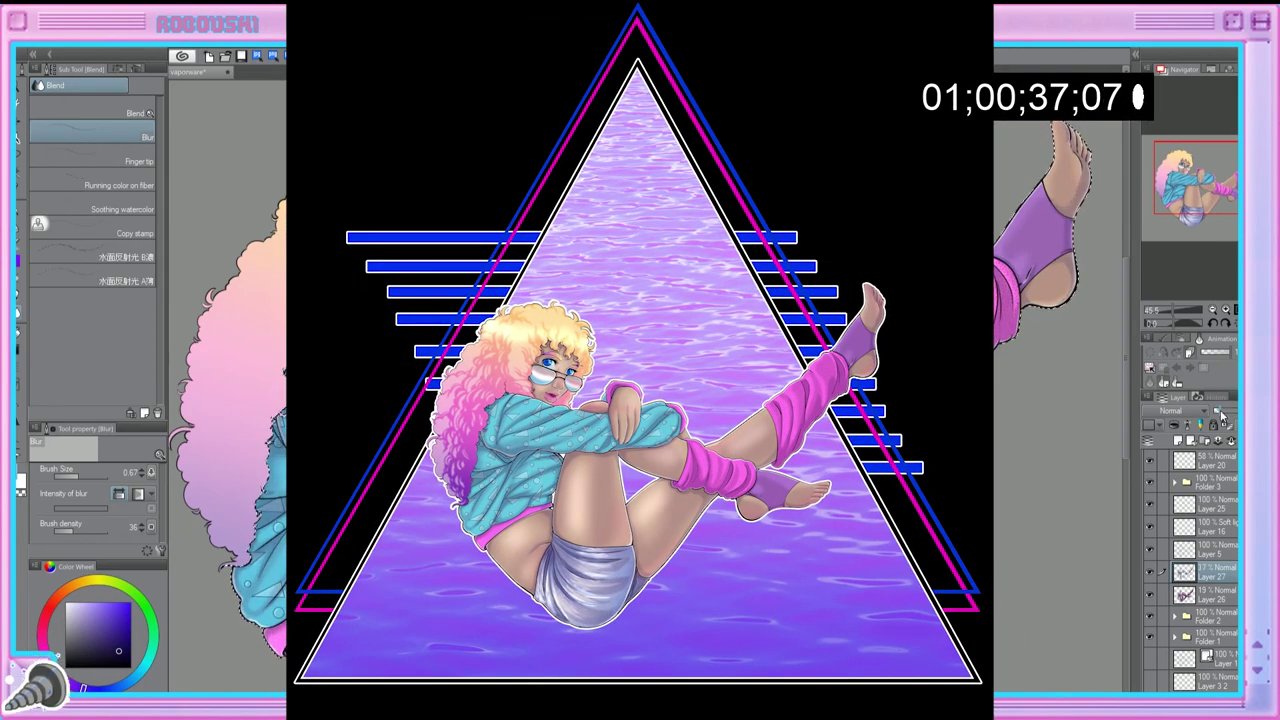
{"action": "key", "text": "ctrl+0"}
{"action": "left_click", "coordinate": [17, 175]}
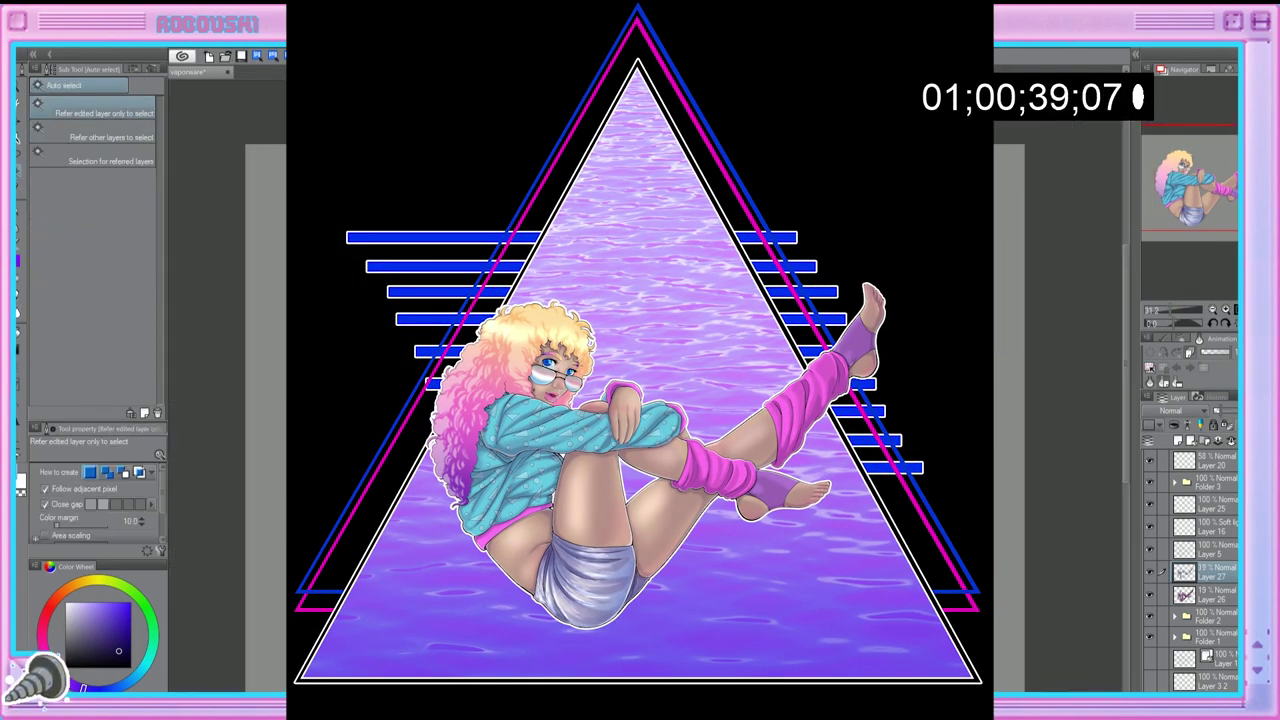